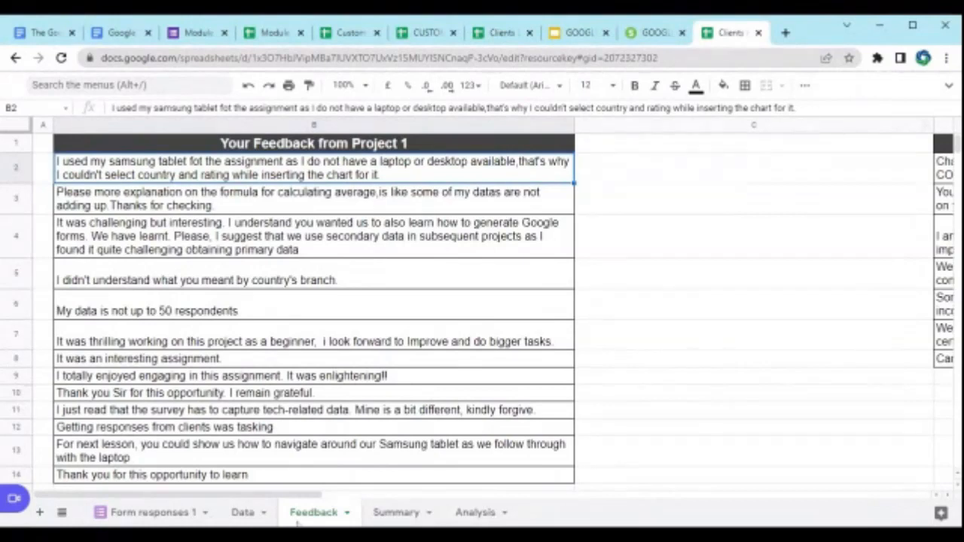
Step: Set the text of the "My Feedback from Project 1" table in D1:D8 to font size 18
drag(267, 495, 543, 492)
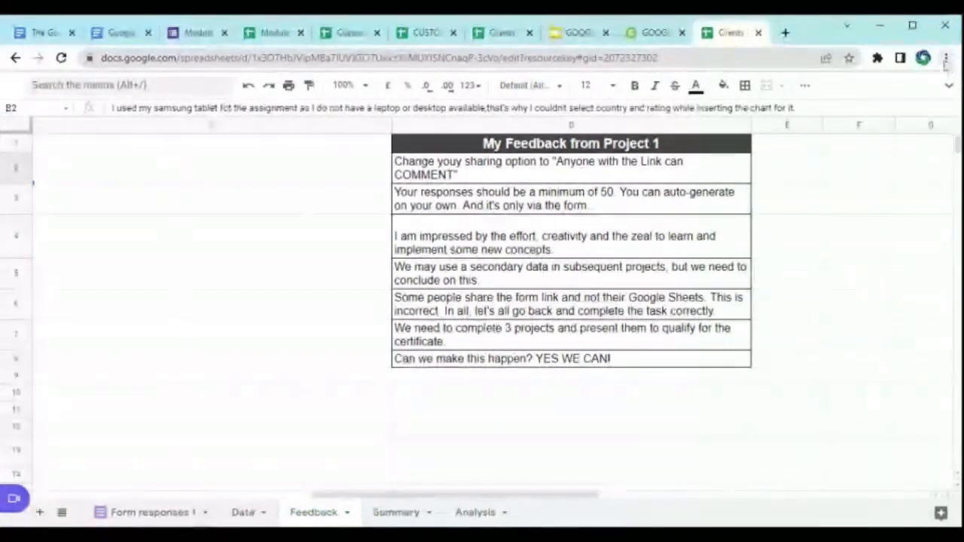
drag(433, 145, 490, 363)
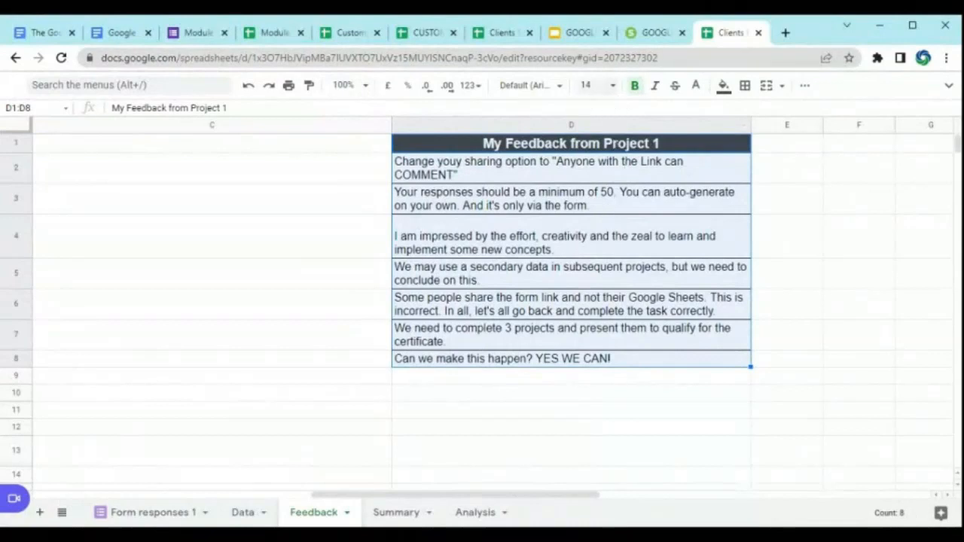
click(612, 86)
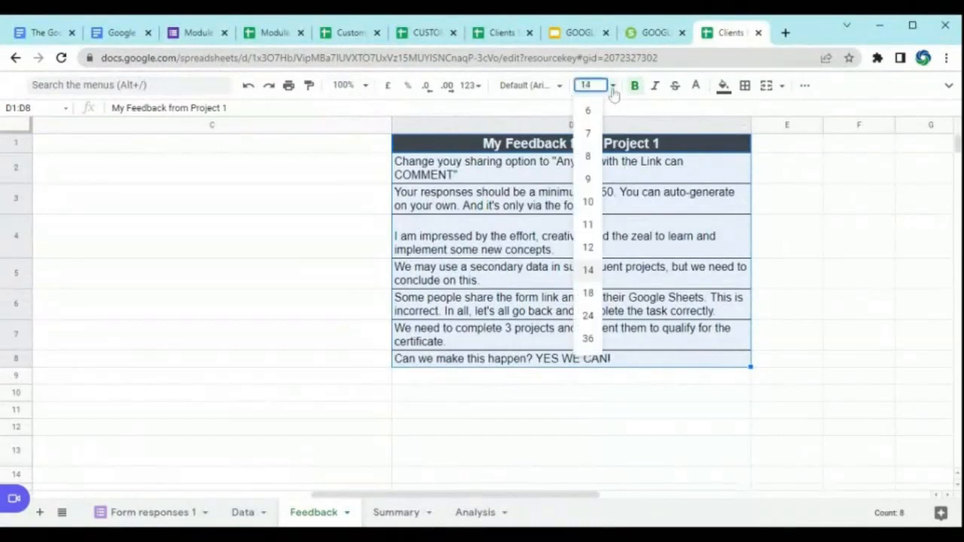
click(588, 293)
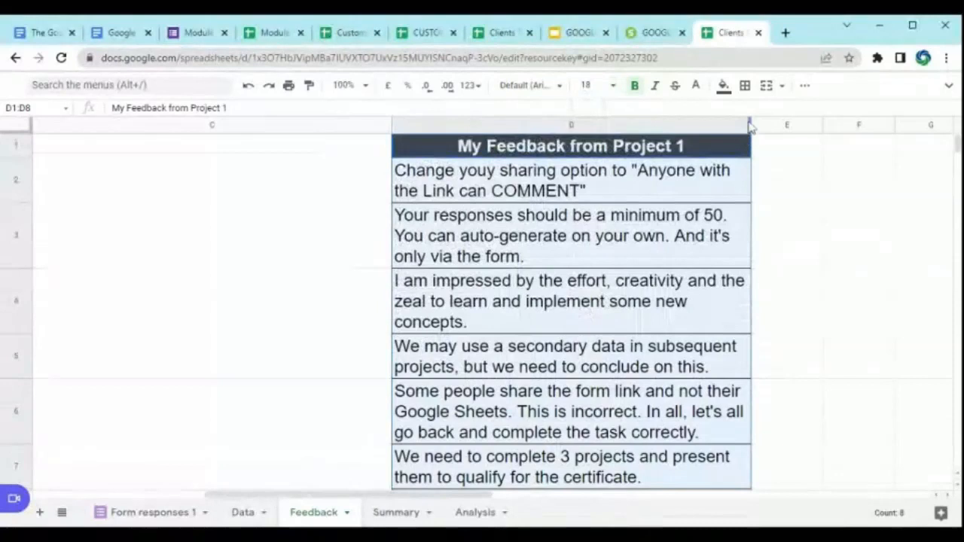
Step: Widen column D of the Feedback sheet for the enlarged text and narrow the empty column C beside it
drag(745, 128, 829, 125)
drag(391, 125, 206, 128)
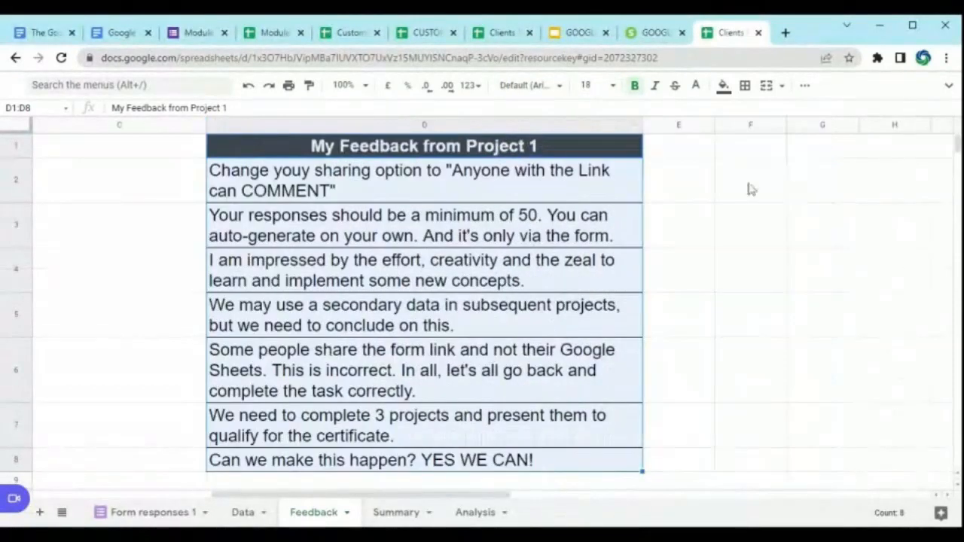
click(749, 188)
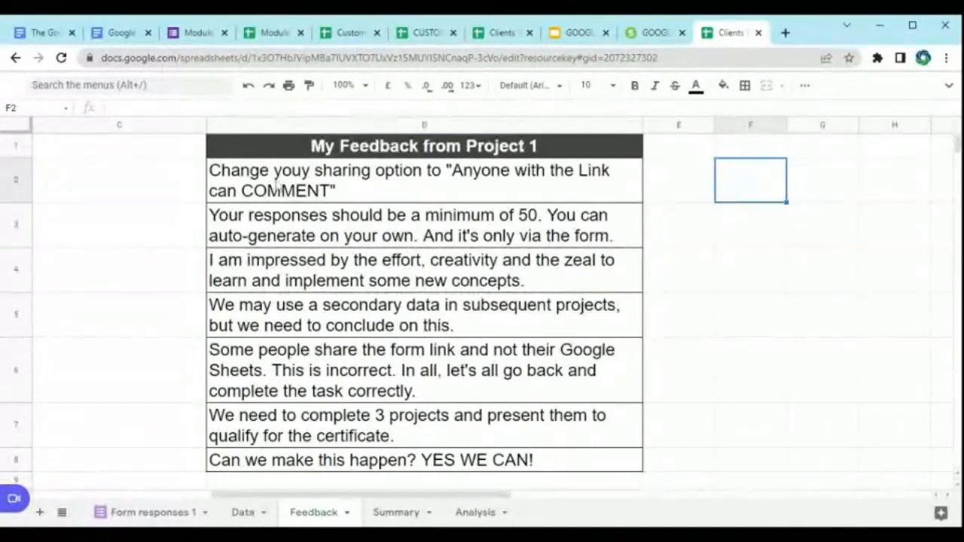
Step: Correct the misspelled word "youy" to "you" in the sharing option feedback in cell D2
double_click(310, 170)
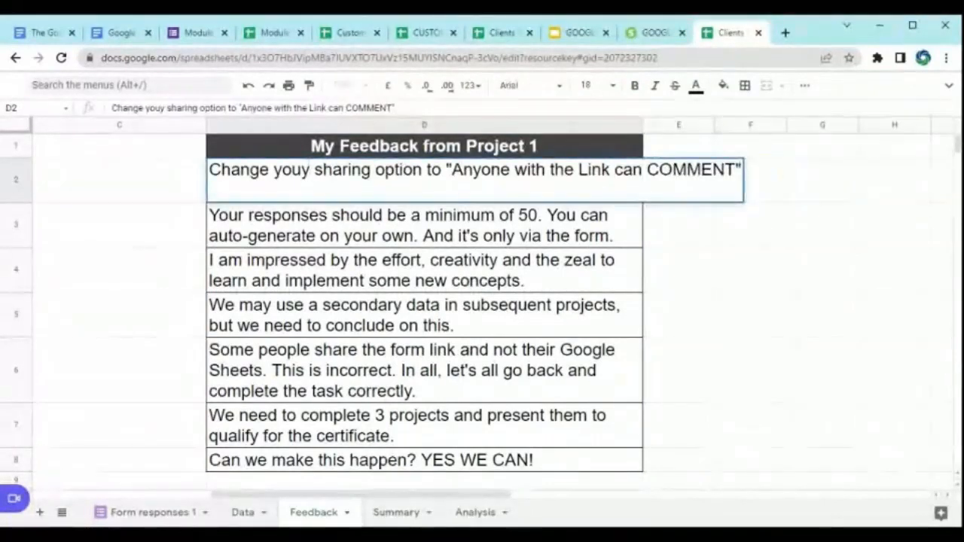
key(BackSpace)
key(Return)
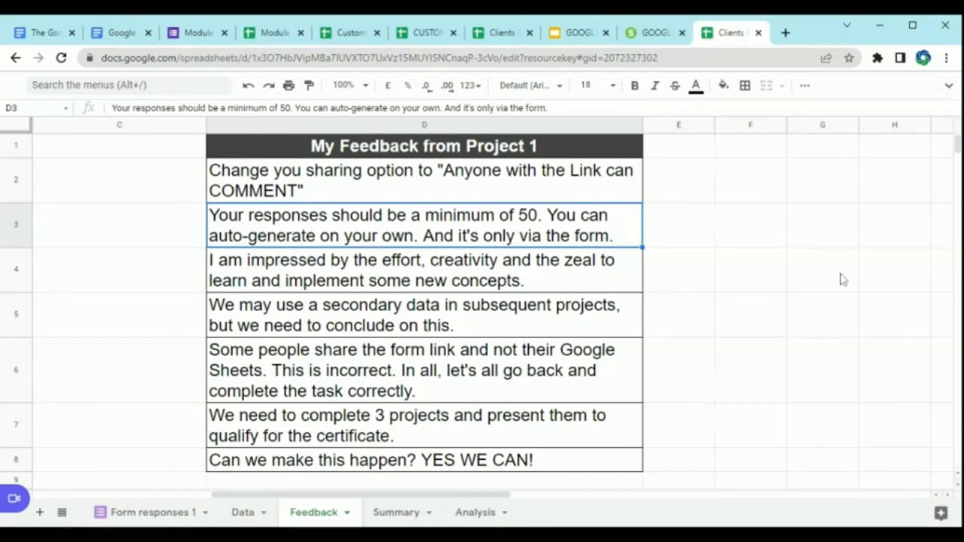
Step: Change the spreadsheet's link sharing so that anyone with the link is a Commenter
click(947, 86)
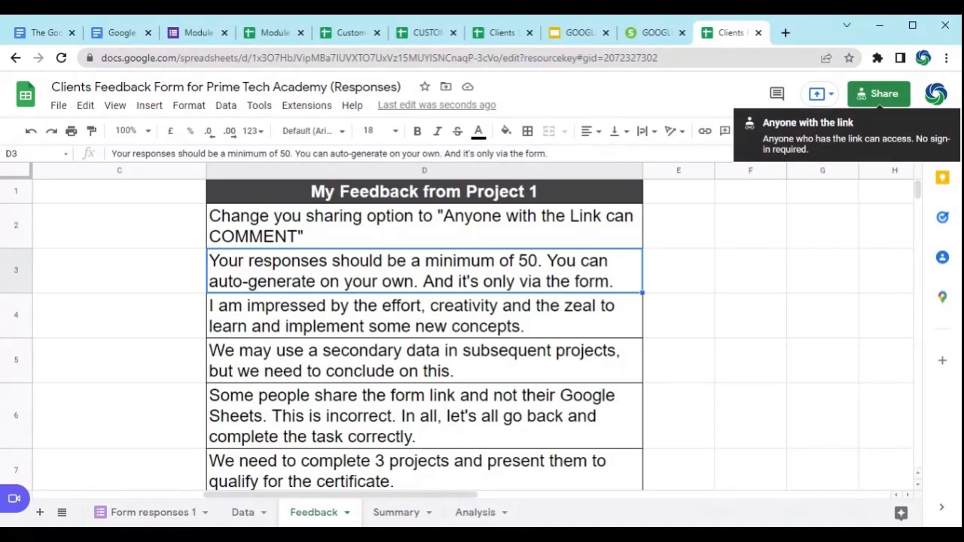
click(881, 97)
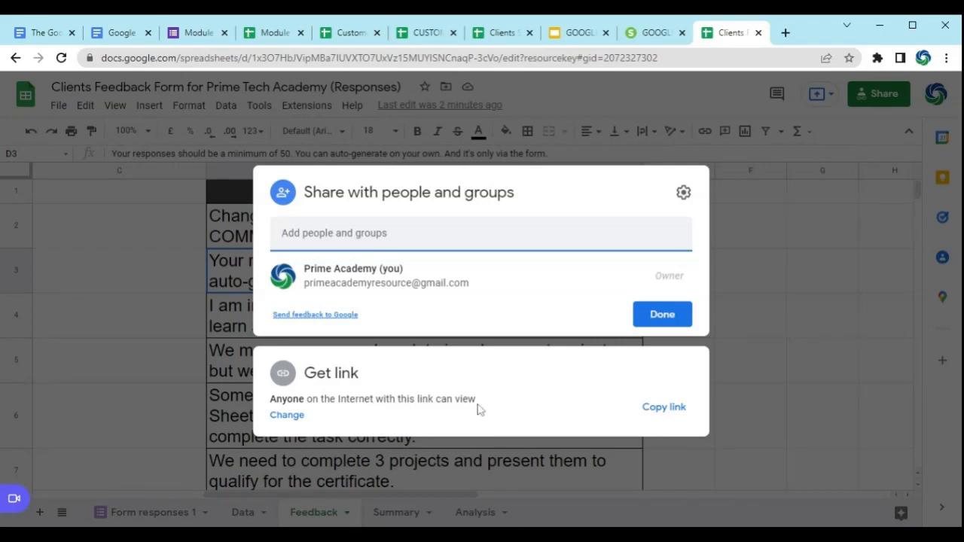
click(289, 419)
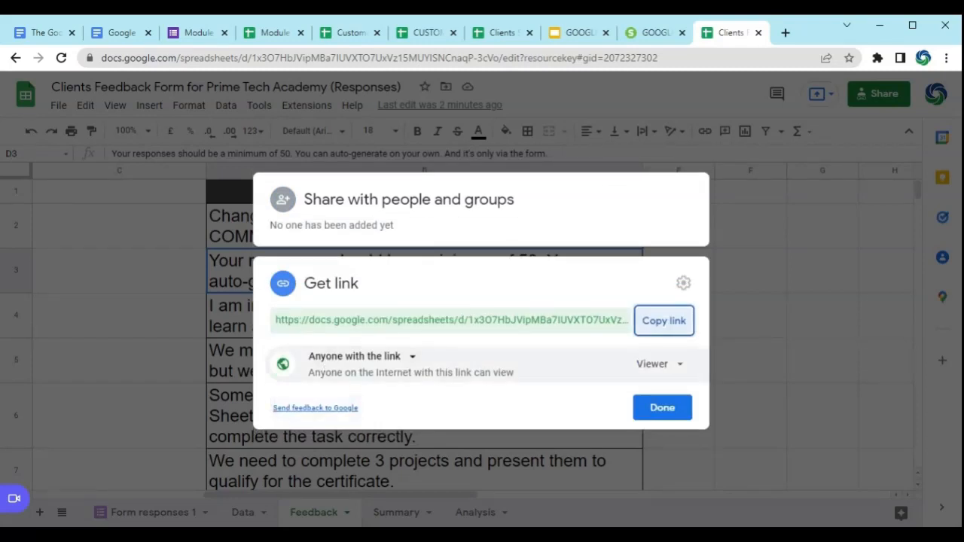
click(682, 366)
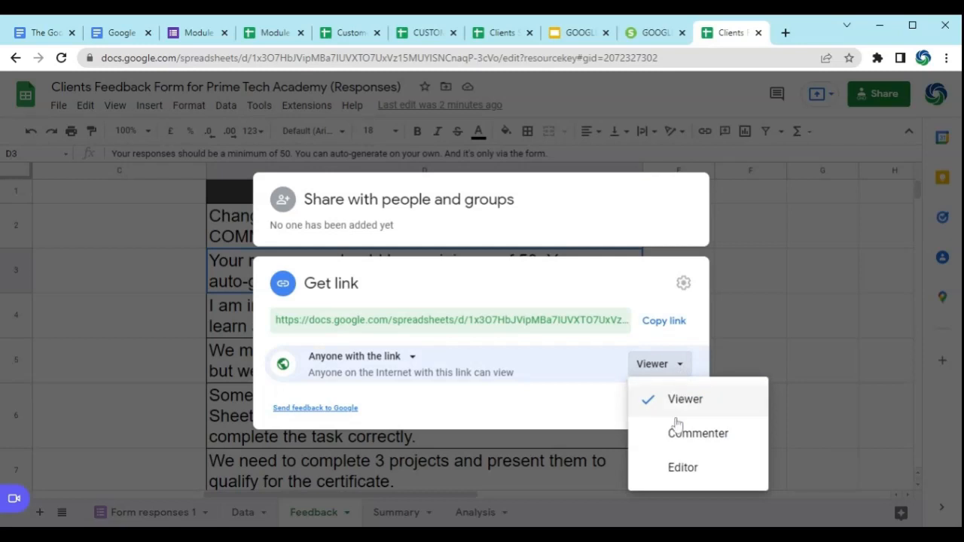
click(689, 439)
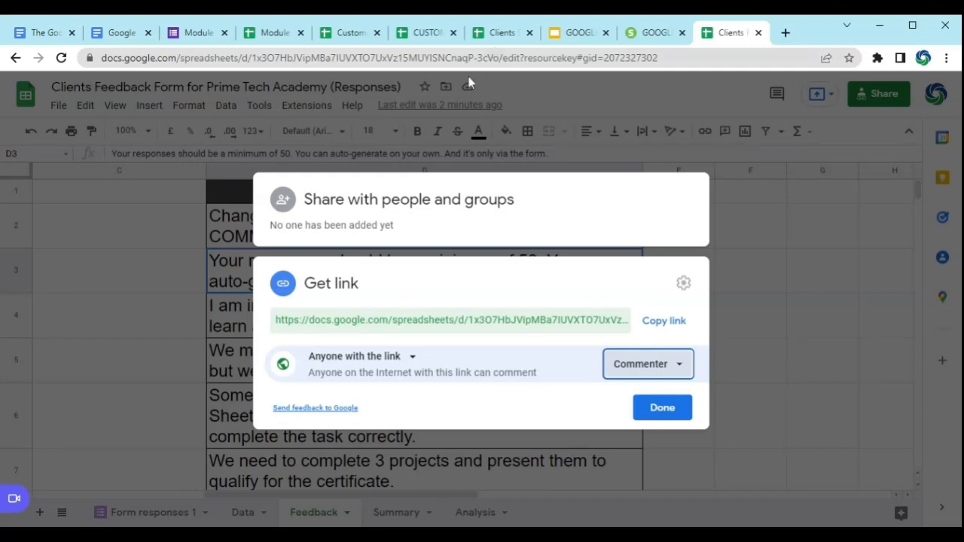
click(273, 32)
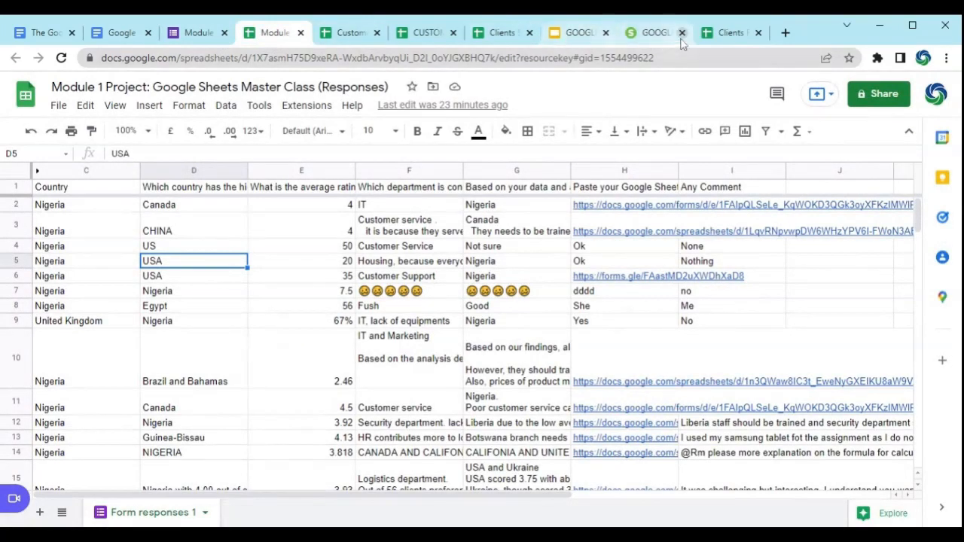
click(725, 33)
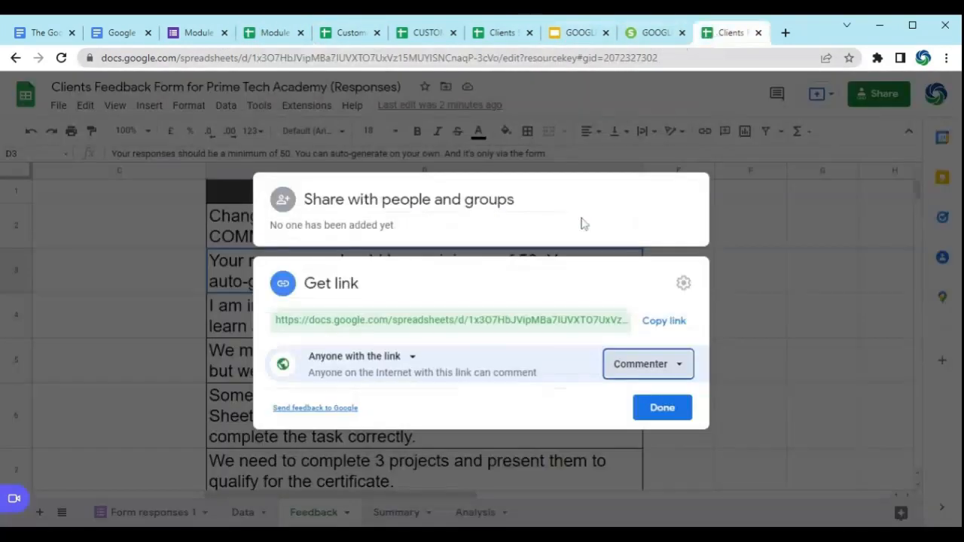
click(662, 411)
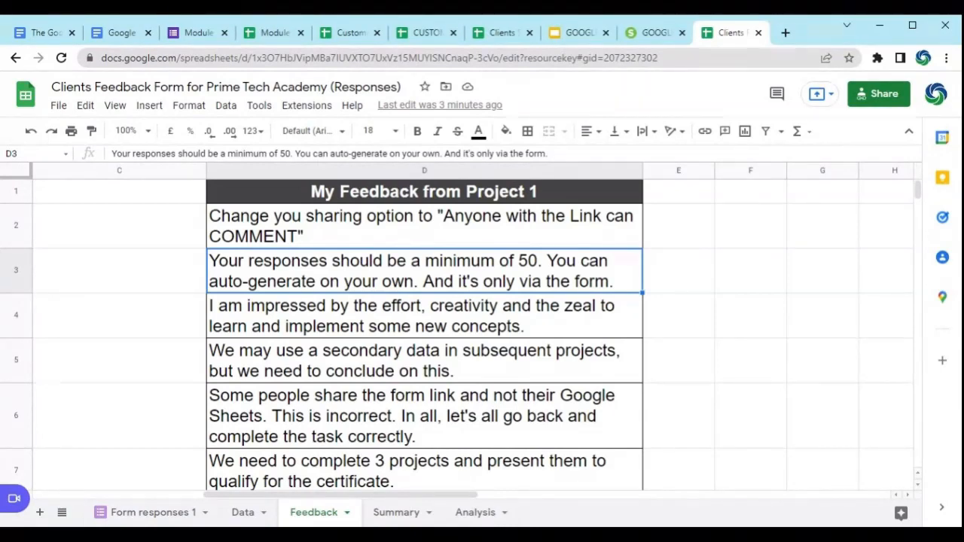
Step: Change "share" to "shared" in the feedback about the form link in cell D6
click(271, 326)
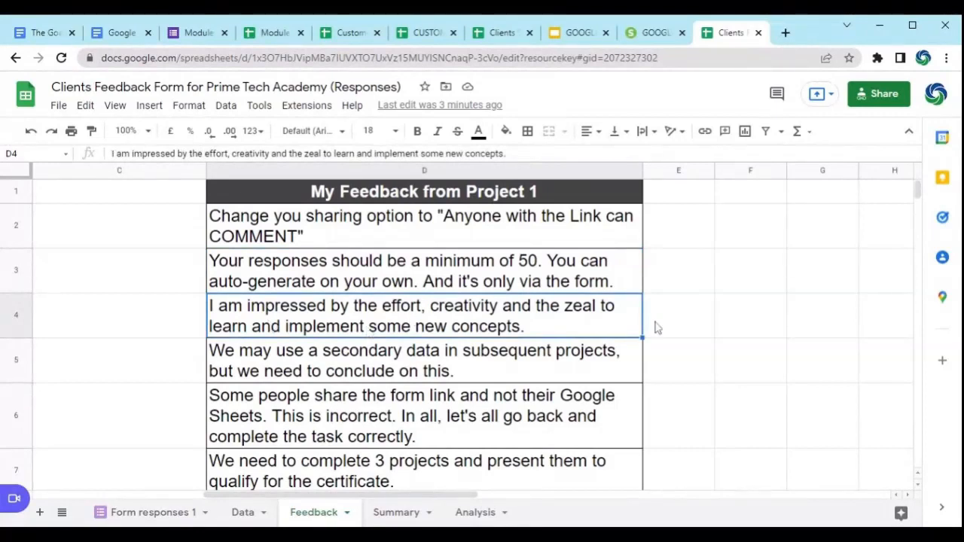
click(478, 367)
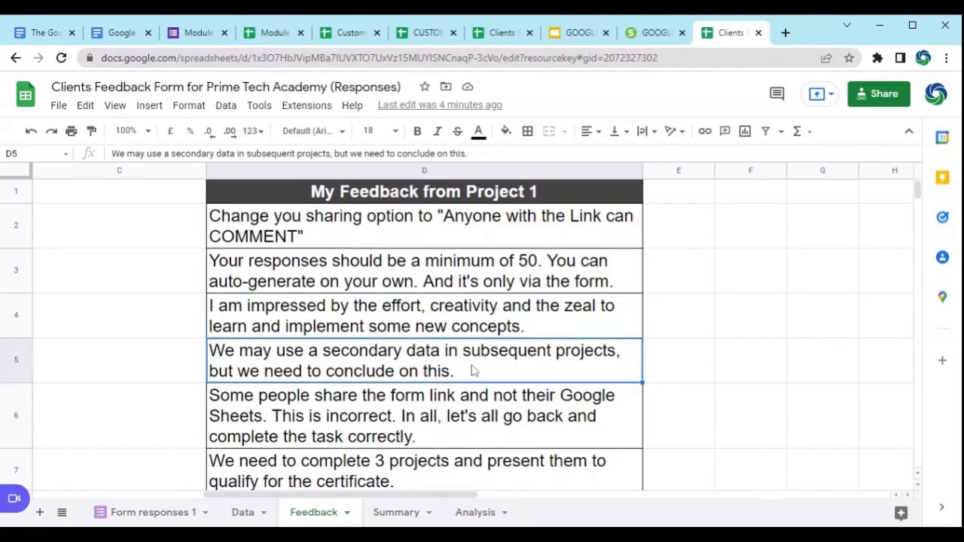
scroll(474, 370, down, 1)
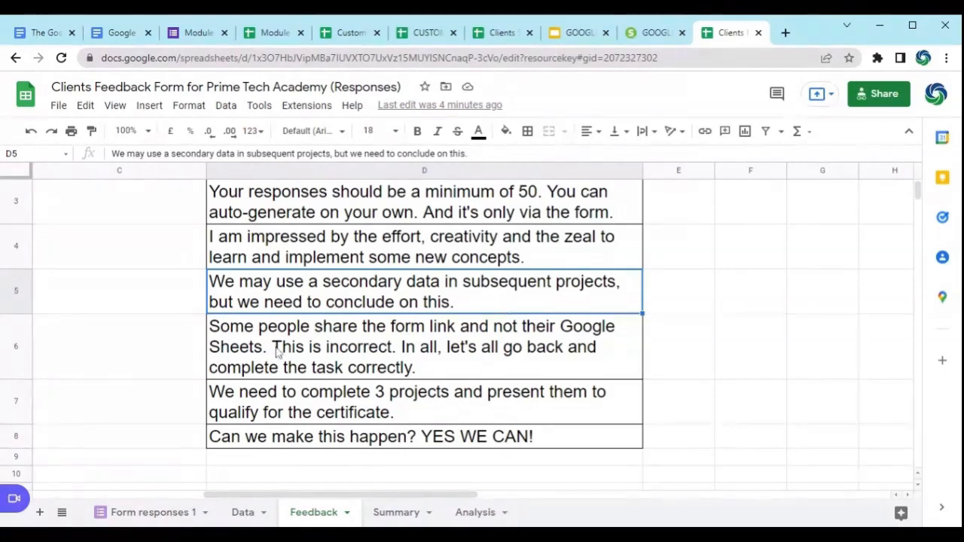
click(356, 335)
double_click(359, 331)
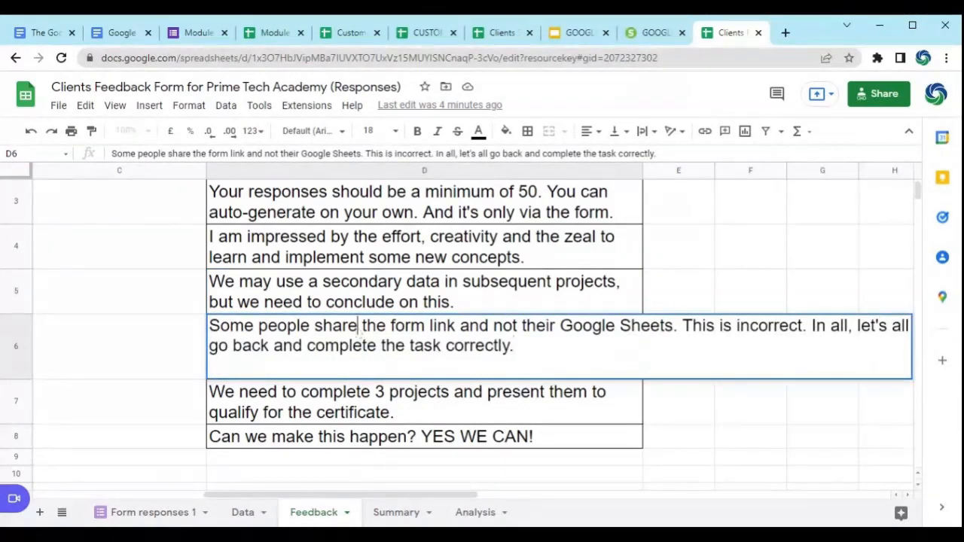
text(d)
click(391, 401)
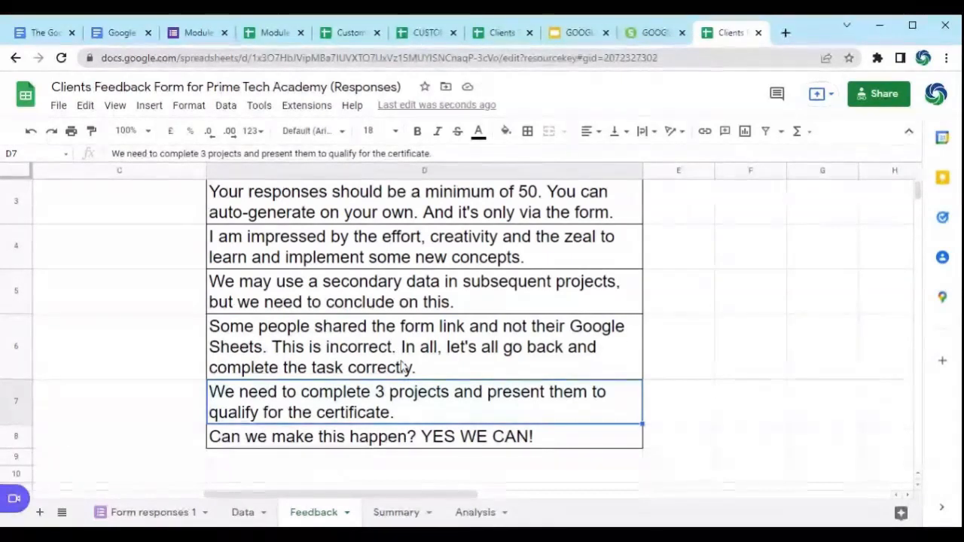
click(414, 364)
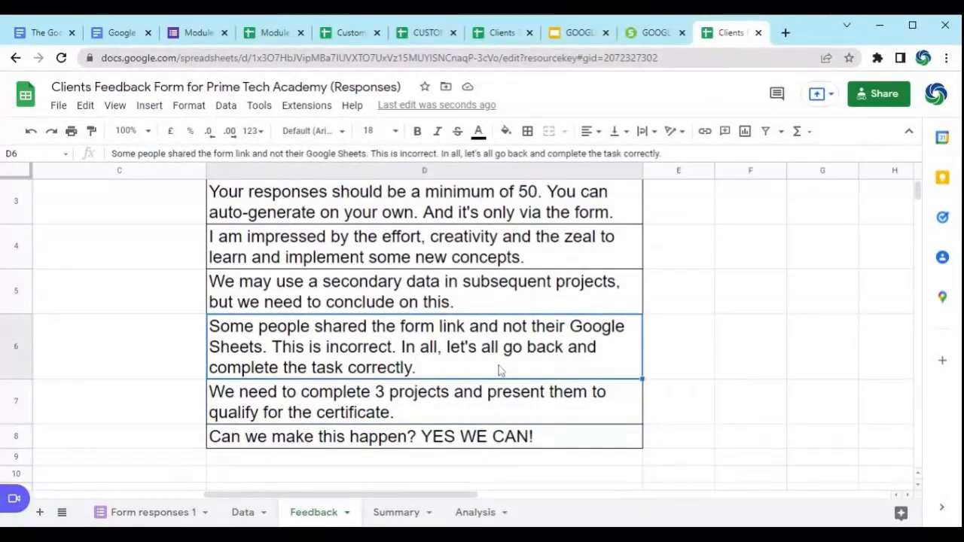
Step: Check the form link submitted in H2 of the Module 1 Project responses, then return to the certificate requirement in the Feedback sheet
click(286, 32)
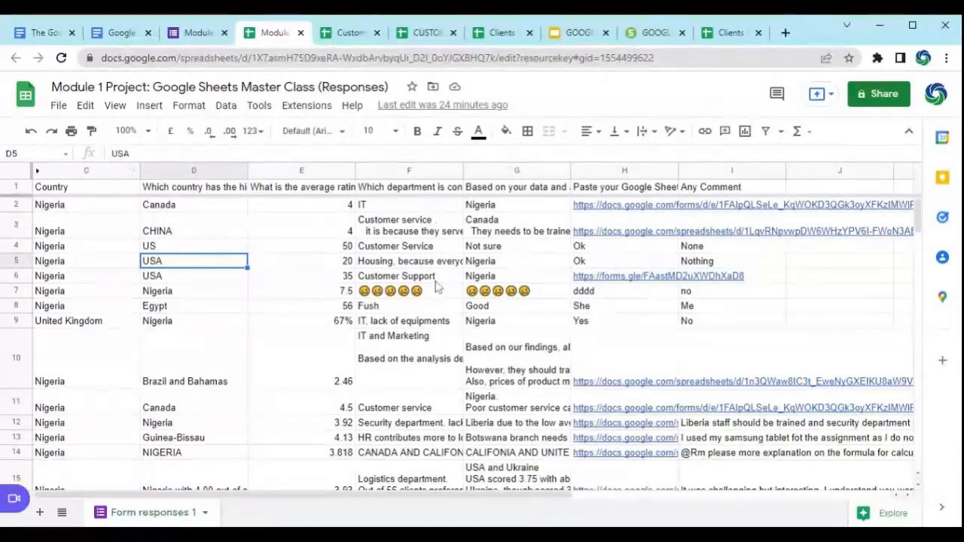
scroll(452, 283, down, 6)
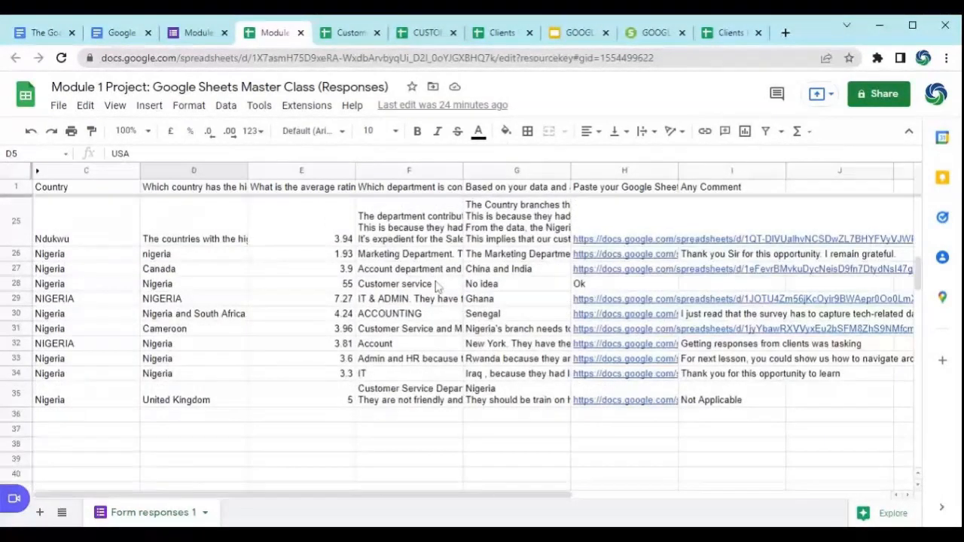
scroll(441, 282, up, 6)
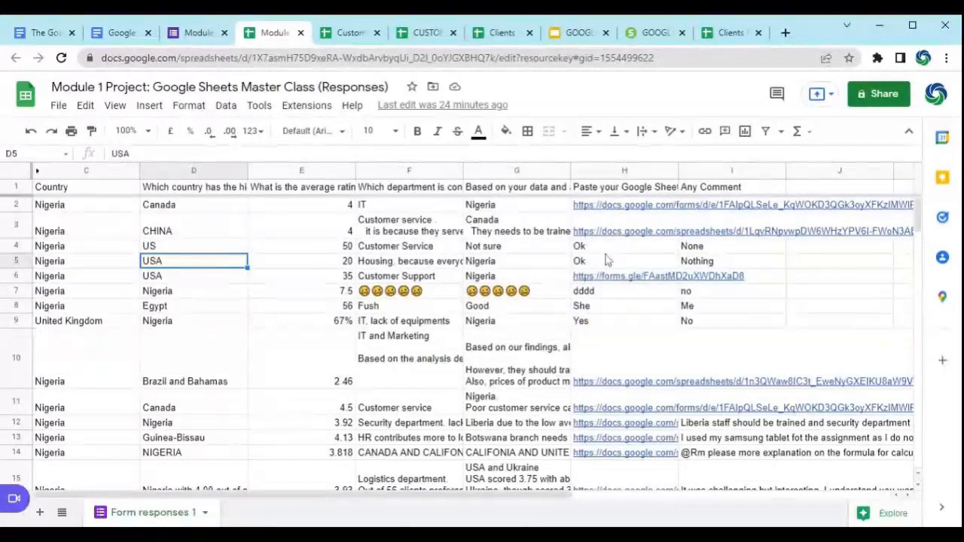
mouse_move(640, 211)
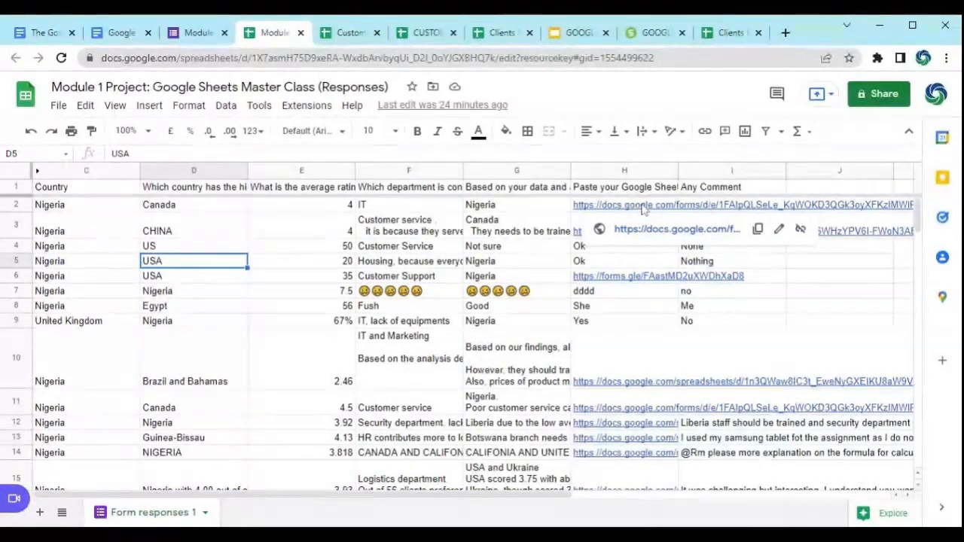
click(648, 235)
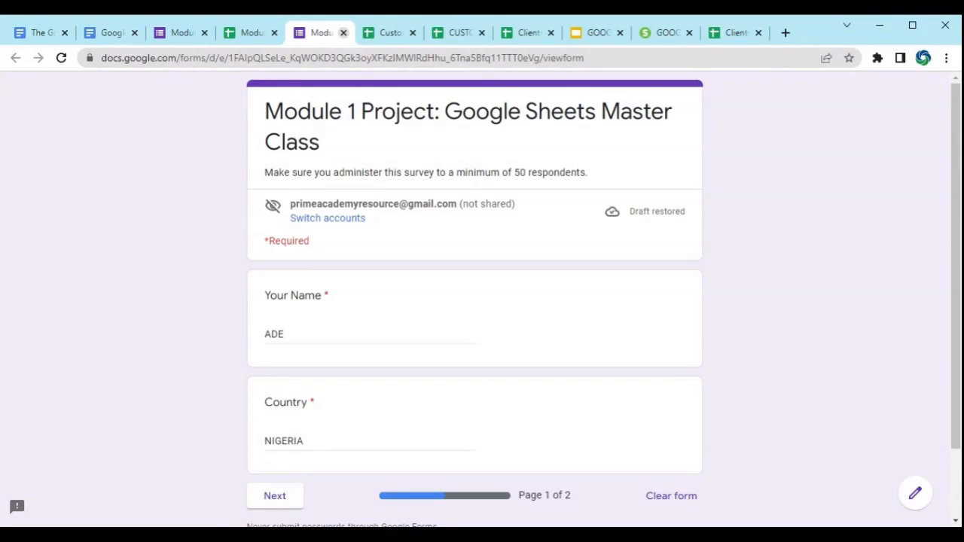
click(342, 32)
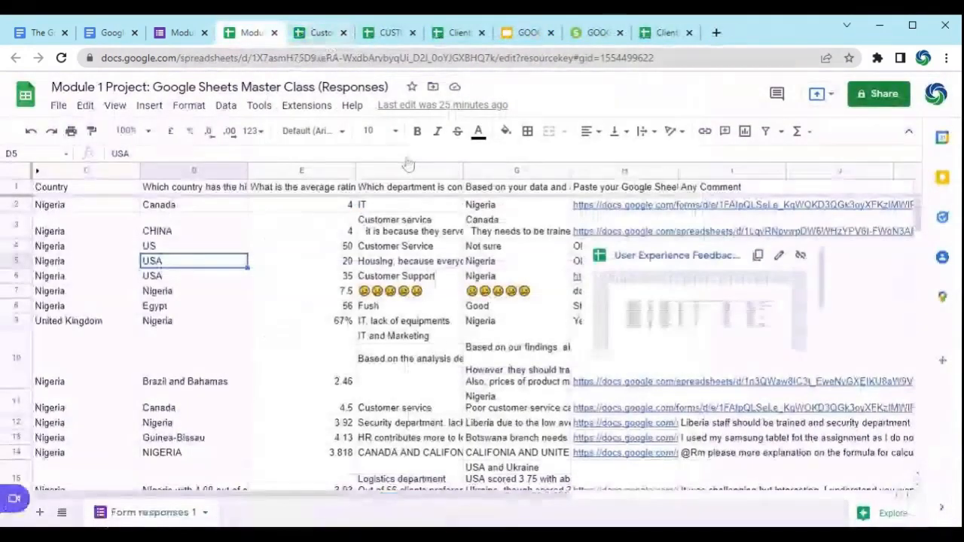
click(486, 235)
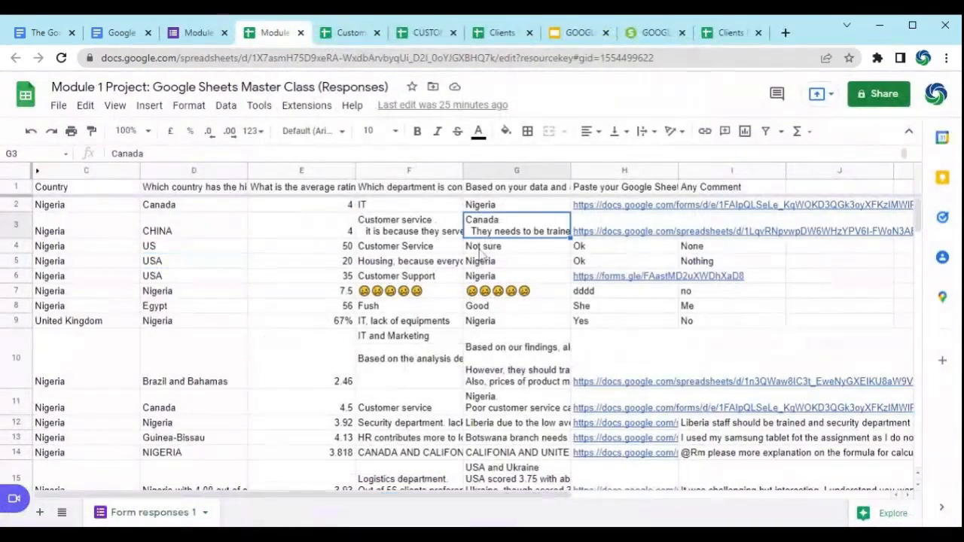
mouse_move(605, 238)
click(727, 32)
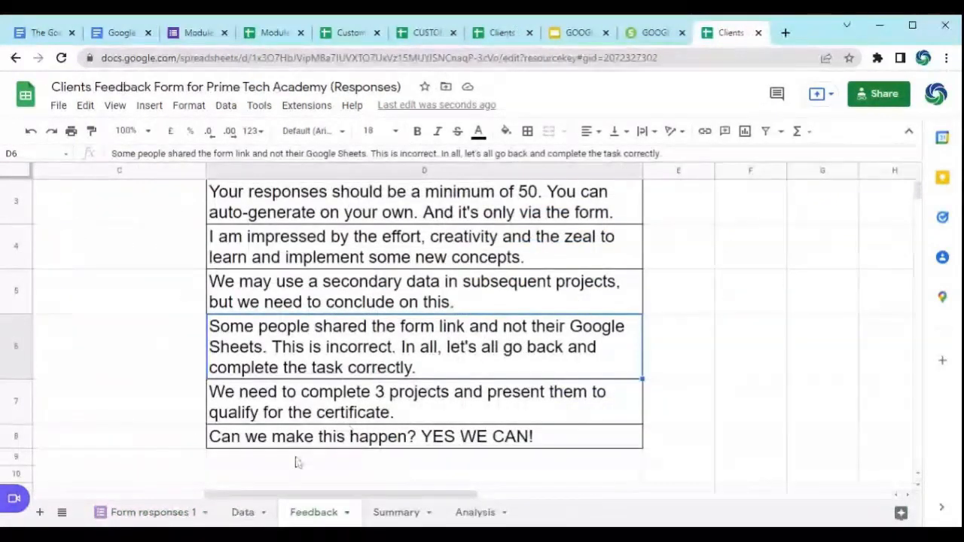
click(308, 405)
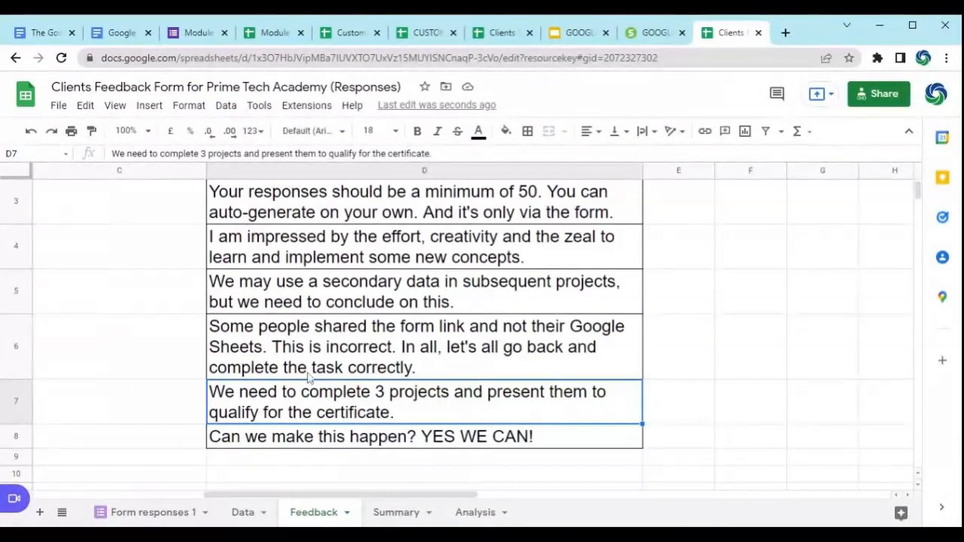
Step: Switch to the Customer Feedback Form (Responses) spreadsheet and examine the tables and charts on its Analysis sheet
click(275, 33)
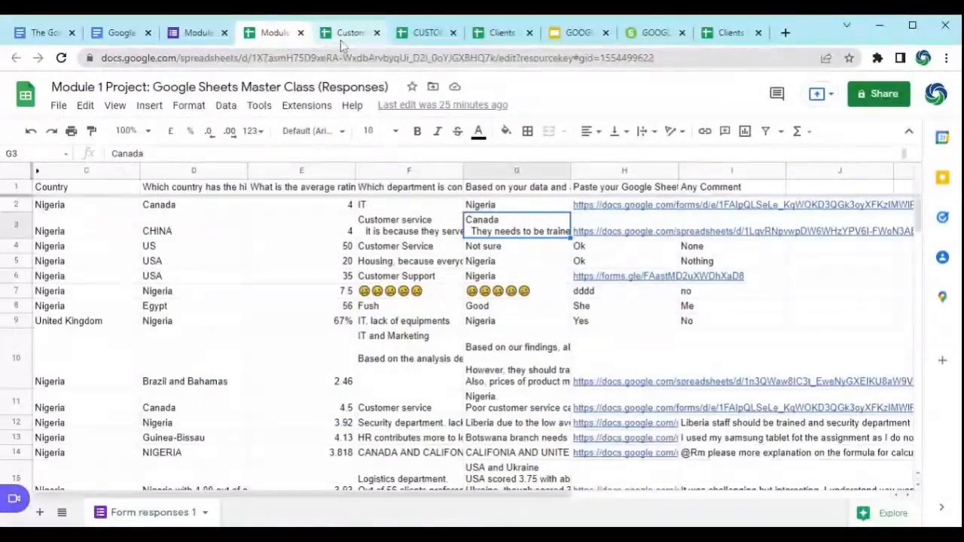
click(340, 38)
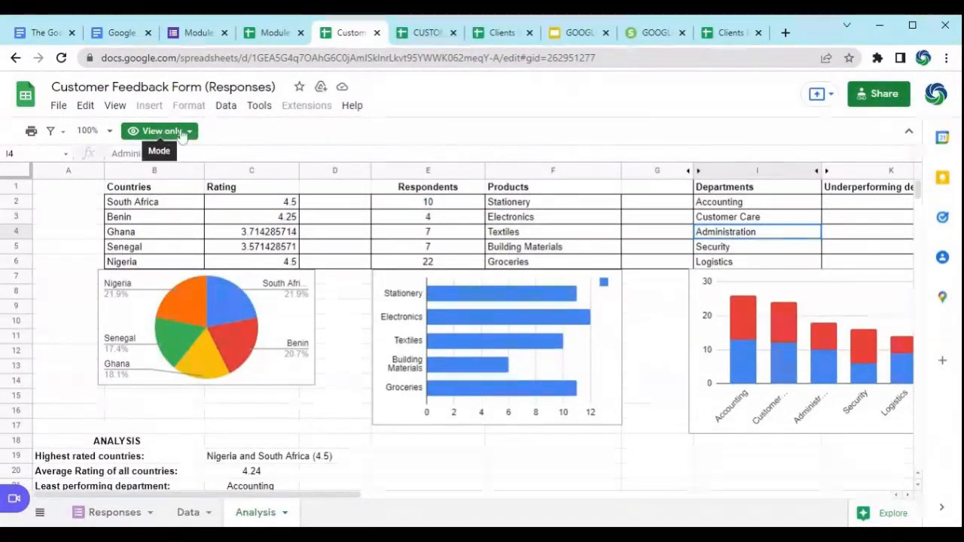
click(360, 395)
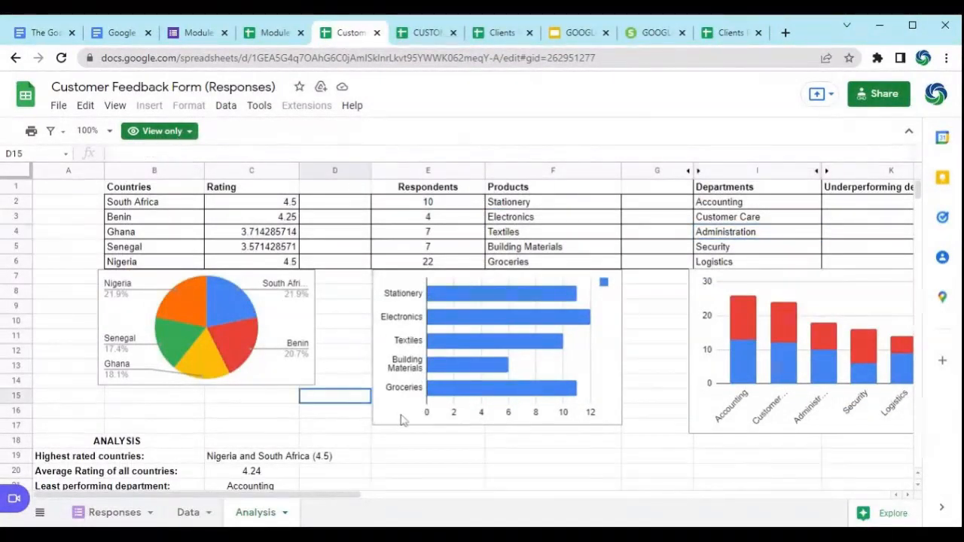
click(643, 457)
click(330, 426)
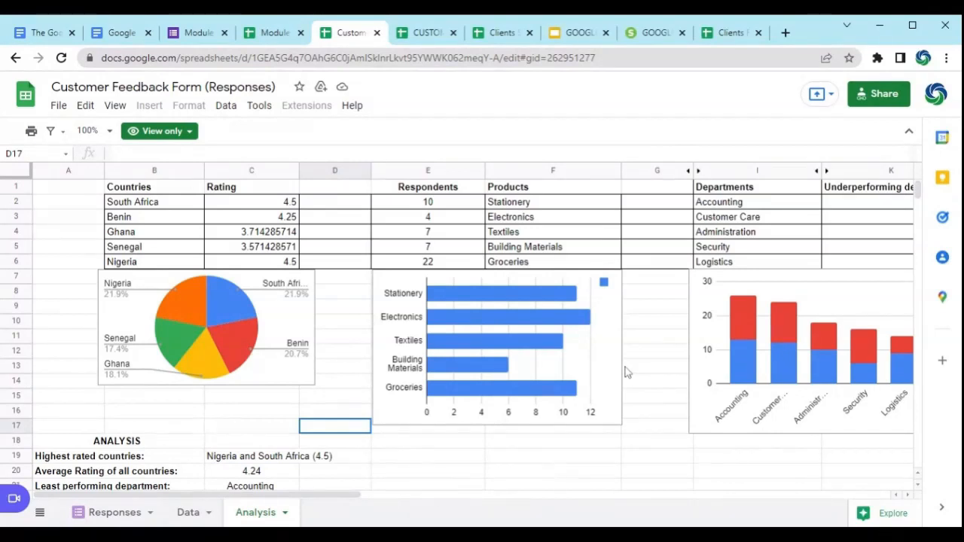
Step: Review the written ANALYSIS summary below the charts, focusing on the entry for the highest rated countries
click(668, 357)
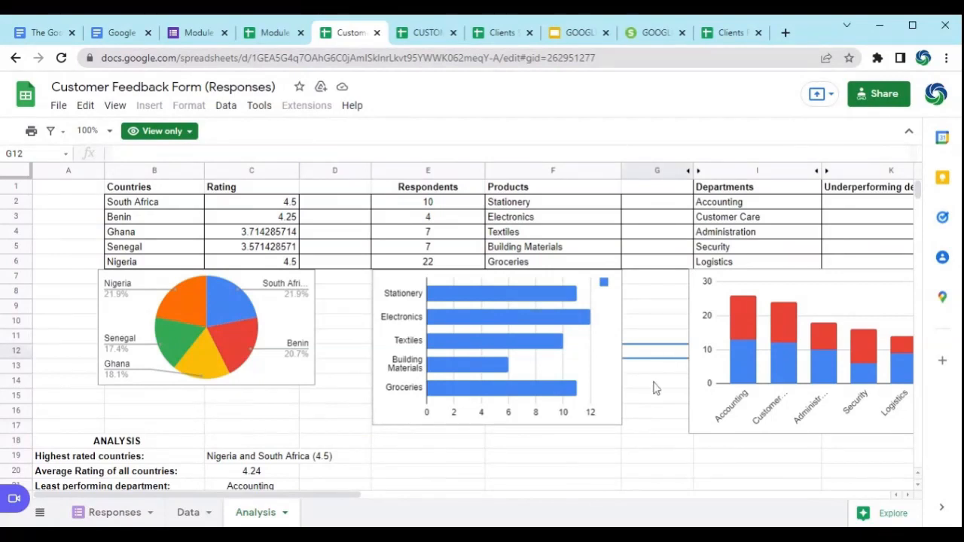
scroll(302, 241, down, 3)
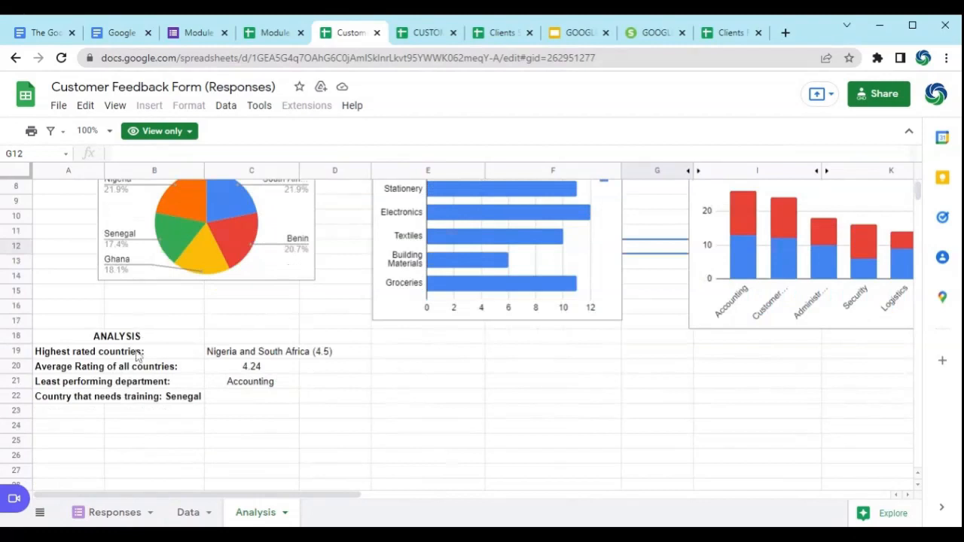
click(263, 352)
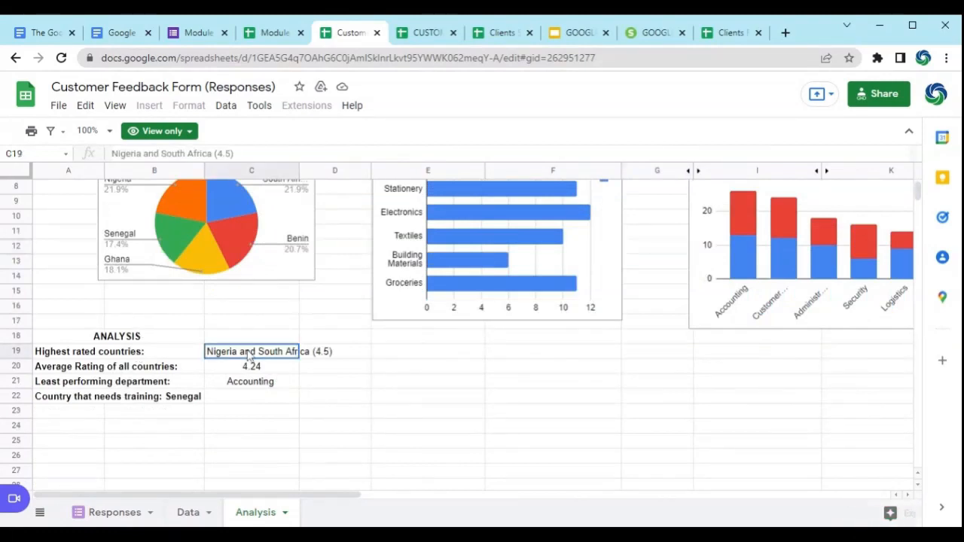
scroll(308, 452, up, 3)
click(354, 457)
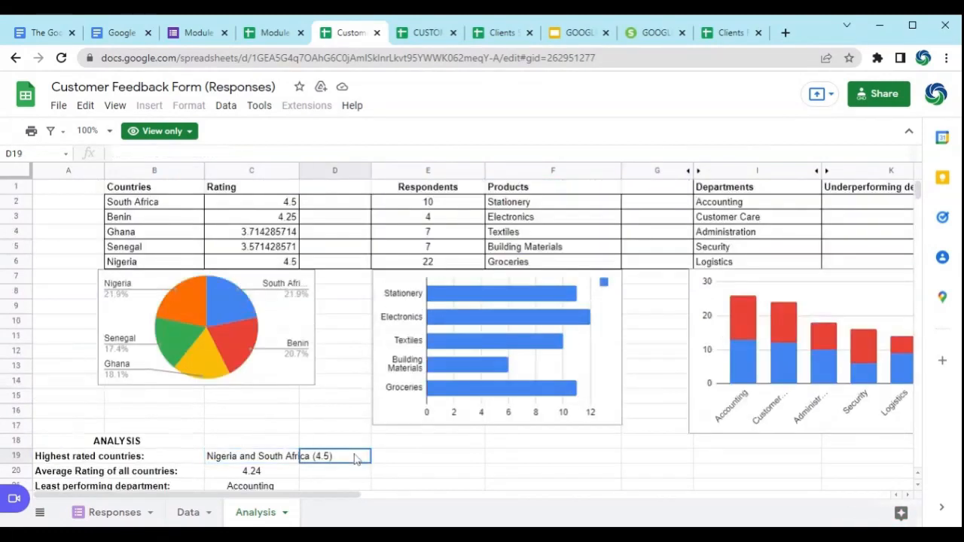
Step: Inspect the formulas in the country Rating and Respondents columns, along with the Products entries, on the Analysis sheet
click(260, 202)
click(270, 218)
click(268, 238)
click(269, 244)
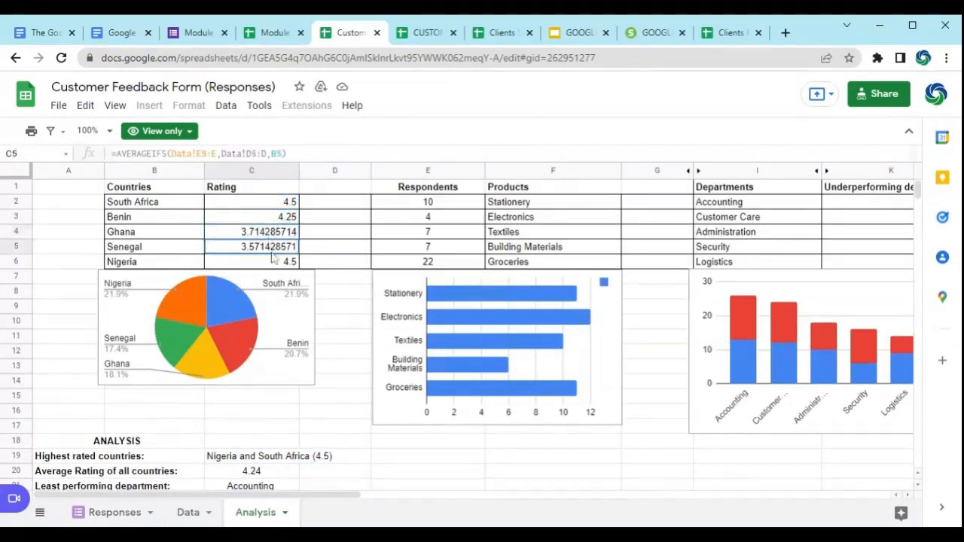
click(531, 205)
click(562, 216)
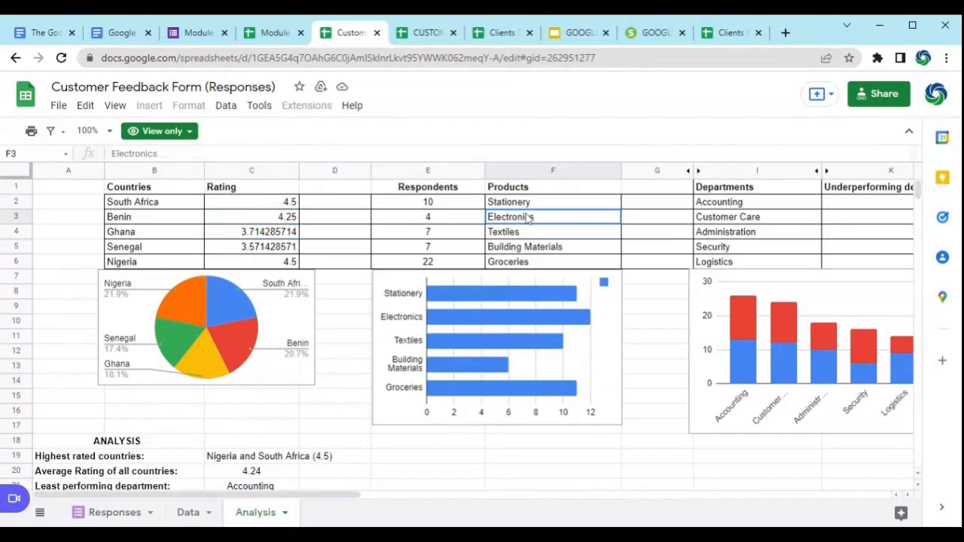
click(434, 218)
click(435, 233)
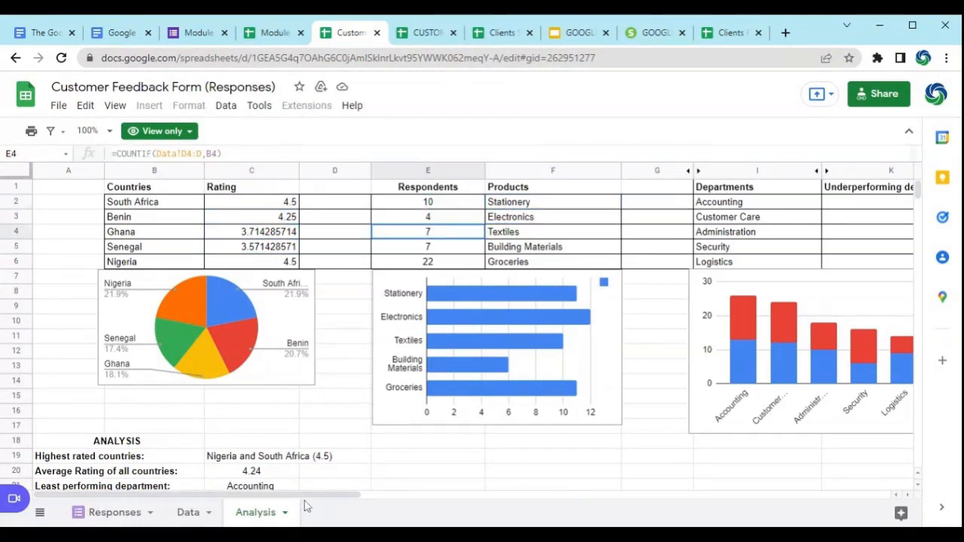
mouse_move(312, 496)
mouse_down()
mouse_move(513, 497)
mouse_move(296, 502)
mouse_up()
Step: Switch to the CUSTOMER SATISFACTION SURVEY FORM (Responses) spreadsheet and check its overall average rating and the per-country client count and rating formulas
click(416, 34)
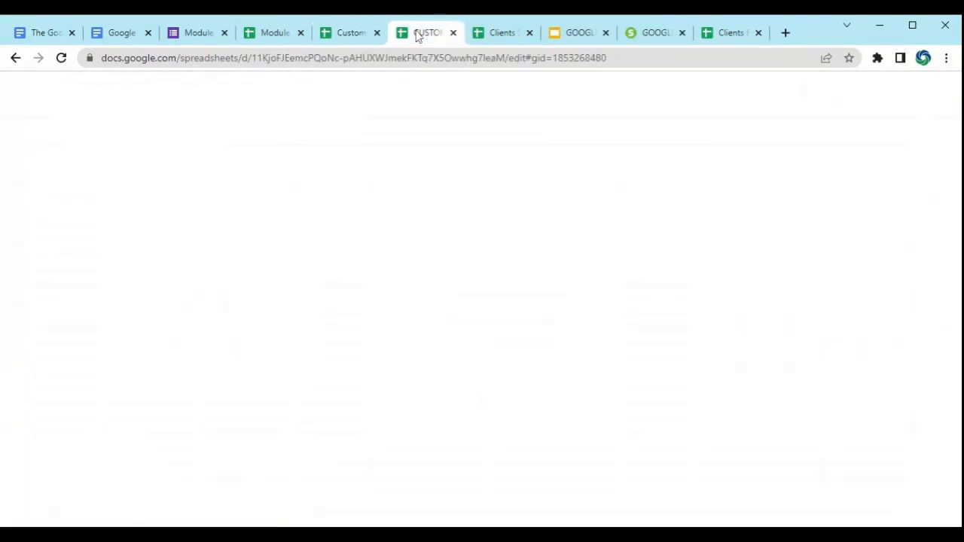
drag(140, 235, 140, 219)
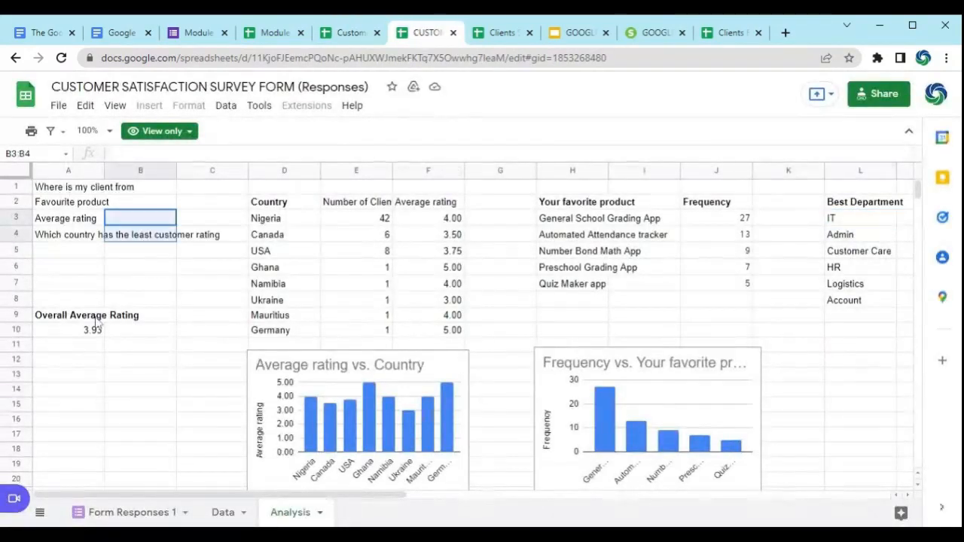
click(88, 334)
click(340, 252)
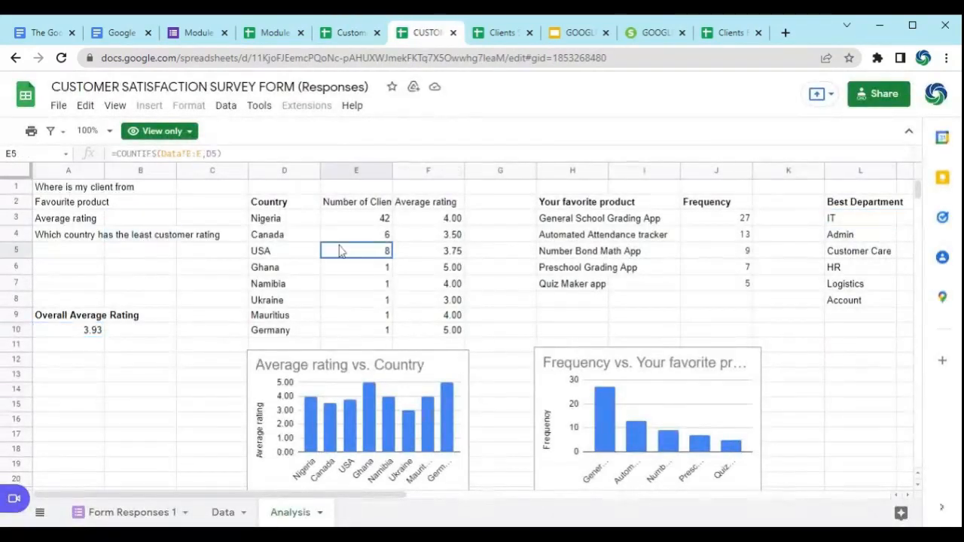
click(426, 253)
click(442, 299)
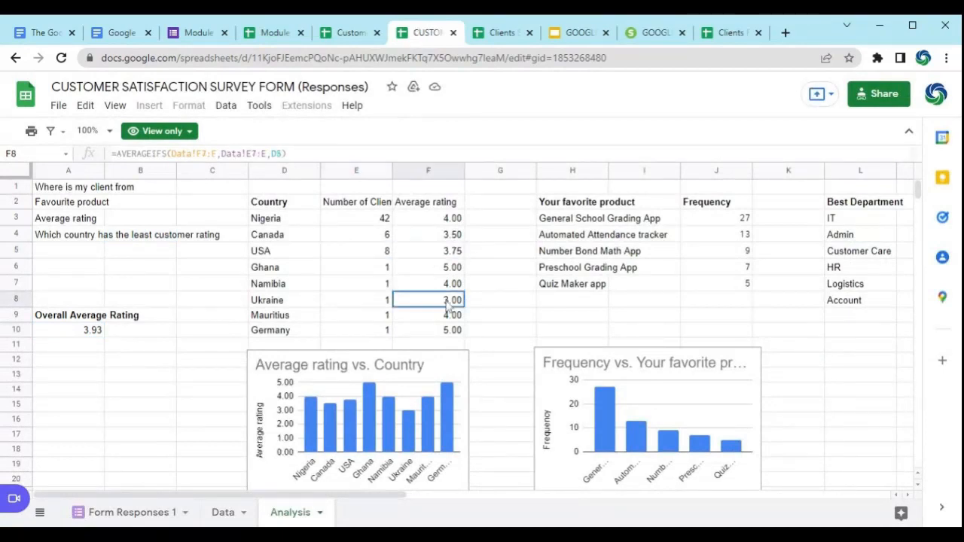
Step: Check the count formulas of the favorite product Frequency table and the Best Department table
click(723, 234)
click(723, 267)
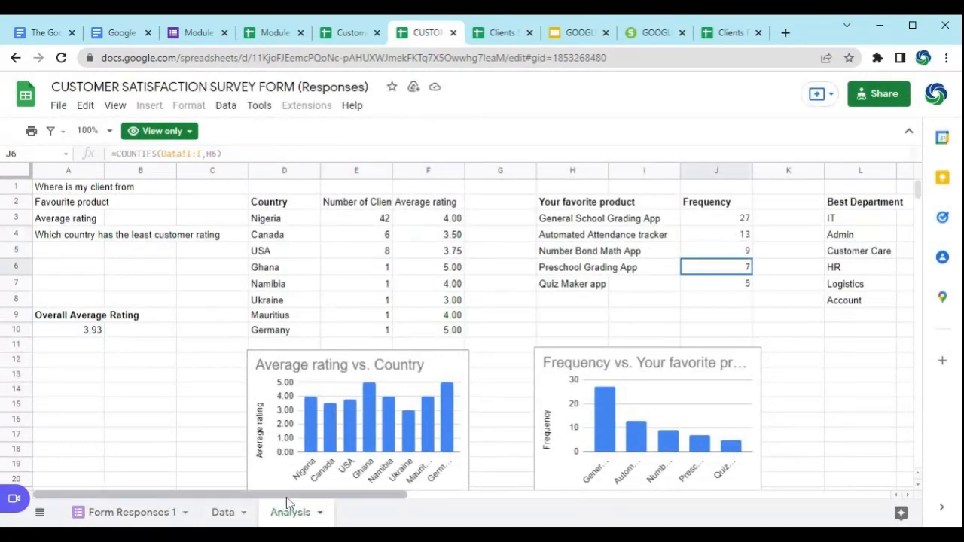
drag(287, 494, 456, 494)
click(595, 221)
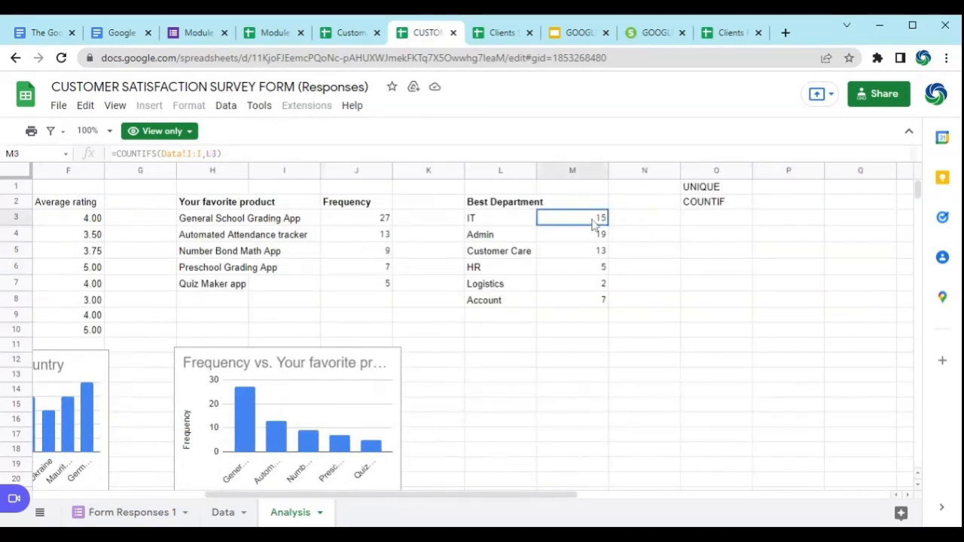
drag(275, 495, 145, 470)
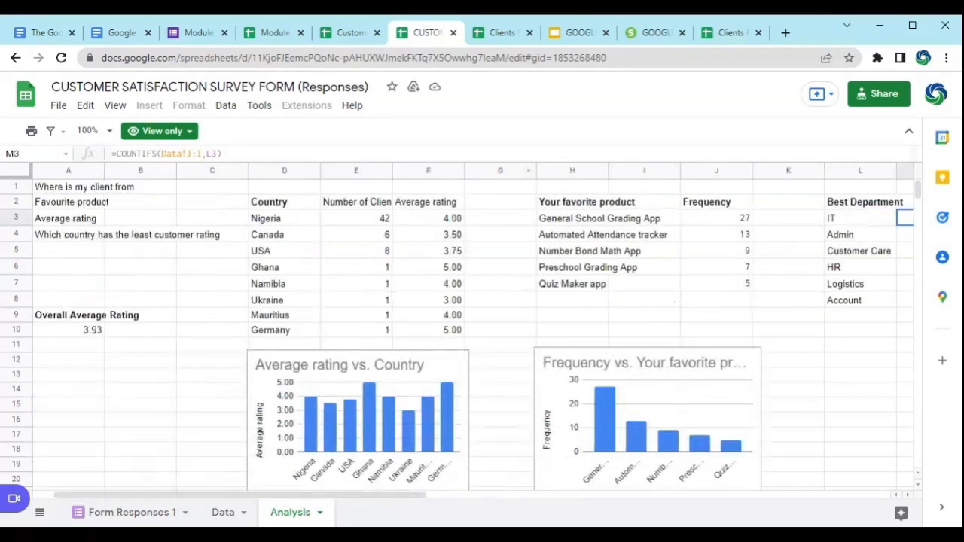
Step: Switch to the Clients Satisfaction Feedback Form For Prime Tech Academy (Responses) spreadsheet and inspect the country Count and Average Rating formulas
click(502, 33)
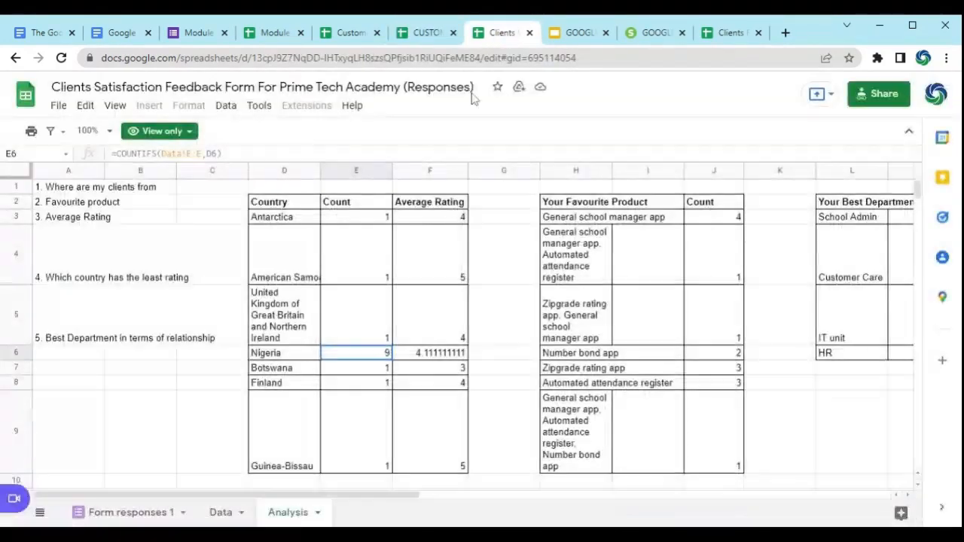
click(335, 244)
scroll(376, 292, down, 2)
click(377, 280)
click(448, 248)
Step: Examine the Count and Average Rating chart and the favourite product chart, then return to the tables at the start of the sheet
scroll(510, 317, down, 2)
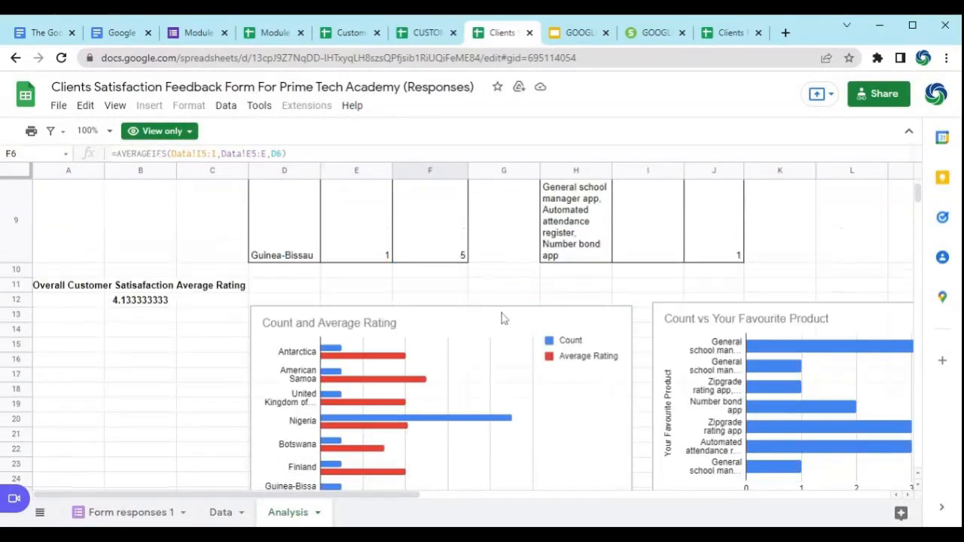
scroll(170, 369, down, 3)
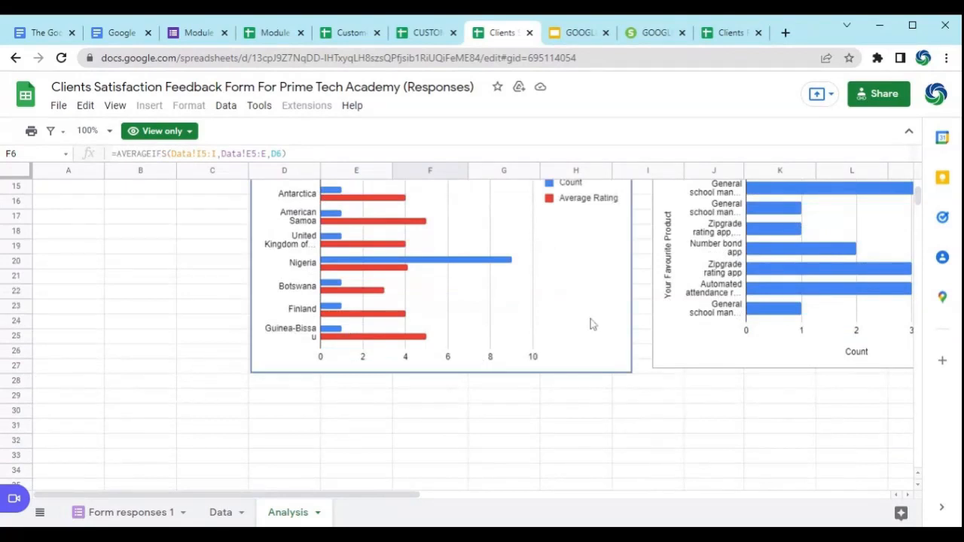
click(637, 351)
scroll(639, 331, up, 5)
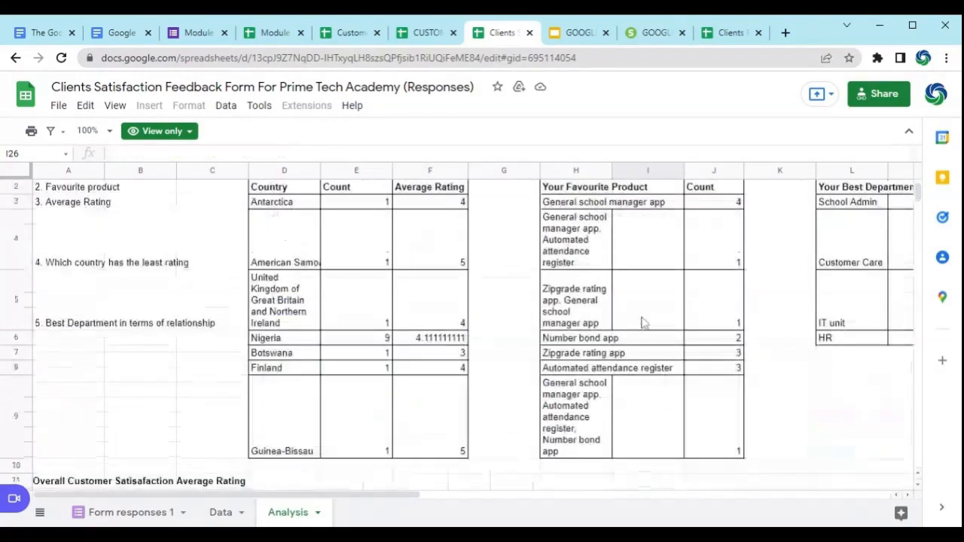
scroll(197, 274, up, 1)
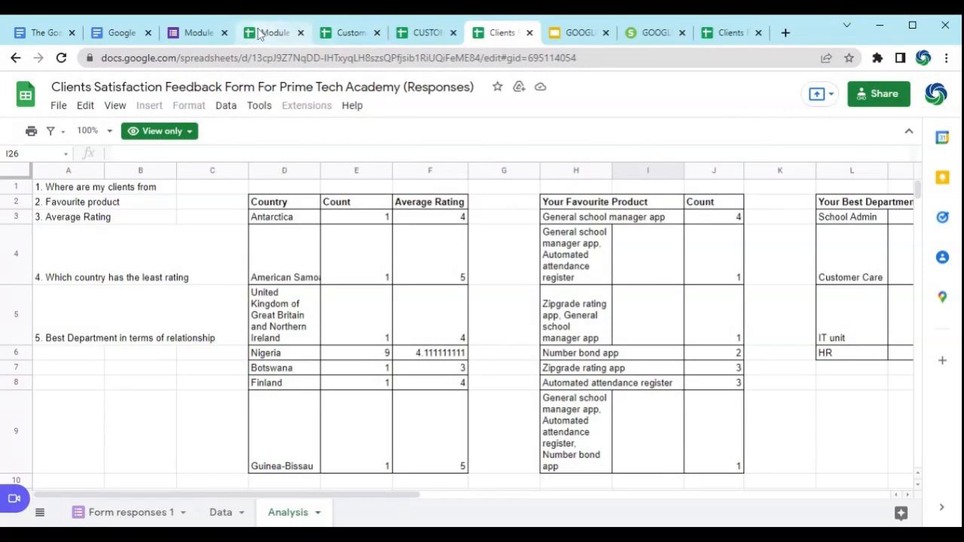
Step: Switch to the Slido presentation, advance to the Project 1 concept poll on slide 6, and show it briefly in full screen
click(643, 32)
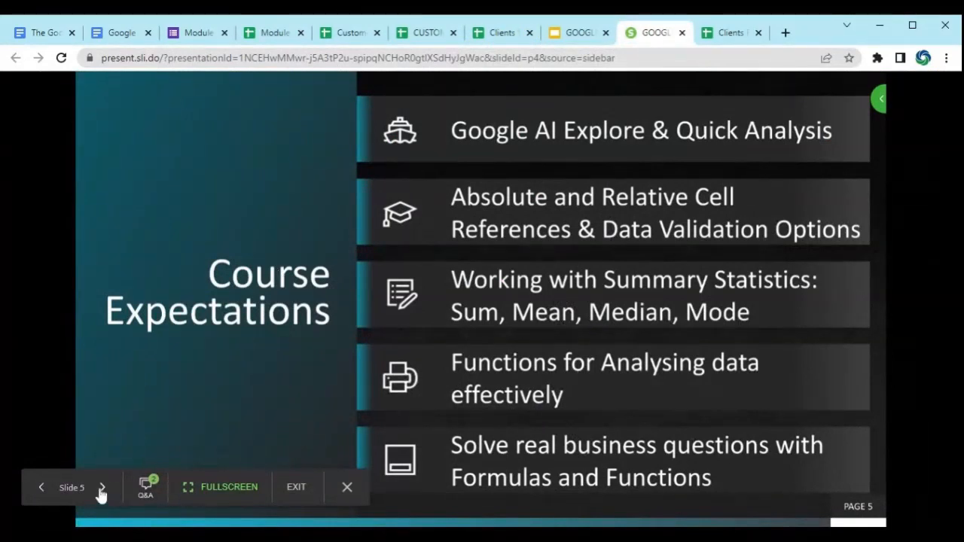
click(103, 488)
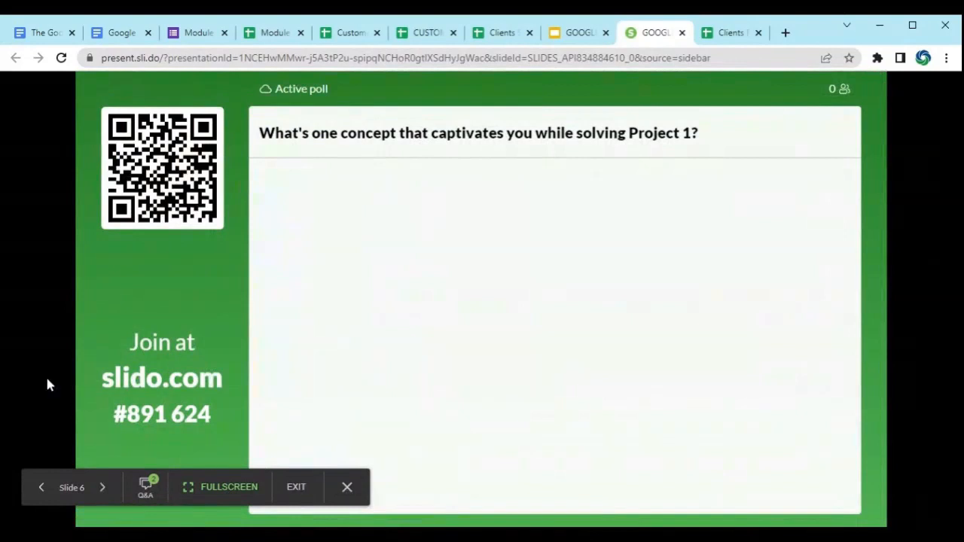
click(238, 494)
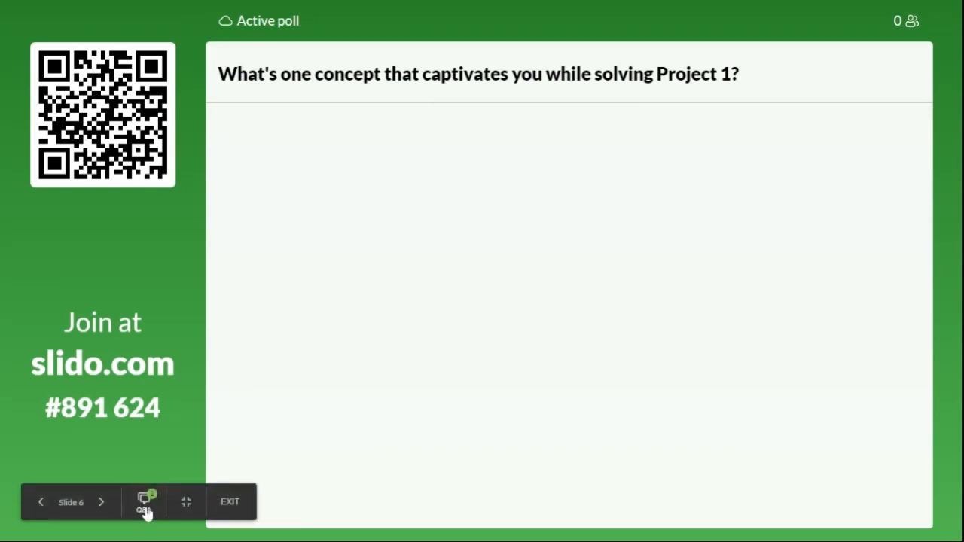
click(184, 510)
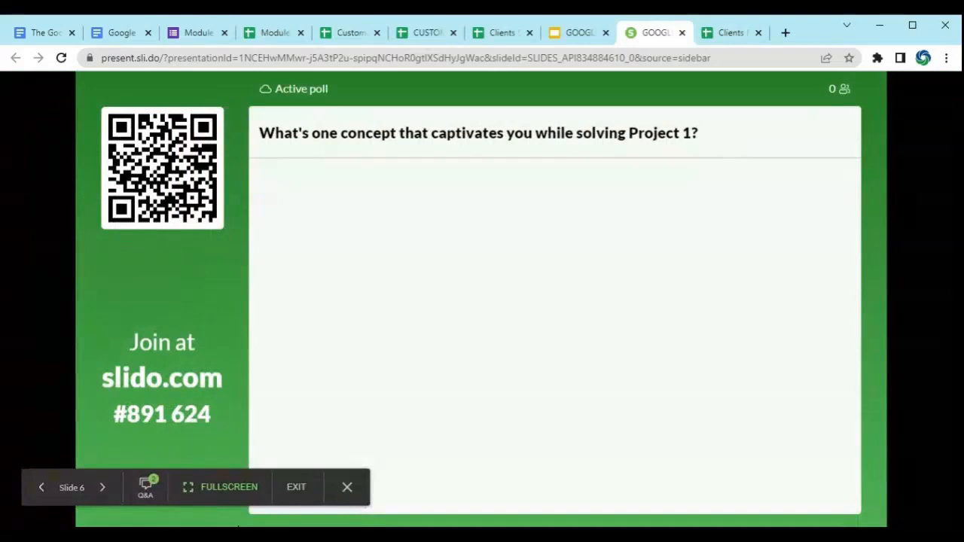
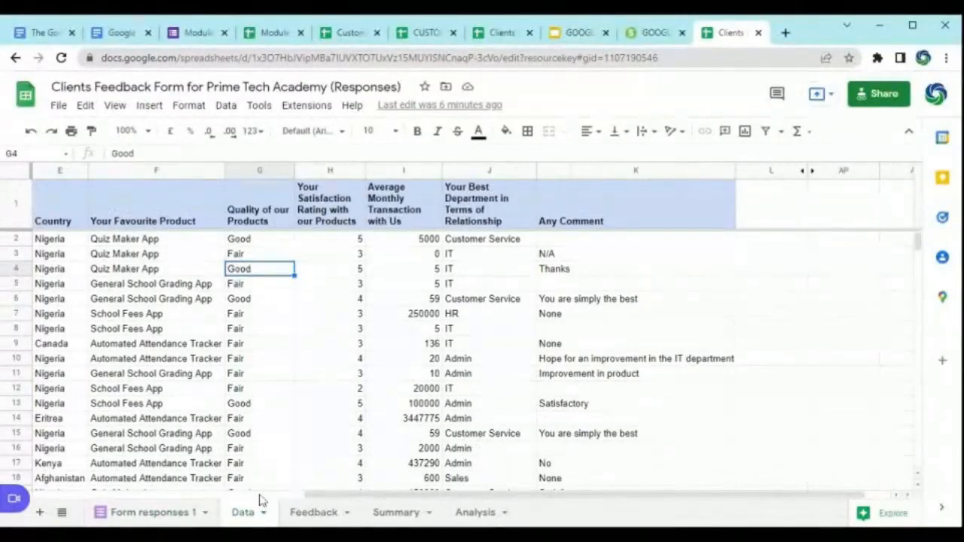
Step: Compare the Form responses 1 sheet with the Data sheet and inspect the formula in cell A1 of the Data sheet
drag(401, 497, 130, 497)
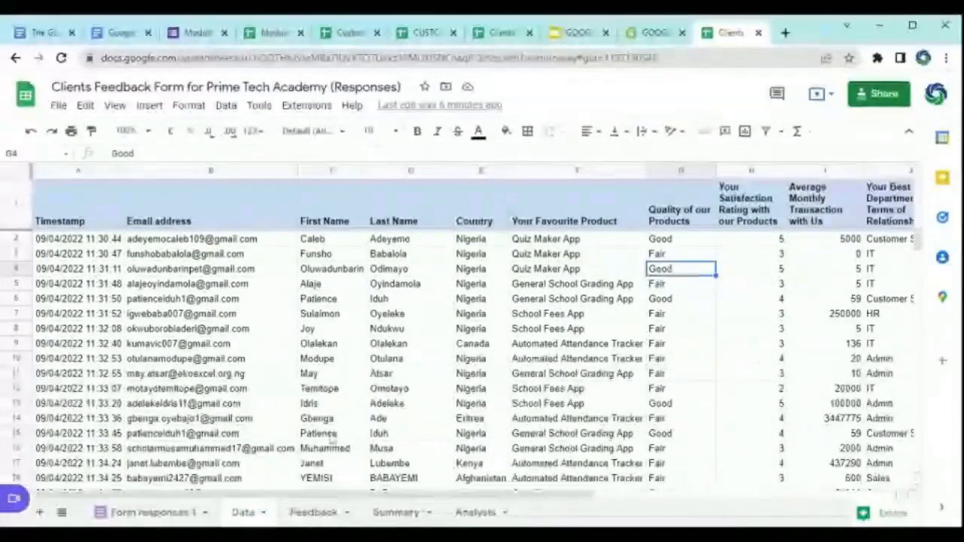
click(146, 515)
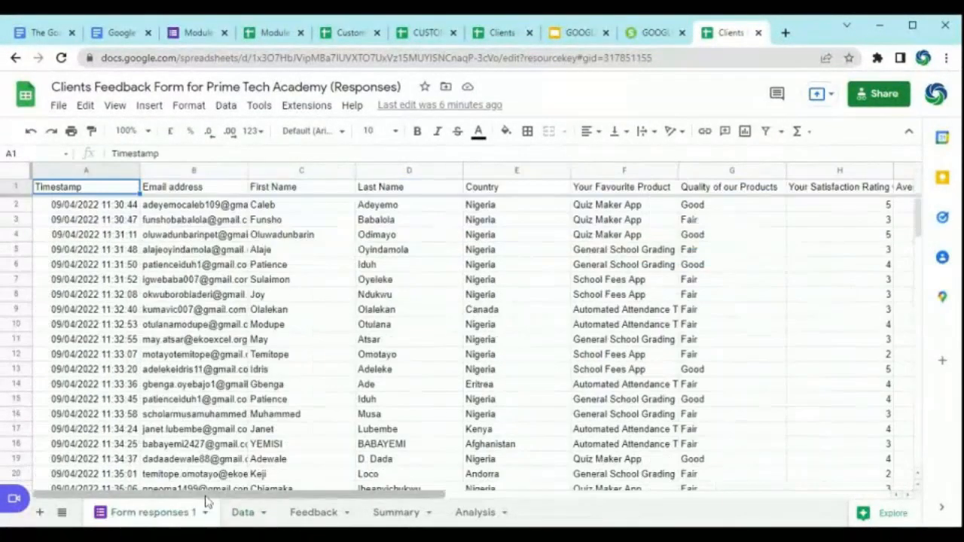
click(242, 513)
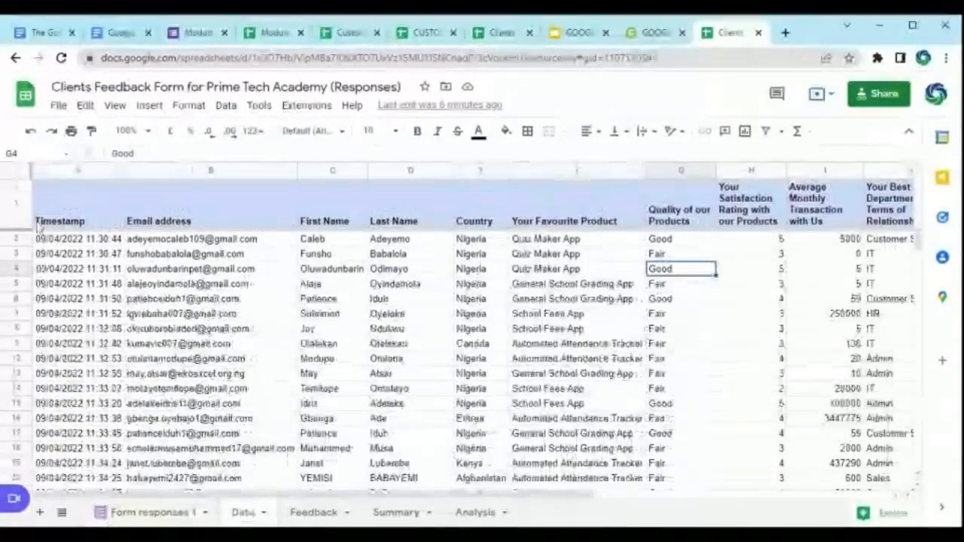
click(58, 200)
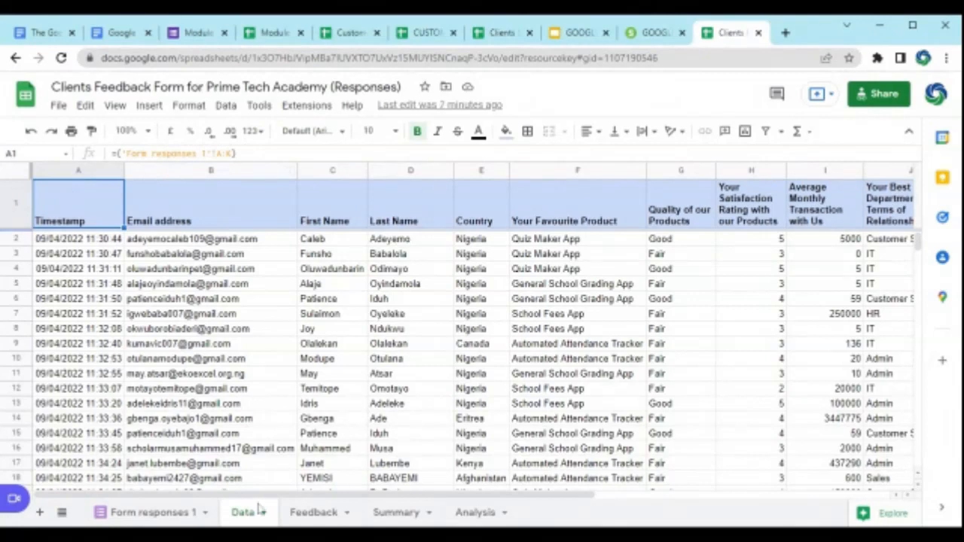
Step: Hide the Feedback sheet and open the Analysis sheet
click(347, 513)
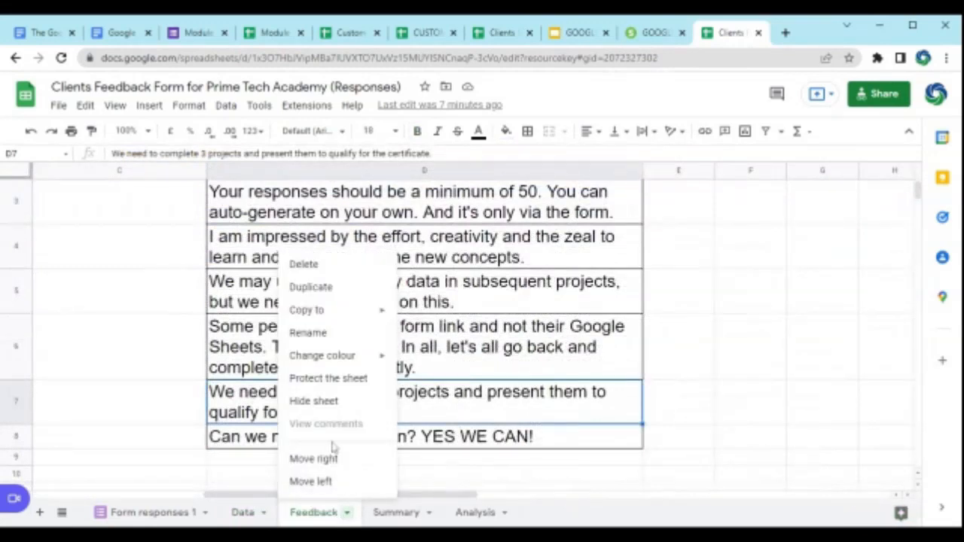
click(324, 406)
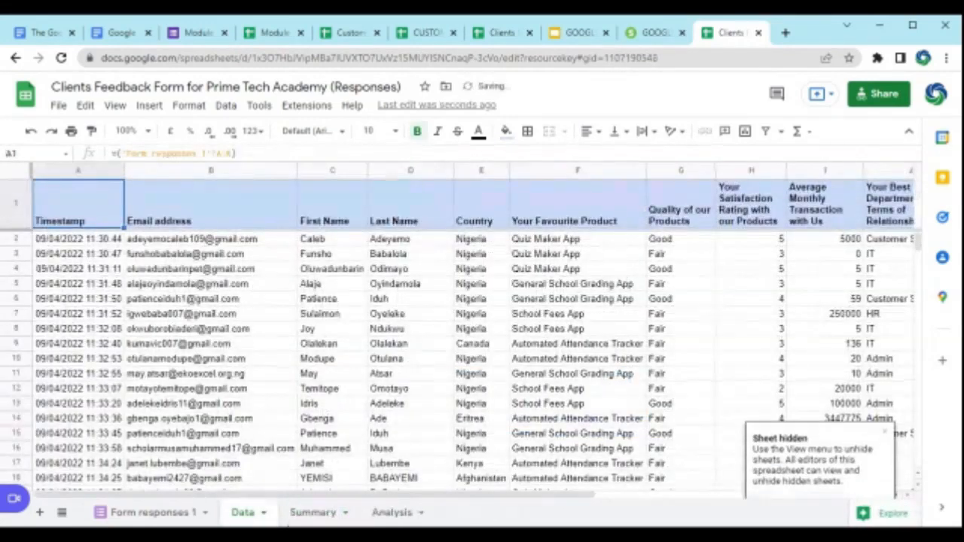
click(393, 513)
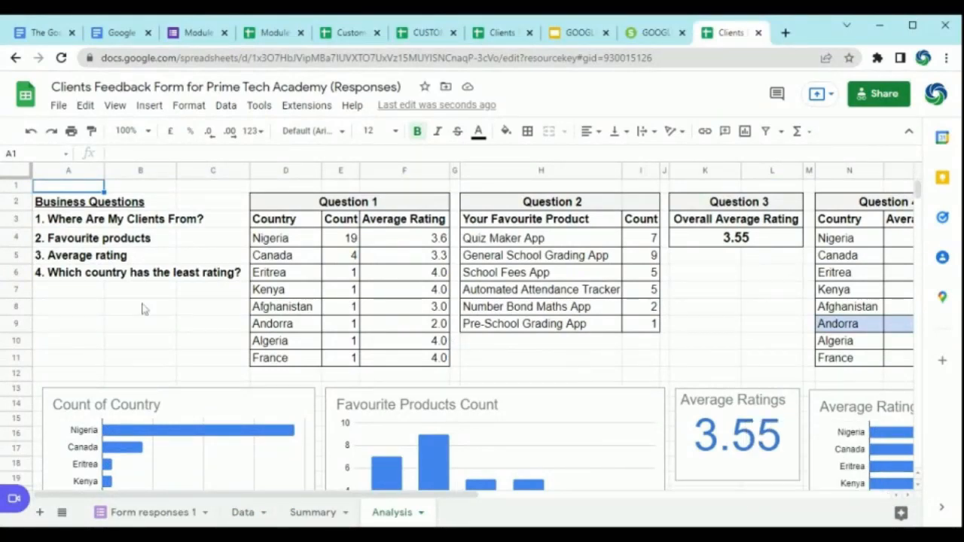
Step: Examine the business questions and the Question 1 and Question 2 tables on the Analysis sheet
scroll(319, 248, down, 4)
scroll(318, 248, up, 4)
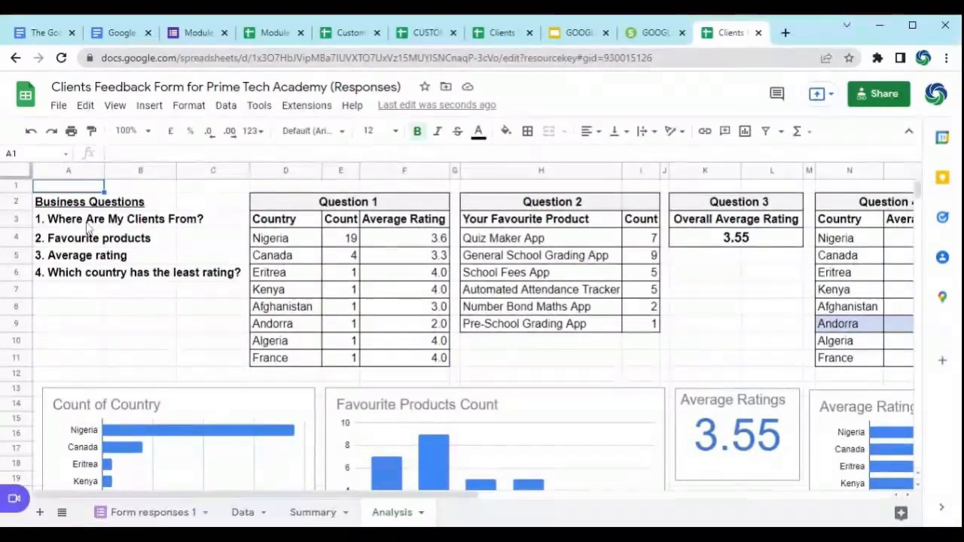
click(542, 238)
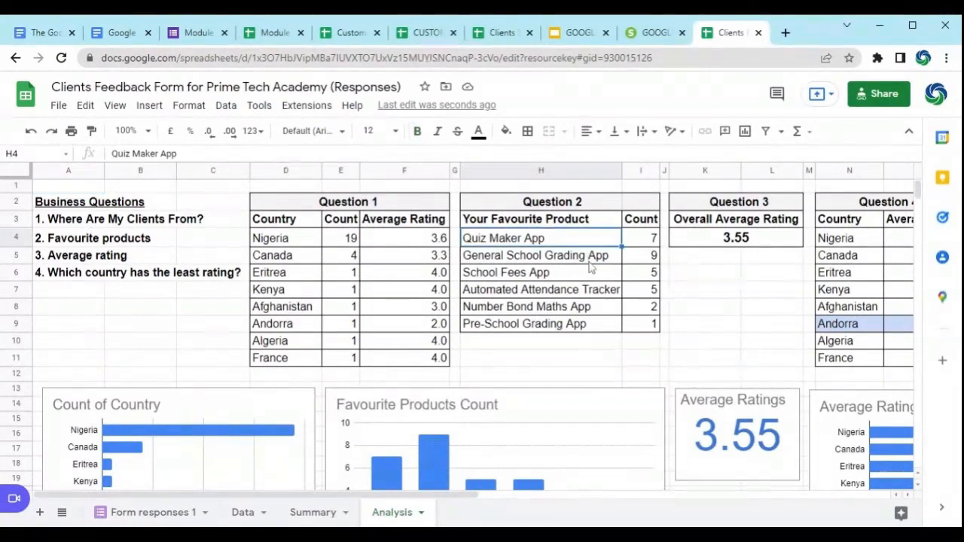
scroll(462, 415, down, 3)
scroll(469, 338, up, 3)
scroll(467, 339, down, 3)
scroll(467, 339, up, 3)
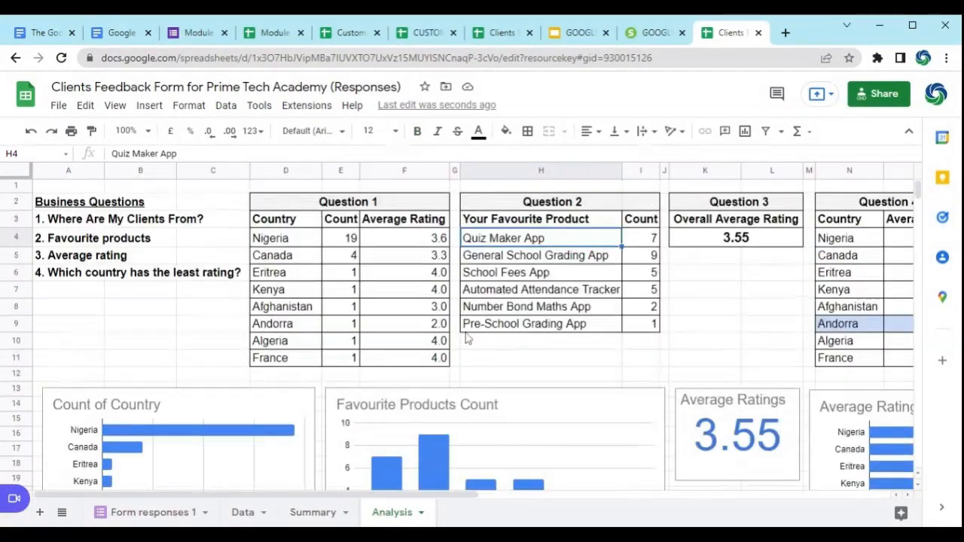
click(483, 345)
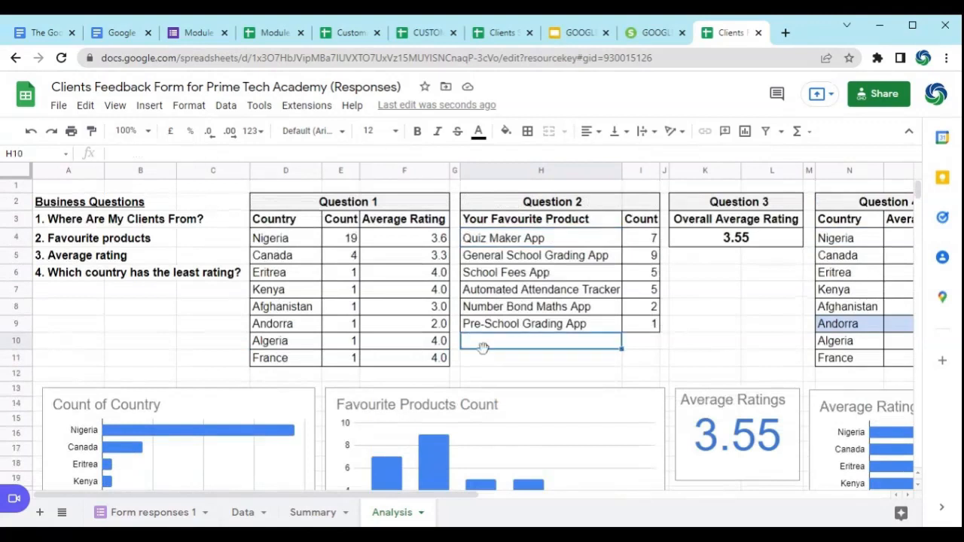
click(509, 371)
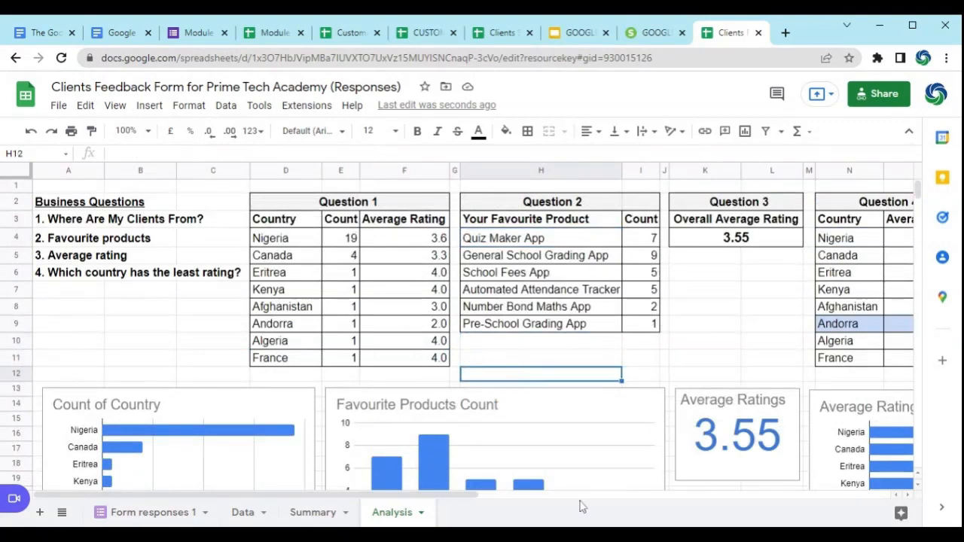
Step: Examine the country, favourite products and Average Ratings charts below the tables, selecting the Average Ratings scorecard
scroll(671, 352, down, 3)
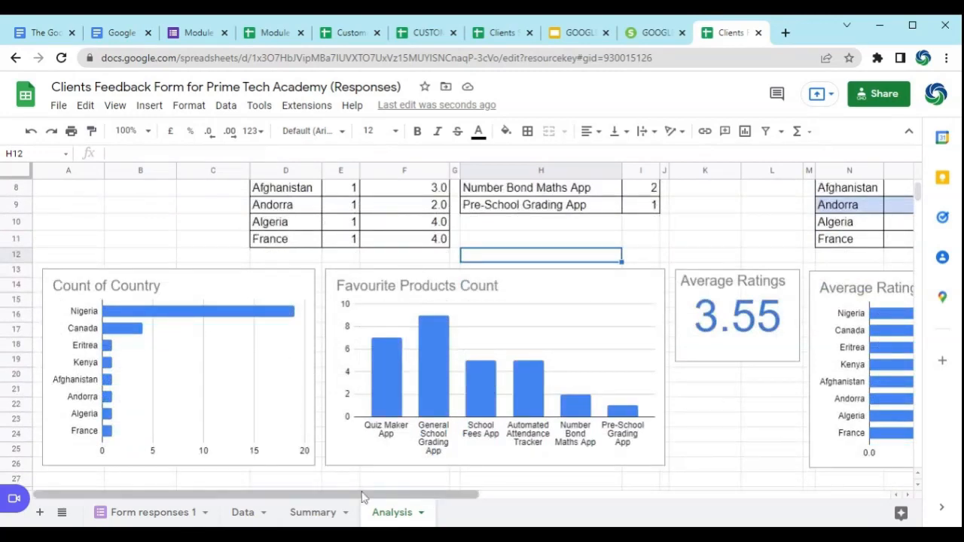
drag(363, 495, 430, 499)
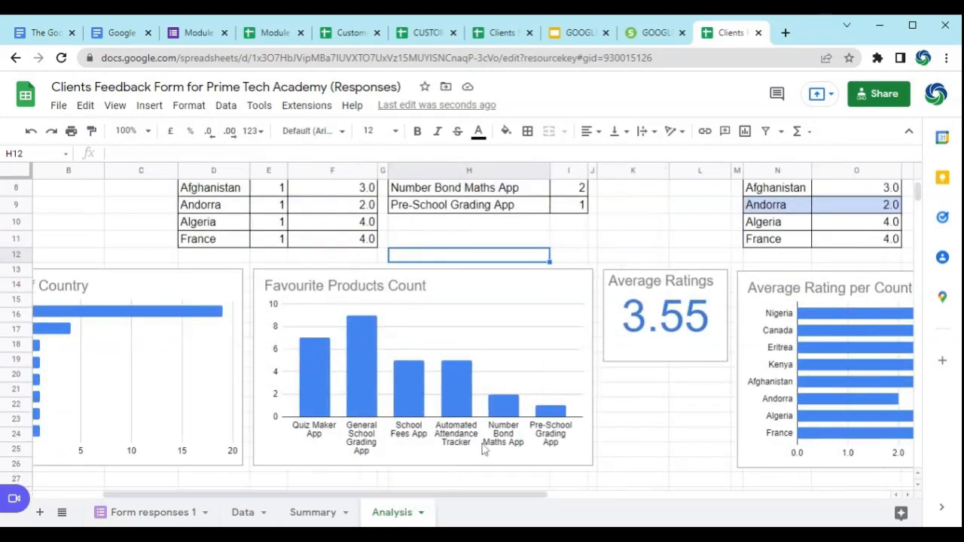
click(679, 283)
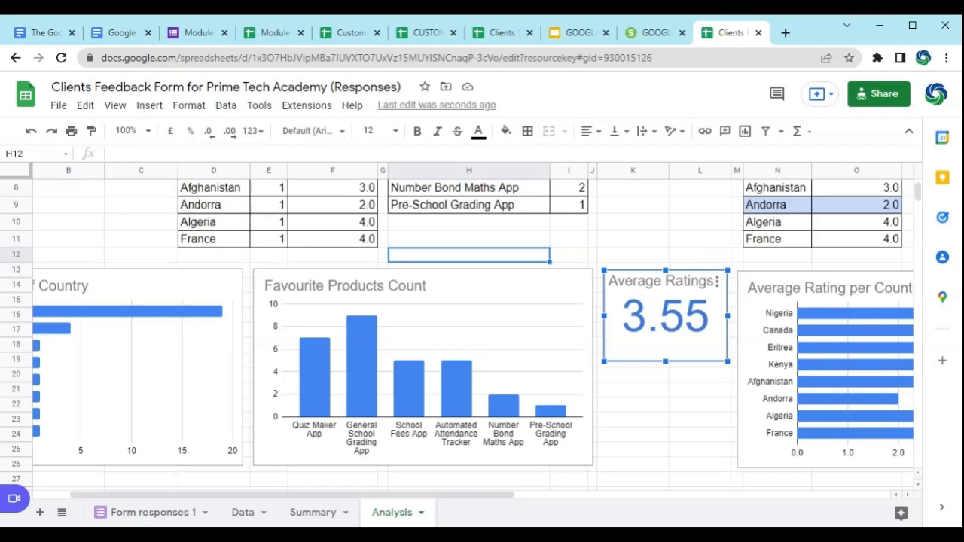
scroll(682, 247, up, 2)
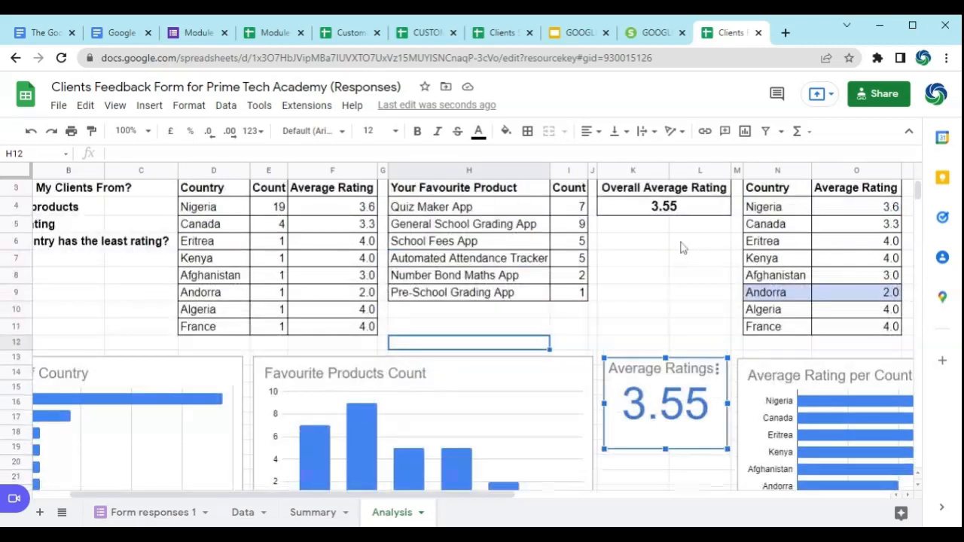
scroll(682, 247, up, 1)
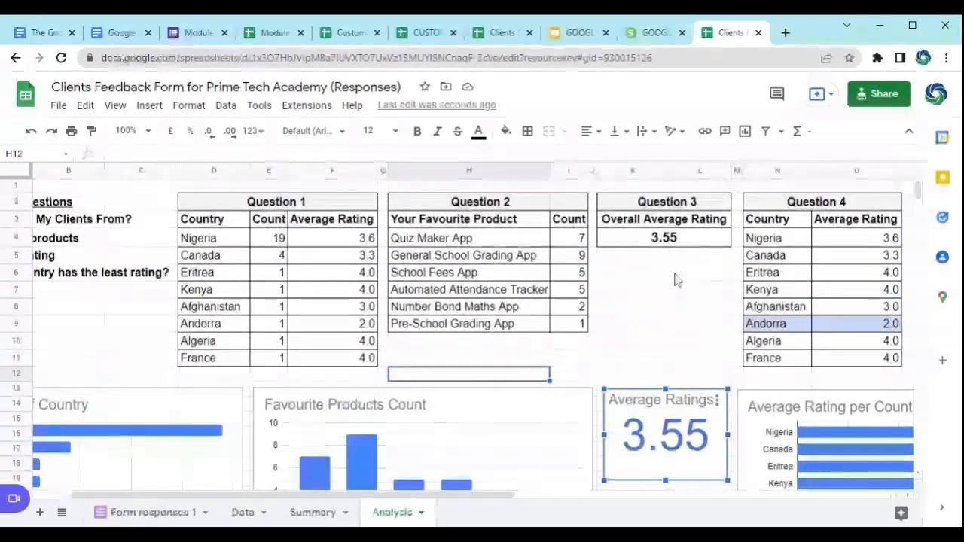
Step: Inspect the Question 3 Overall Average Rating table and the cells beneath it
click(639, 307)
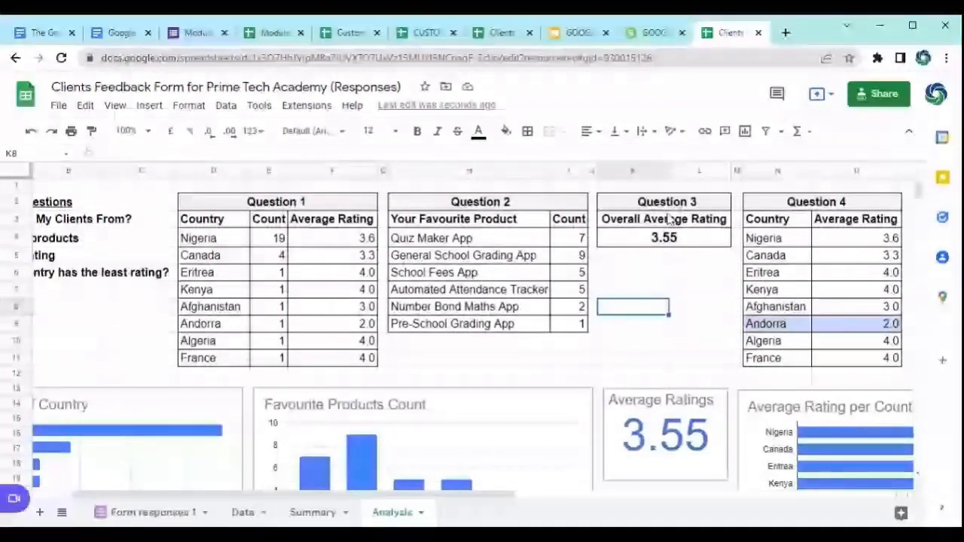
key(Up)
key(Up)
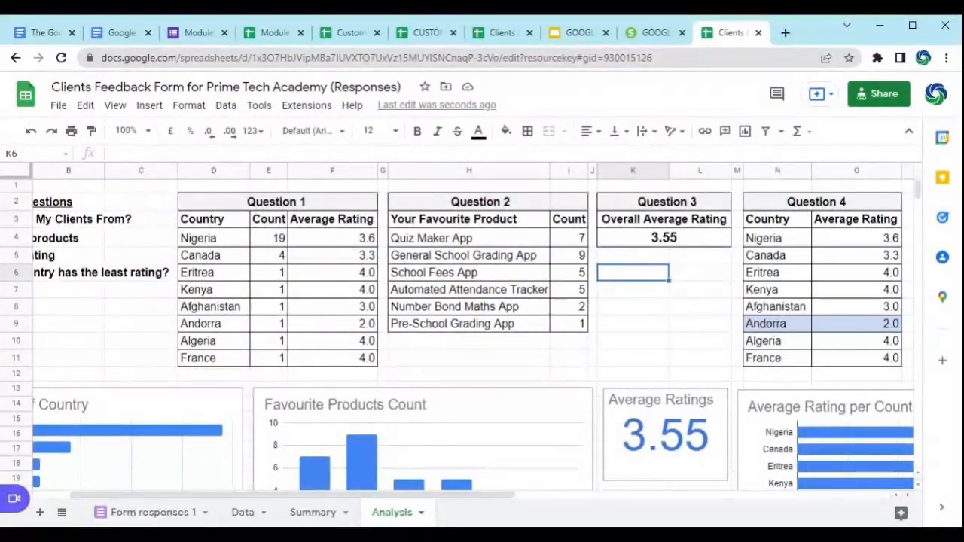
click(670, 221)
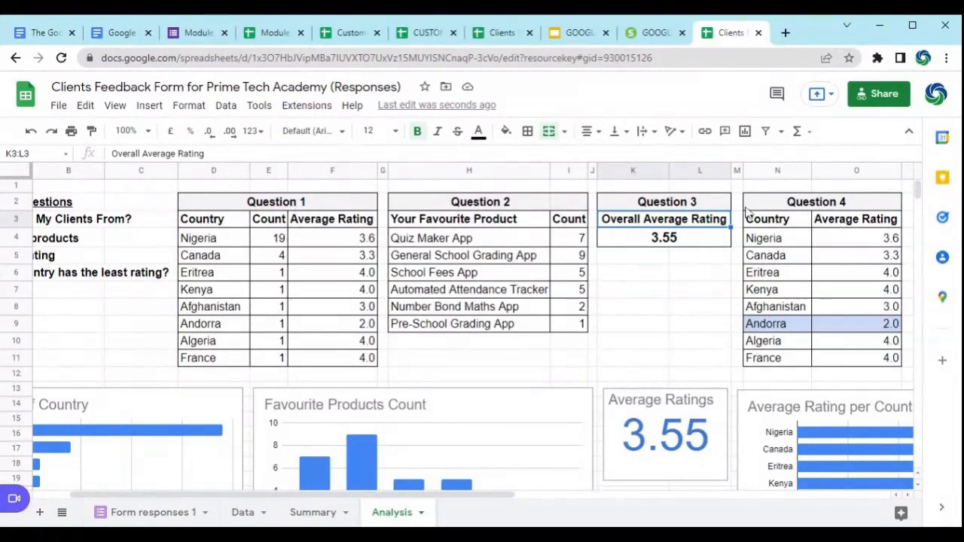
click(664, 256)
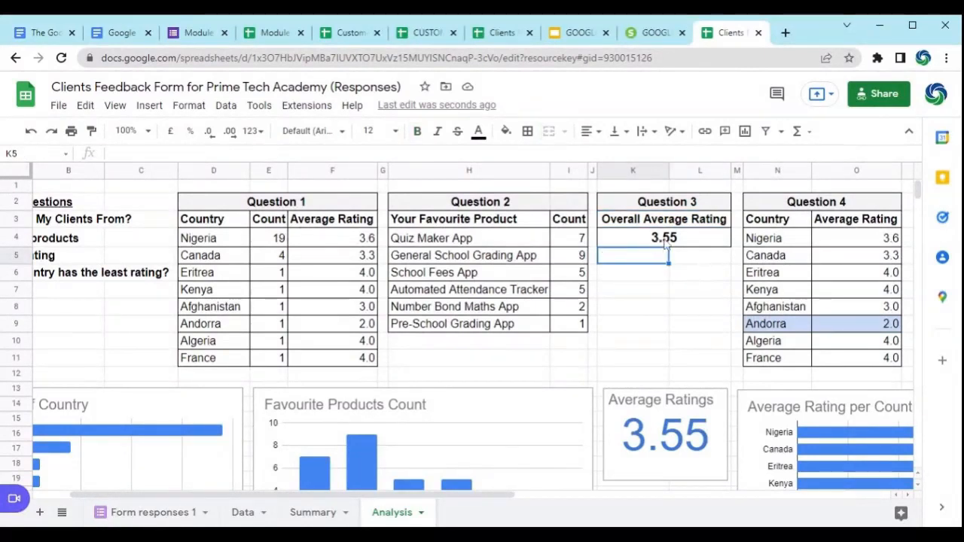
Step: Insert a chart from the Overall Average Rating range K3:L4 and set its type to Scorecard chart
drag(664, 221, 669, 243)
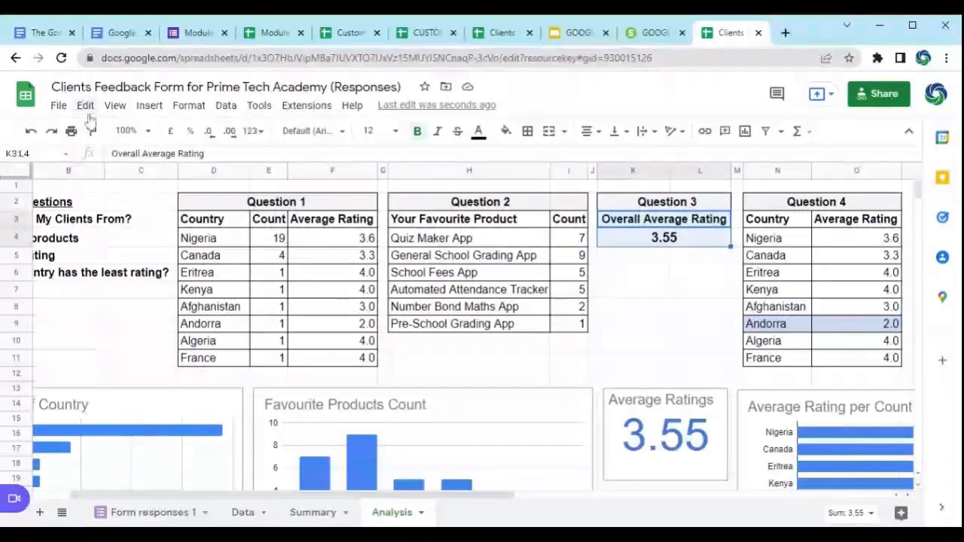
click(150, 106)
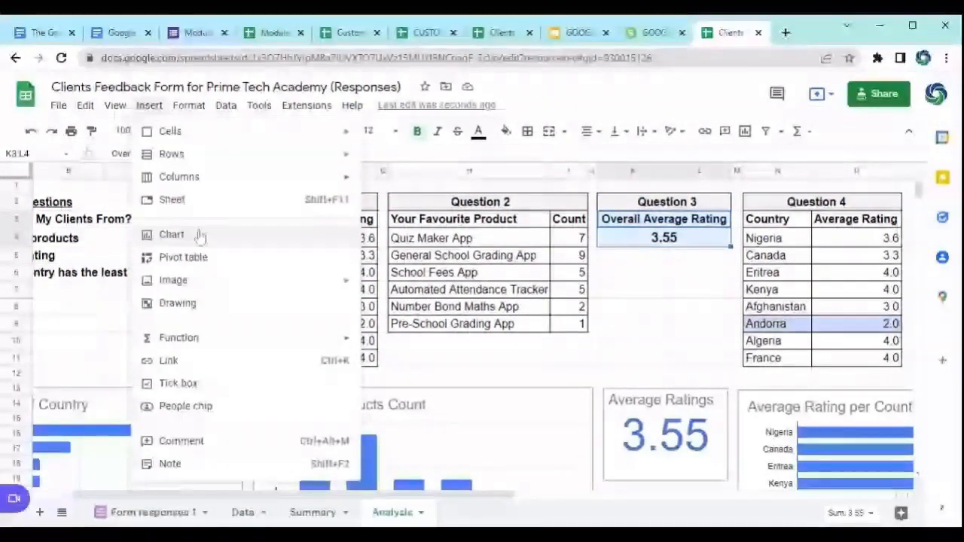
click(172, 234)
click(886, 235)
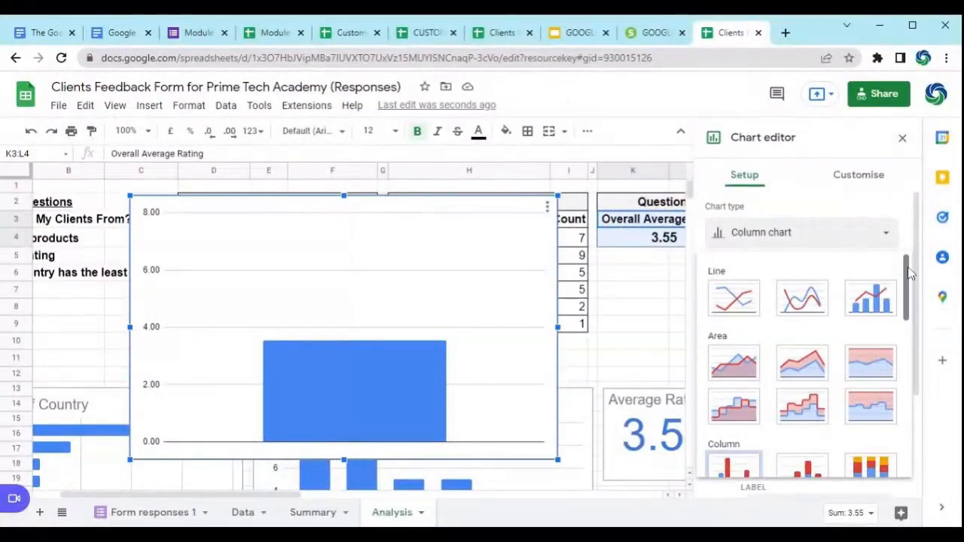
drag(911, 277, 925, 417)
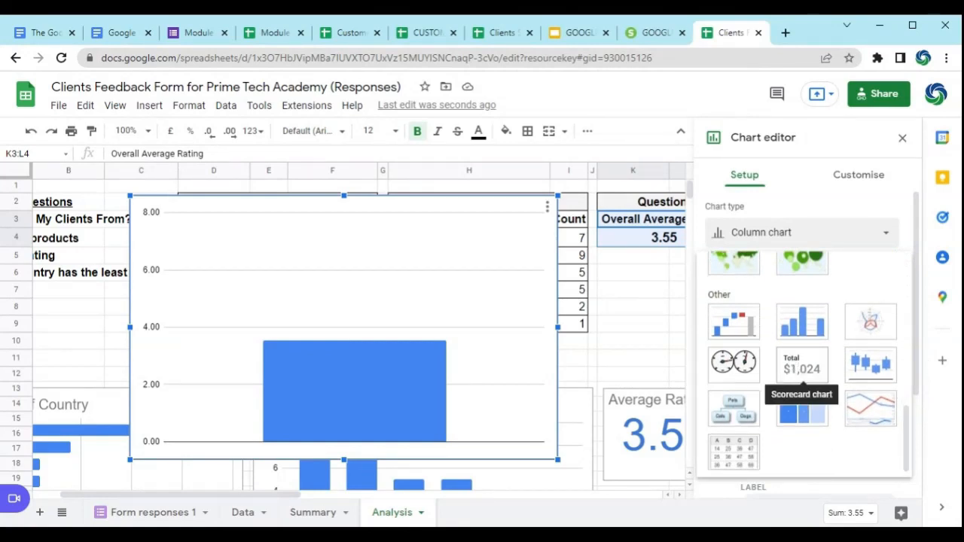
click(801, 370)
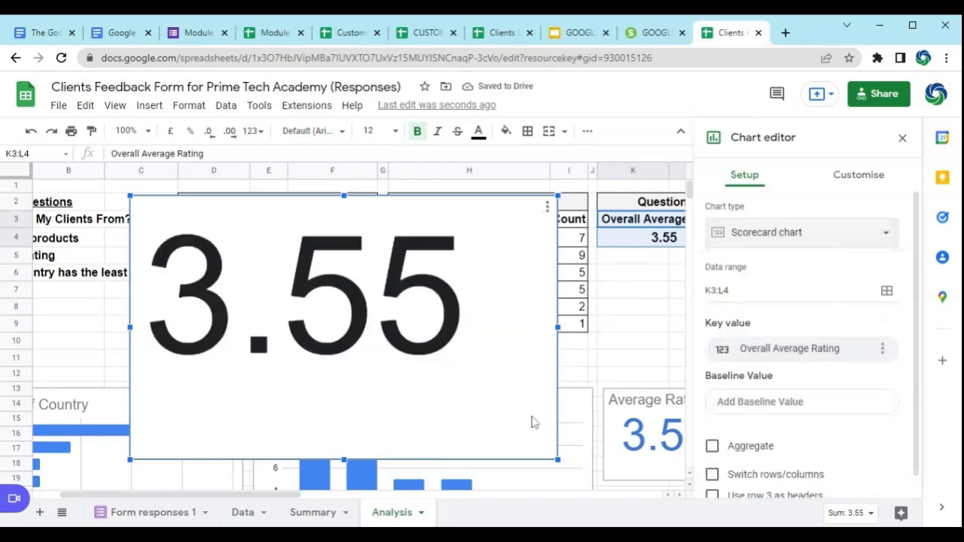
Step: Shrink the new scorecard chart and place it over the lower end of the Question 2 table
drag(557, 459, 297, 300)
drag(226, 220, 514, 323)
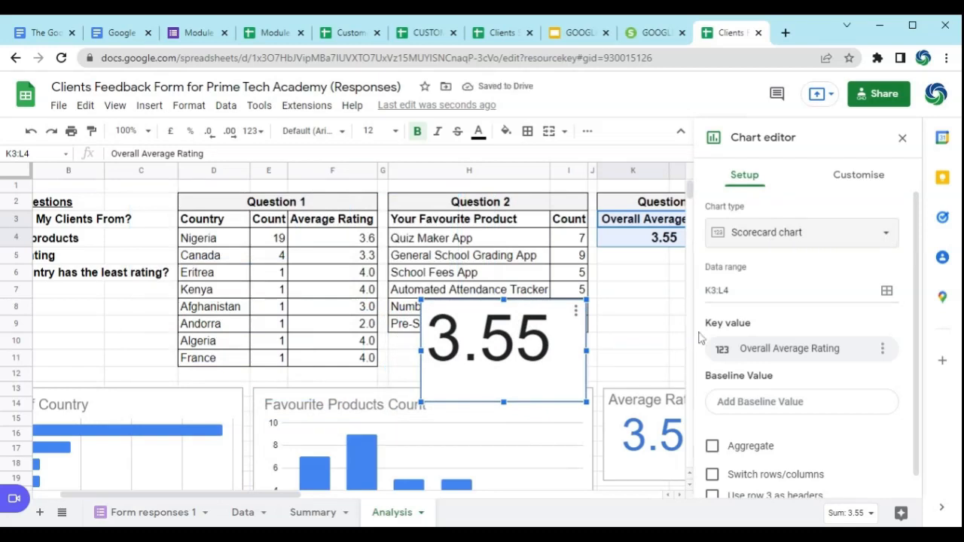
Step: Set the scorecard's chart border colour to the custom red and its background colour to light yellow
click(858, 176)
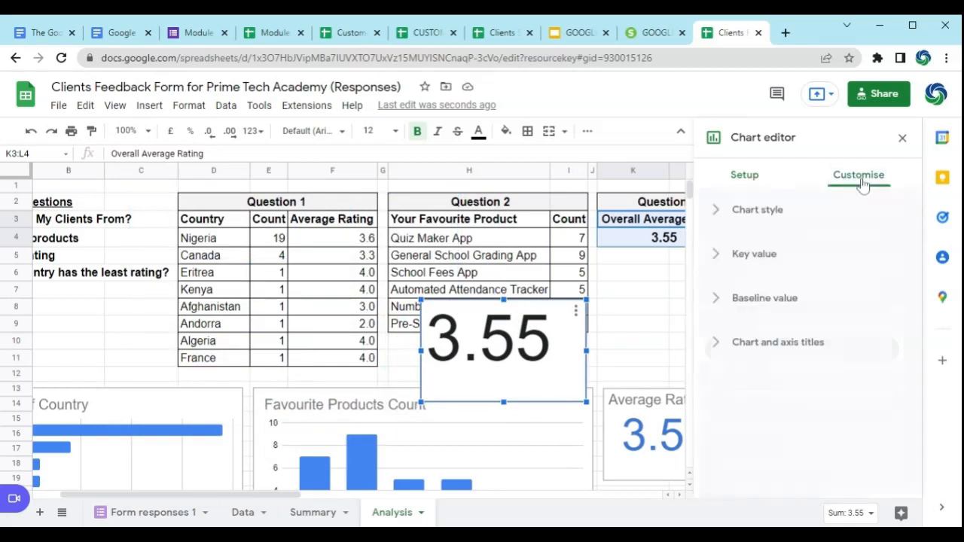
click(769, 216)
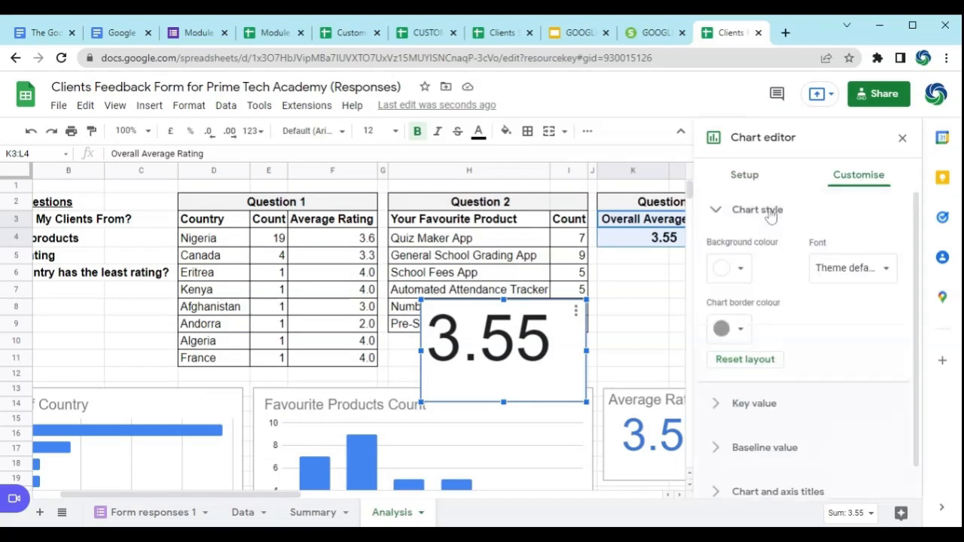
click(740, 329)
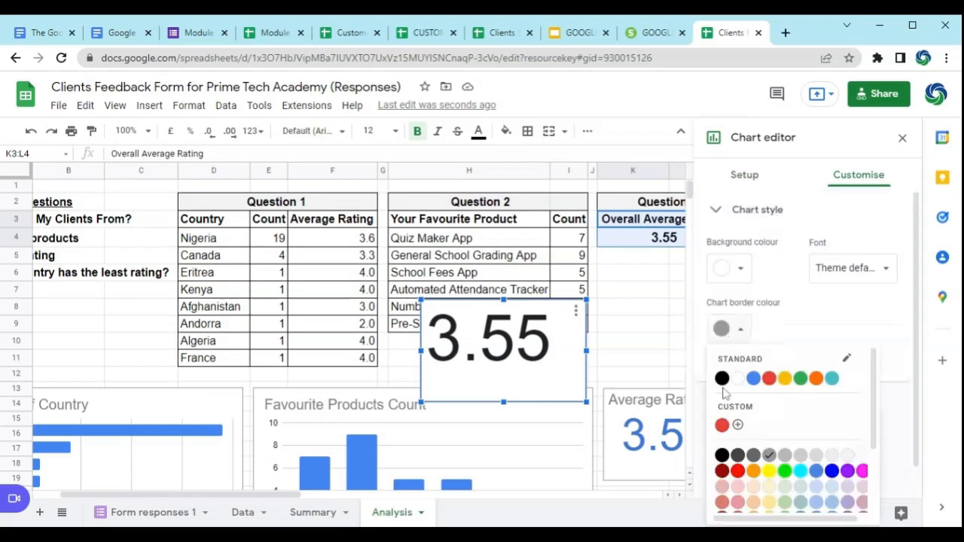
click(722, 426)
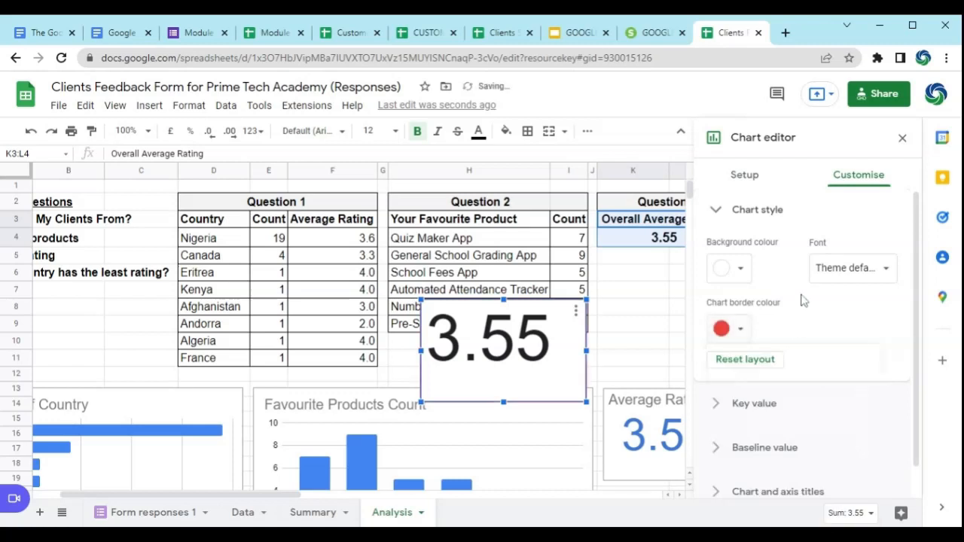
click(740, 269)
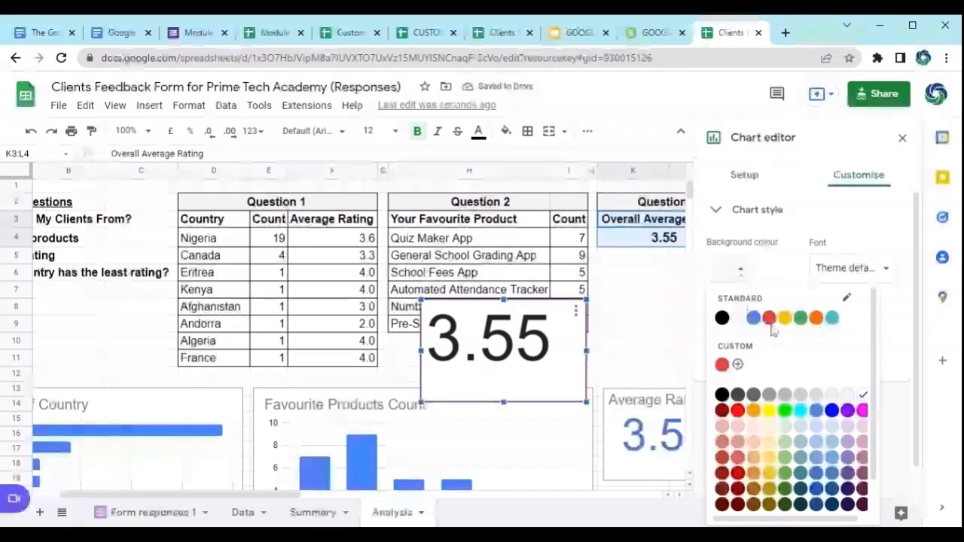
click(769, 426)
Step: Set the font colour of the scorecard's key value to red
click(753, 373)
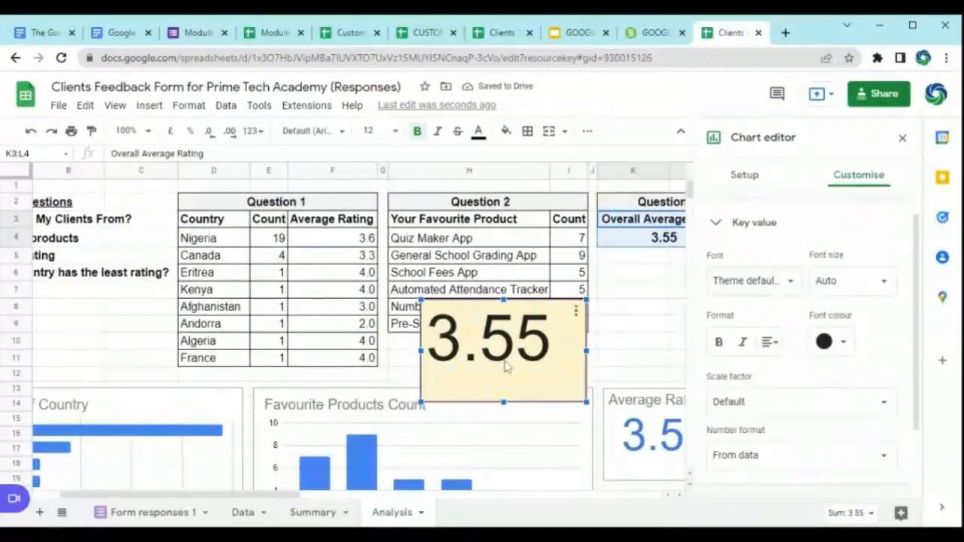
click(828, 346)
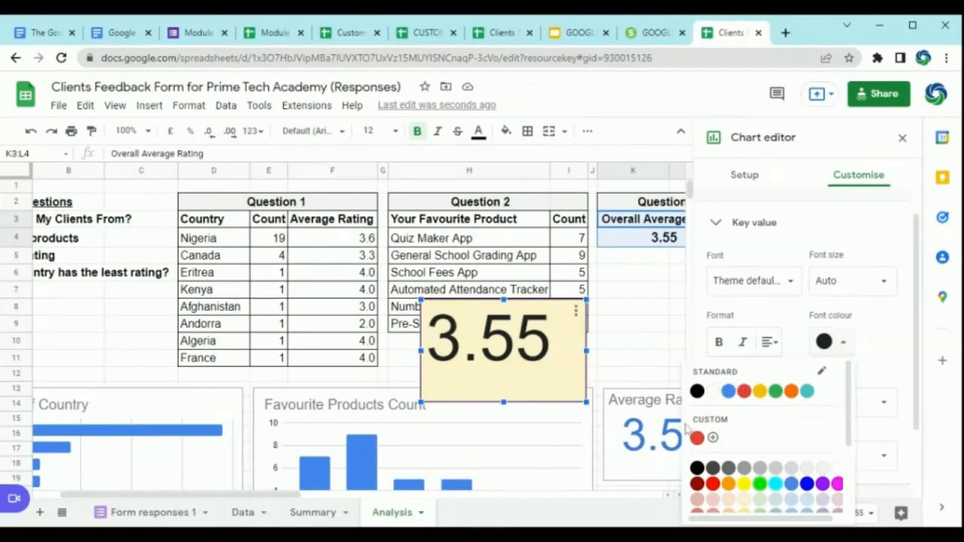
click(712, 483)
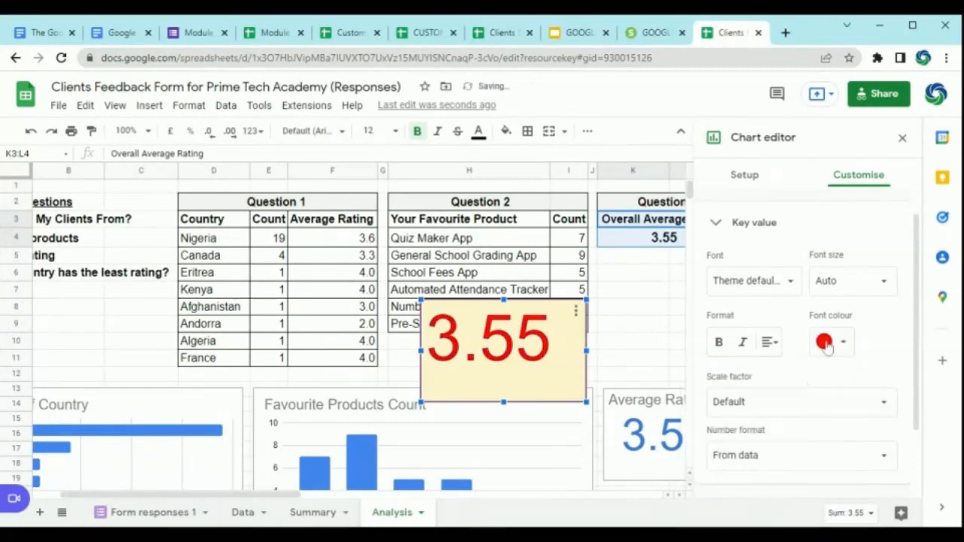
Step: Examine the scorecard's baseline value and setup options, close the chart editor, and look over the chart's available actions
scroll(881, 332, down, 2)
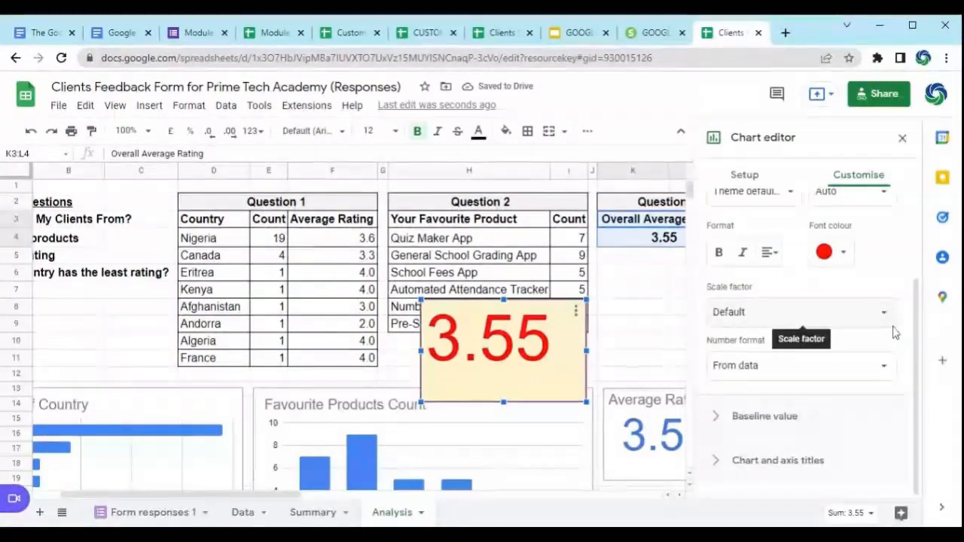
click(770, 416)
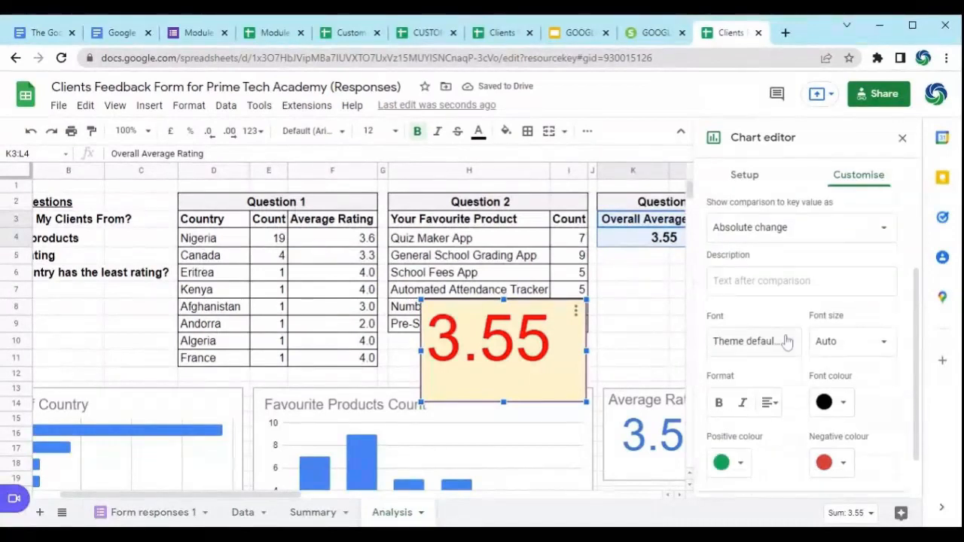
click(742, 175)
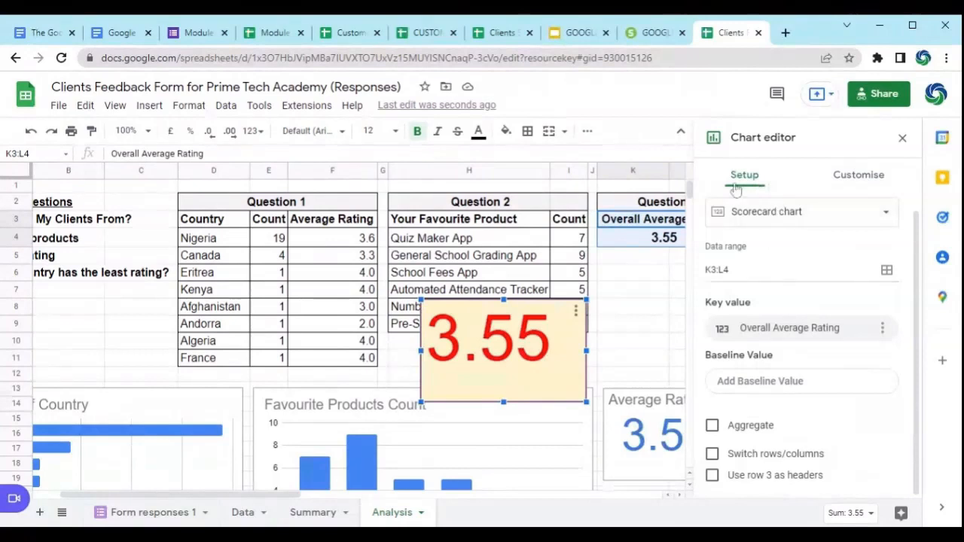
scroll(861, 431, up, 1)
scroll(858, 430, down, 1)
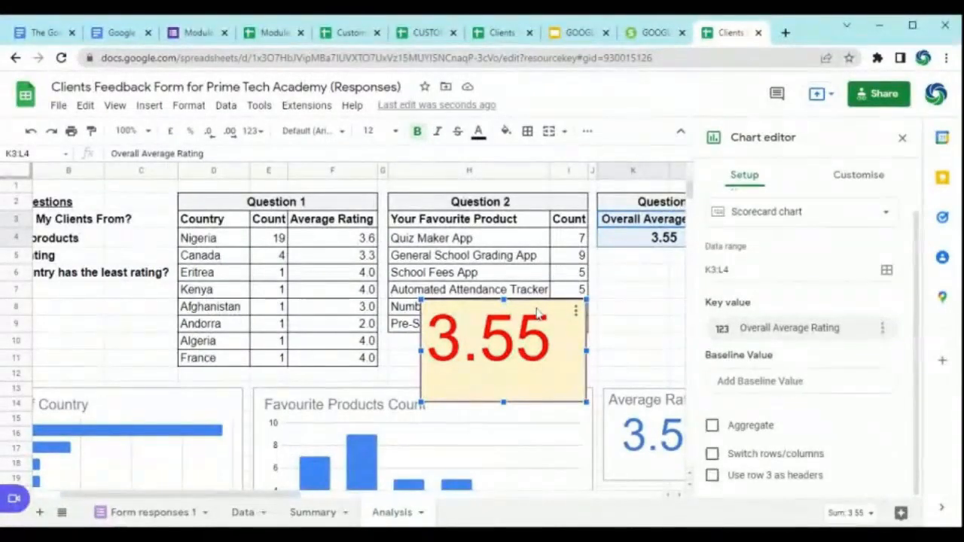
click(902, 138)
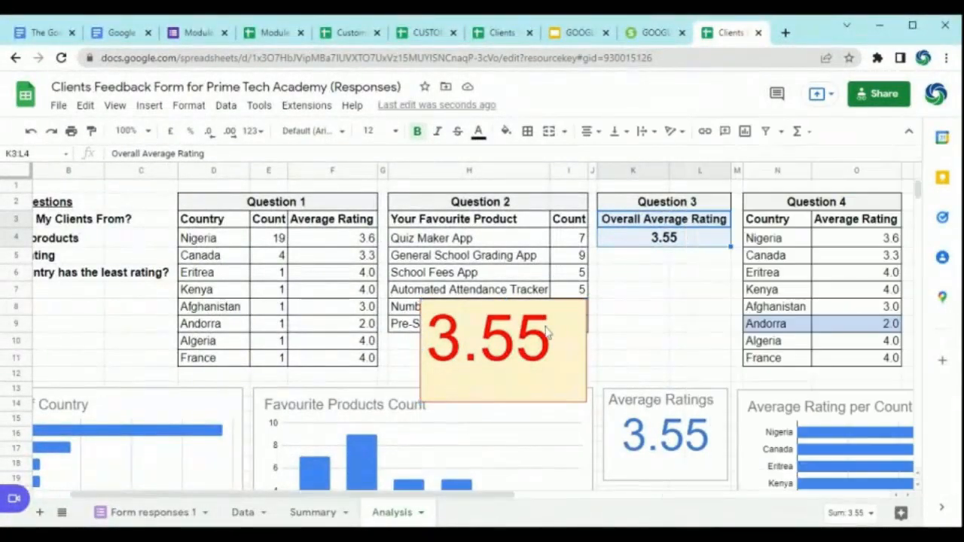
right_click(563, 313)
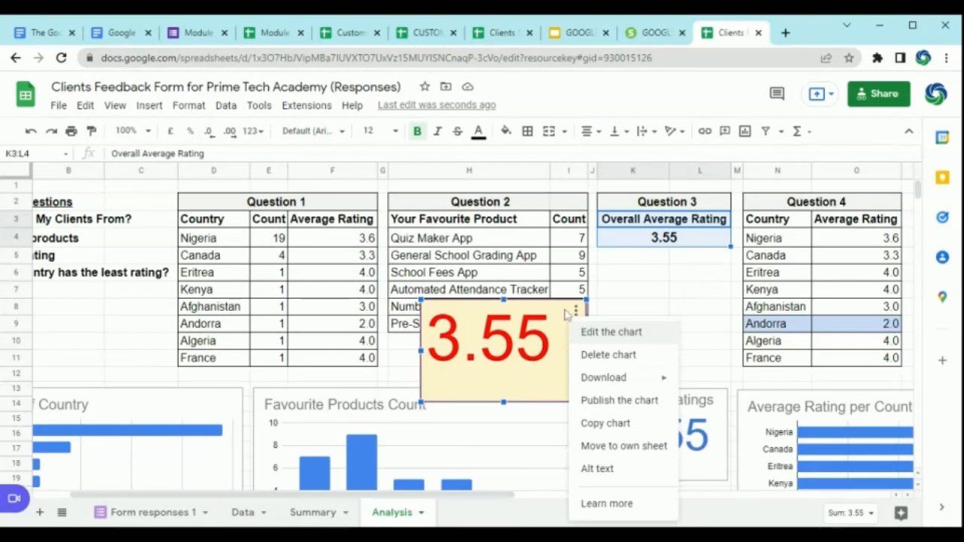
click(619, 292)
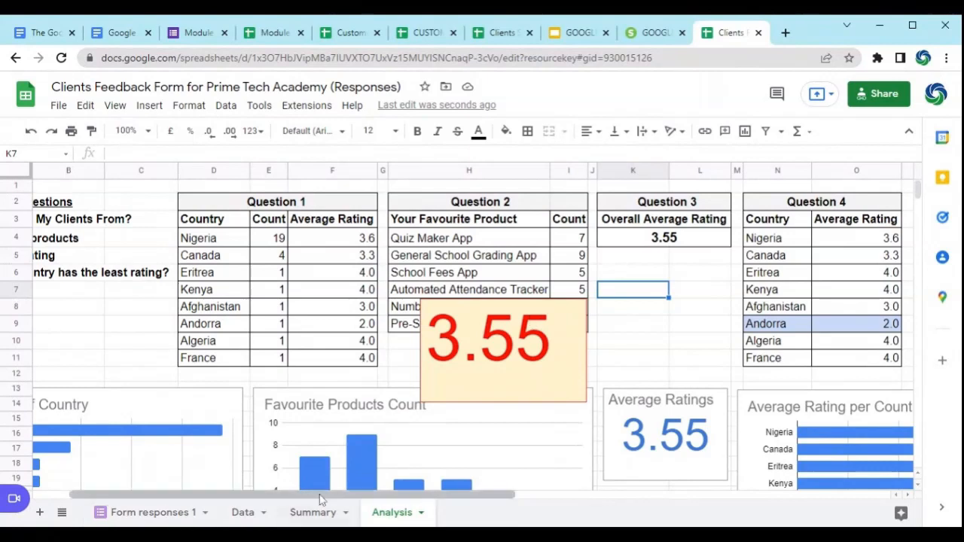
Step: Review the Summary sheet's task list, from the country Data Validation cell to the items that depend on it
drag(285, 497, 226, 495)
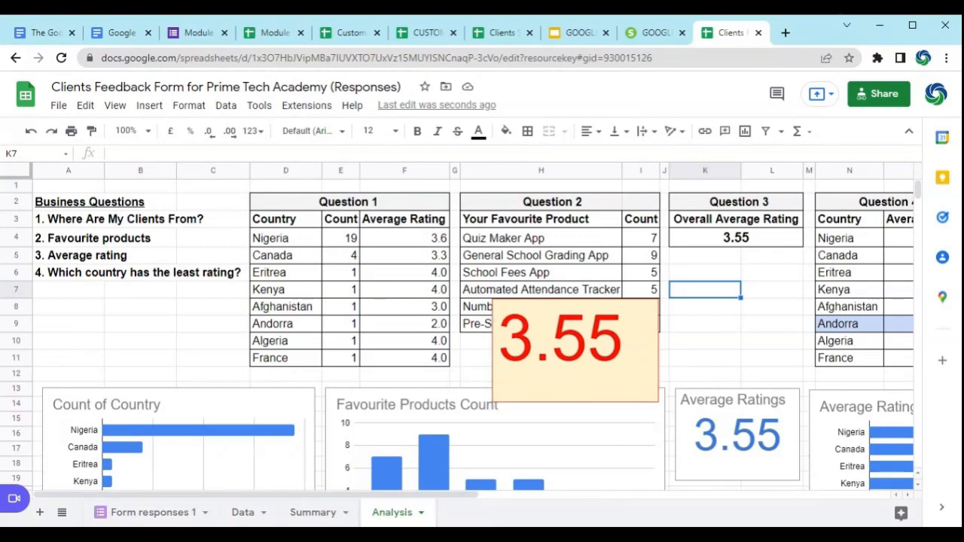
click(310, 513)
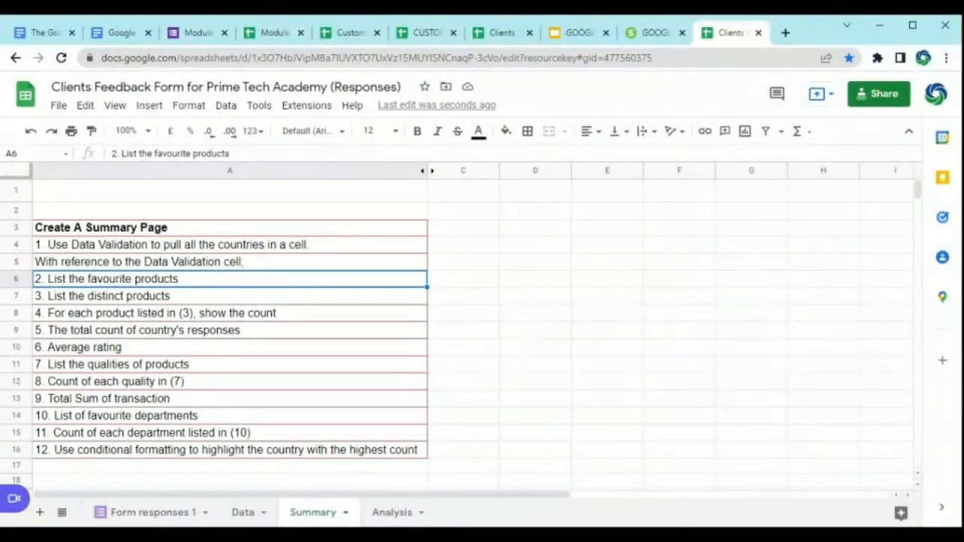
click(467, 262)
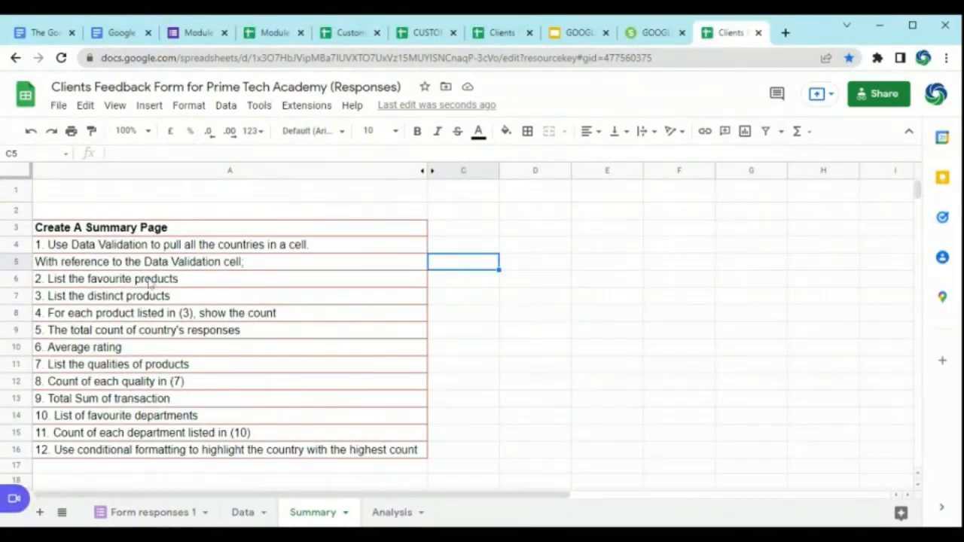
drag(183, 277, 131, 452)
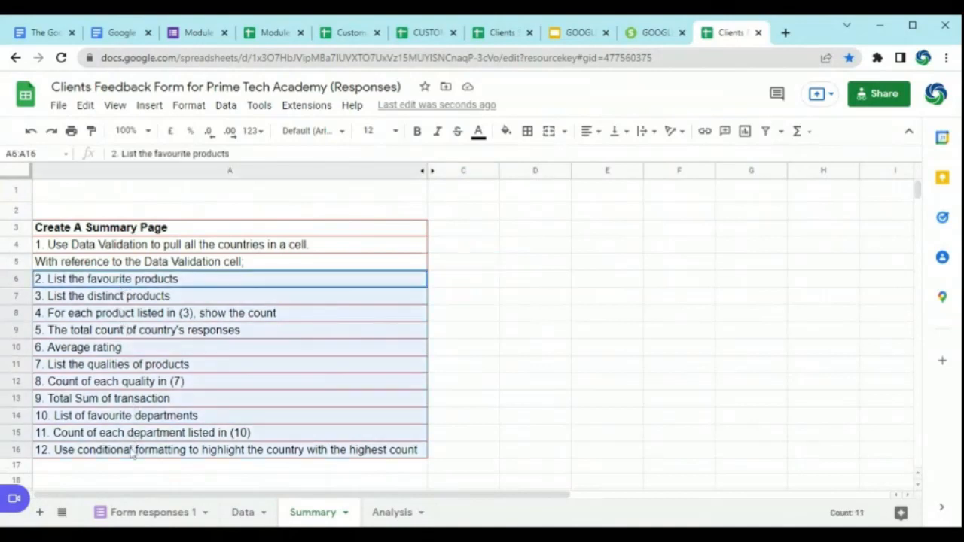
click(454, 283)
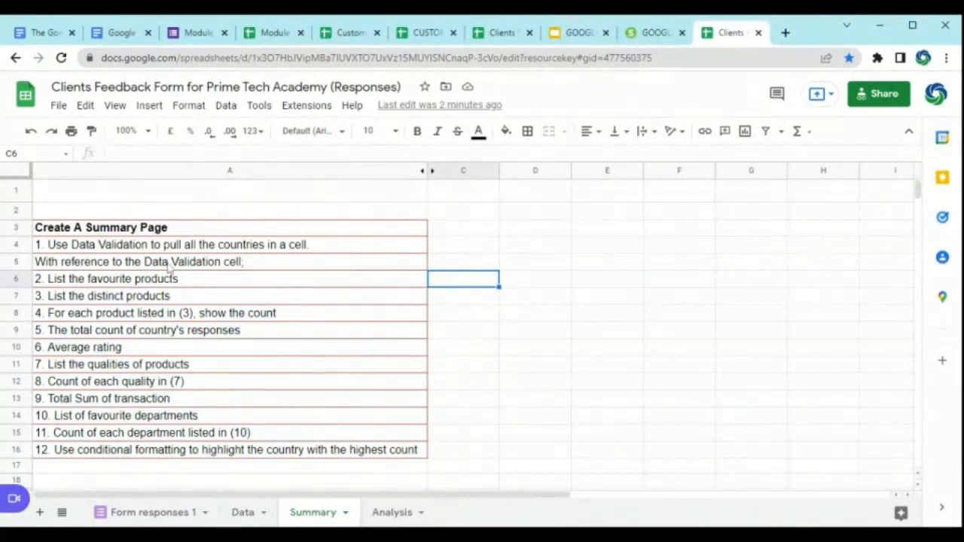
click(125, 247)
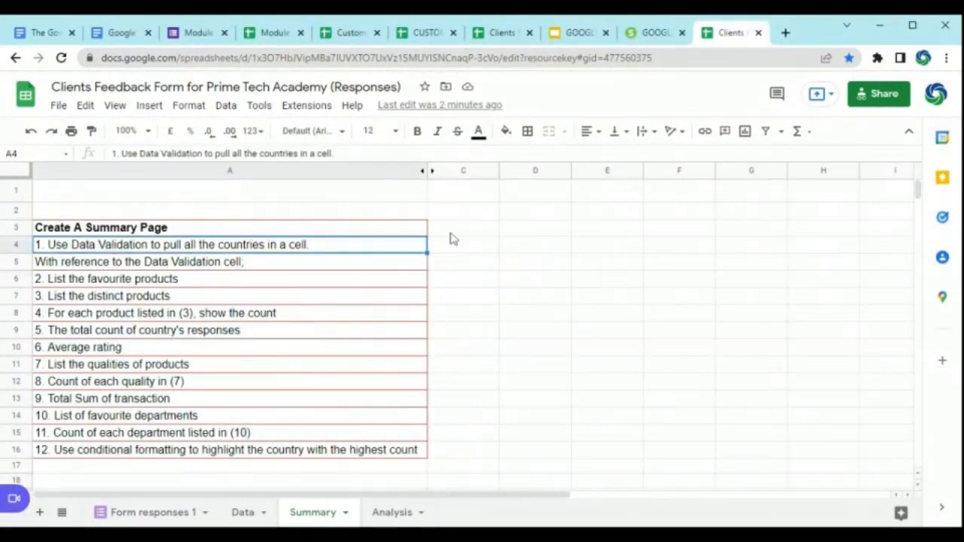
click(523, 234)
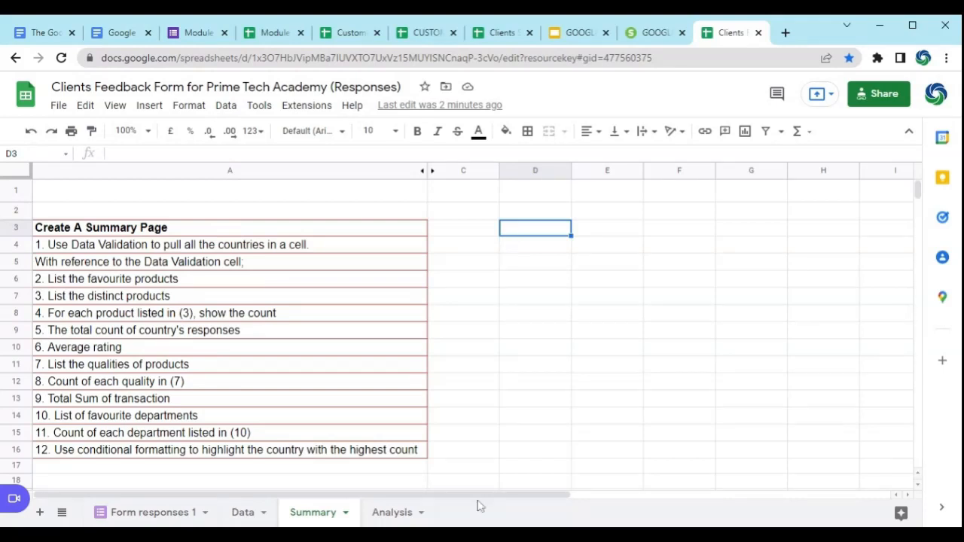
Step: Unhide the hidden columns between L and AQ on the Data sheet
drag(484, 497, 454, 497)
click(242, 512)
drag(353, 495, 746, 499)
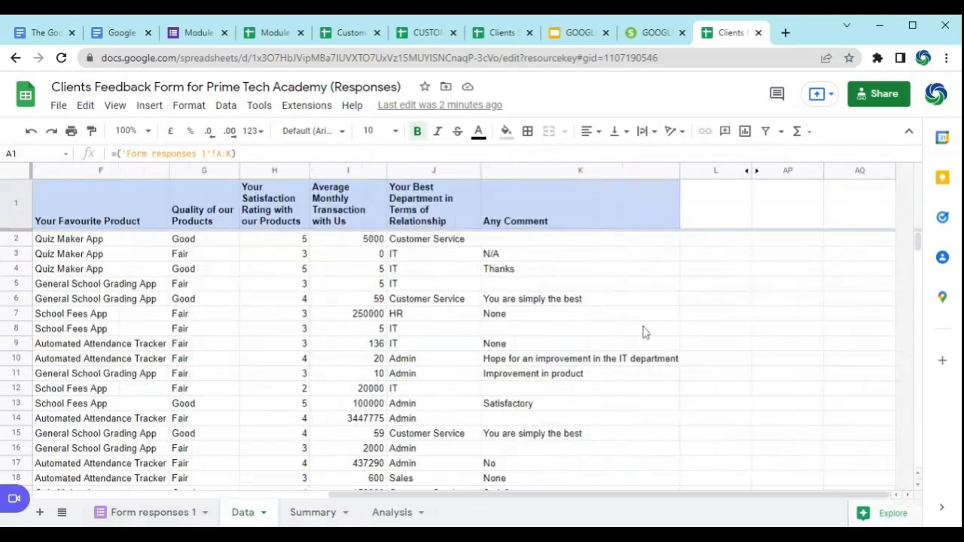
drag(715, 170, 832, 176)
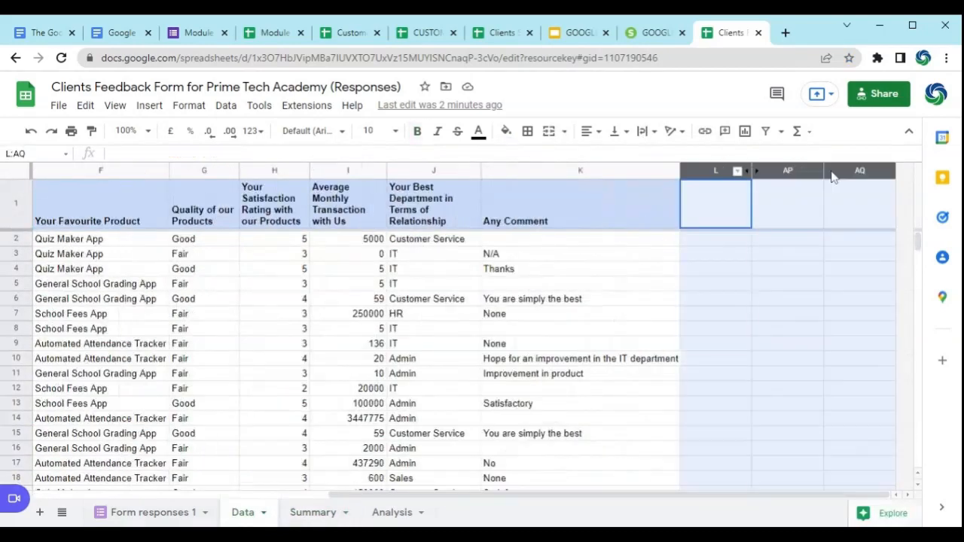
right_click(751, 172)
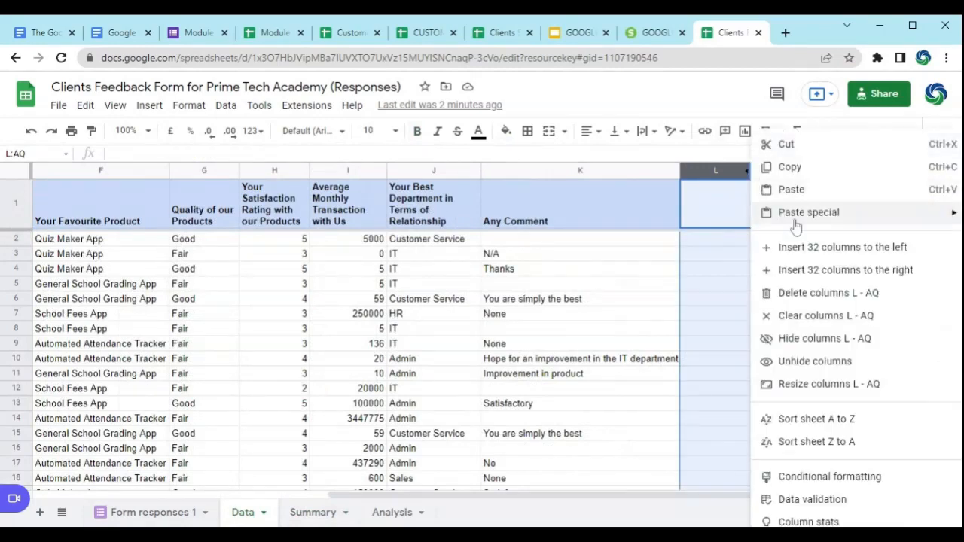
click(815, 362)
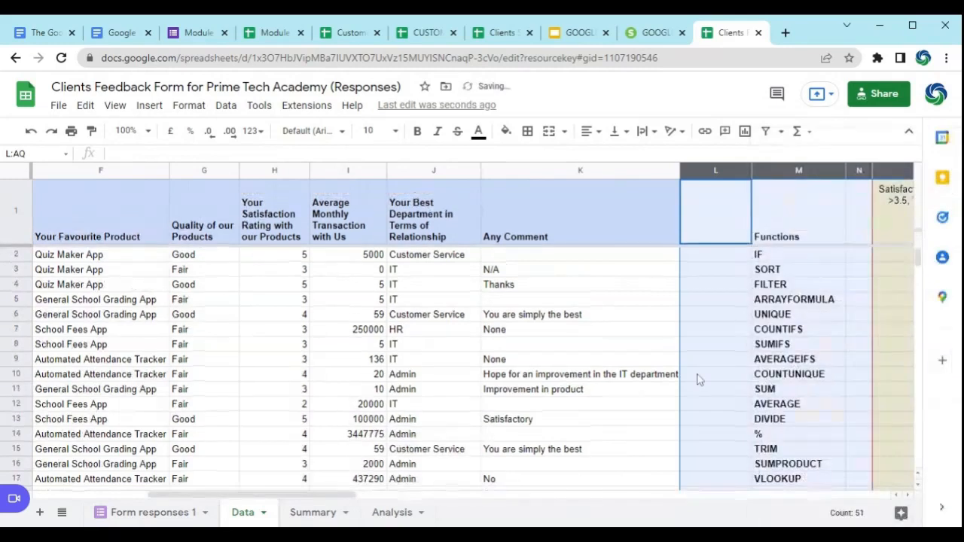
Step: Go through the list of functions in column M of the Data sheet one by one, starting from IF
click(806, 236)
drag(328, 497, 389, 502)
click(576, 284)
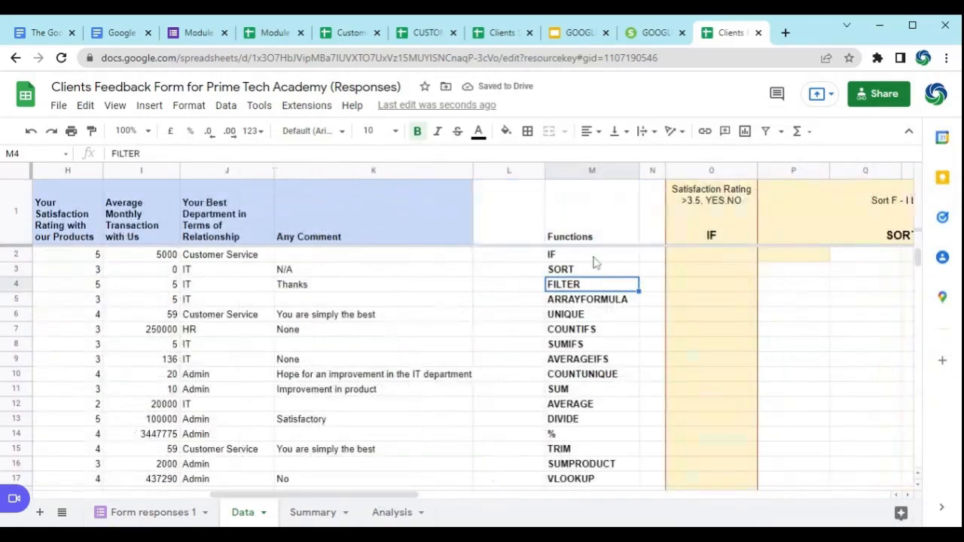
click(592, 257)
key(Down)
key(Down)
key(Down)
key(Down)
key(Down)
key(Down)
key(Down)
key(Down)
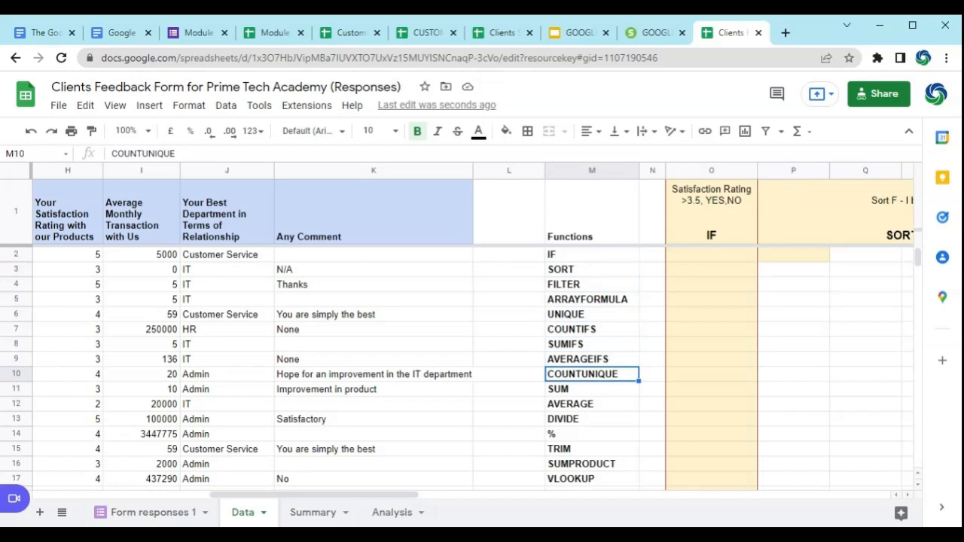
key(Down)
key(Down)
key(Down)
key(Down)
key(Down)
key(Down)
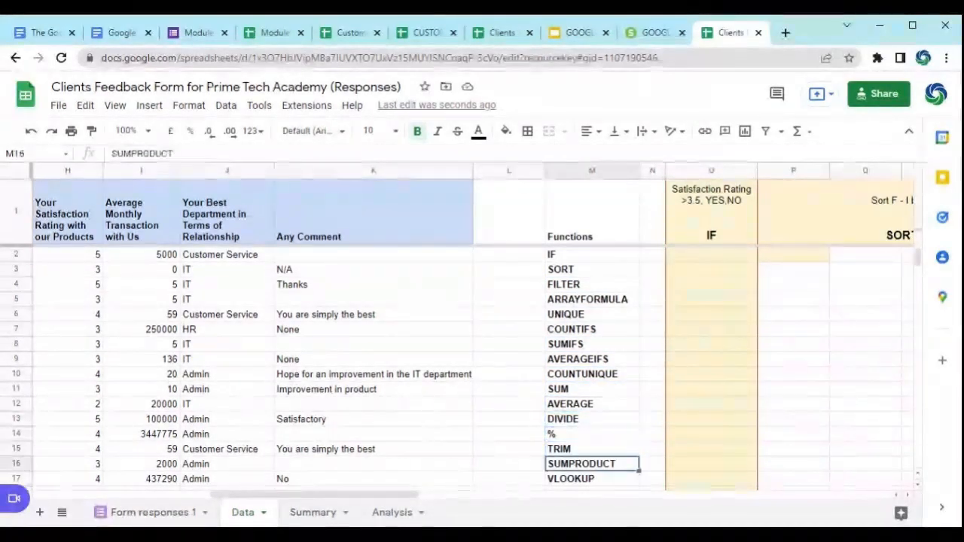
key(Down)
key(Down)
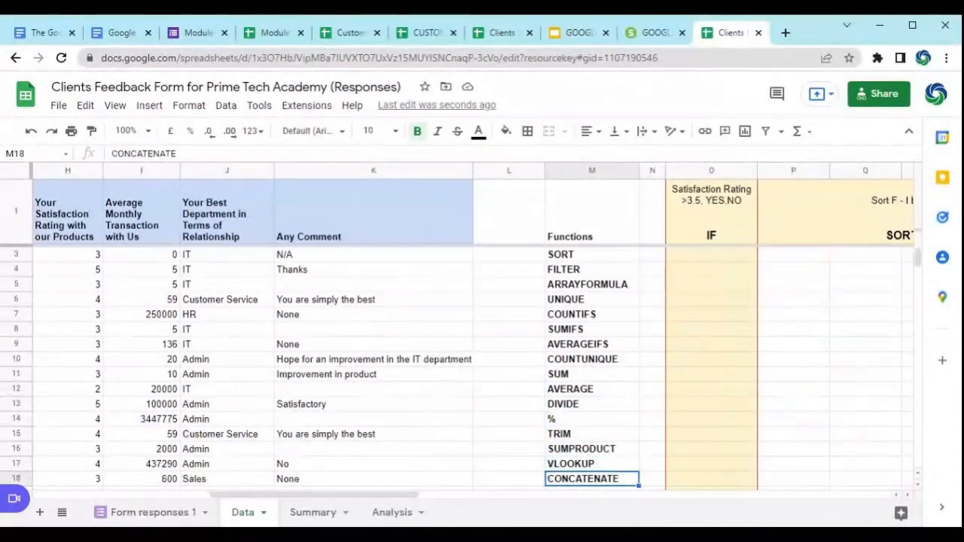
key(Down)
key(Down)
key(Down)
key(Up)
key(Up)
key(Up)
key(Up)
key(Up)
key(Up)
key(Up)
key(Up)
key(Up)
key(Up)
key(Up)
key(Up)
key(Up)
key(Up)
key(Up)
key(Up)
key(Up)
key(Up)
key(Up)
key(Up)
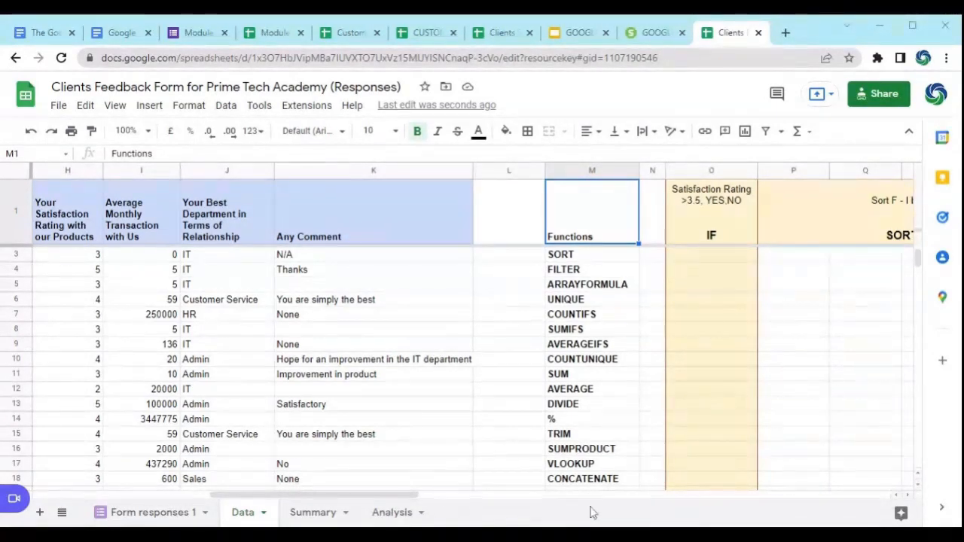
scroll(600, 277, up, 1)
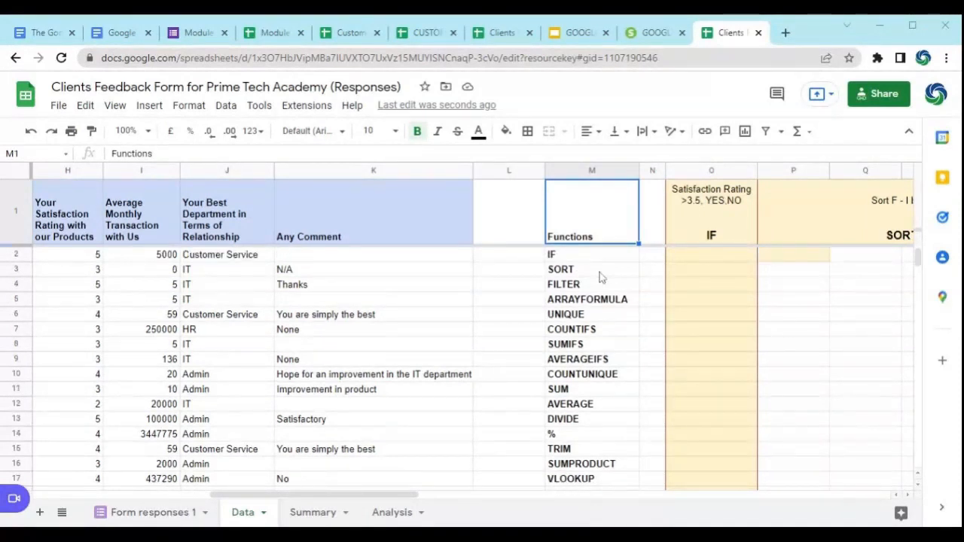
Step: Review the "Satisfaction Rating >3.5, YES,NO" task heading and start an IF formula in cell O2 beneath it
click(710, 230)
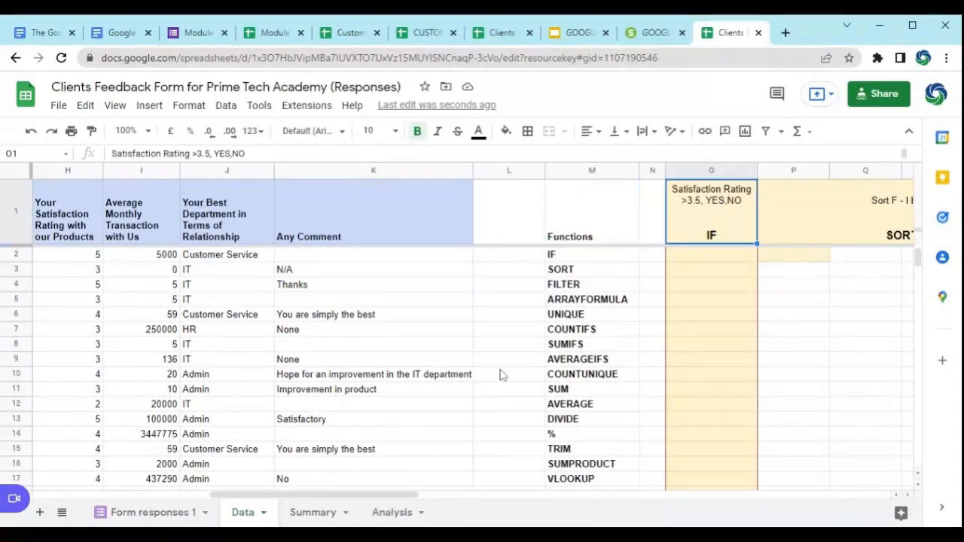
drag(361, 497, 394, 500)
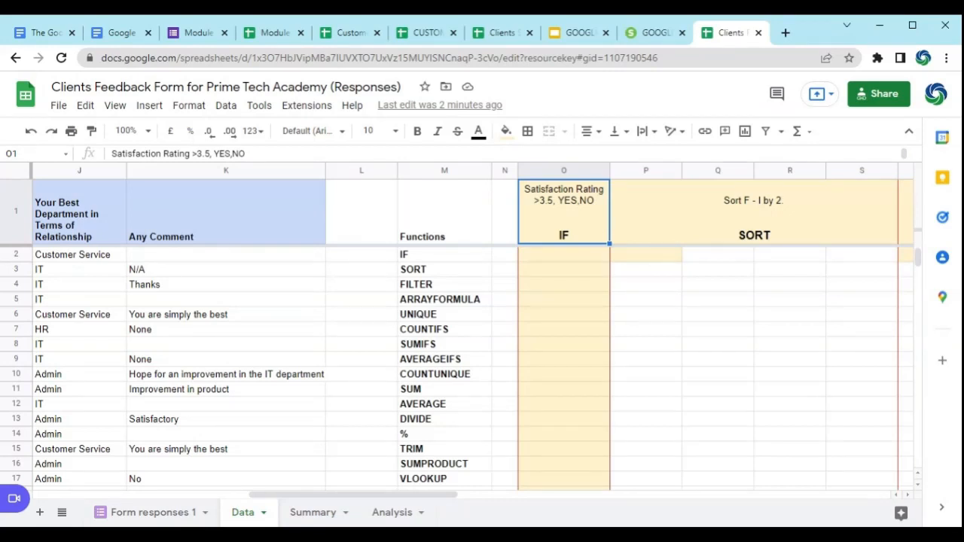
click(554, 258)
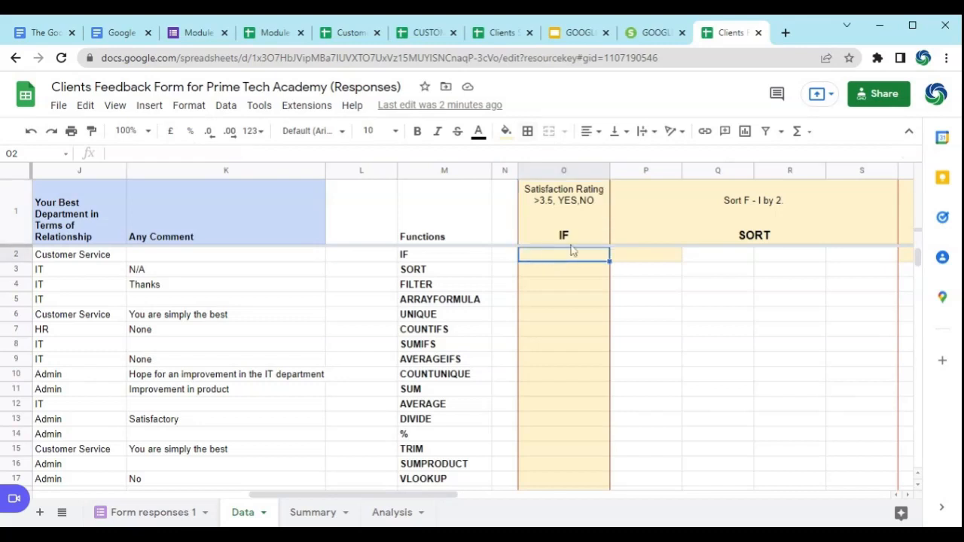
text(=)
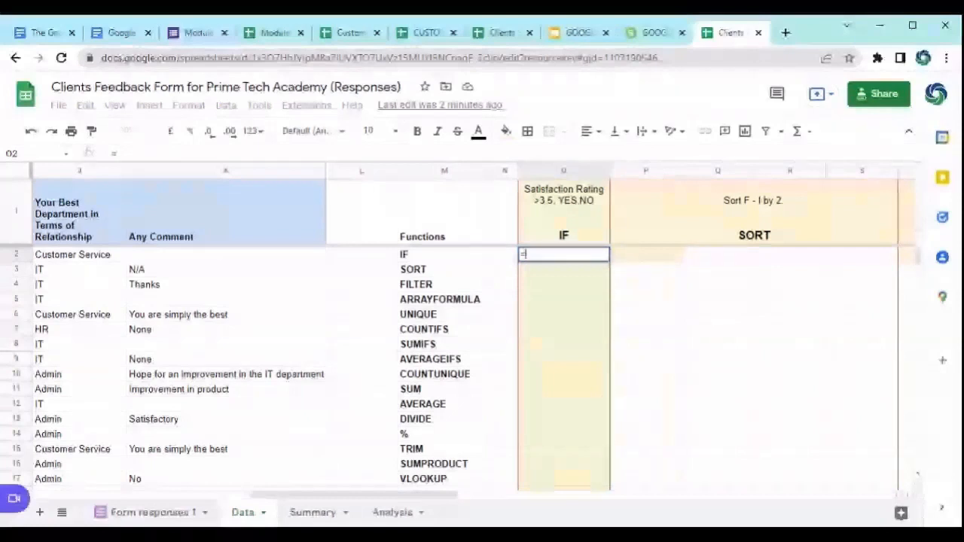
text(IF)
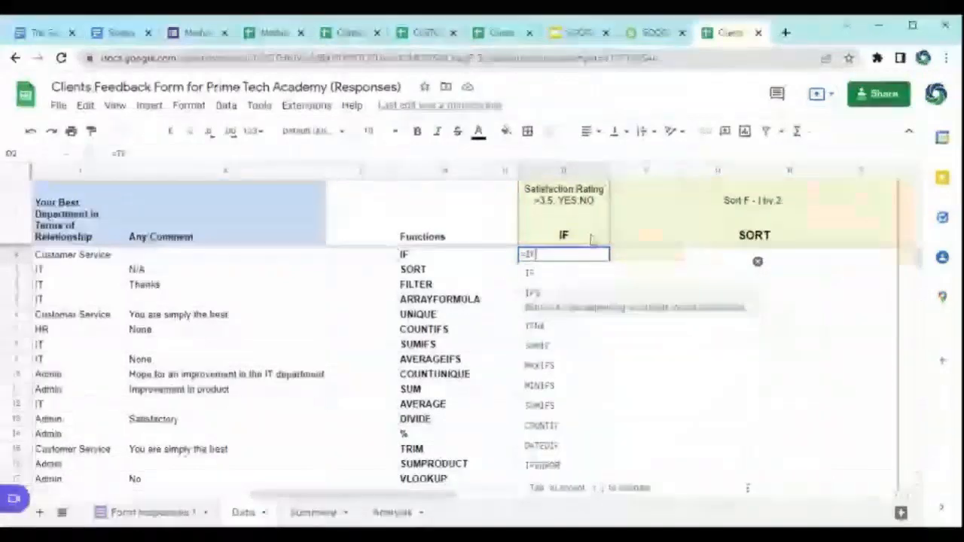
click(558, 274)
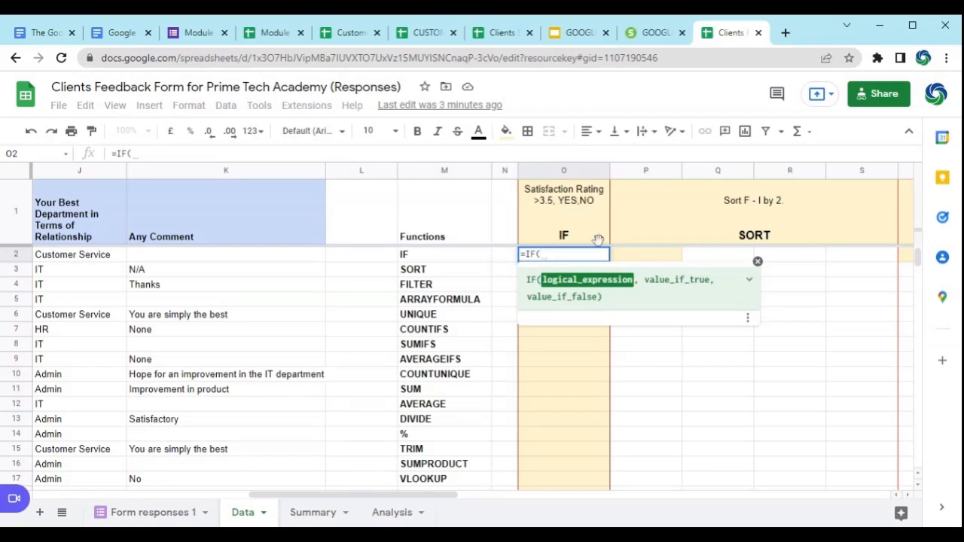
Step: Set the logical expression of the IF formula in O2 to test whether satisfaction rating H2 is greater than 3.5
drag(388, 496, 329, 501)
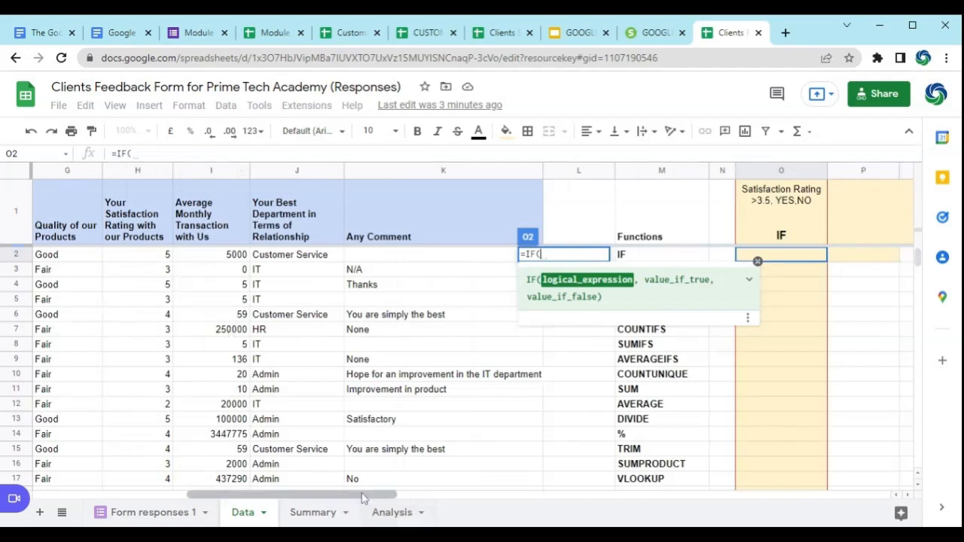
drag(369, 500, 426, 503)
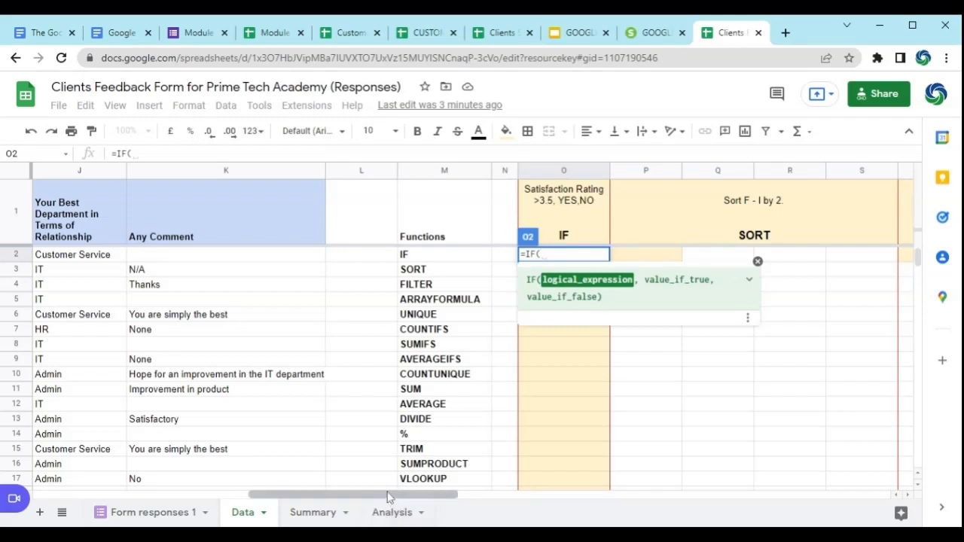
drag(388, 497, 317, 502)
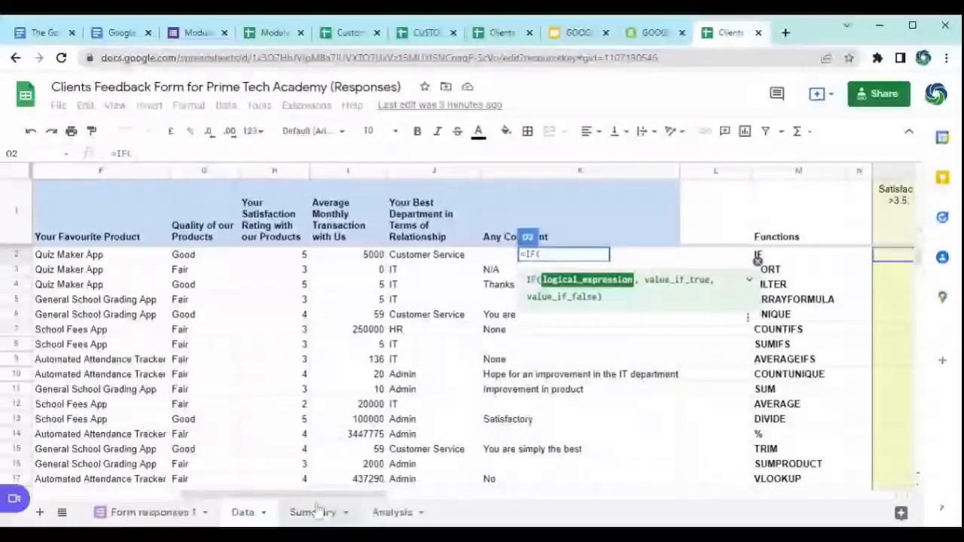
click(282, 258)
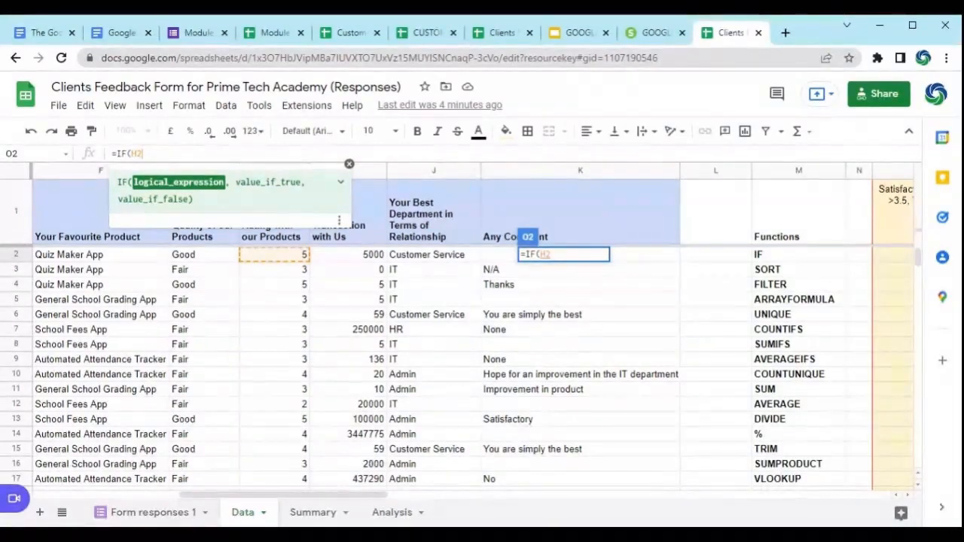
text(,)
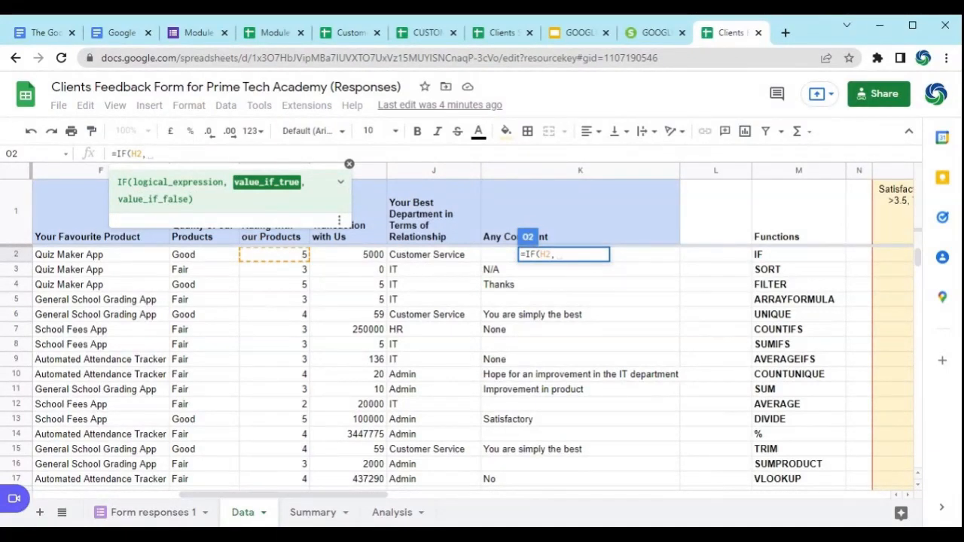
key(Left)
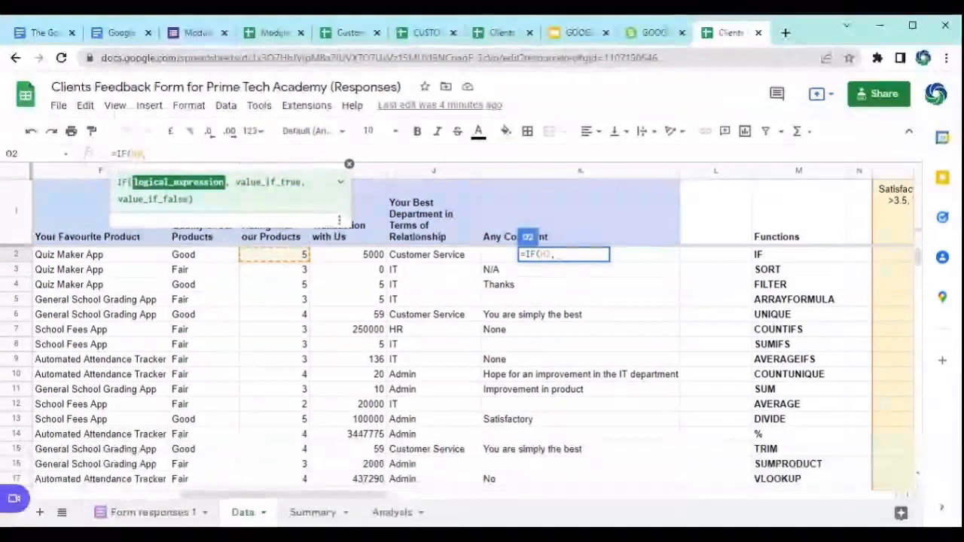
text(>)
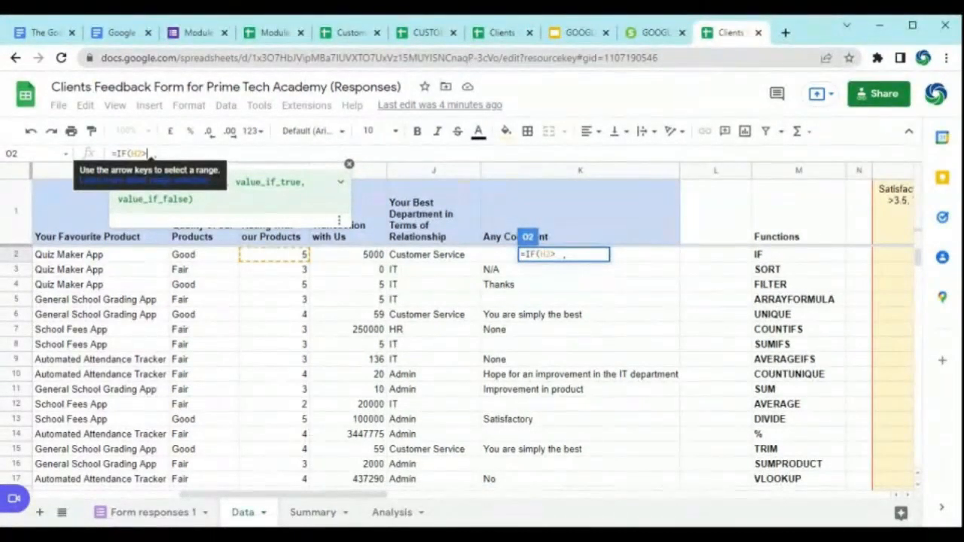
text(3.5)
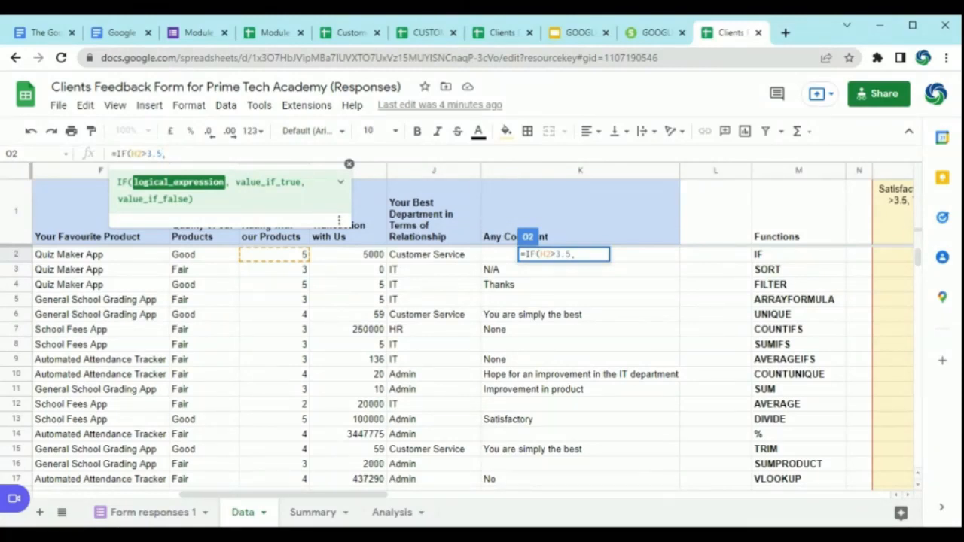
Step: Complete the O2 formula so it returns "YES" when true and "NO" when false, and enter it
text(,)
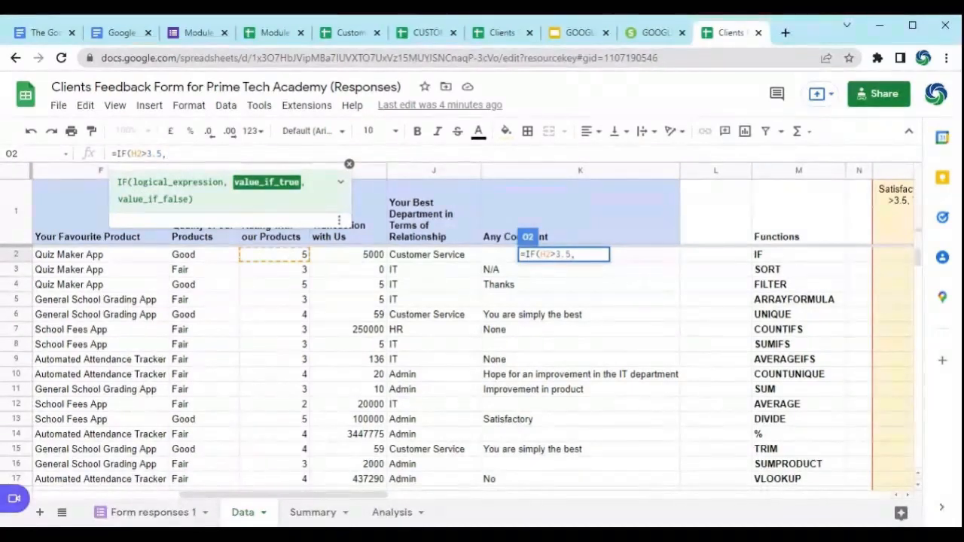
text("YES)
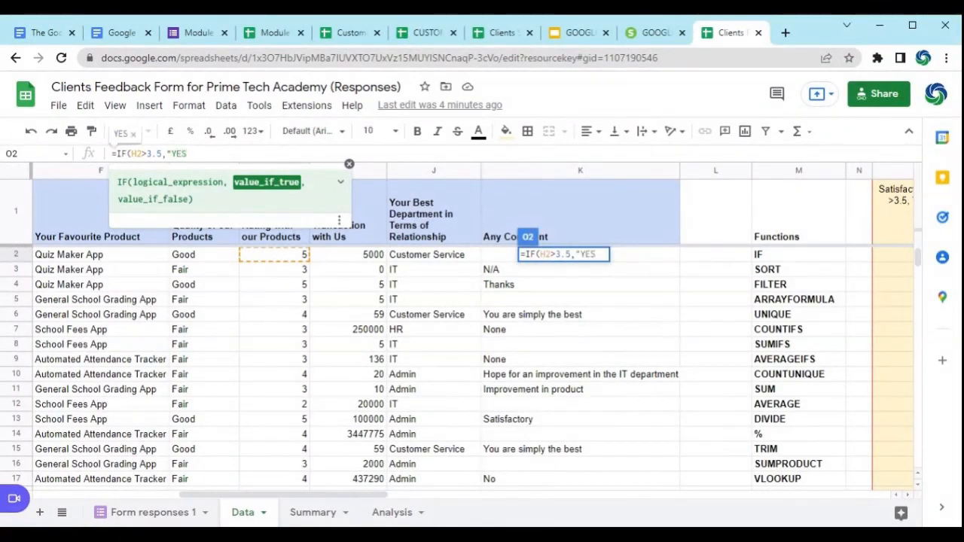
text(")
text(,)
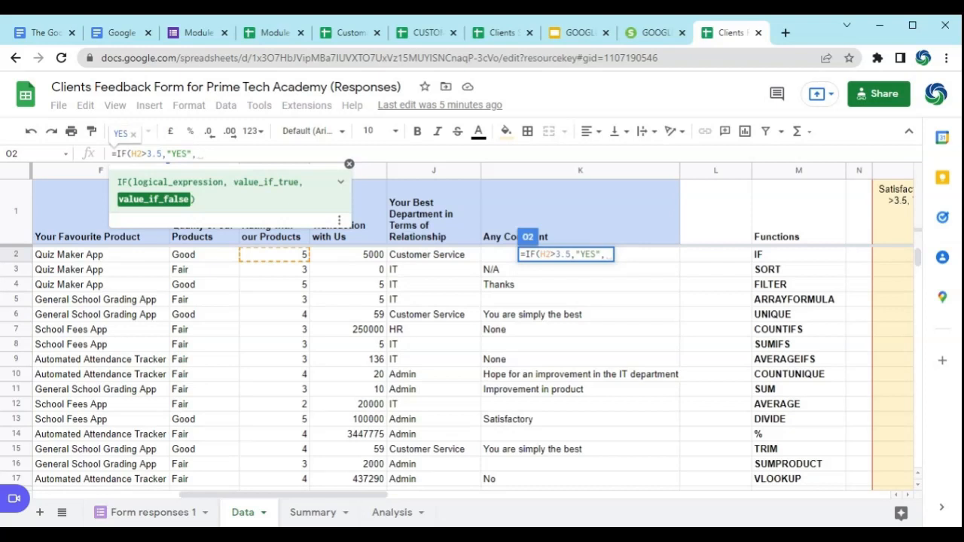
text("NO)
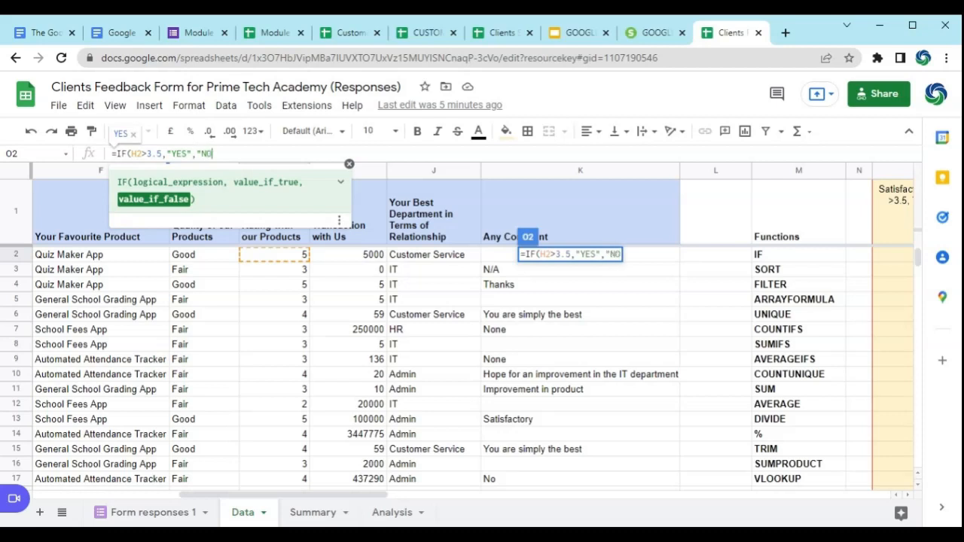
text("))
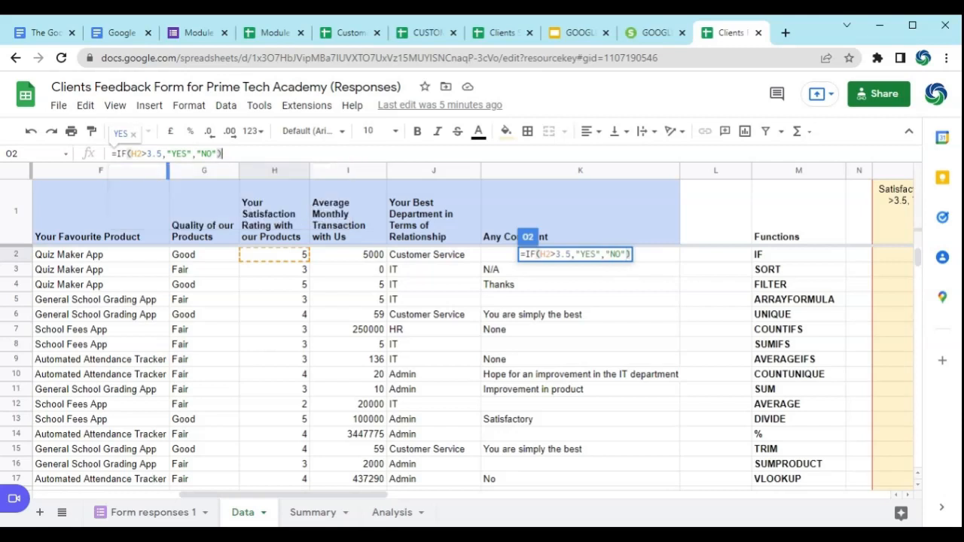
key(Return)
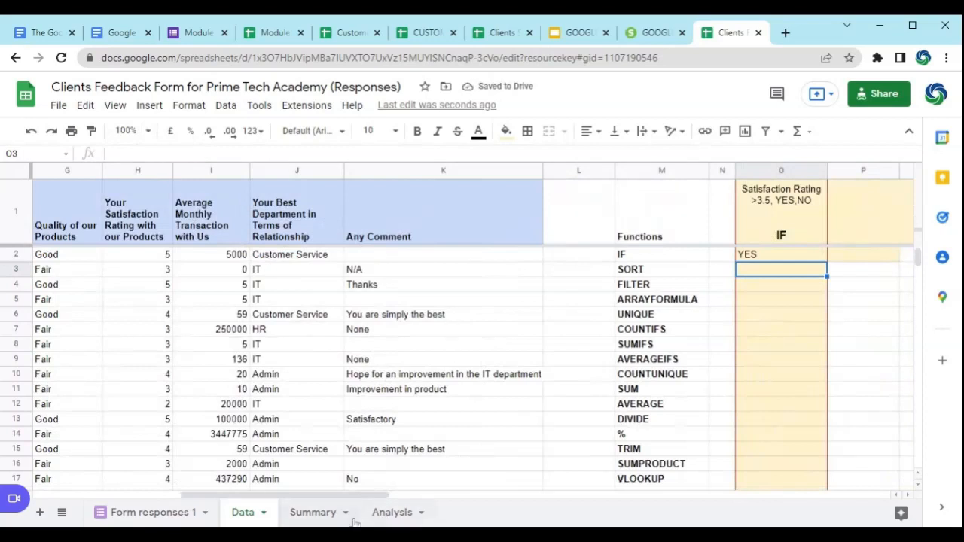
Step: Centre-align the contents of column O
click(771, 256)
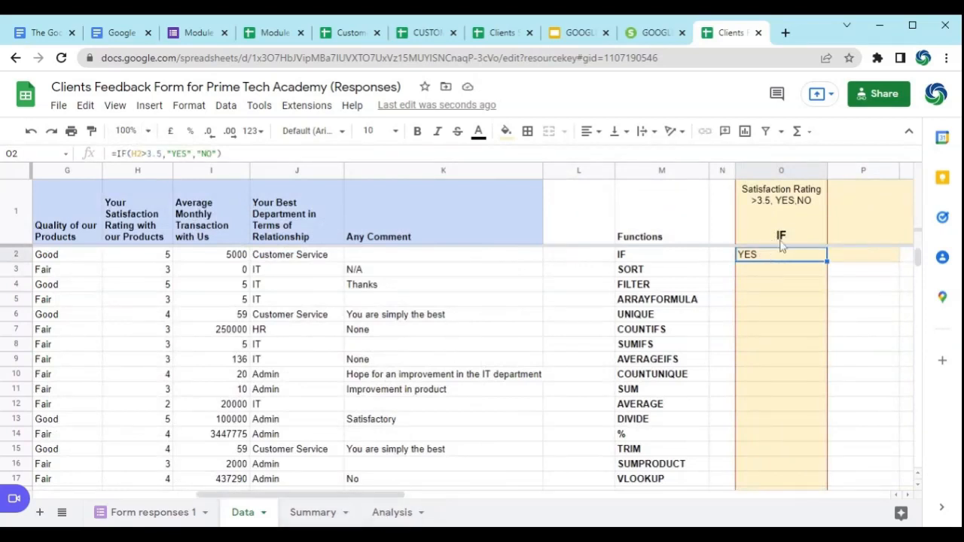
click(783, 171)
click(595, 137)
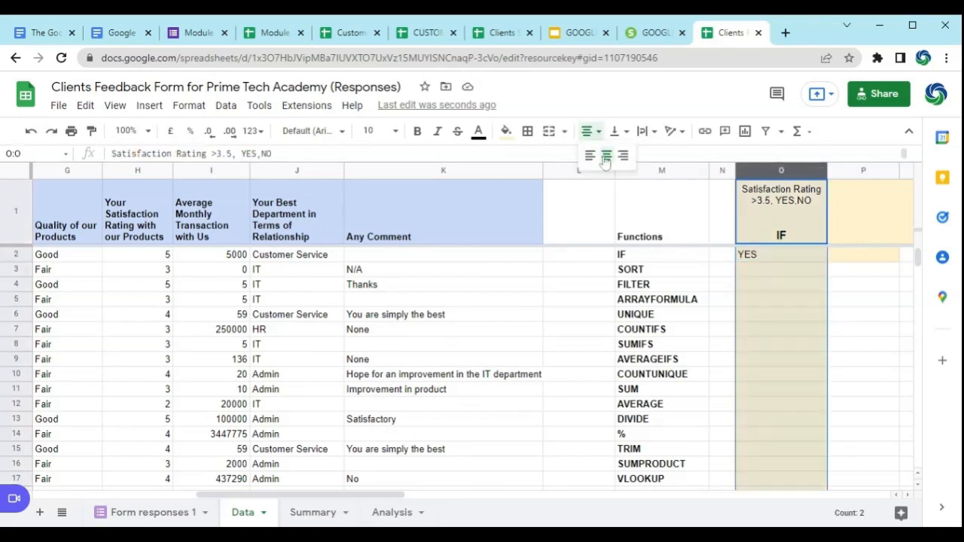
click(607, 156)
Step: Check the IF formula in O2 against the satisfaction rating it references in H2
click(784, 263)
click(783, 257)
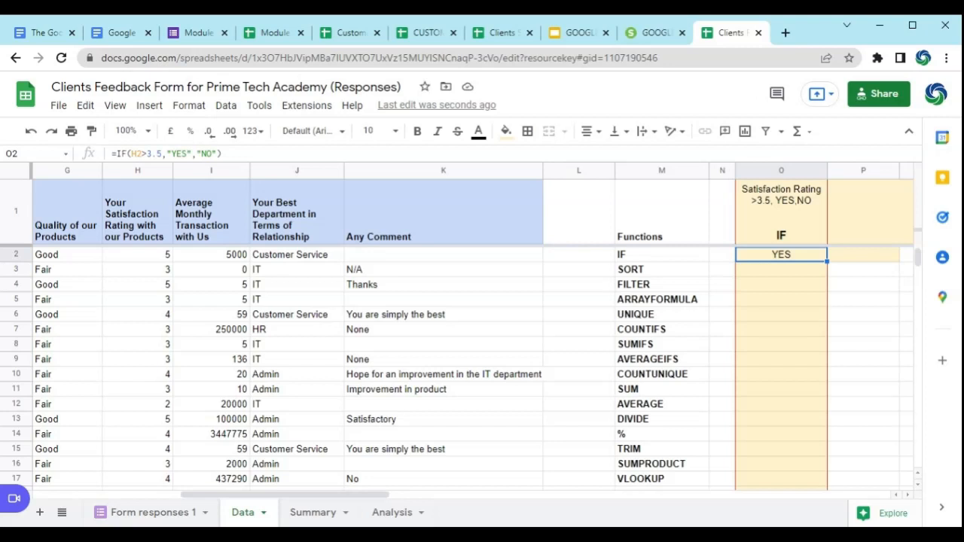
click(151, 256)
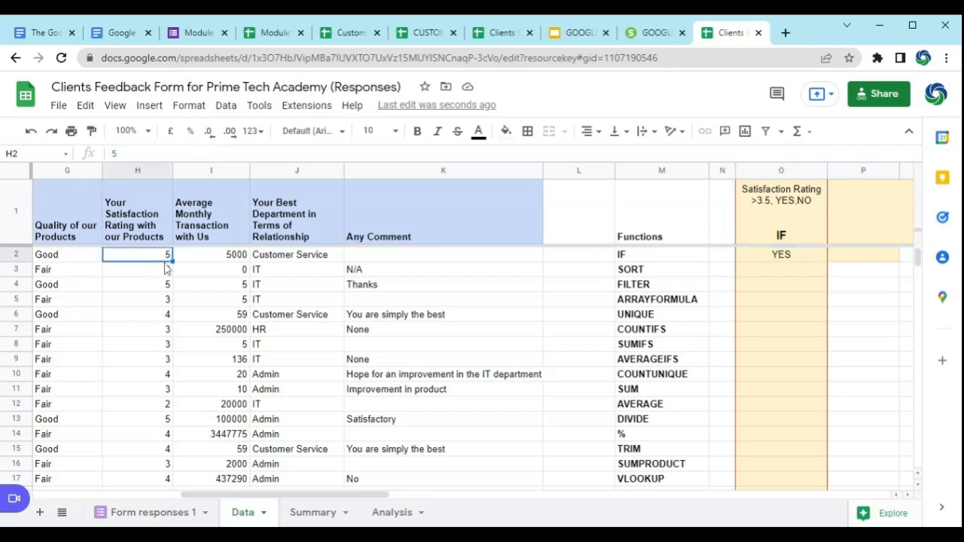
click(783, 263)
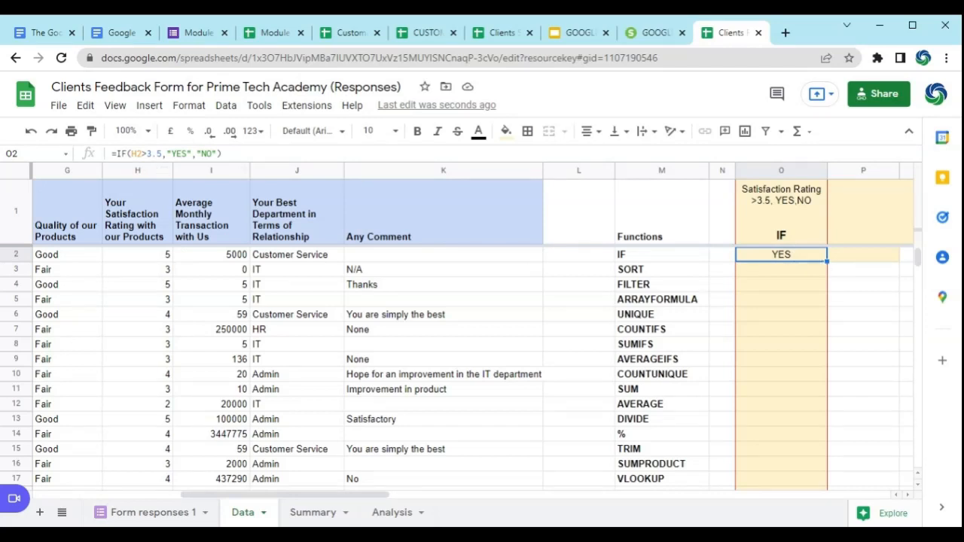
key(Return)
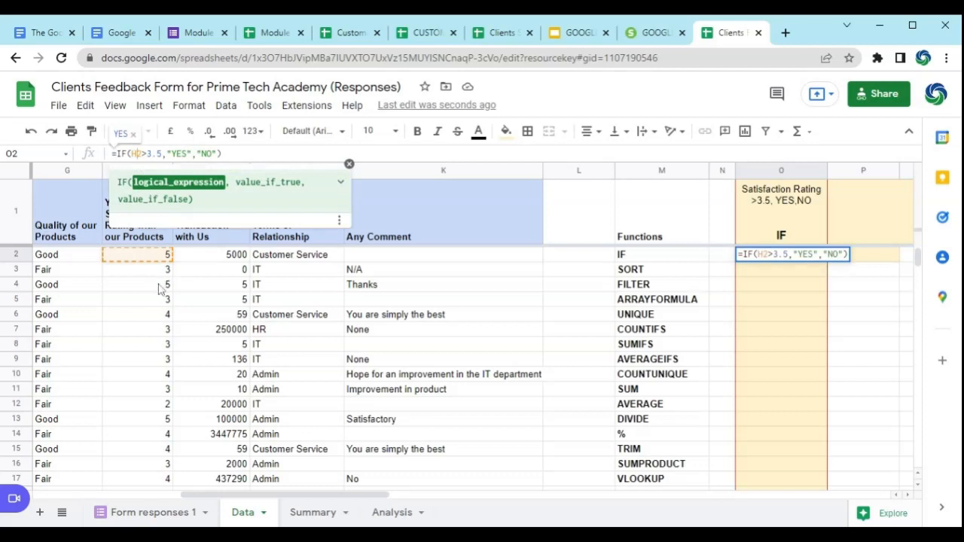
key(Return)
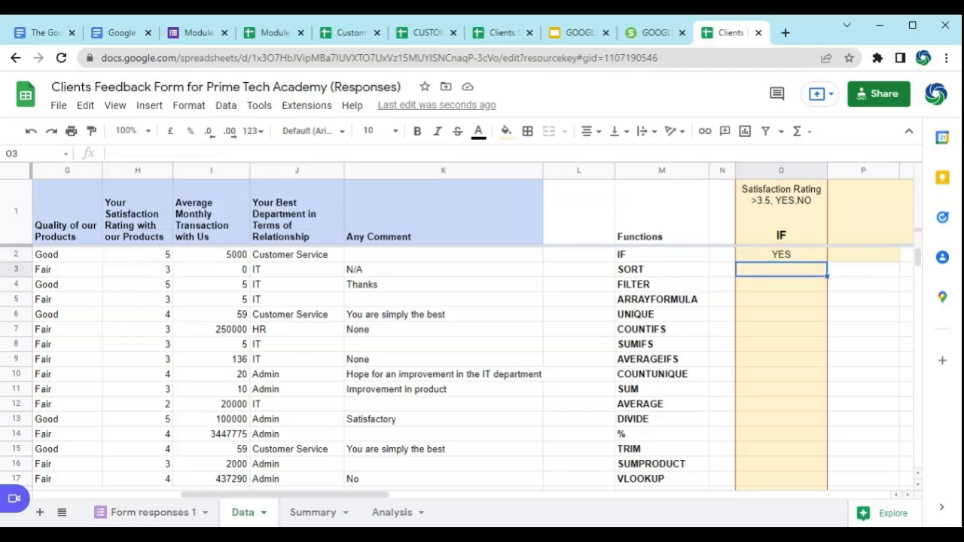
Step: Fill the IF formula from O2 down through O30 alongside the response rows
click(803, 258)
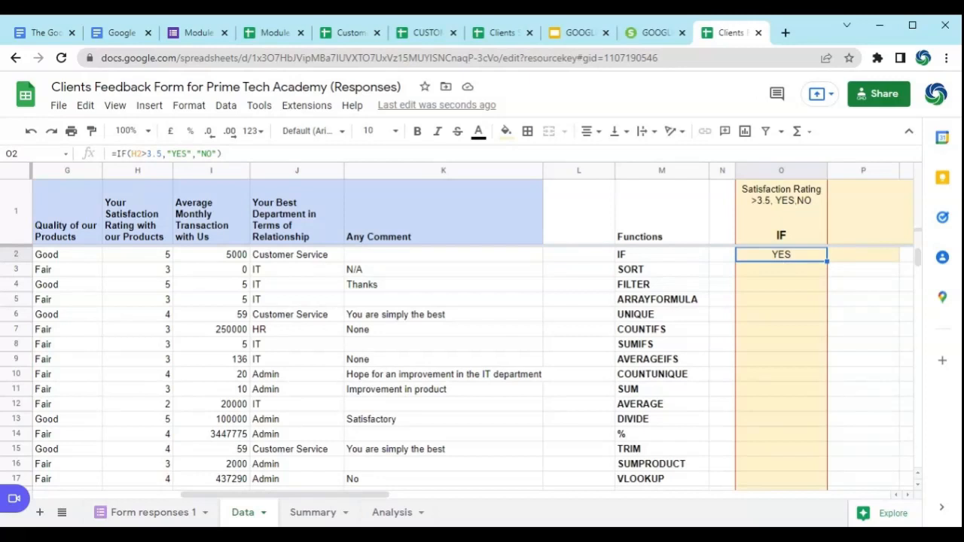
drag(827, 260, 813, 409)
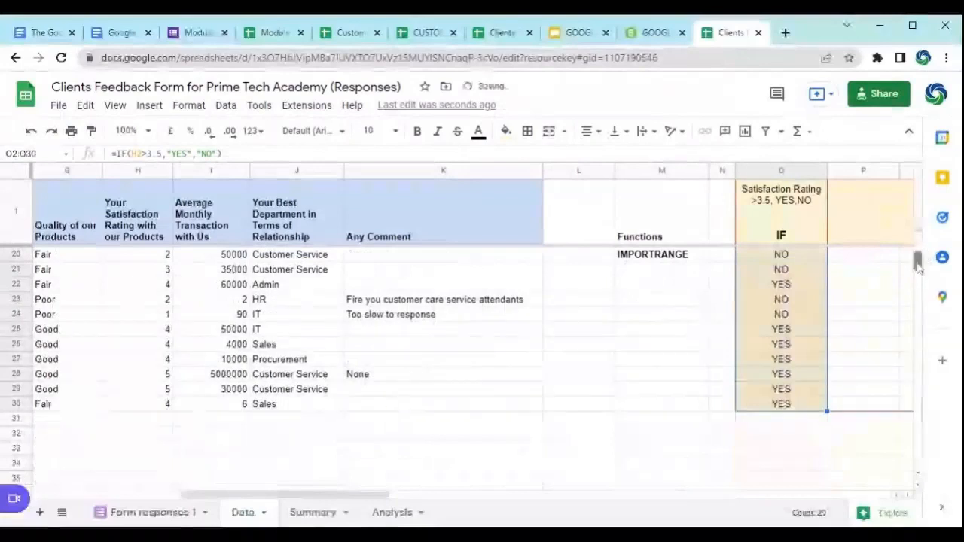
drag(917, 267, 912, 254)
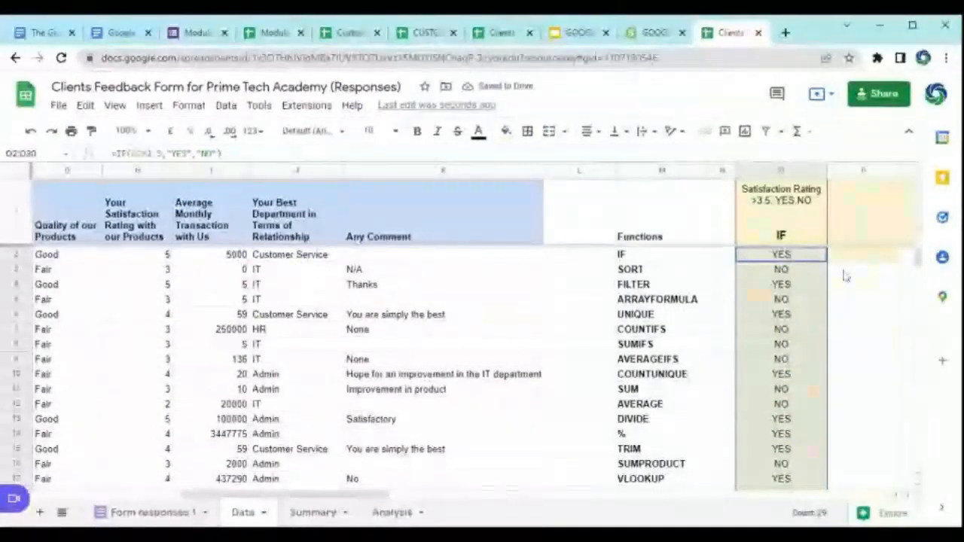
Step: Inspect the copied IF formulas in column O, comparing the cell references used in O2, O3 and O5
click(817, 300)
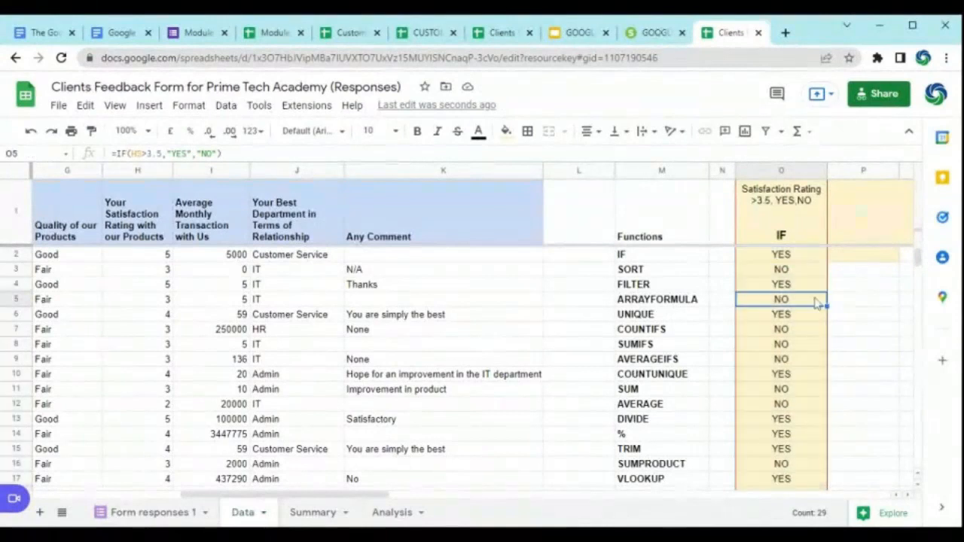
click(813, 272)
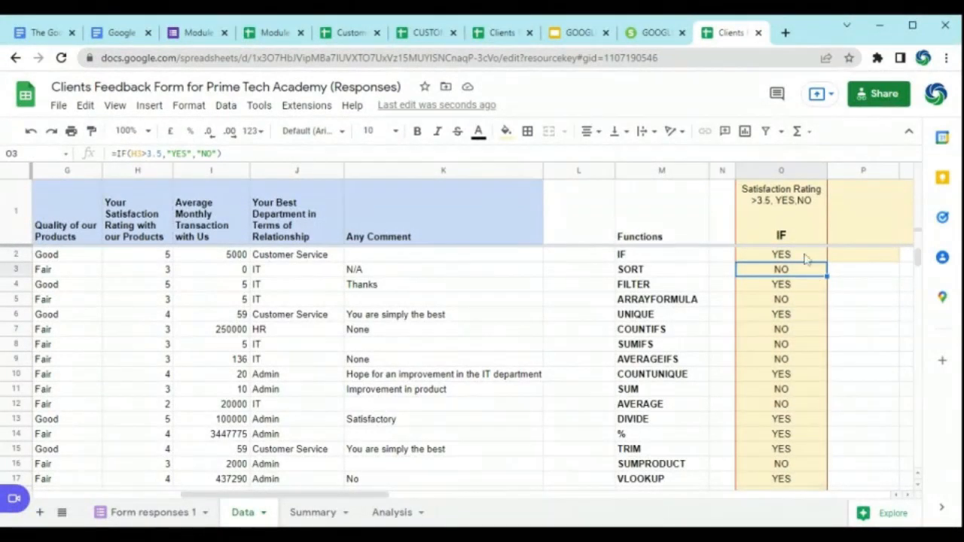
click(813, 257)
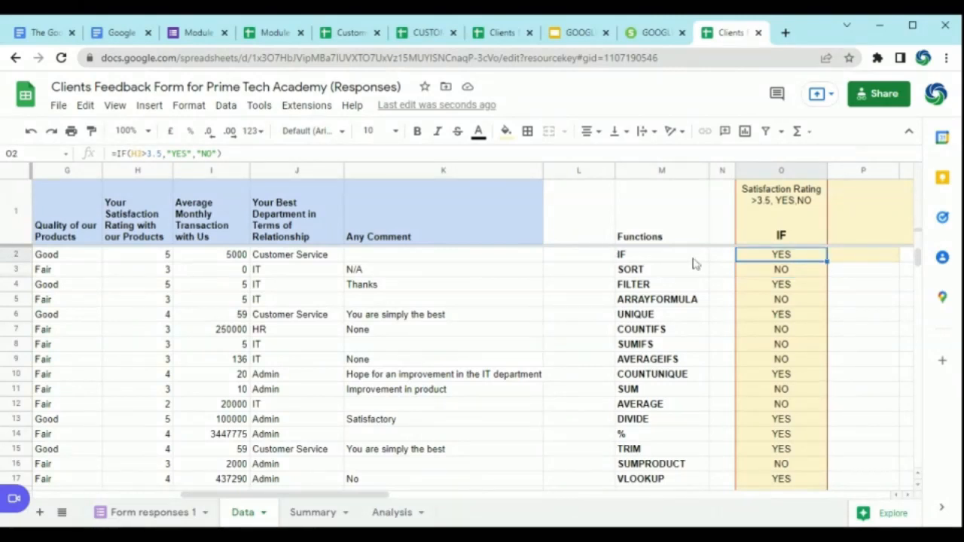
click(786, 275)
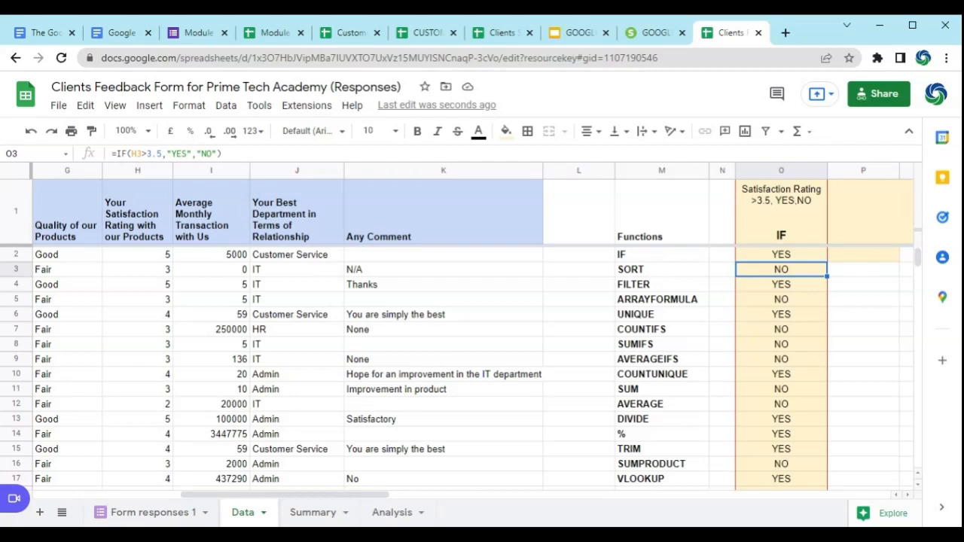
click(801, 171)
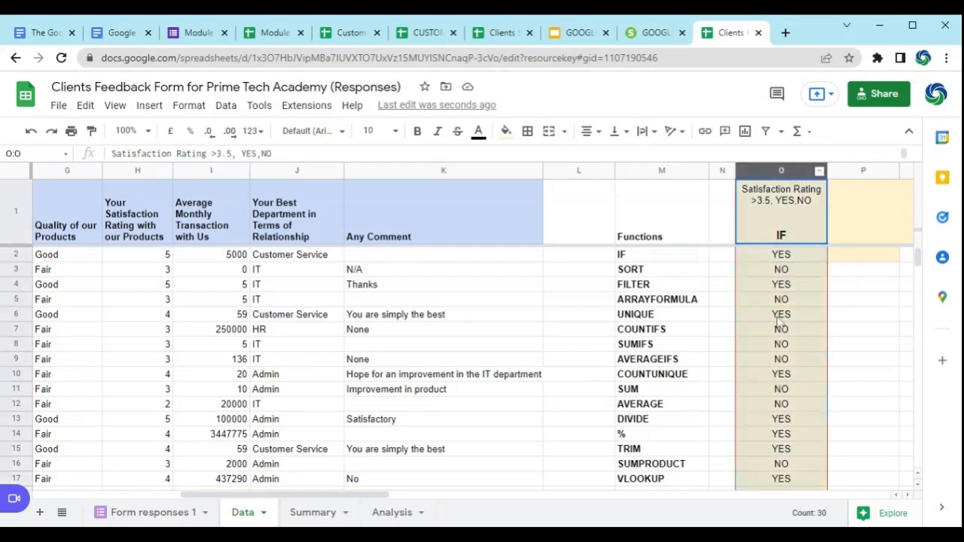
click(783, 274)
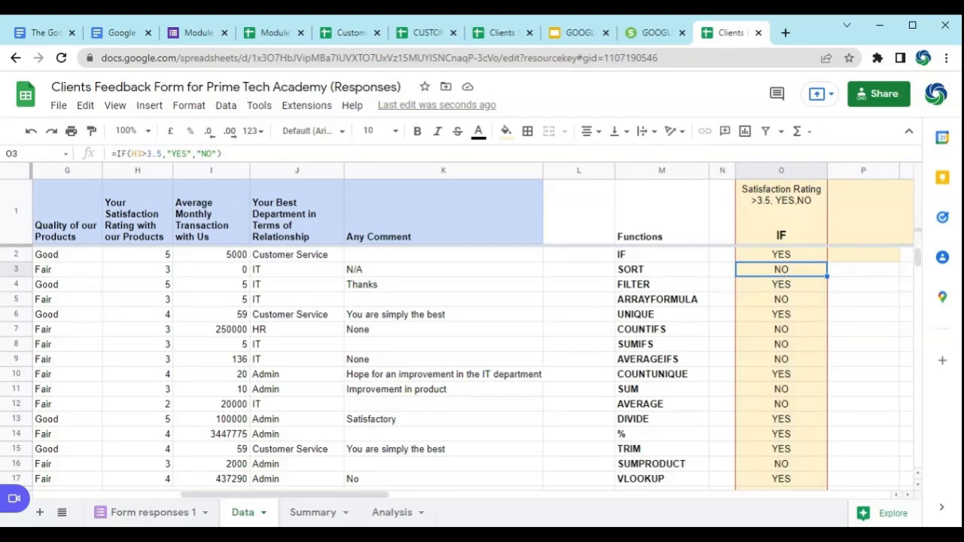
Step: Start a single-colour conditional formatting rule for the IF results in column O, applied to the range O2:O29
click(791, 257)
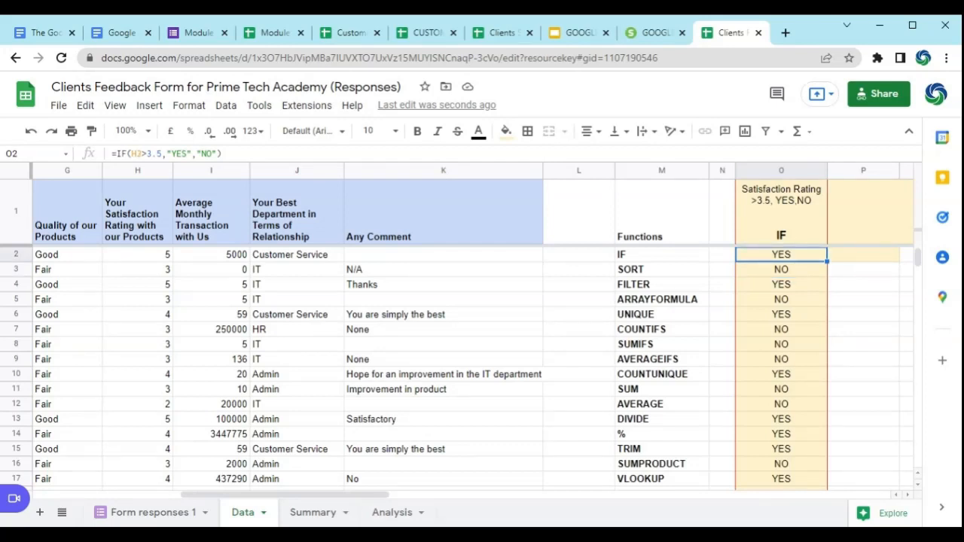
click(188, 108)
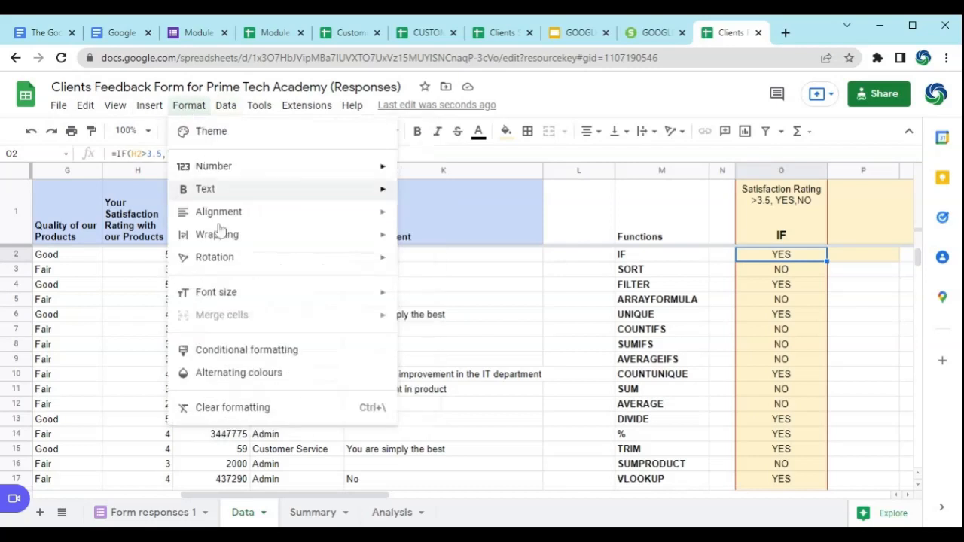
click(240, 360)
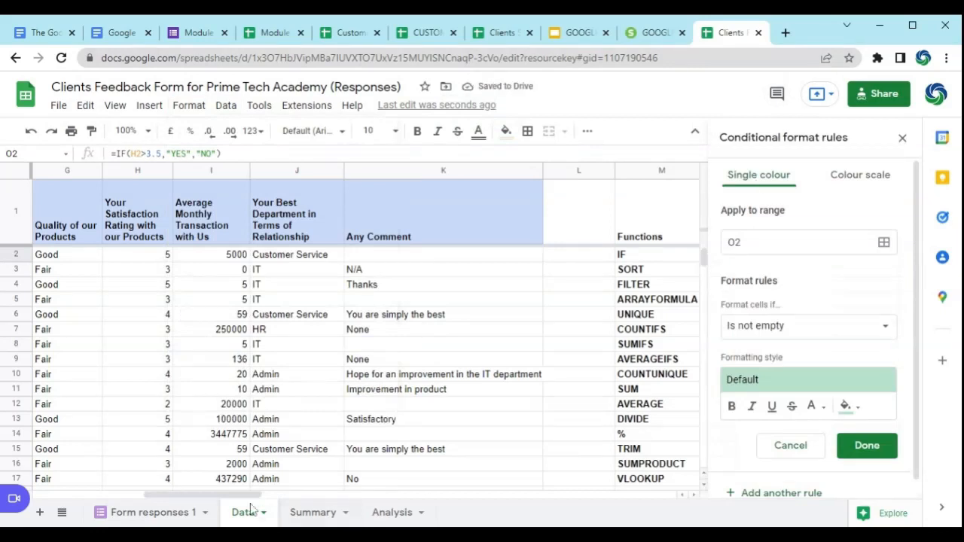
drag(245, 497, 317, 518)
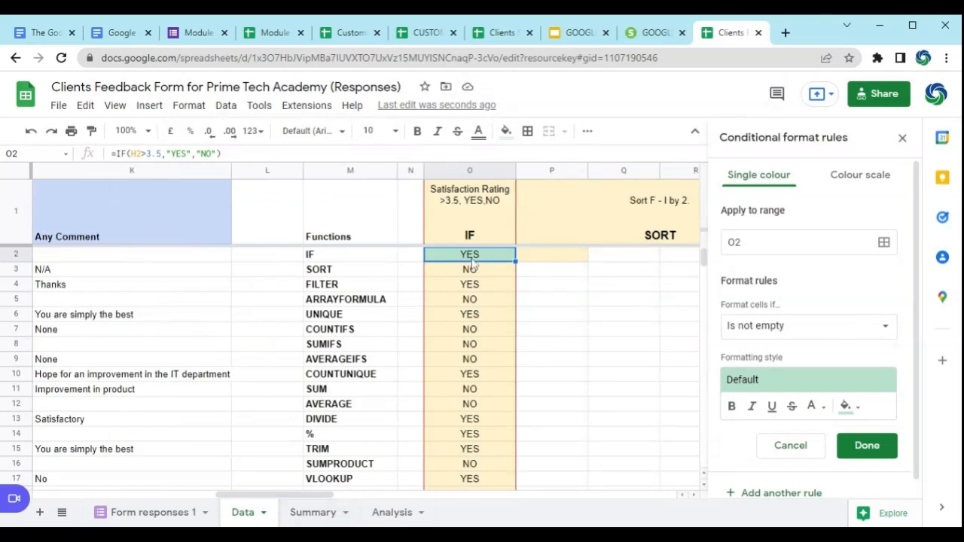
click(737, 243)
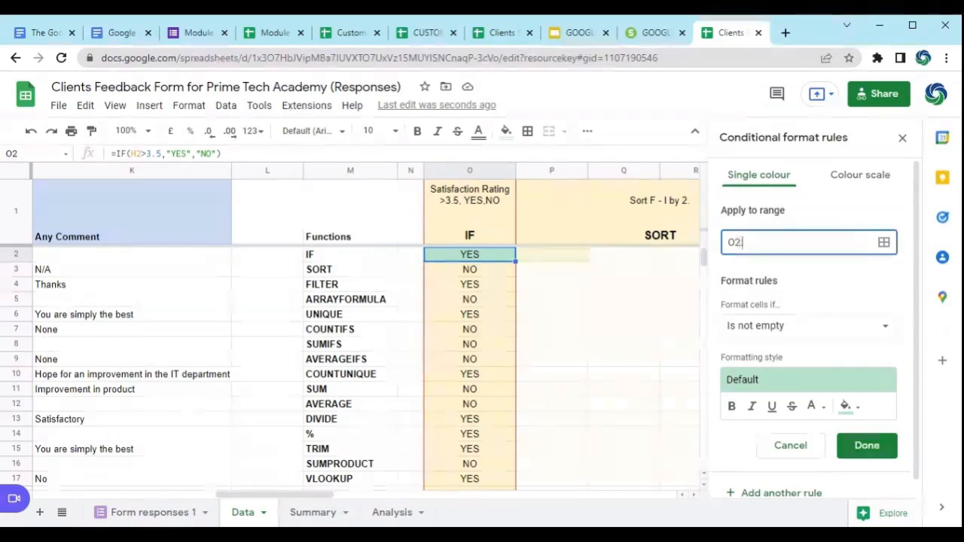
click(883, 242)
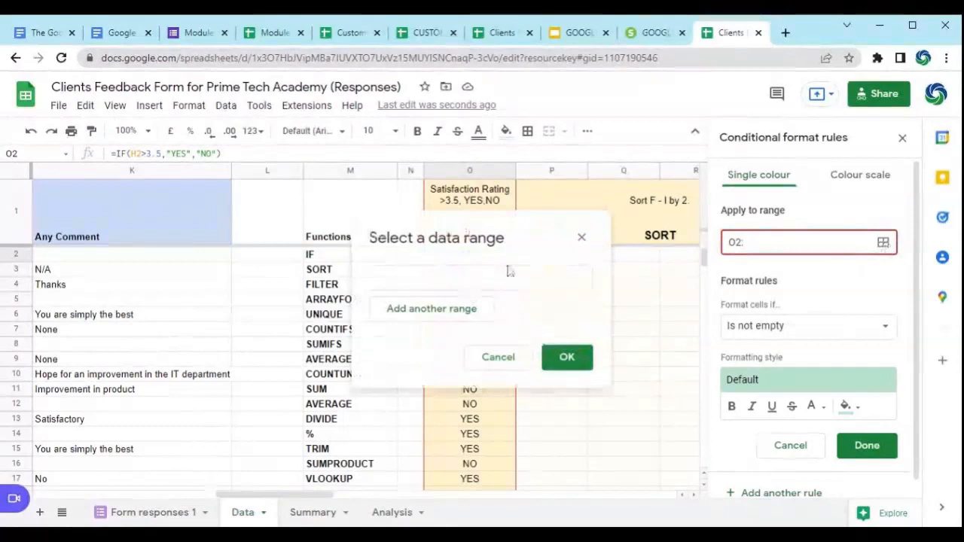
drag(497, 259, 486, 420)
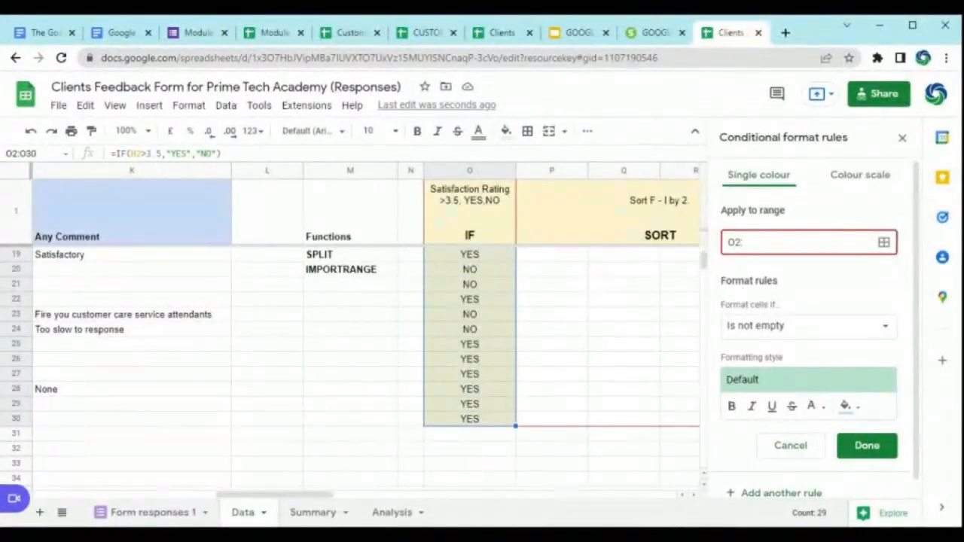
text(:O29)
click(887, 330)
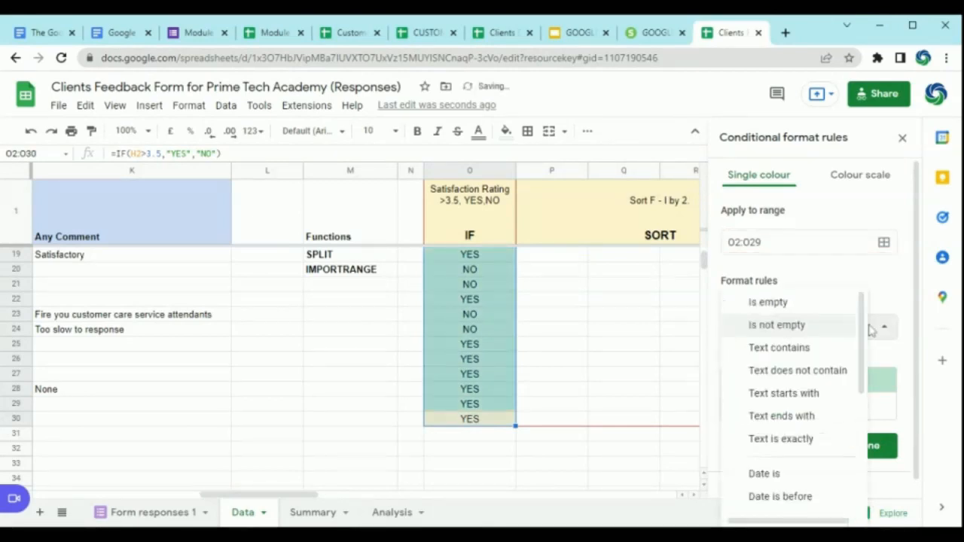
click(871, 326)
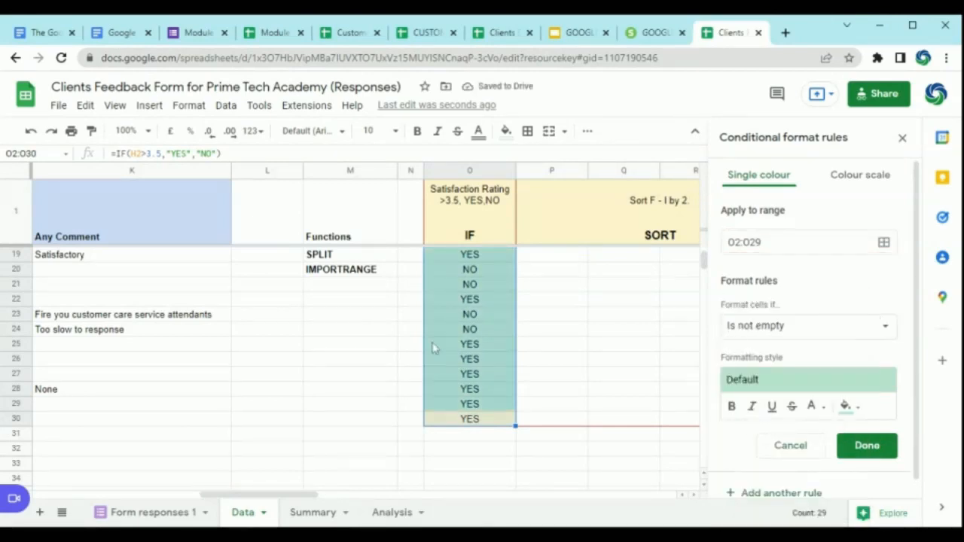
scroll(471, 372, up, 6)
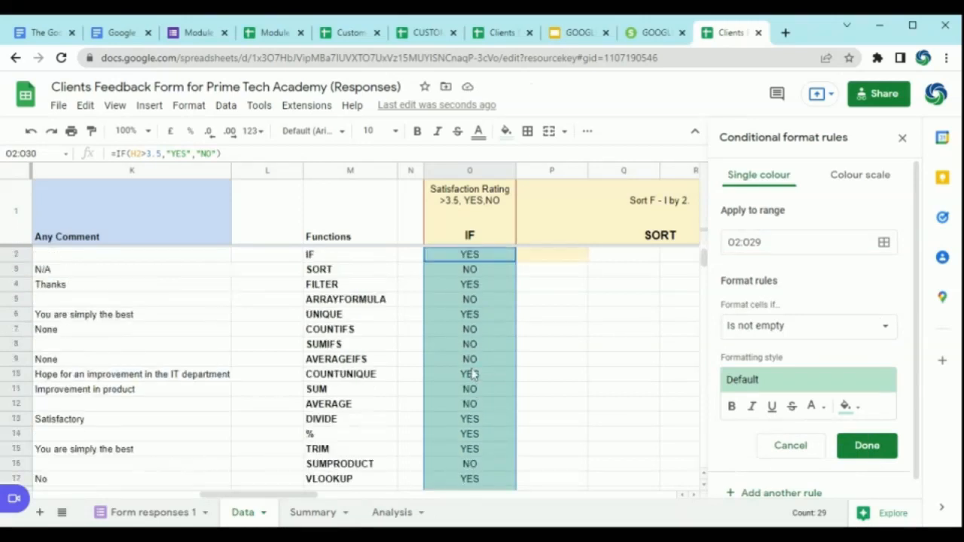
click(887, 330)
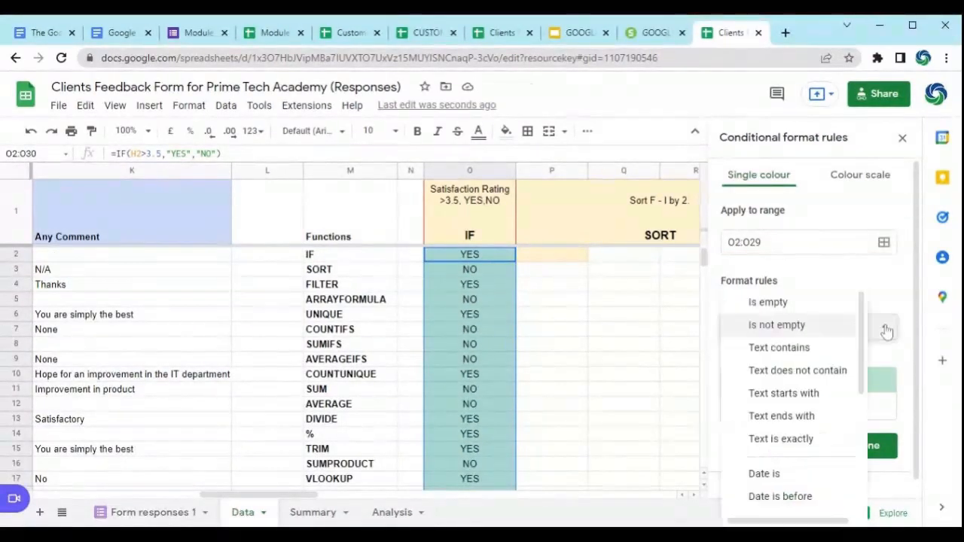
scroll(826, 318, down, 2)
scroll(828, 320, up, 2)
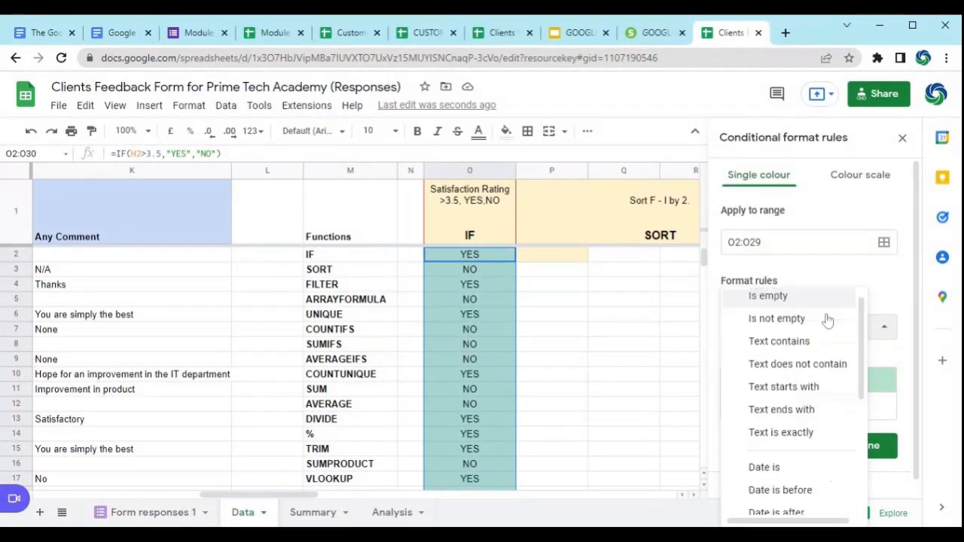
scroll(827, 320, up, 1)
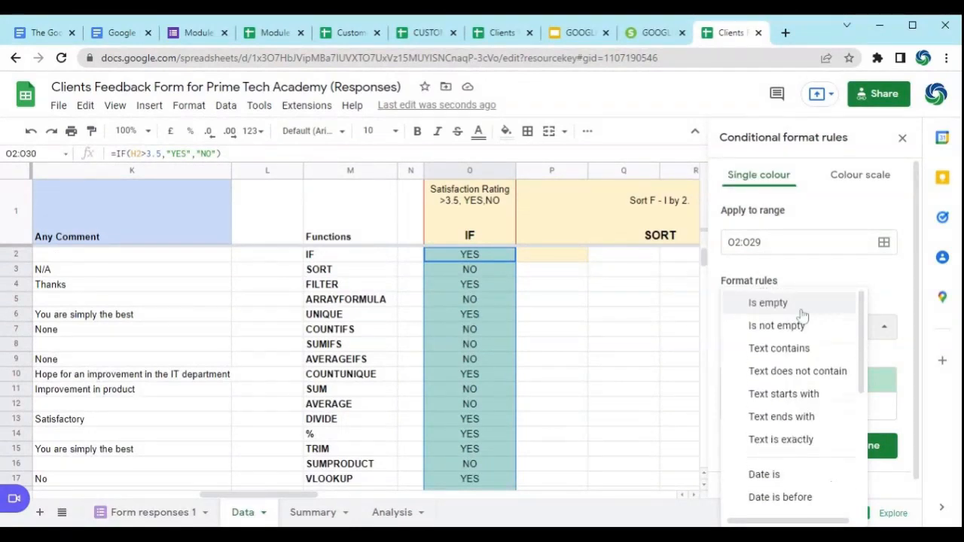
scroll(817, 320, down, 3)
scroll(810, 330, down, 1)
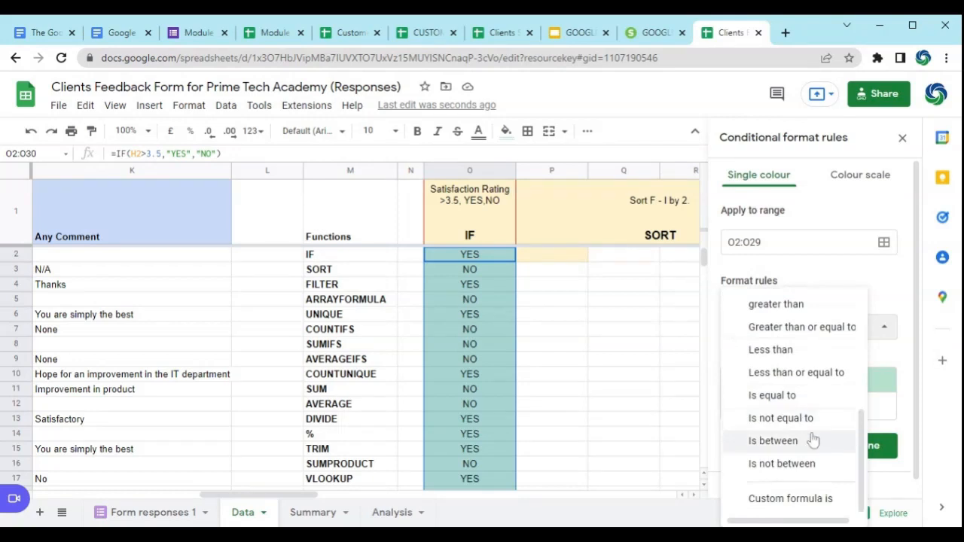
click(791, 499)
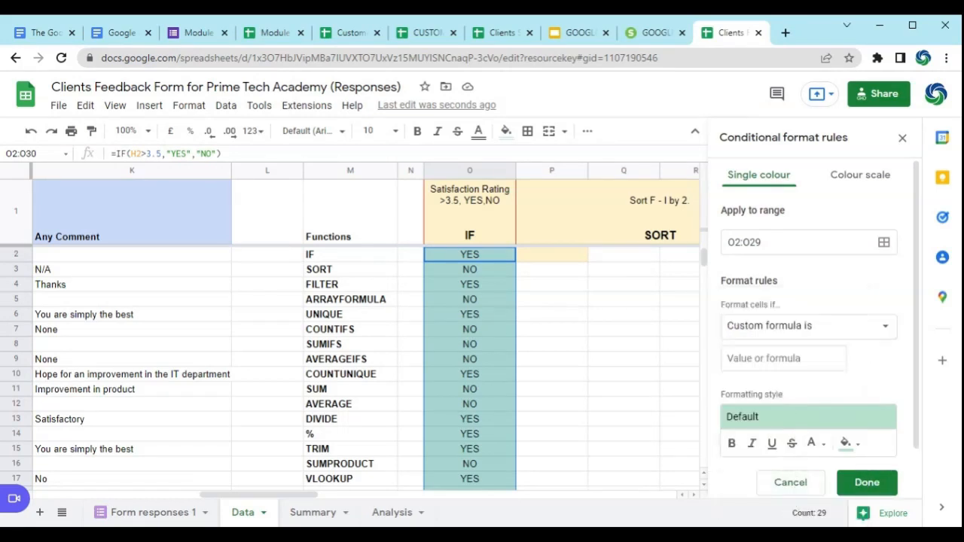
click(784, 358)
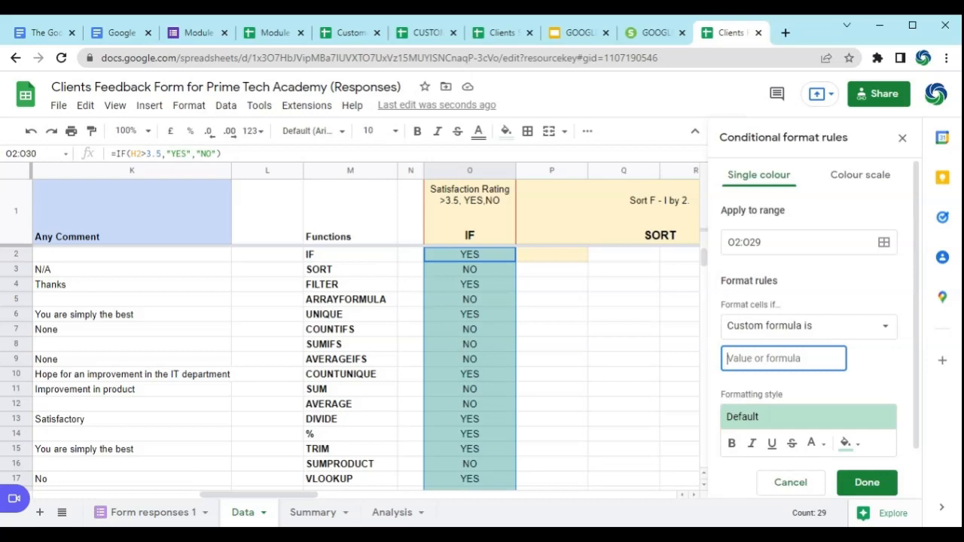
text(=)
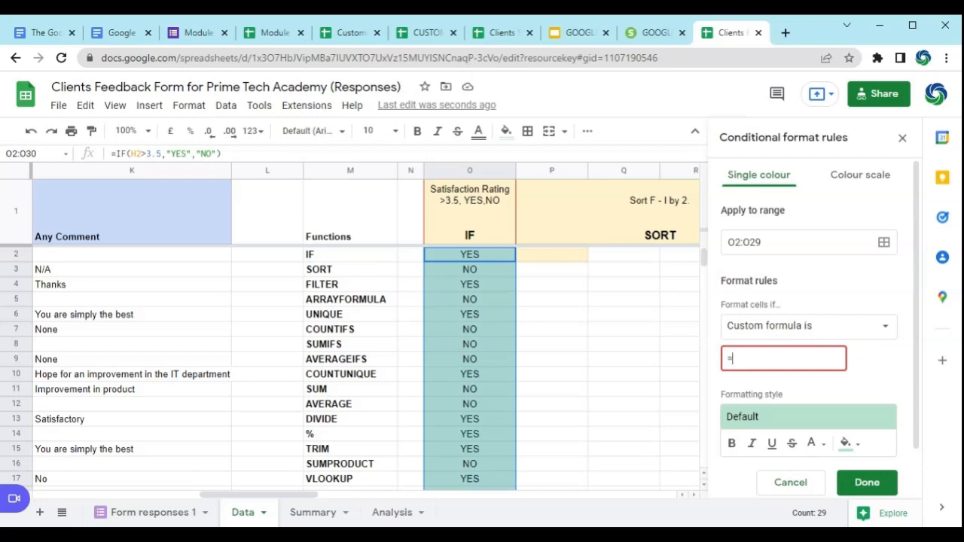
key(BackSpace)
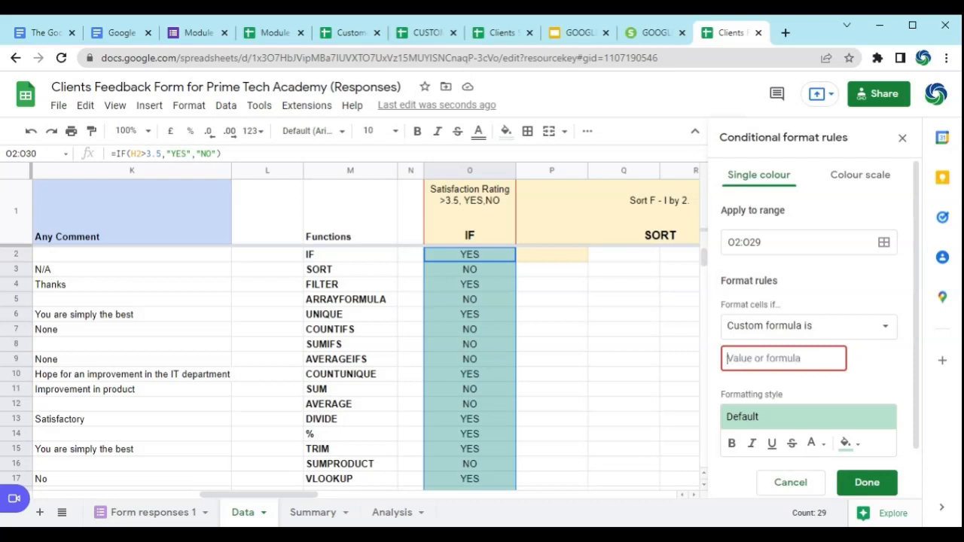
Step: Set the rule's condition to format cells whose text contains YES
click(887, 328)
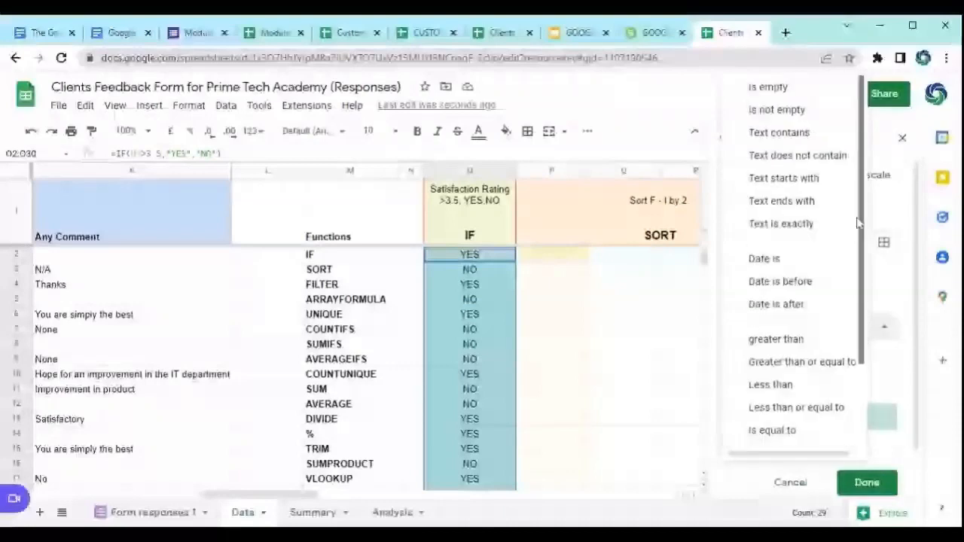
click(791, 137)
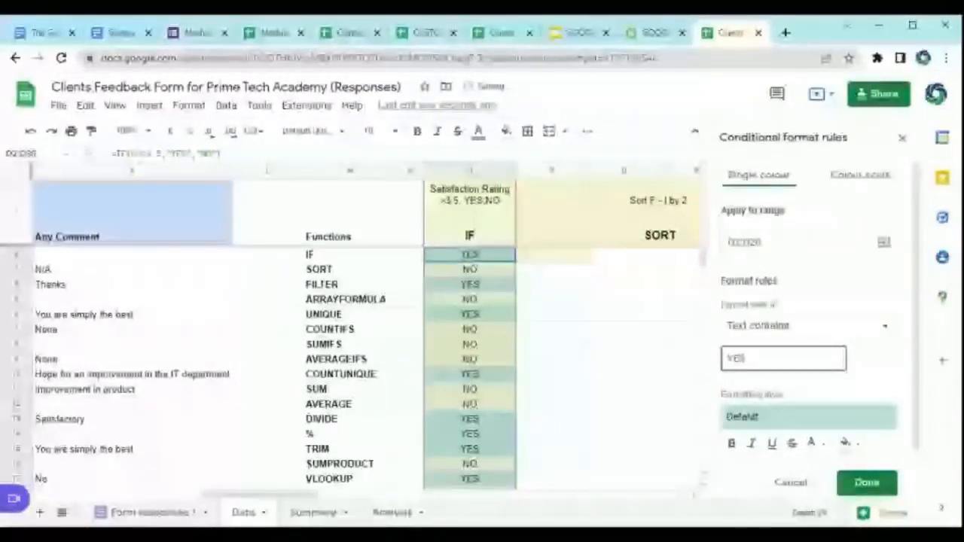
click(824, 327)
click(784, 325)
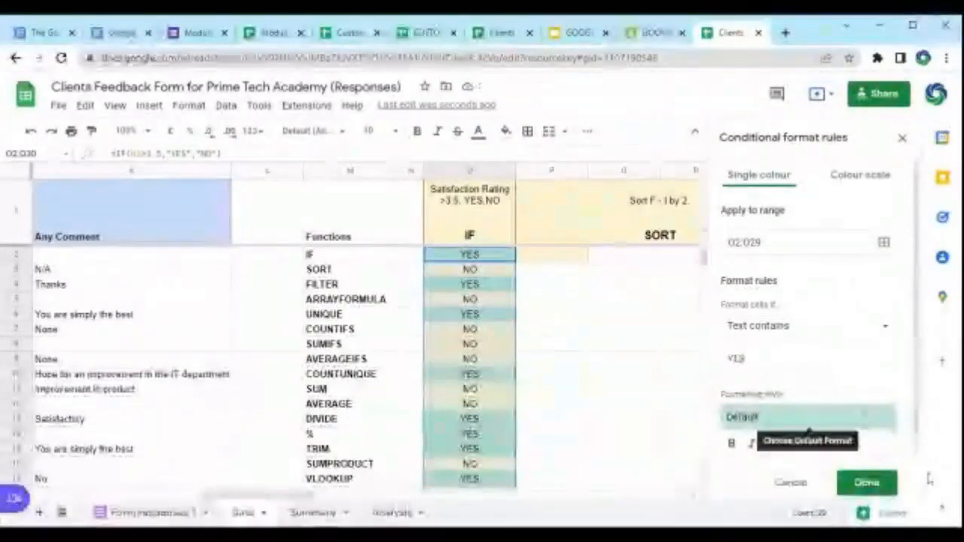
Step: Set the fill colour of the YES rule to bright yellow
click(845, 444)
click(855, 448)
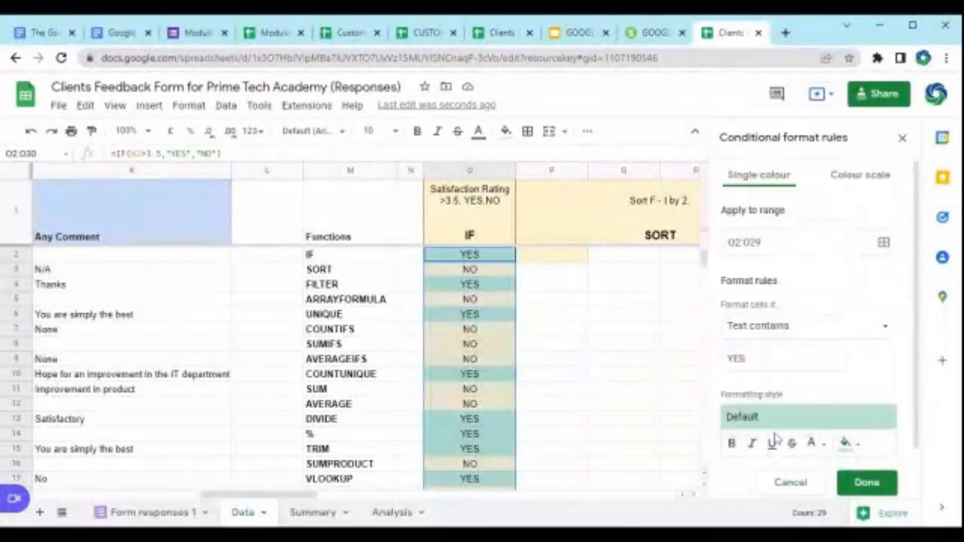
click(859, 445)
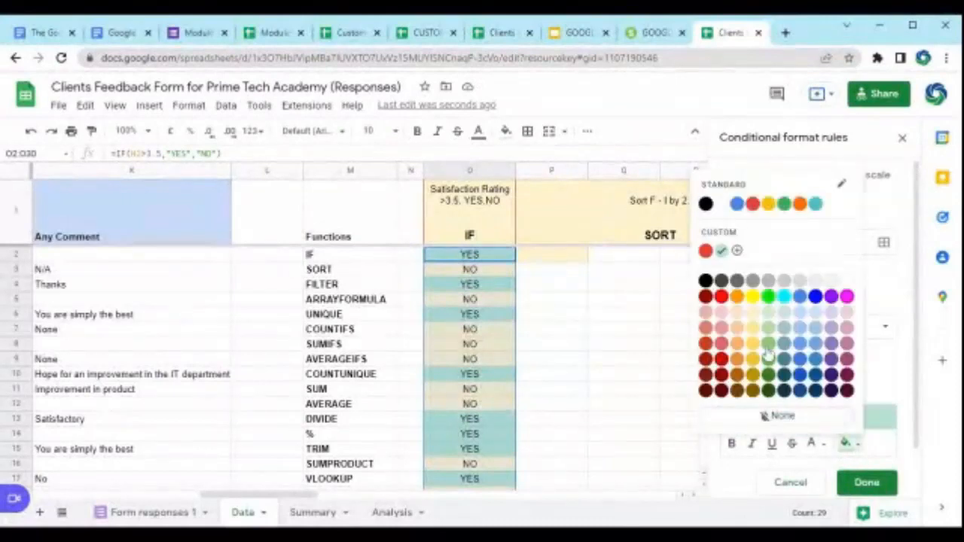
click(752, 296)
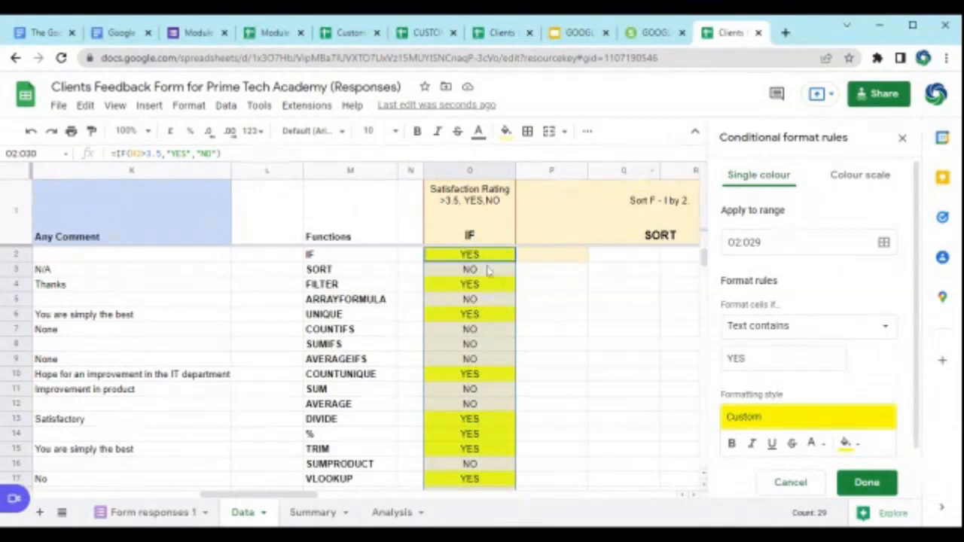
Step: Save the YES rule, close the conditional format rules and check the highlighting down column O
click(761, 243)
drag(761, 242, 726, 242)
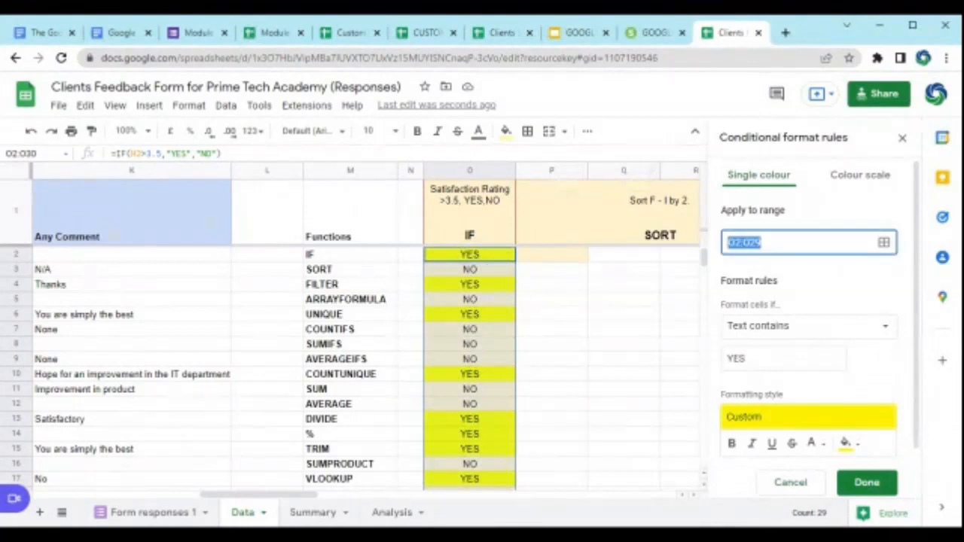
click(493, 315)
click(582, 240)
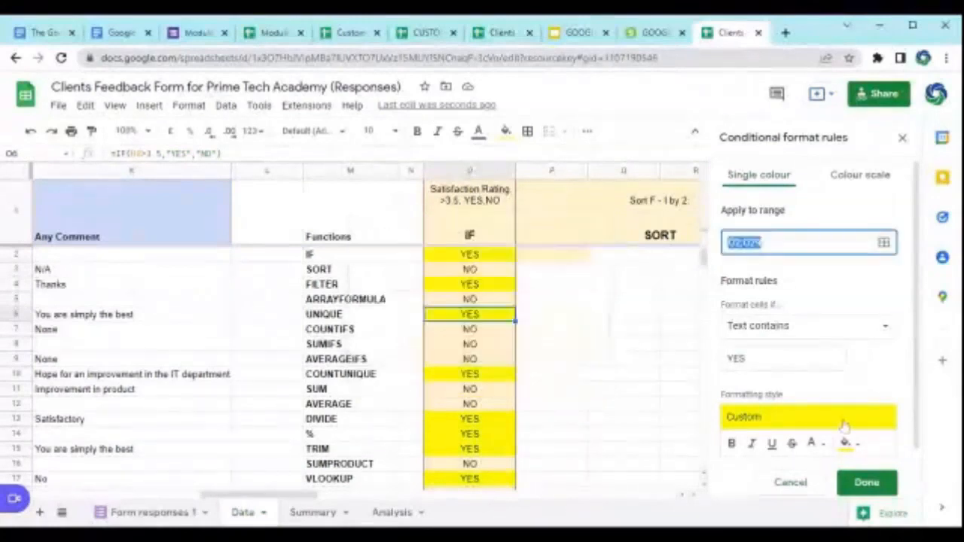
click(866, 482)
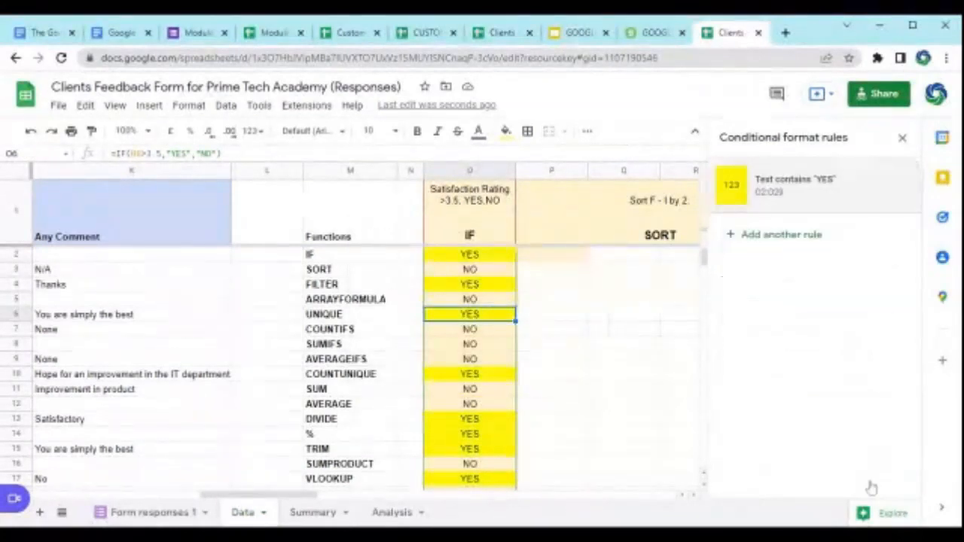
click(902, 137)
scroll(474, 339, down, 7)
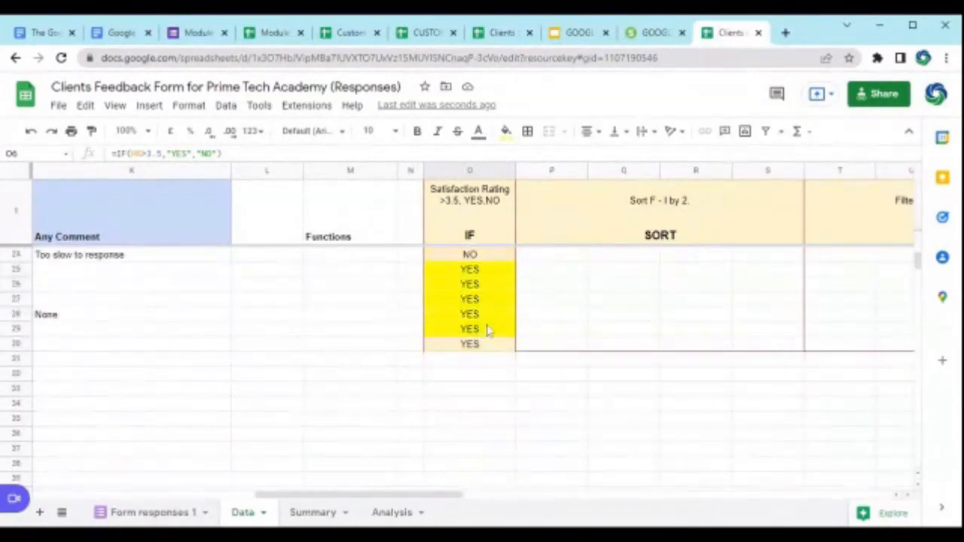
scroll(486, 333, up, 5)
scroll(489, 329, up, 4)
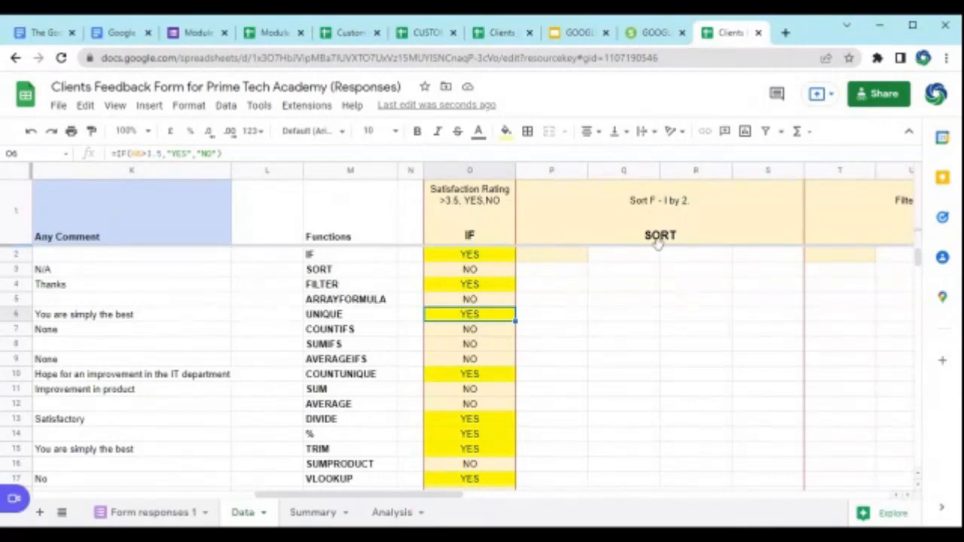
Step: Start a SORT formula in P2 with F2:I30 as its range, ready for the sort column argument
click(573, 256)
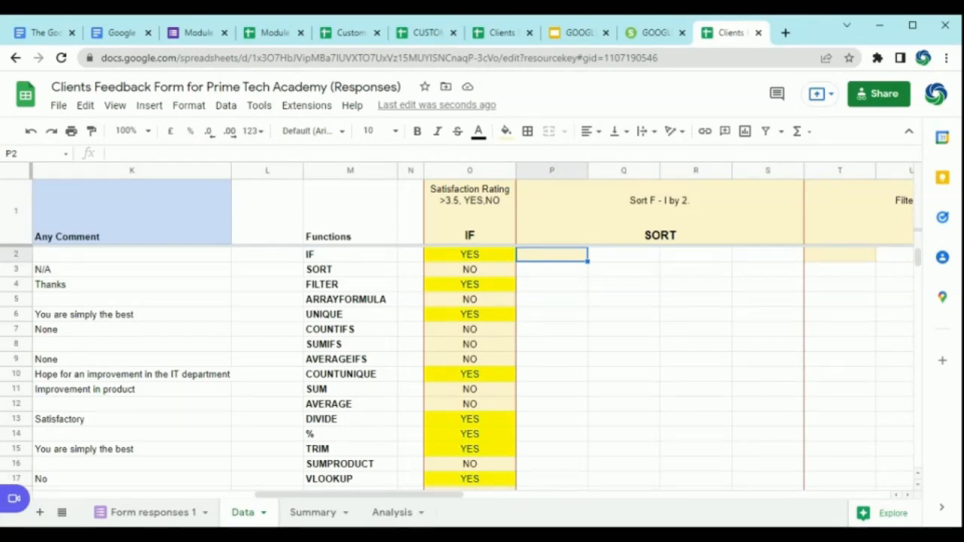
text(=)
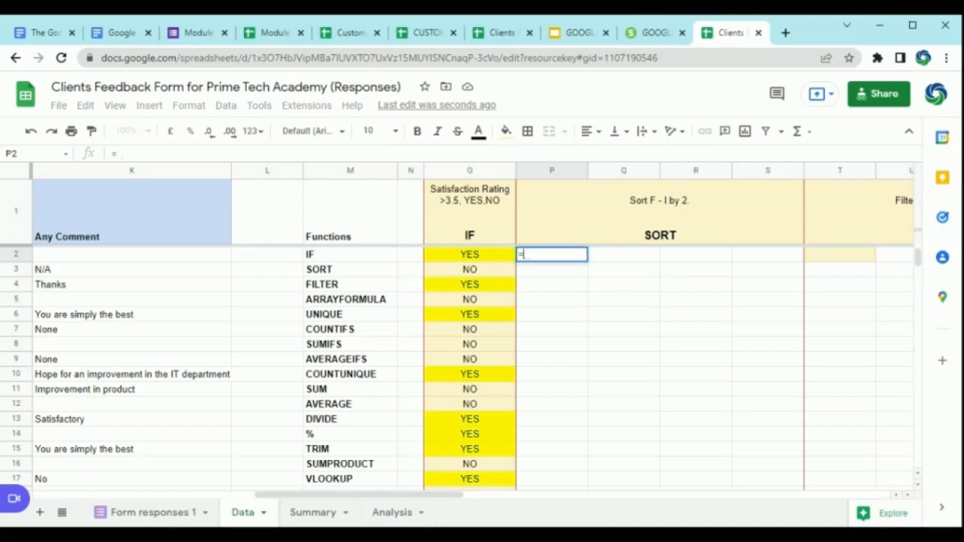
text(SORT)
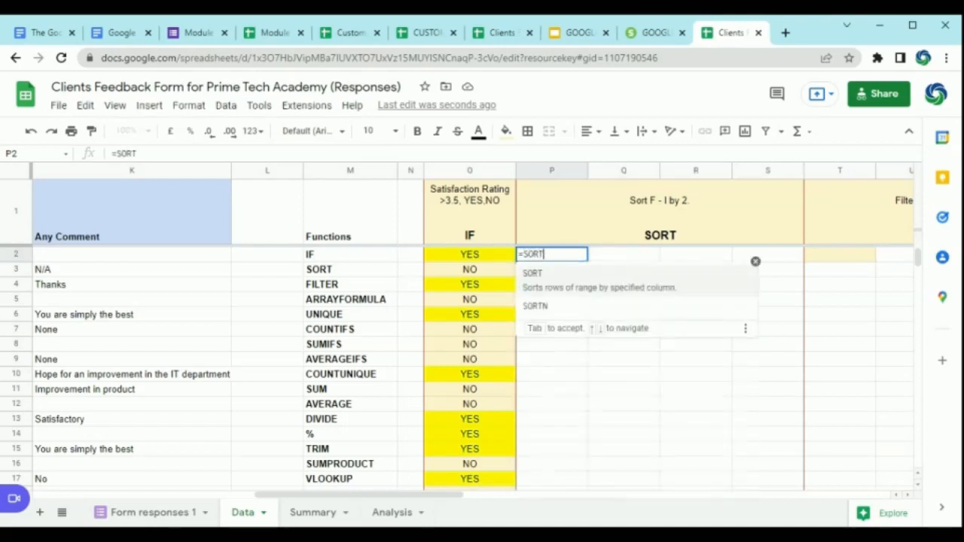
text(()
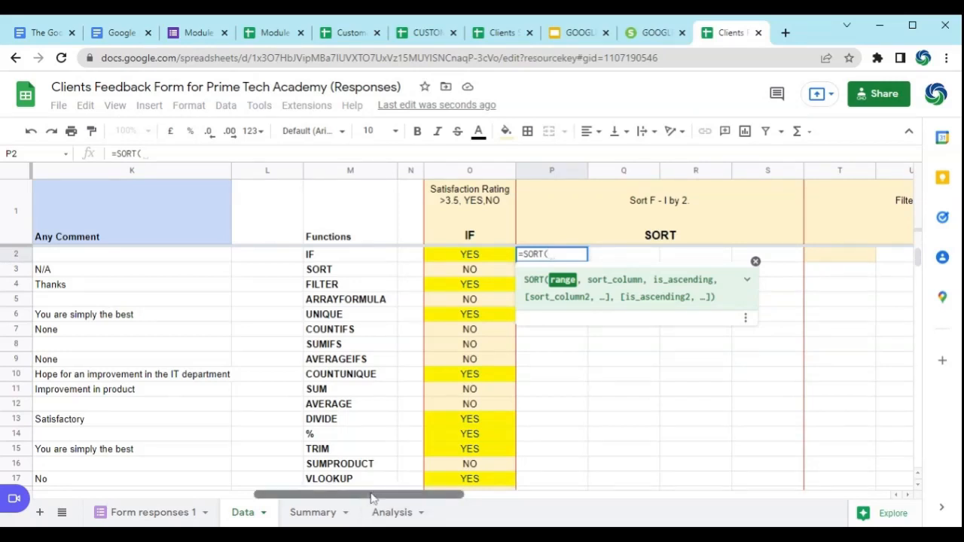
drag(370, 497, 269, 503)
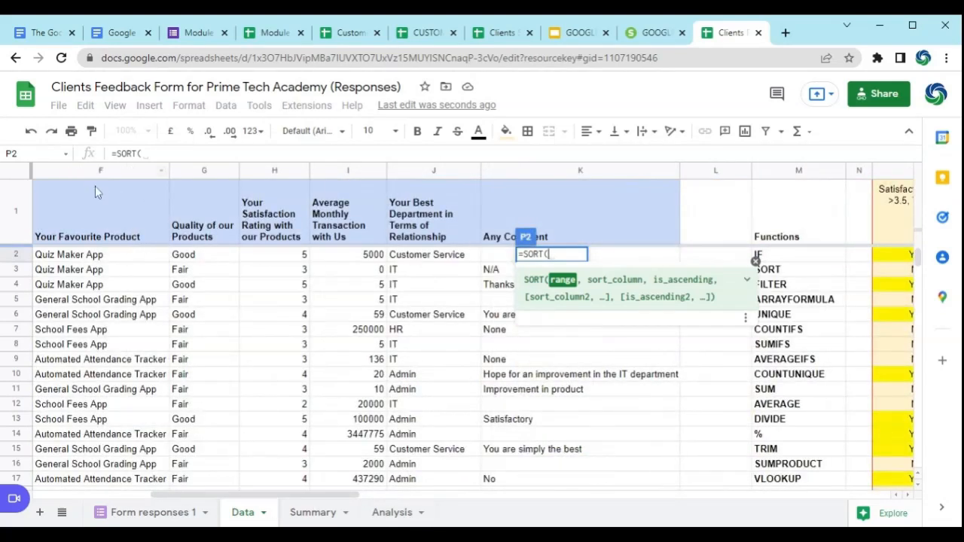
click(112, 257)
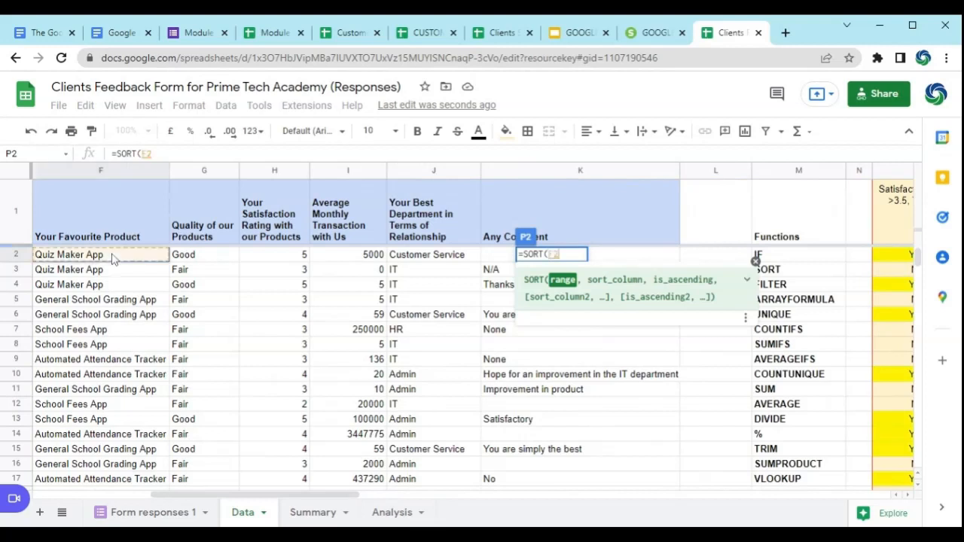
drag(111, 257, 382, 267)
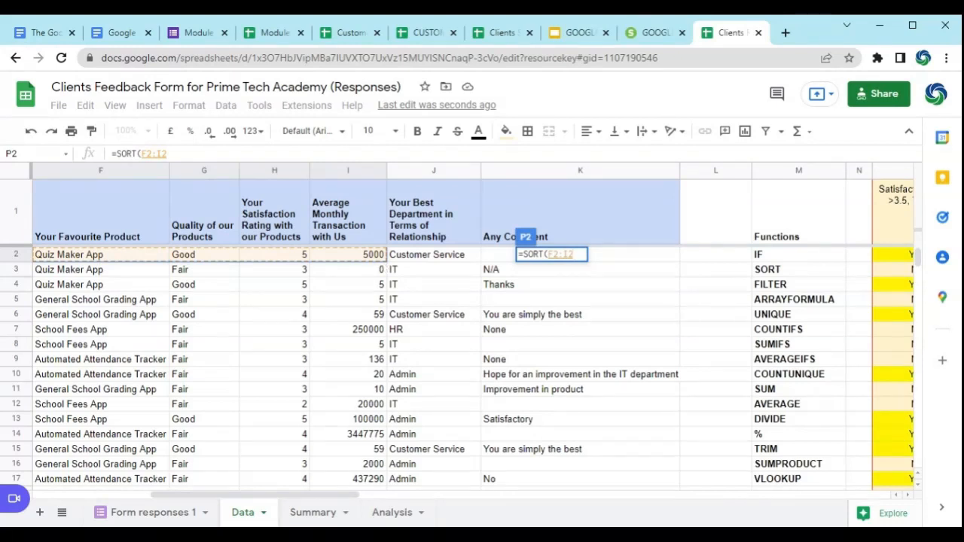
key(ctrl+shift+Down)
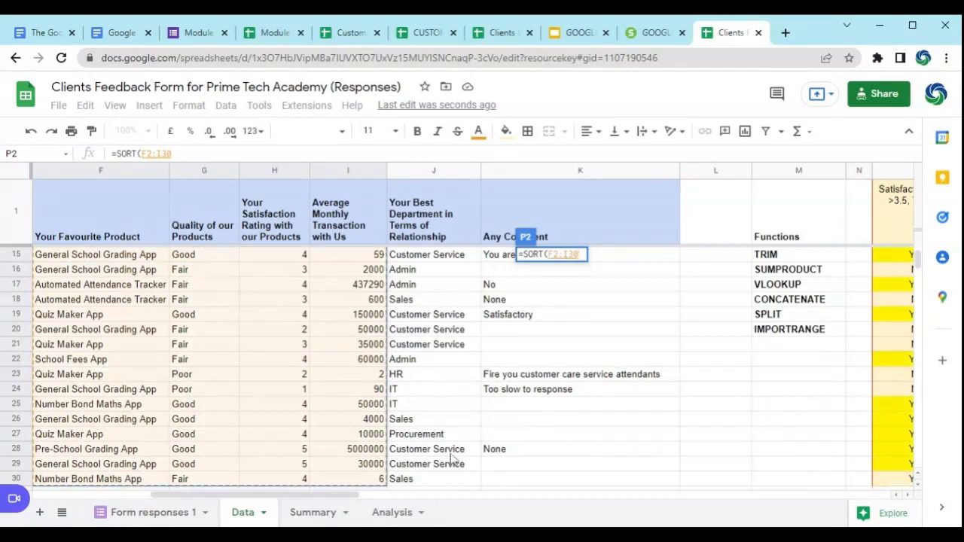
drag(348, 501, 399, 509)
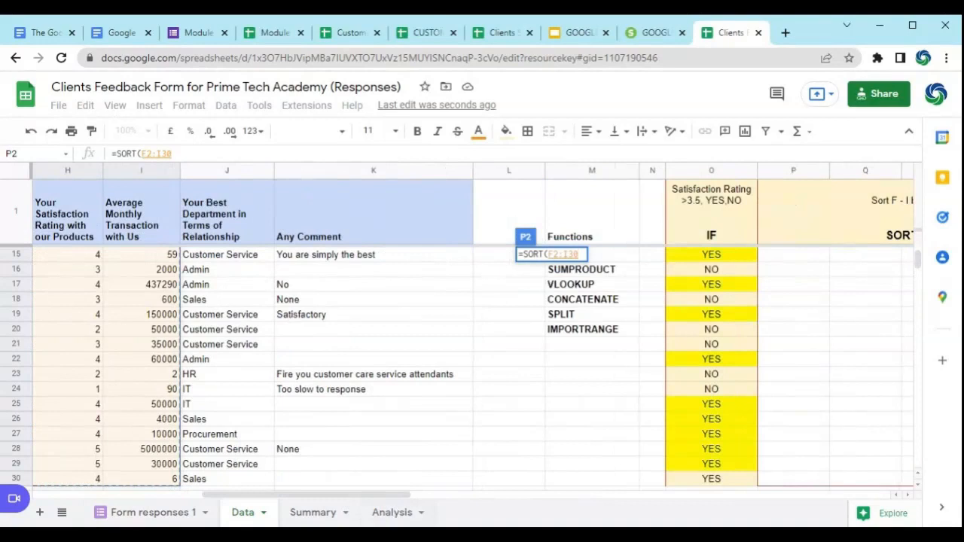
click(145, 156)
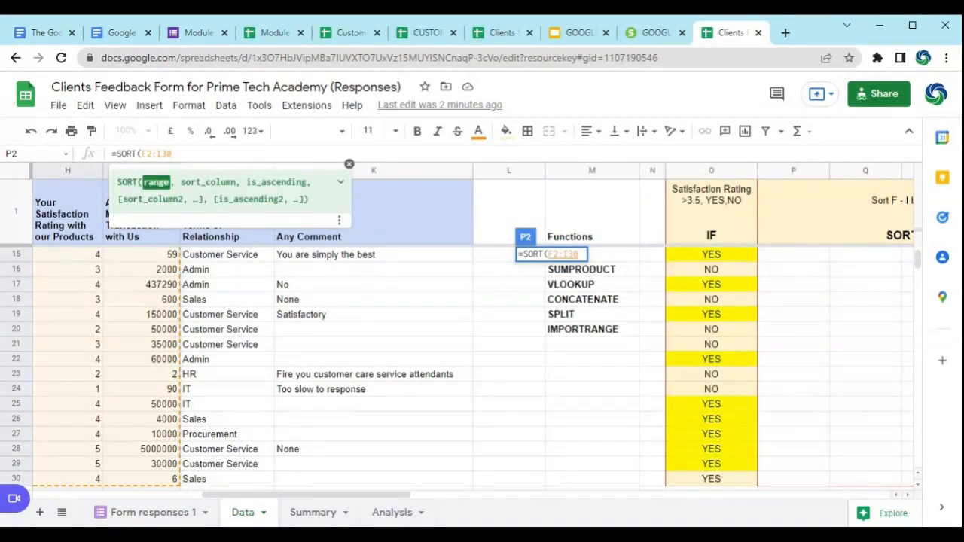
text(,)
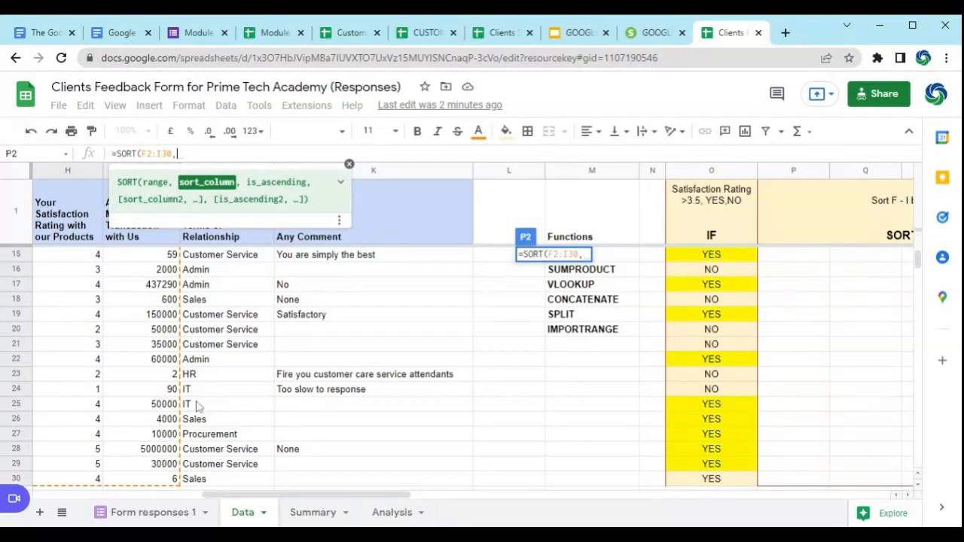
Step: Review the expanded help for SORT's arguments and example, and close the help to uncover the column headings
drag(336, 497, 286, 512)
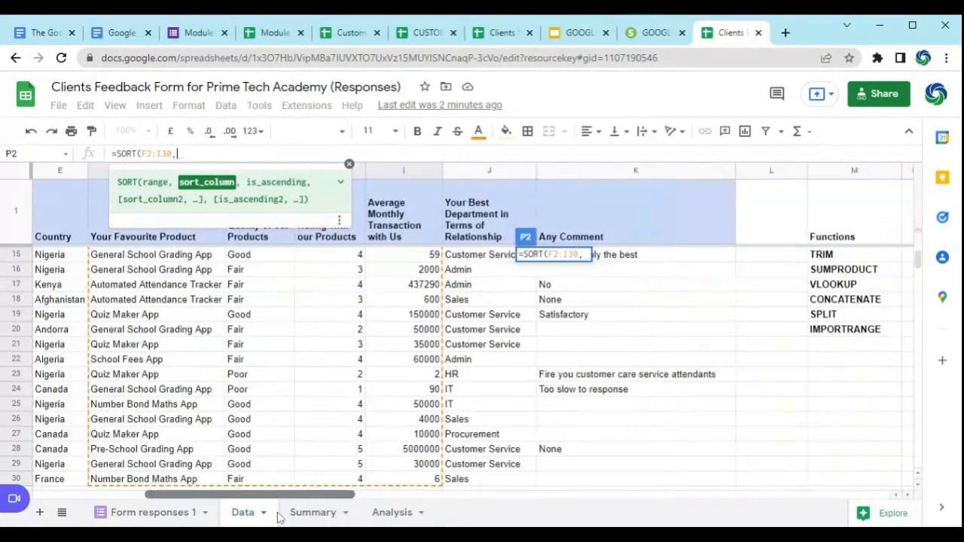
drag(265, 182, 331, 189)
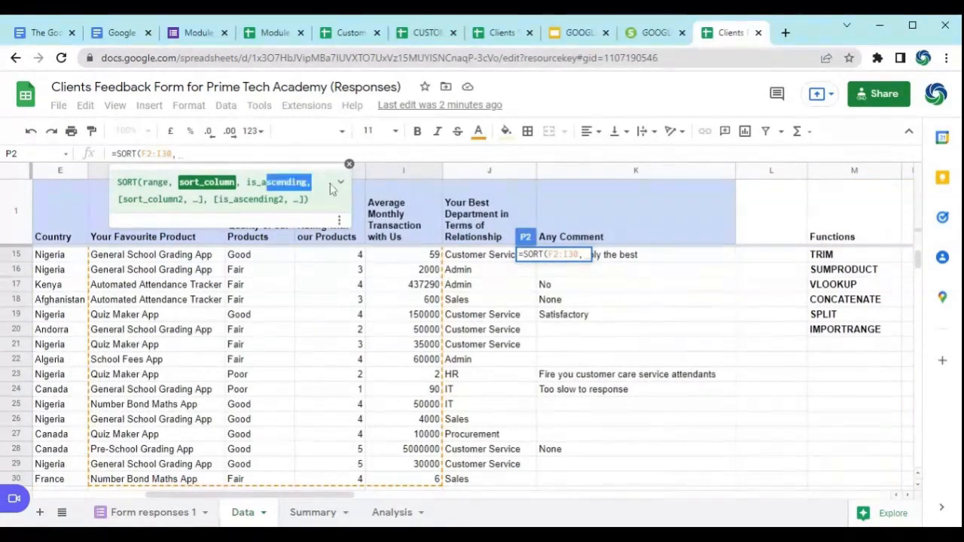
click(336, 187)
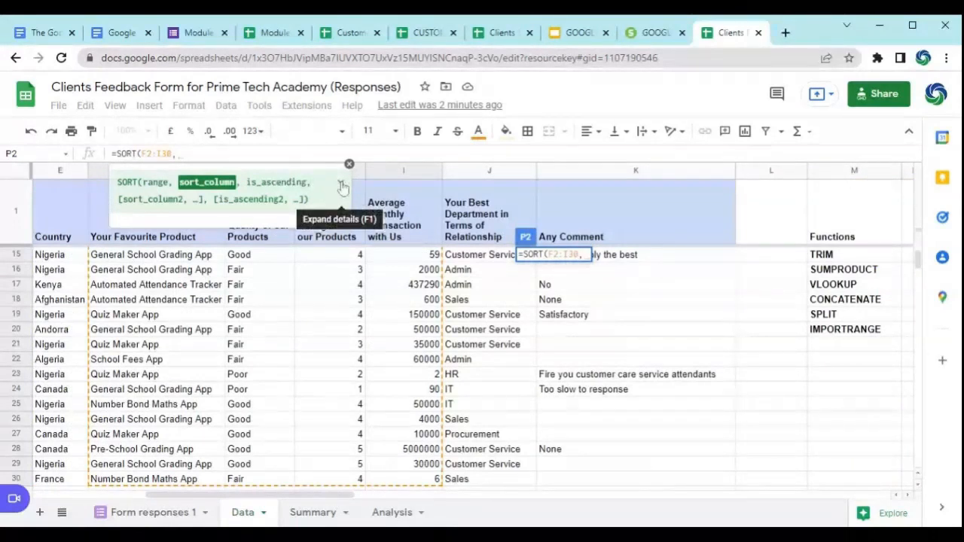
click(343, 186)
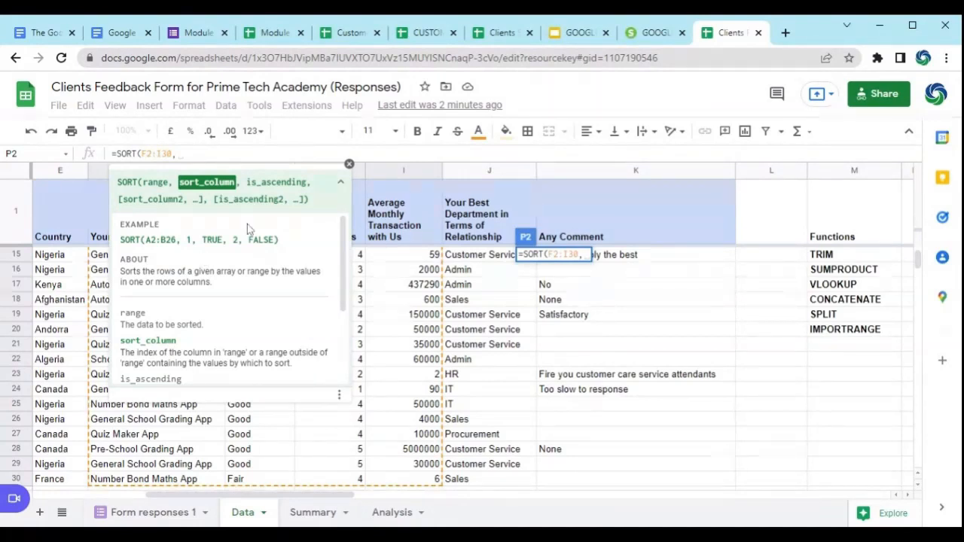
click(340, 188)
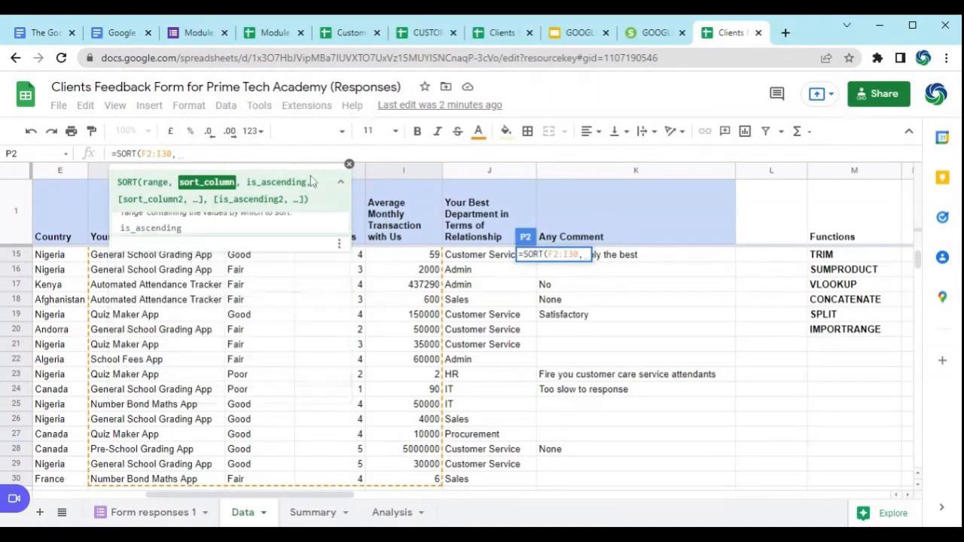
click(348, 163)
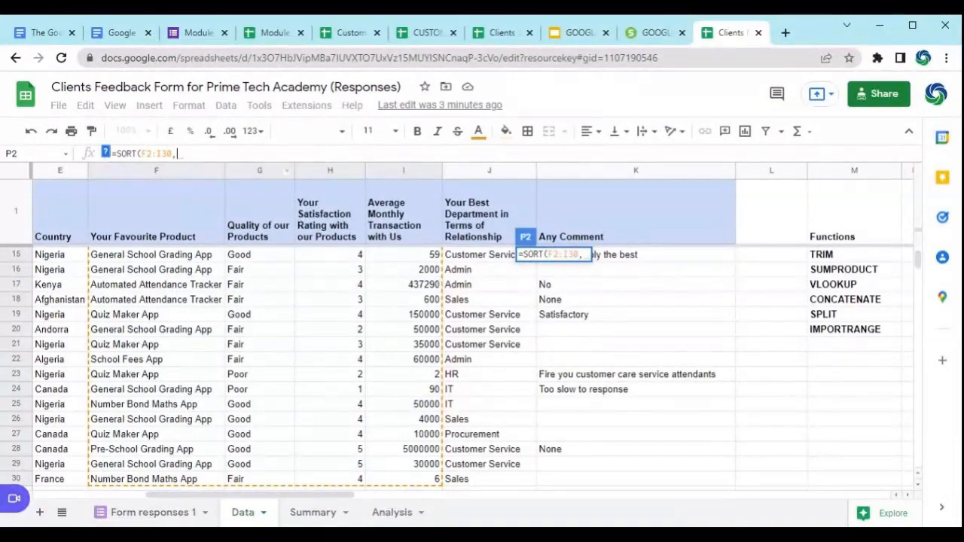
Step: Complete the SORT formula in P2 with sort column 3 and TRUE for ascending order
text(3)
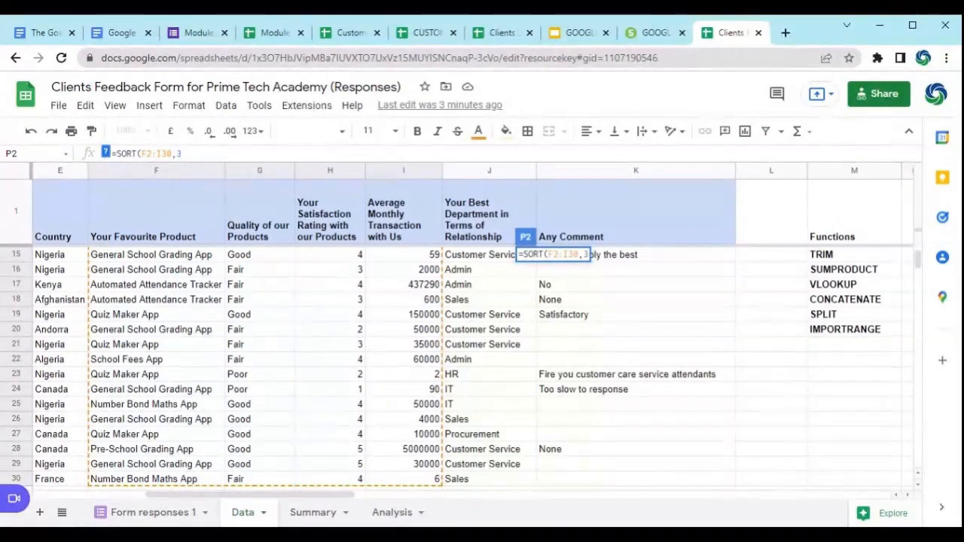
text(,)
click(105, 153)
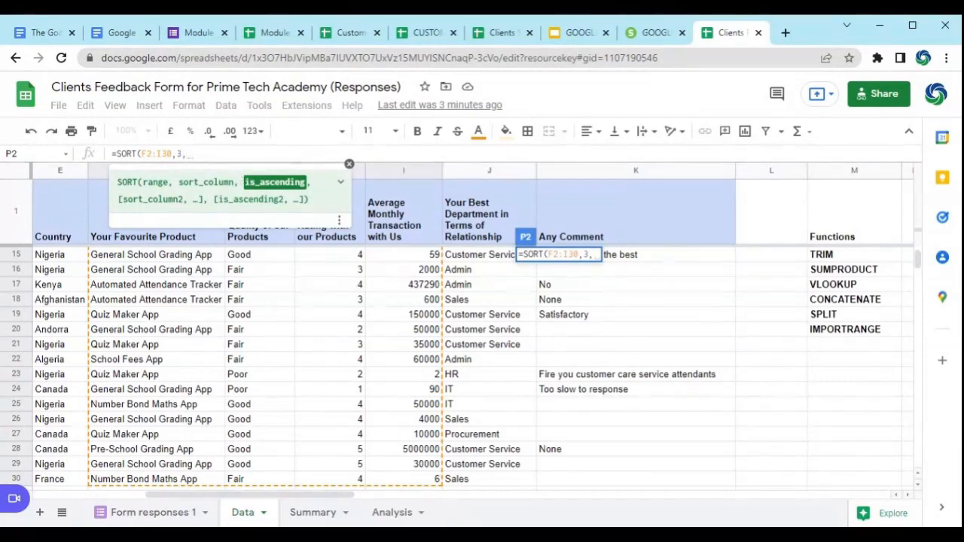
text(TRUE)
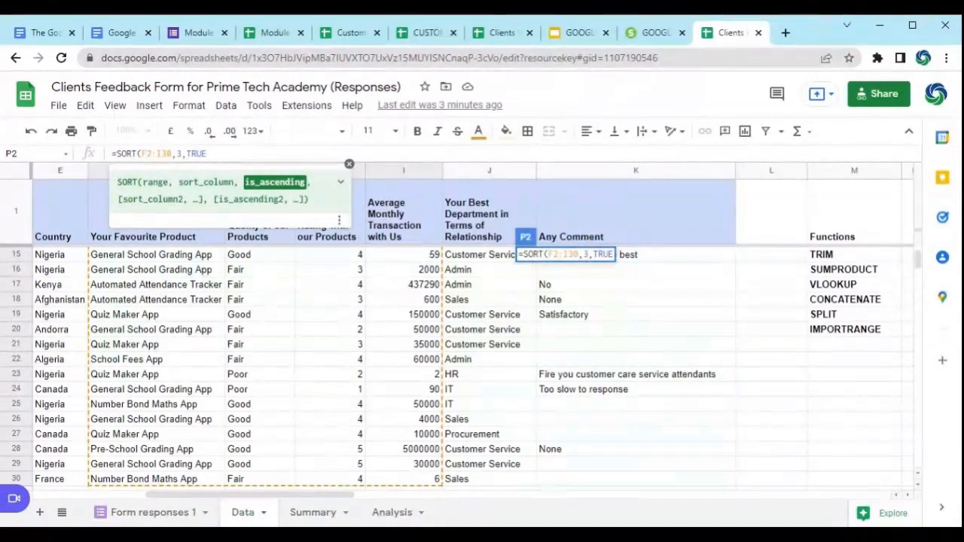
text())
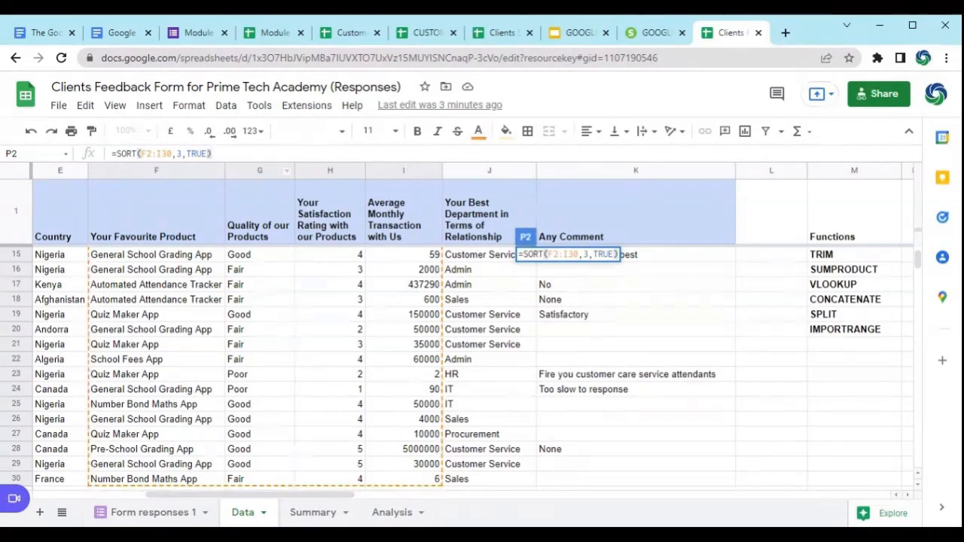
key(Return)
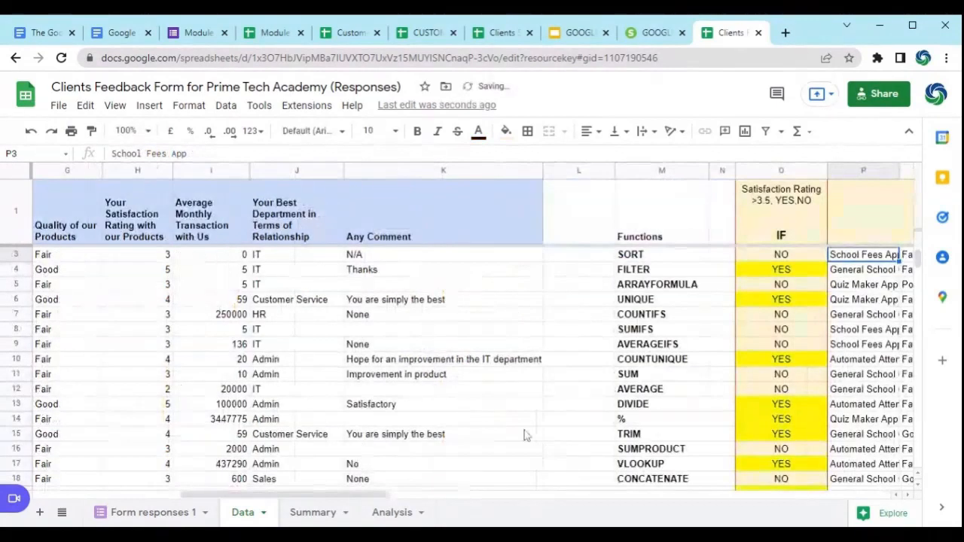
Step: Check the sorted rows in columns P to S and widen column P to fit the full product names
drag(300, 502, 445, 507)
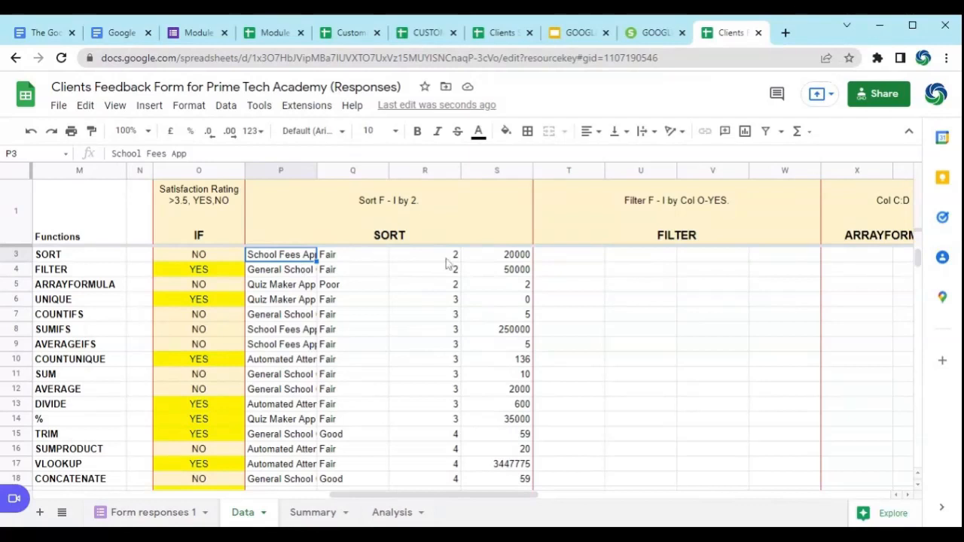
scroll(446, 264, down, 4)
scroll(446, 264, up, 2)
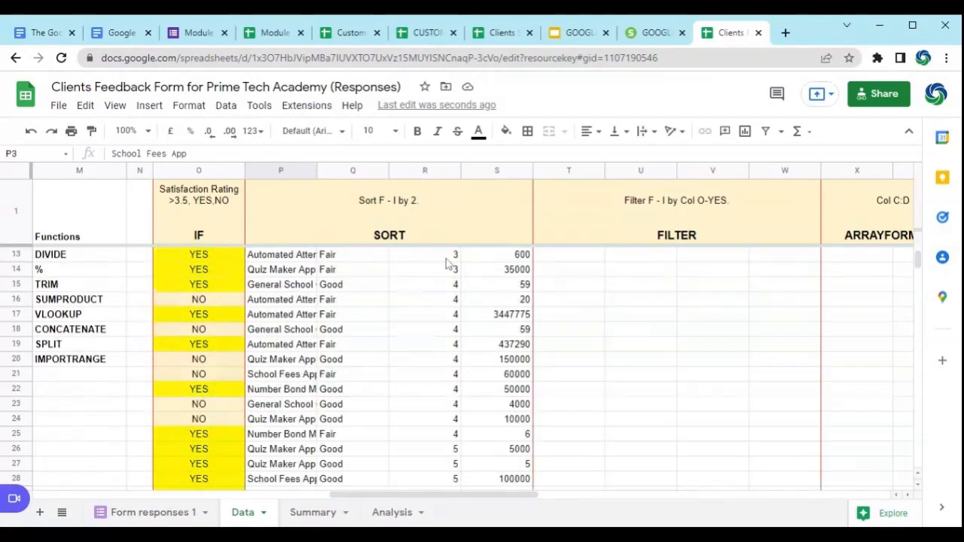
scroll(446, 264, up, 3)
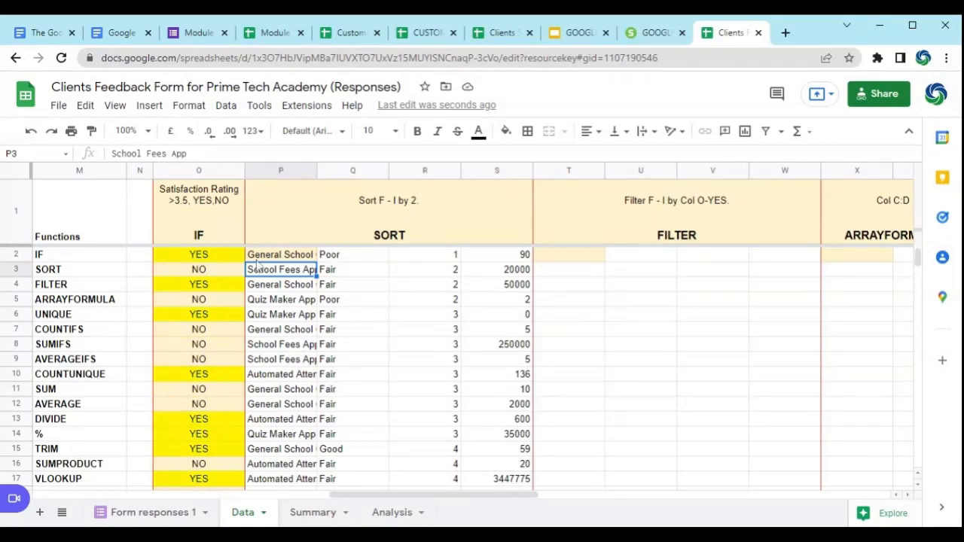
click(287, 258)
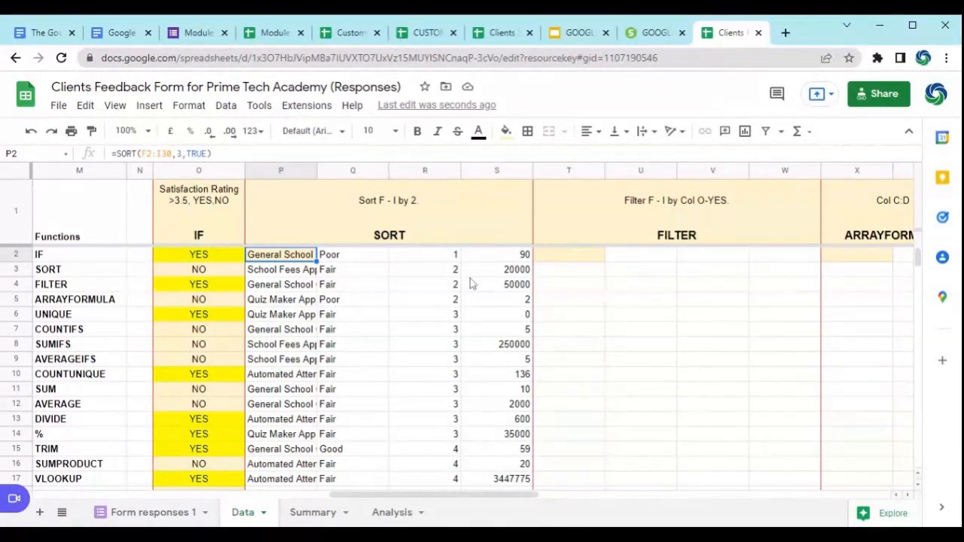
click(426, 258)
key(Left)
key(Left)
drag(317, 171, 402, 172)
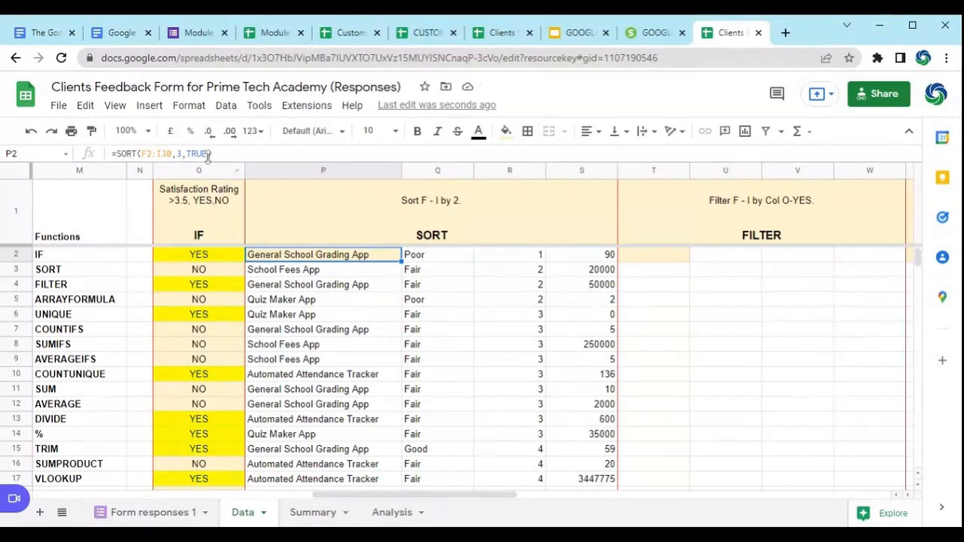
Step: Change the order argument of the SORT formula in P2 to FALSE and check the descending ratings
key(BackSpace)
key(BackSpace)
key(BackSpace)
key(BackSpace)
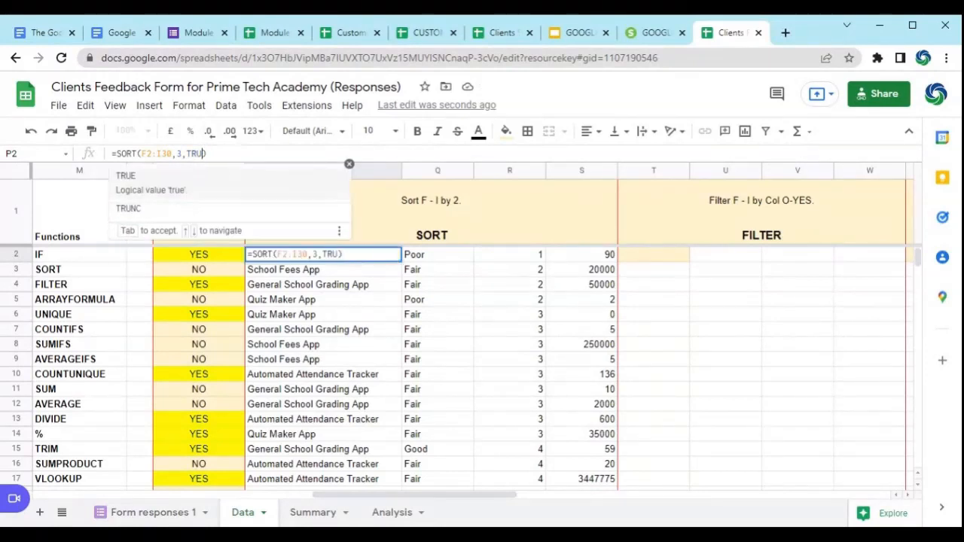
text(FALSE)
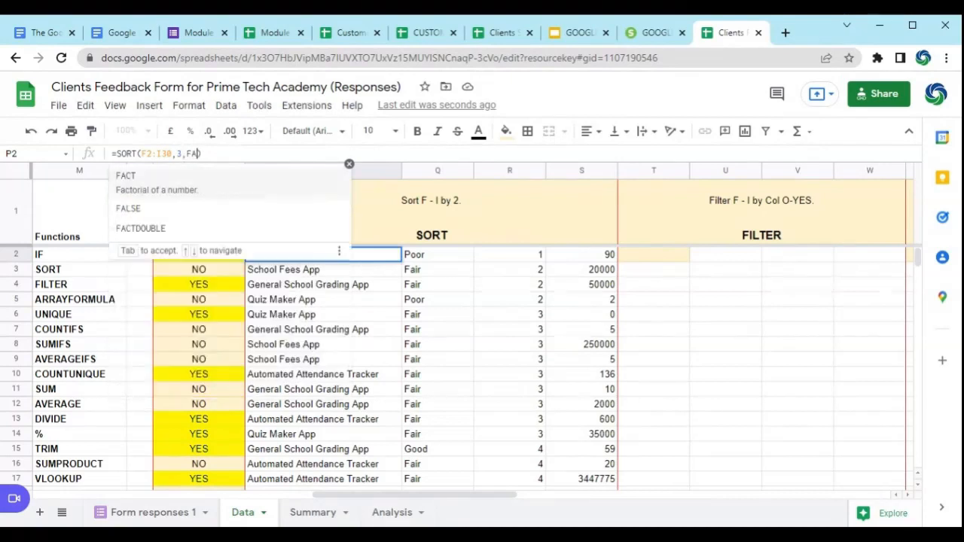
key(Return)
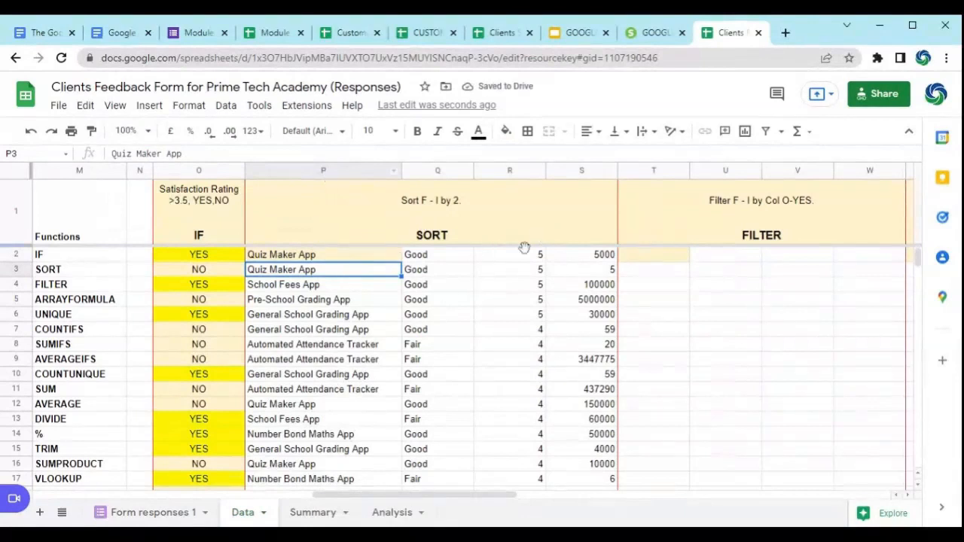
click(329, 256)
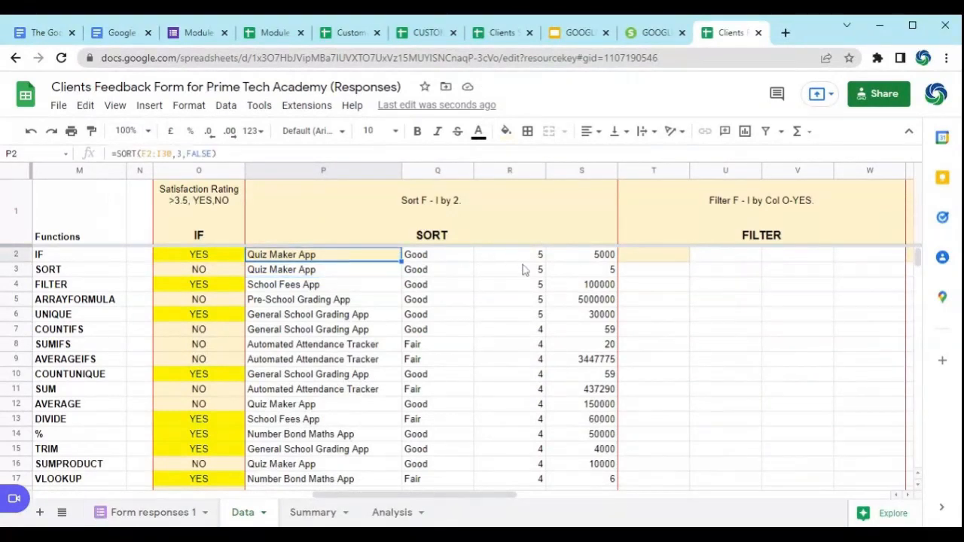
scroll(525, 260, down, 2)
scroll(525, 261, up, 2)
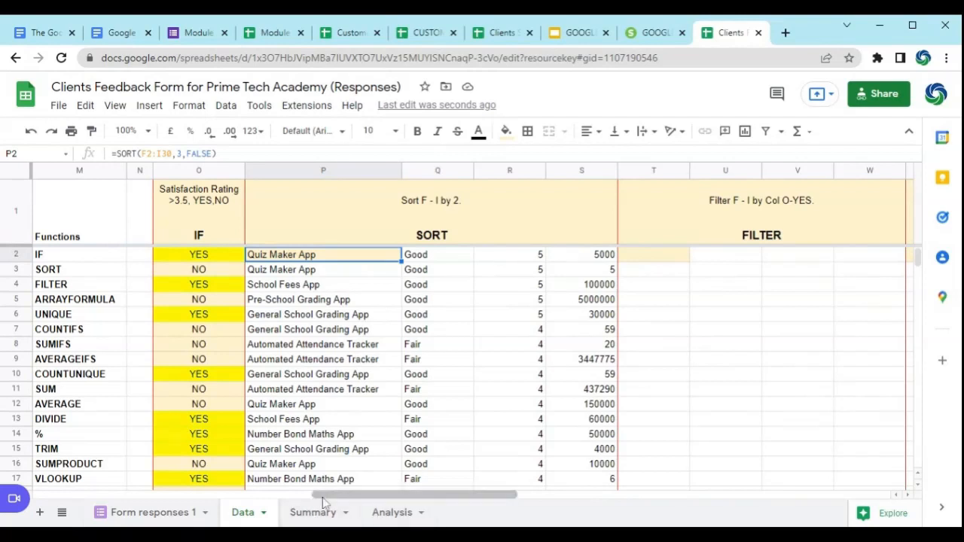
Step: Start a FILTER formula in T2 with E2:H30 as the range to filter
drag(341, 497, 388, 510)
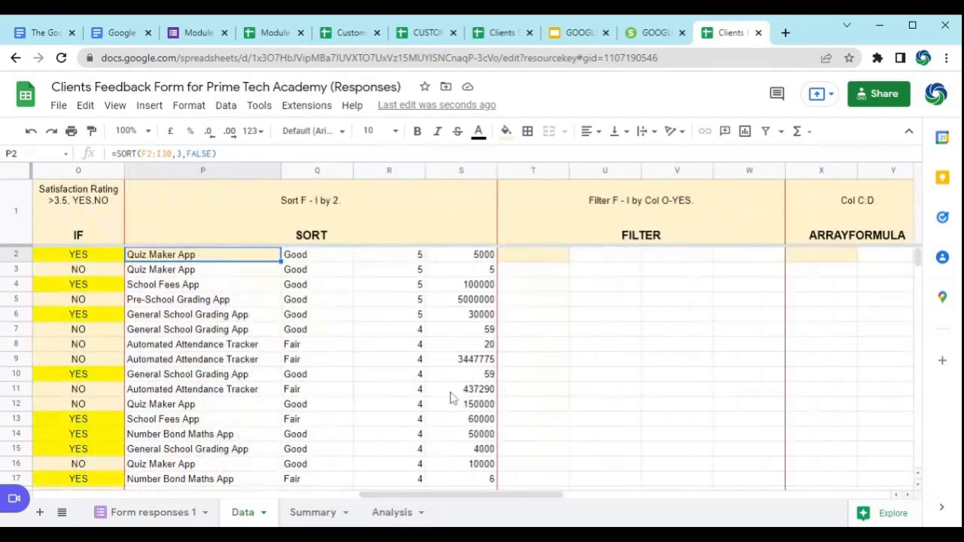
click(519, 266)
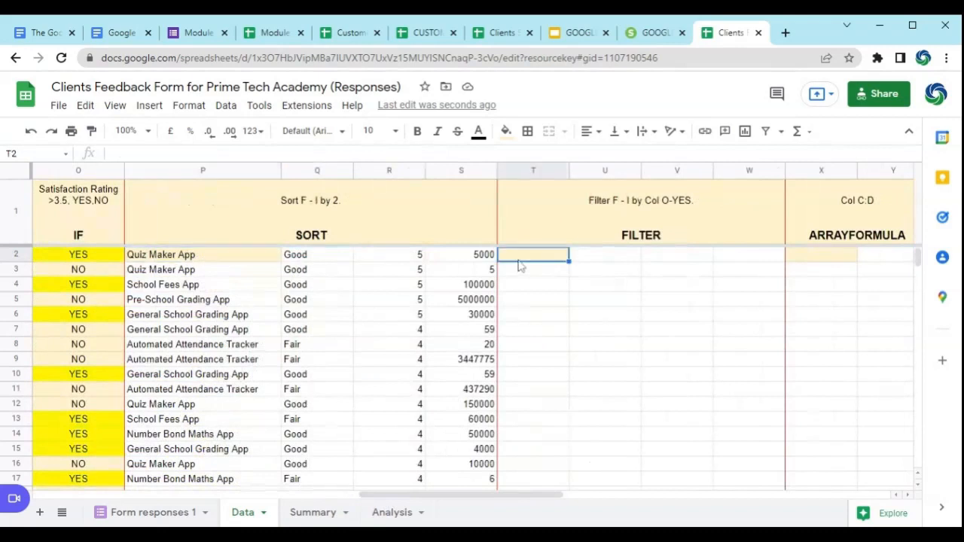
text(=)
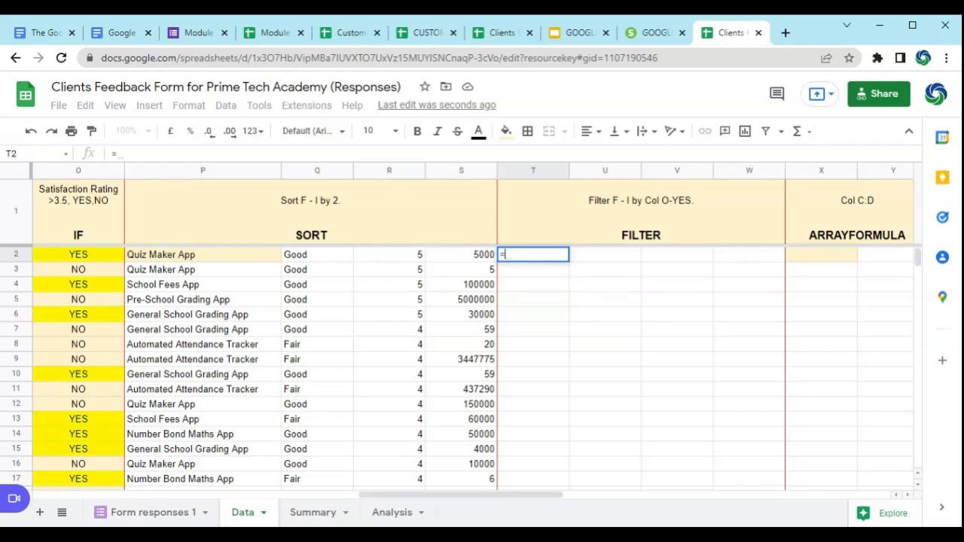
text(FILTER)
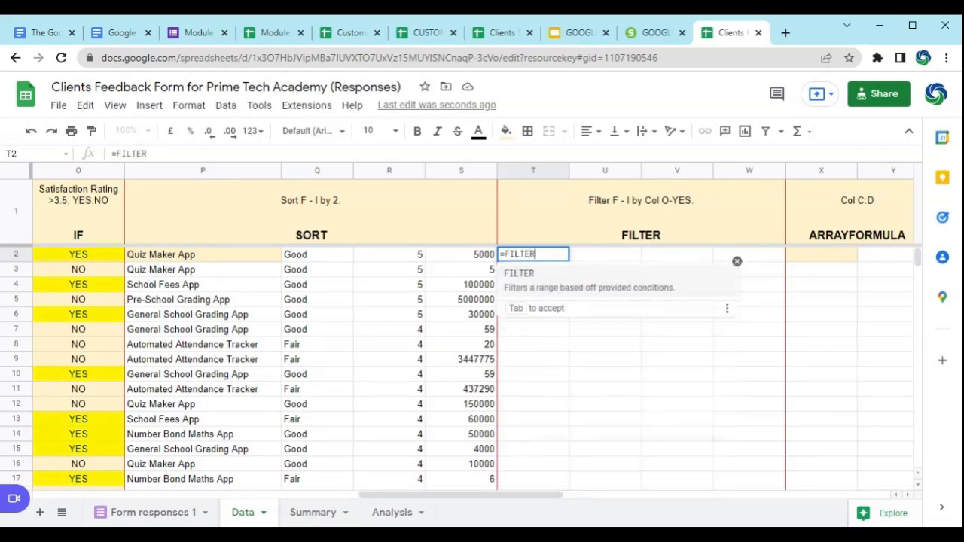
click(543, 289)
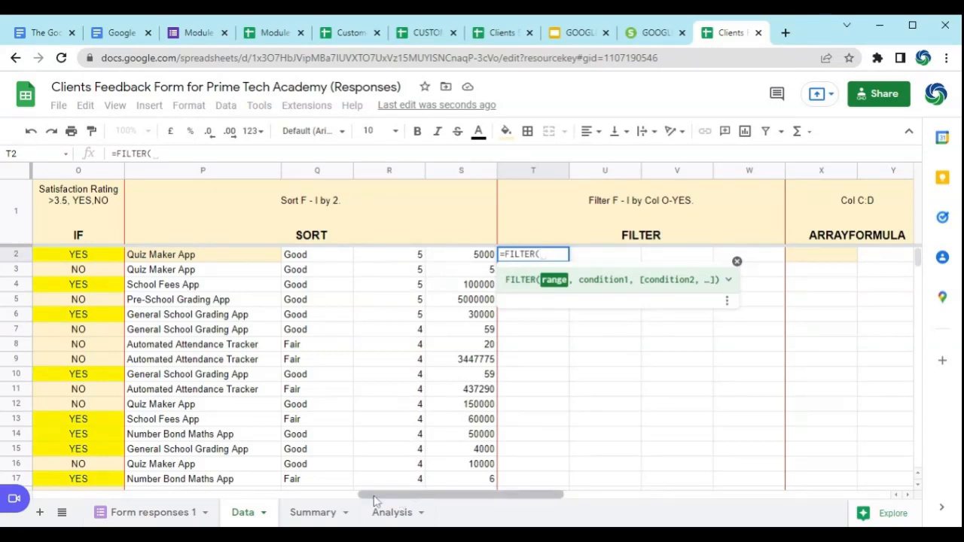
drag(374, 501, 140, 488)
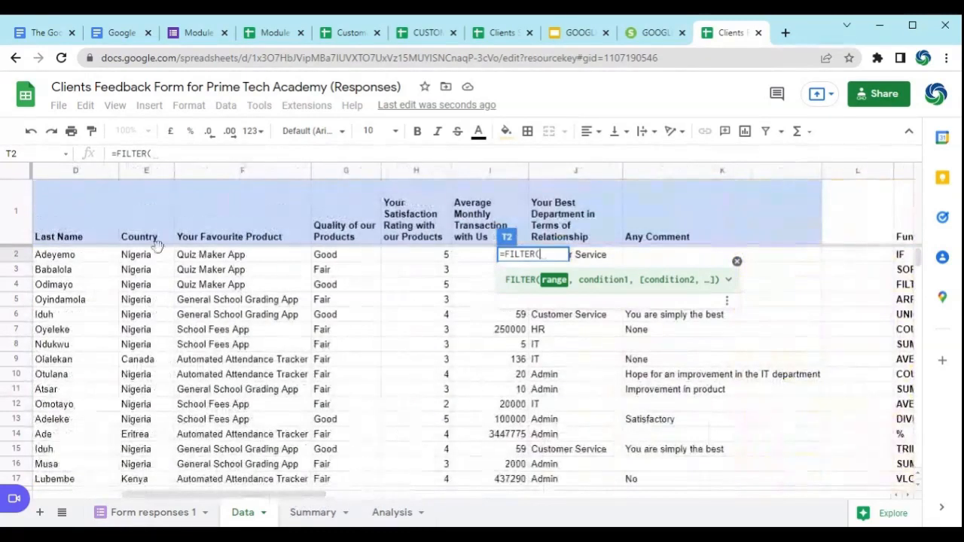
drag(141, 259, 424, 479)
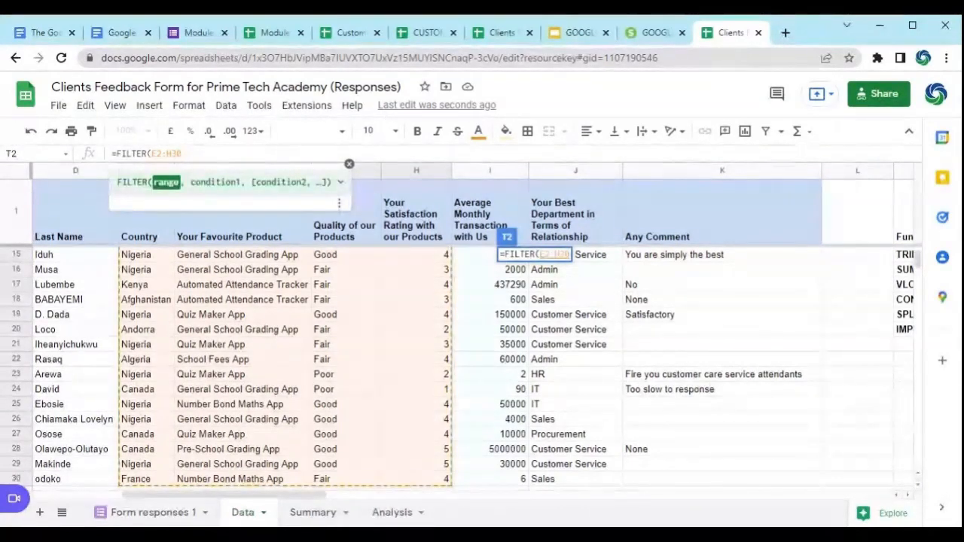
text(,)
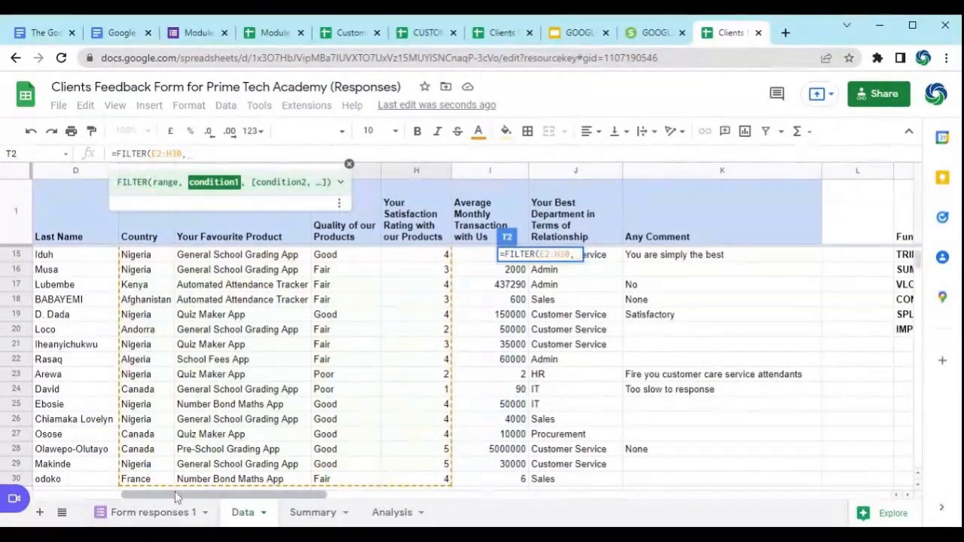
Step: Enter O2:O30, the IF results, as the condition range of the FILTER formula in T2
drag(236, 496, 491, 497)
scroll(617, 244, up, 5)
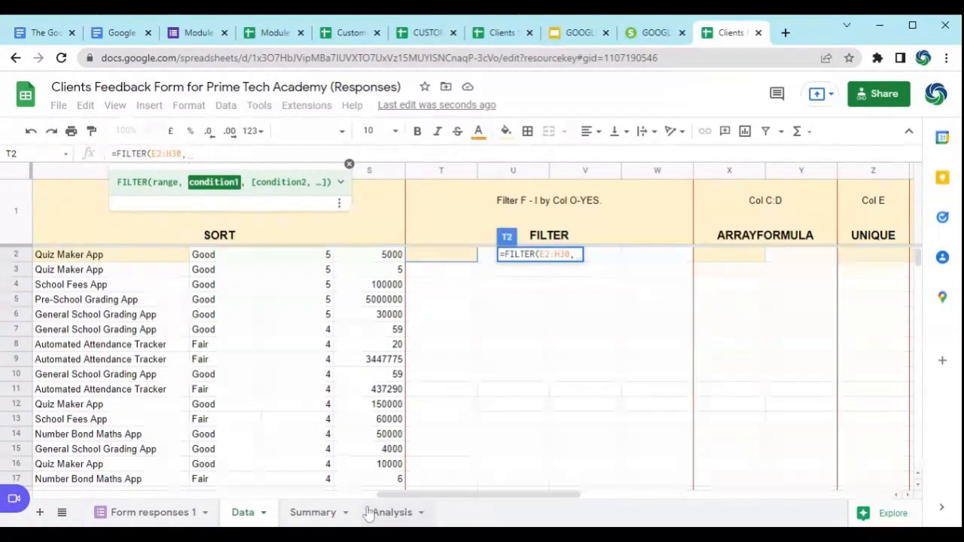
drag(400, 496, 377, 503)
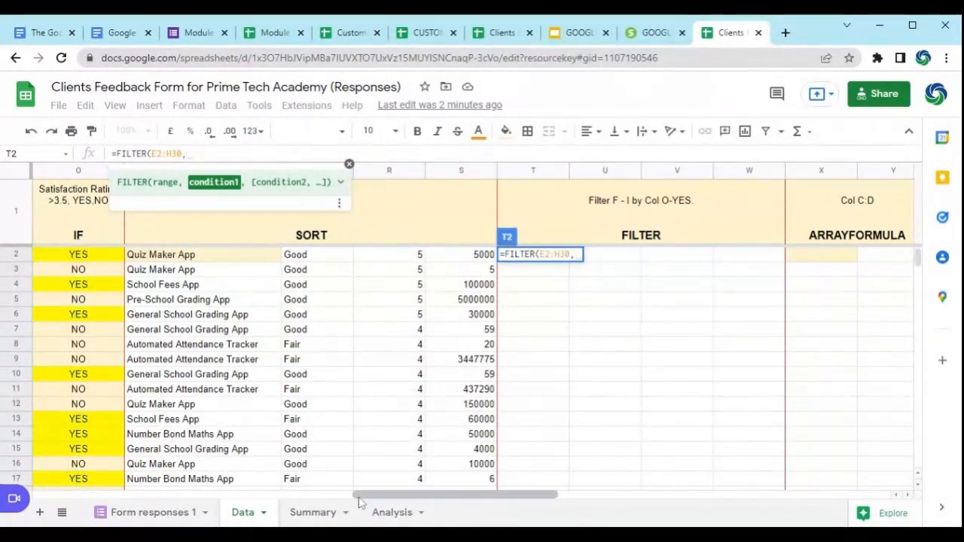
drag(360, 499, 307, 504)
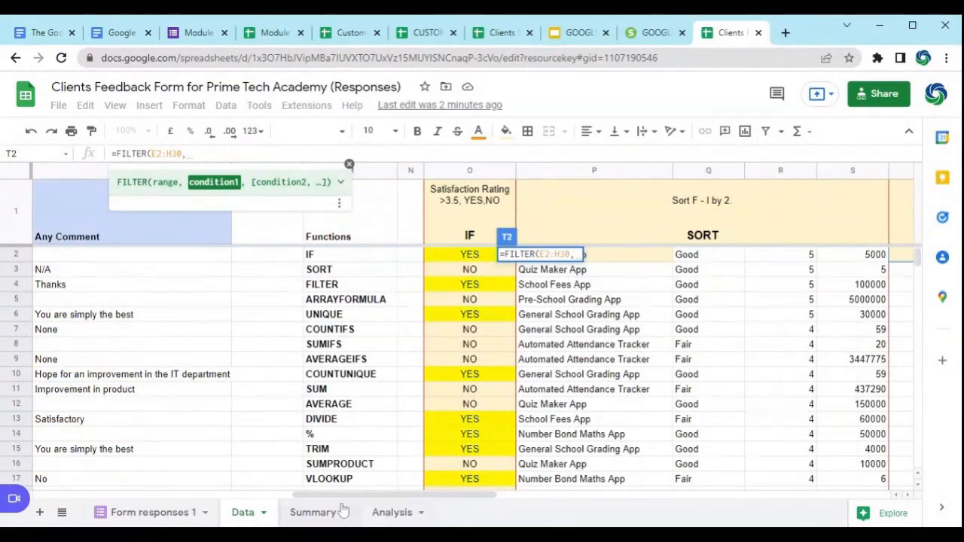
drag(347, 498, 430, 506)
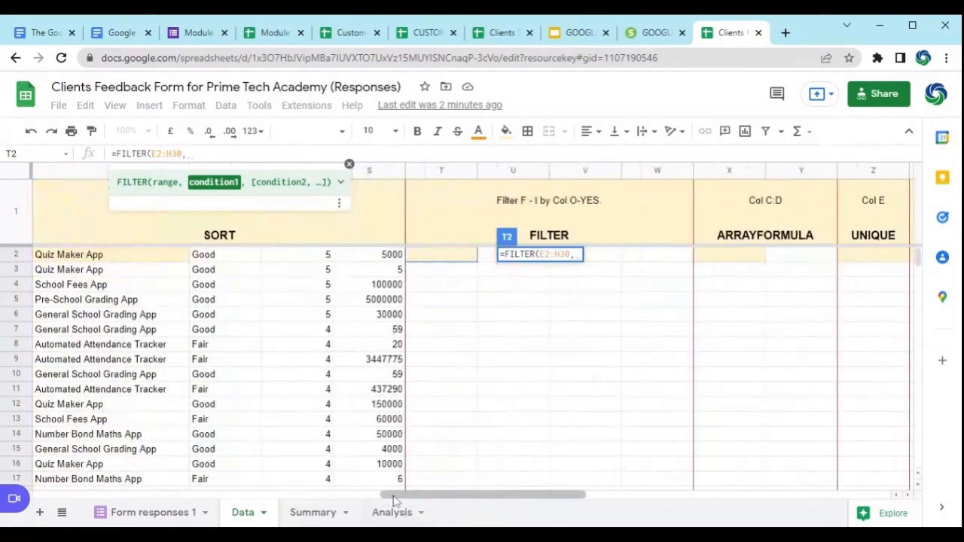
drag(393, 494, 307, 495)
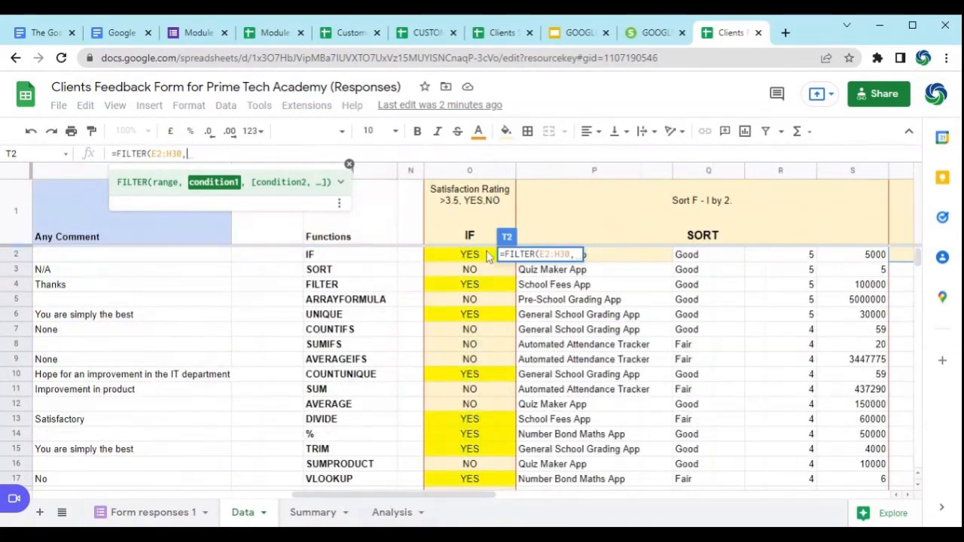
drag(379, 500, 410, 499)
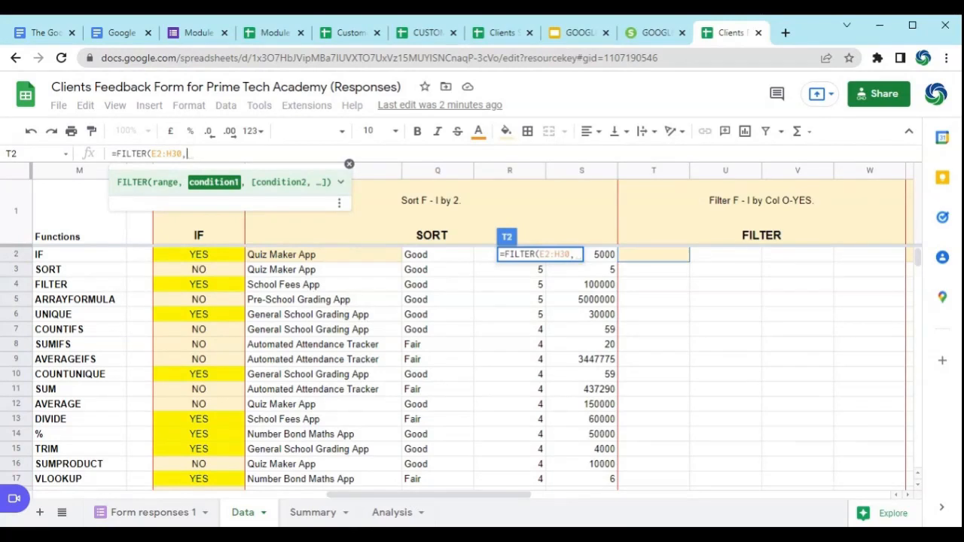
text(O)
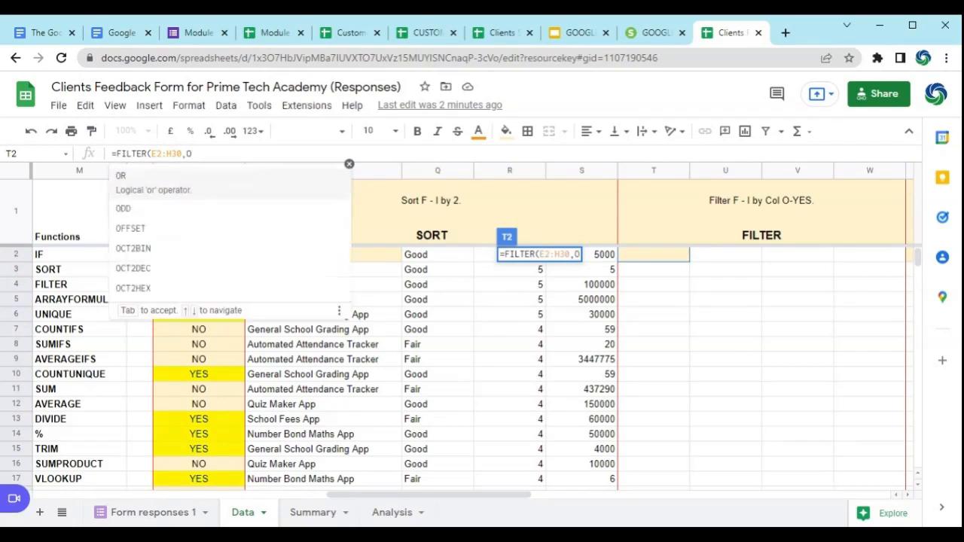
text(2:)
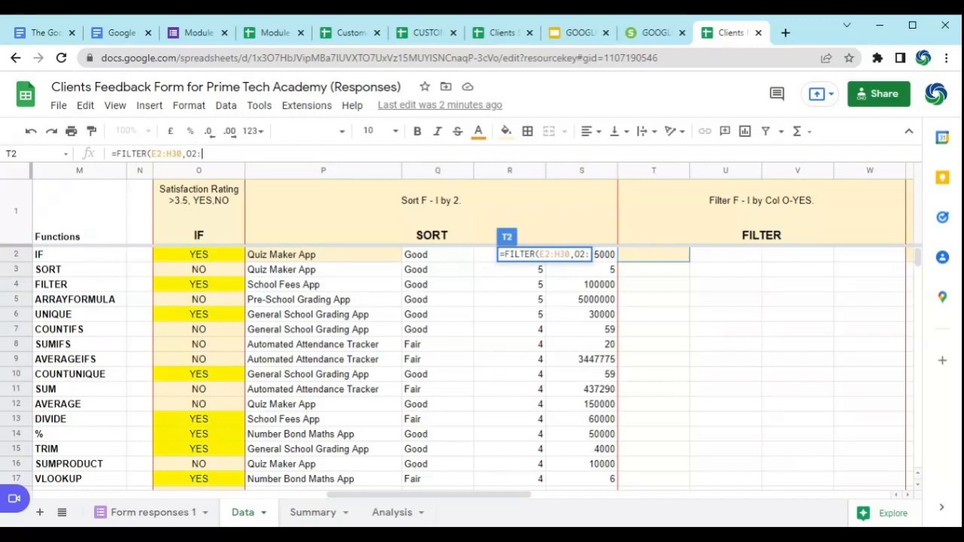
text(O30)
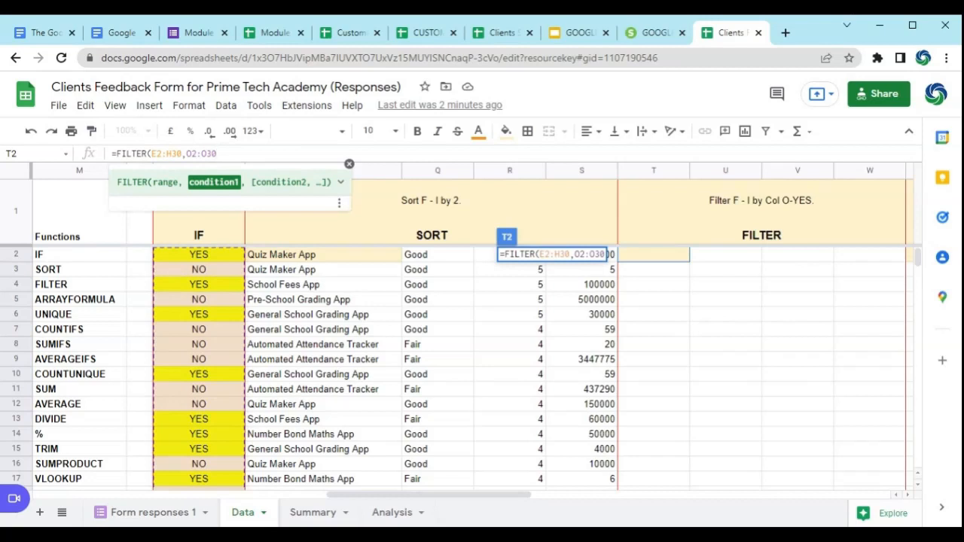
Step: Shorten the condition range to O2:O, set it equal to "YES" and close the FILTER formula's parenthesis
key(BackSpace)
key(BackSpace)
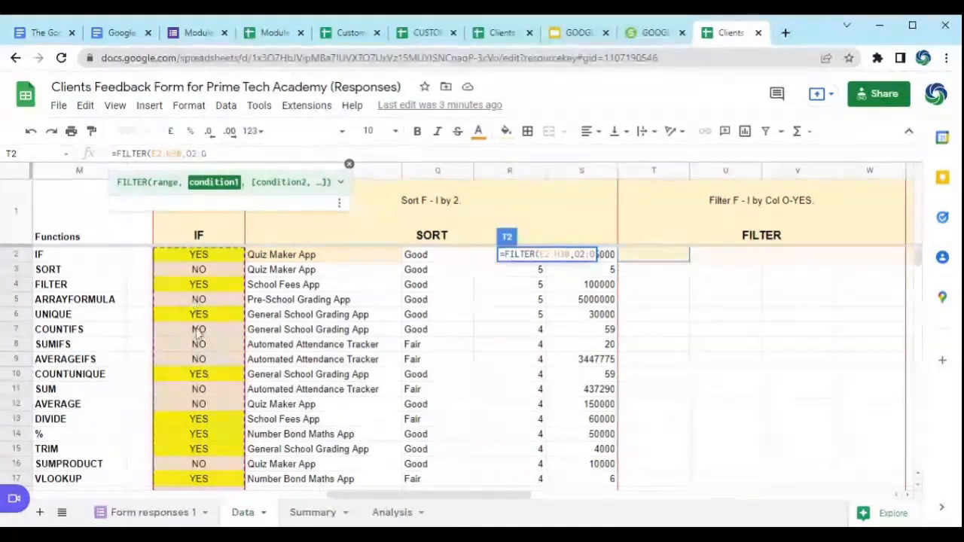
text(=)
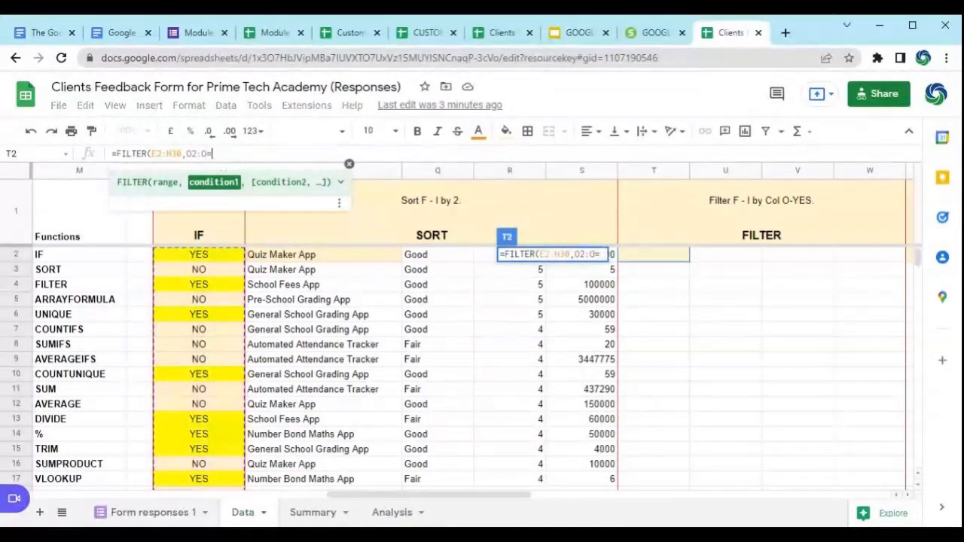
text("YES)
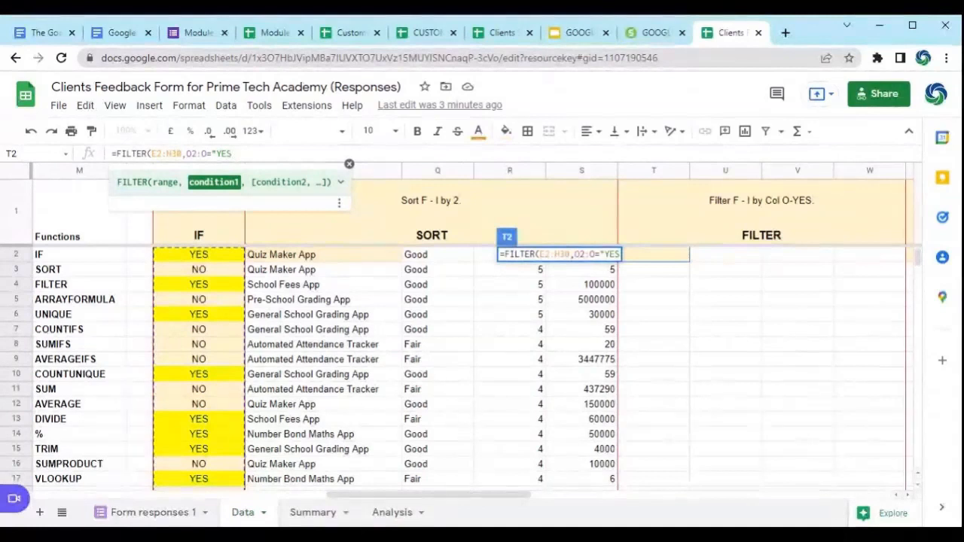
text(")
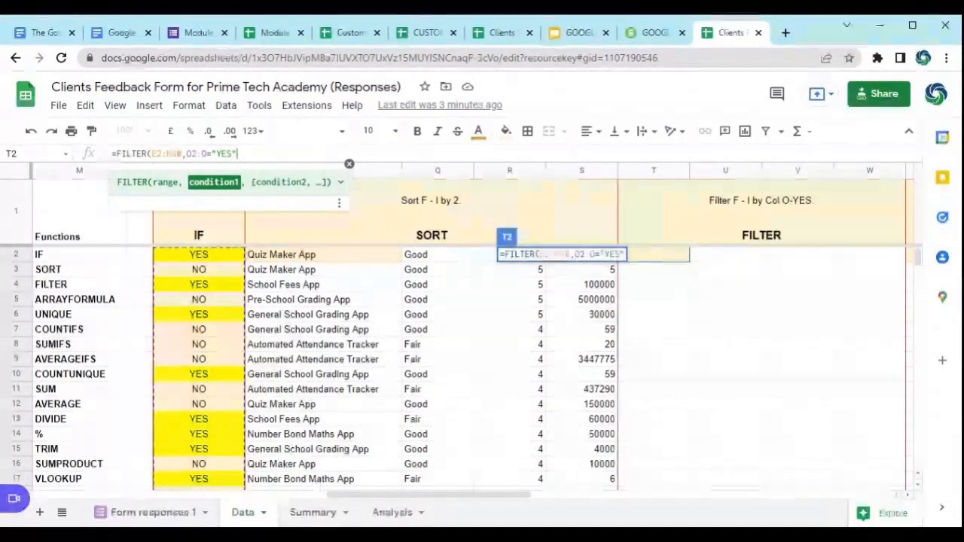
text())
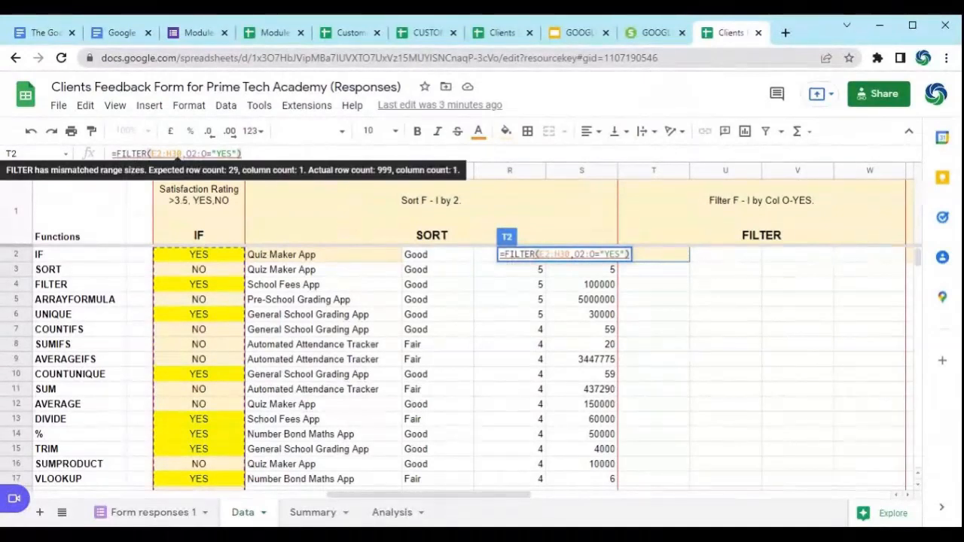
Step: Correct the condition range to O2:O30 to match the filtered range's row count and enter the FILTER formula
click(209, 154)
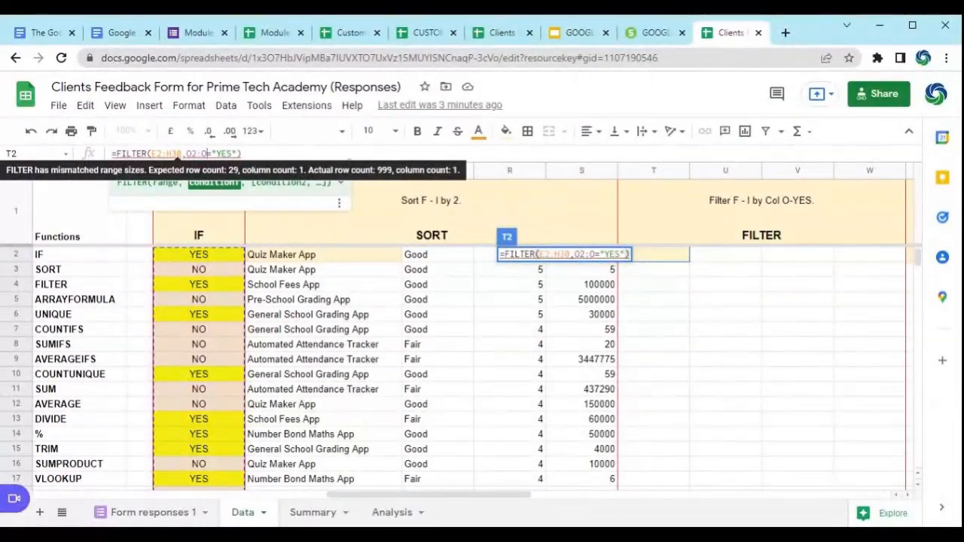
click(181, 153)
click(202, 154)
text(30)
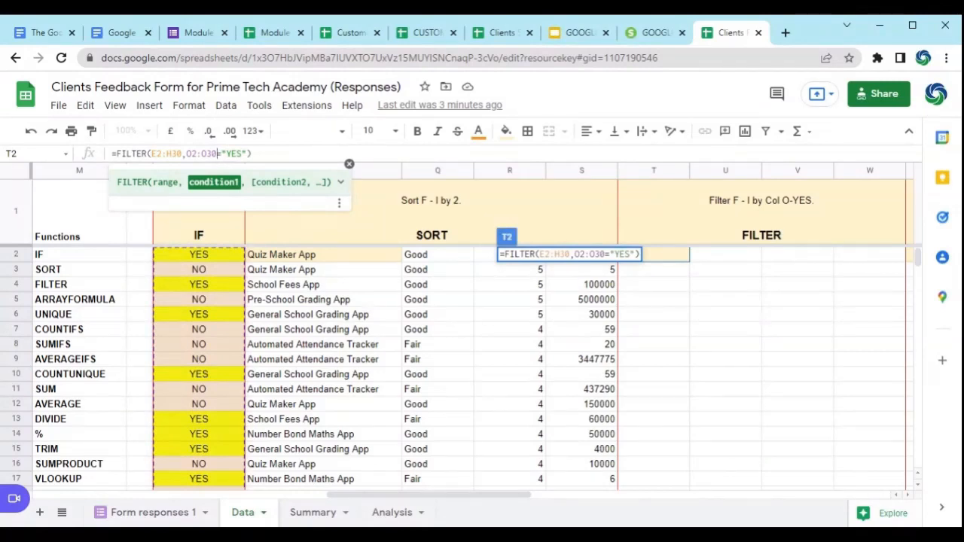
key(Return)
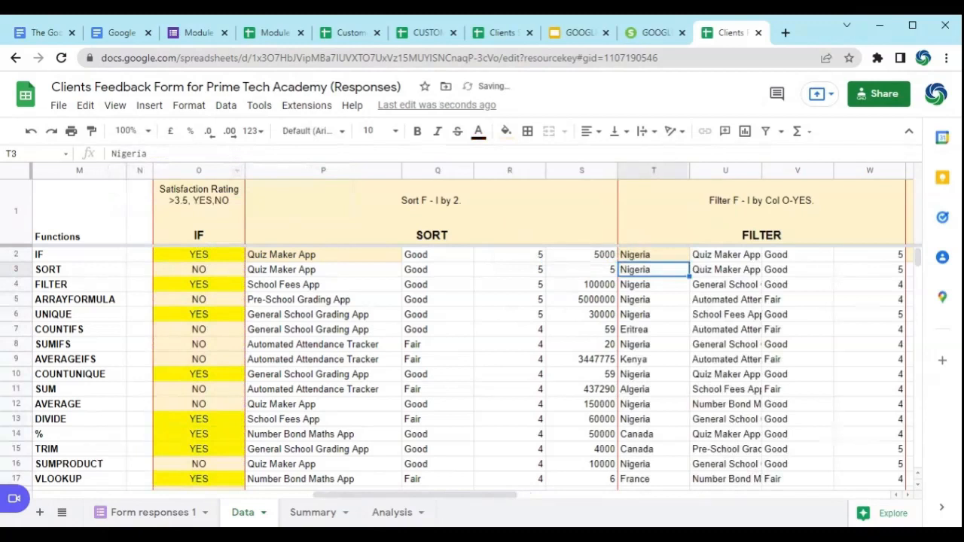
Step: Examine the filtered rows in columns T to W against the IF formula and YES/NO values in column O
drag(360, 503, 405, 506)
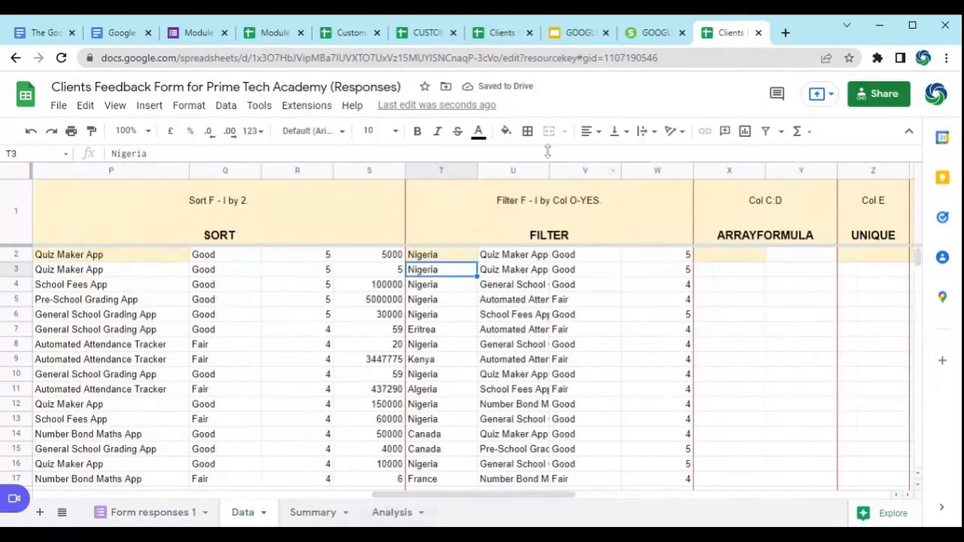
click(440, 256)
drag(495, 263, 683, 346)
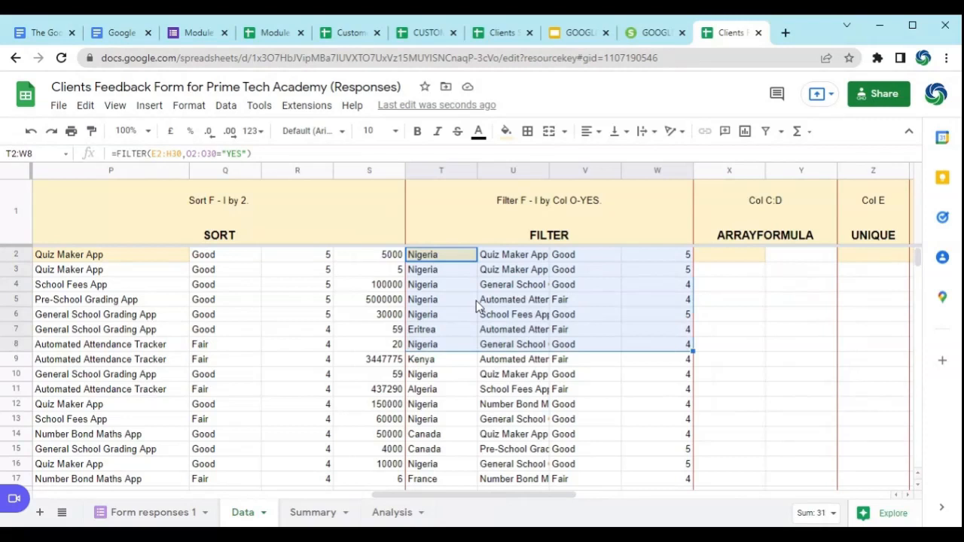
drag(390, 495, 319, 495)
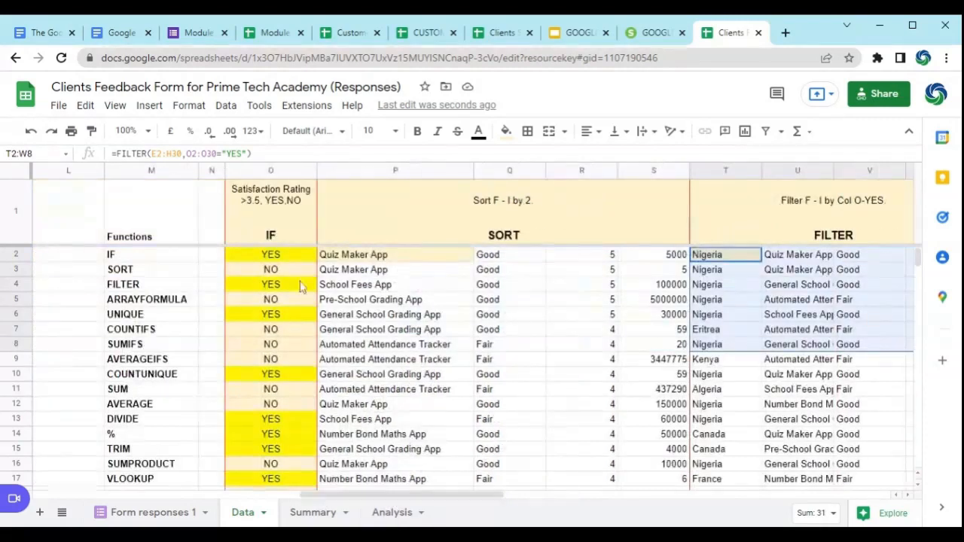
click(293, 258)
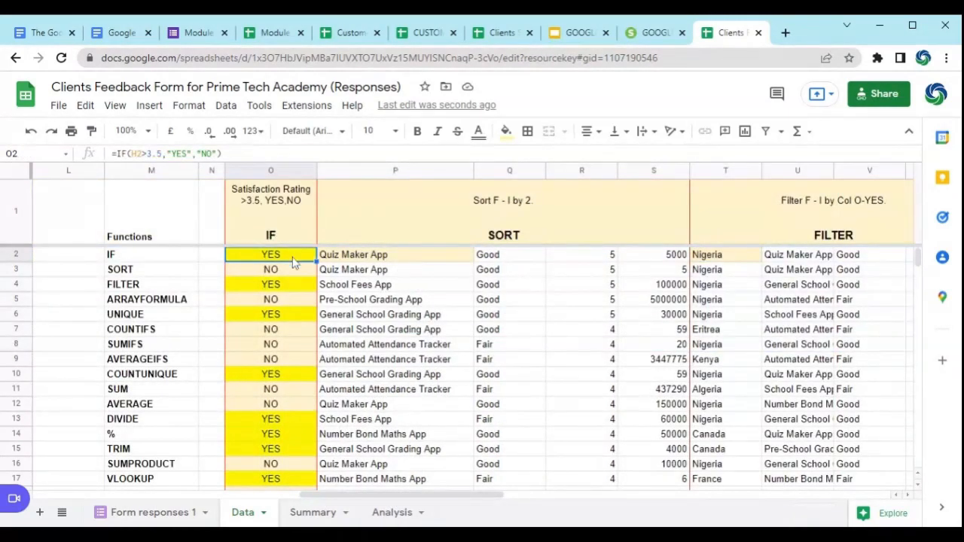
drag(360, 495, 413, 496)
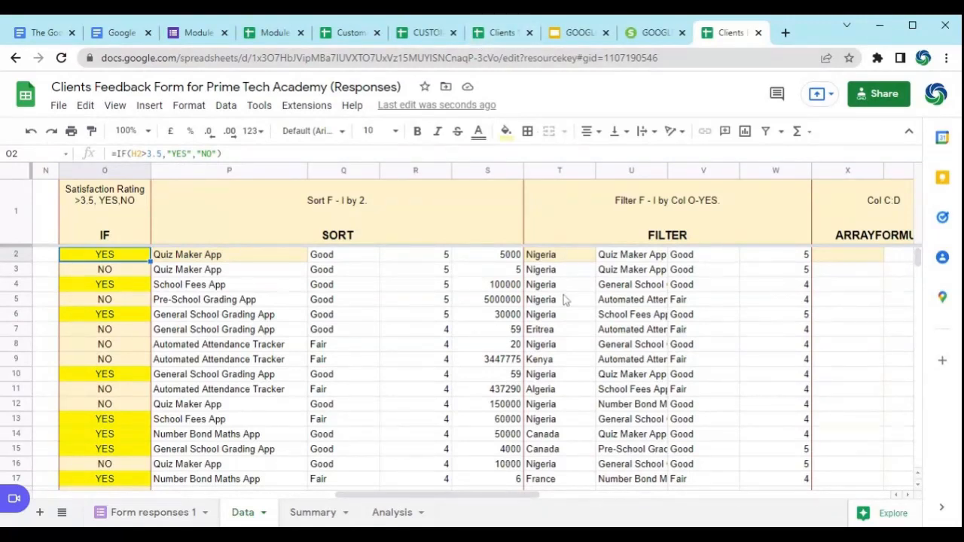
click(571, 258)
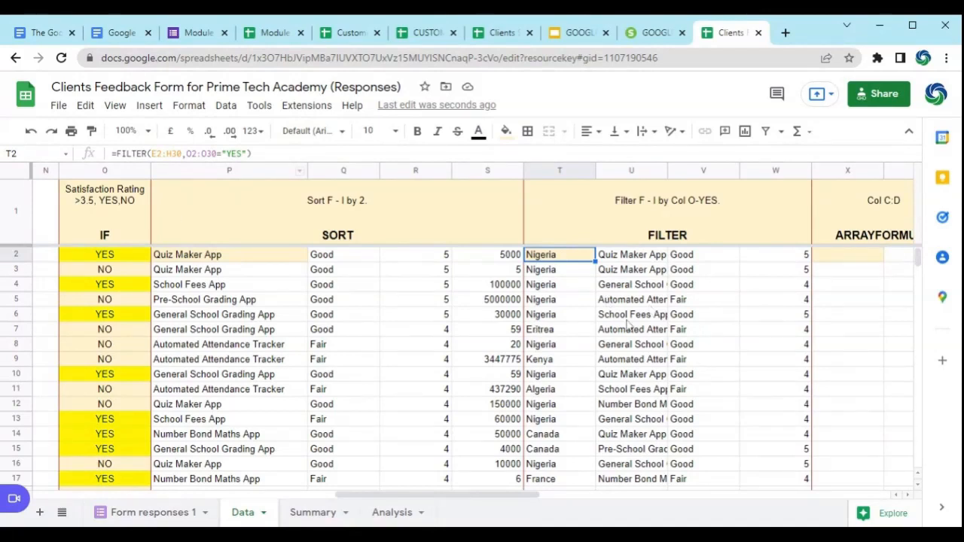
key(Right)
key(Right)
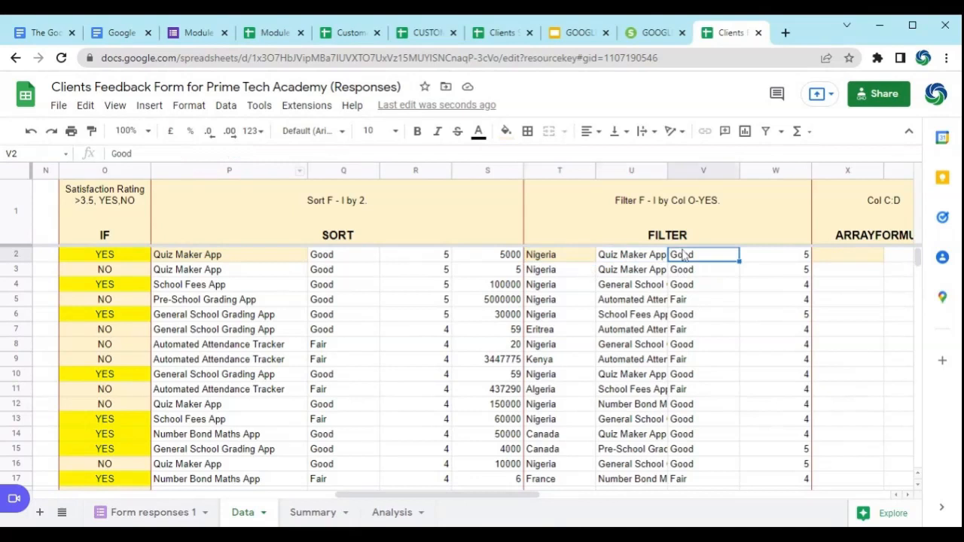
Step: Change the FILTER condition in T2 from "YES" to "NO" and apply the formula
click(559, 255)
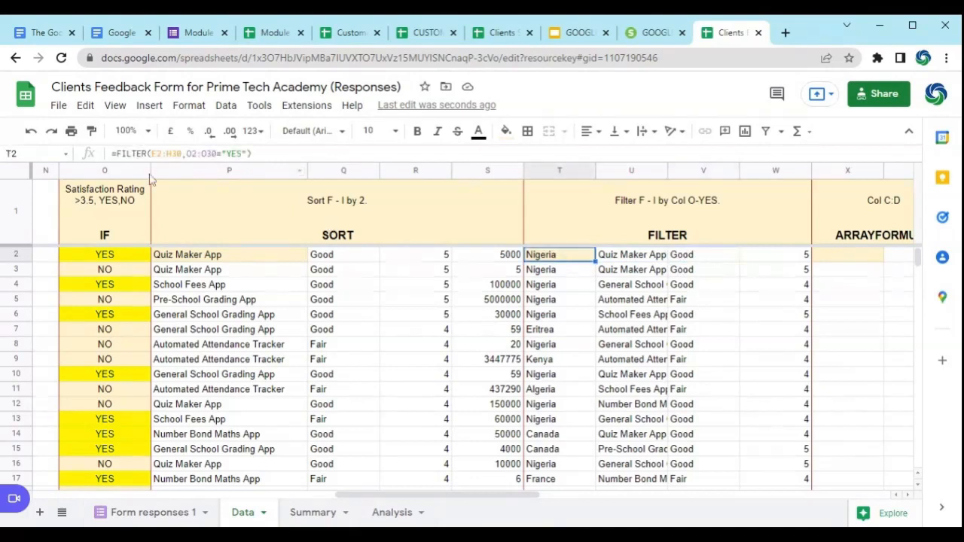
click(246, 153)
key(BackSpace)
key(BackSpace)
key(BackSpace)
text(NO)
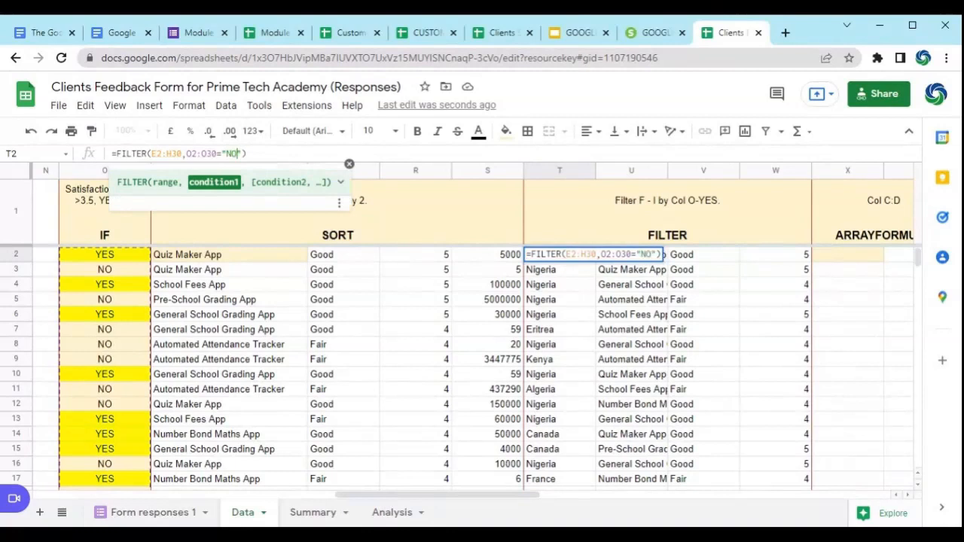
key(Return)
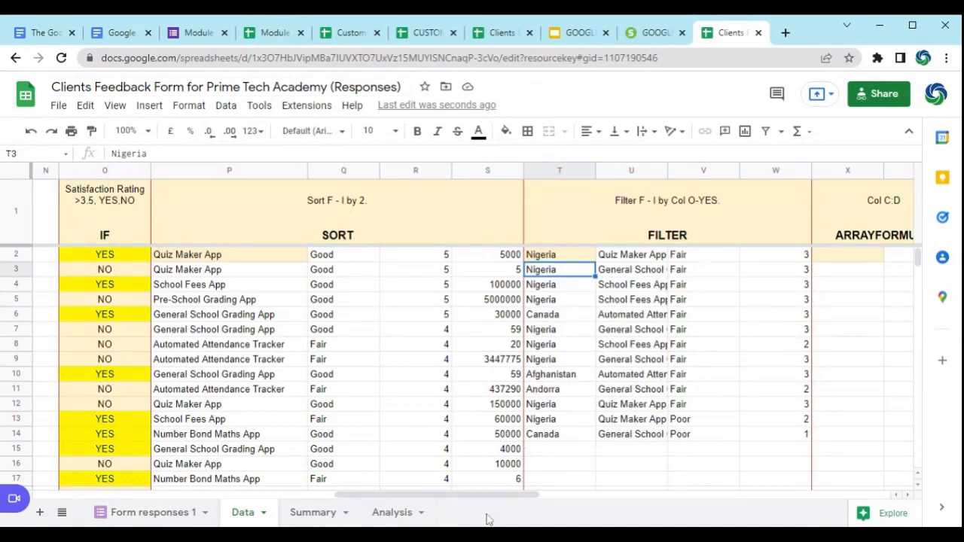
Step: Enter =ARRAYFORMULA(F2:G30) in cell X2 to reproduce the favourite product and quality columns, and select X2 to check the formula
drag(379, 496, 455, 501)
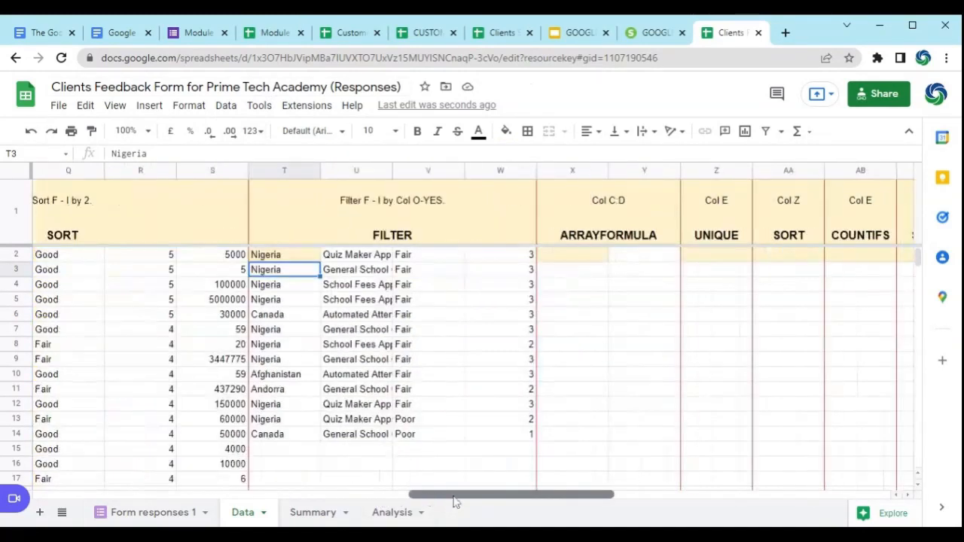
click(573, 256)
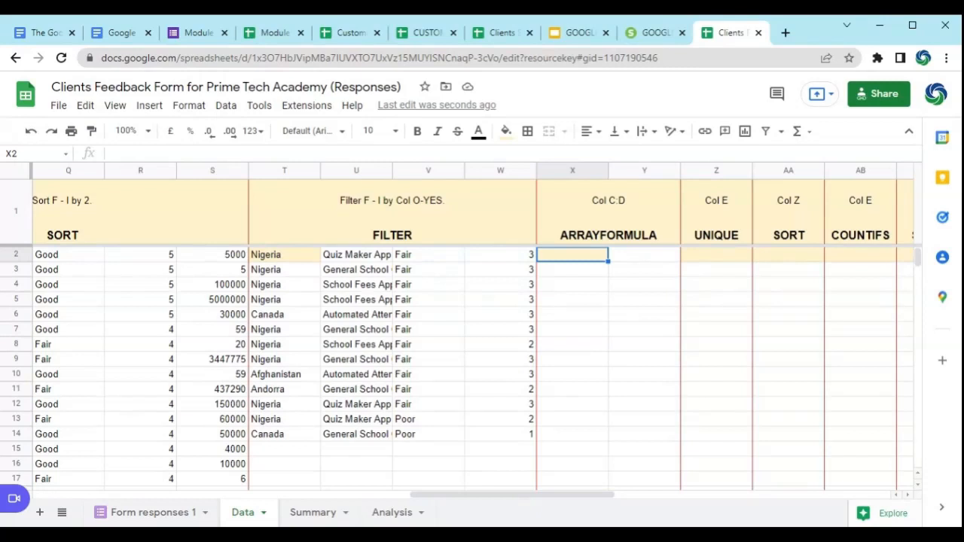
text(=)
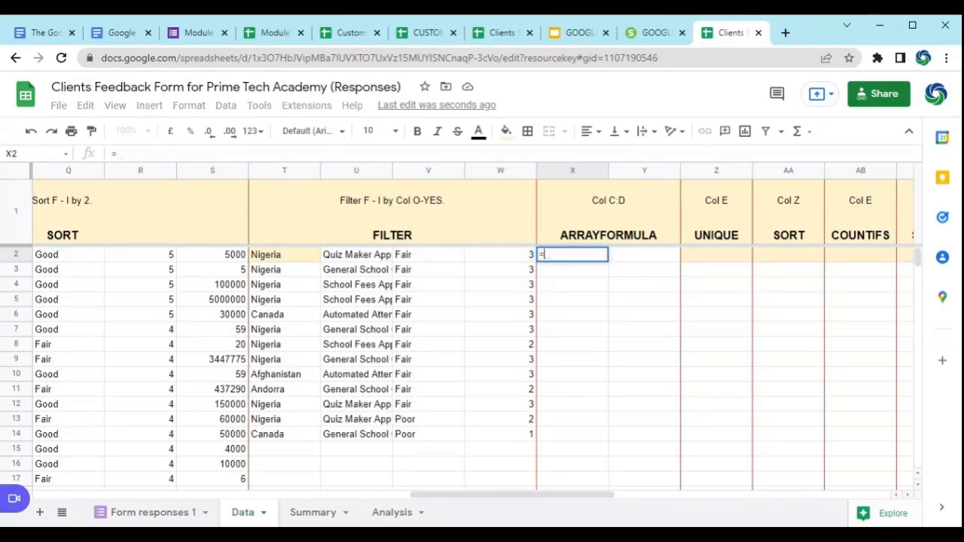
text(ARRA)
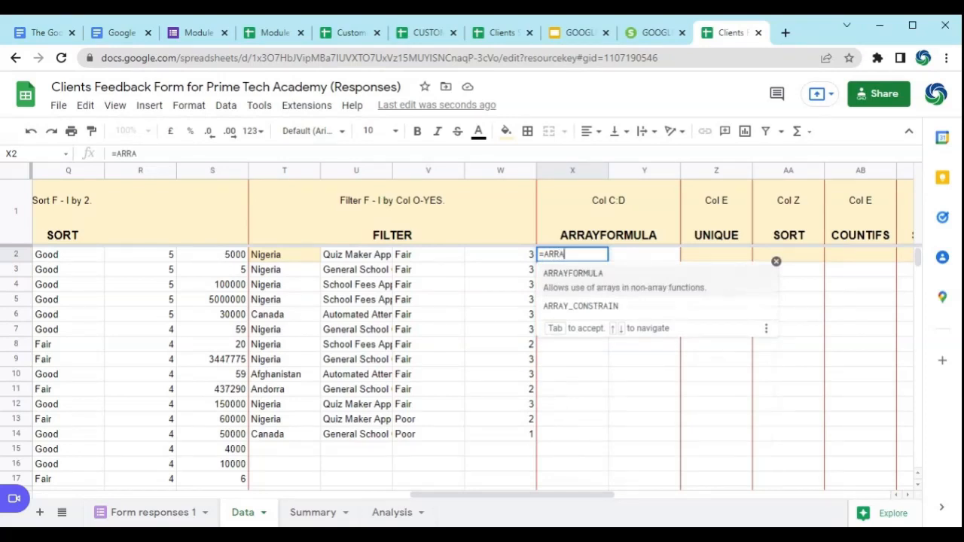
click(609, 273)
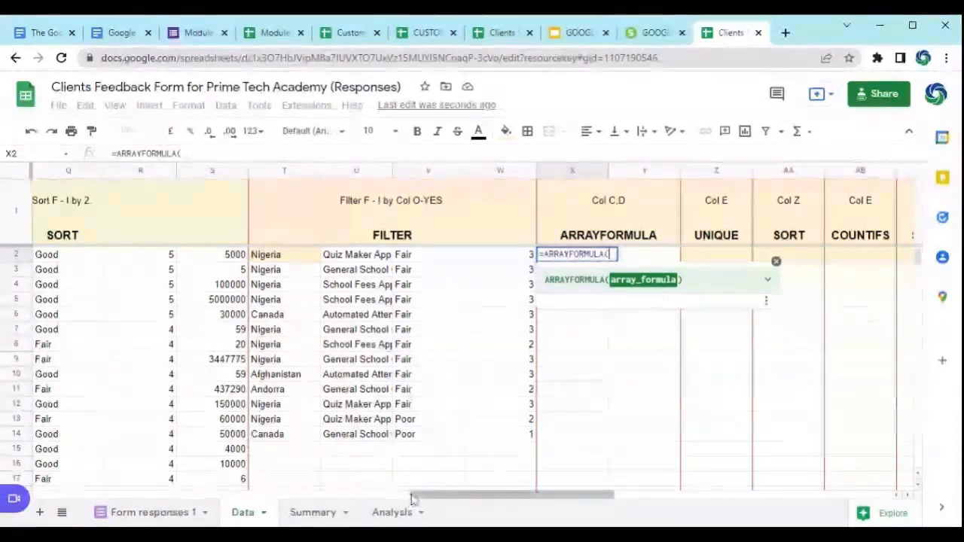
drag(412, 499, 177, 498)
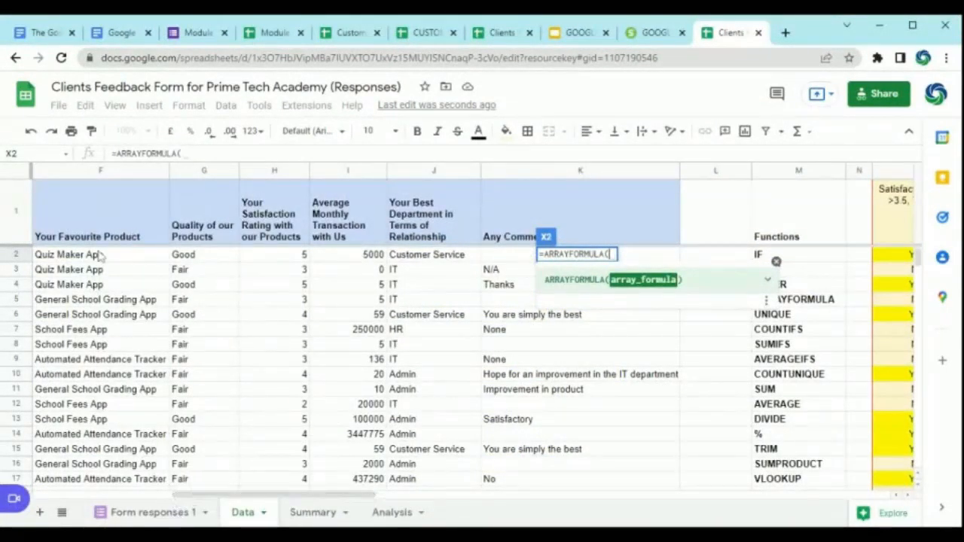
drag(98, 256, 199, 488)
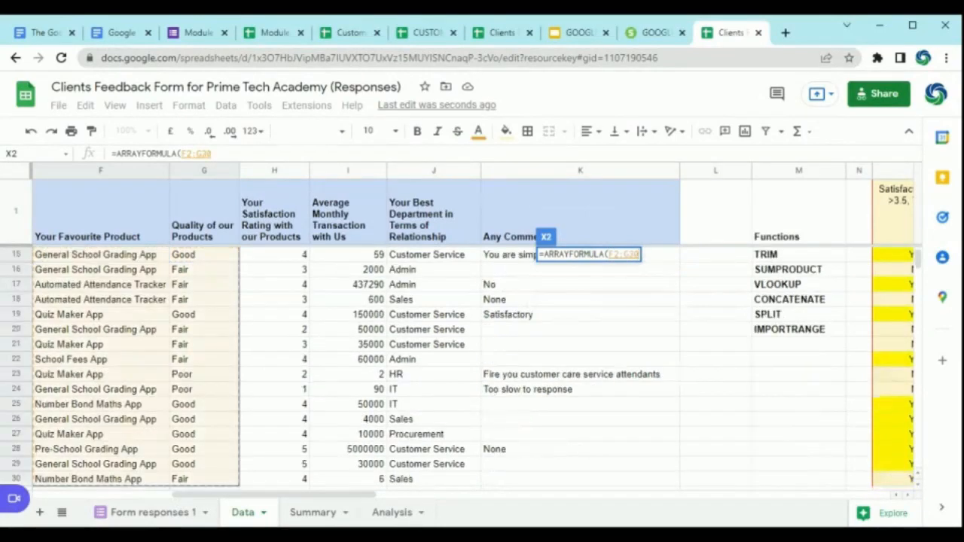
click(246, 154)
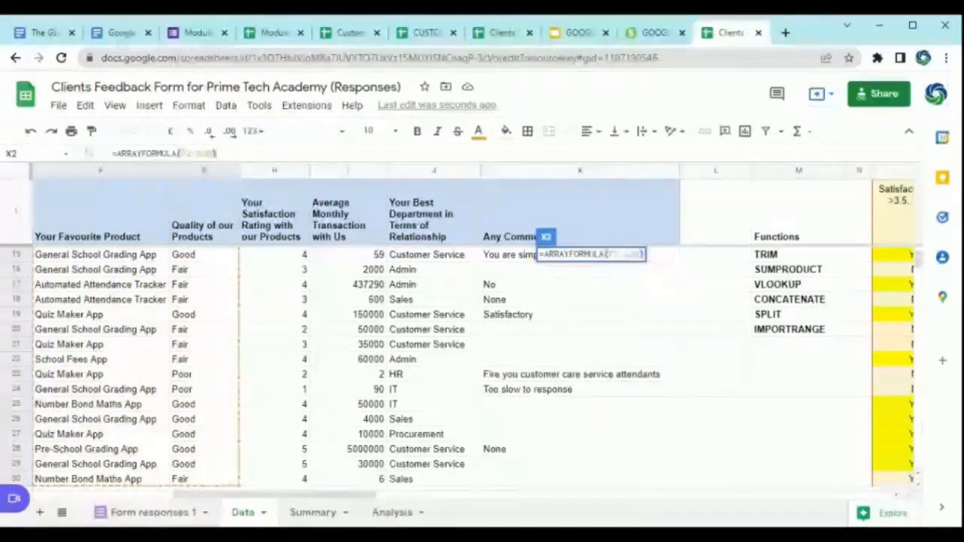
key(Return)
drag(355, 501, 455, 499)
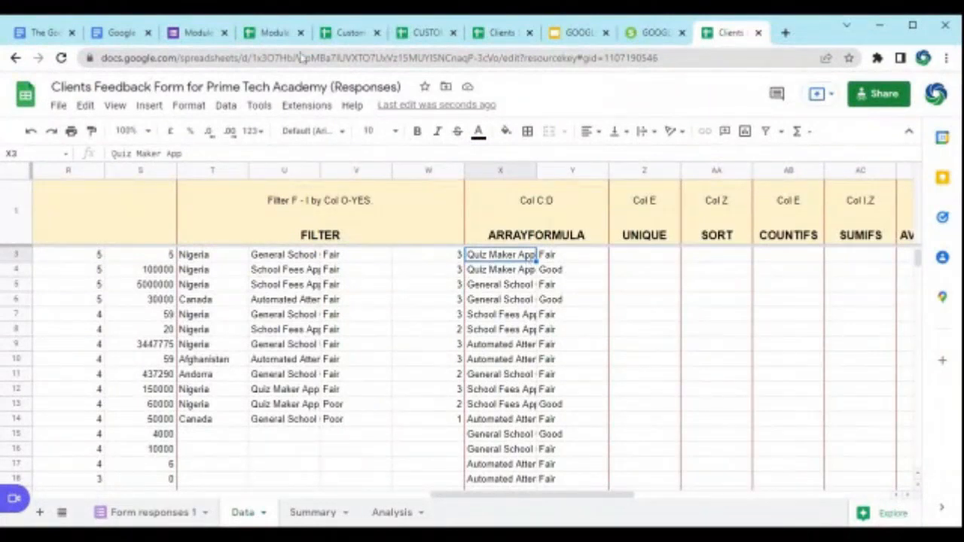
scroll(501, 282, up, 1)
click(509, 260)
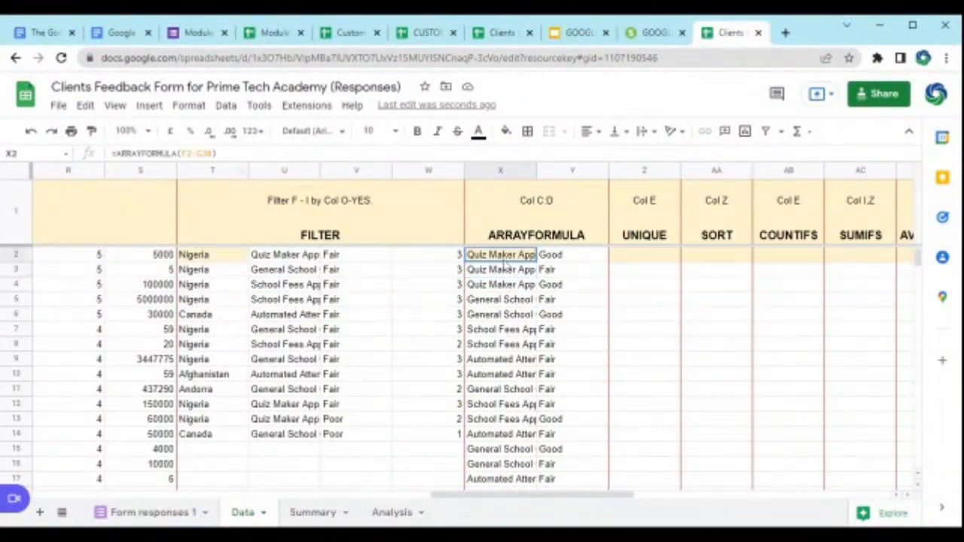
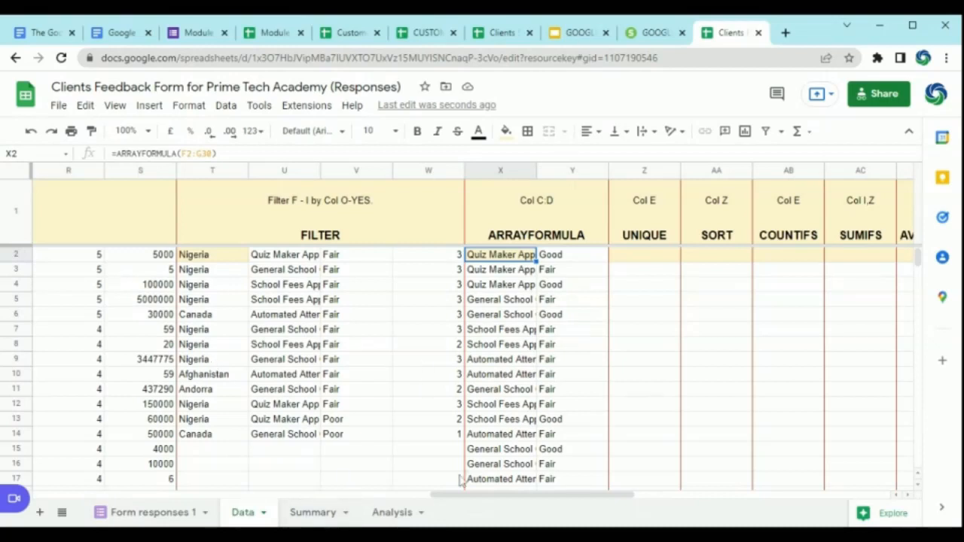
Step: Enter =UNIQUE(E2:E30) in cell Z2 to list each country from the Country column once
click(639, 258)
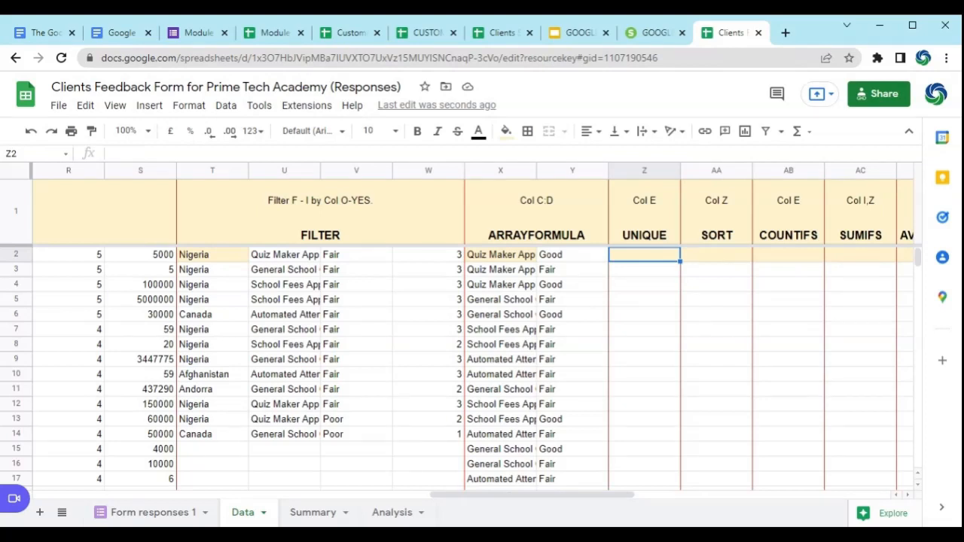
text(=)
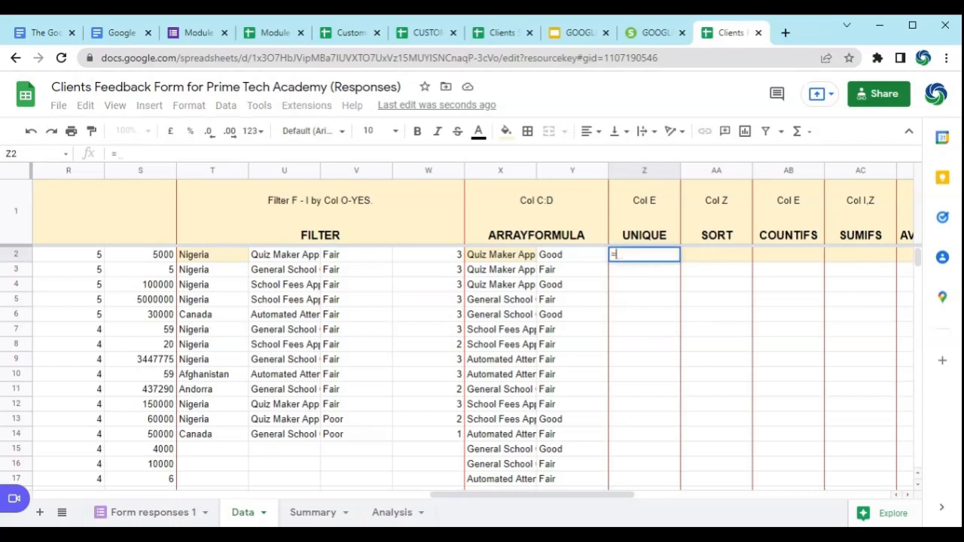
text(UNI)
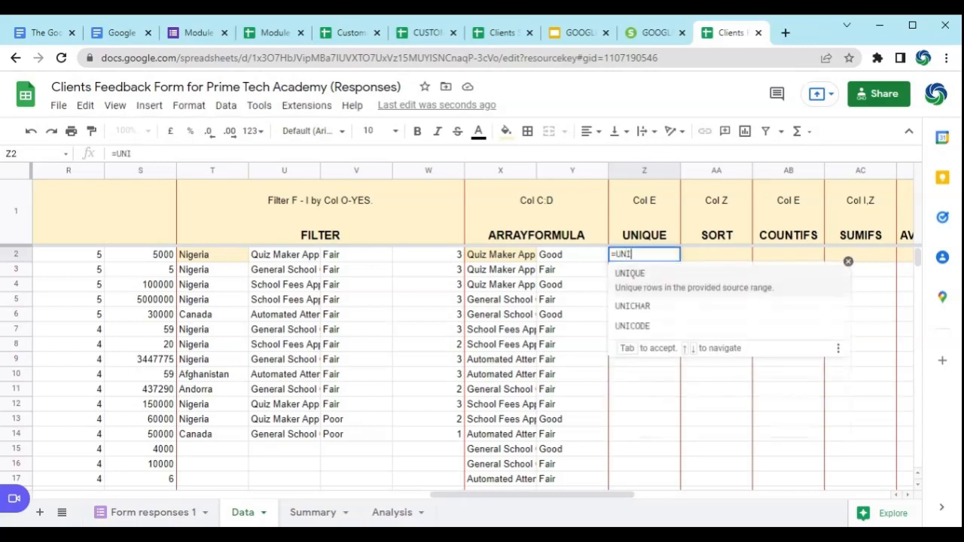
text(QUE)
click(645, 279)
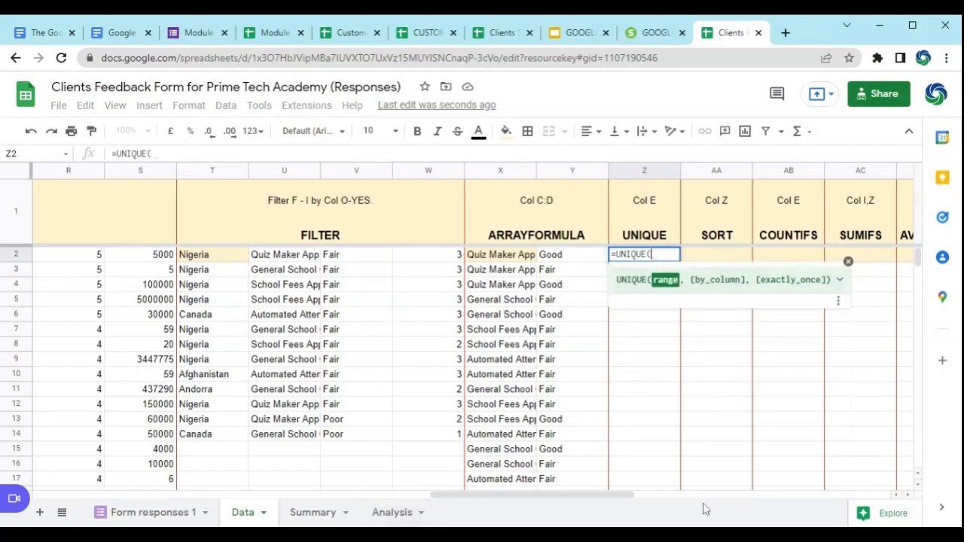
drag(897, 496, 897, 497)
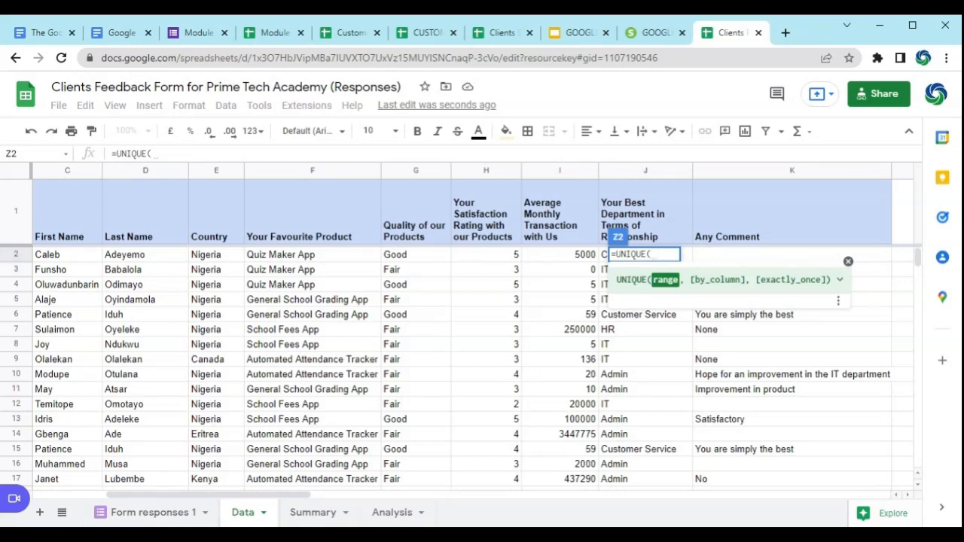
click(224, 256)
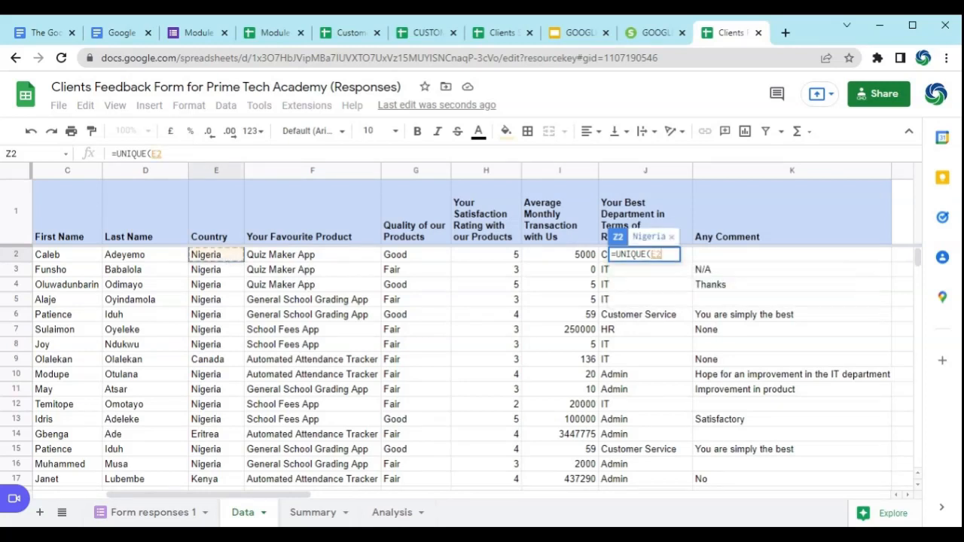
key(ctrl+shift+Down)
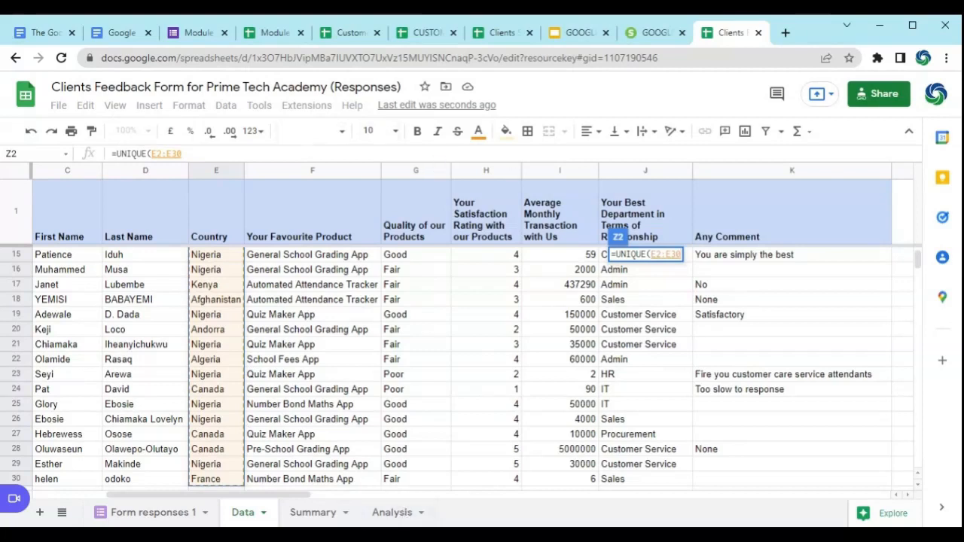
text())
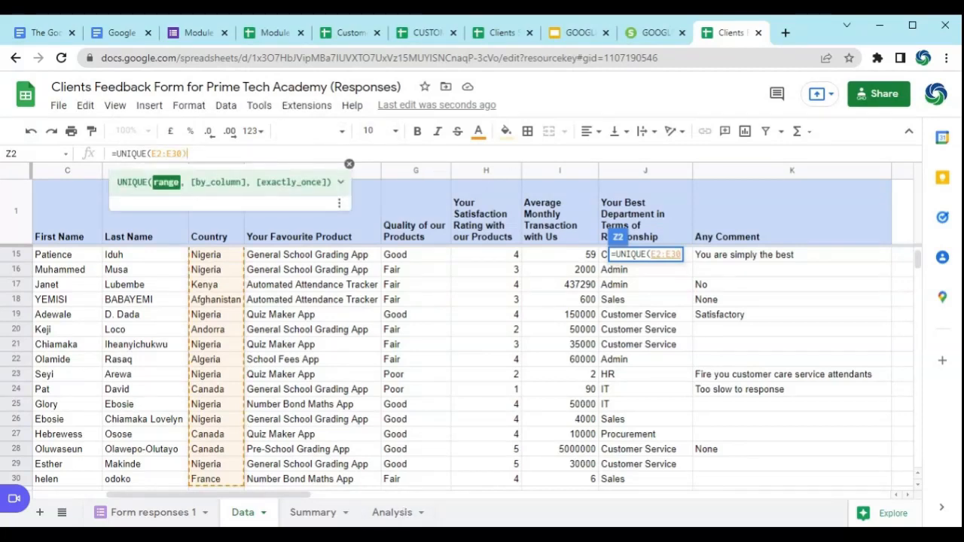
key(BackSpace)
text())
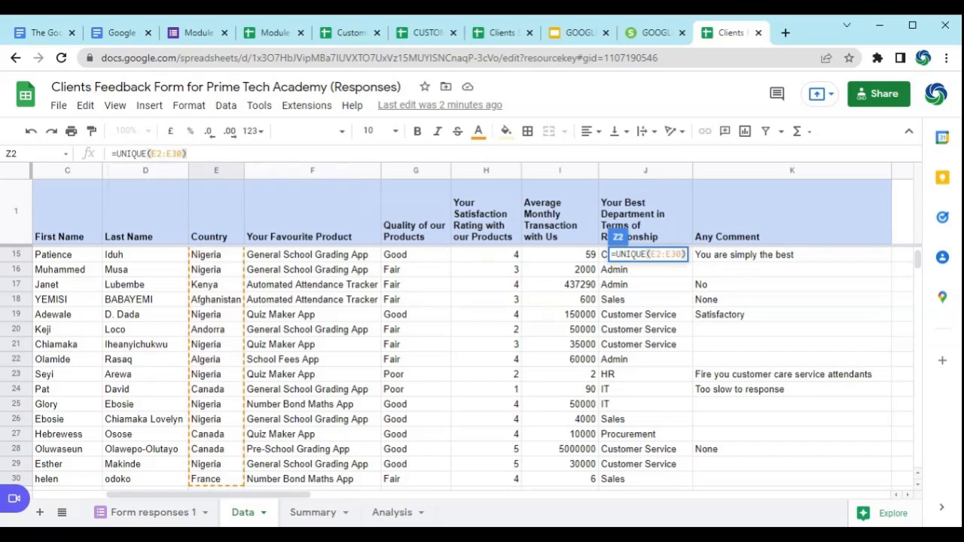
key(Return)
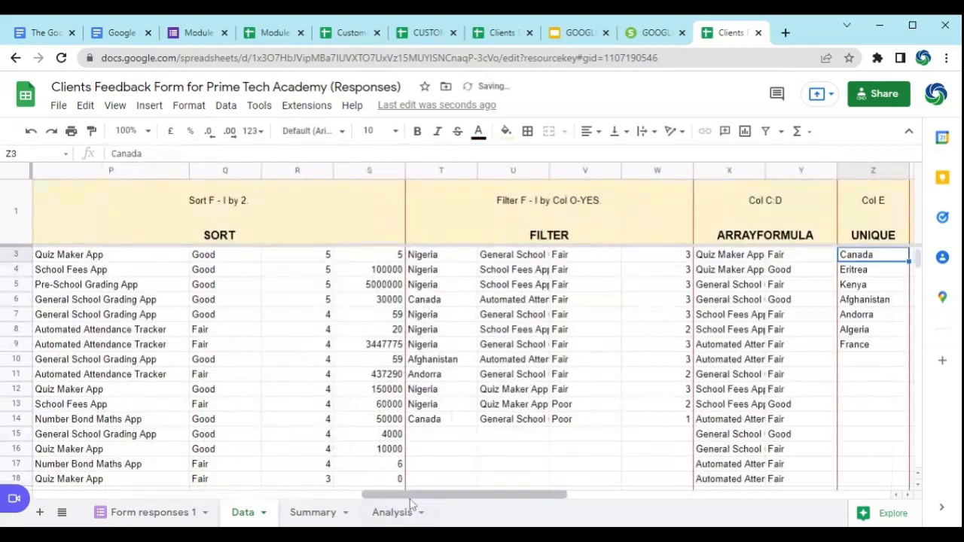
Step: Examine the unique countries in Z2:Z9 and the UNIQUE formula in Z2
drag(413, 495, 484, 495)
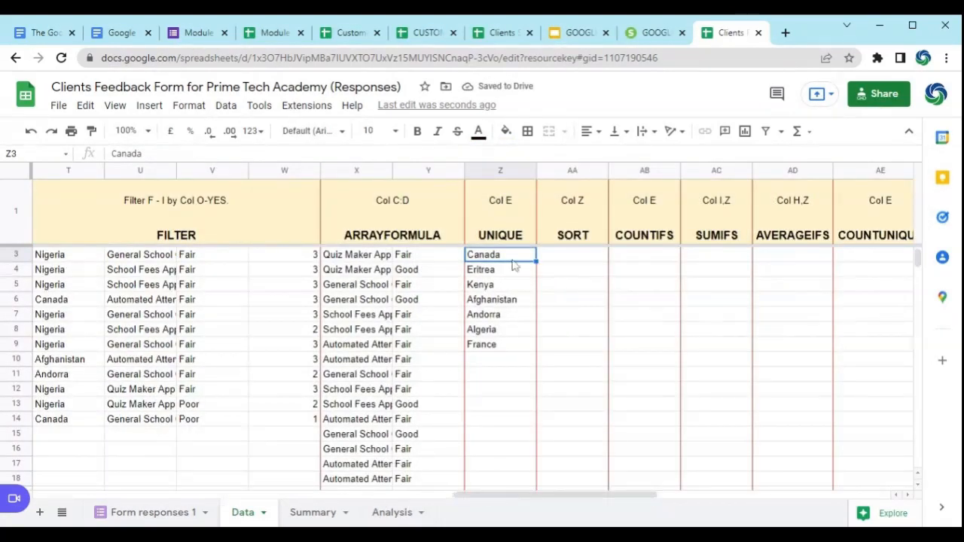
scroll(514, 263, up, 1)
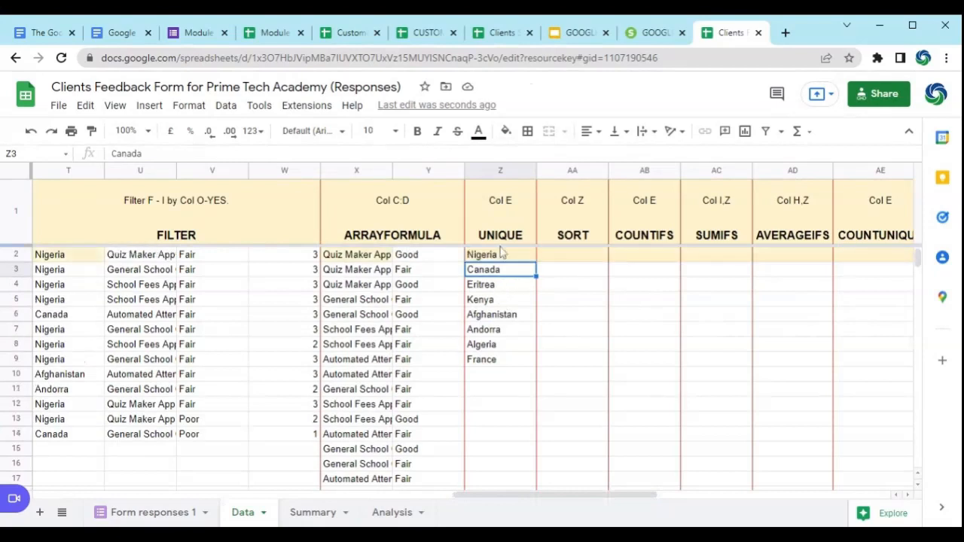
click(512, 256)
drag(512, 256, 511, 364)
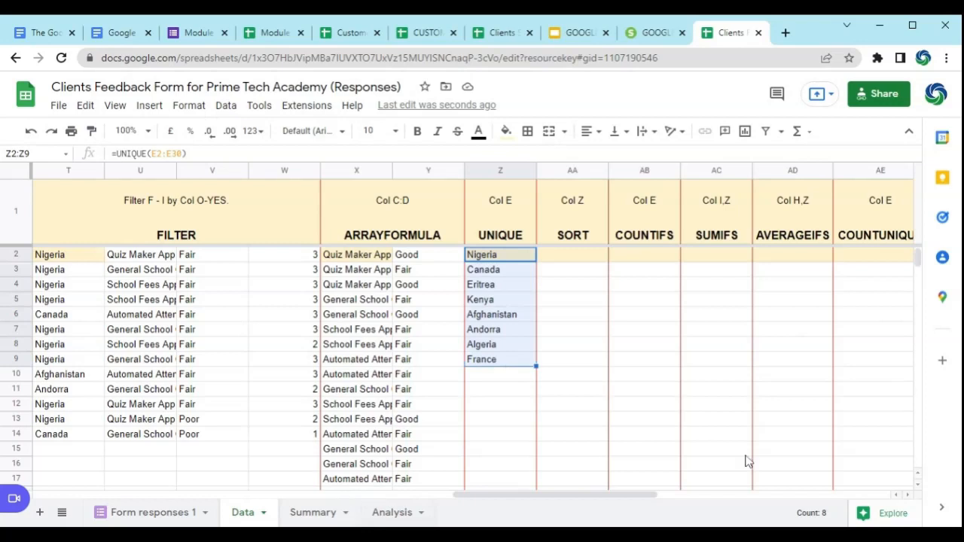
click(494, 406)
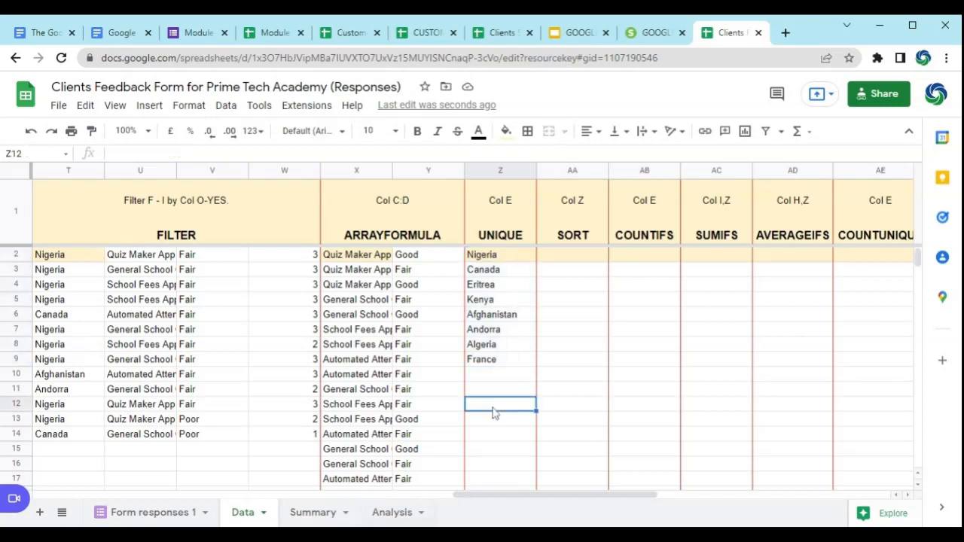
click(516, 254)
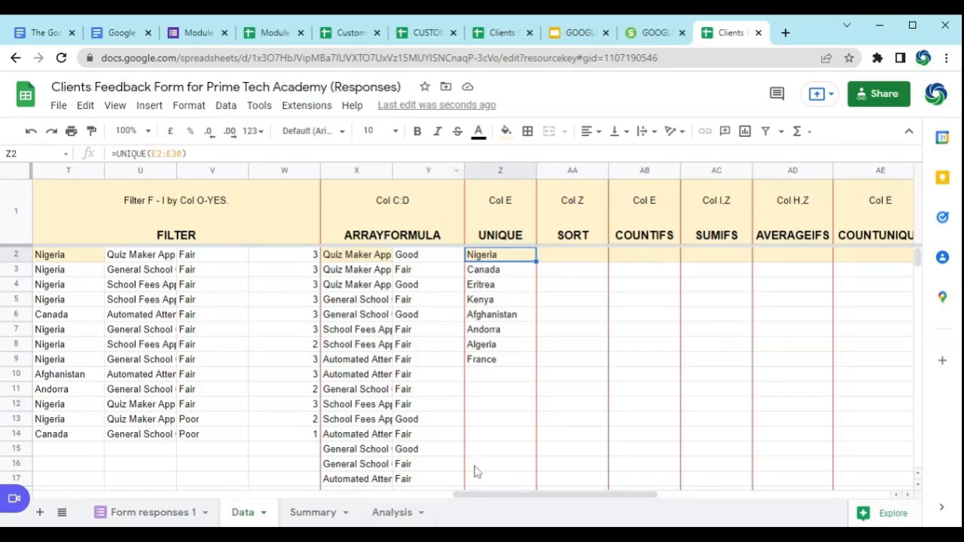
click(896, 496)
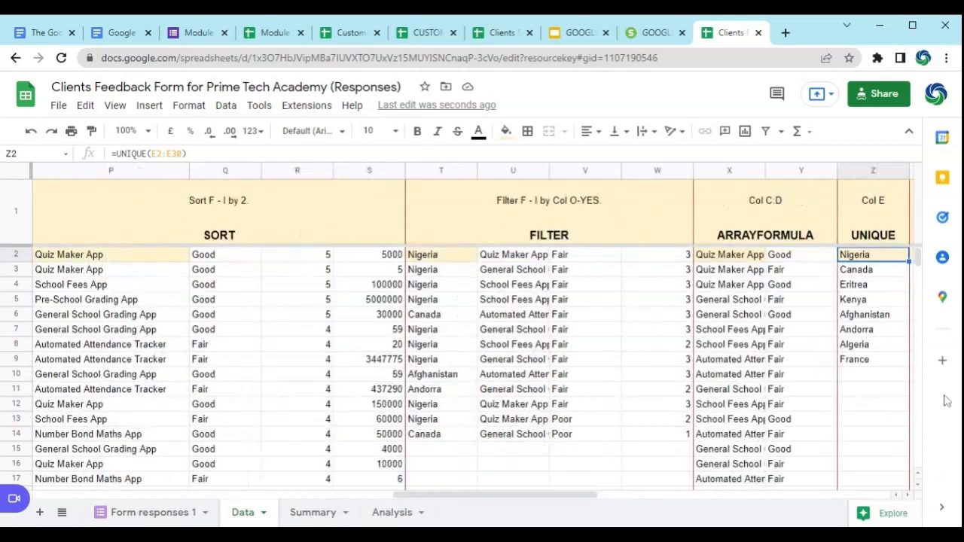
click(908, 495)
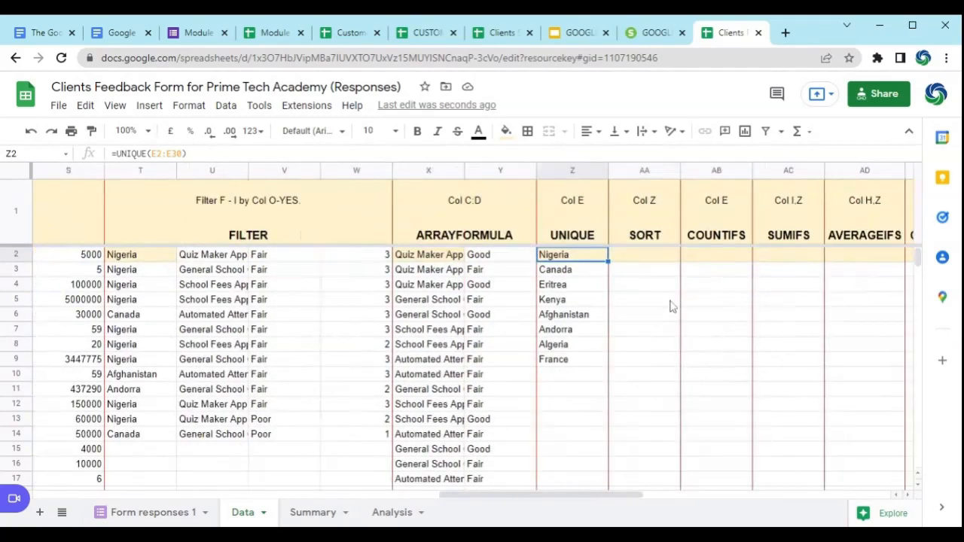
Step: Start a COUNTIFS formula in cell AB2 under the COUNTIFS heading
click(653, 256)
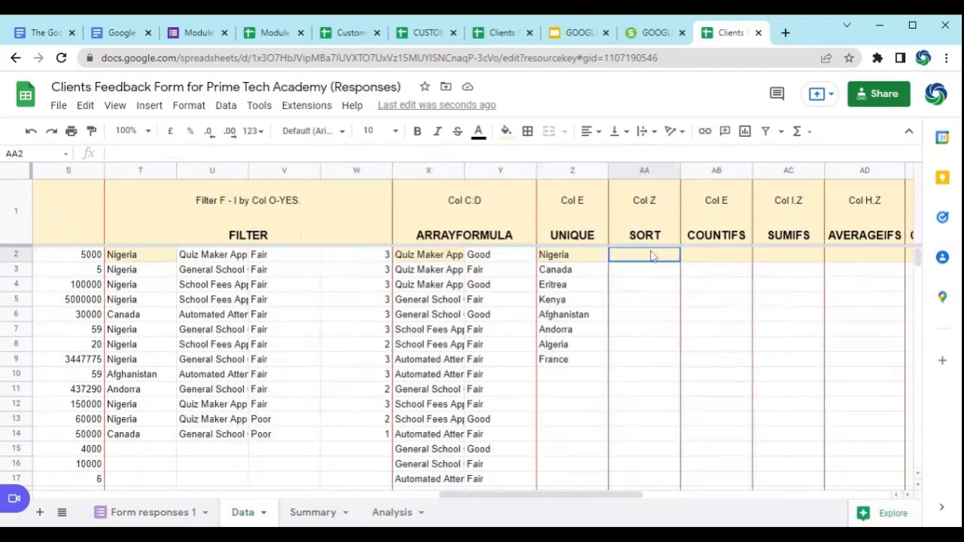
click(706, 259)
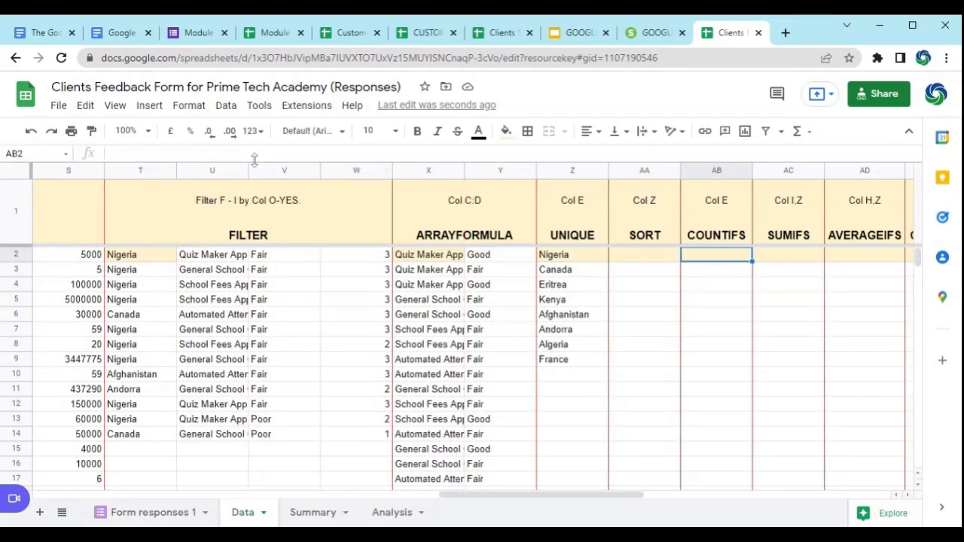
text(=)
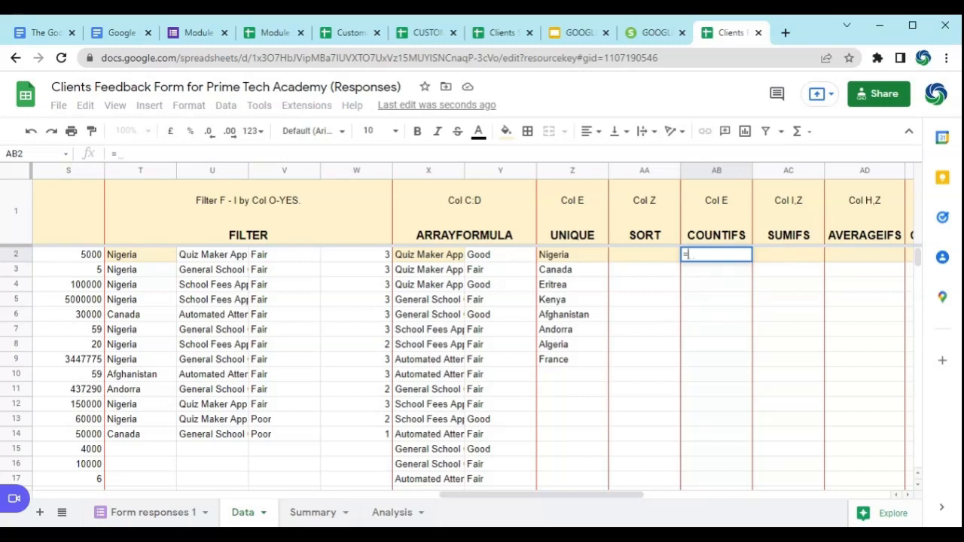
text(COUN)
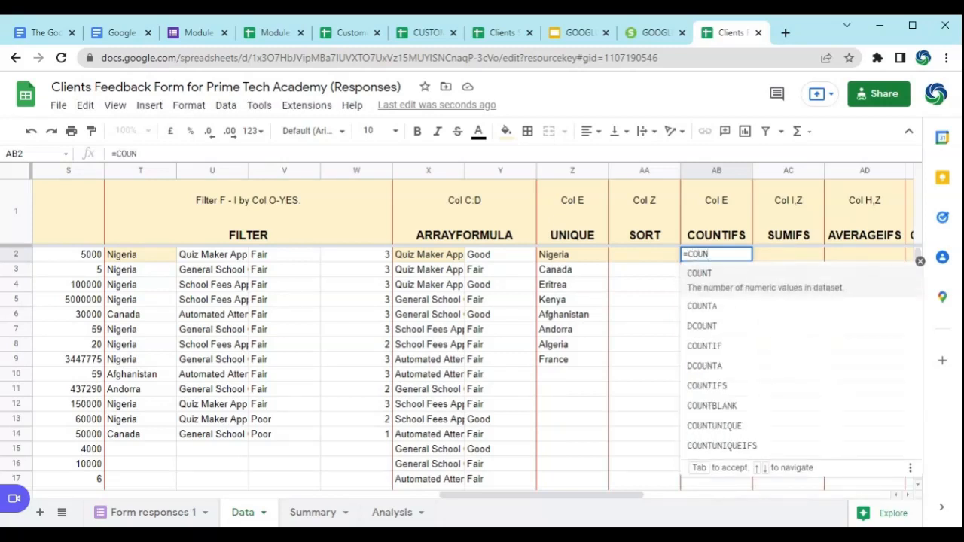
text(TIF)
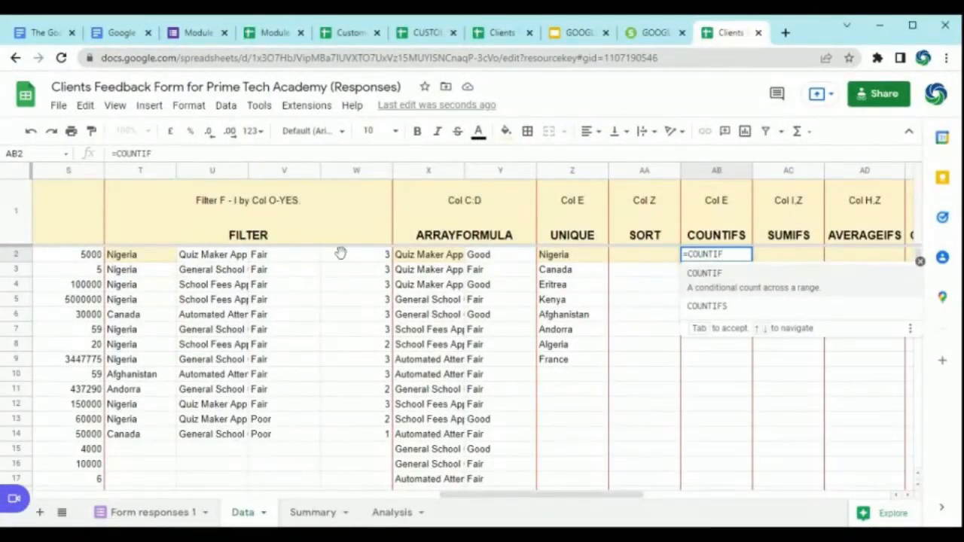
click(717, 307)
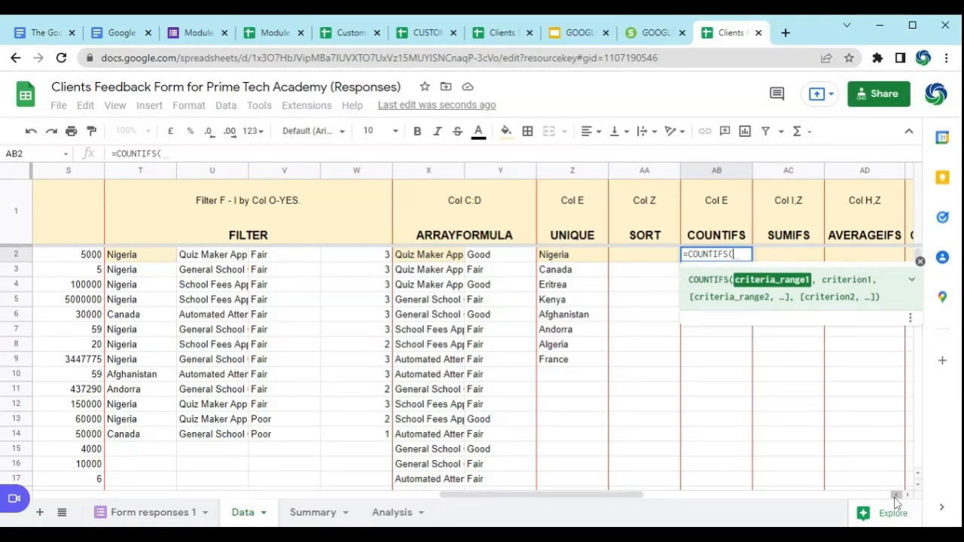
Step: Set the first COUNTIFS criteria range to the favourite product cells F2:F30
scroll(899, 499, left, 5)
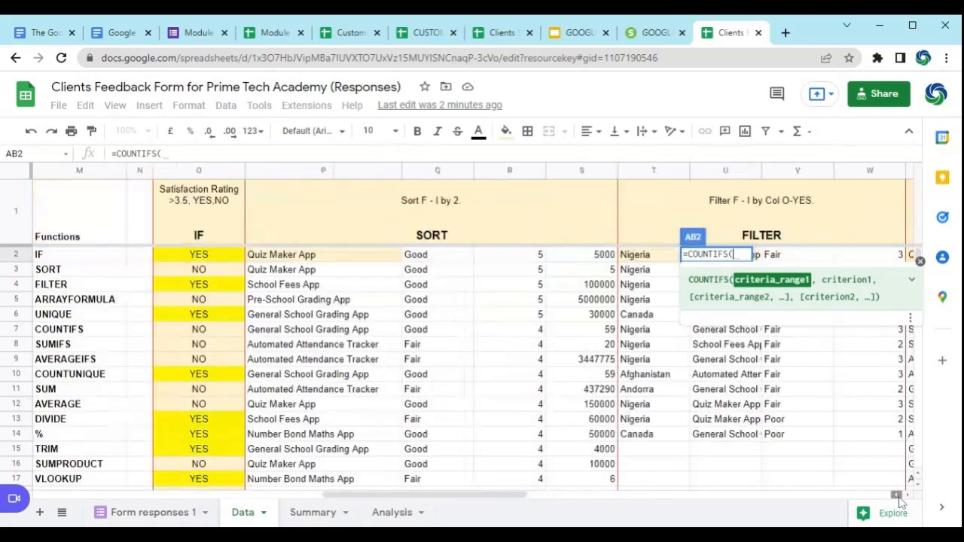
scroll(888, 497, left, 2)
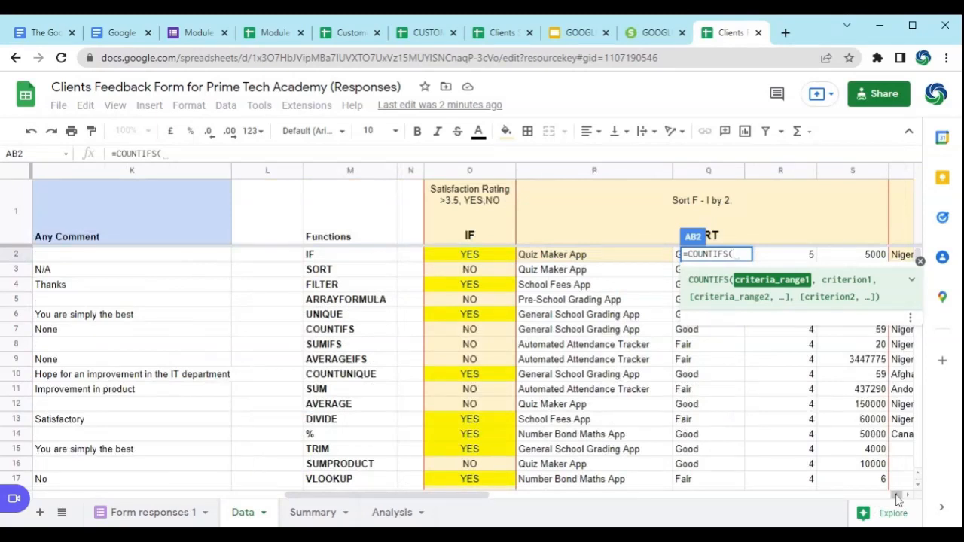
scroll(896, 496, left, 5)
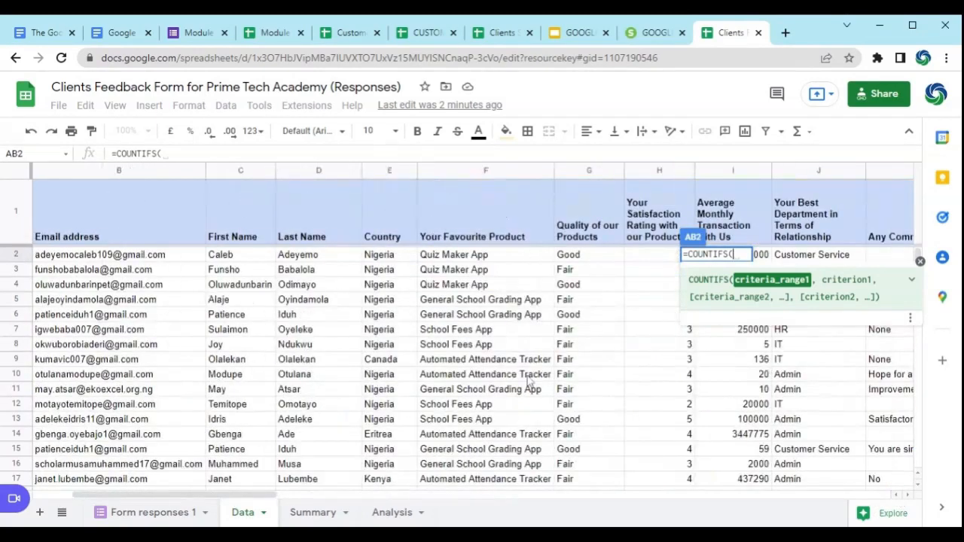
click(490, 258)
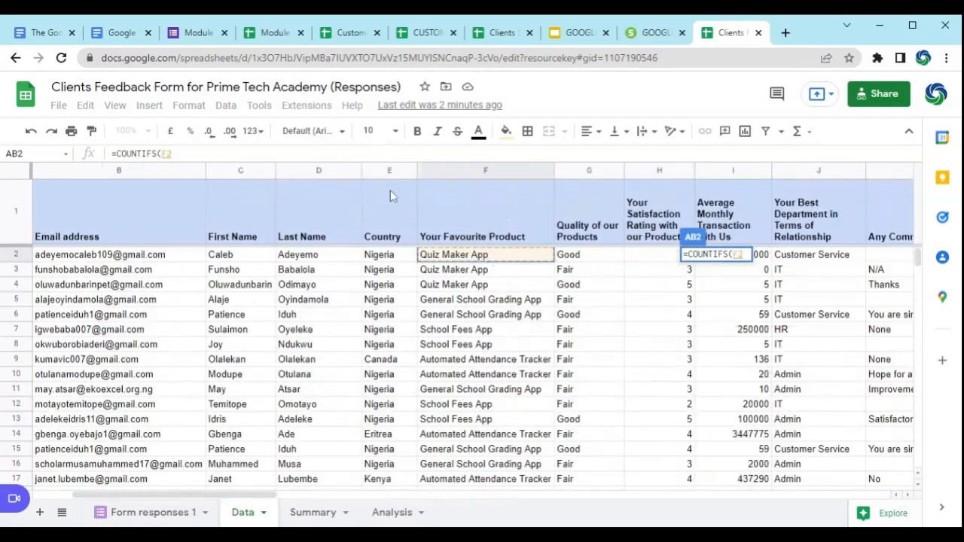
key(ctrl+shift+Down)
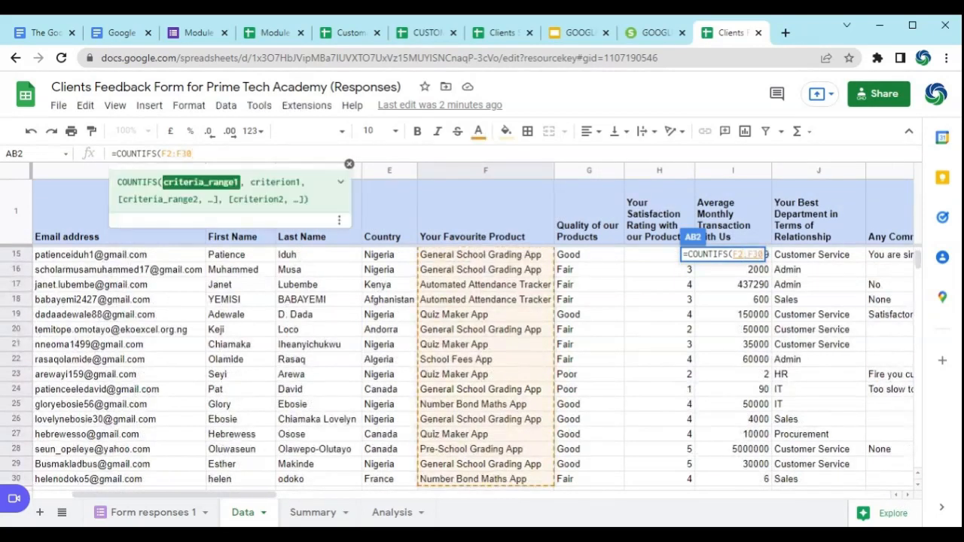
Step: Add "Quiz Maker App" as the first criterion of the COUNTIFS formula
text(,)
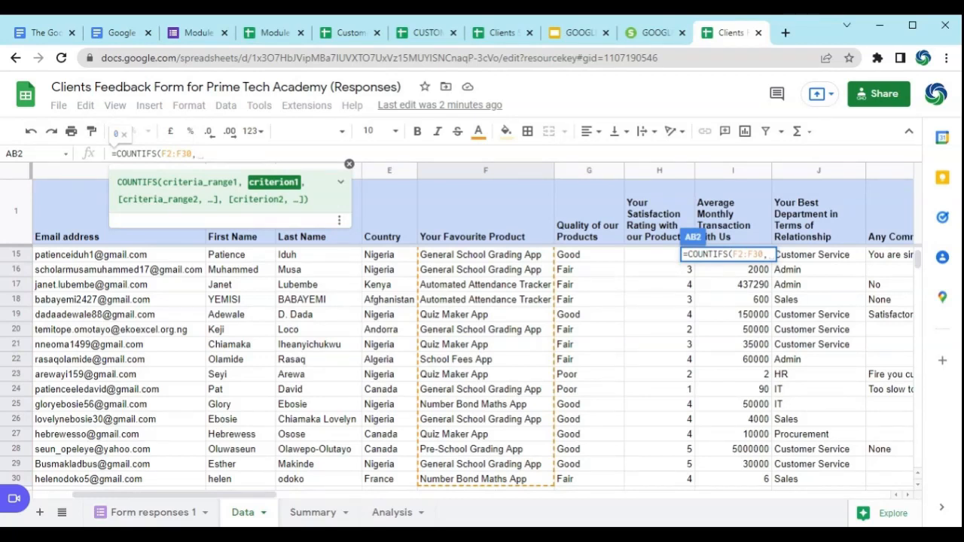
scroll(476, 333, up, 5)
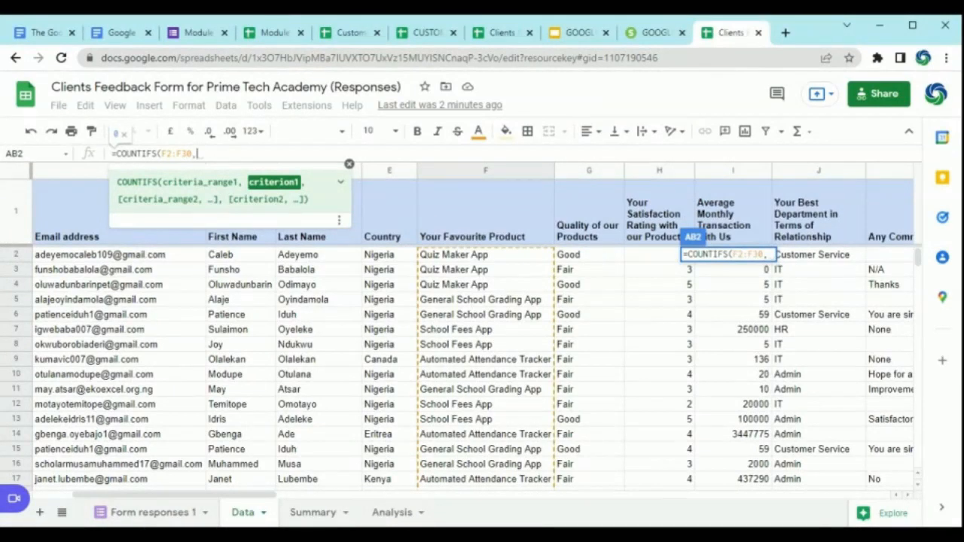
text(")
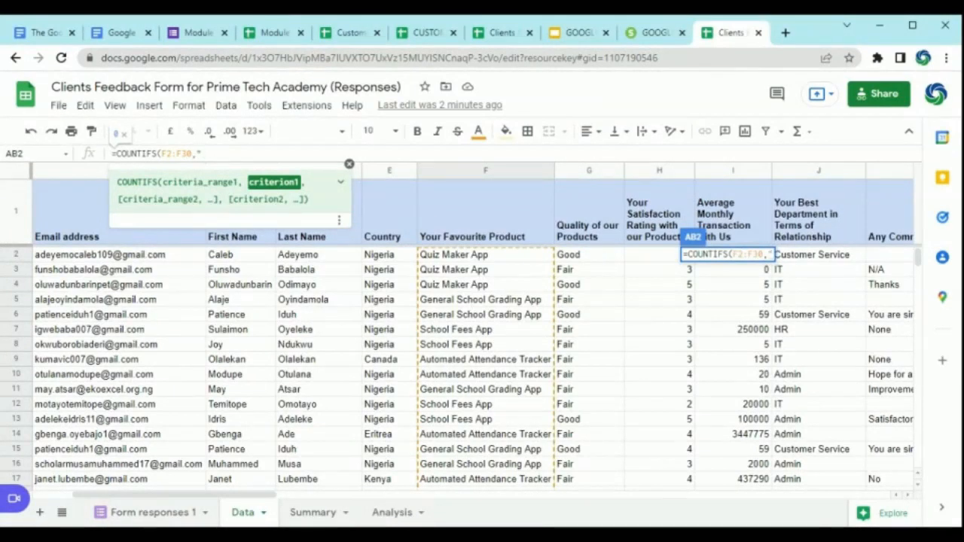
text(Qu)
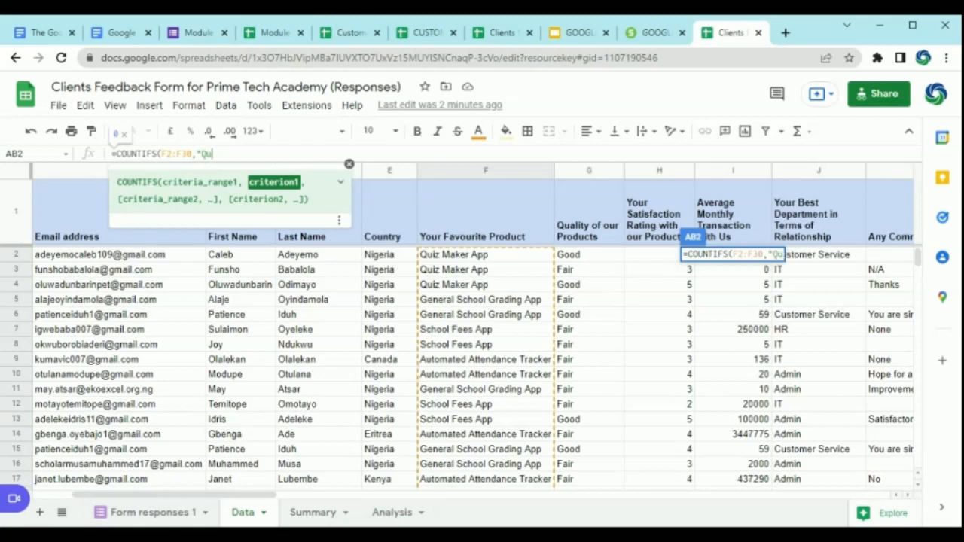
text(iz Maker)
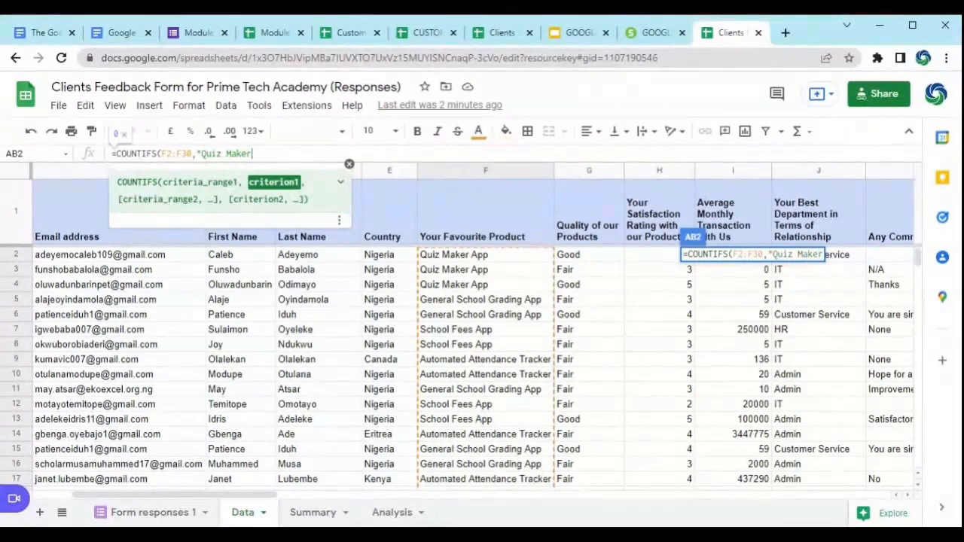
text( App)
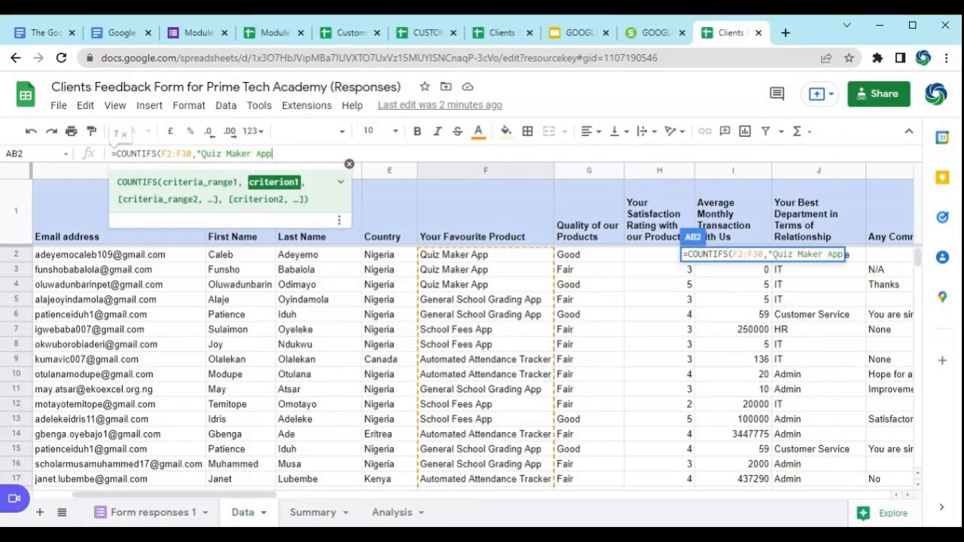
text(")
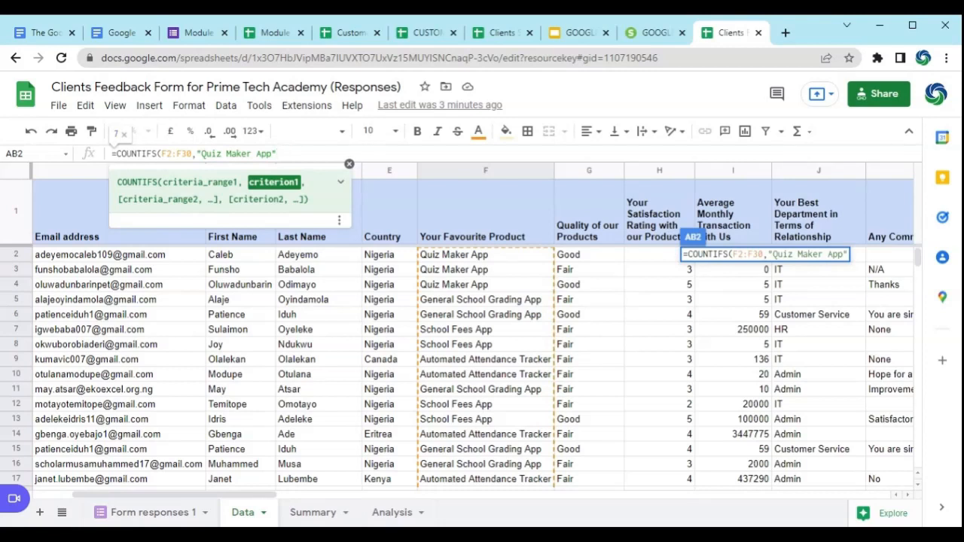
Step: Complete the COUNTIFS formula in AB2, reject the suggested auto-fill, and review the finished formula
text())
key(Return)
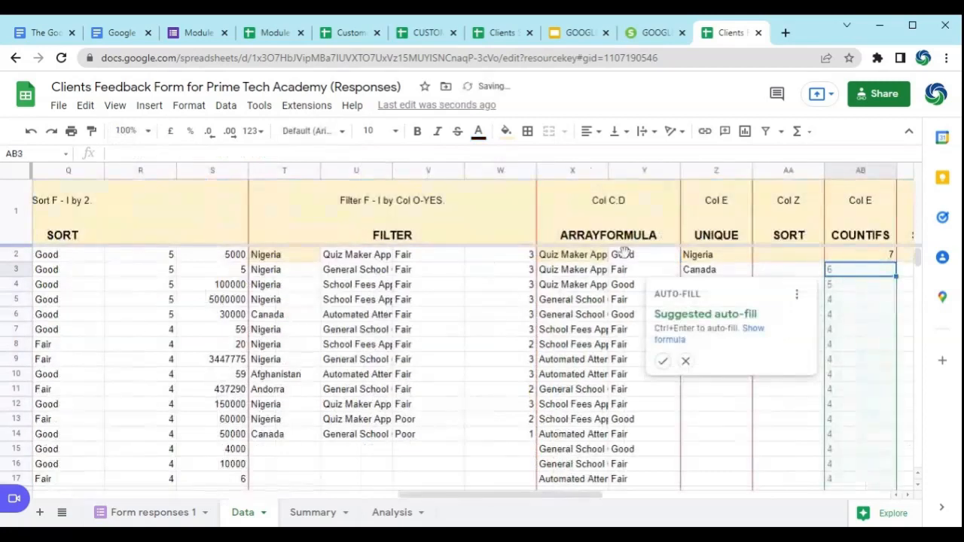
drag(404, 500, 469, 499)
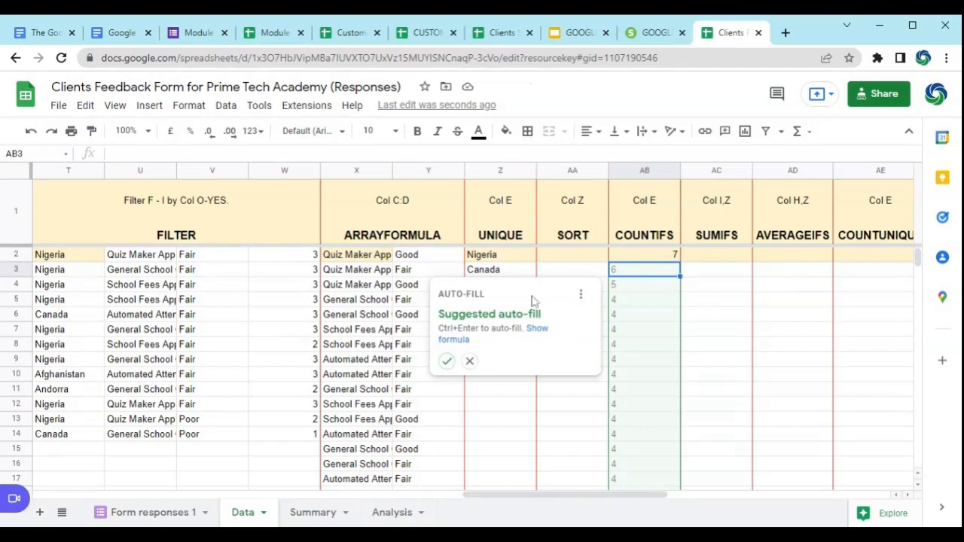
click(469, 360)
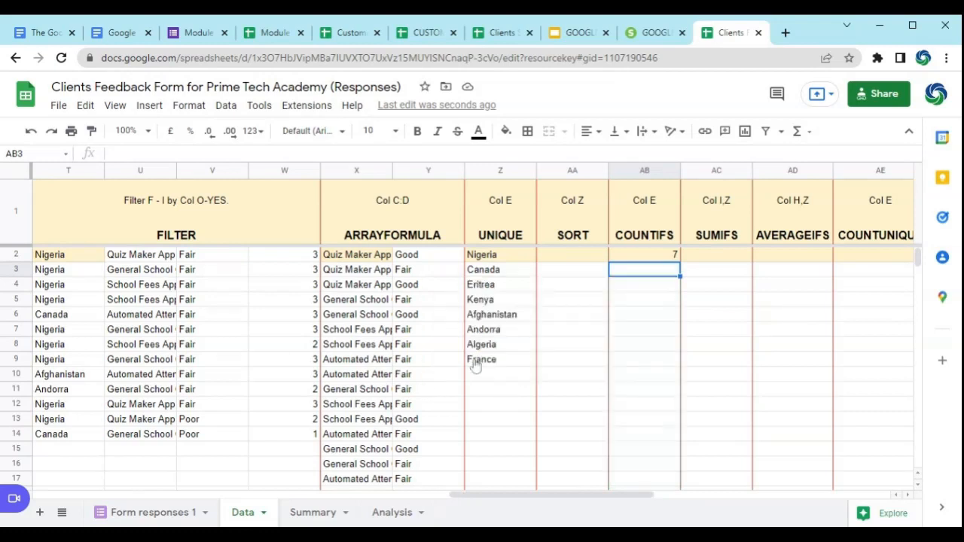
click(652, 257)
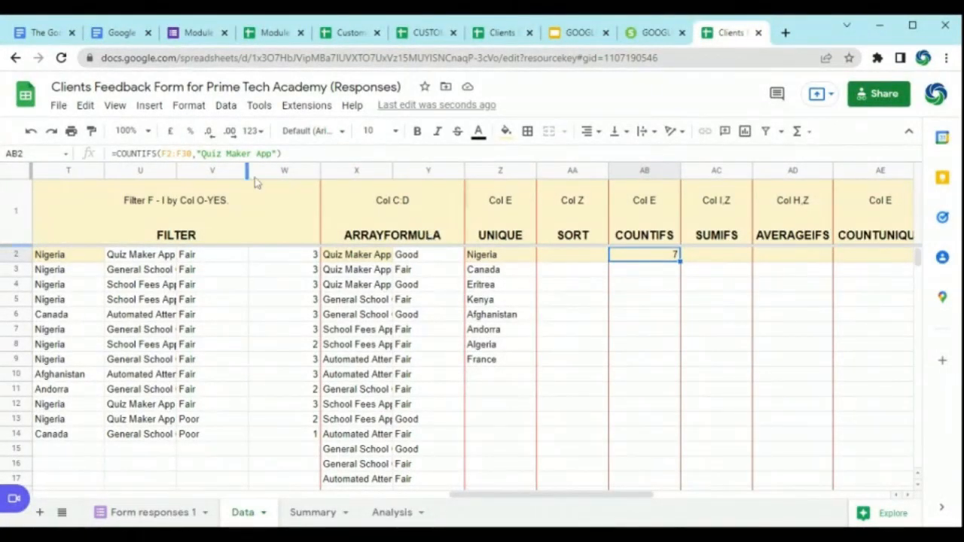
Step: Start a SUMIFS formula in cell AC2 under the SUMIFS heading
click(716, 258)
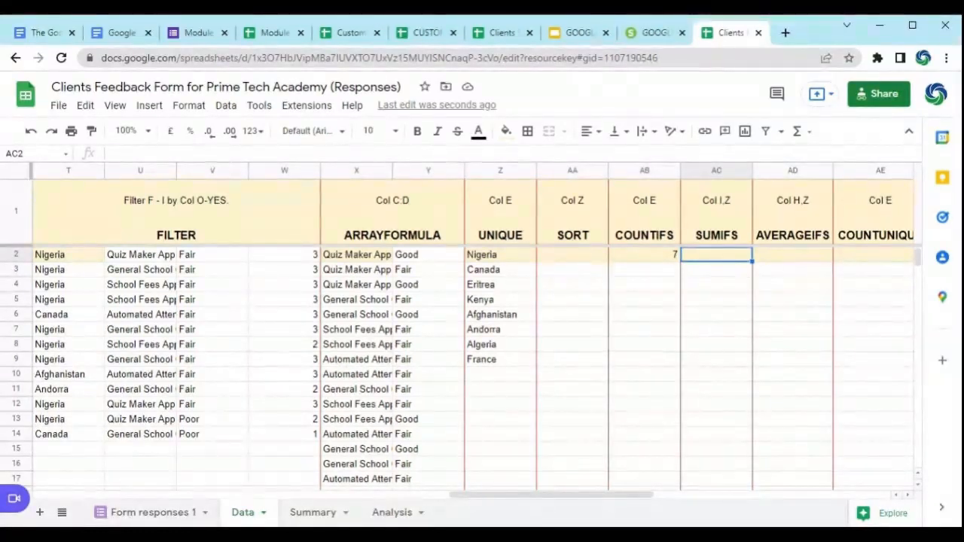
text(=)
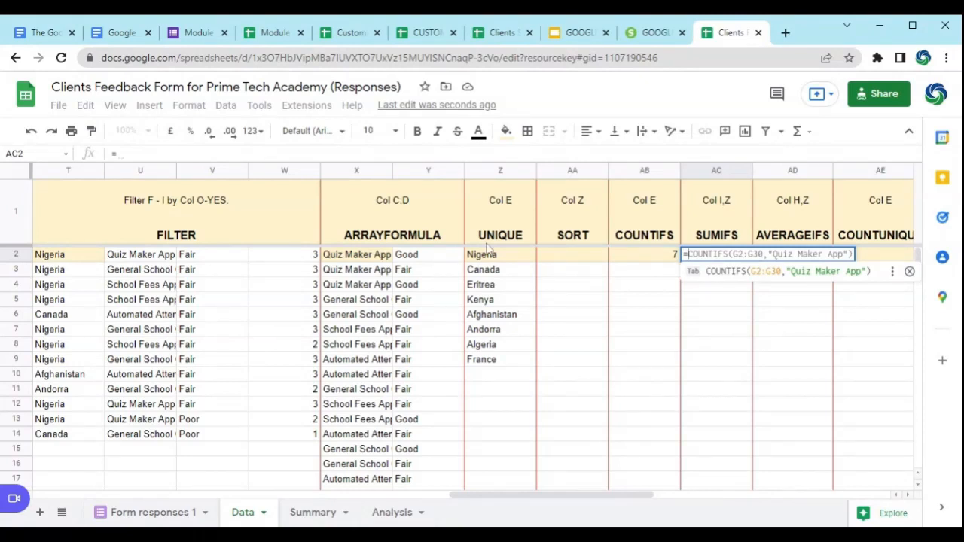
text(SU)
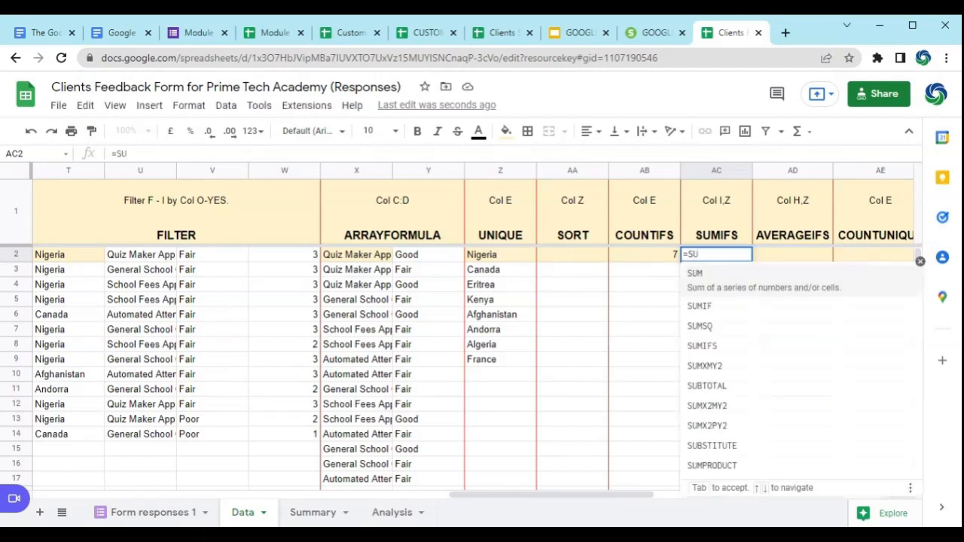
text(M)
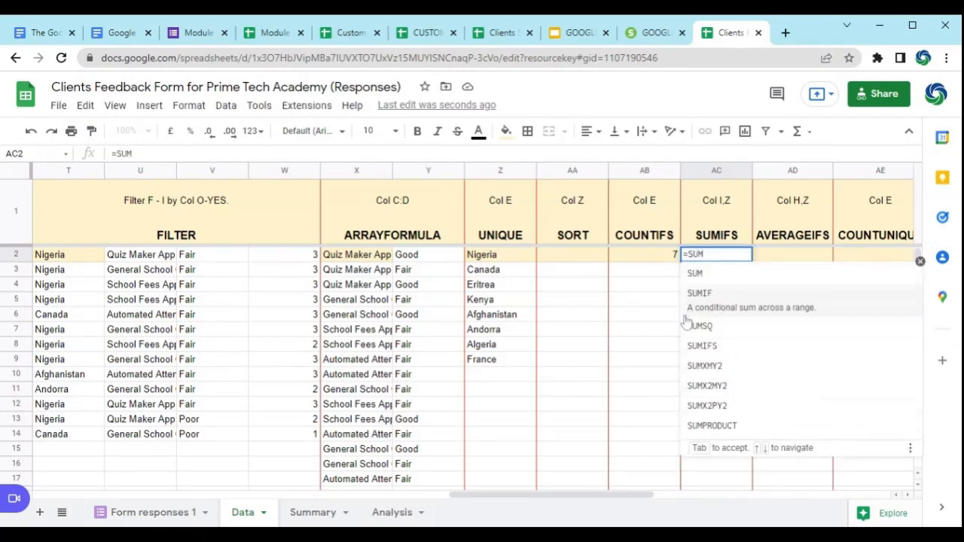
click(722, 352)
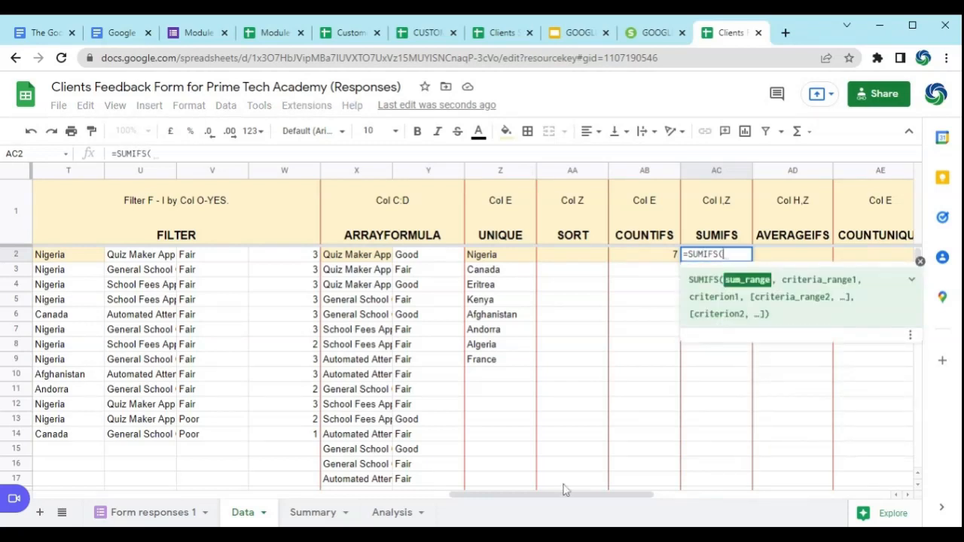
Step: Set the SUMIFS sum range to the average monthly transaction cells I2:I30
click(897, 495)
click(897, 495)
click(897, 495)
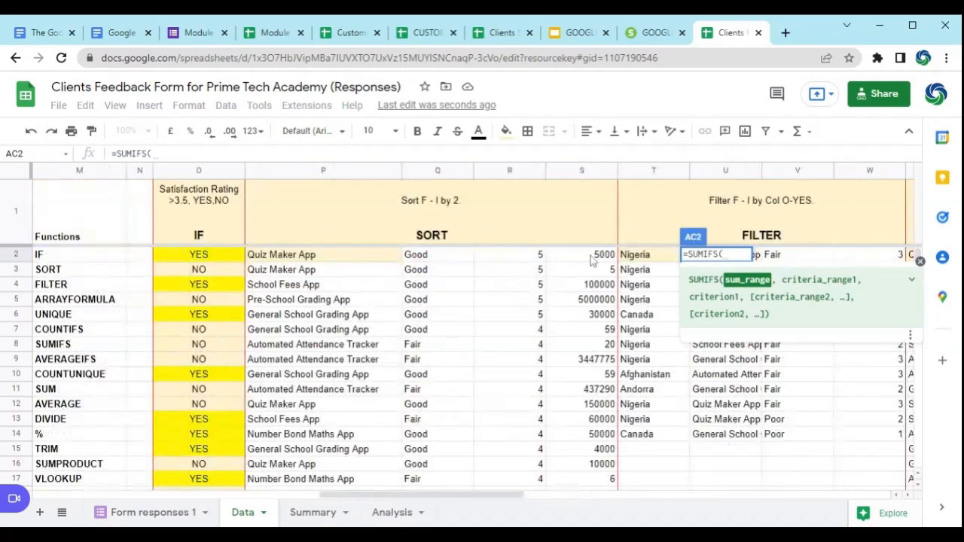
click(897, 495)
click(897, 495)
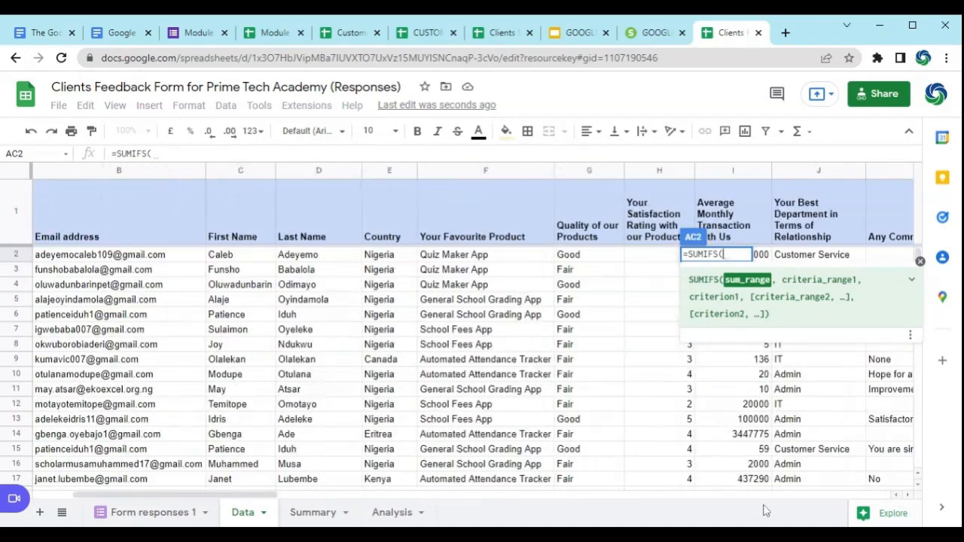
click(908, 495)
click(908, 495)
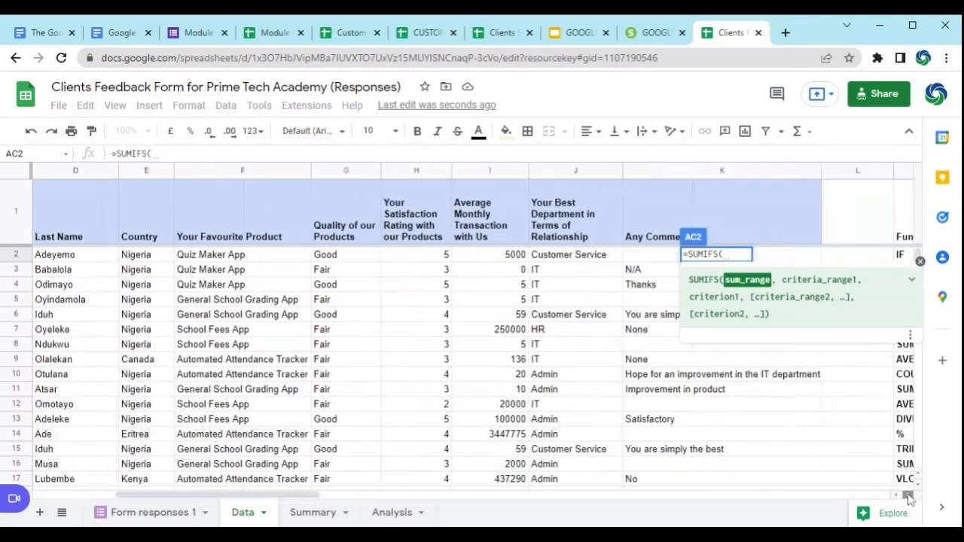
click(495, 257)
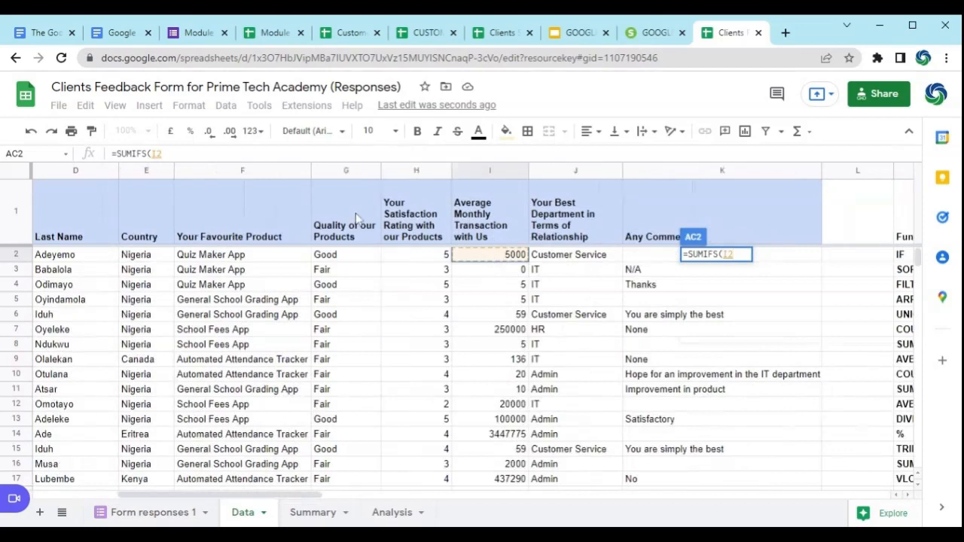
key(ctrl+shift+Down)
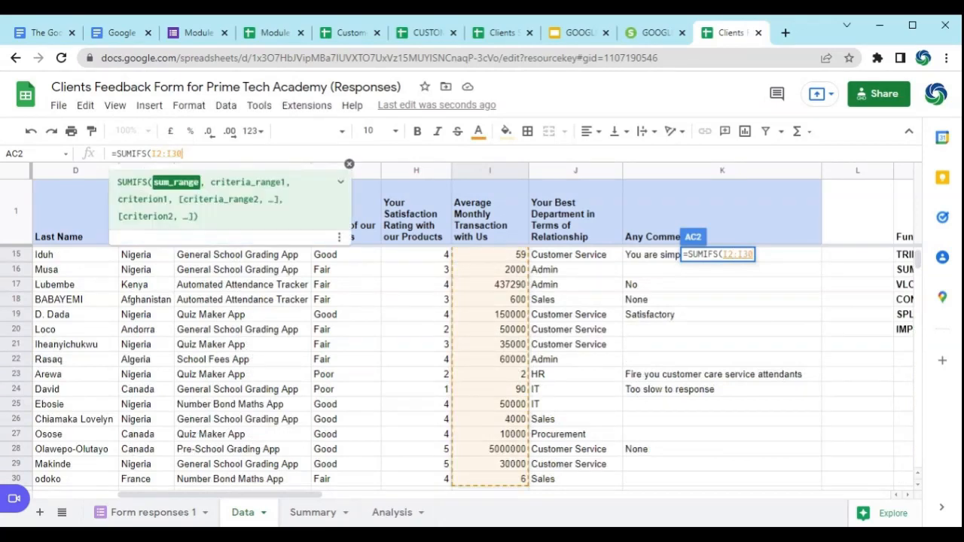
text(,)
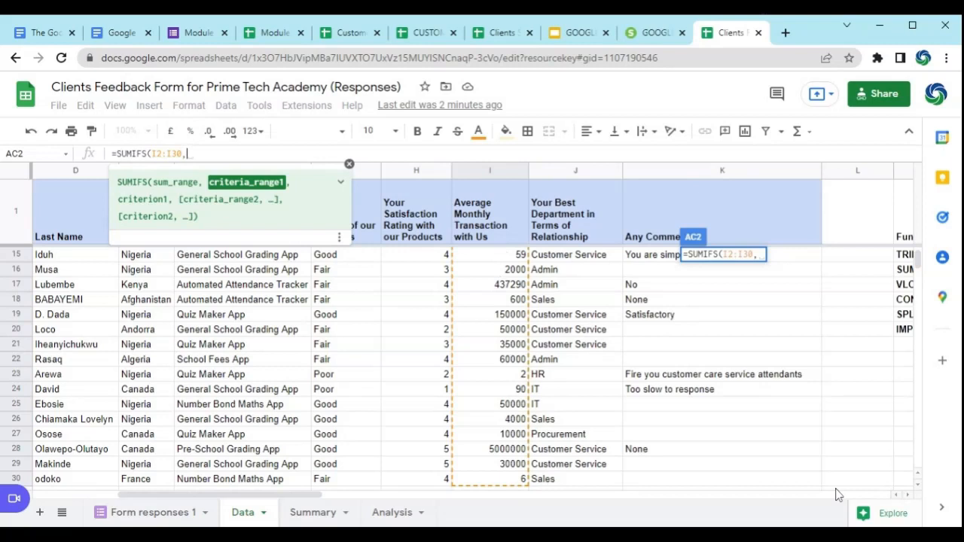
Step: Set the first SUMIFS criteria range to the favourite product cells F2:F30
click(897, 497)
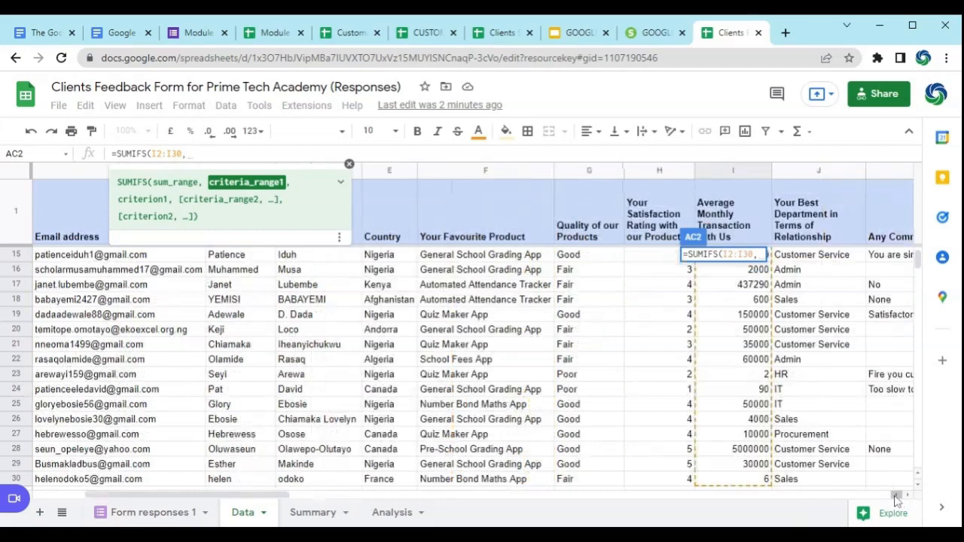
scroll(482, 256, up, 5)
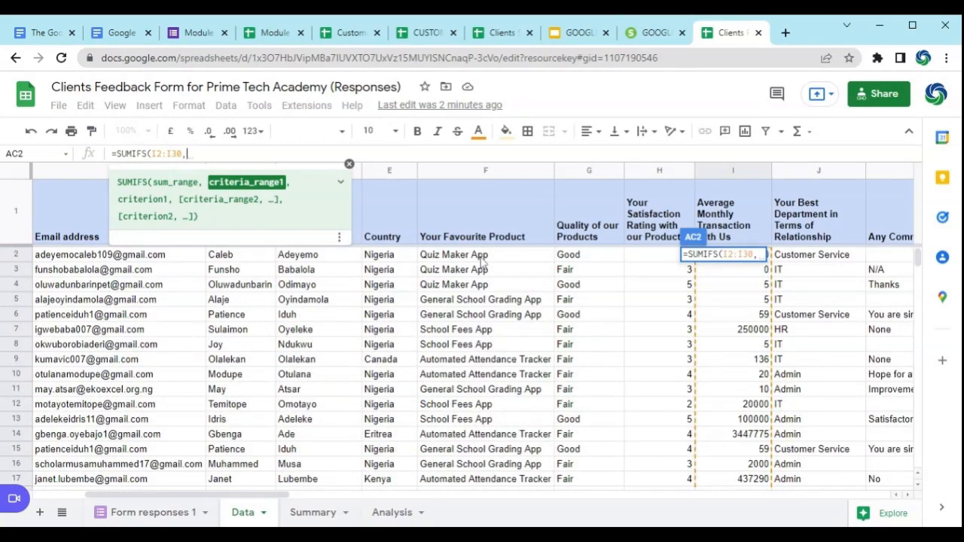
click(481, 257)
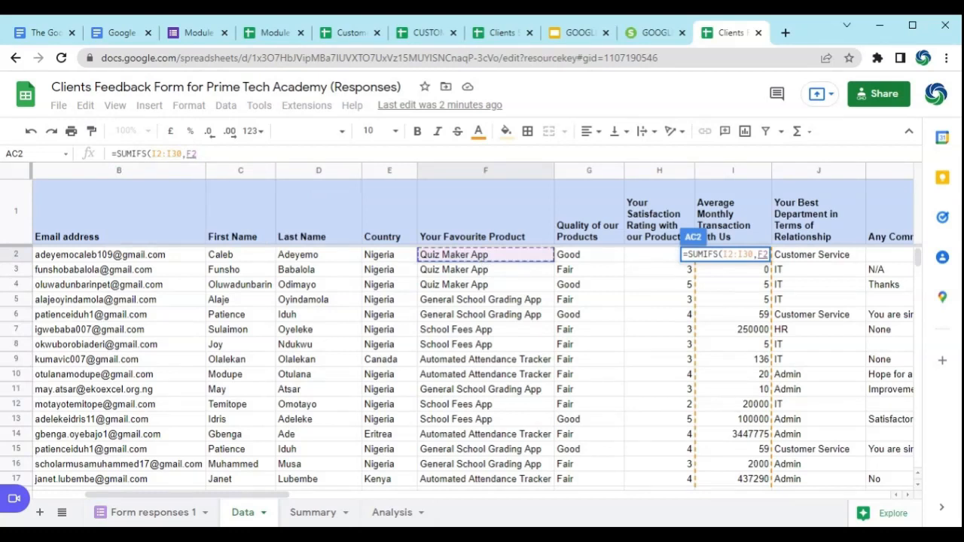
text(:)
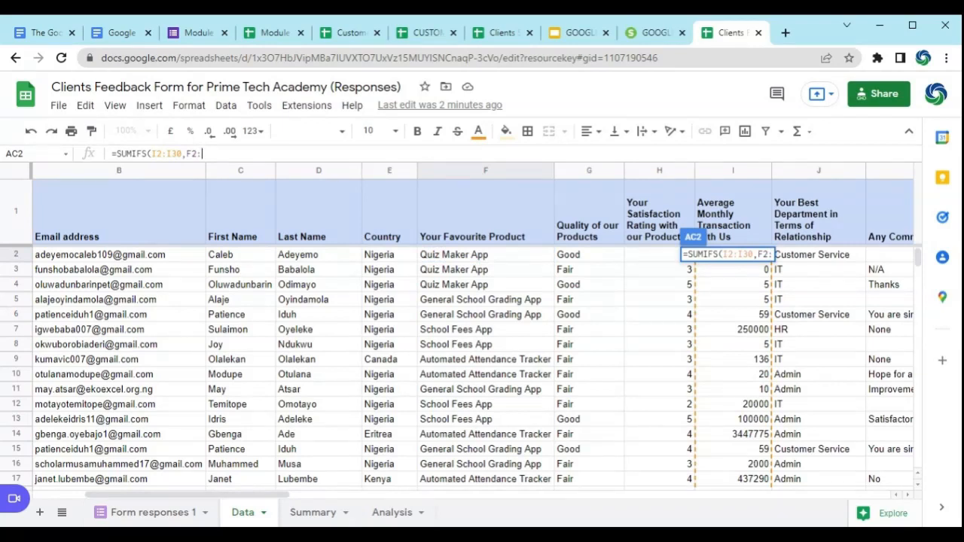
text(F30,)
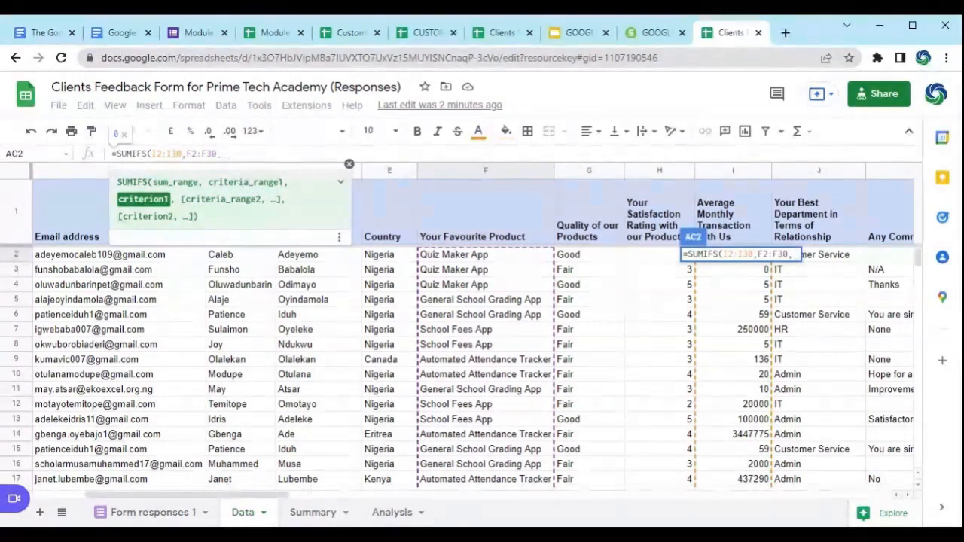
Step: Add "Quiz Maker App" as the SUMIFS criterion, complete the formula in AC2, and reject the suggested auto-fill
text(")
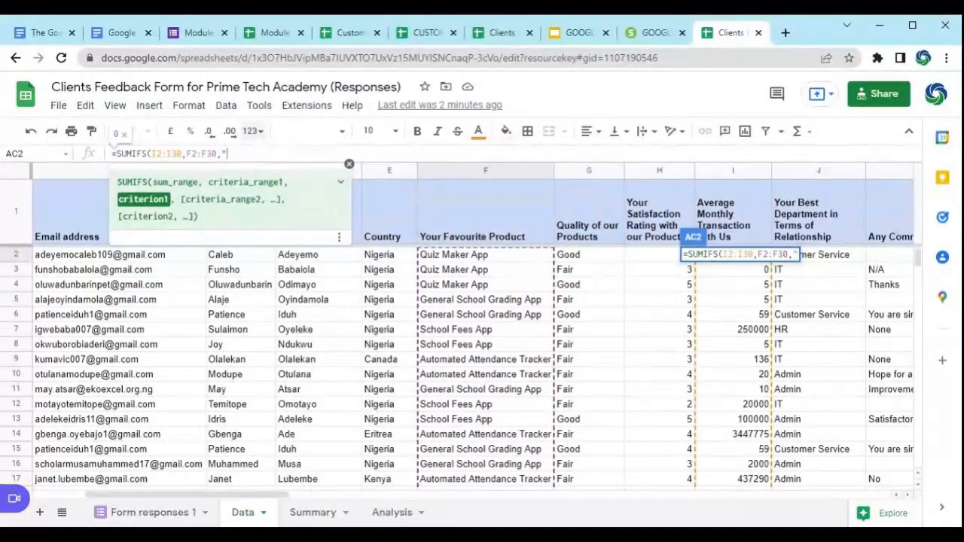
text(QUI)
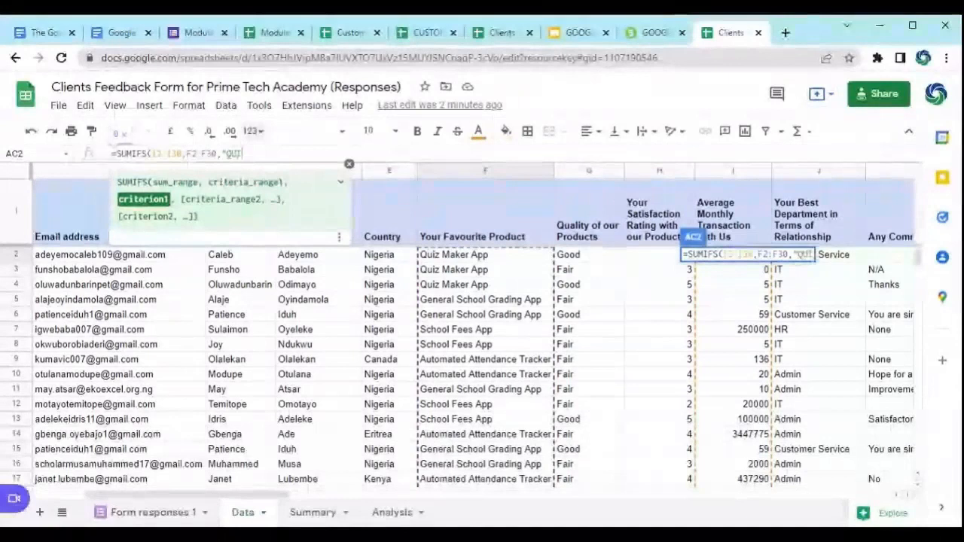
key(BackSpace)
key(BackSpace)
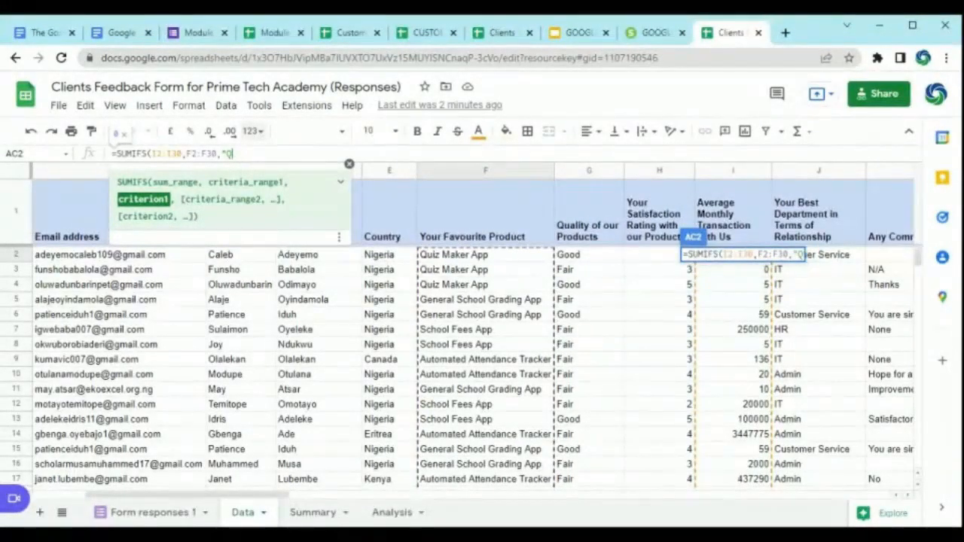
text(uiz Make)
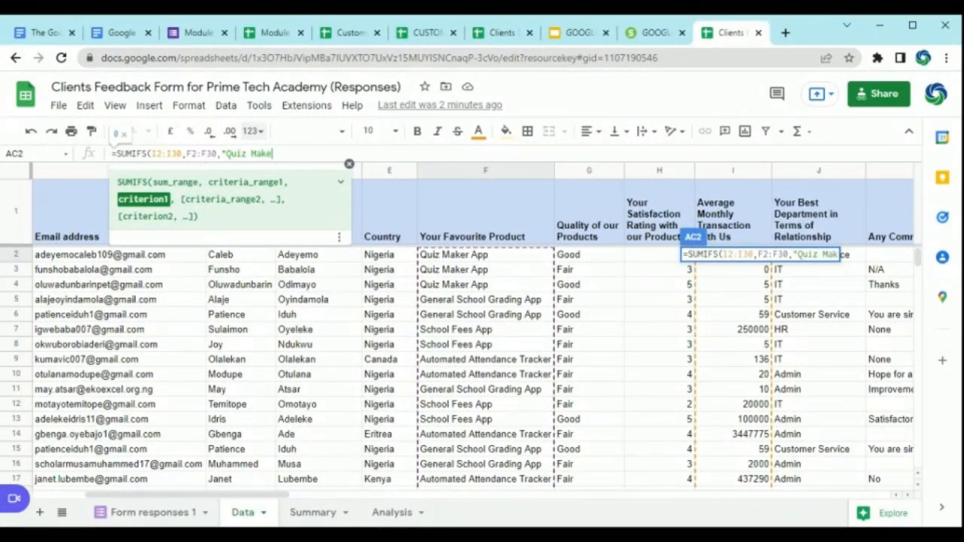
text(r App)
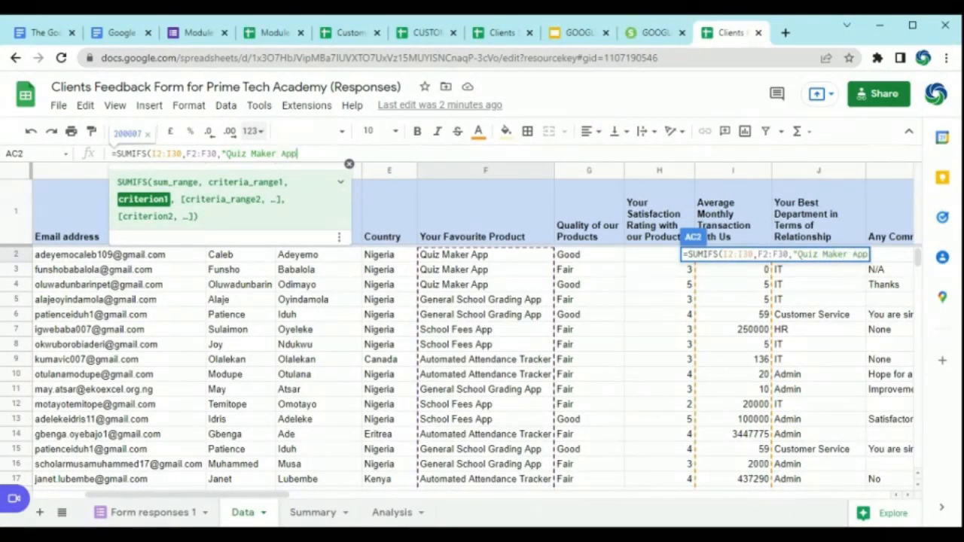
text(")
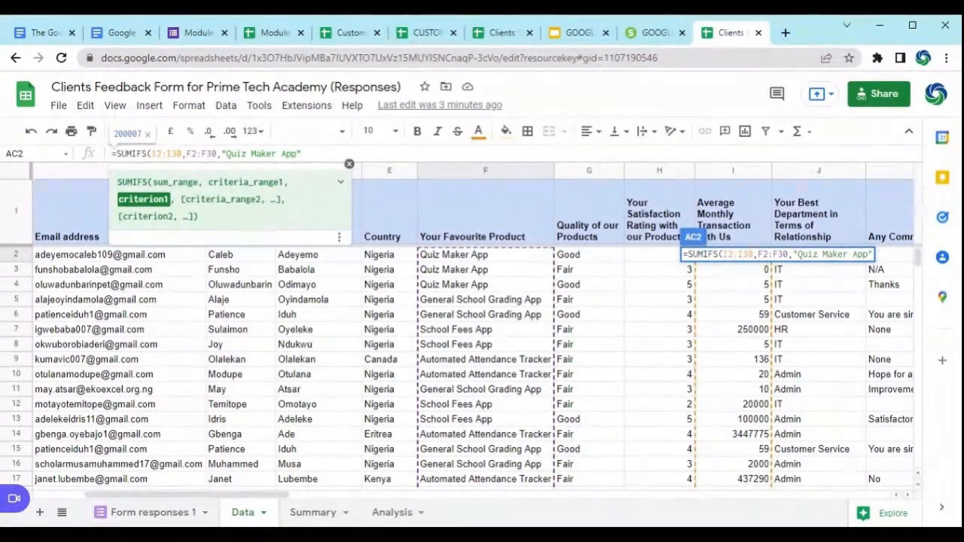
text())
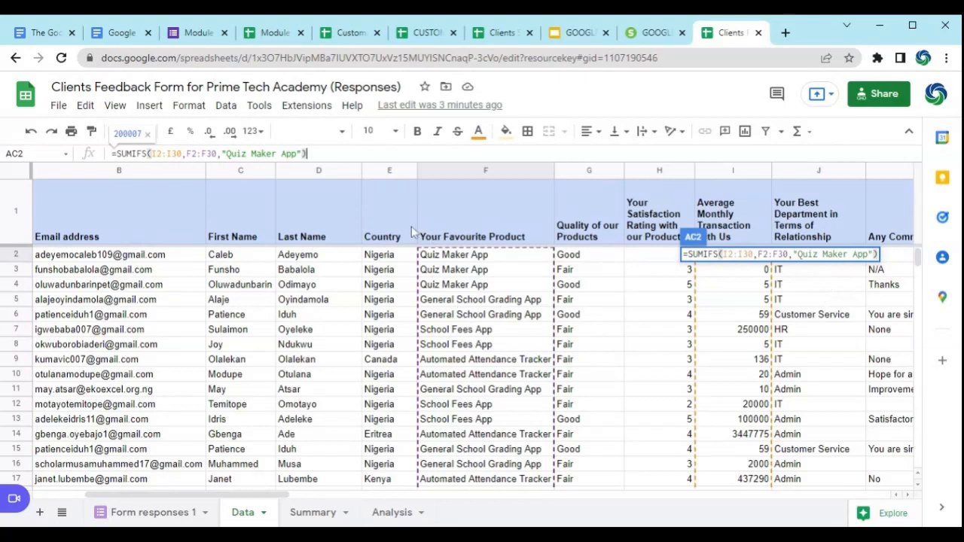
key(Return)
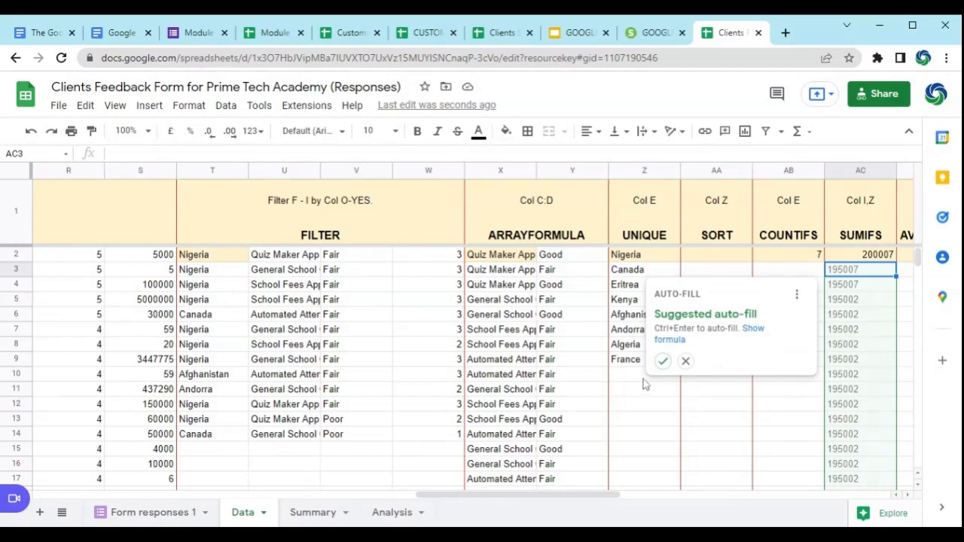
click(685, 362)
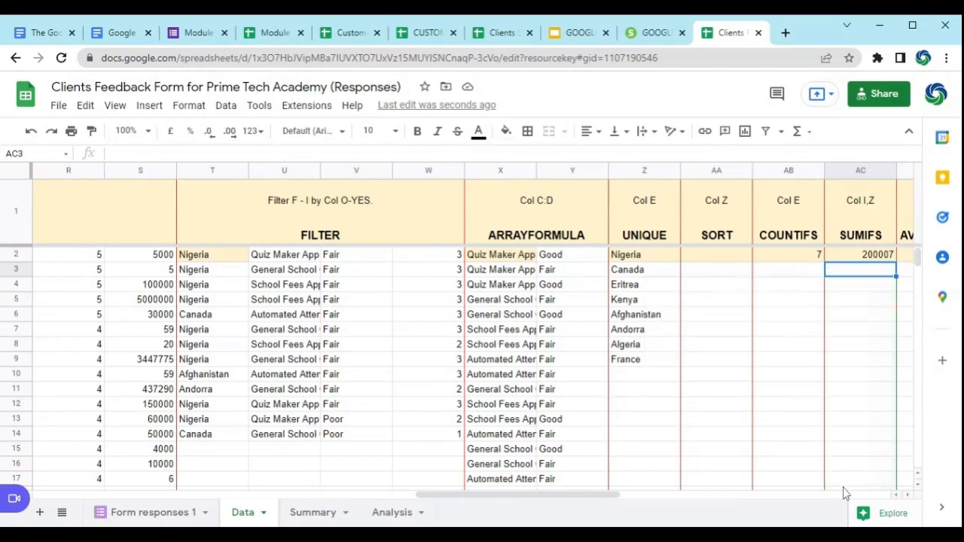
Step: Examine the SUMIFS result in AC2 and the ranges and criterion in its formula
click(908, 495)
click(908, 494)
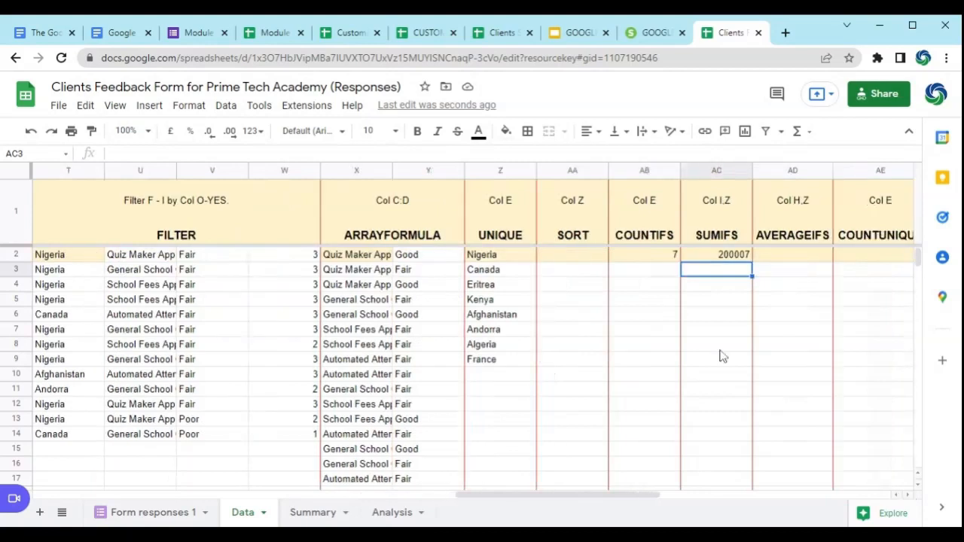
click(710, 259)
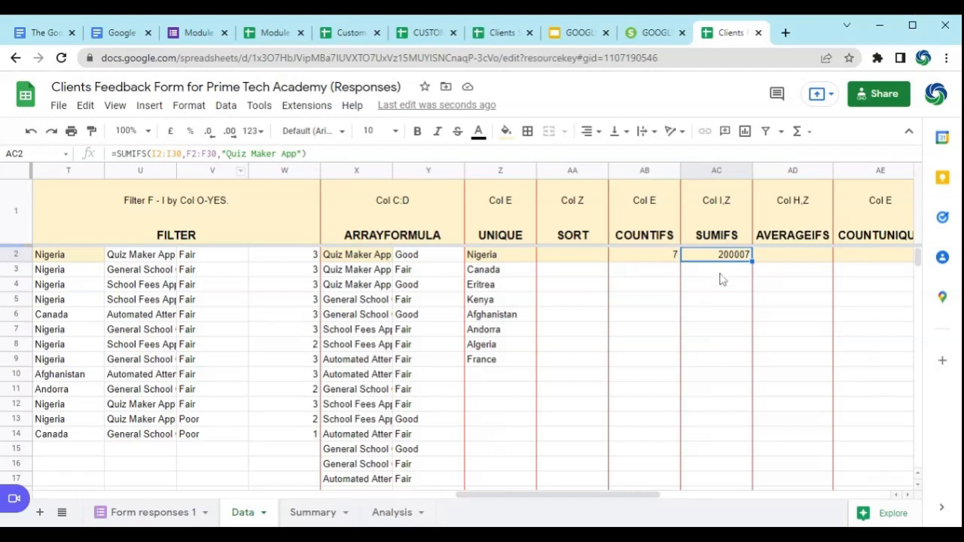
click(282, 153)
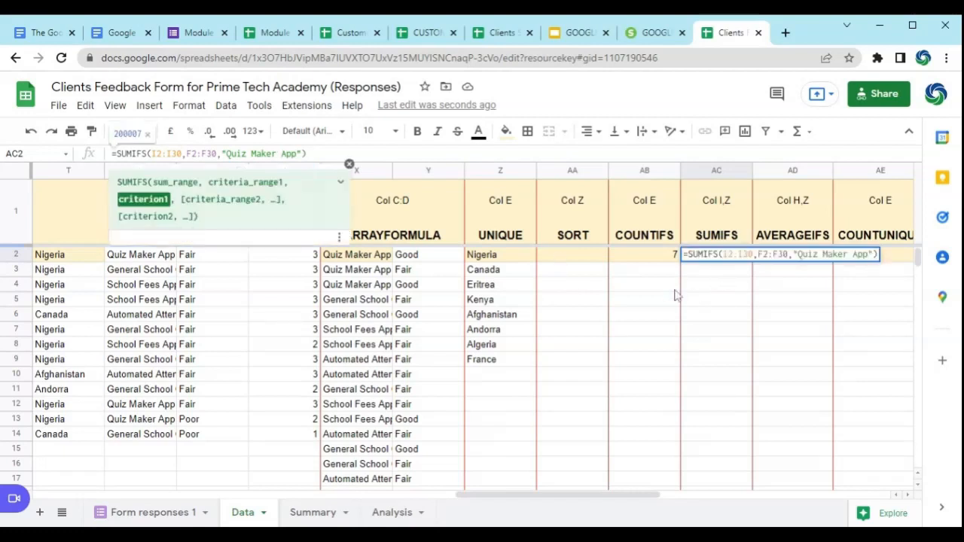
key(Return)
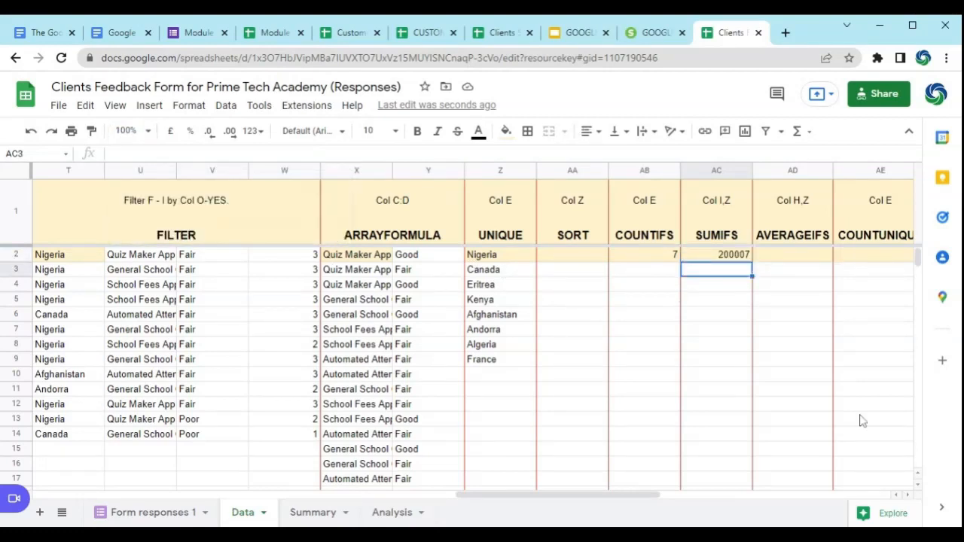
Step: Format the SUMIFS result in AC2 with the Currency number format
click(688, 259)
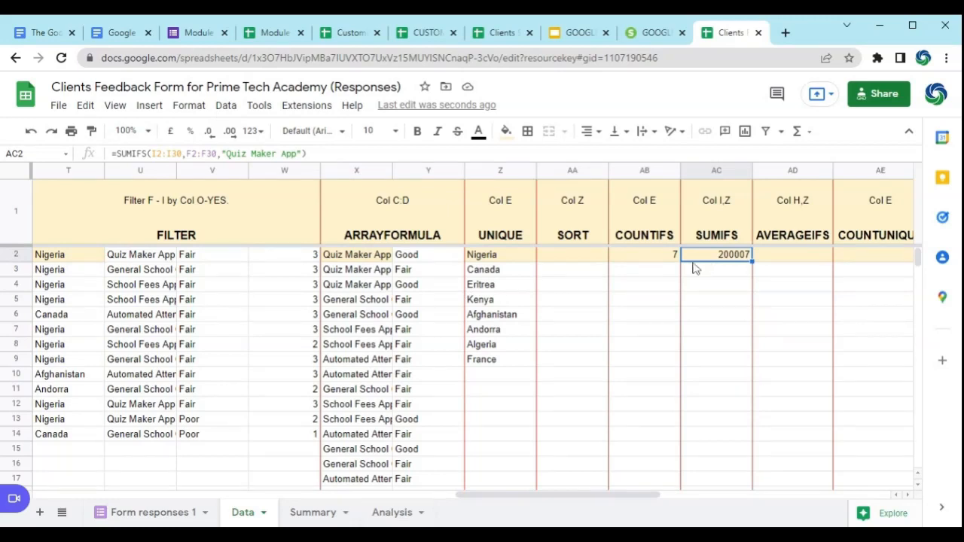
click(189, 109)
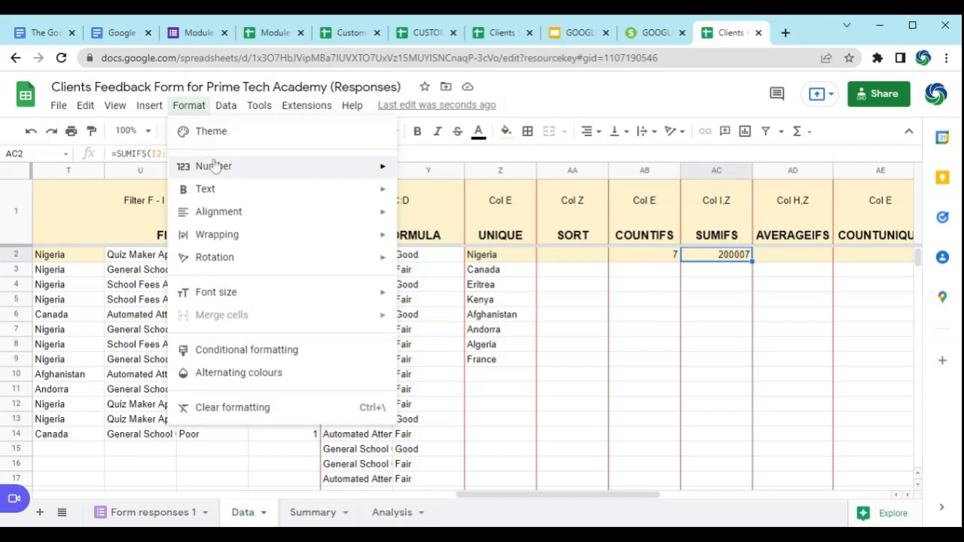
mouse_move(216, 167)
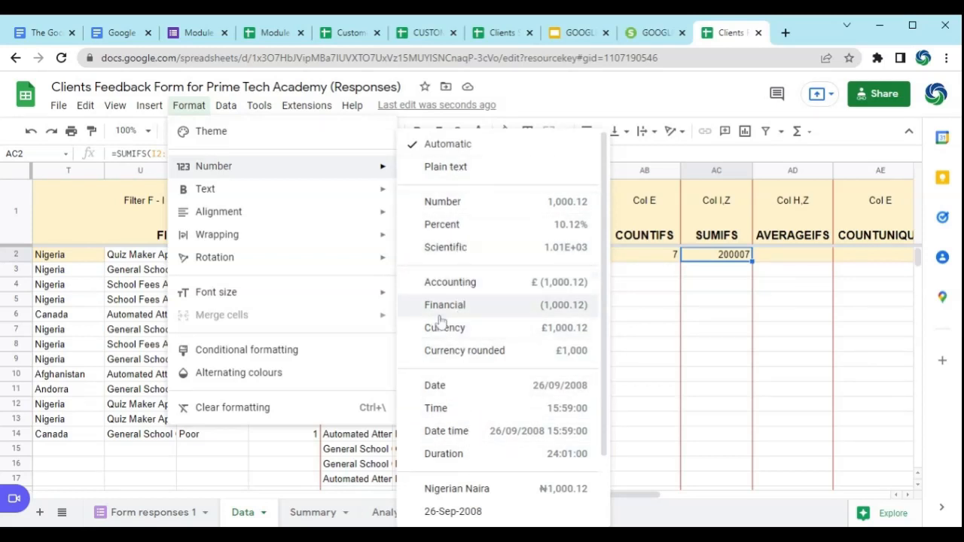
scroll(475, 437, down, 2)
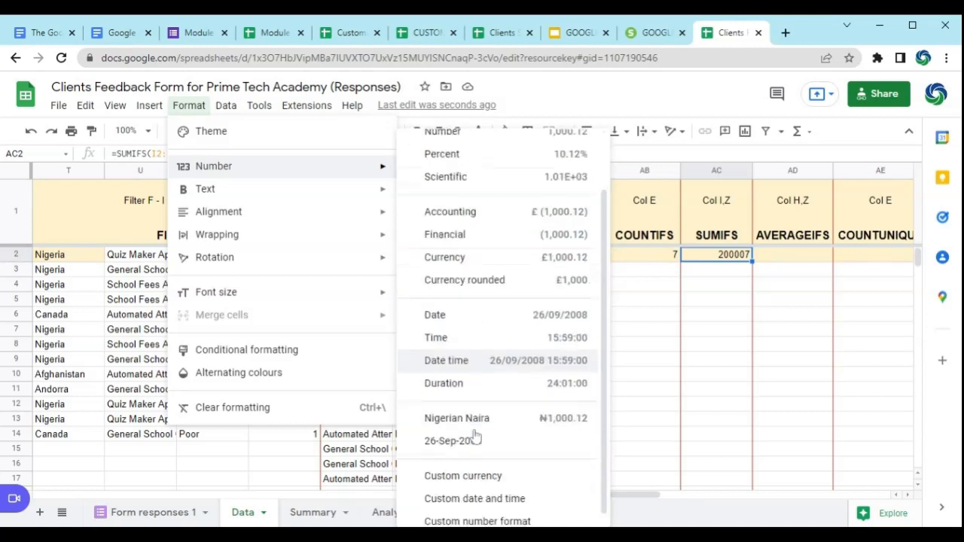
scroll(474, 421, up, 3)
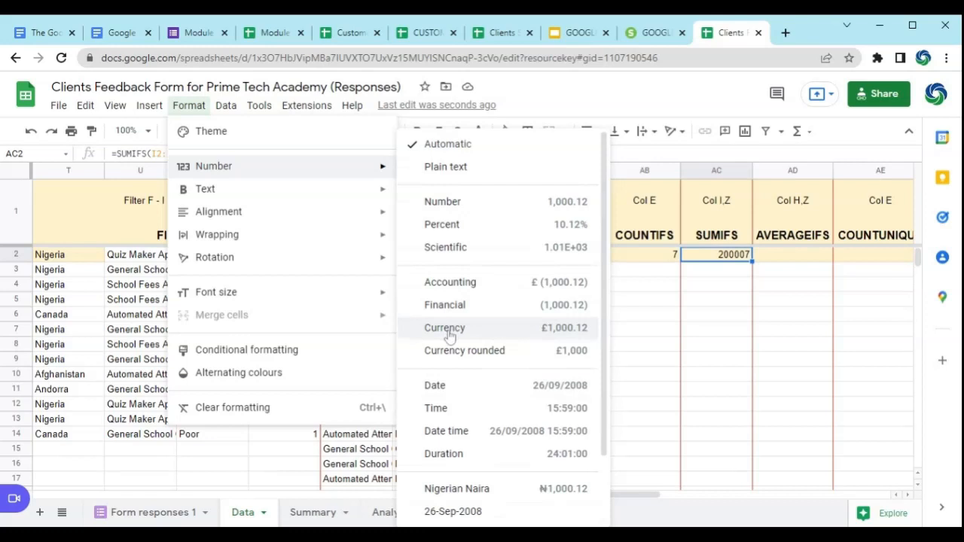
click(450, 336)
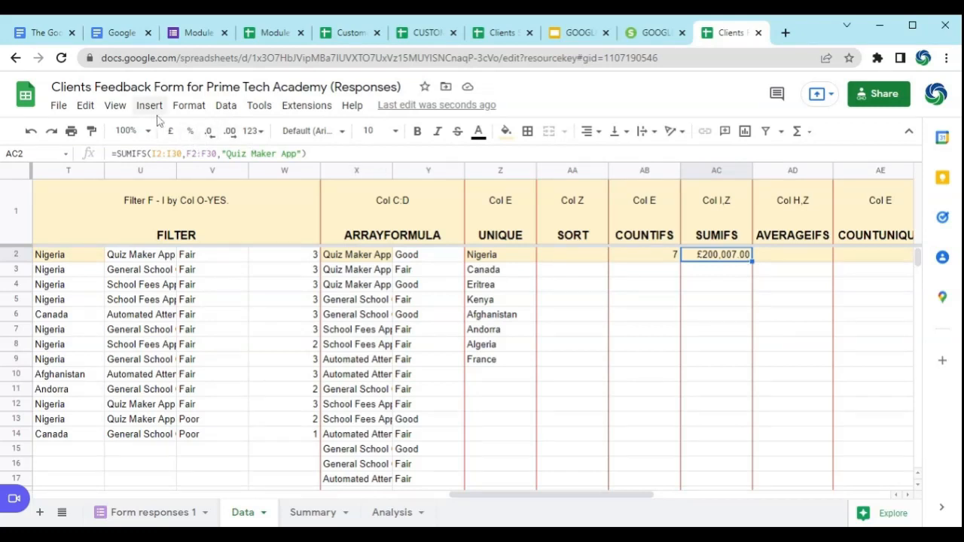
Step: Apply the Nigerian Naira custom currency to the SUMIFS result in AC2
click(189, 106)
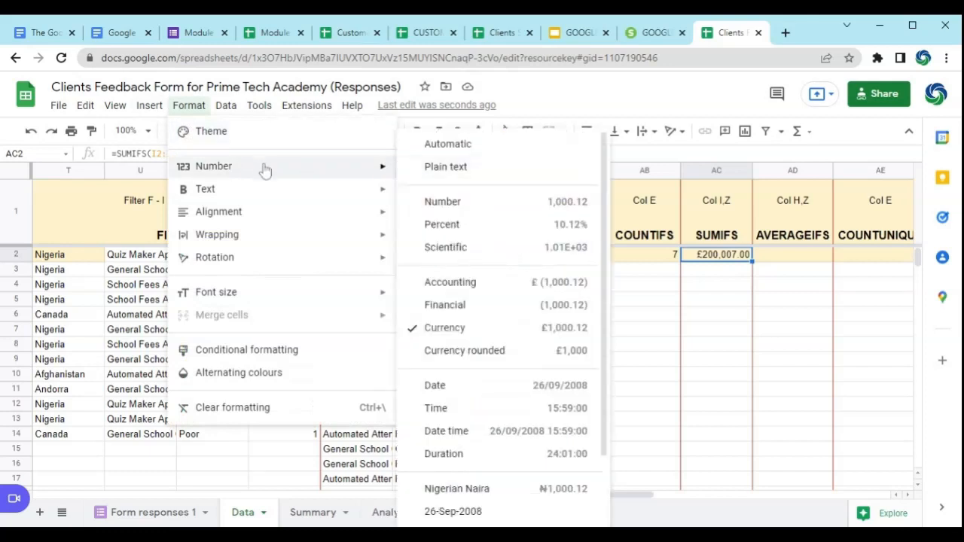
scroll(471, 332, down, 2)
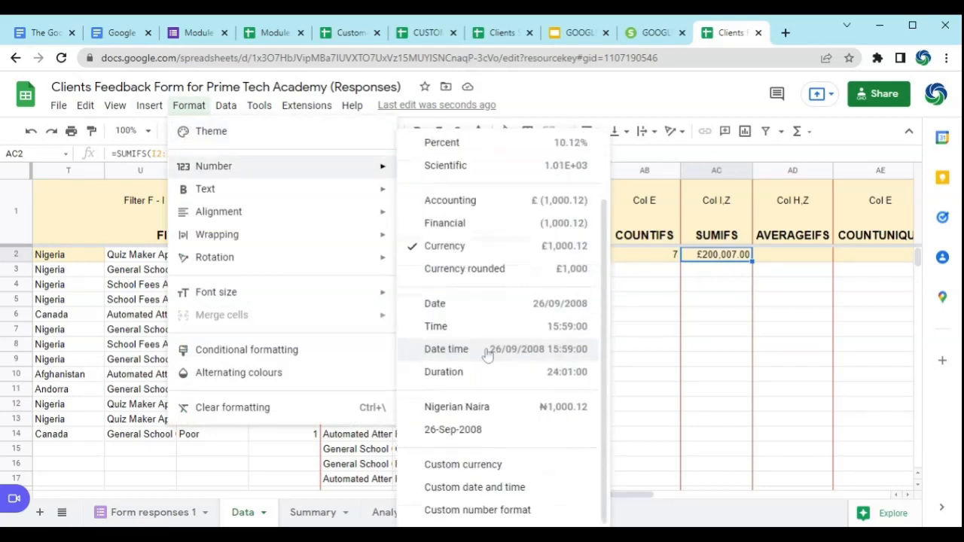
click(486, 473)
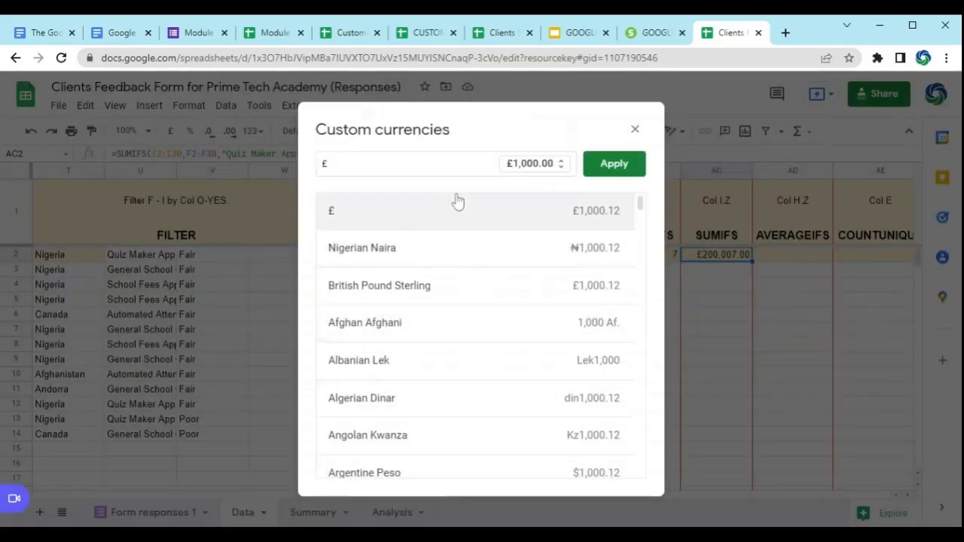
mouse_move(639, 205)
mouse_down()
mouse_move(650, 357)
mouse_move(630, 222)
mouse_move(637, 200)
mouse_up()
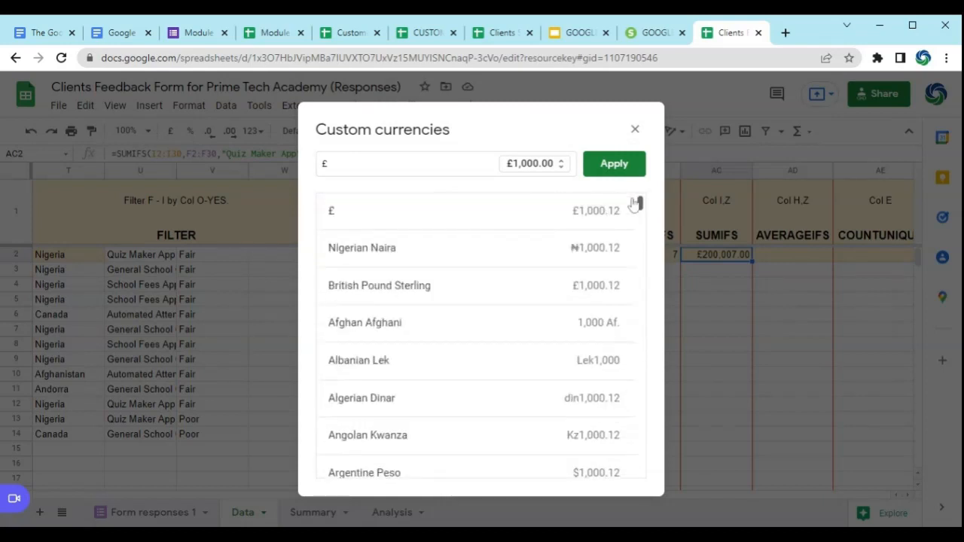
click(362, 255)
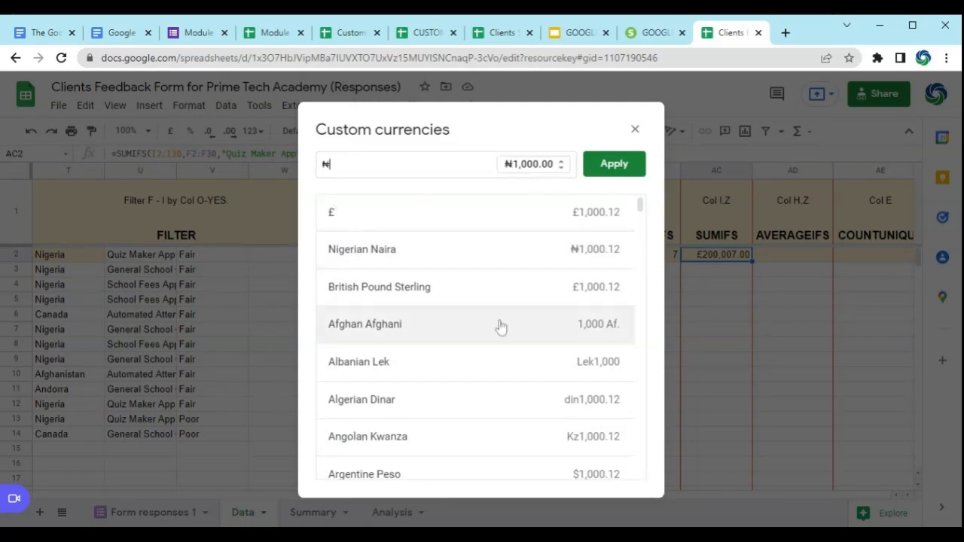
click(622, 168)
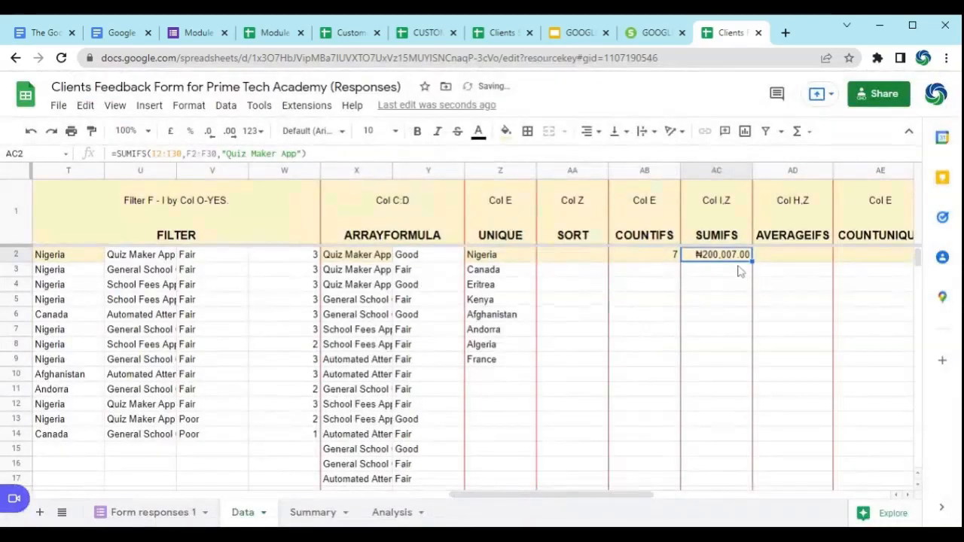
click(718, 284)
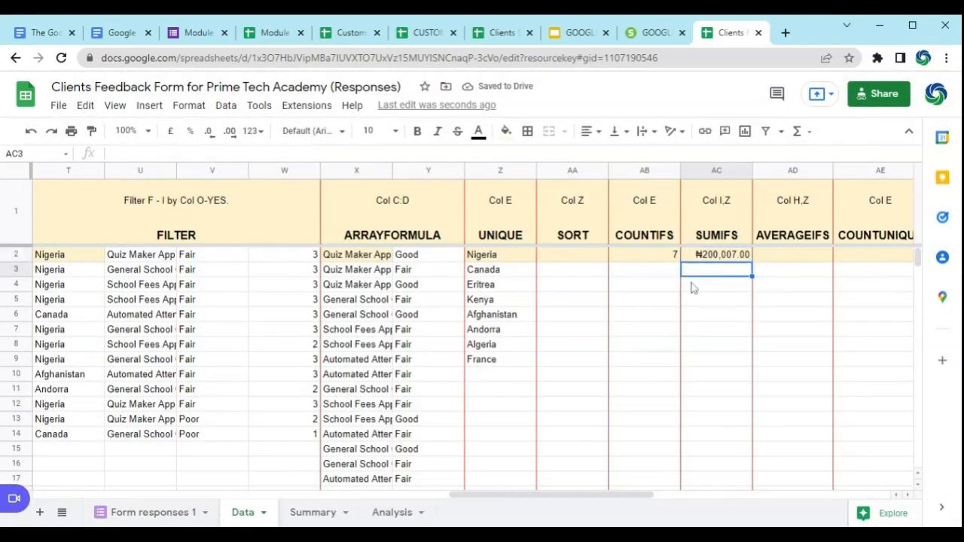
click(910, 496)
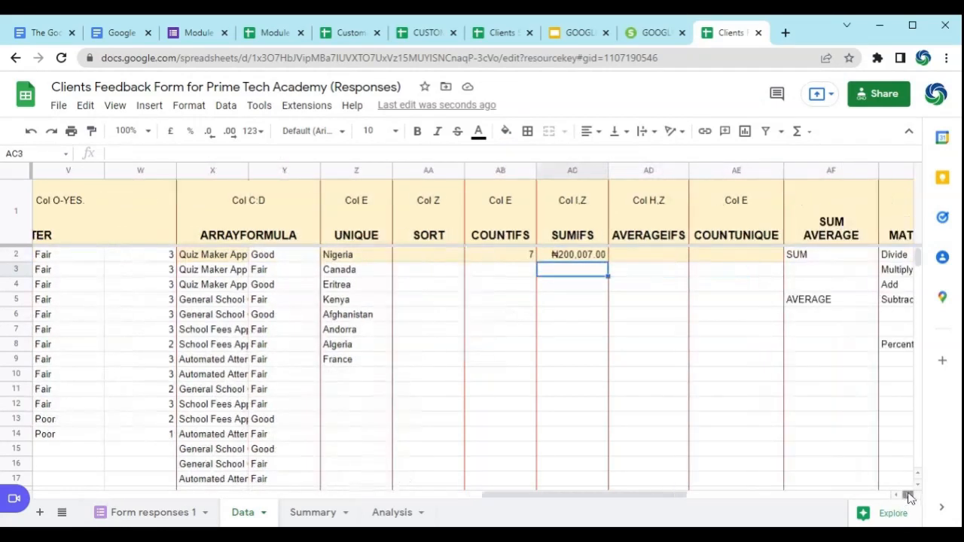
click(909, 496)
click(521, 256)
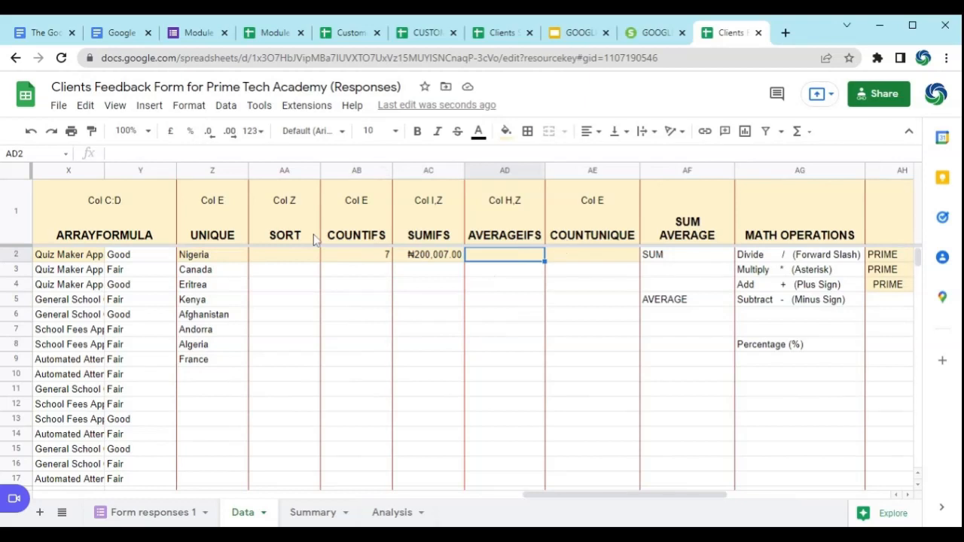
text(=)
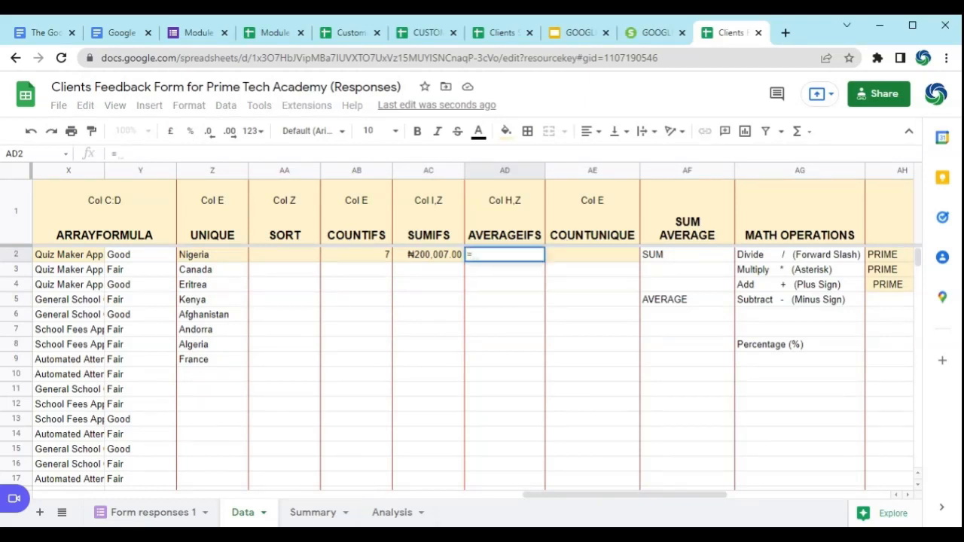
text(AVER)
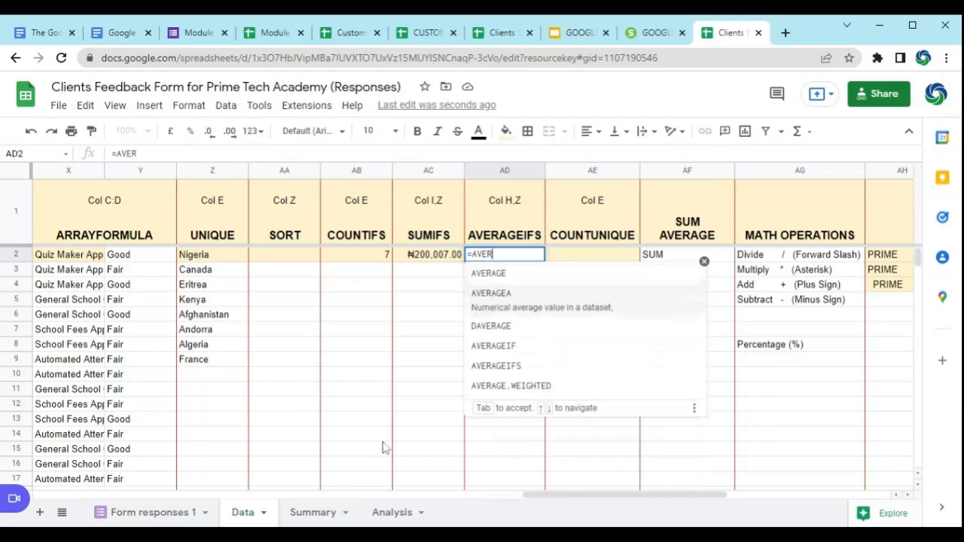
click(517, 369)
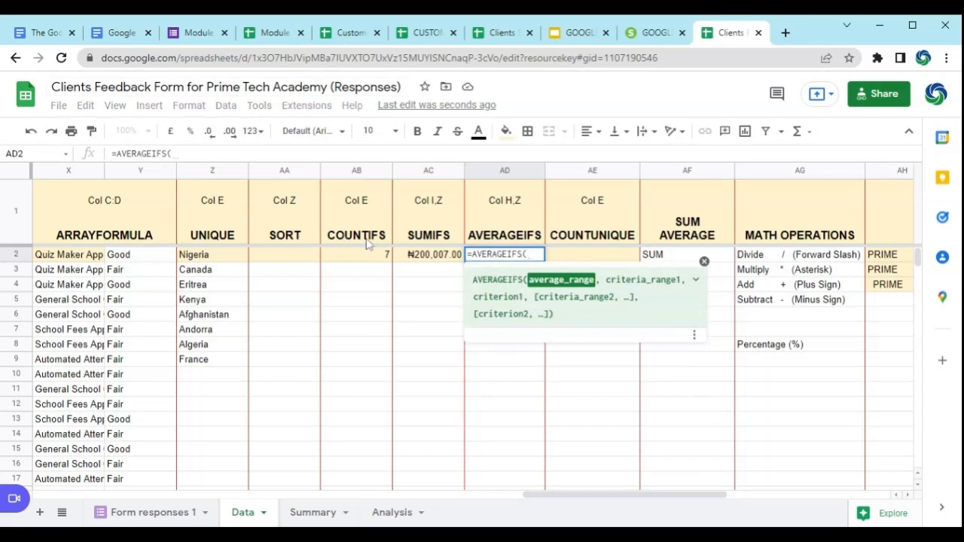
click(424, 260)
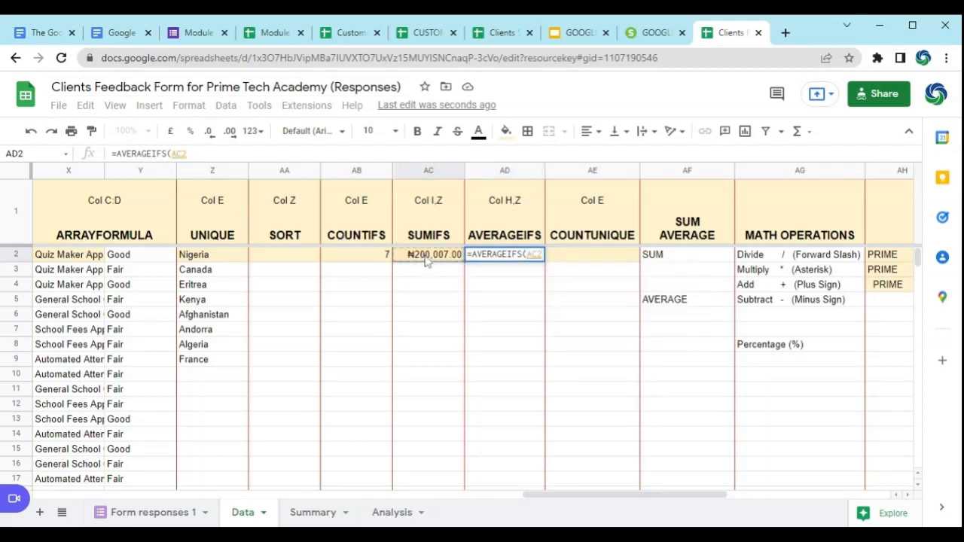
key(Escape)
Step: Copy the SUMIFS formula text from AC2 into AD2 under AVERAGEIFS, keeping its ranges and criterion
click(425, 260)
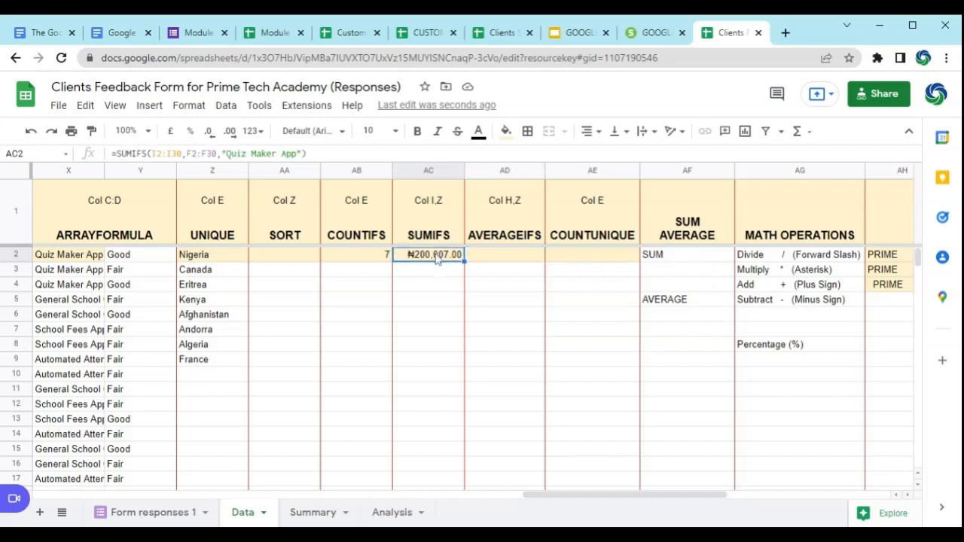
drag(306, 154, 112, 154)
key(ctrl+c)
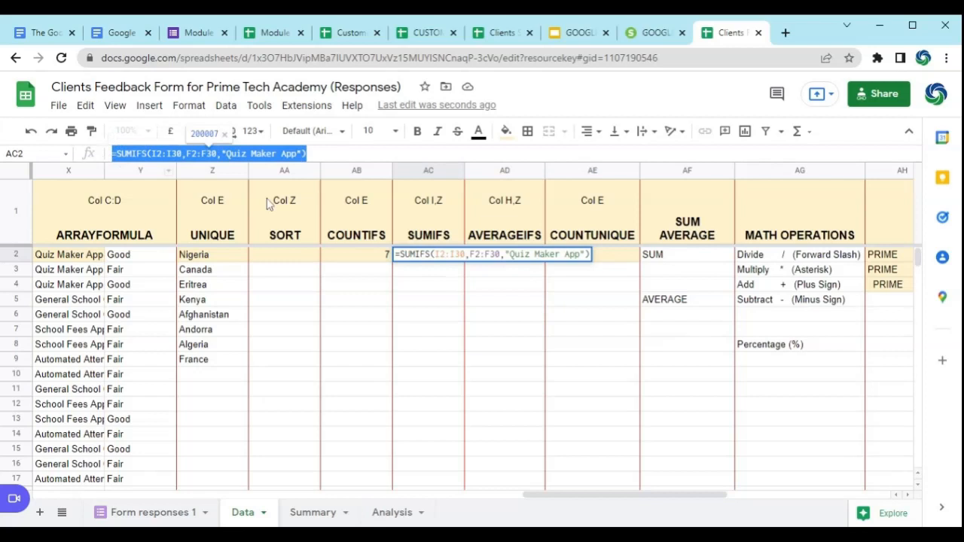
key(Escape)
click(500, 256)
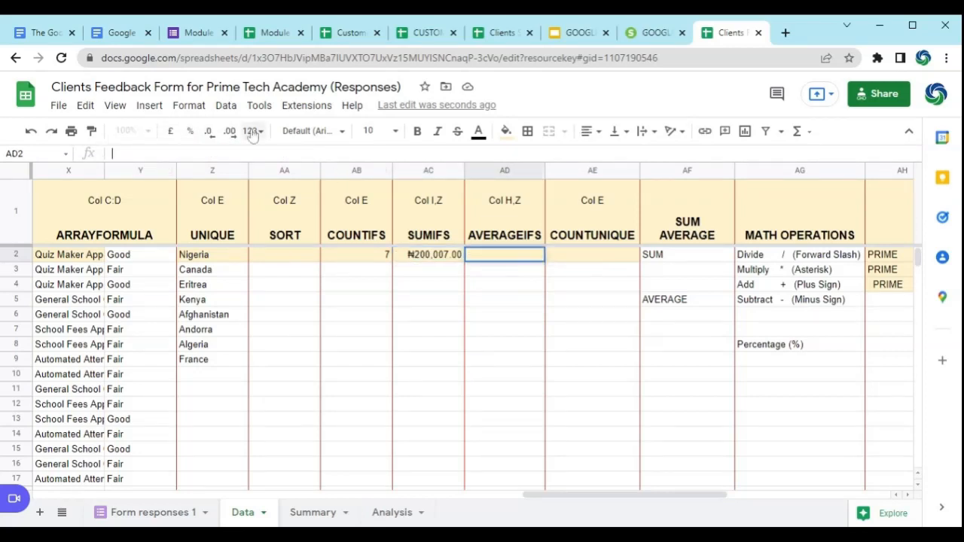
key(ctrl+v)
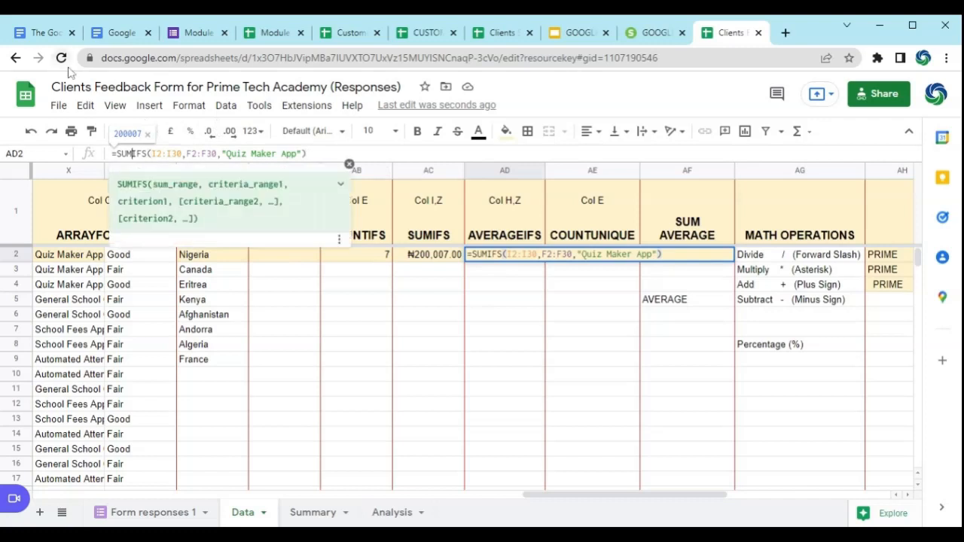
Step: Change the function name in AD2 to AVERAGEIFS, keeping I2:I30, F2:F30 and "Quiz Maker App", and complete the formula
key(BackSpace)
key(BackSpace)
key(BackSpace)
key(BackSpace)
text(AVERA)
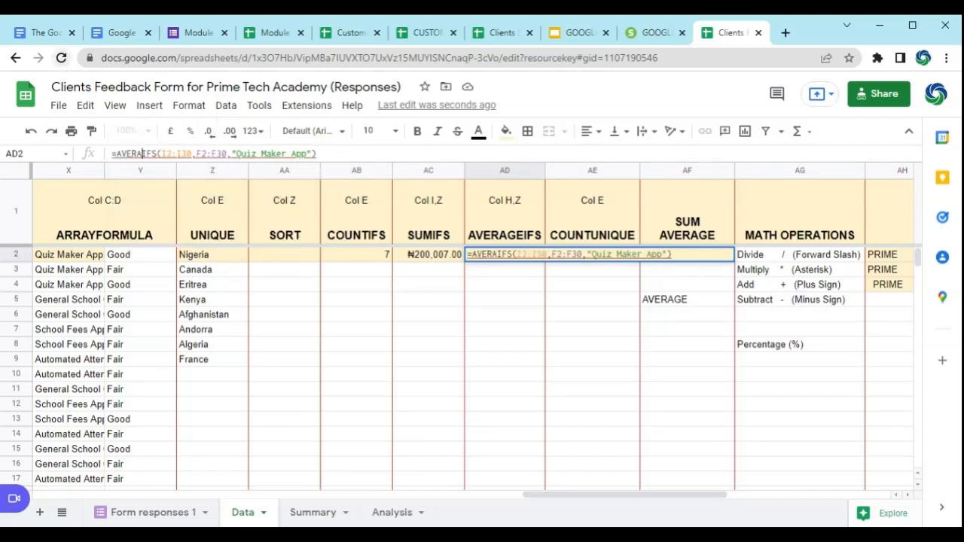
text(GE)
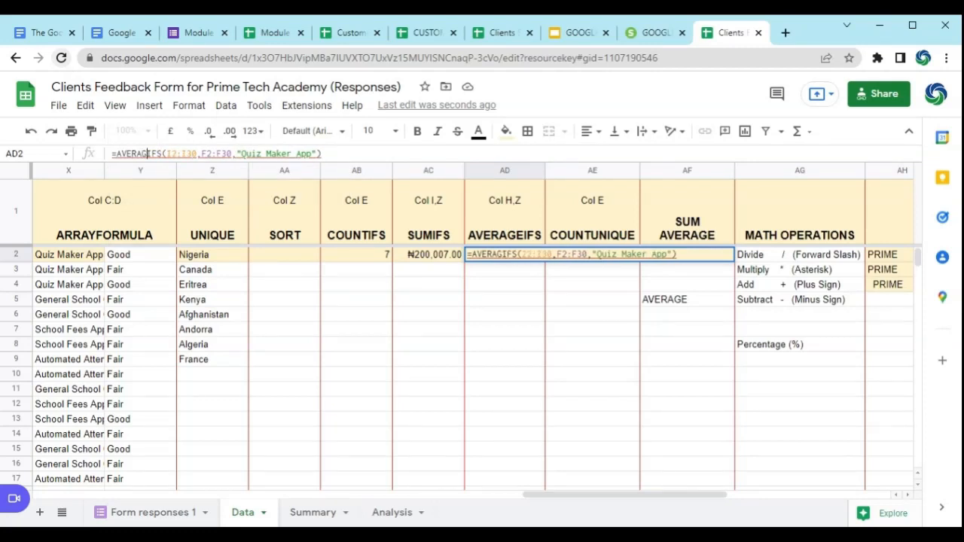
key(Right)
key(Right)
key(Right)
key(Right)
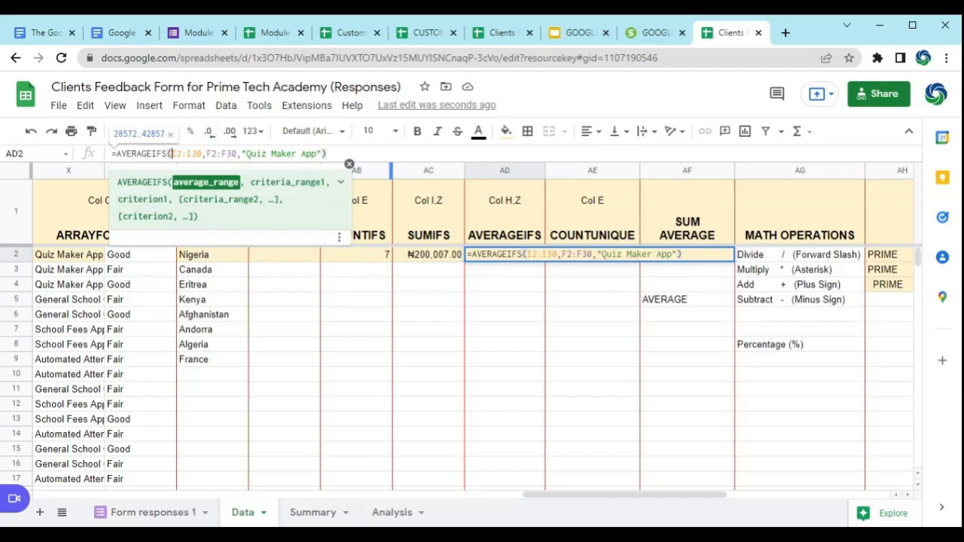
key(Return)
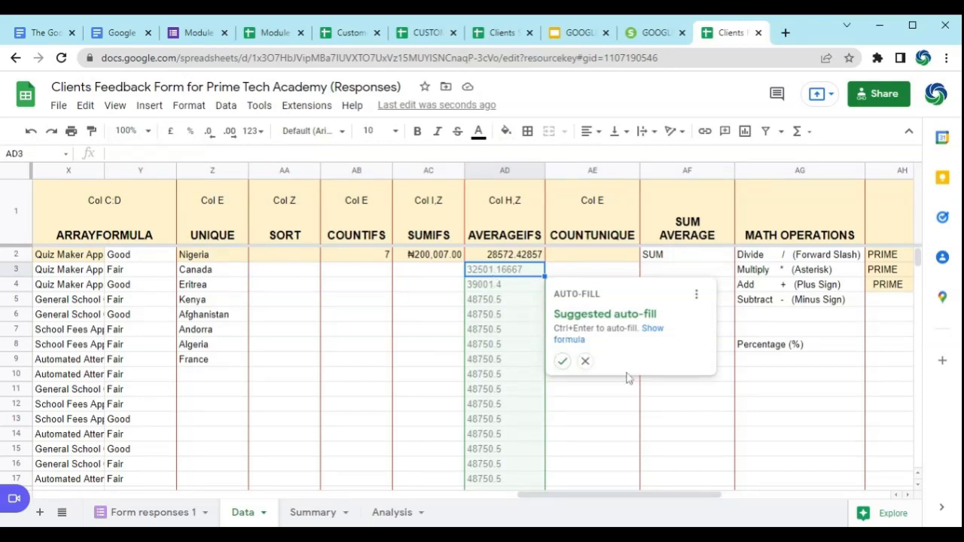
Step: Format the AVERAGEIFS result in AD2 as Nigerian Naira
click(522, 257)
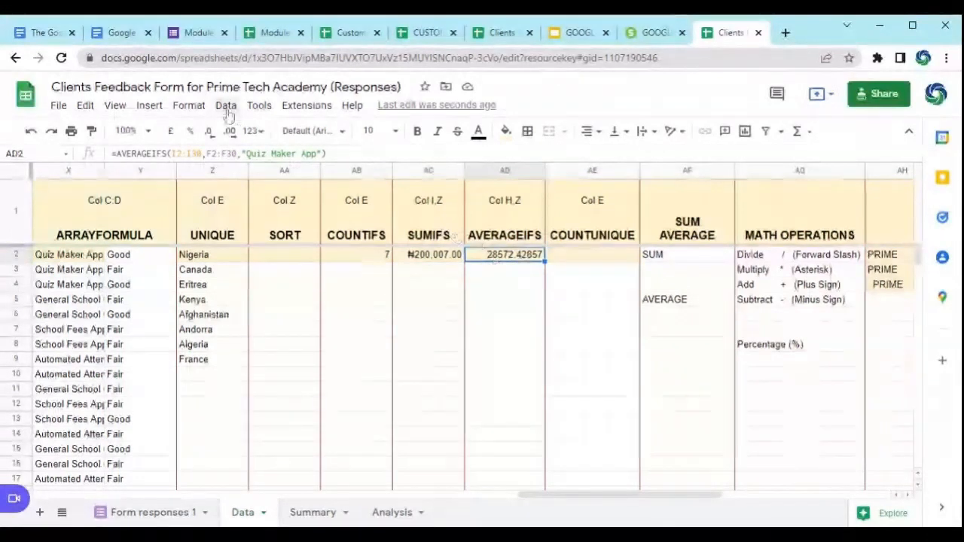
click(197, 110)
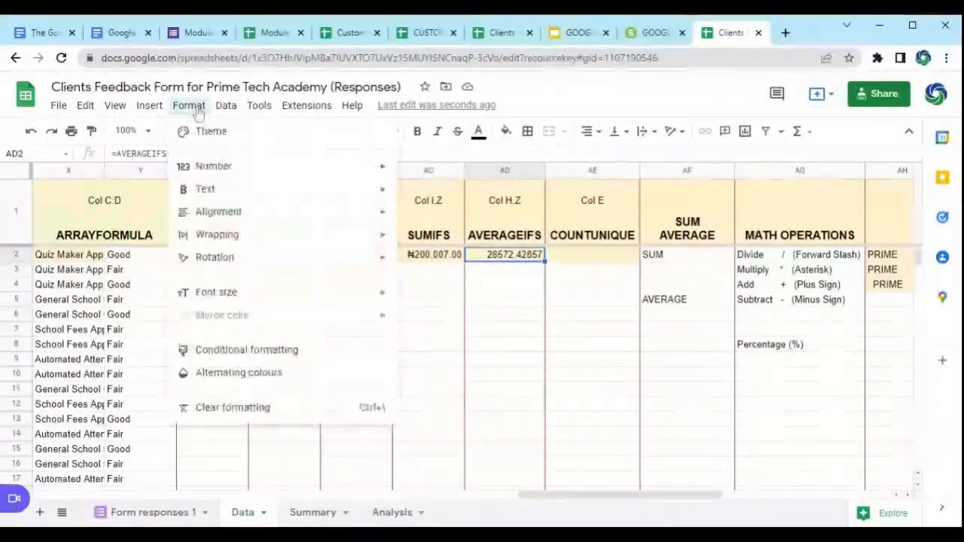
mouse_move(235, 167)
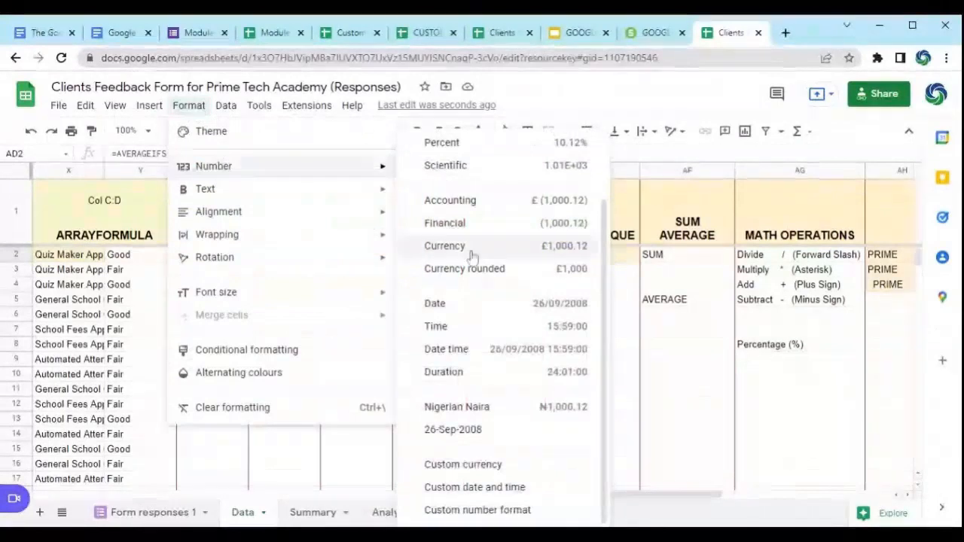
click(449, 409)
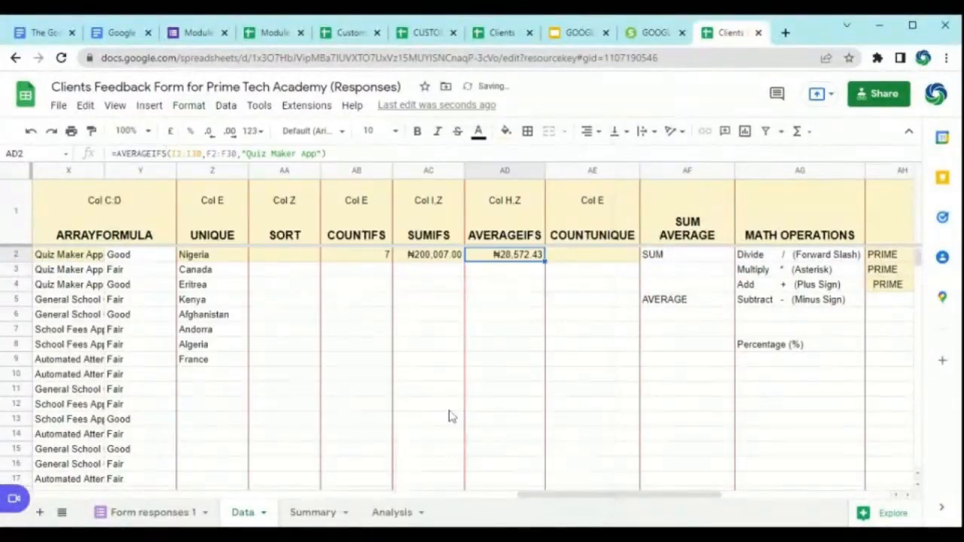
click(518, 275)
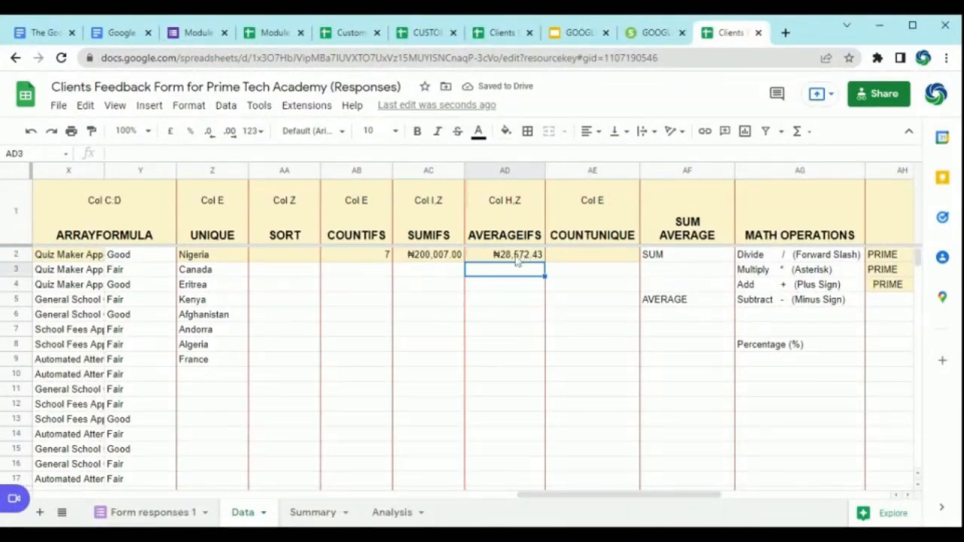
Step: Enter a COUNTUNIQUE formula in AE2 that counts the distinct app names in P2:P30
click(908, 496)
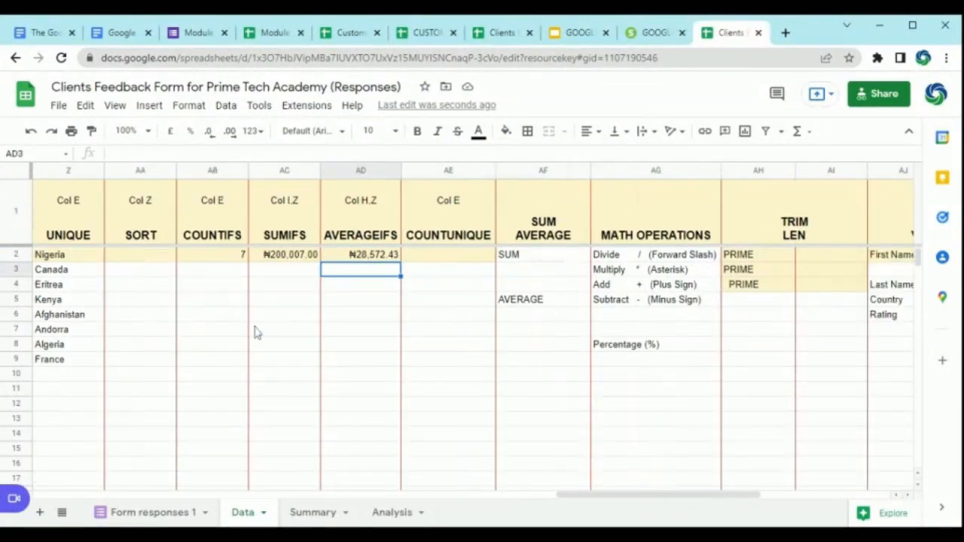
click(454, 258)
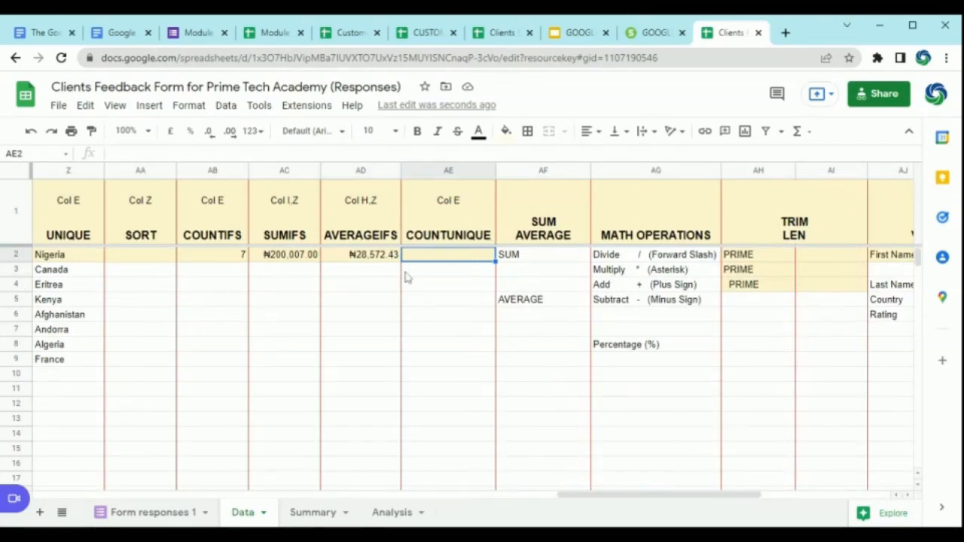
text(=)
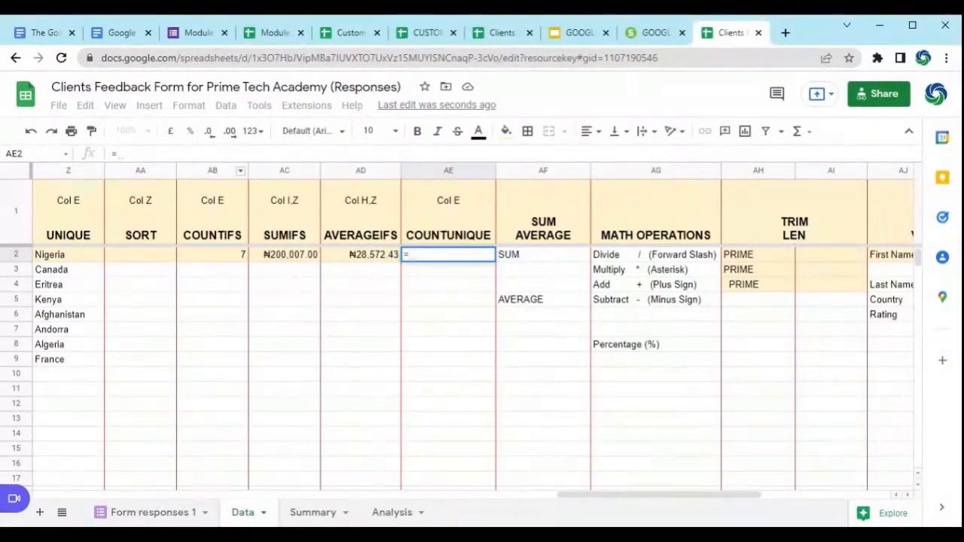
text(COUN)
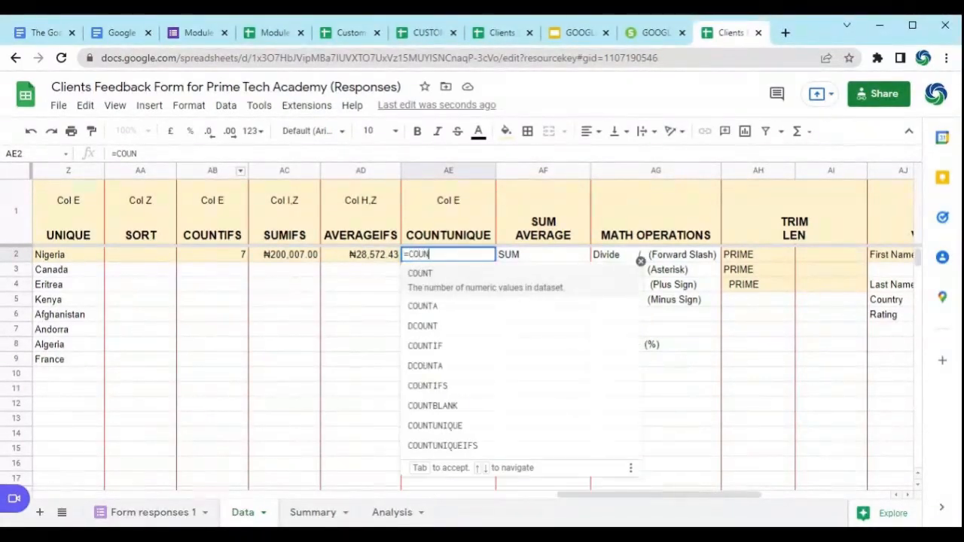
text(TU)
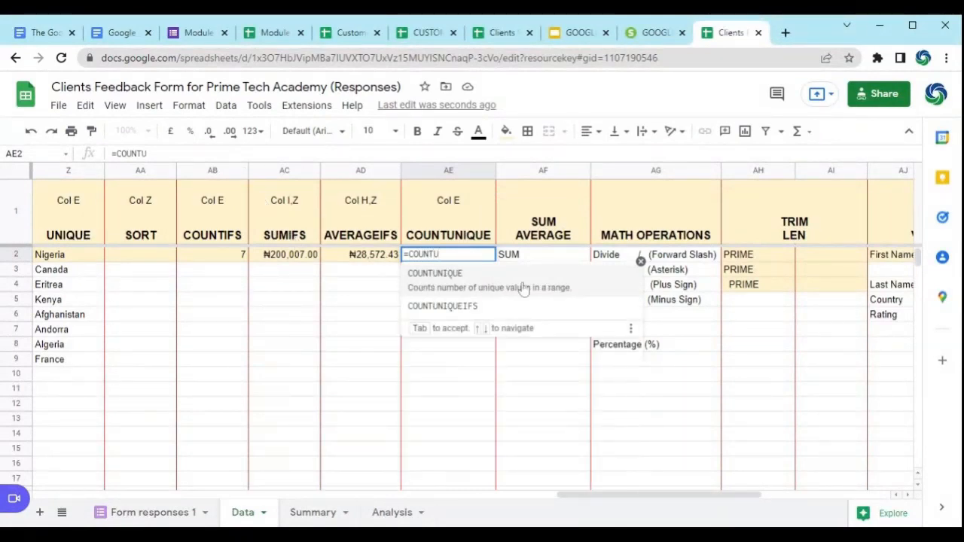
click(491, 281)
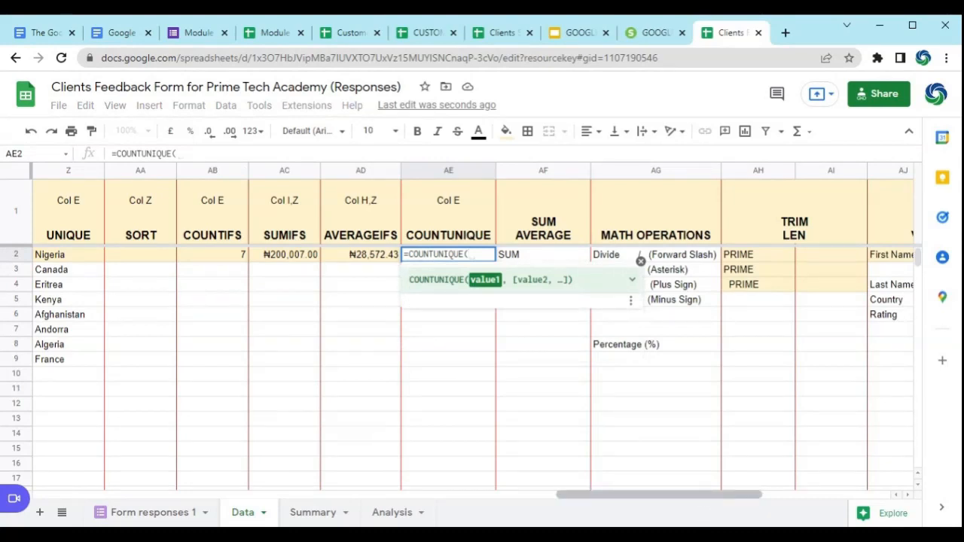
drag(707, 494, 400, 500)
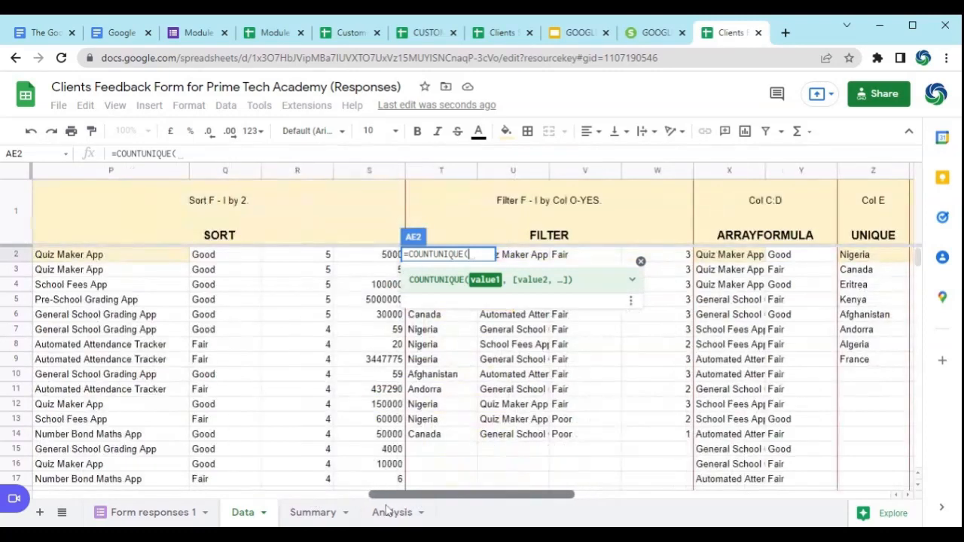
click(103, 257)
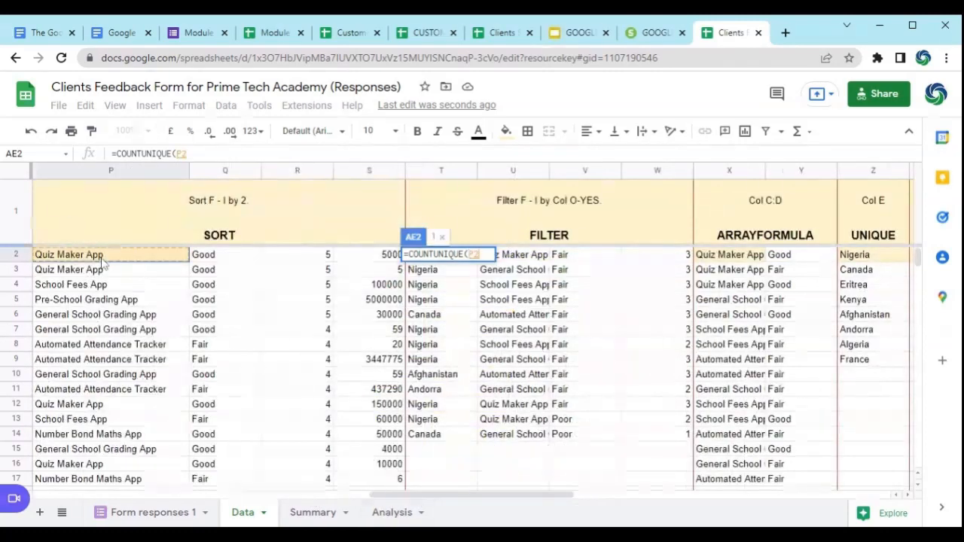
key(ctrl+shift+Down)
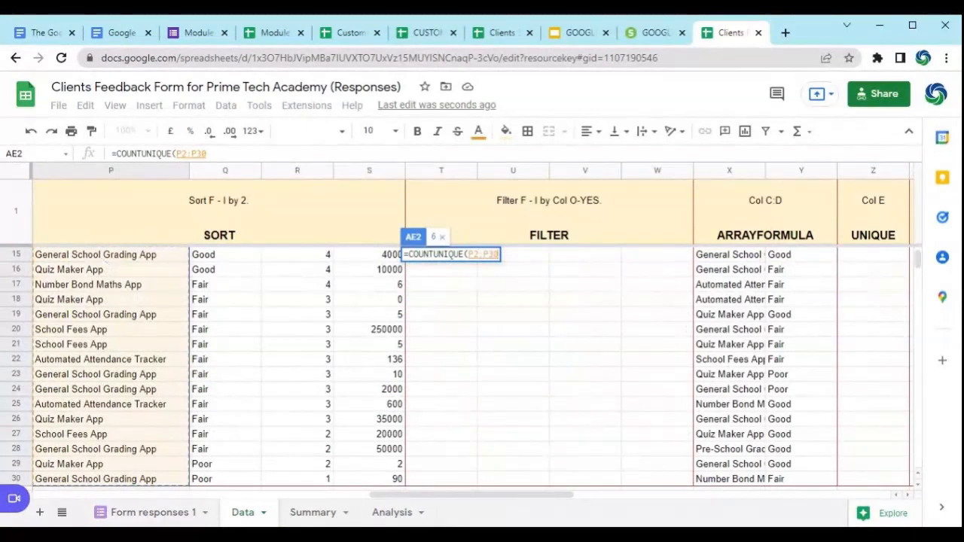
key(Return)
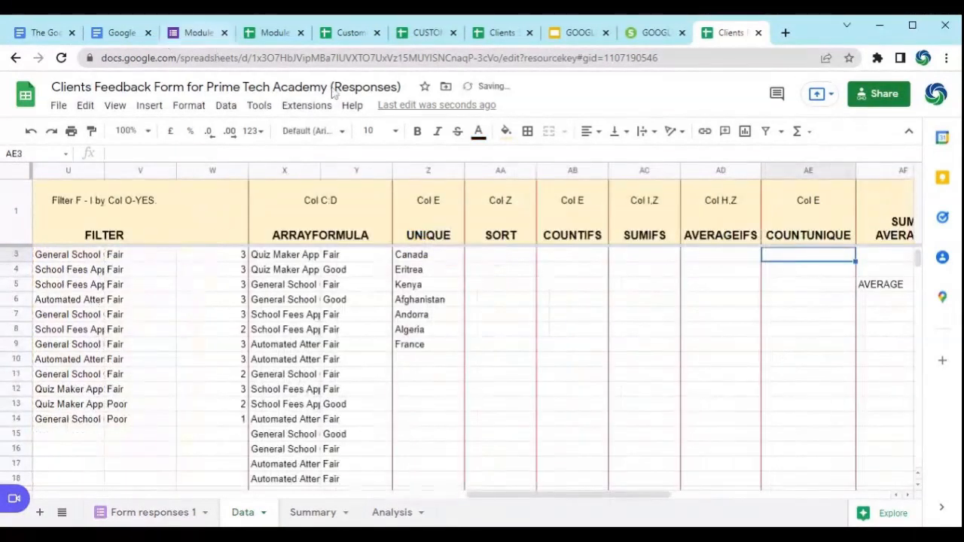
scroll(775, 309, up, 1)
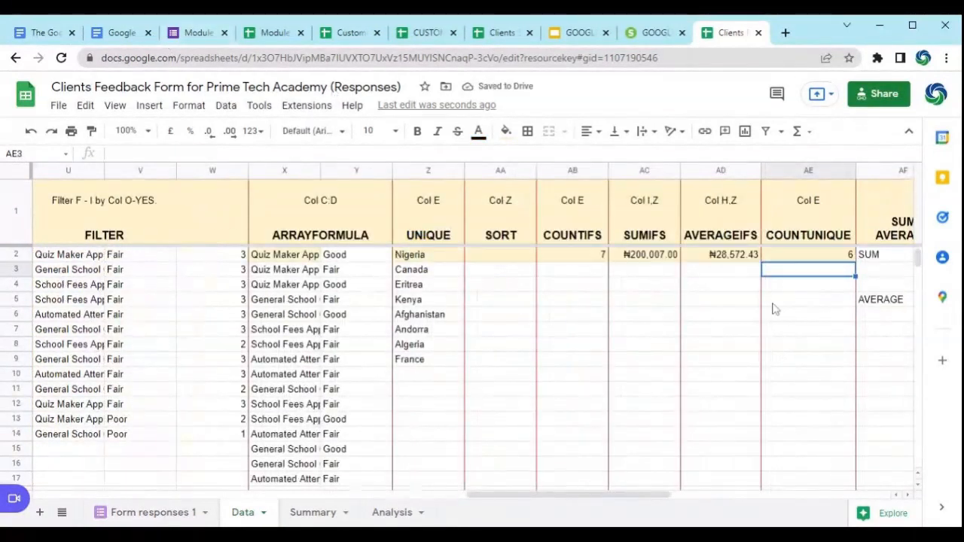
Step: Review the COUNTUNIQUE formula in AE2 against the functions list in column M and the app names in column P
click(806, 258)
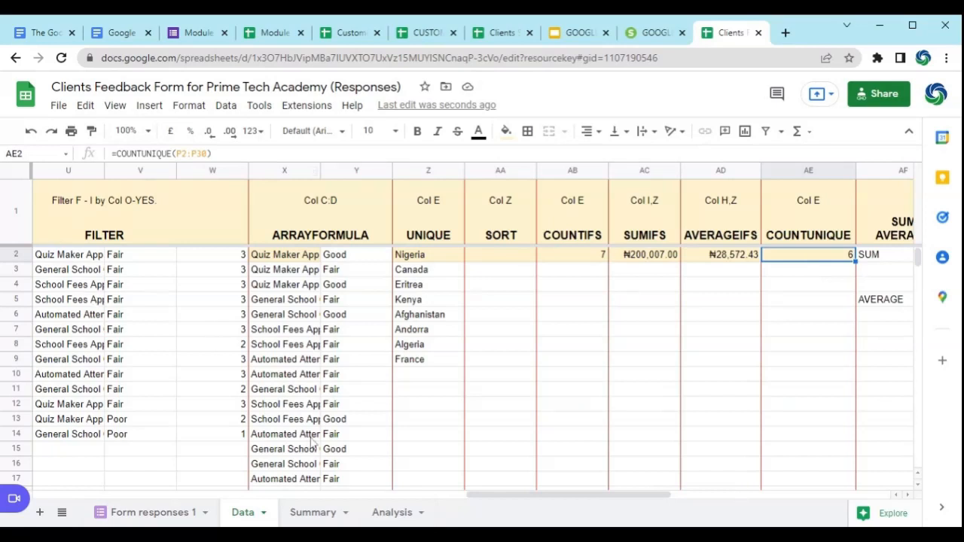
click(140, 373)
key(Left)
key(Left)
key(Left)
key(Left)
key(Left)
key(Left)
key(Left)
key(Left)
key(Left)
key(Left)
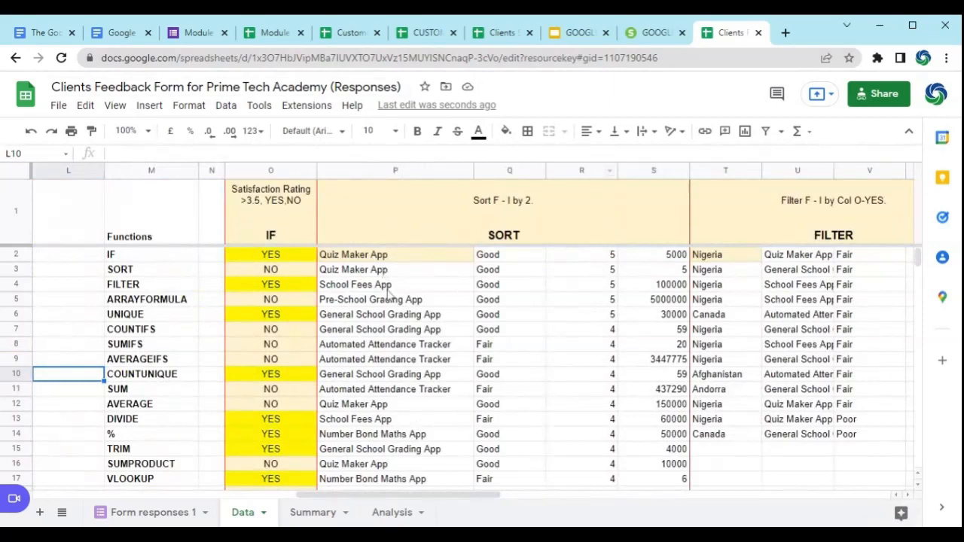
click(383, 299)
key(Right)
key(Right)
key(Right)
key(Right)
key(Right)
key(Right)
key(Right)
key(Right)
key(Right)
key(Right)
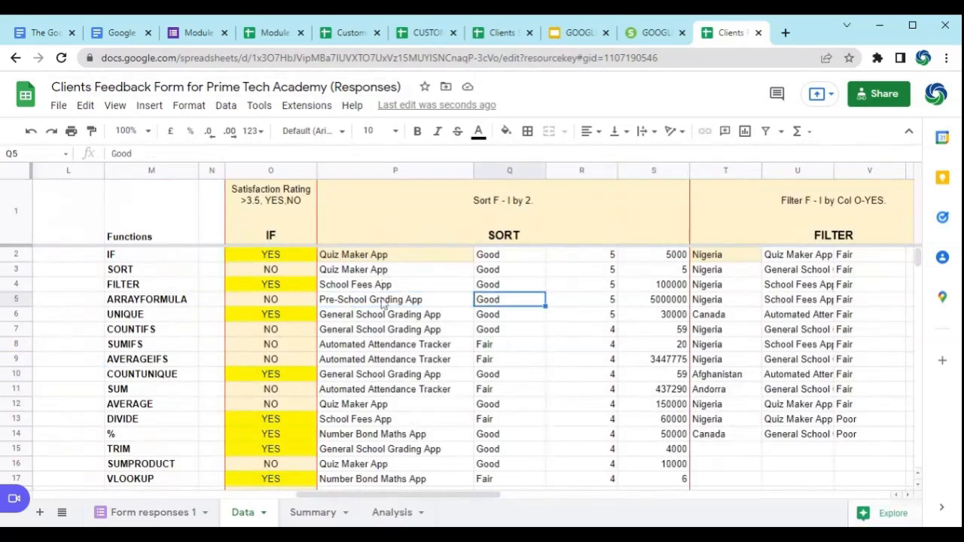
key(Right)
key(Right)
key(Right)
key(Right)
key(Right)
key(Right)
key(Right)
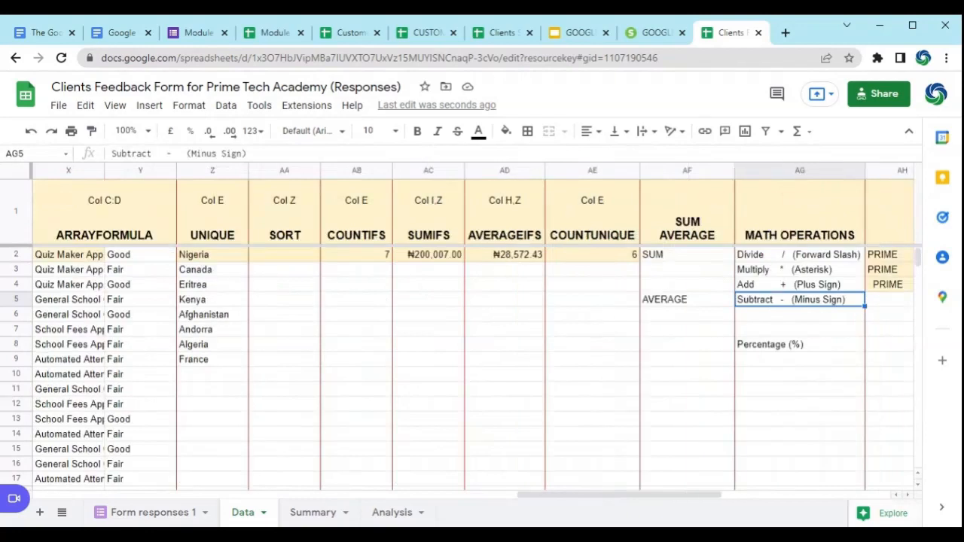
click(594, 256)
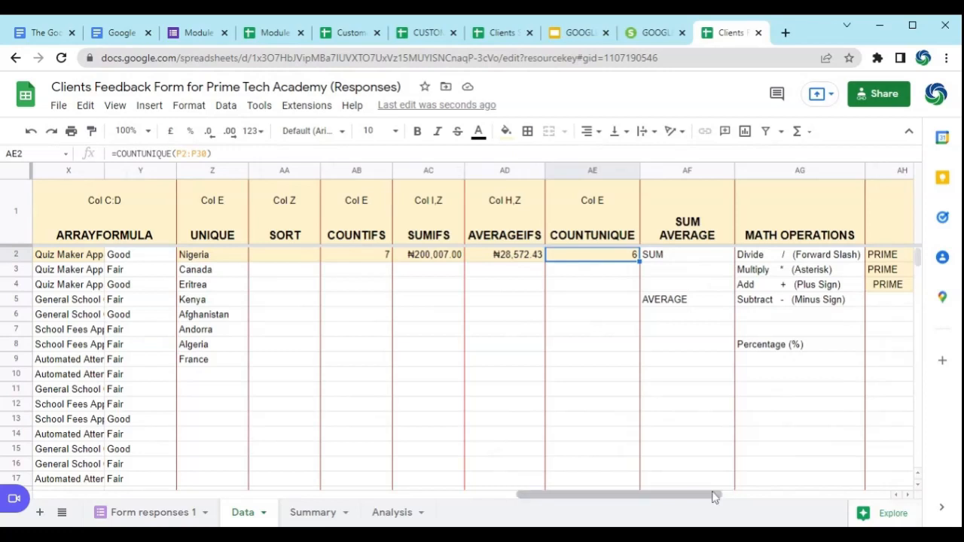
Step: Enter a SUM formula in AF3, below the SUM label, that adds the range AC2:AD2
drag(716, 496, 732, 494)
click(616, 256)
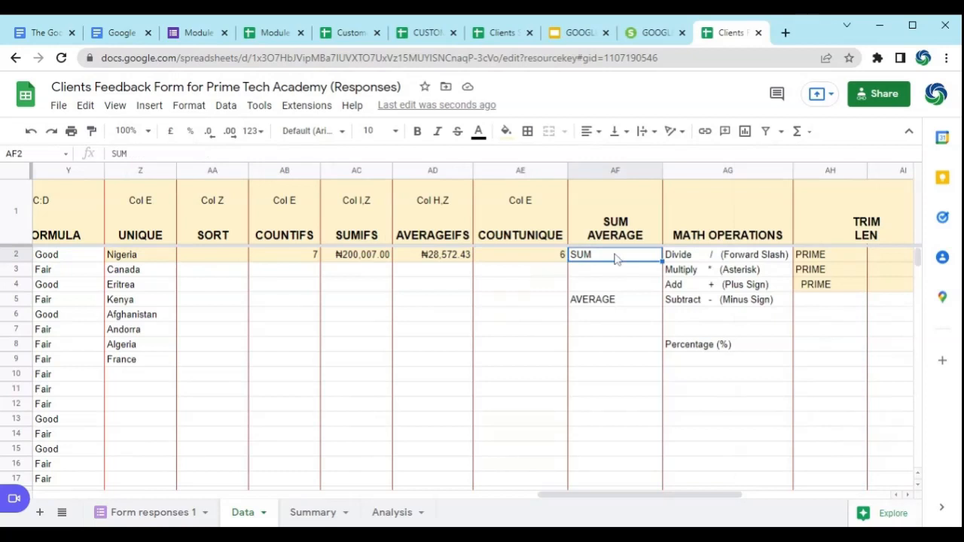
click(605, 281)
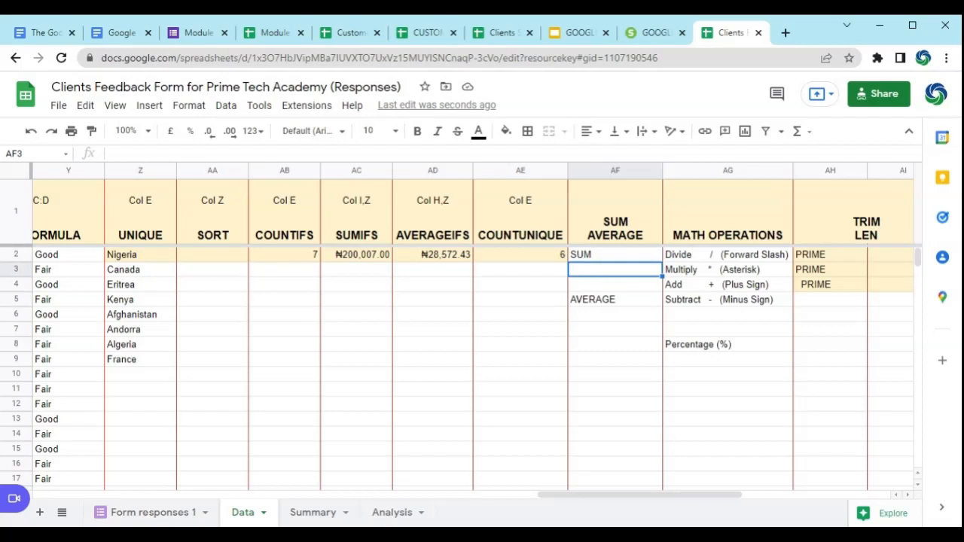
text(=SUM)
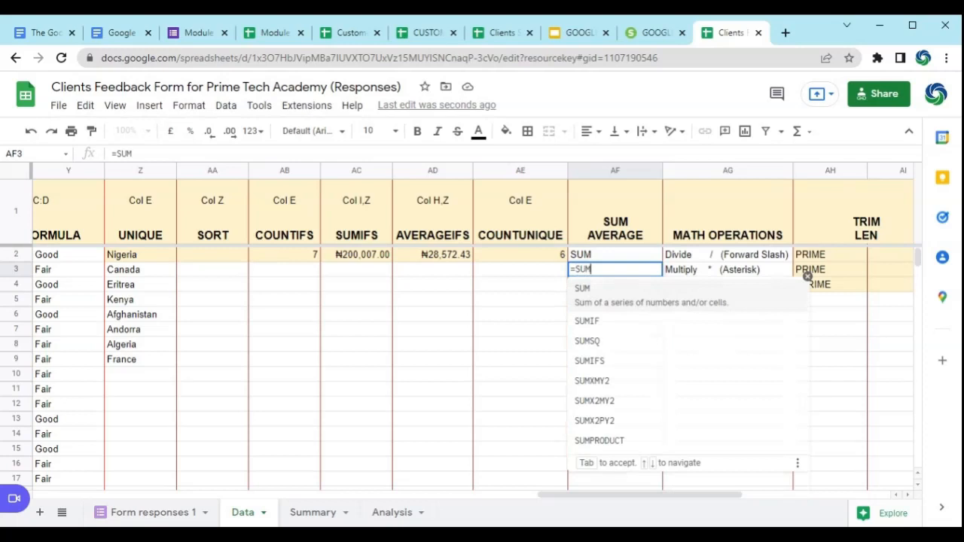
text(9)
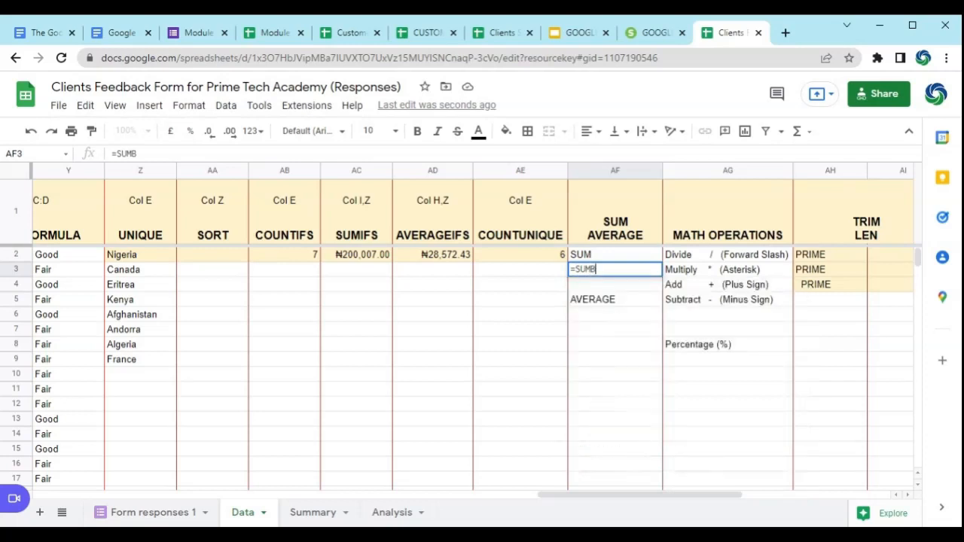
key(BackSpace)
text(()
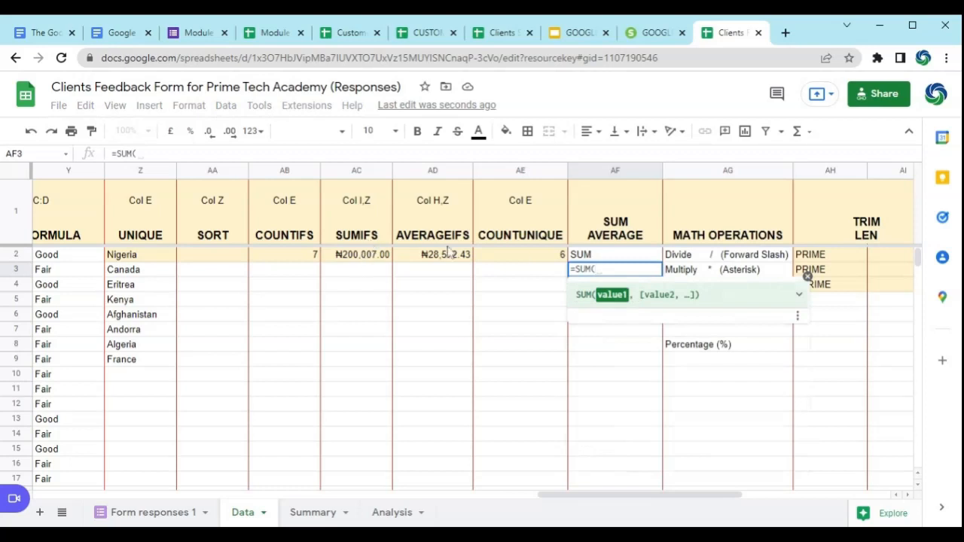
click(368, 256)
drag(368, 256, 424, 258)
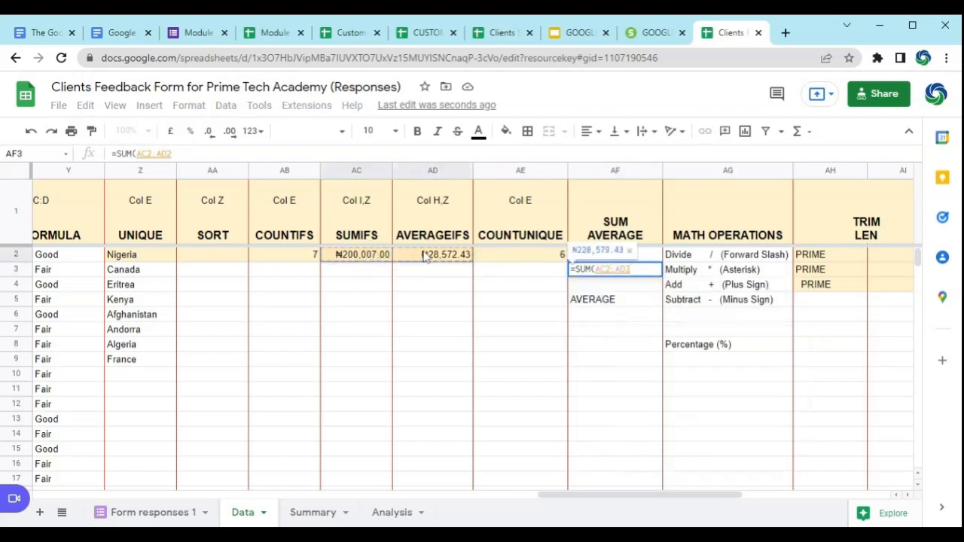
text())
key(Return)
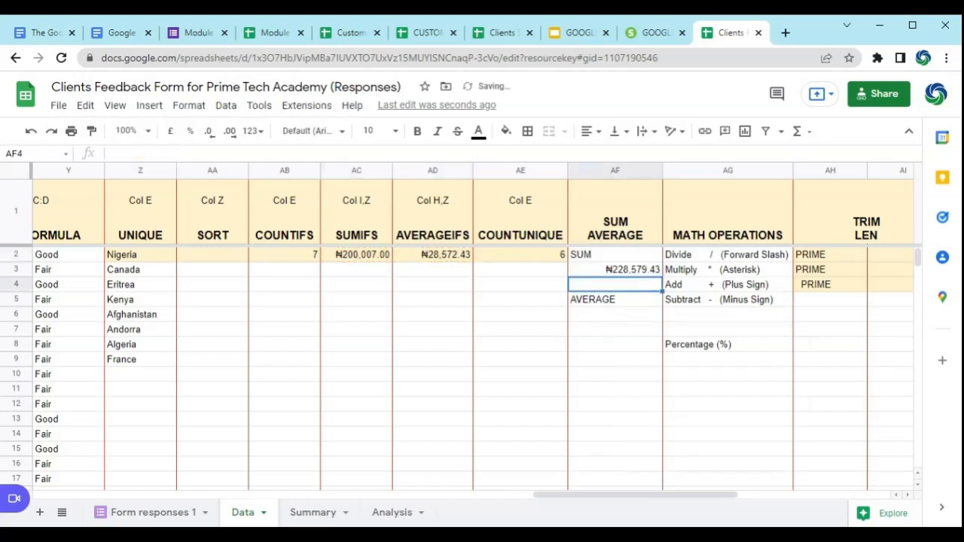
Step: Enter an AVERAGE formula for AC2:AD2 in AF6, below the AVERAGE label, and check it against the SUM formula in AF3
click(617, 318)
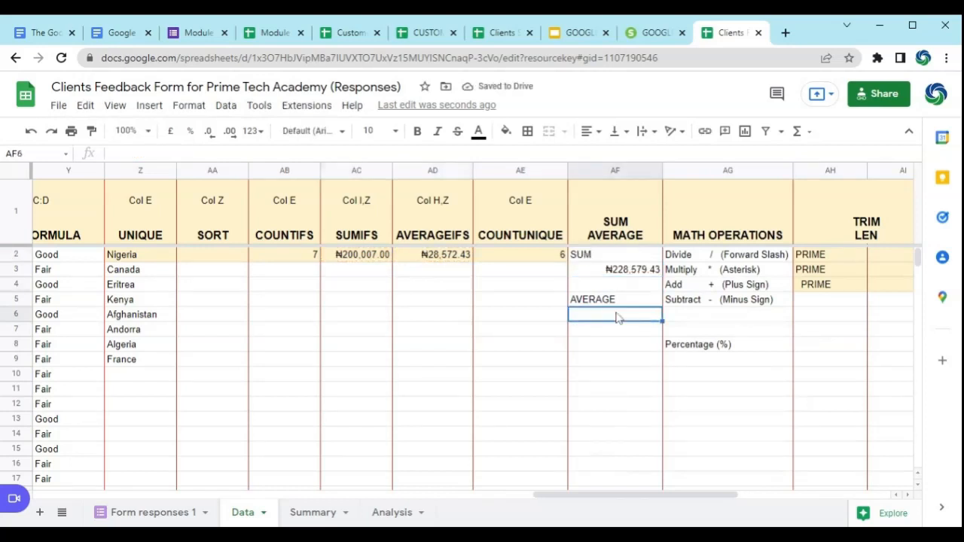
text(=A)
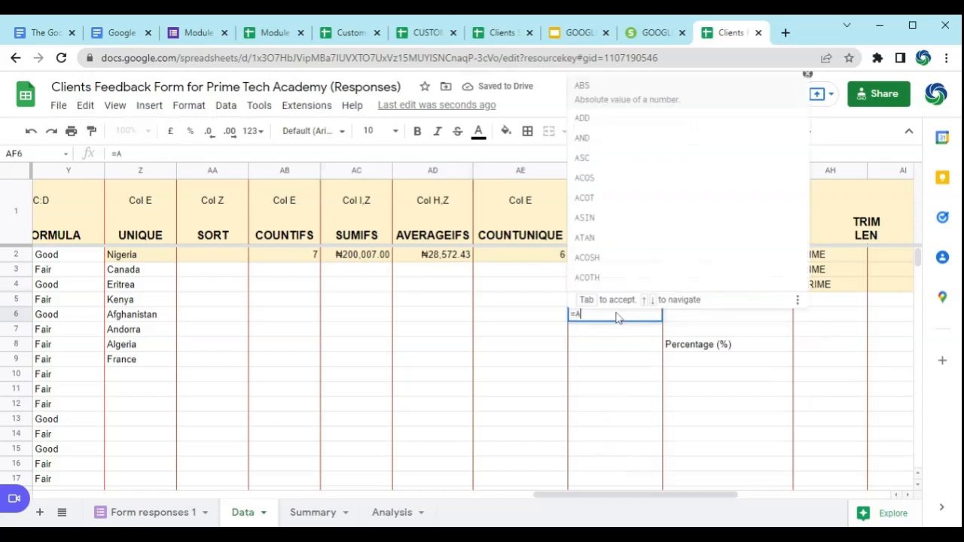
text(VER)
click(629, 335)
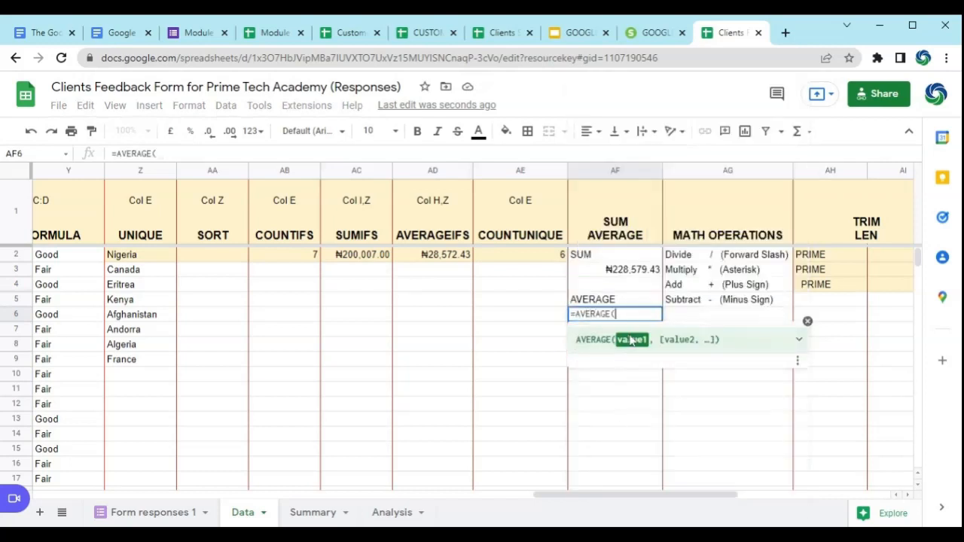
drag(369, 255, 423, 260)
key(Return)
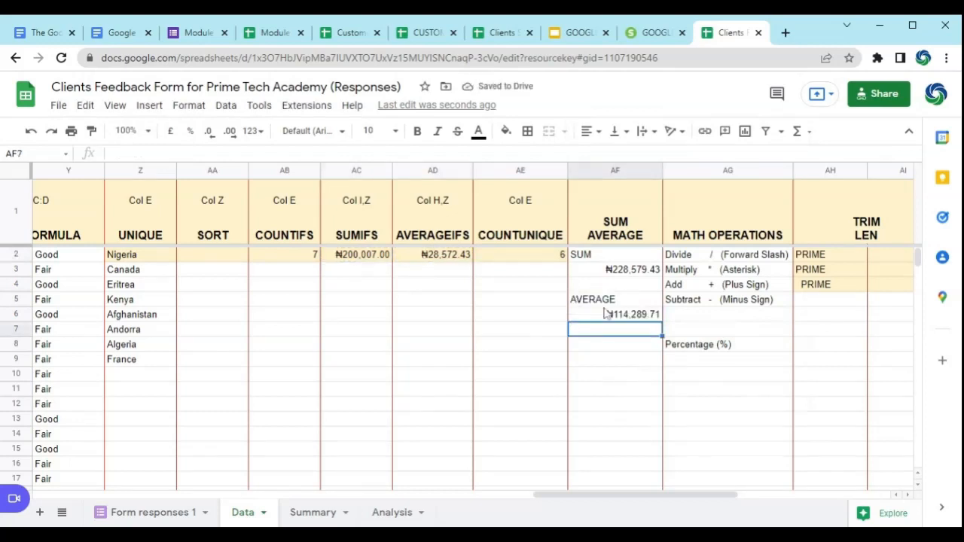
click(625, 273)
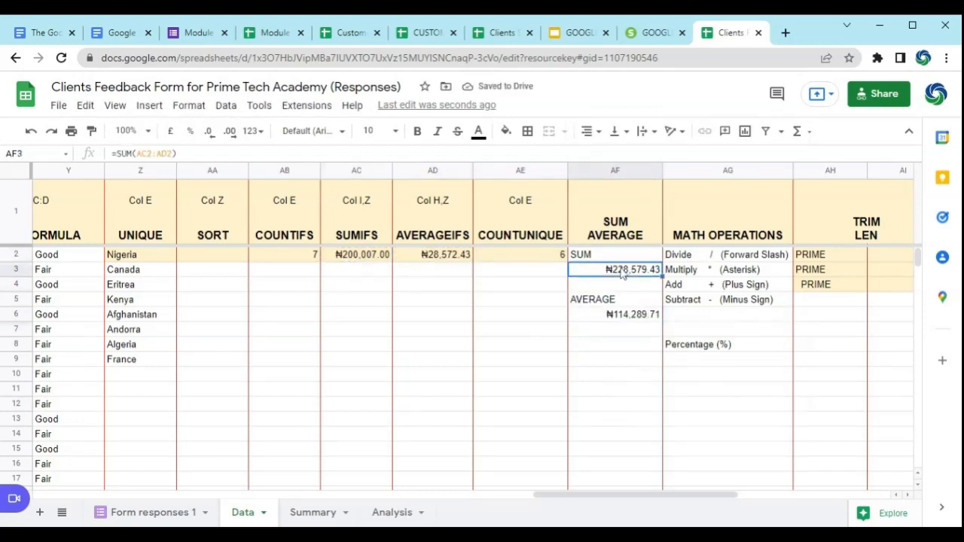
click(632, 322)
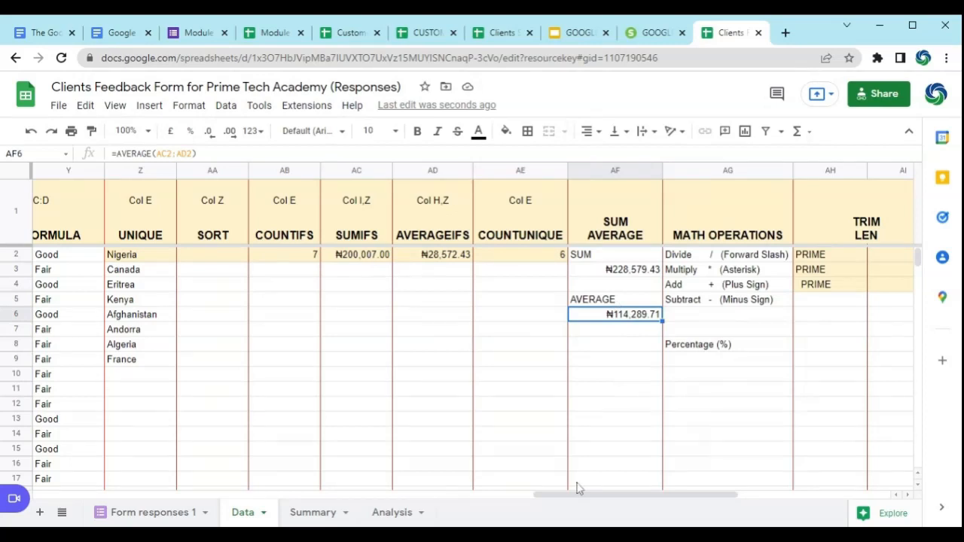
click(548, 528)
Step: Examine the divide, multiply, add and subtract operator notes in AG2:AG5 under MATH OPERATIONS
click(732, 260)
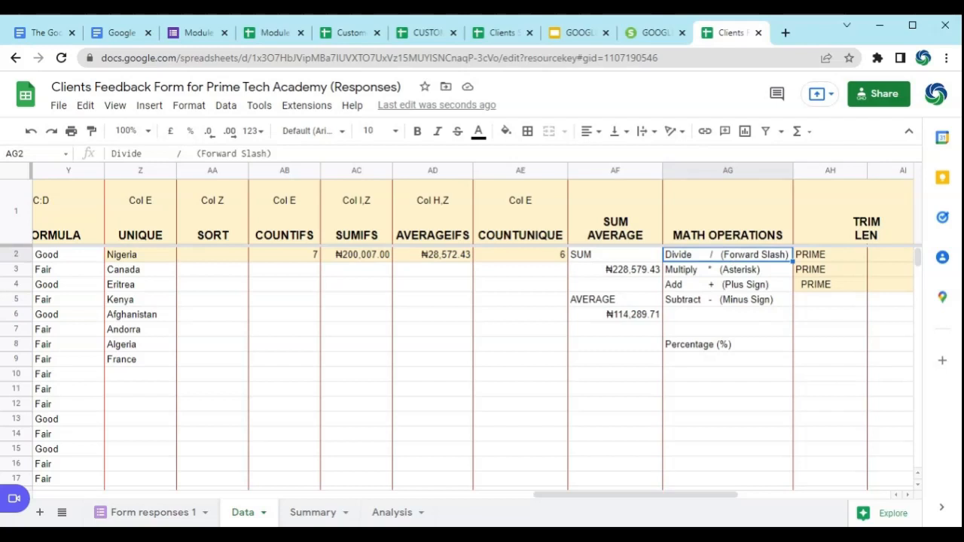
click(729, 273)
click(731, 284)
click(733, 301)
click(747, 336)
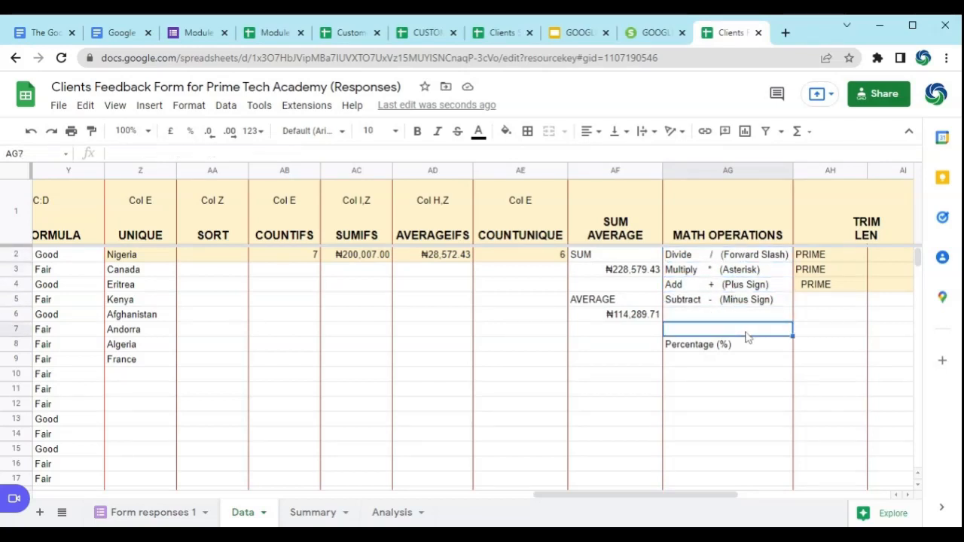
click(673, 257)
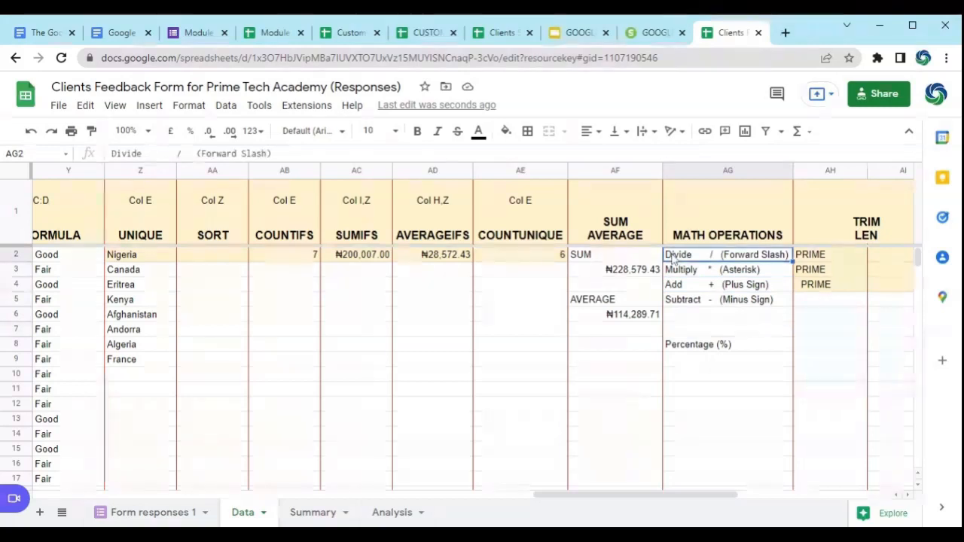
click(718, 271)
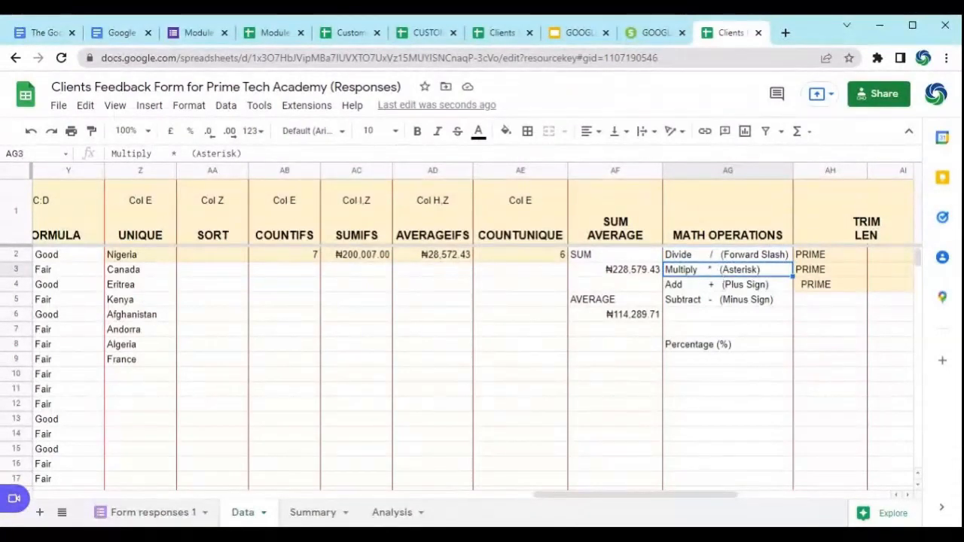
click(719, 285)
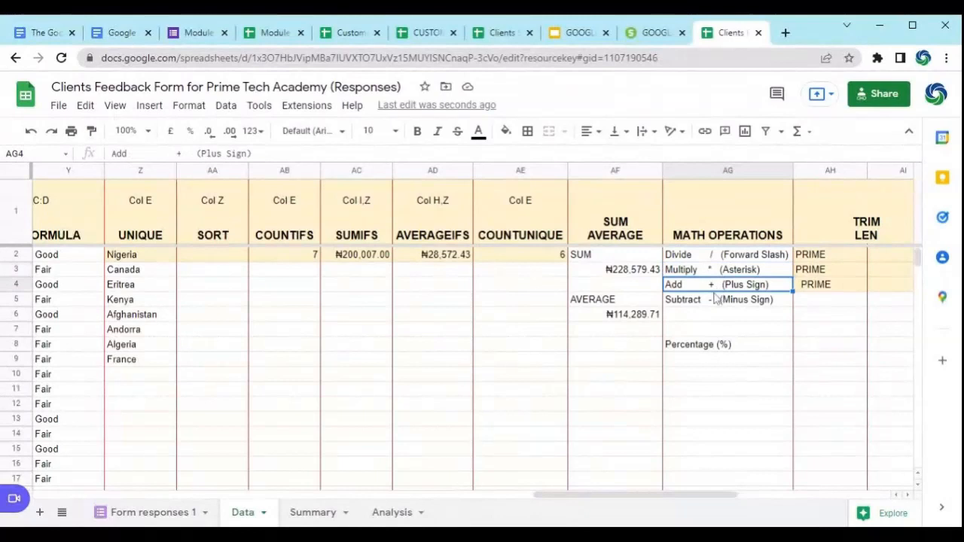
click(715, 299)
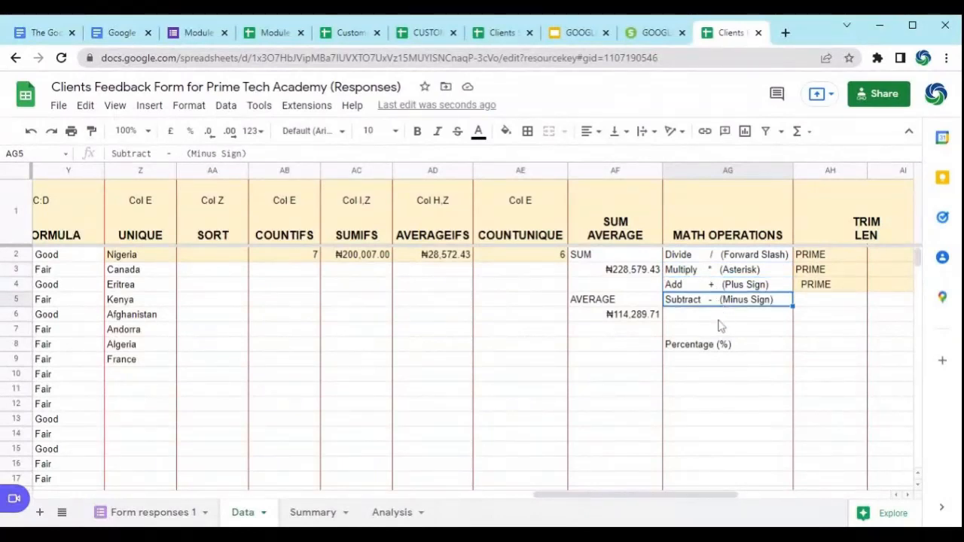
Step: Enter the division formula =40/8 in AG6, below the math operator notes
click(718, 319)
text(=)
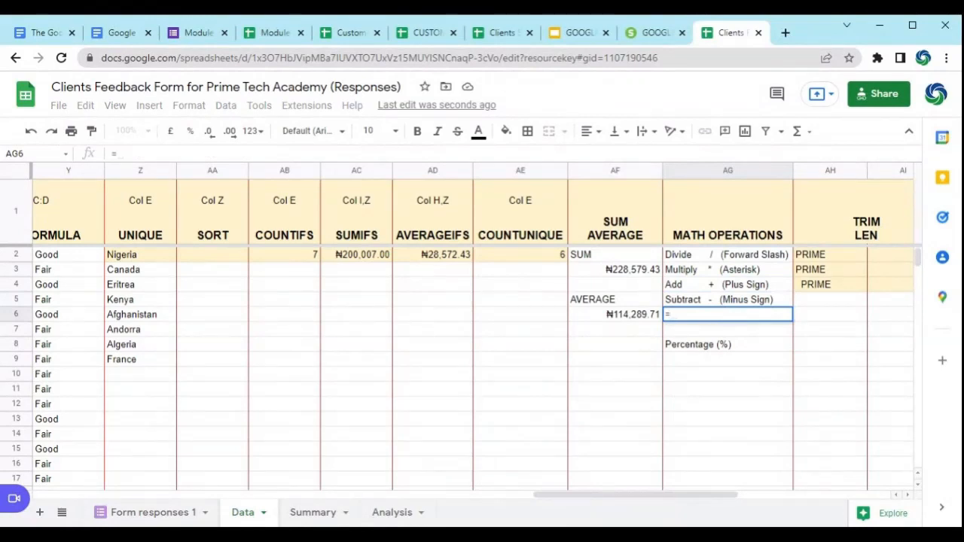
text(4)
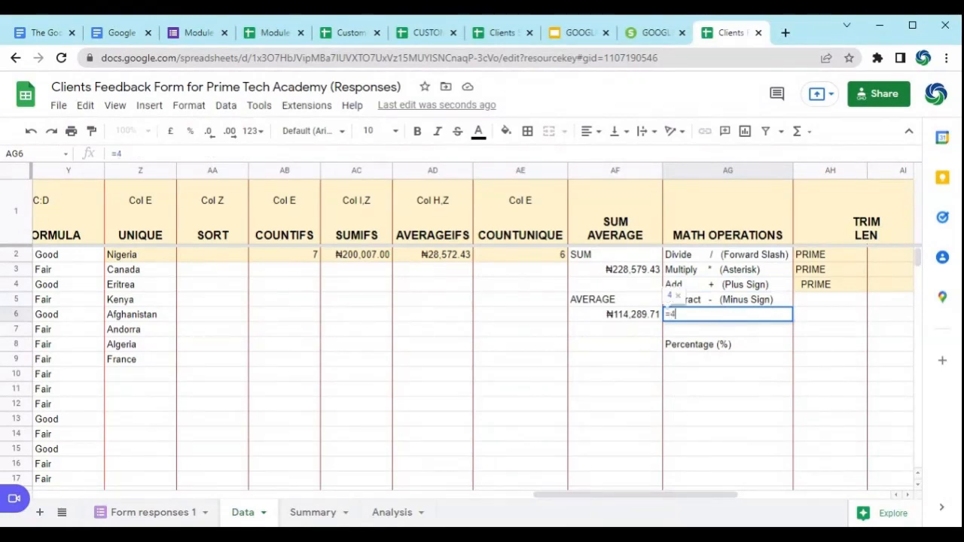
text(0/)
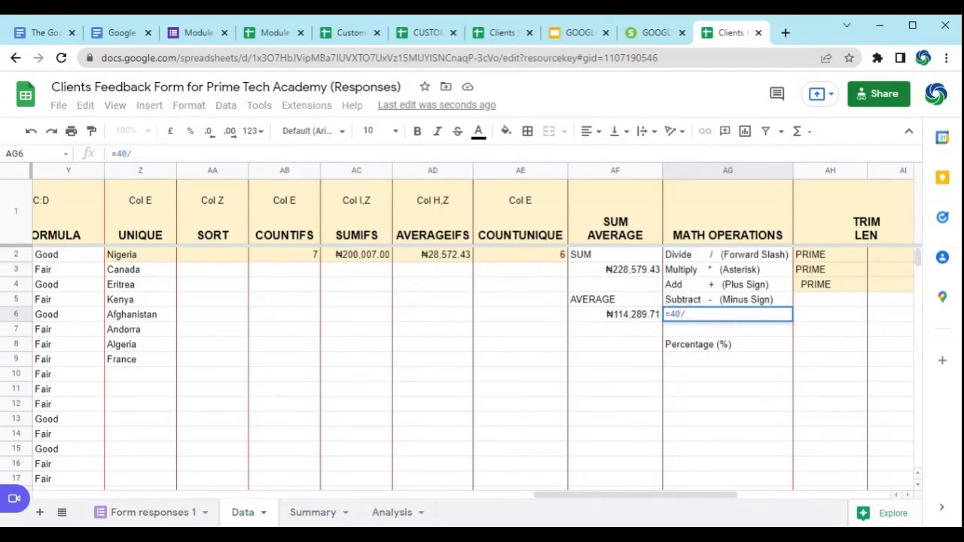
text(8)
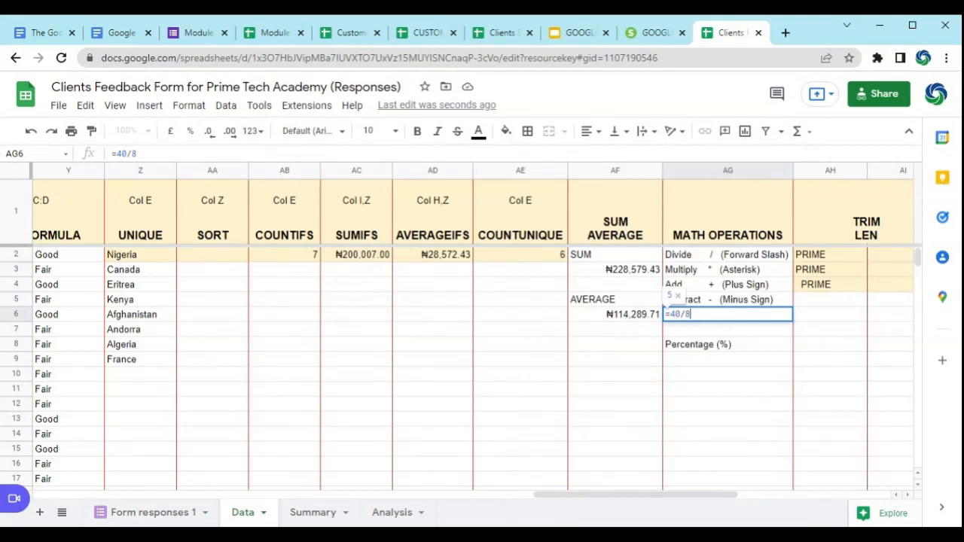
key(Return)
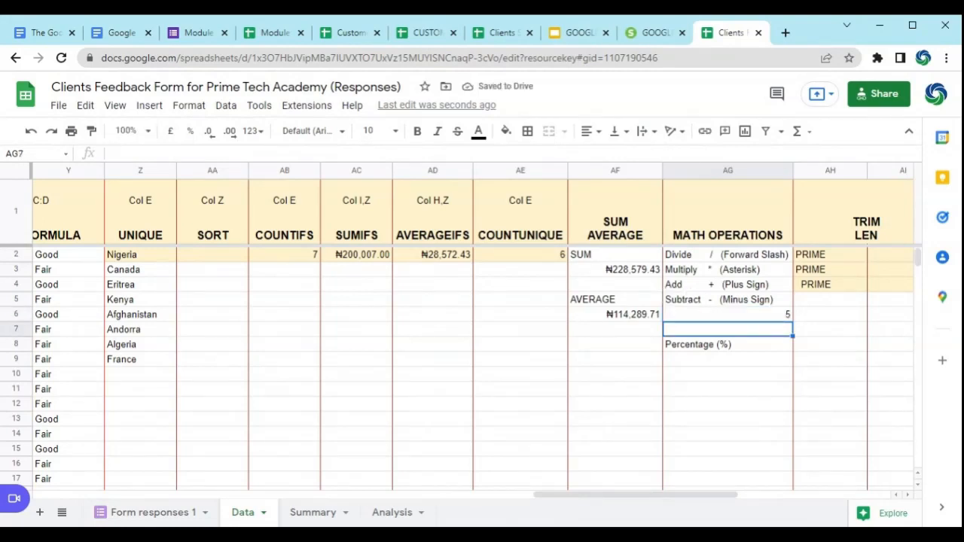
Step: Change the formula in AG6 to the multiplication =40*8, and check the add and subtract notes above it
click(701, 320)
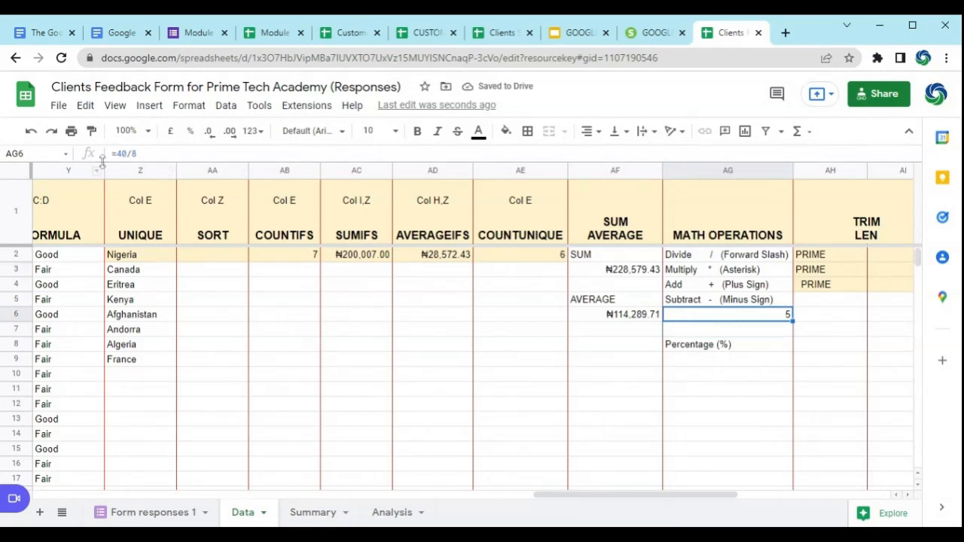
click(133, 154)
key(BackSpace)
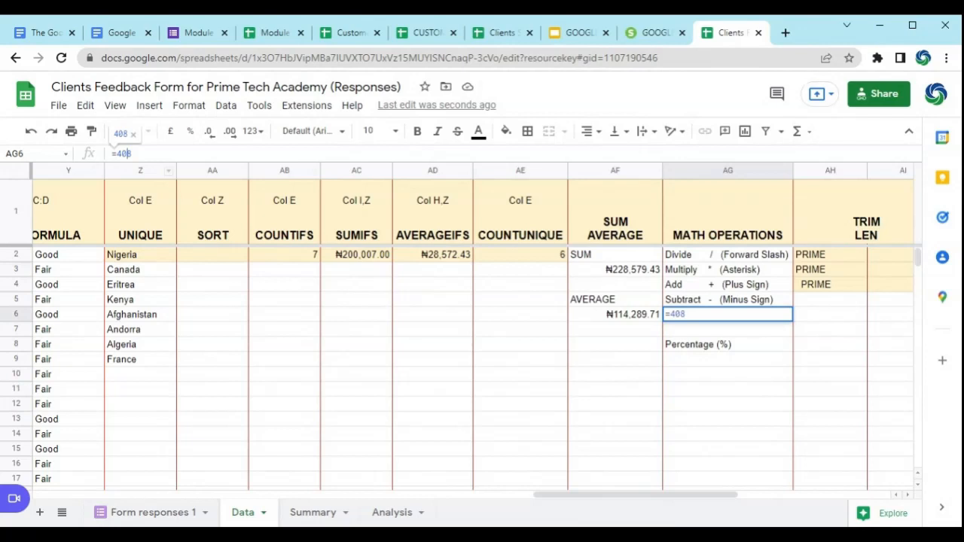
text(*)
key(Return)
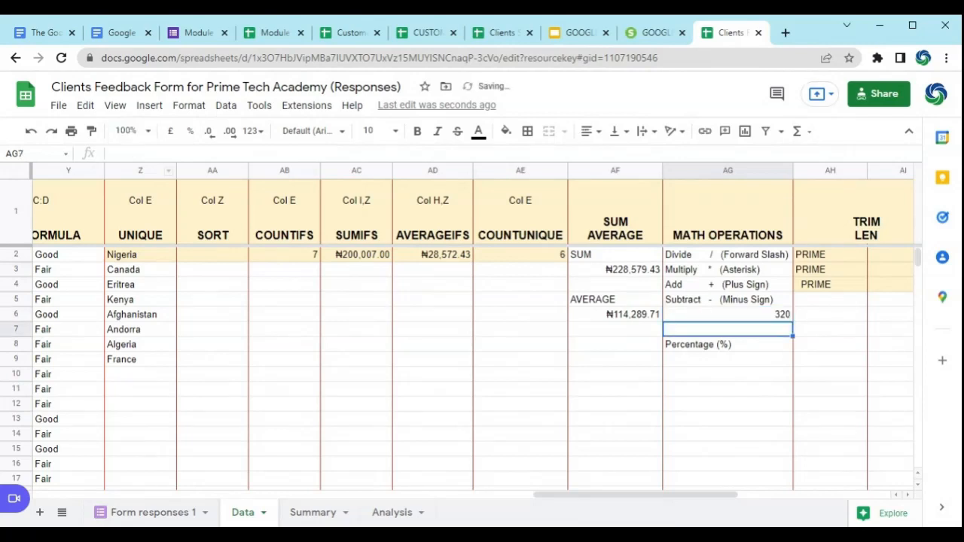
click(691, 319)
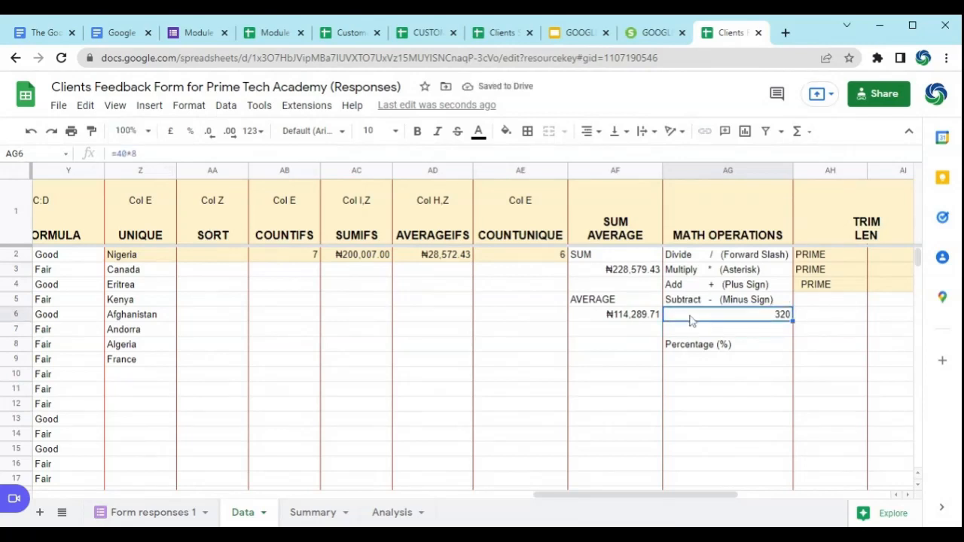
click(693, 290)
click(697, 303)
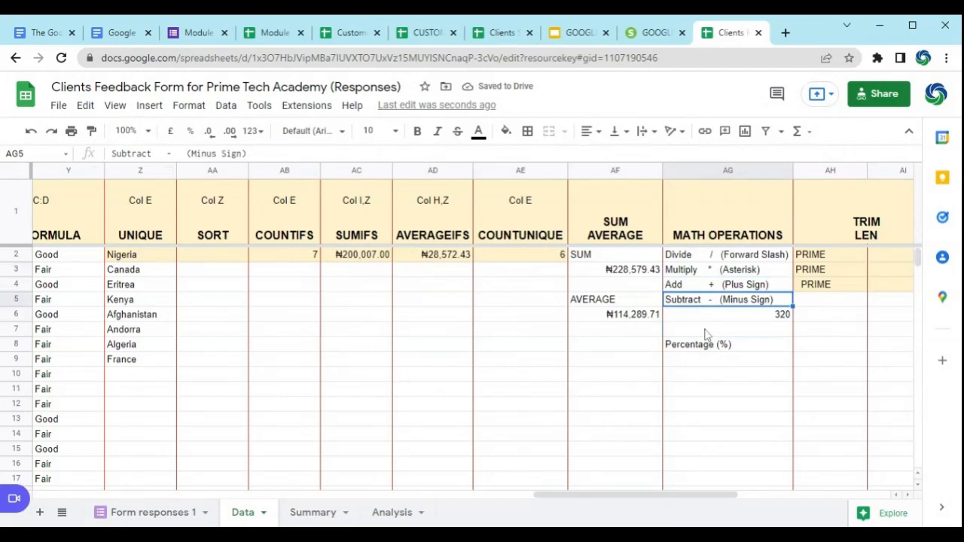
Step: Enter a formula in AG9, below the Percentage (%) label, that divides AD2 by AC2
click(717, 359)
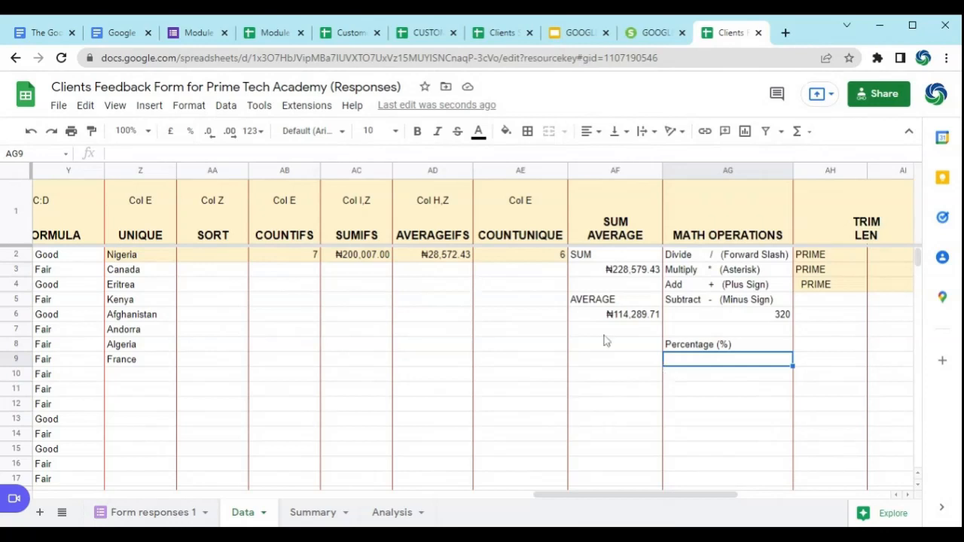
text(=)
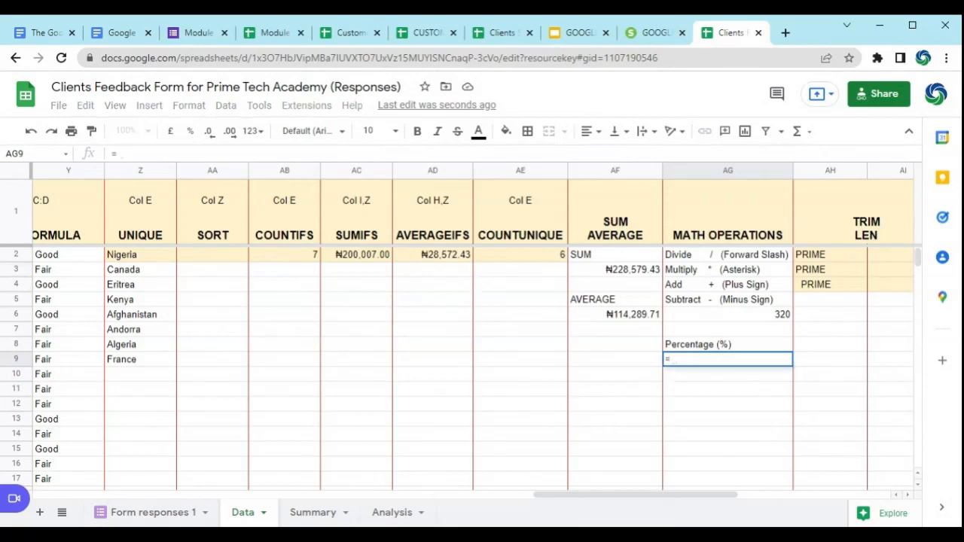
click(447, 256)
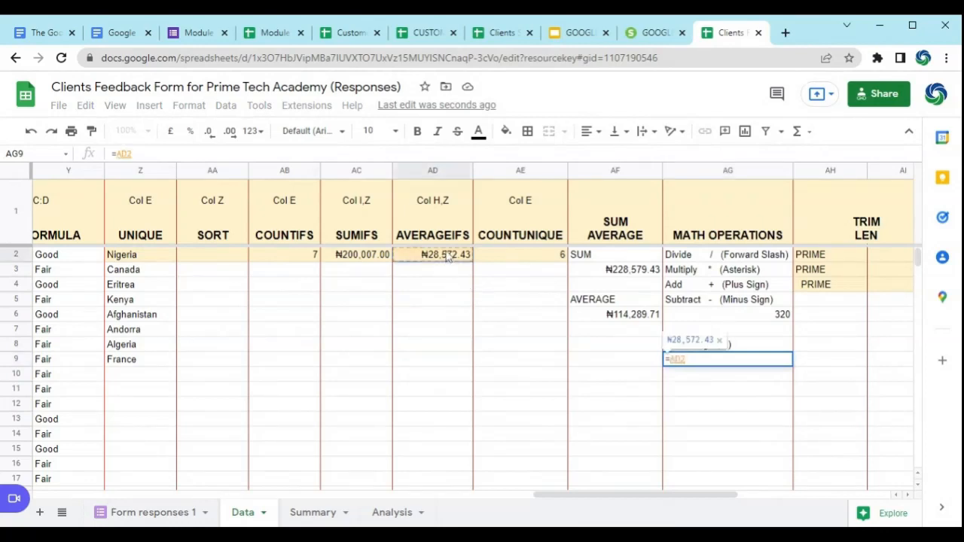
text(/)
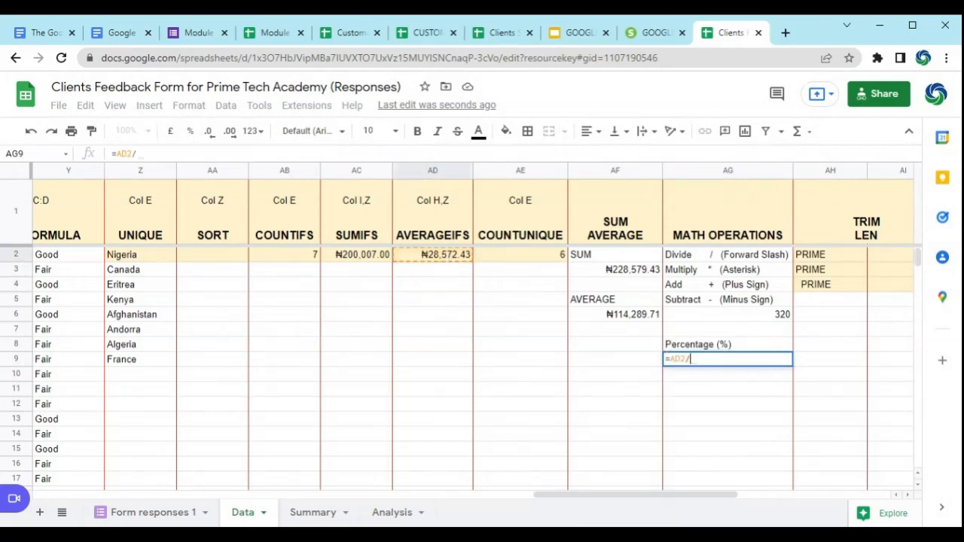
click(367, 259)
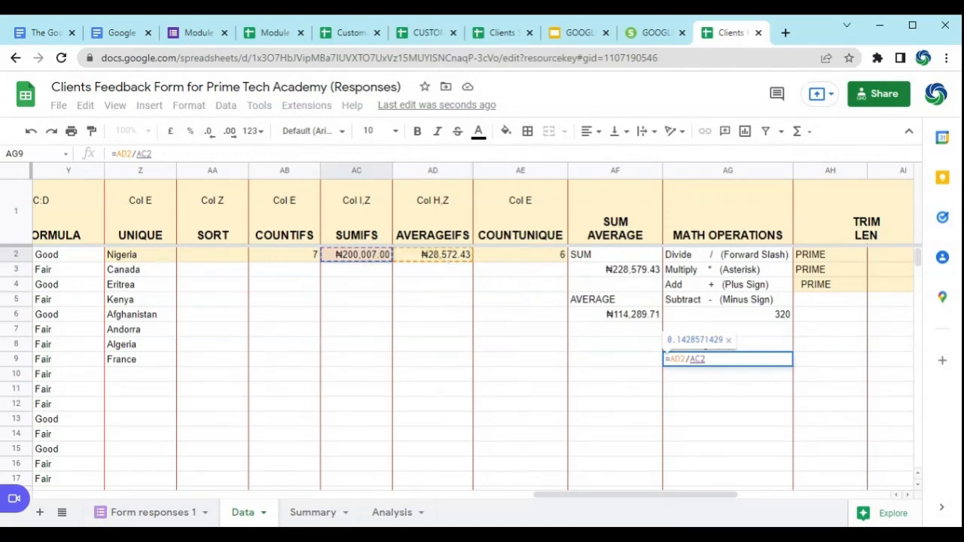
key(Return)
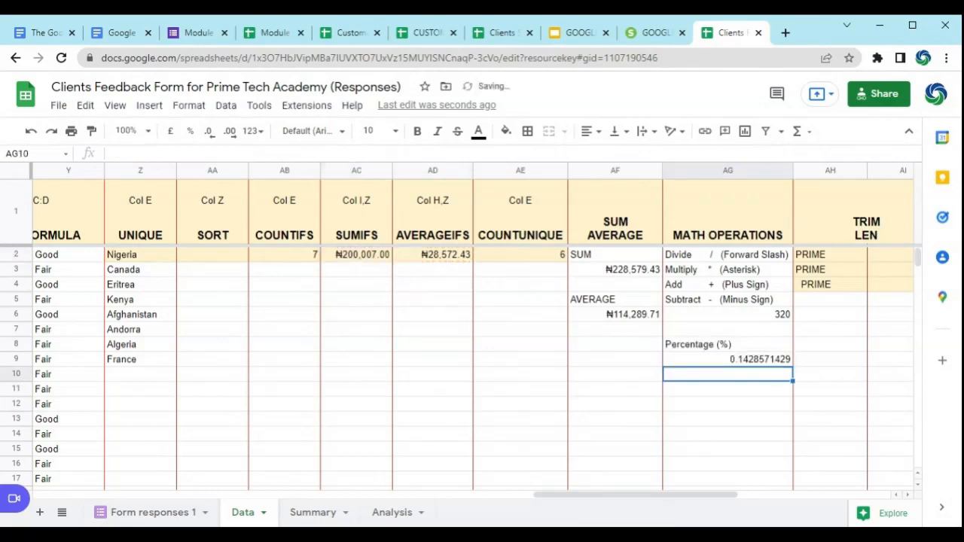
Step: Format the division result in AG9 as a percent
click(760, 361)
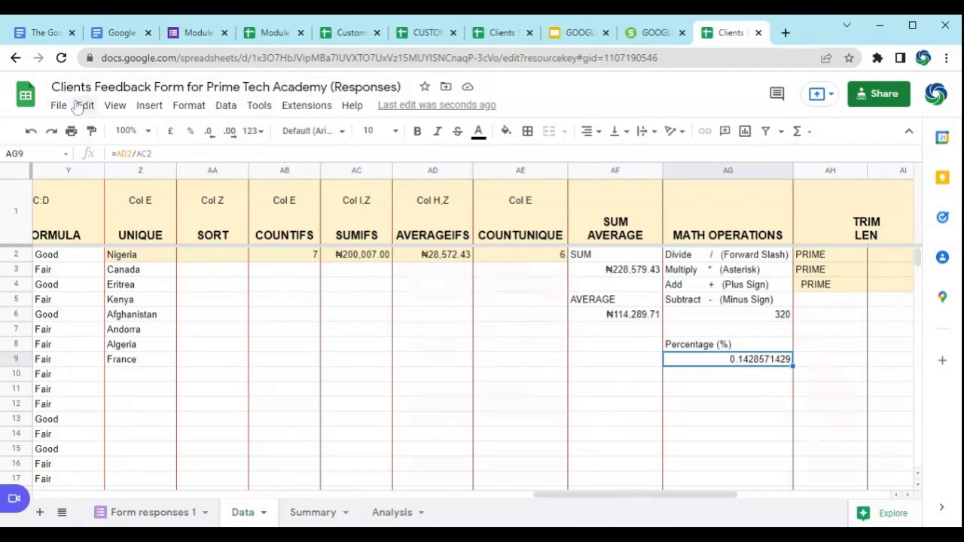
click(190, 106)
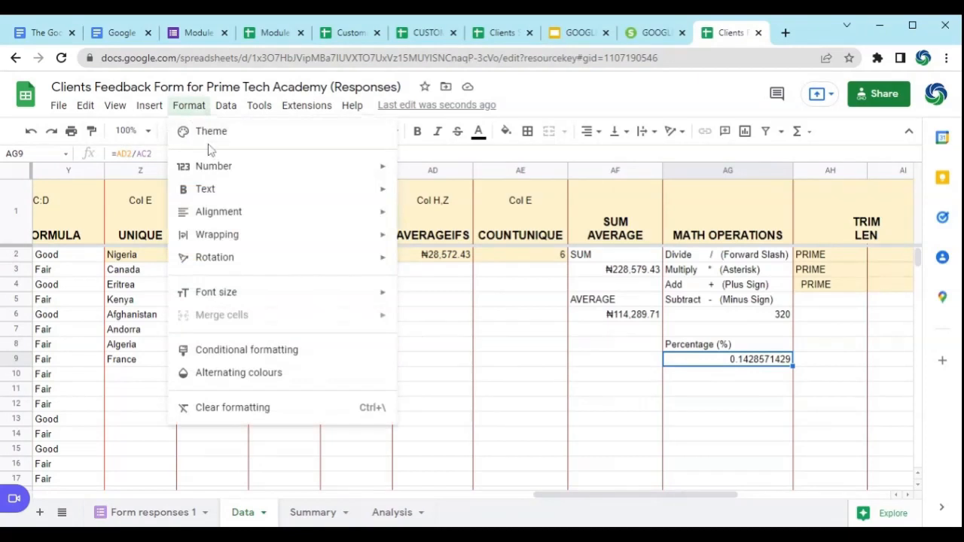
mouse_move(226, 165)
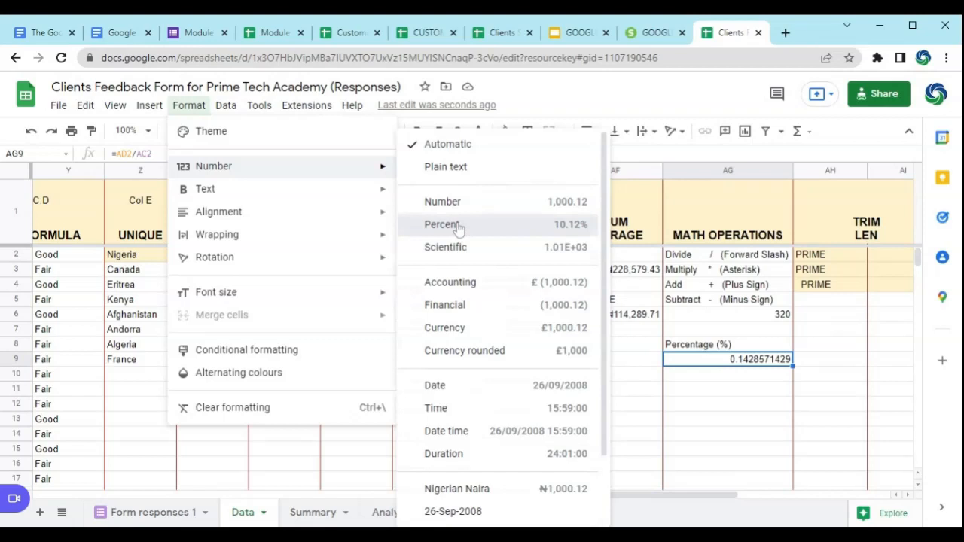
click(442, 224)
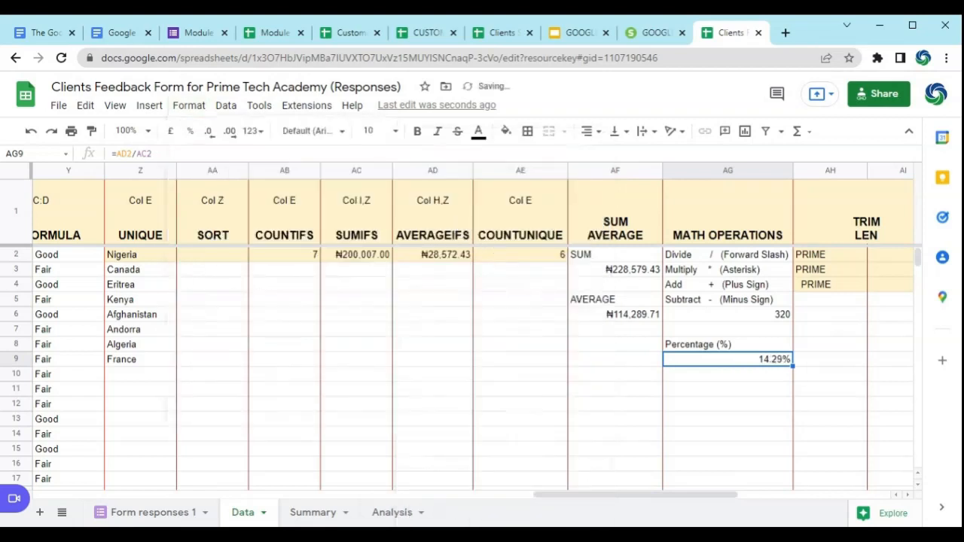
click(769, 389)
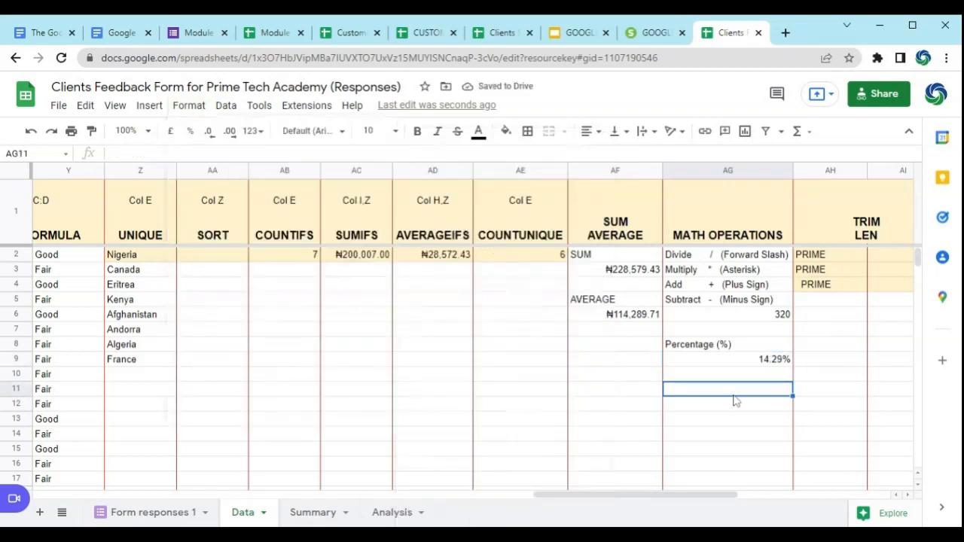
Step: Examine the TRIM and LEN section and compare the spacing of the PRIME entries in AH2:AH4
click(908, 495)
click(907, 495)
click(907, 495)
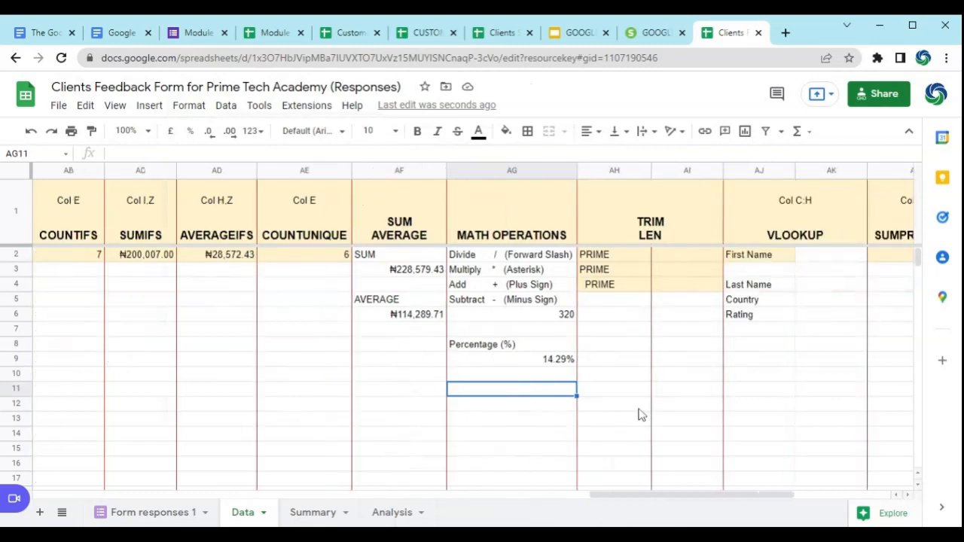
click(635, 231)
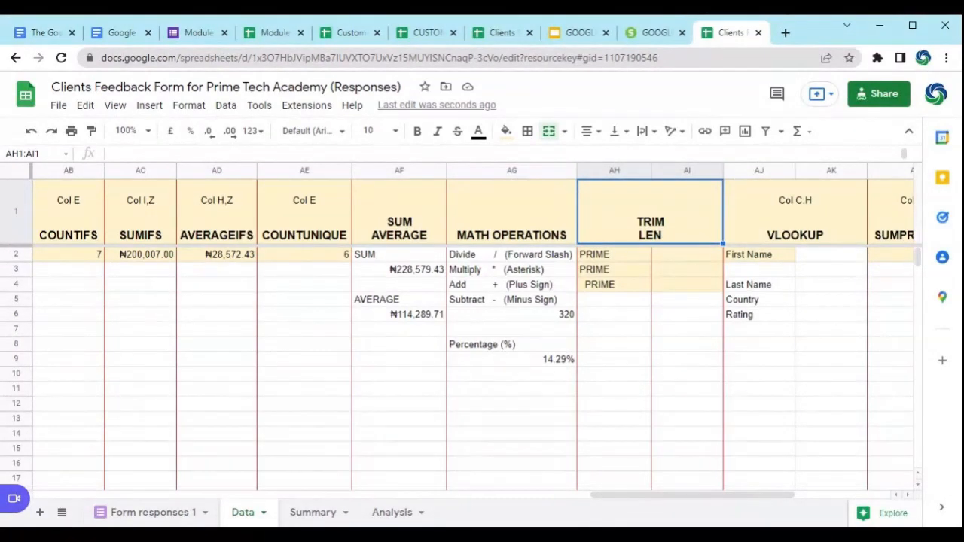
click(683, 329)
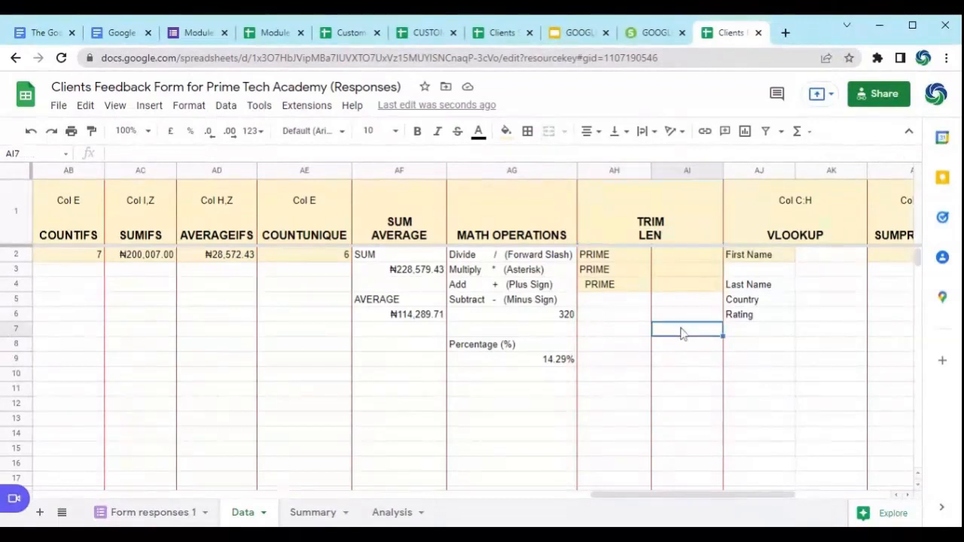
click(620, 257)
click(621, 271)
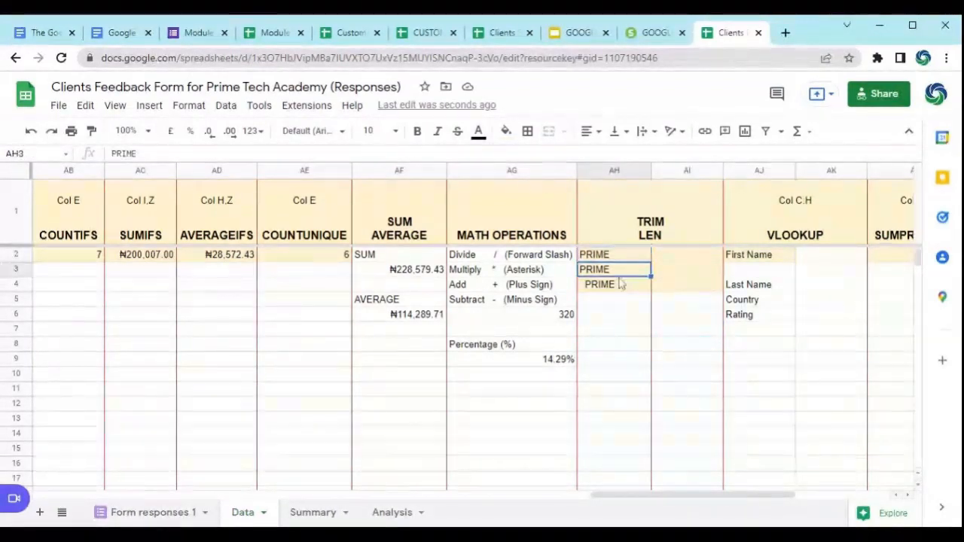
click(622, 284)
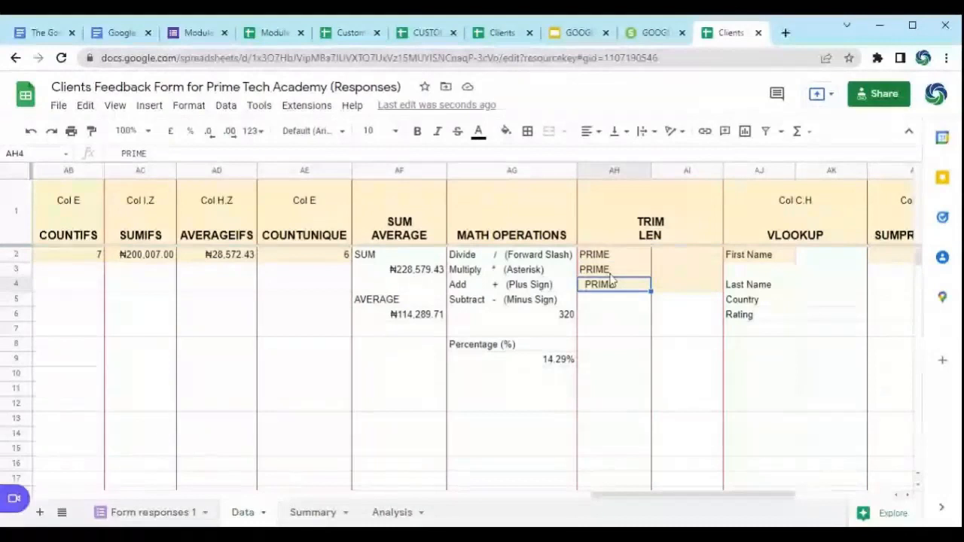
click(624, 315)
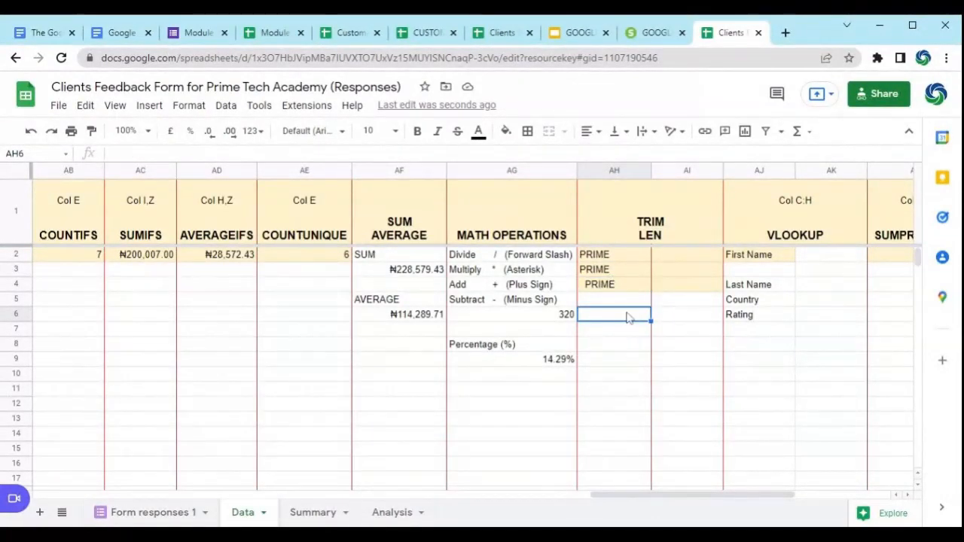
Step: Enter a LEN formula in AI2 that counts the characters of the PRIME entry in AH2
click(693, 256)
text(=)
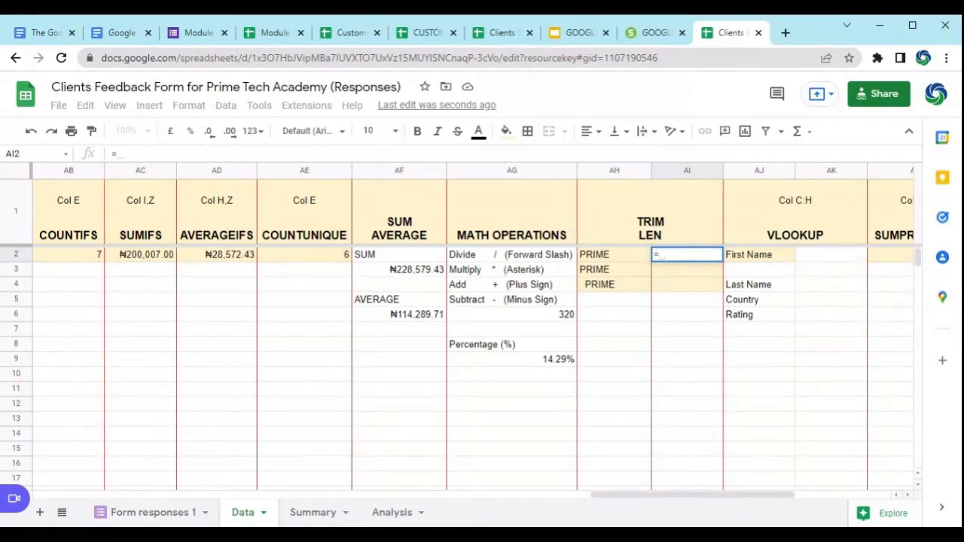
text(LEN)
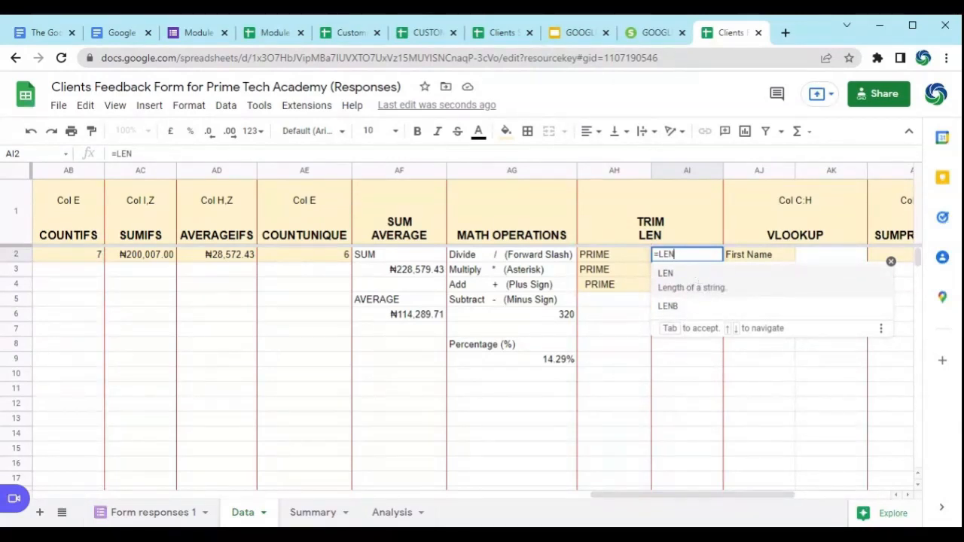
text(()
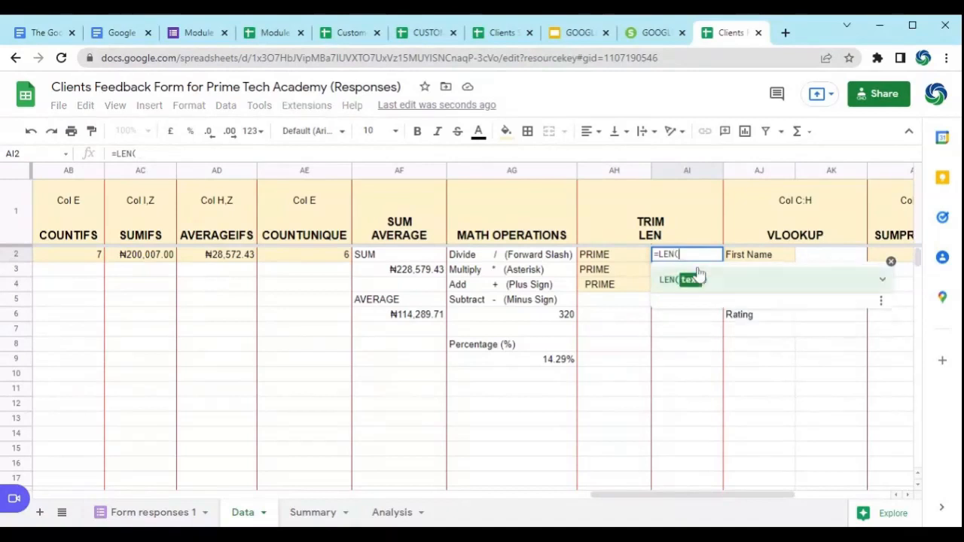
click(621, 260)
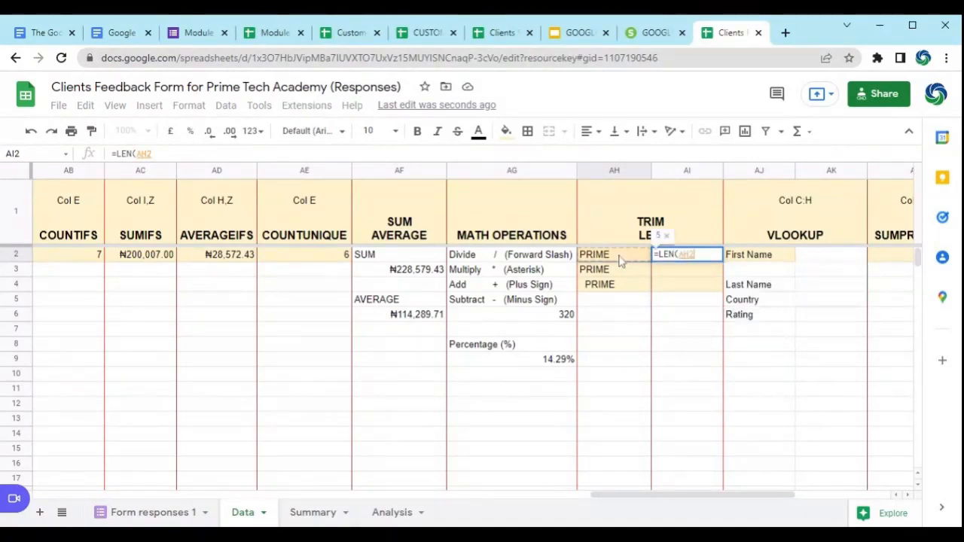
key(Return)
key(Up)
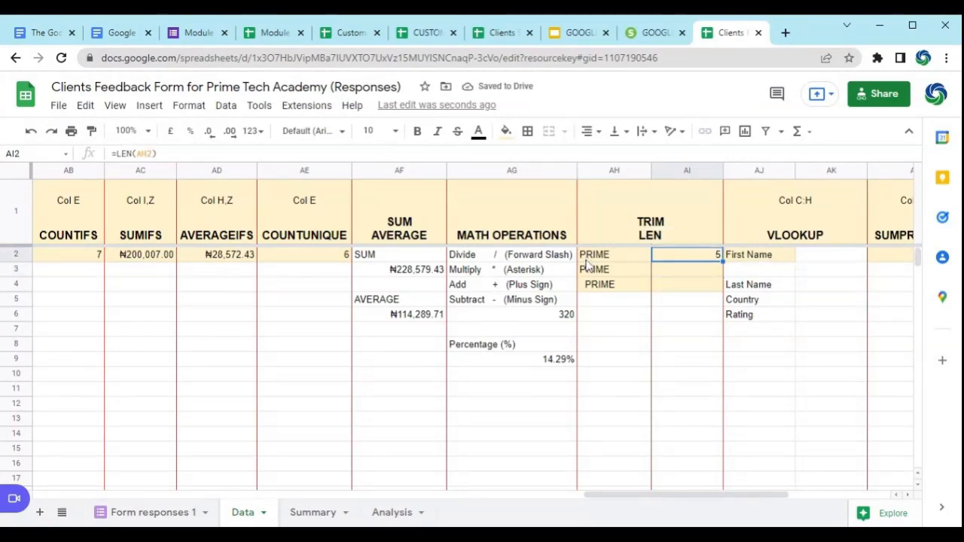
Step: Fill the LEN formula from AI2 down to AI3 and AI4, and check the copied formulas
drag(719, 264, 706, 279)
click(704, 271)
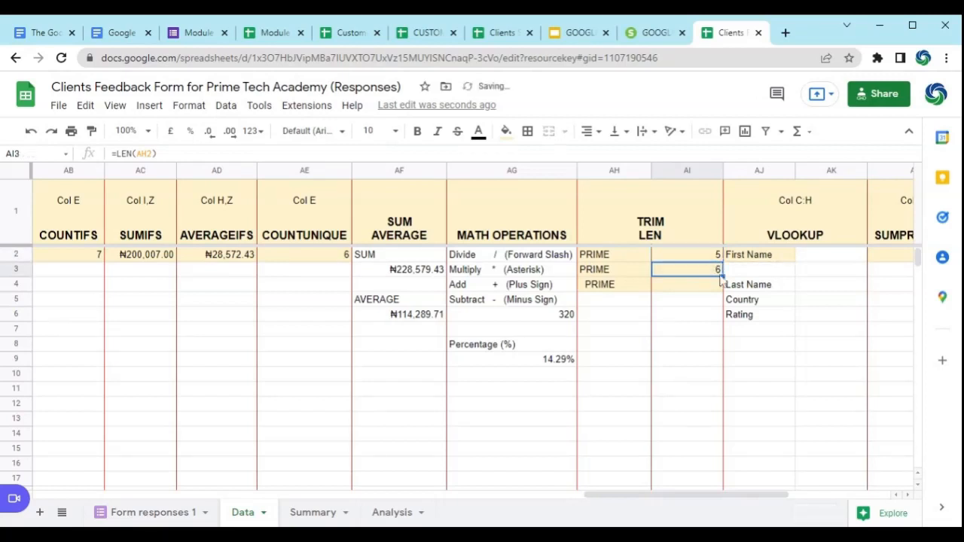
drag(722, 276, 697, 290)
click(690, 292)
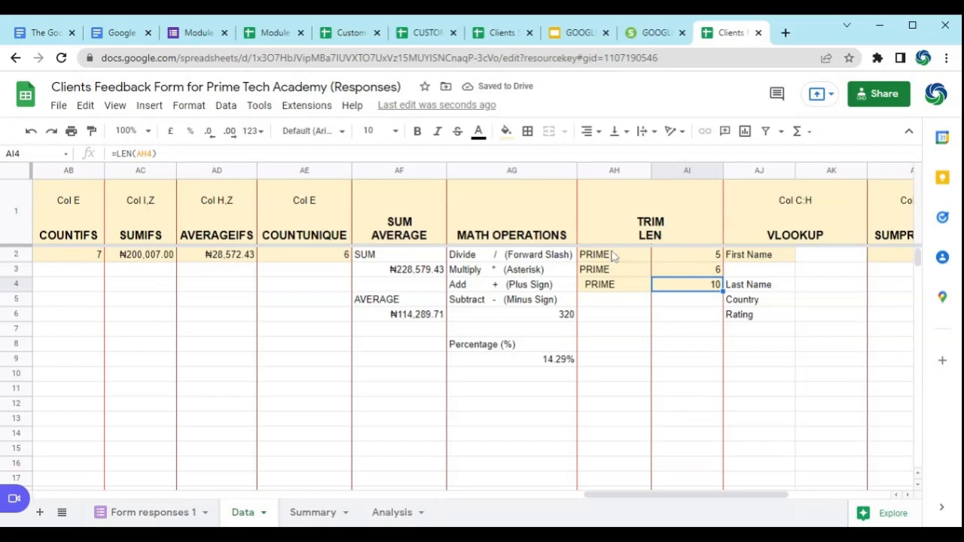
click(693, 272)
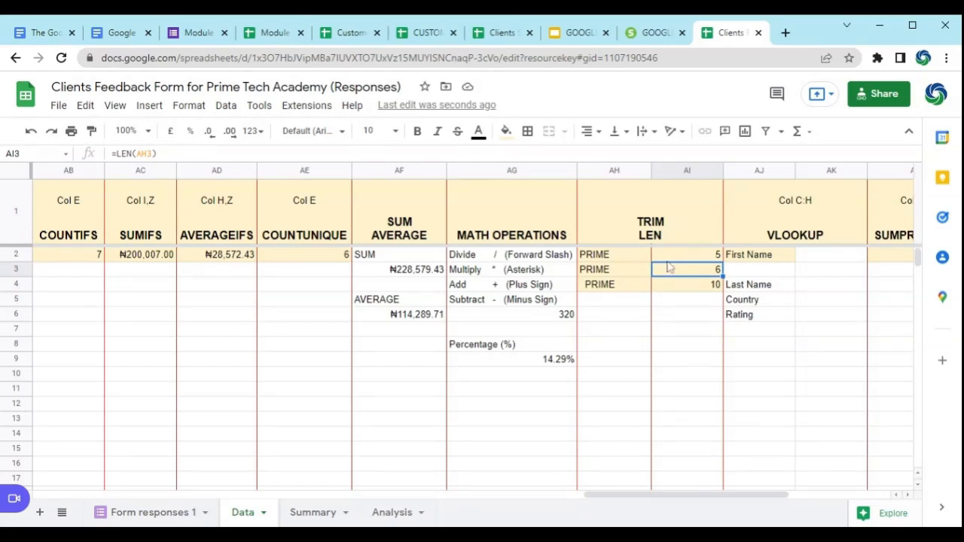
Step: Inspect the contents of AH3 and AH4 for extra spaces before and after PRIME
click(624, 275)
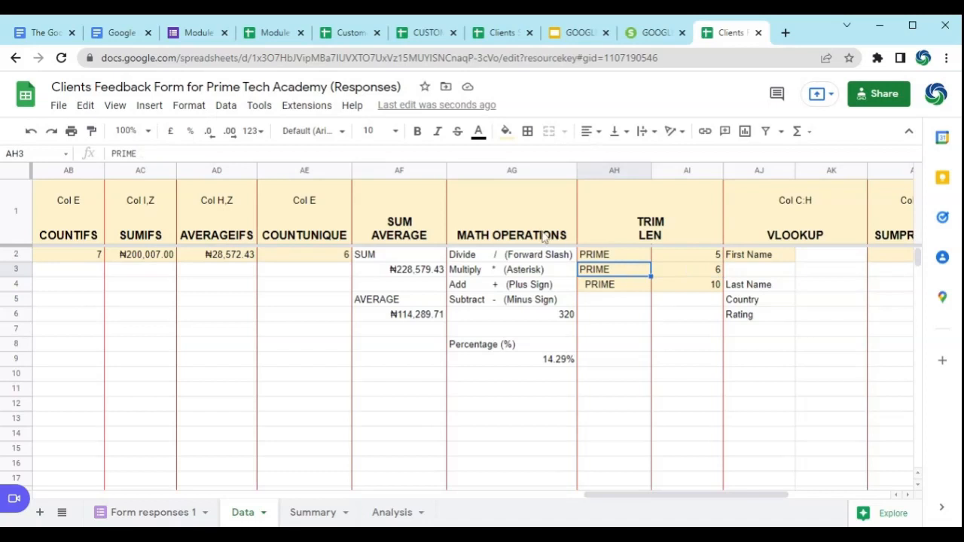
click(142, 154)
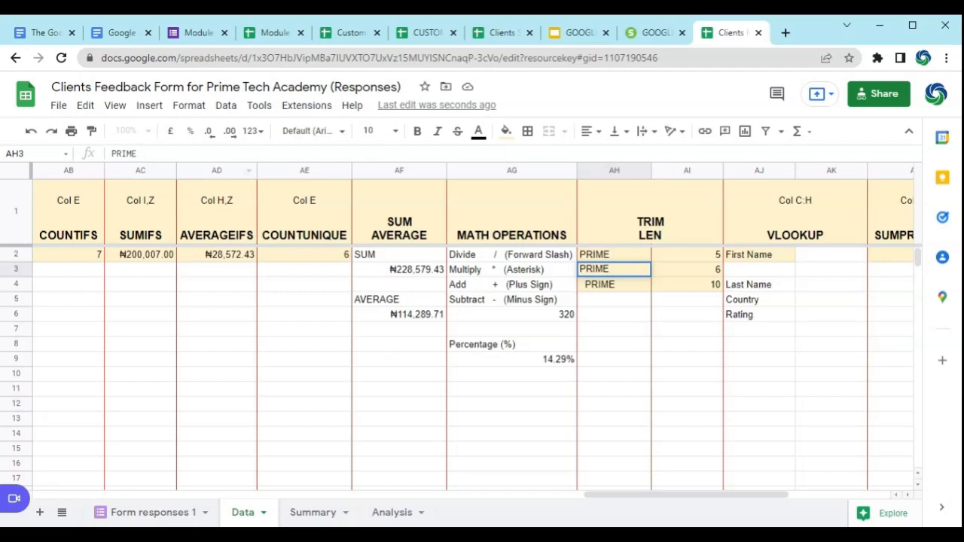
click(616, 285)
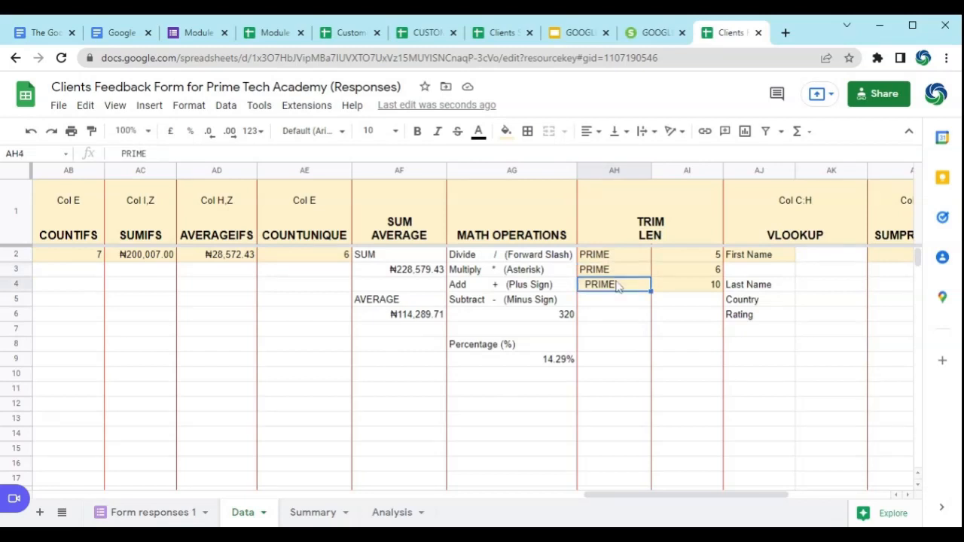
click(235, 154)
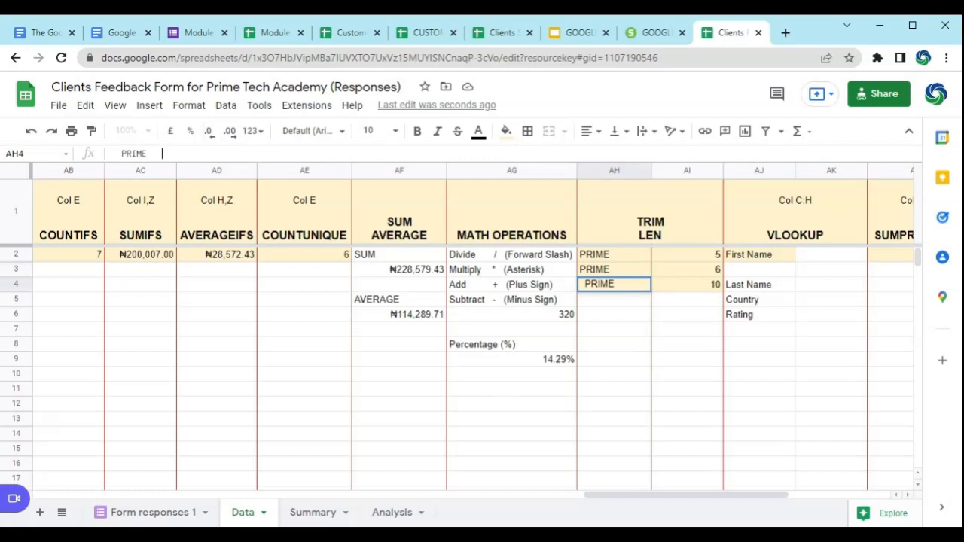
click(112, 153)
click(630, 269)
click(634, 284)
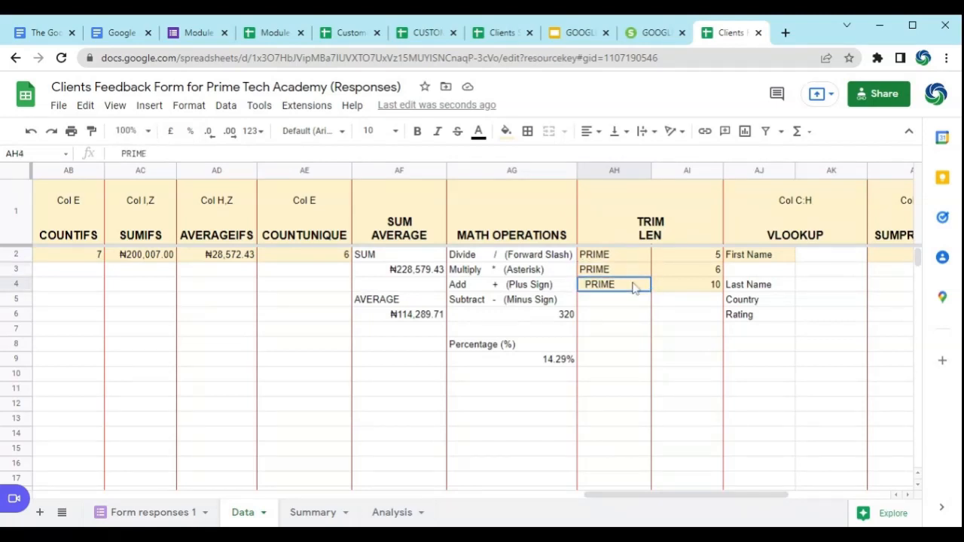
Step: Enter a TRIM formula in AH7 that removes the extra spaces from the PRIME entry in AH3
click(613, 334)
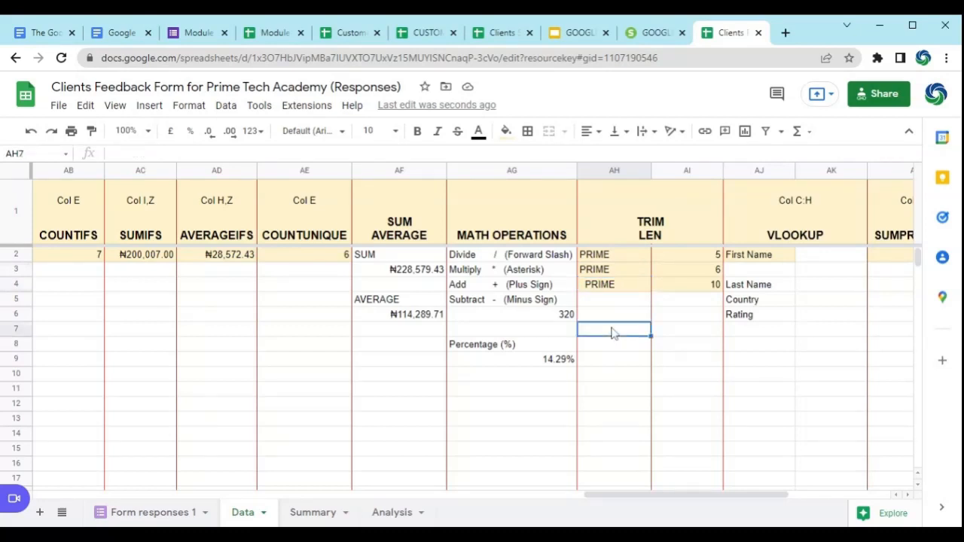
text(=)
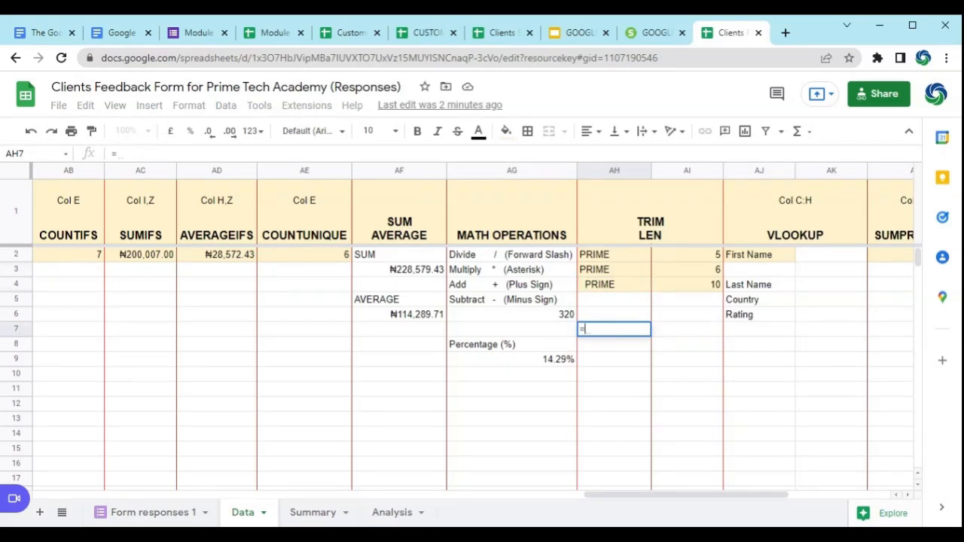
text(TRIM)
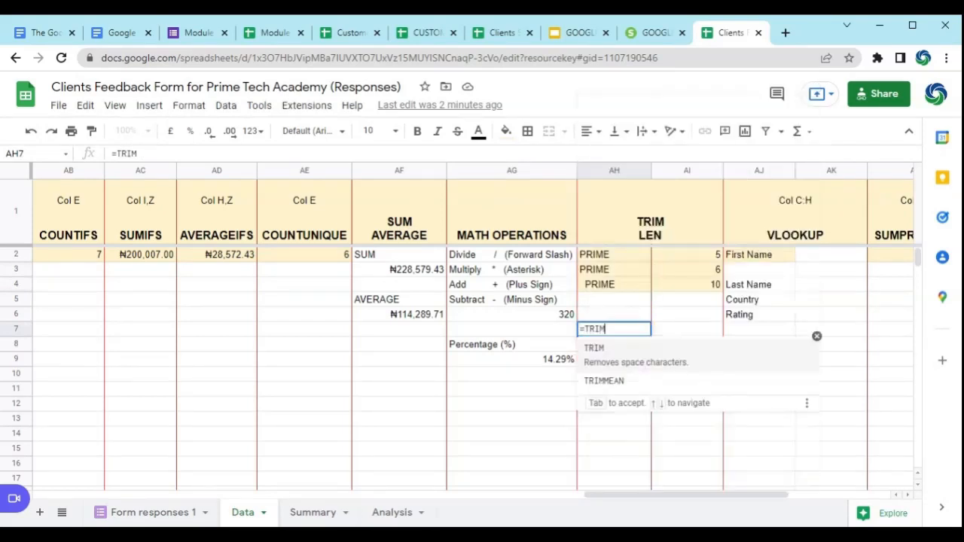
click(643, 360)
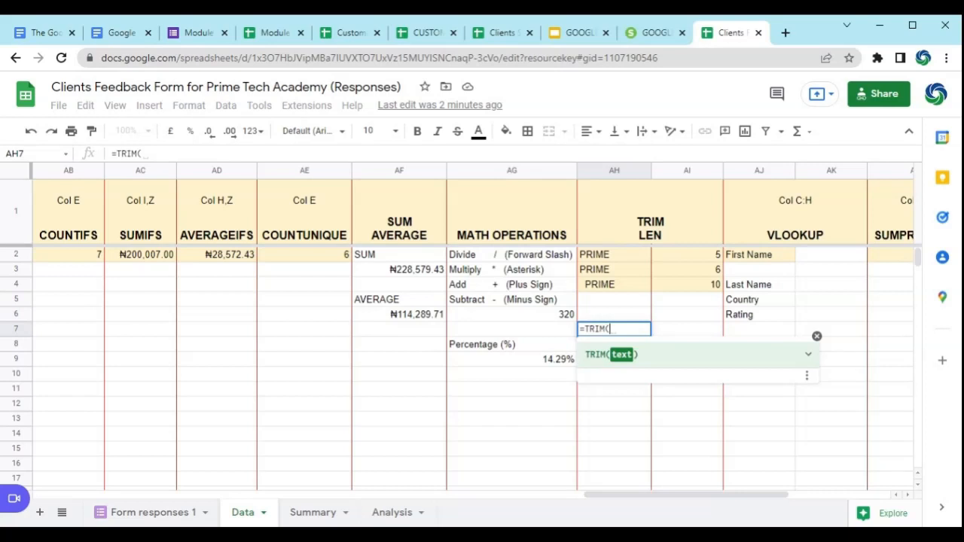
click(610, 276)
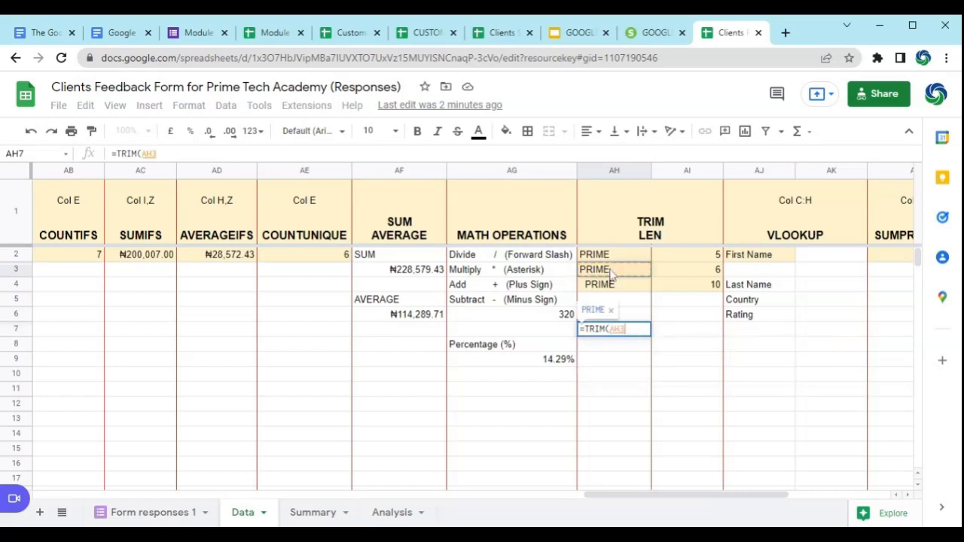
key(Return)
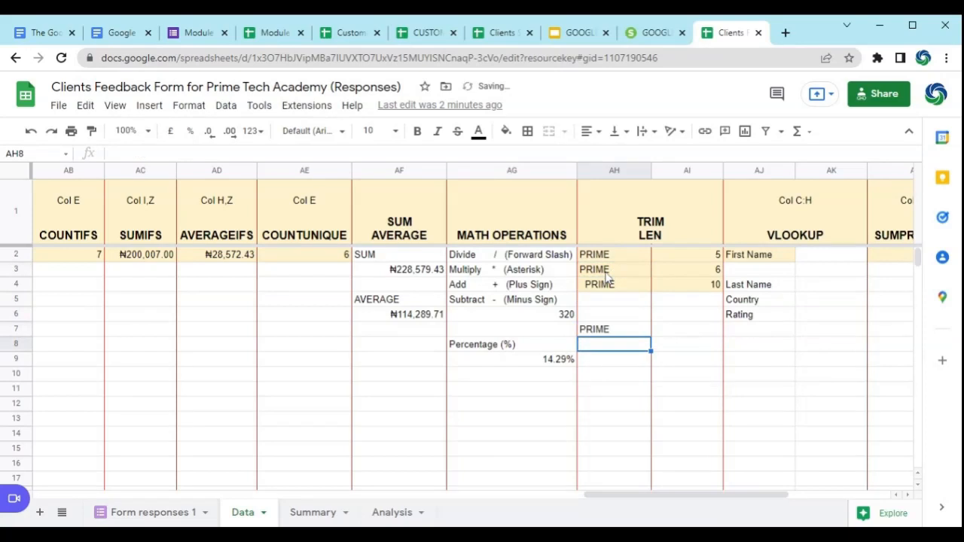
Step: Enter =LEN(AH7) in AI7 to count the characters of the trimmed PRIME text
click(681, 332)
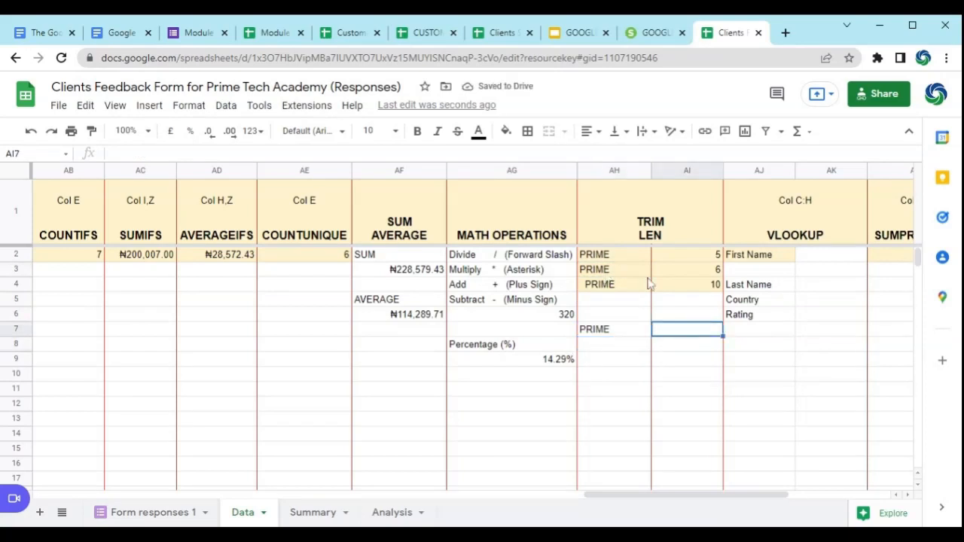
click(612, 272)
click(687, 320)
click(689, 332)
text(=LEN(AH7))
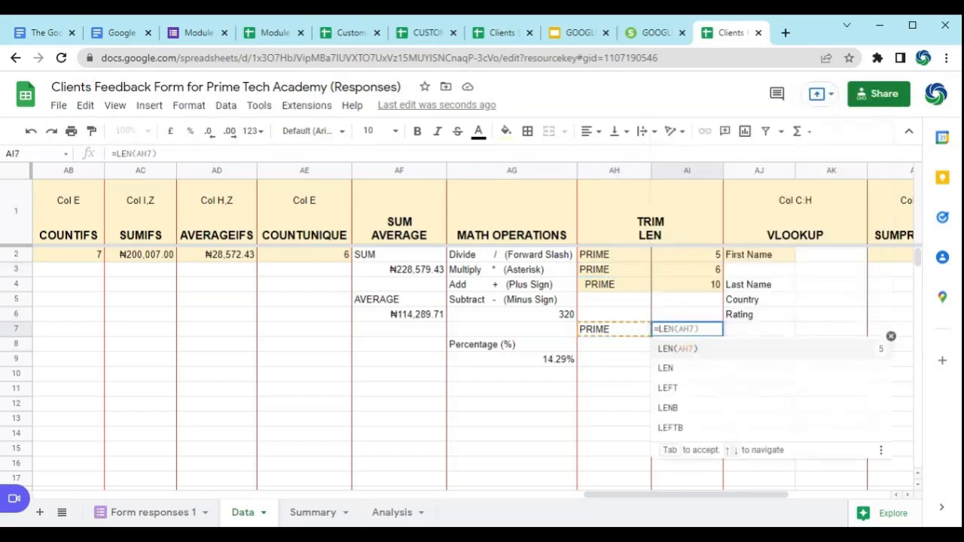
click(673, 355)
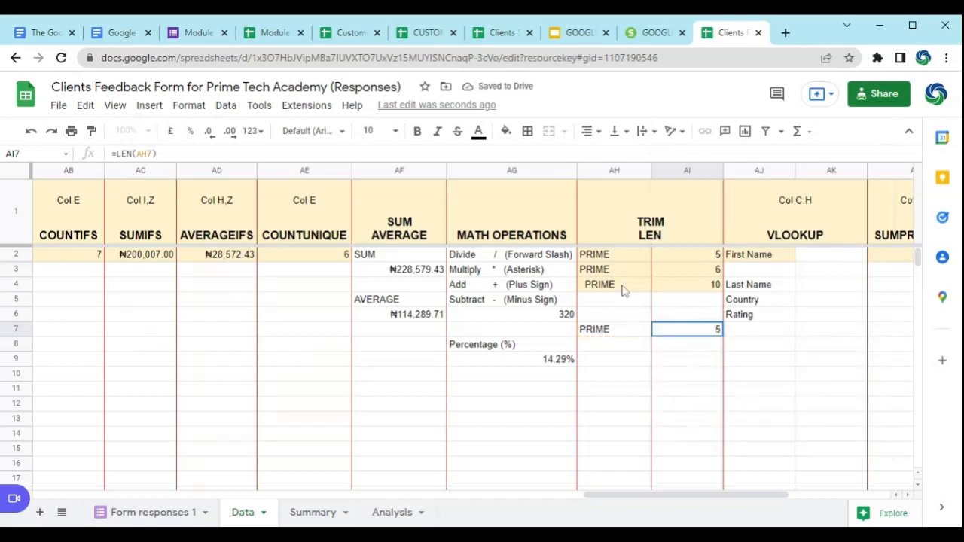
Step: Change the TRIM formula in AH7 to reference AH4 and check it against the character count in AI7
click(635, 335)
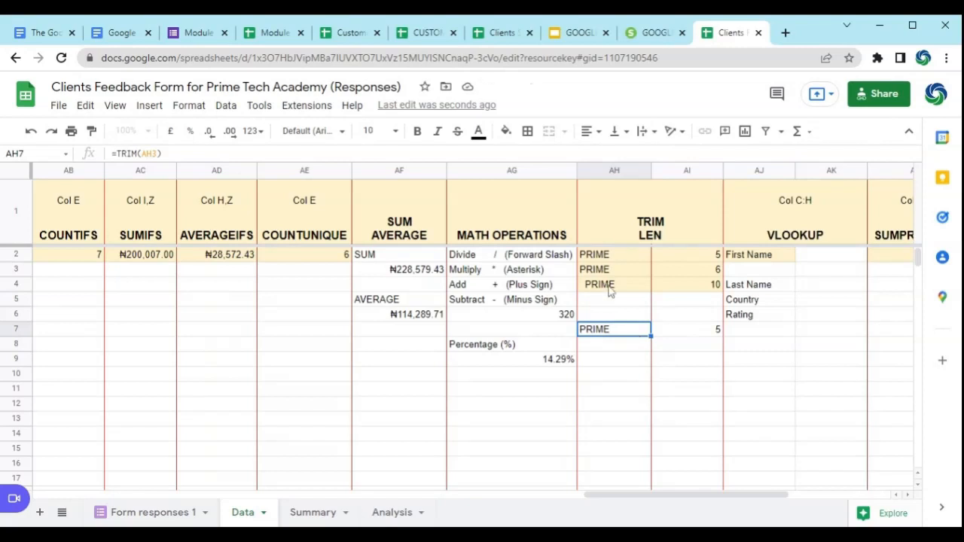
click(158, 154)
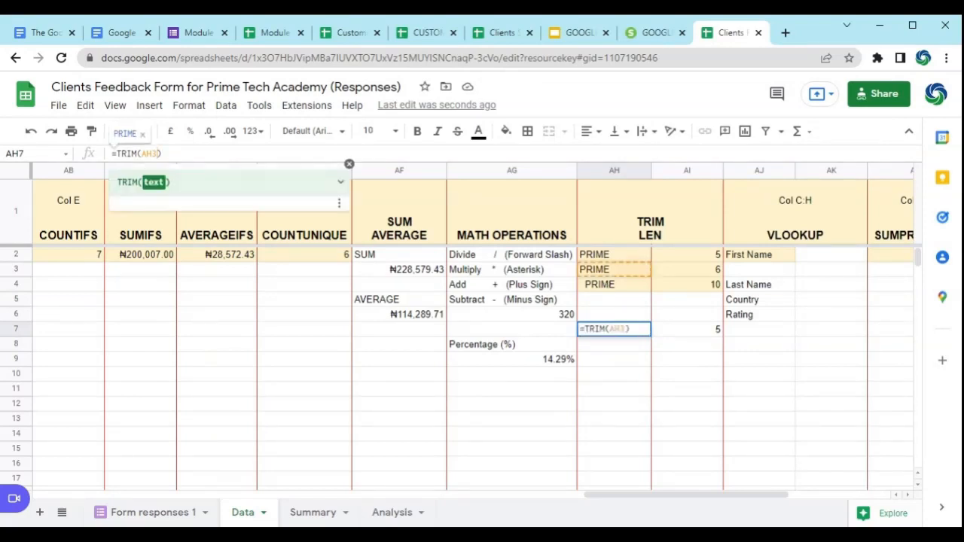
key(BackSpace)
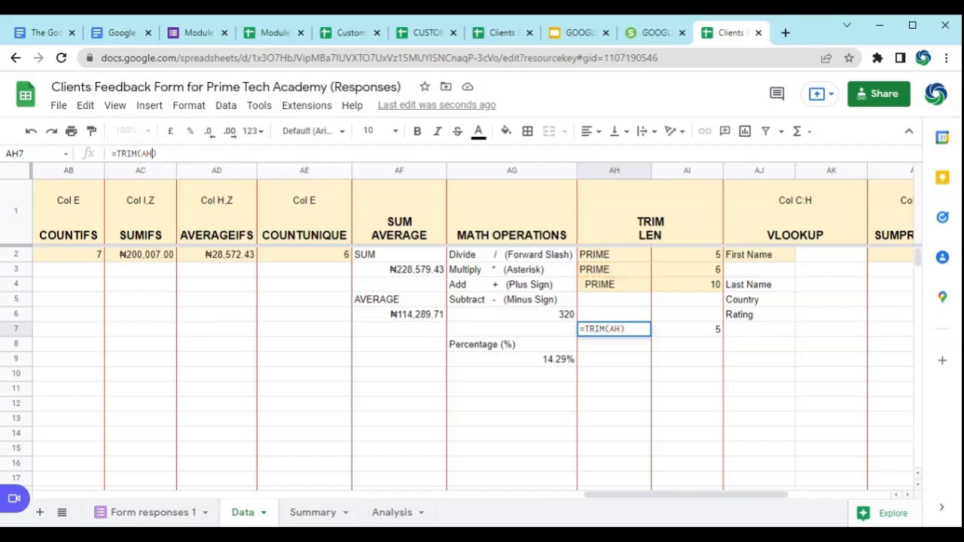
text(4)
key(Return)
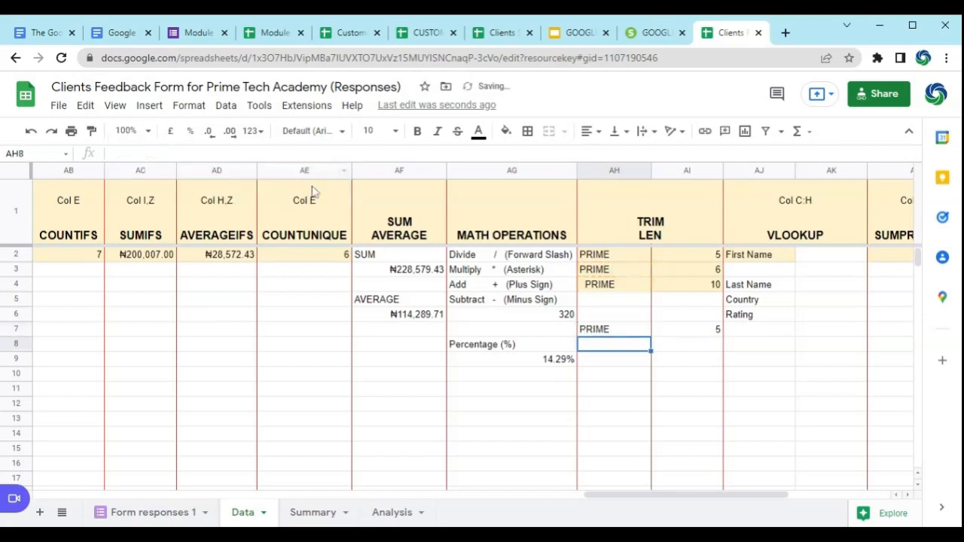
click(675, 331)
click(633, 335)
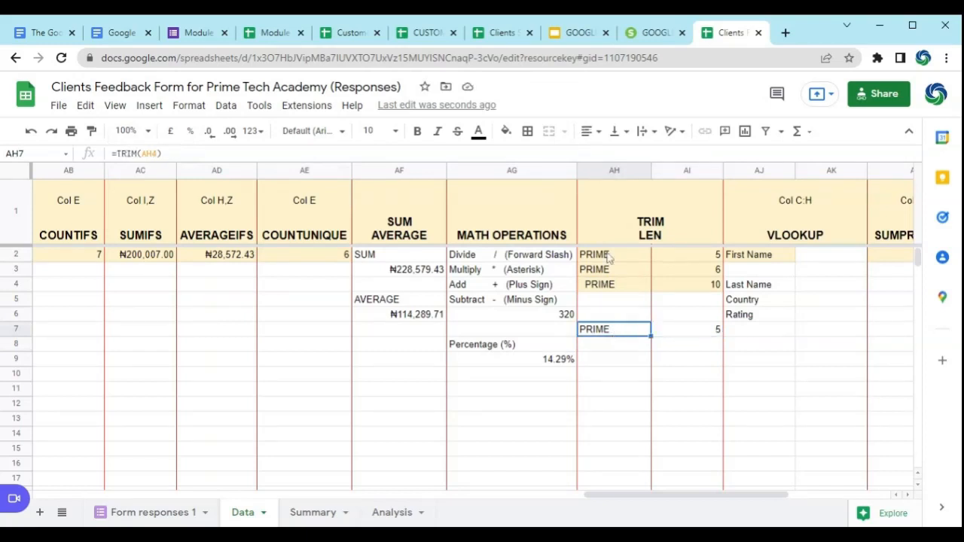
Step: Clear the LEN formulas in AI2:AI4 and enter a TRIM formula in AI2 over the range AH2:AH4
drag(675, 259, 678, 290)
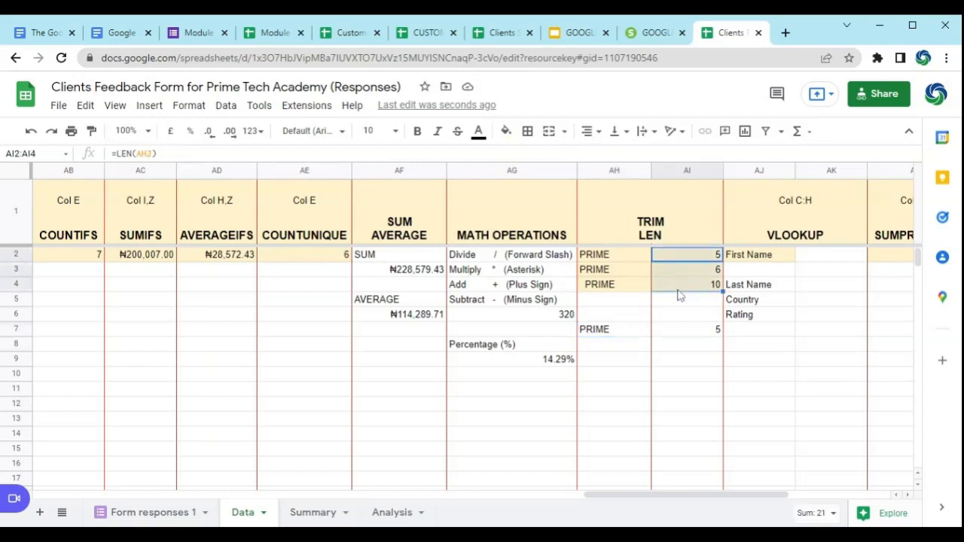
key(Delete)
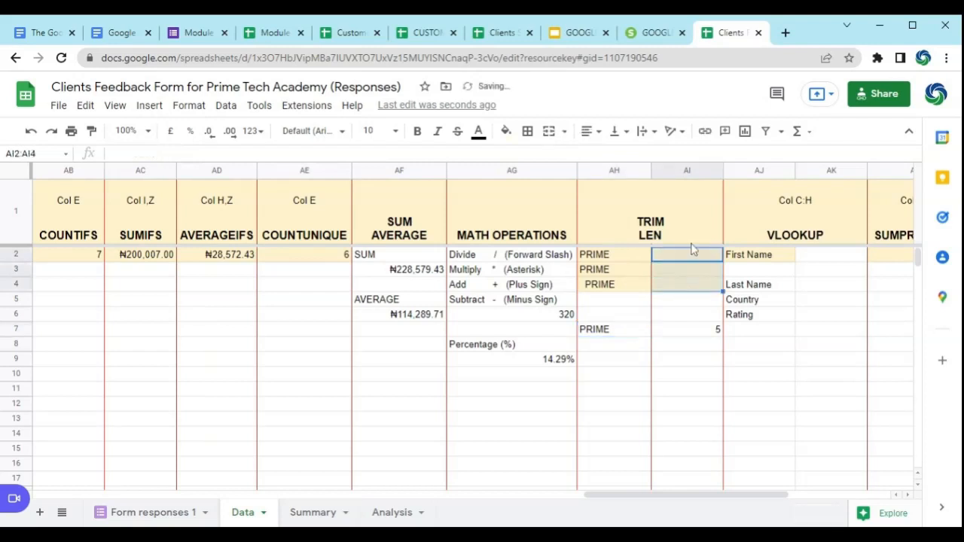
click(686, 258)
text(=TRIM)
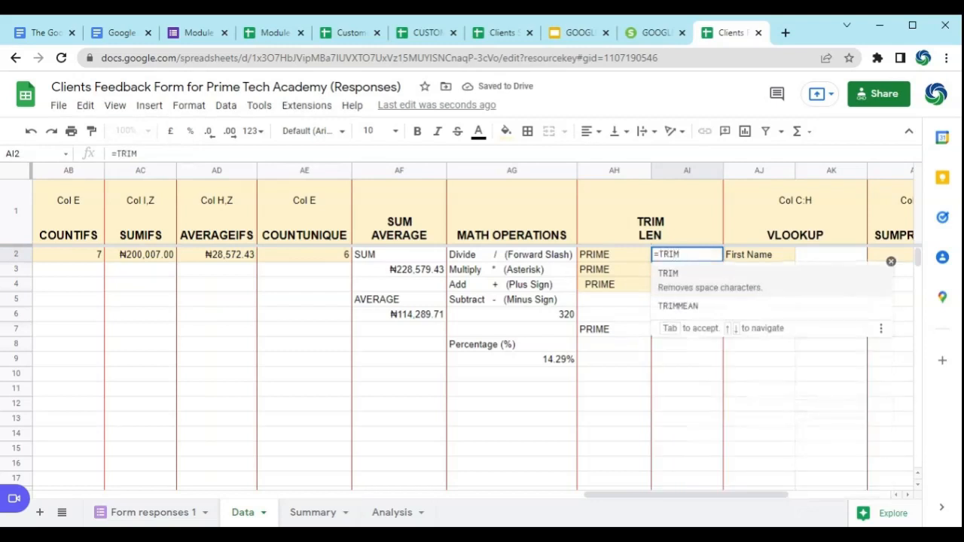
key(Tab)
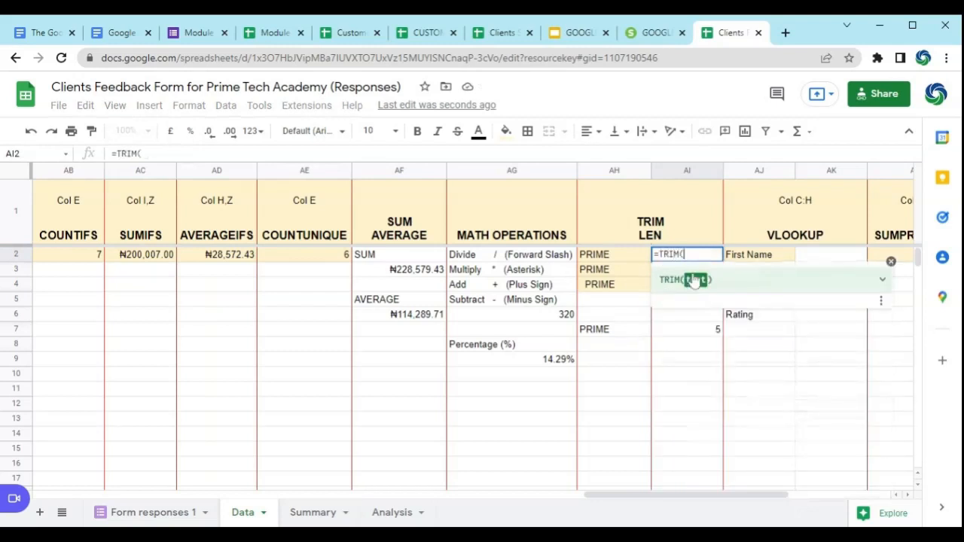
click(620, 260)
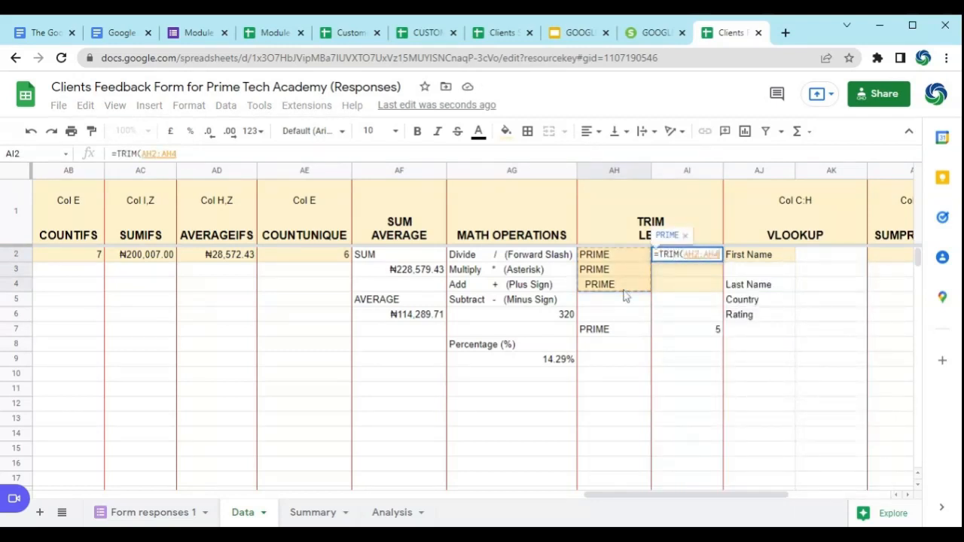
key(Return)
Step: Fill the TRIM formula from AI2 down to AI4 and check the formula in each cell
click(672, 256)
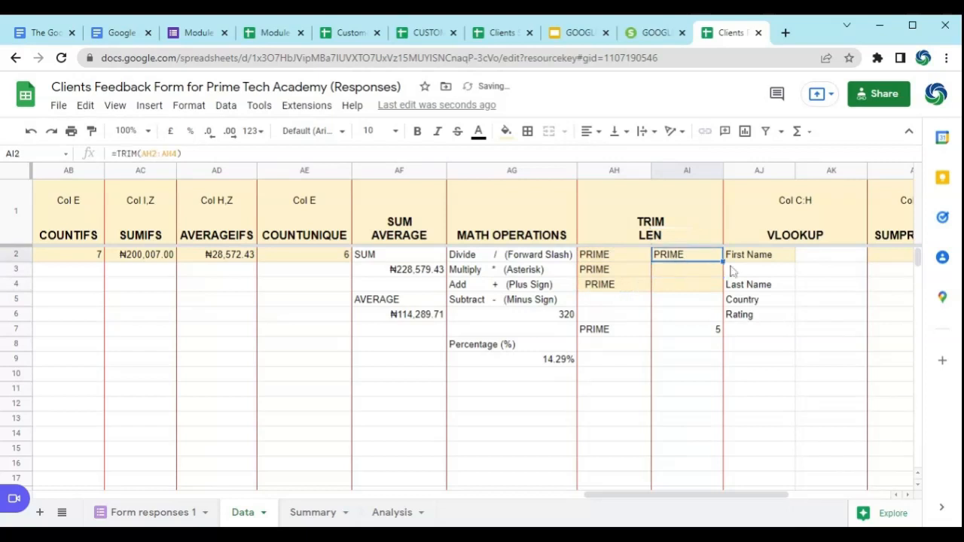
drag(721, 263, 720, 289)
click(688, 291)
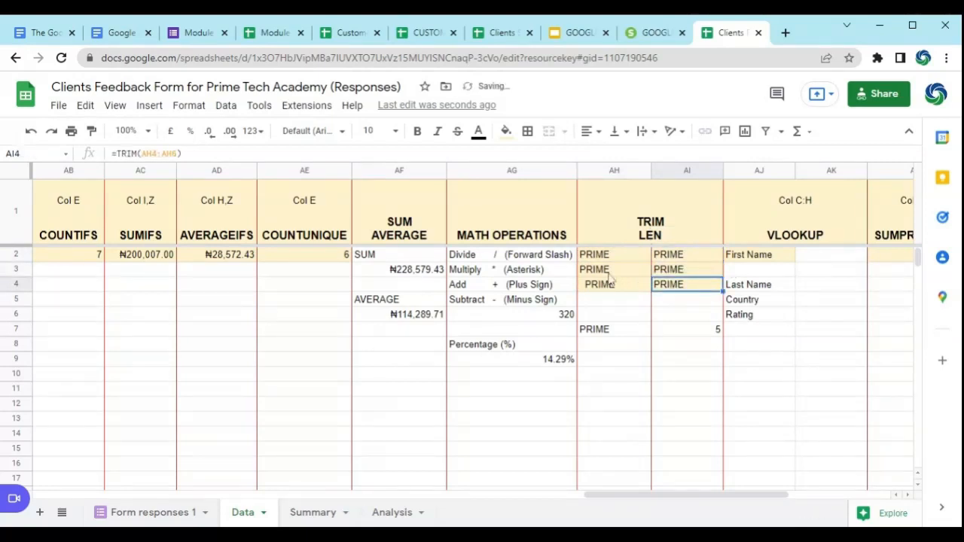
click(692, 257)
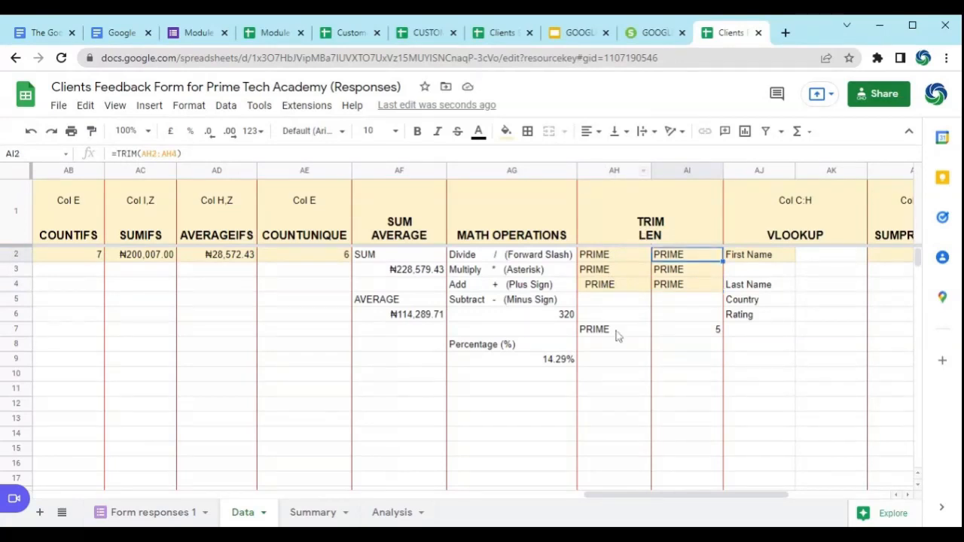
click(689, 271)
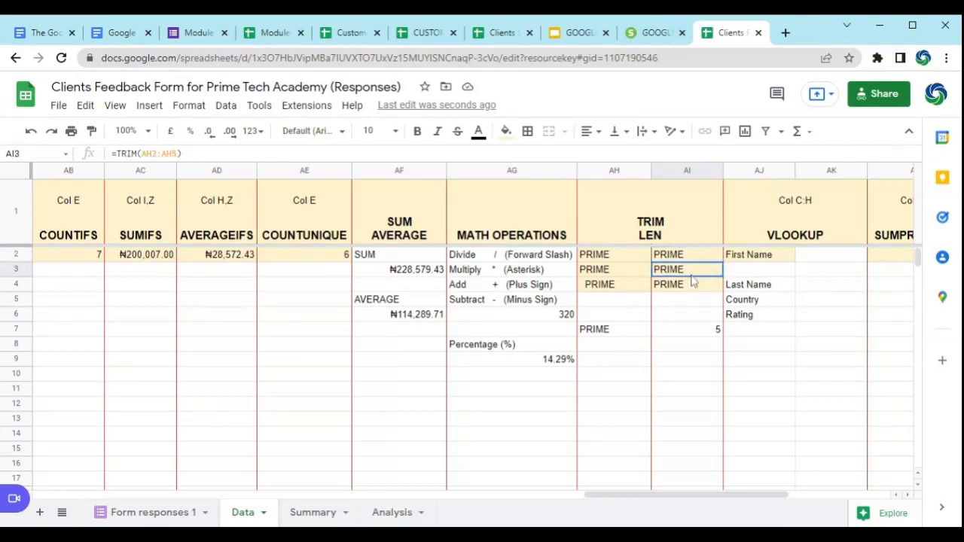
click(688, 286)
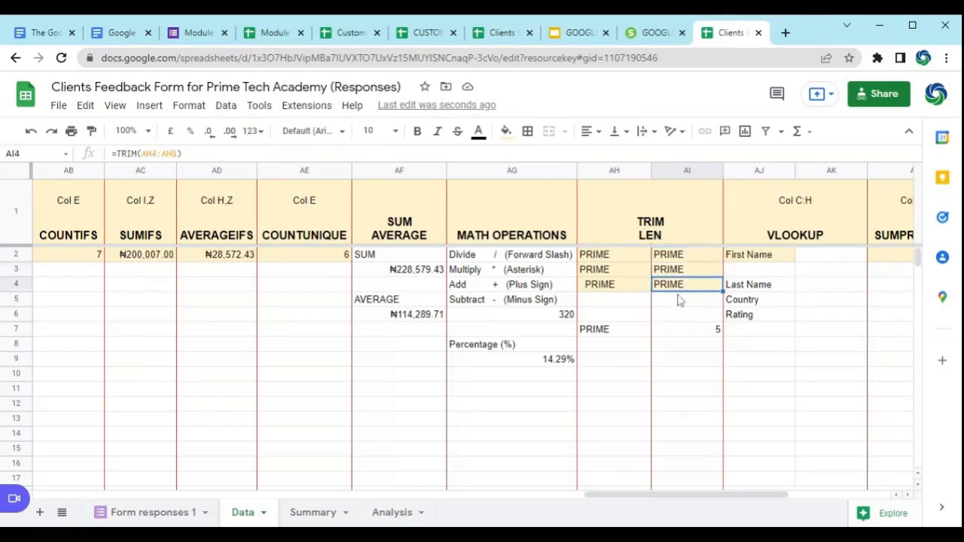
Step: Start a VLOOKUP formula in AK2, beside the First Name label in the VLOOKUP section
drag(744, 495, 806, 503)
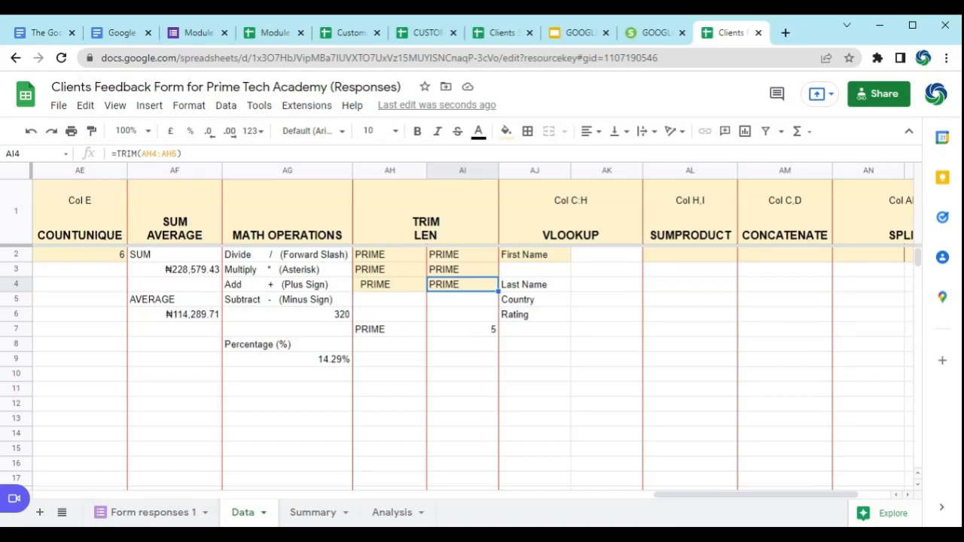
click(591, 259)
click(552, 248)
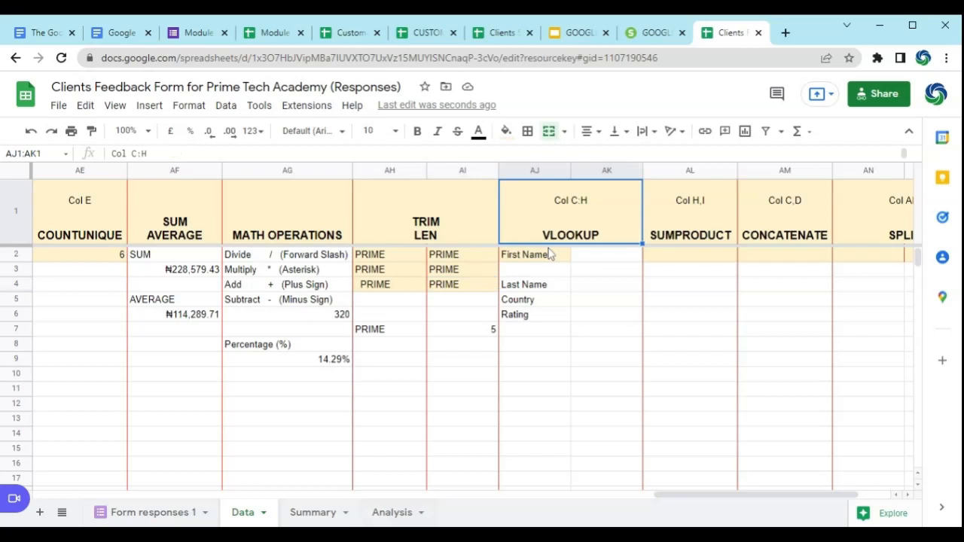
click(552, 259)
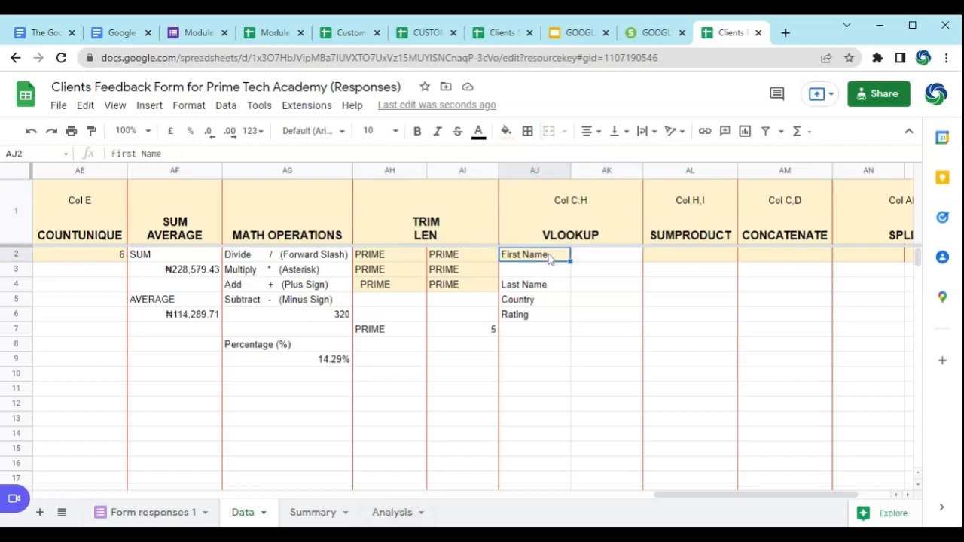
click(602, 260)
text(=VLOO)
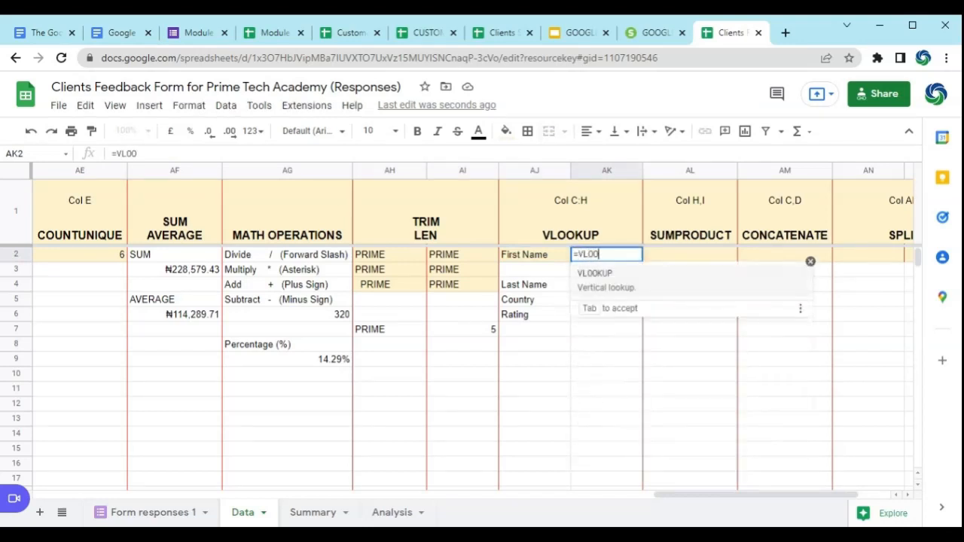
text(K)
click(638, 291)
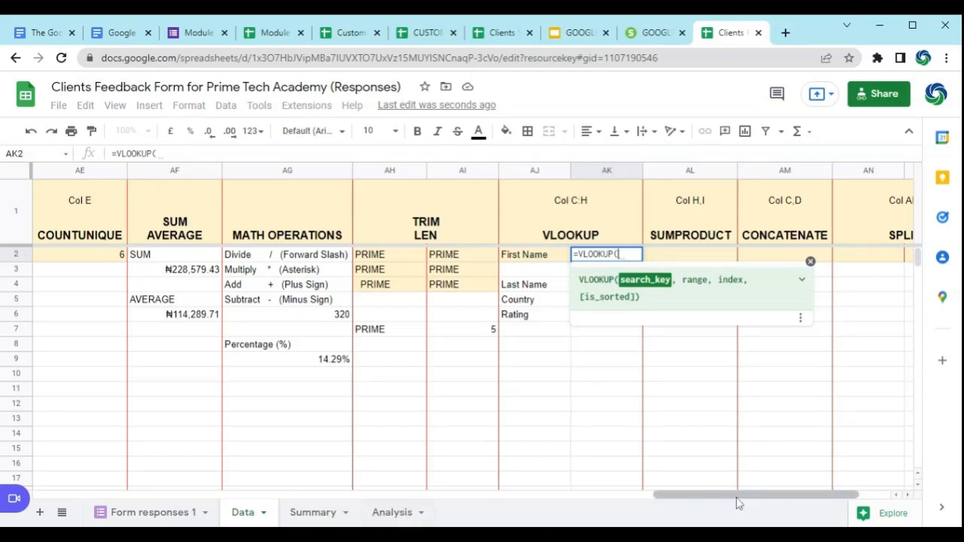
drag(738, 502, 113, 501)
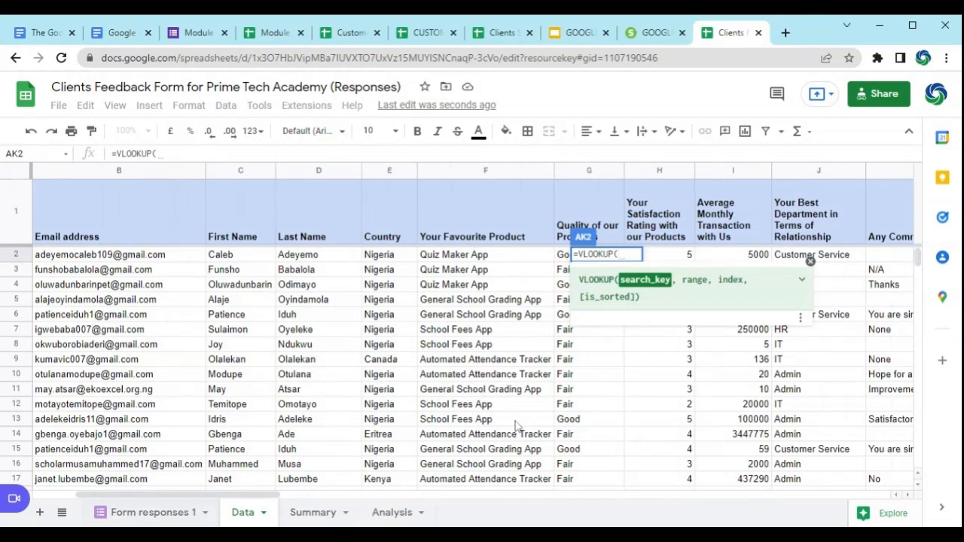
click(232, 382)
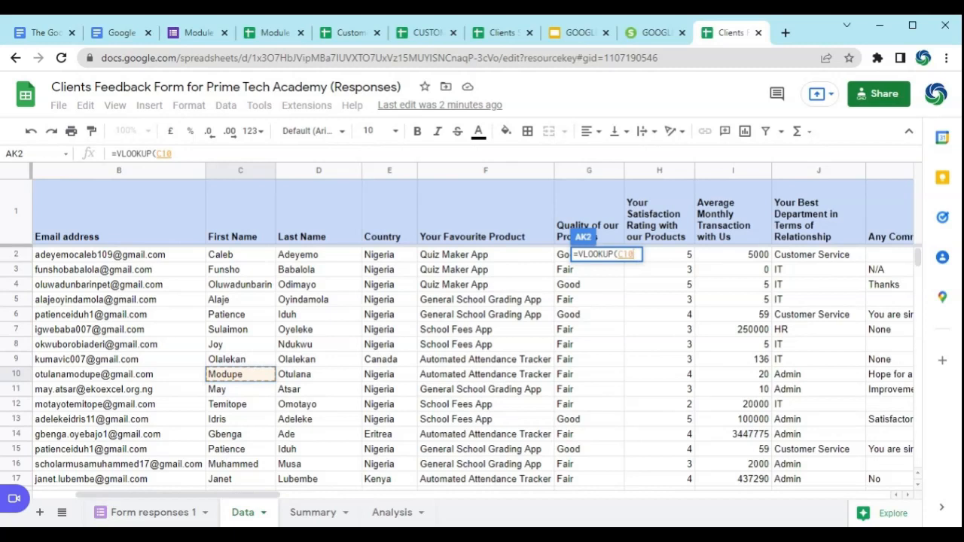
key(BackSpace)
key(BackSpace)
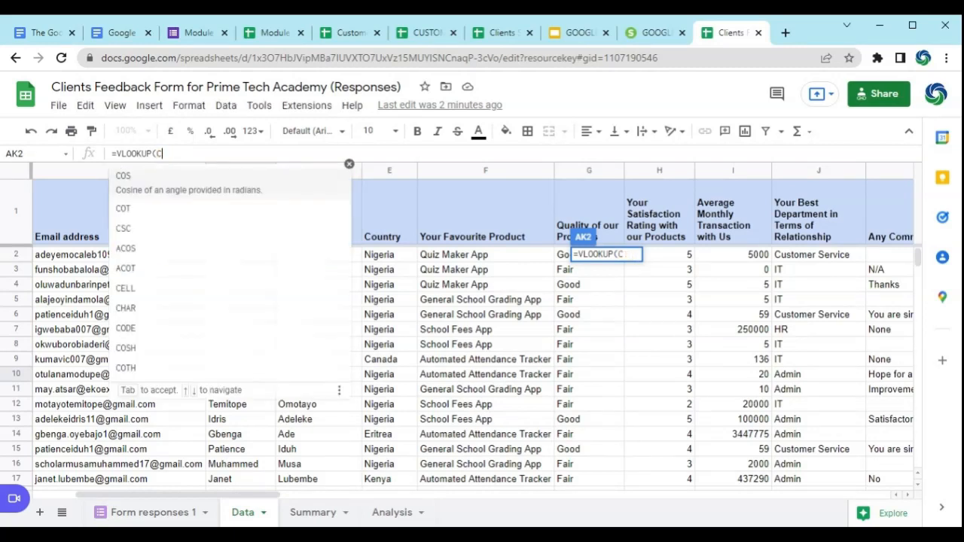
key(BackSpace)
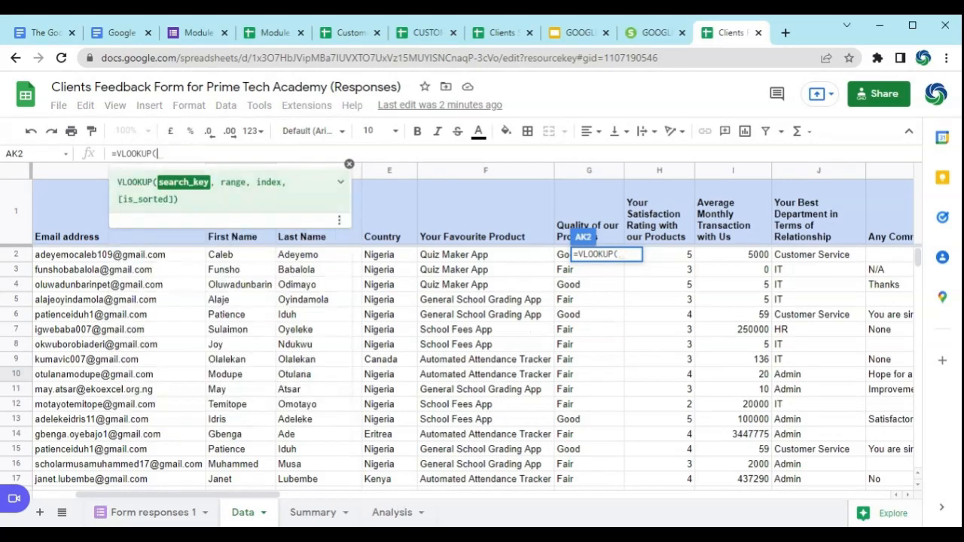
drag(268, 497, 865, 519)
drag(828, 495, 785, 495)
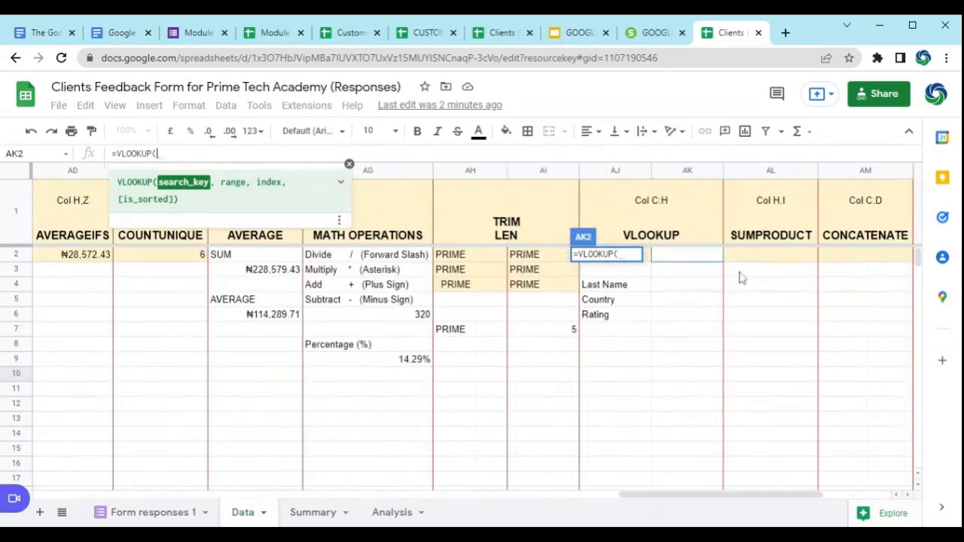
click(689, 256)
key(BackSpace)
key(BackSpace)
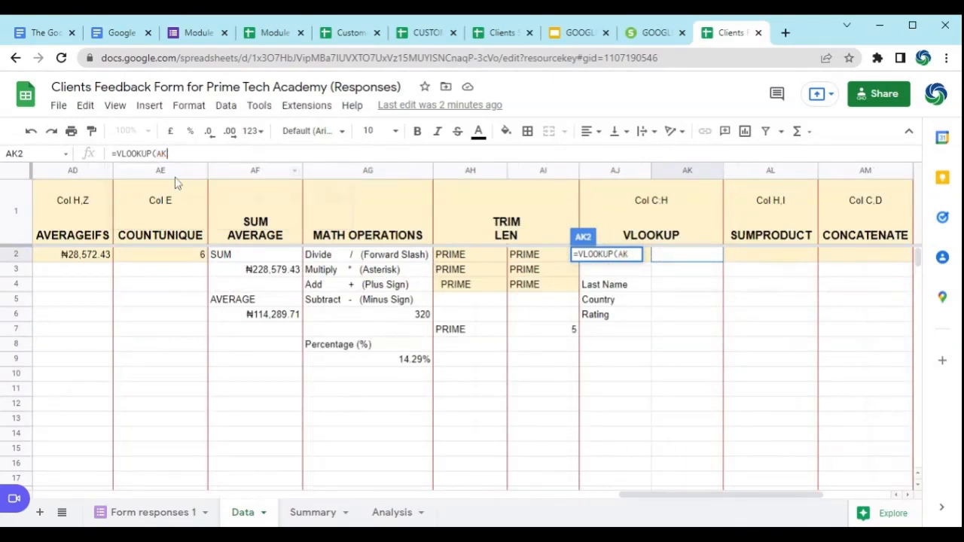
key(BackSpace)
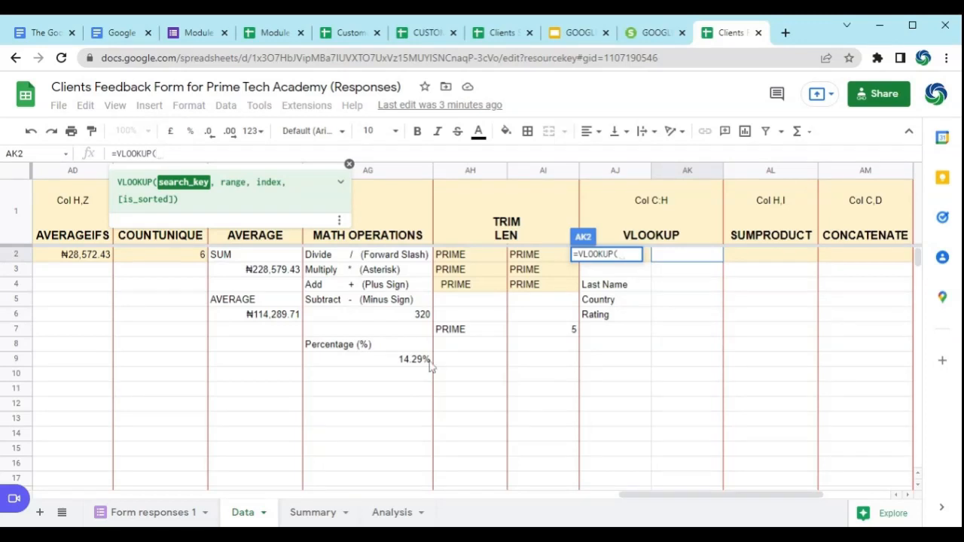
Step: Use the First Name cell AJ2 as the search key of the VLOOKUP formula in AK2
drag(808, 496, 823, 498)
click(907, 495)
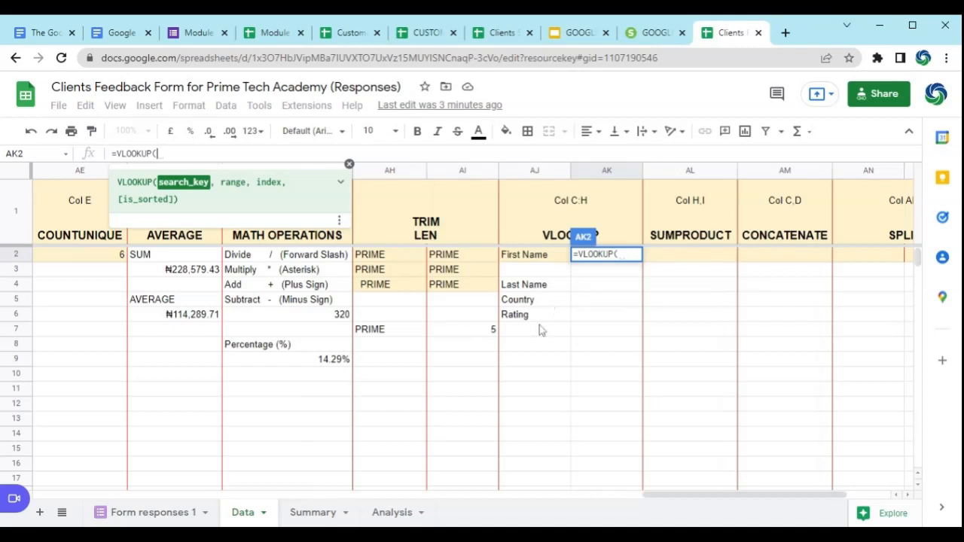
click(536, 256)
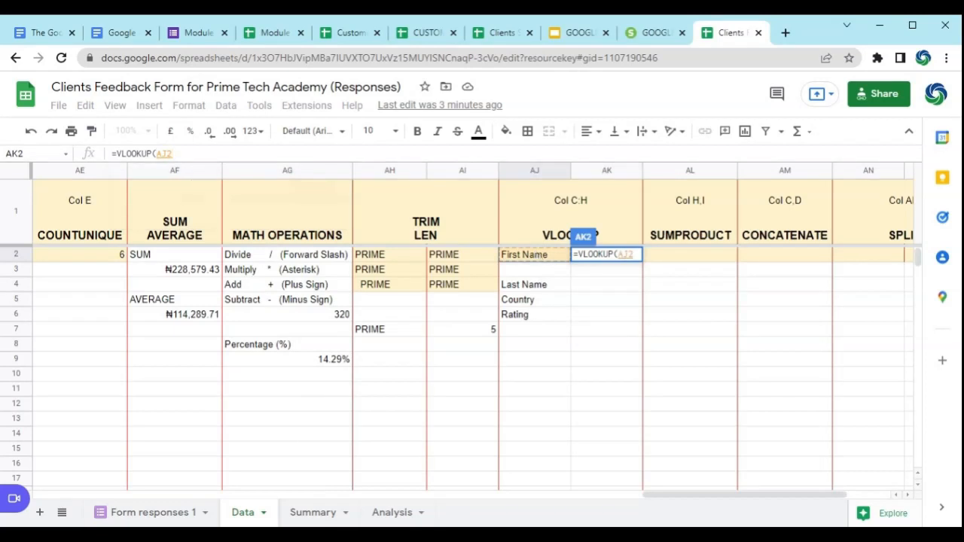
text(,)
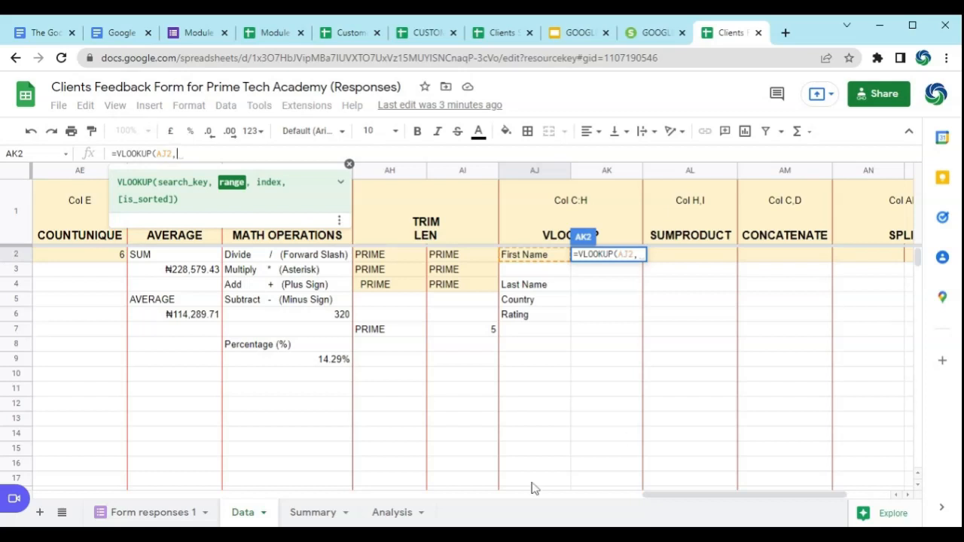
Step: Set the lookup range of the VLOOKUP formula to columns C:H, from First Name through the satisfaction rating
drag(719, 503, 132, 489)
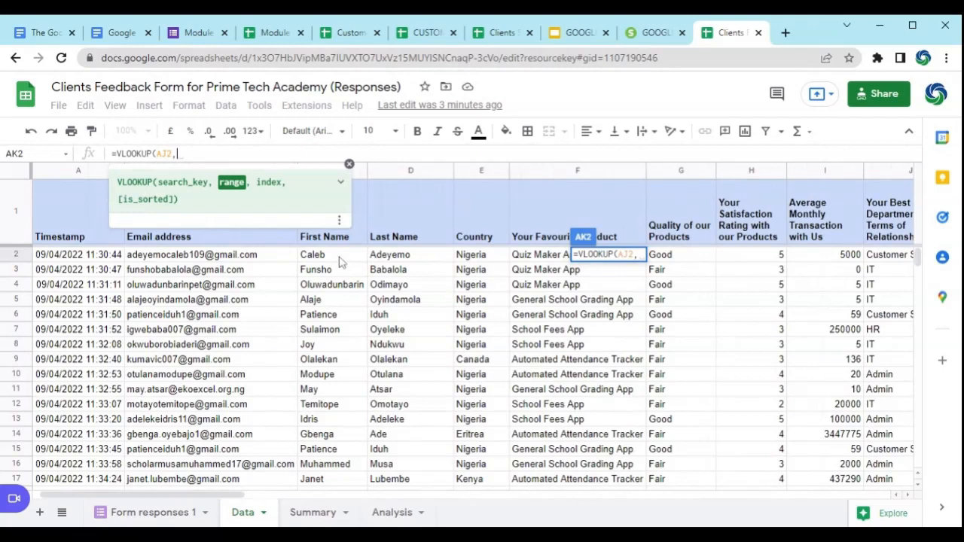
click(349, 164)
click(331, 171)
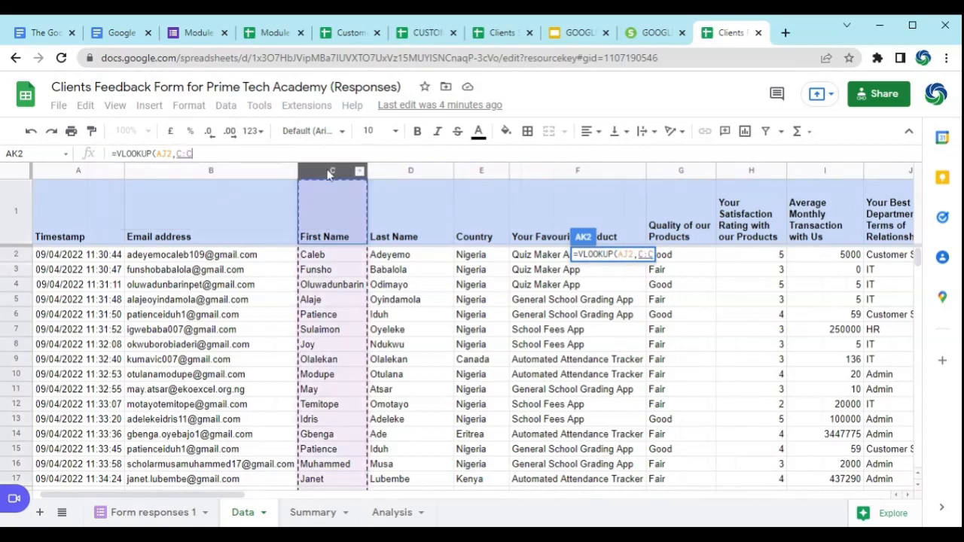
drag(329, 175, 758, 182)
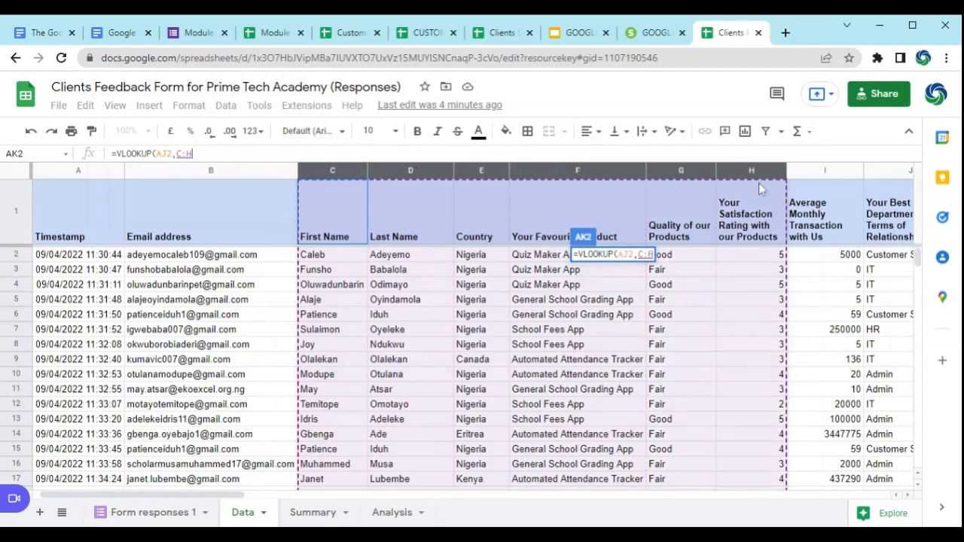
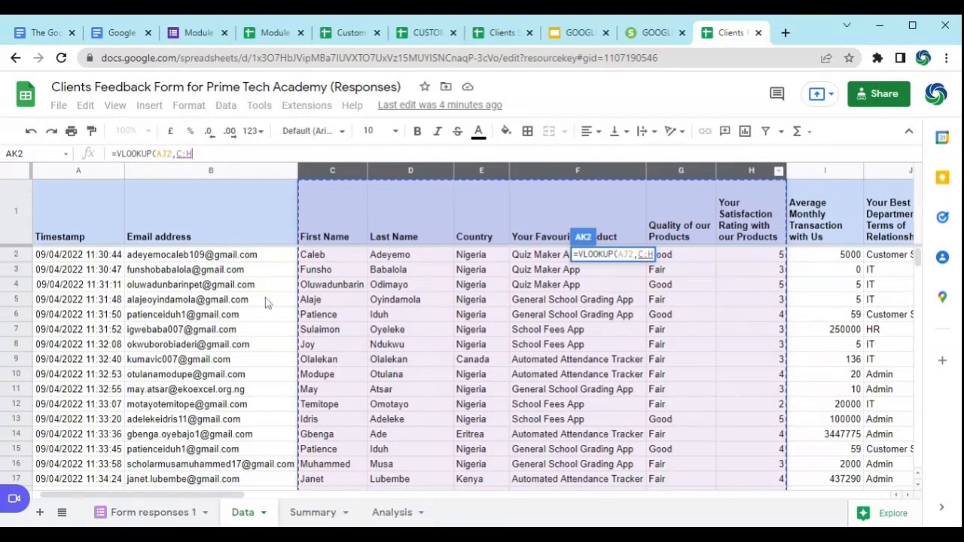
Step: Set the column index of the VLOOKUP formula in AK2 to 4, for the Your Favourite Product column
mouse_move(268, 295)
text(,)
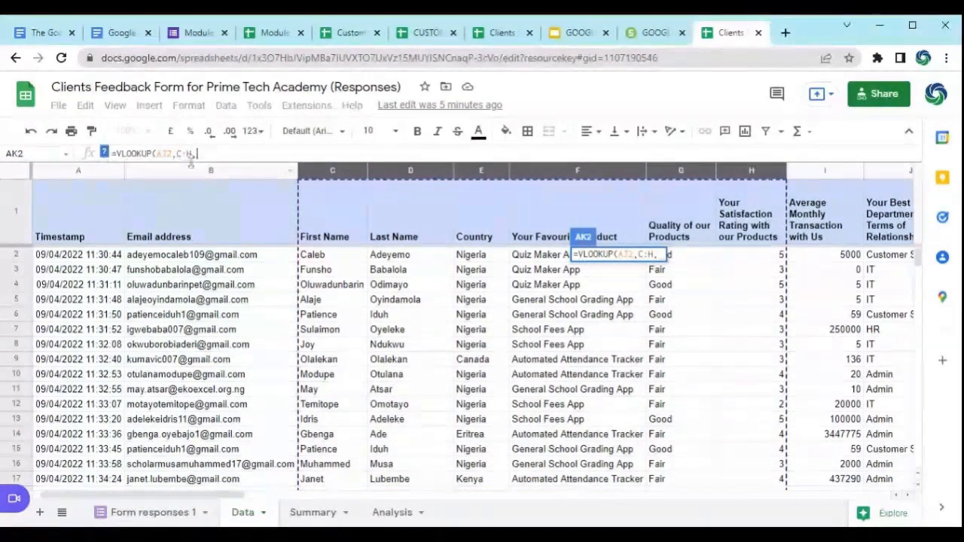
click(105, 153)
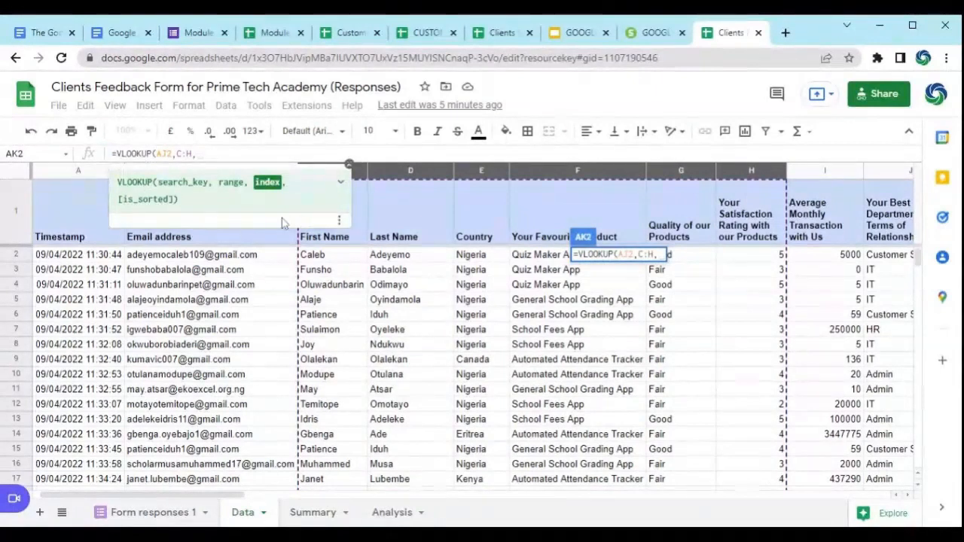
click(349, 164)
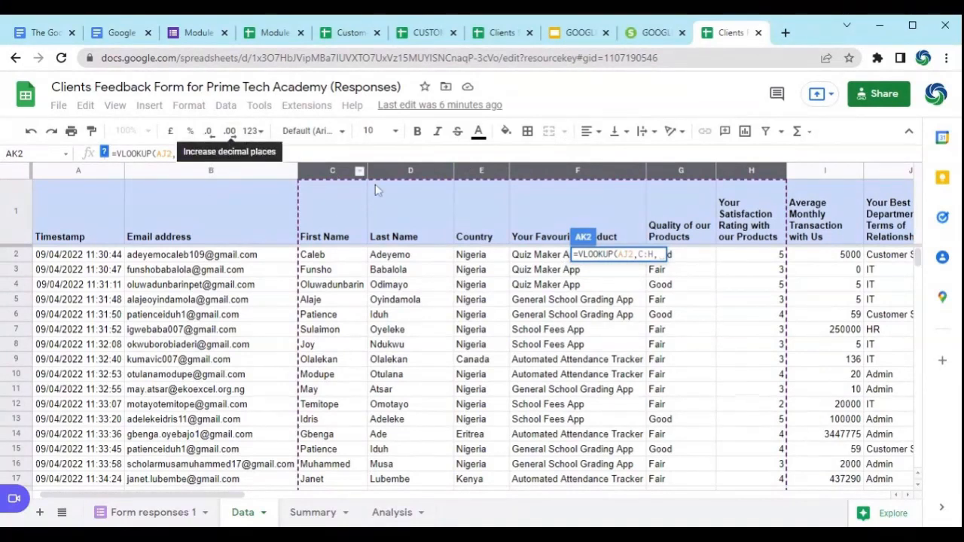
text(4)
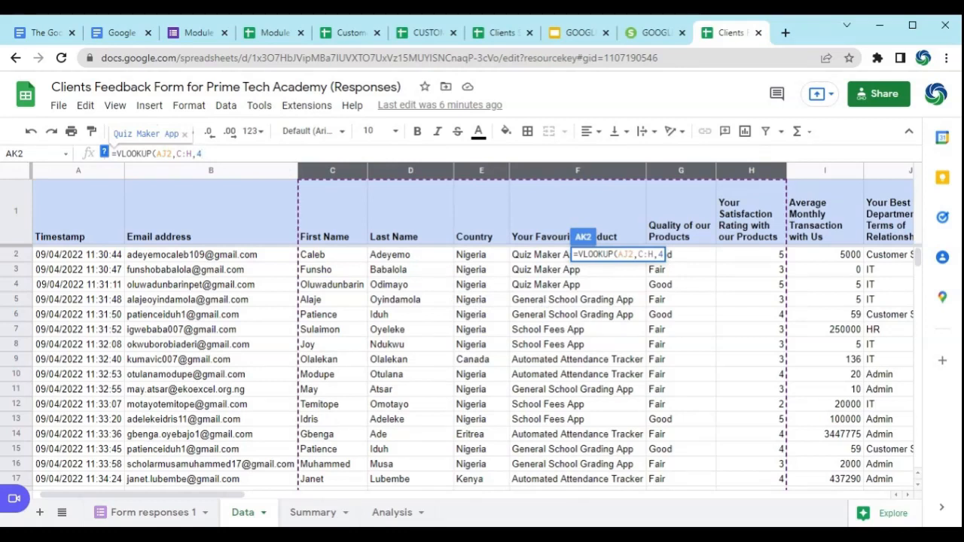
key(BackSpace)
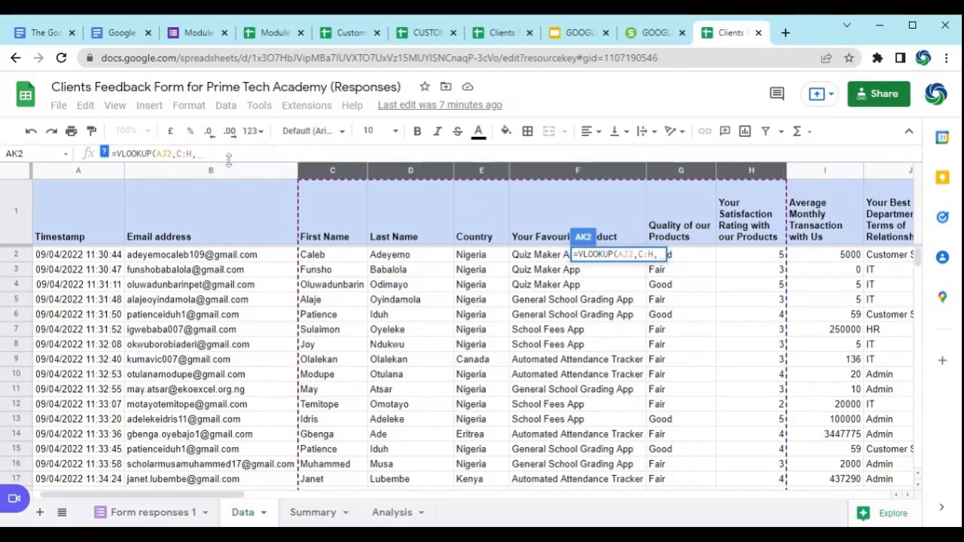
text(4)
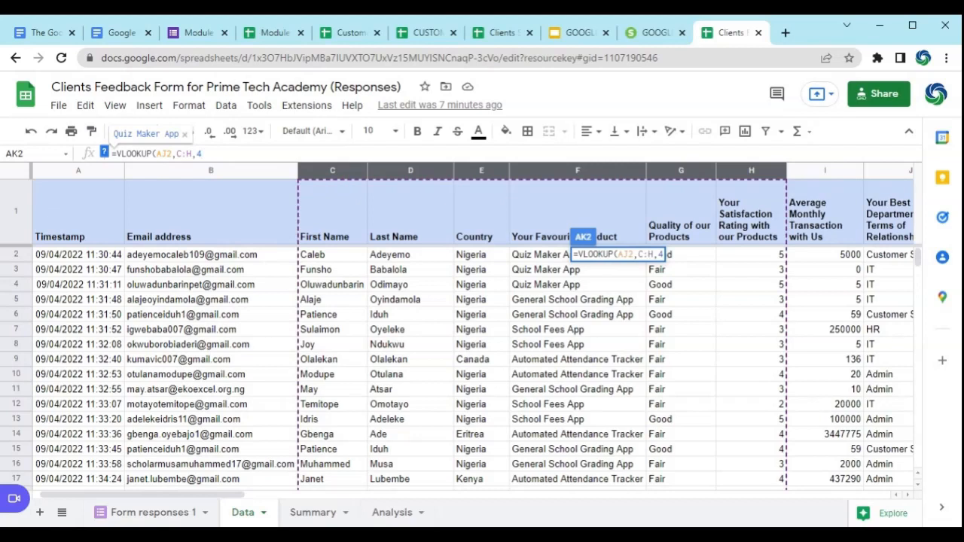
text(,)
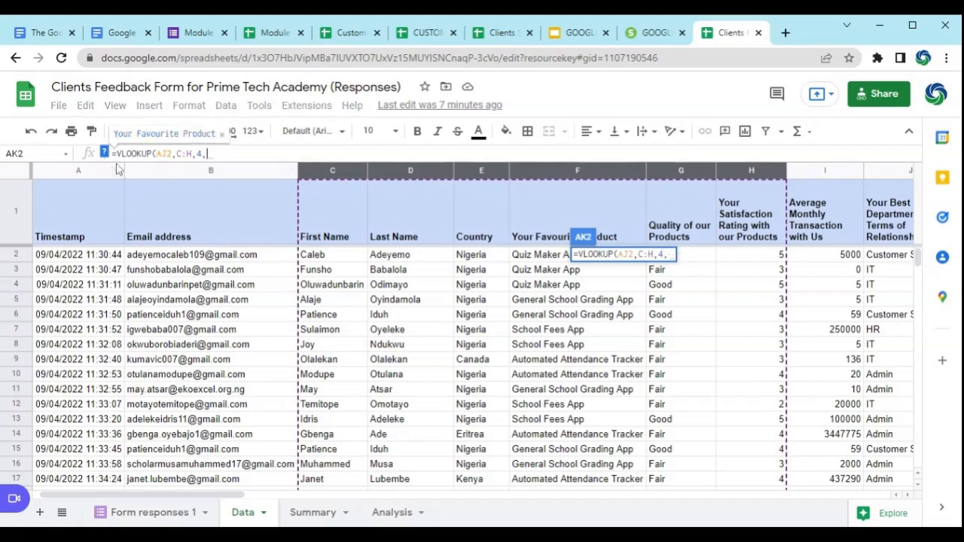
Step: Read the expanded VLOOKUP function help, including the example and the description of the is_sorted argument
click(104, 154)
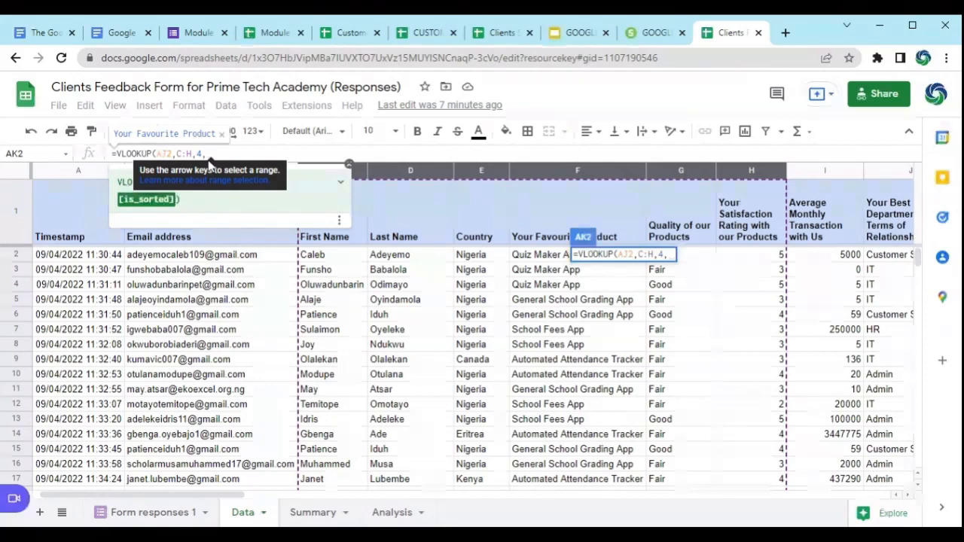
click(340, 183)
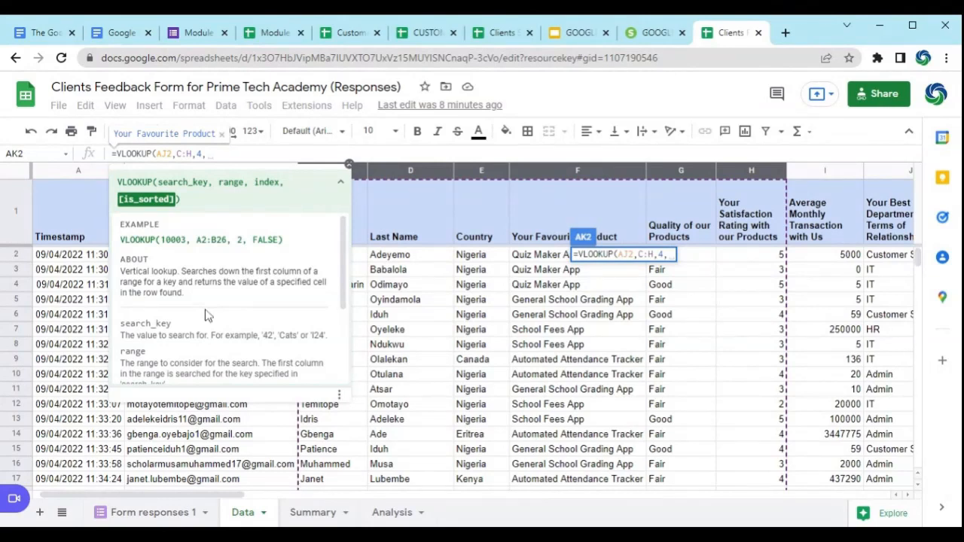
scroll(209, 316, down, 2)
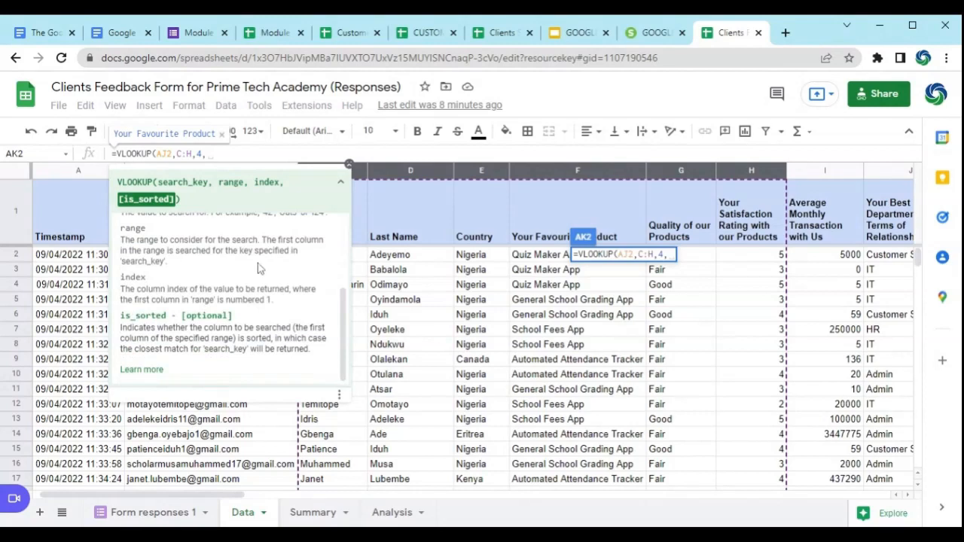
scroll(271, 268, up, 3)
scroll(260, 268, down, 3)
scroll(258, 268, up, 3)
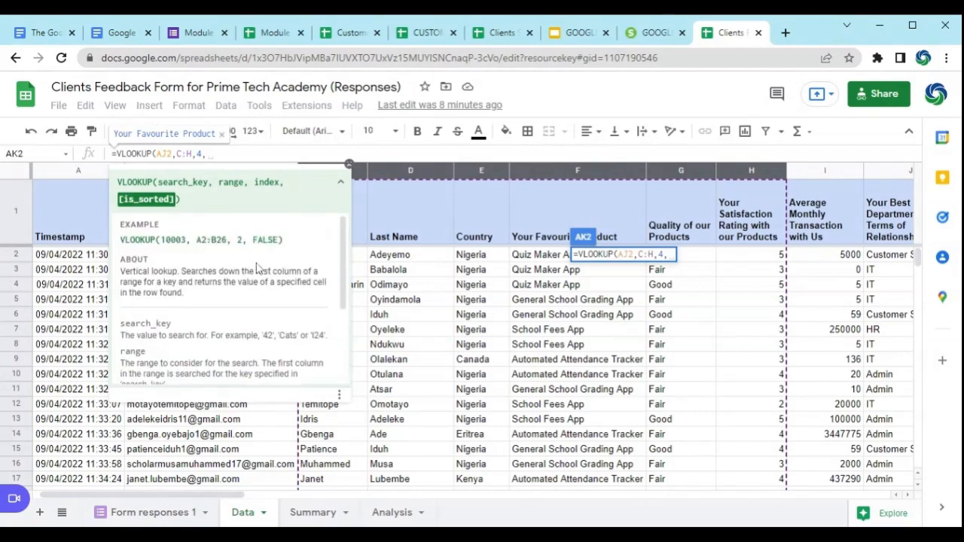
scroll(257, 268, down, 3)
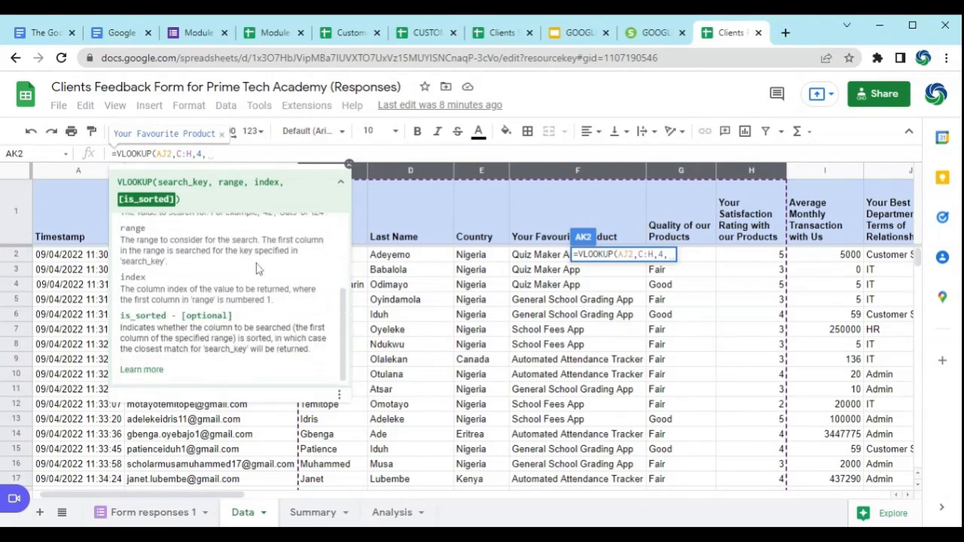
scroll(277, 353, up, 3)
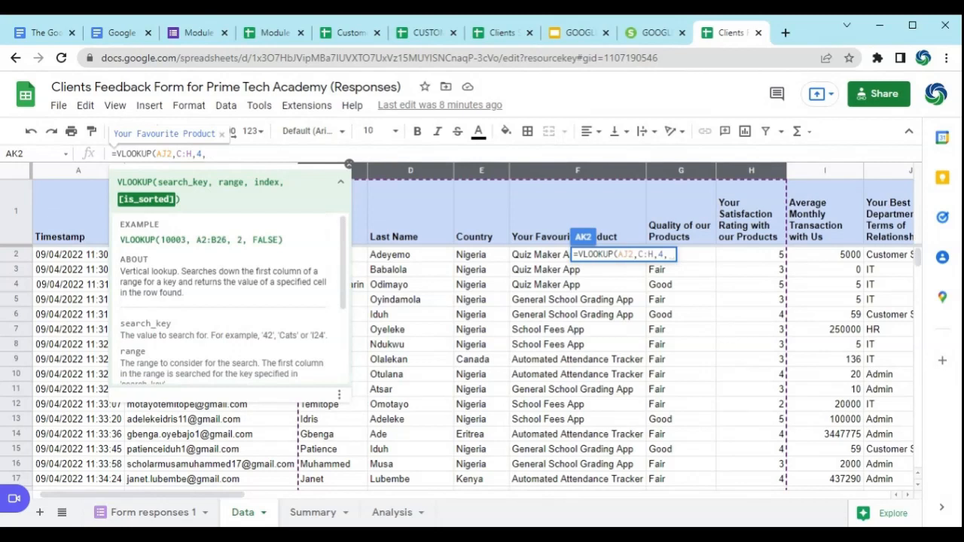
text(FALSE)
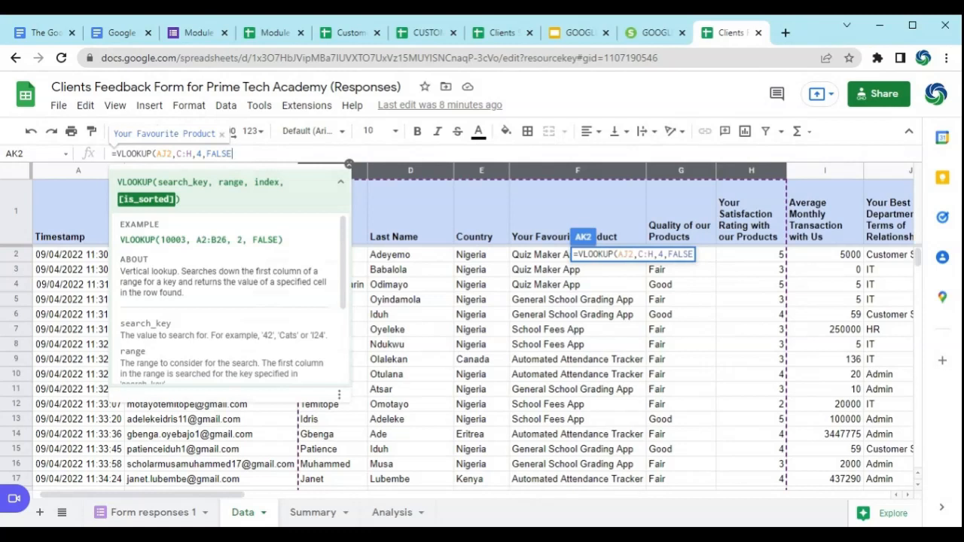
key(BackSpace)
key(BackSpace)
key(BackSpace)
key(BackSpace)
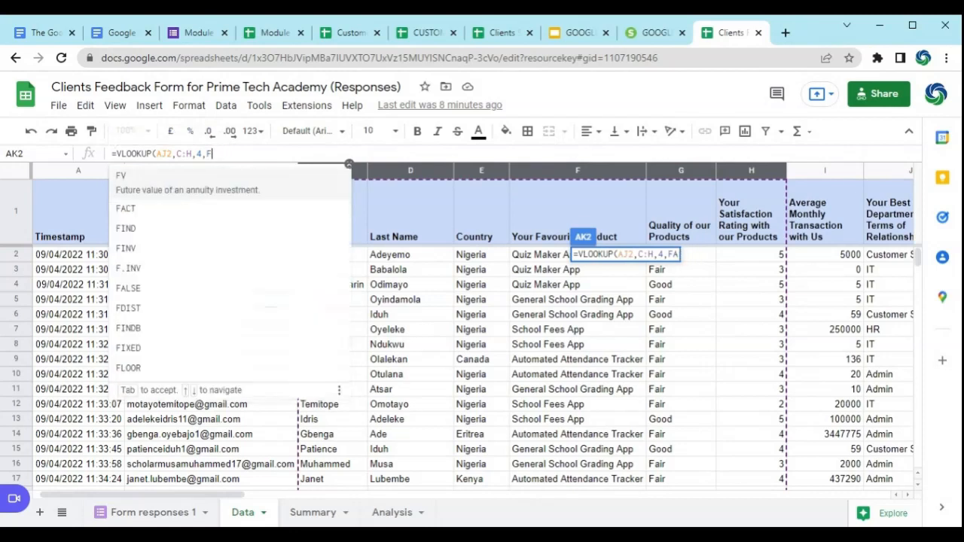
key(BackSpace)
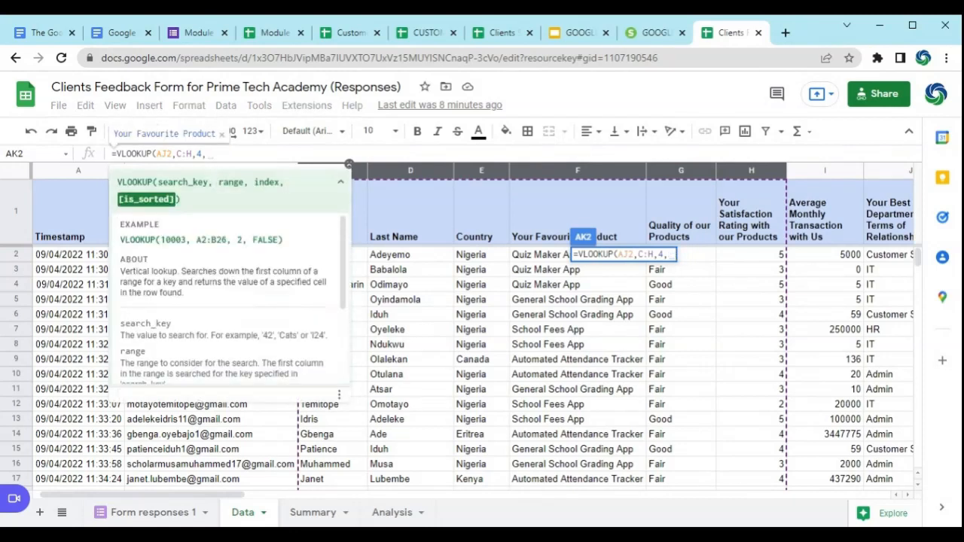
Step: Set the is_sorted argument to 0, complete the VLOOKUP formula in AK2 and check it against search key cell AJ2
text(0)
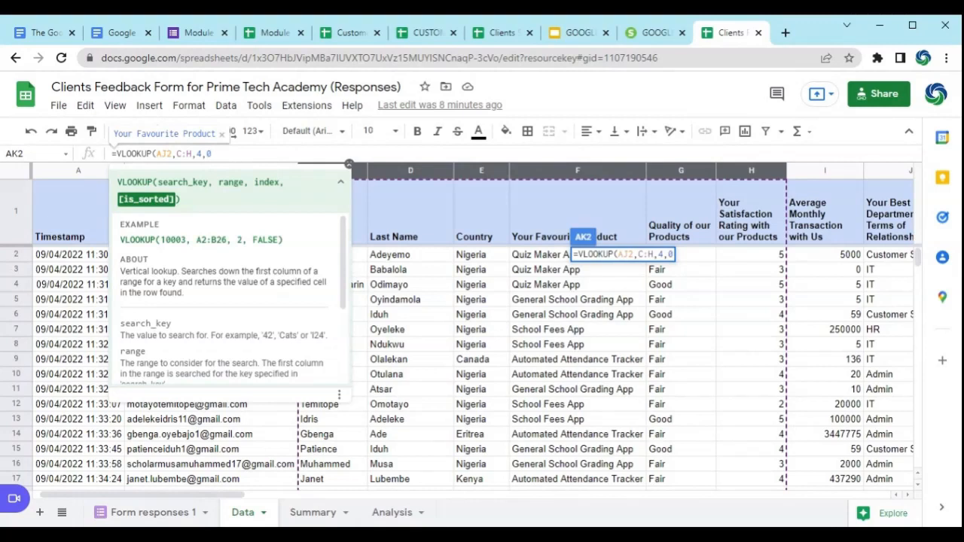
text())
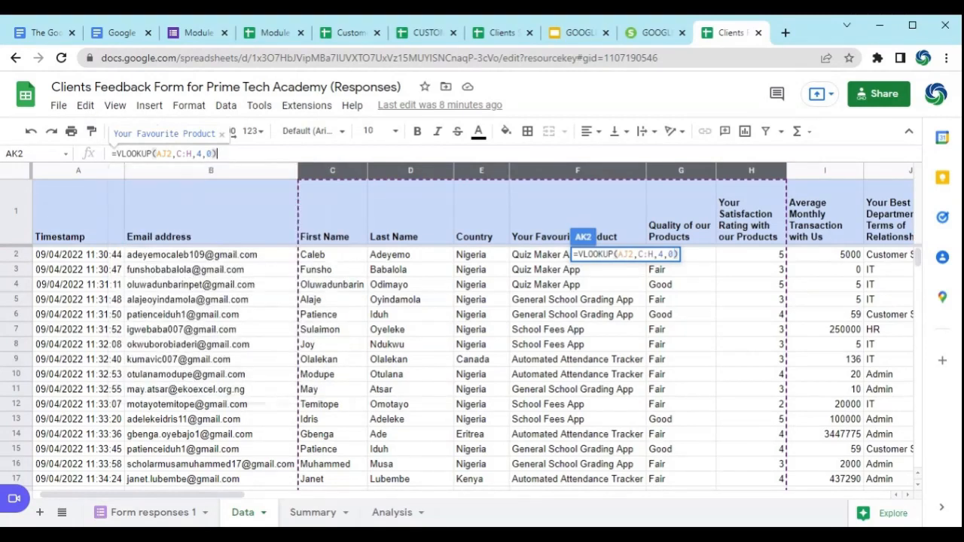
key(Return)
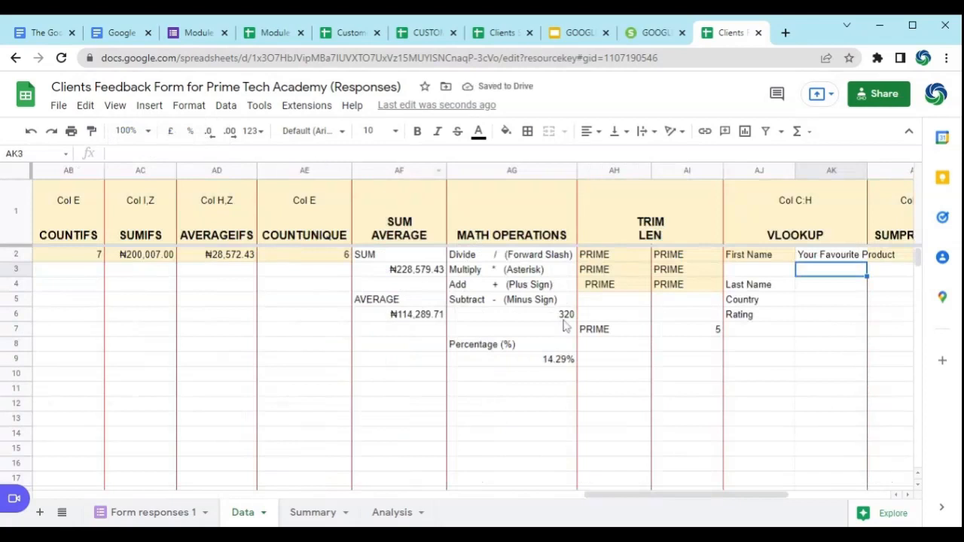
click(766, 257)
click(842, 257)
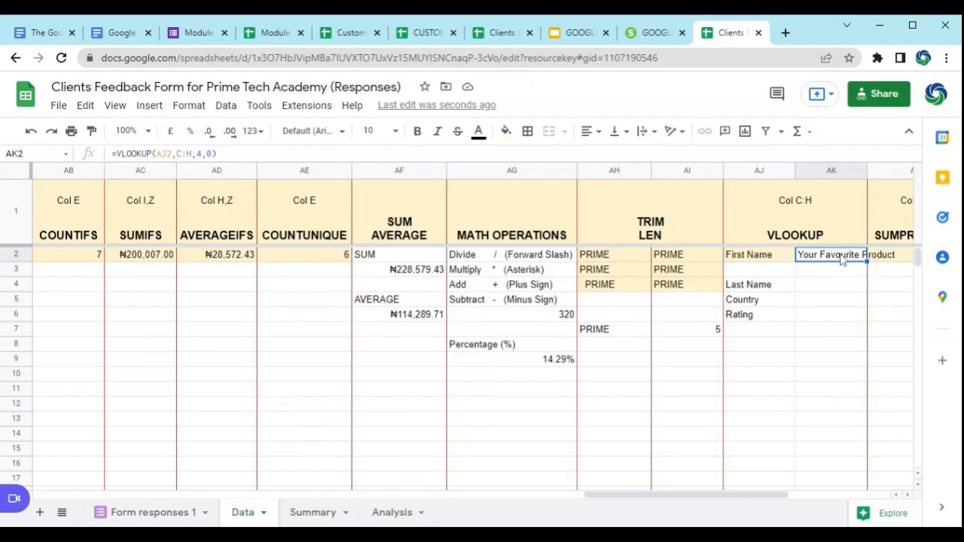
click(793, 258)
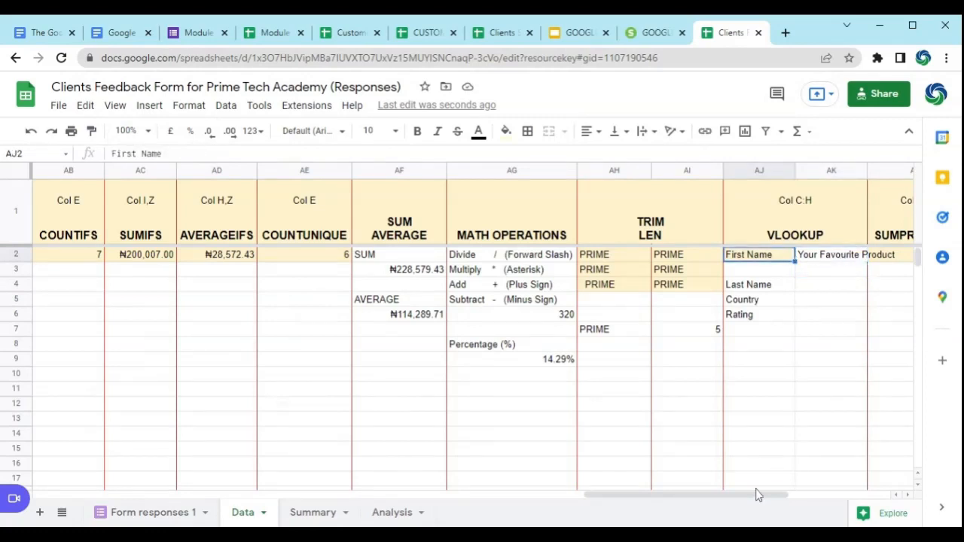
Step: Find the client's first name in C5 and enter it in AJ2 as the VLOOKUP search key
drag(757, 495, 275, 517)
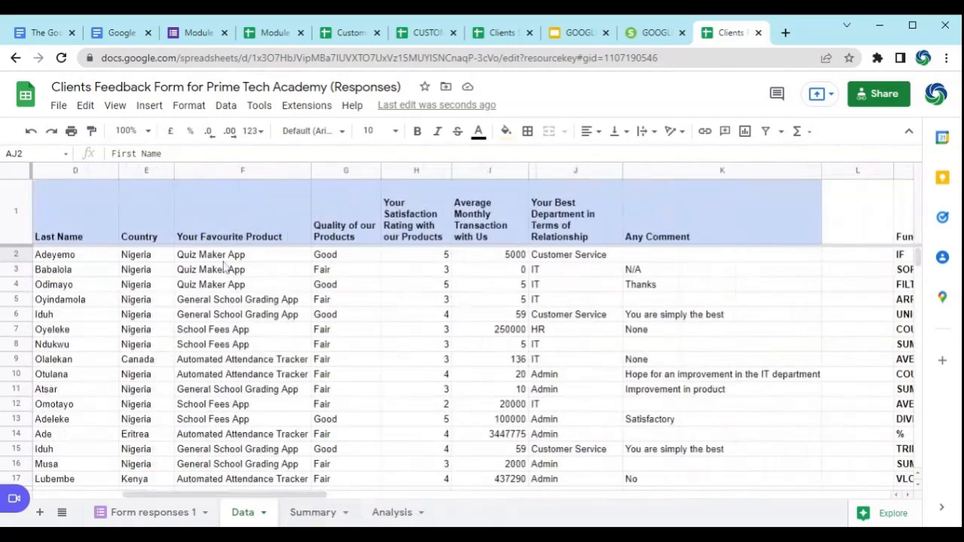
drag(307, 503, 250, 511)
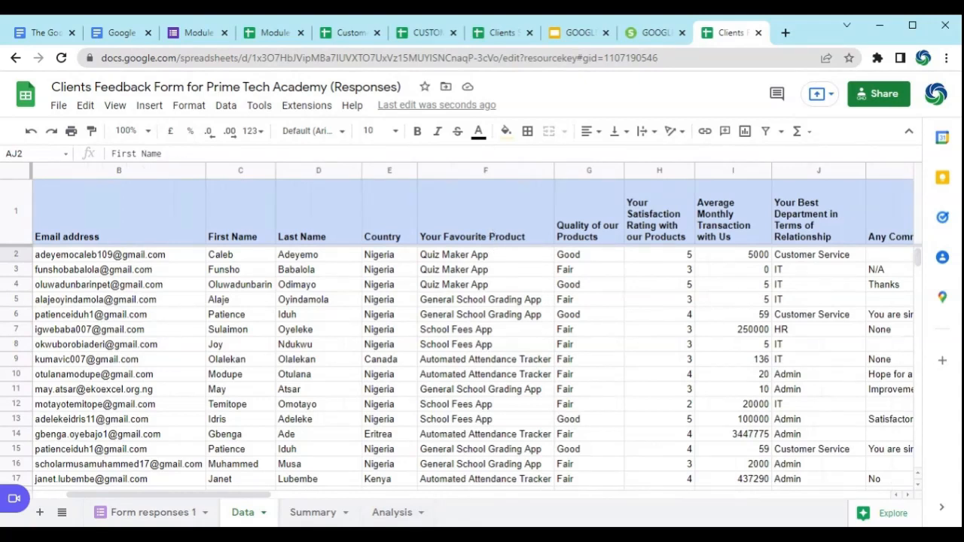
click(243, 304)
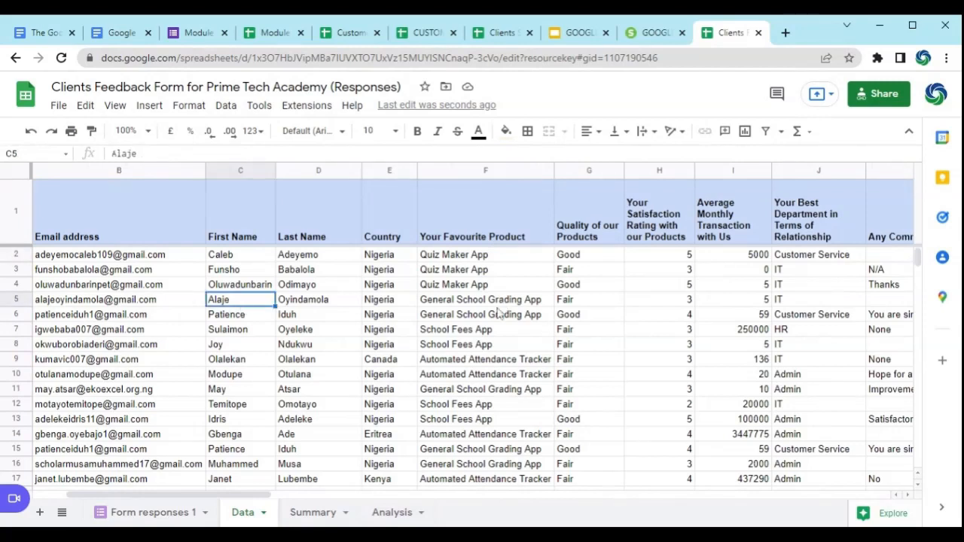
drag(253, 494, 793, 508)
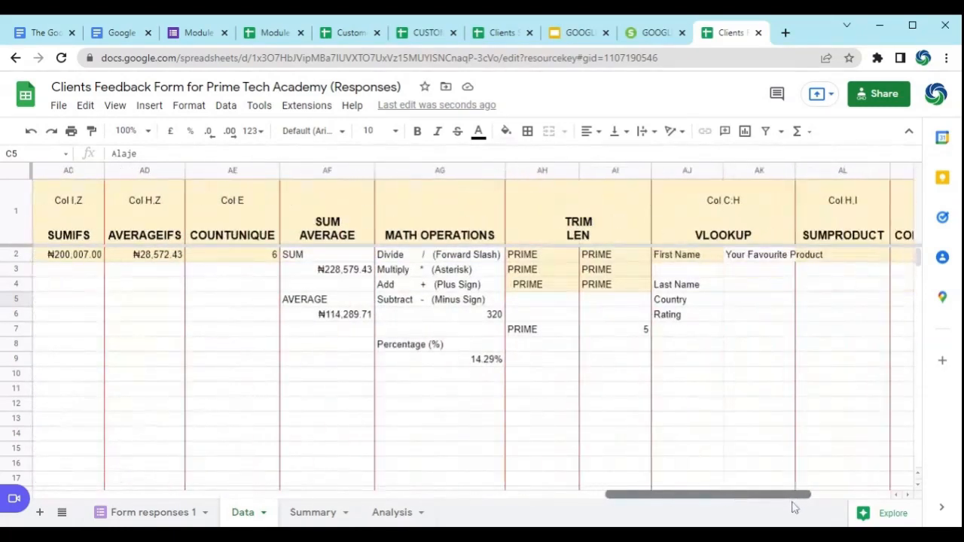
click(695, 258)
text(Al)
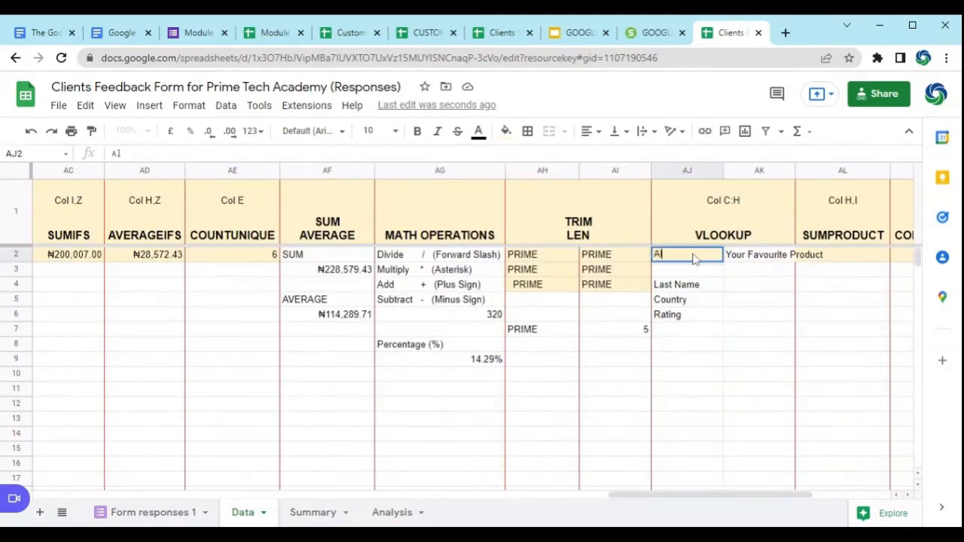
text(aje)
key(Return)
click(695, 258)
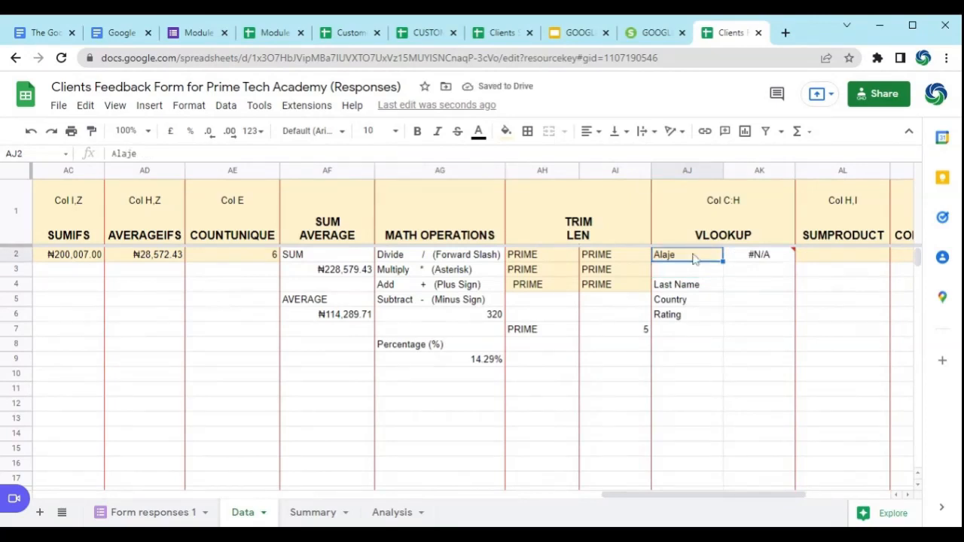
Step: Examine the VLOOKUP error details in AK2 and inspect the matching first name in source cell C5
mouse_move(758, 253)
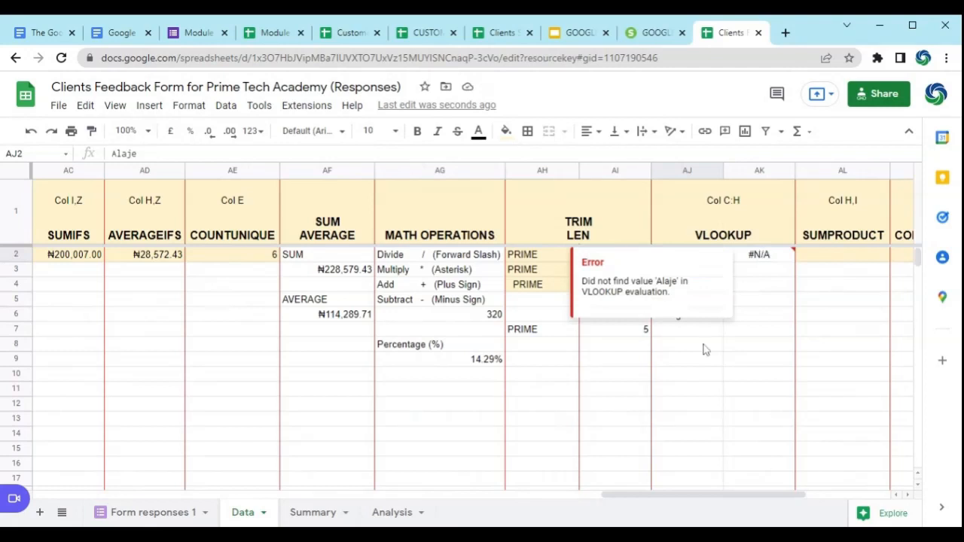
drag(716, 497, 134, 486)
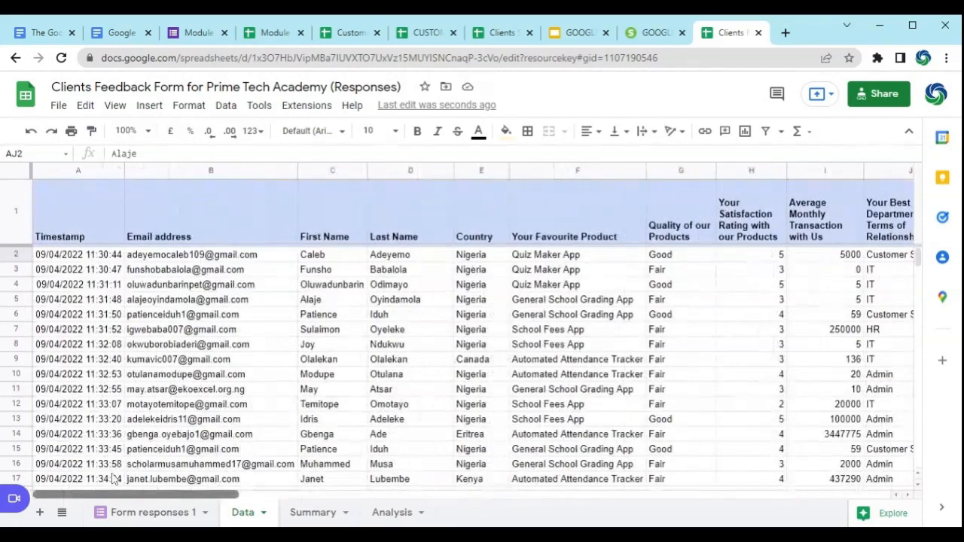
click(325, 299)
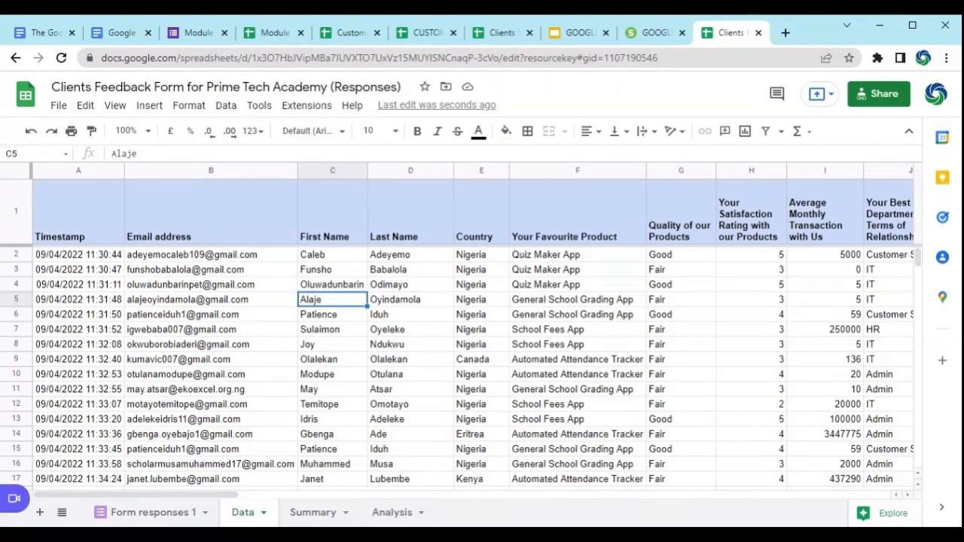
Step: Try to edit the client's first name directly in C5 of the Data sheet, and undo the change
click(141, 154)
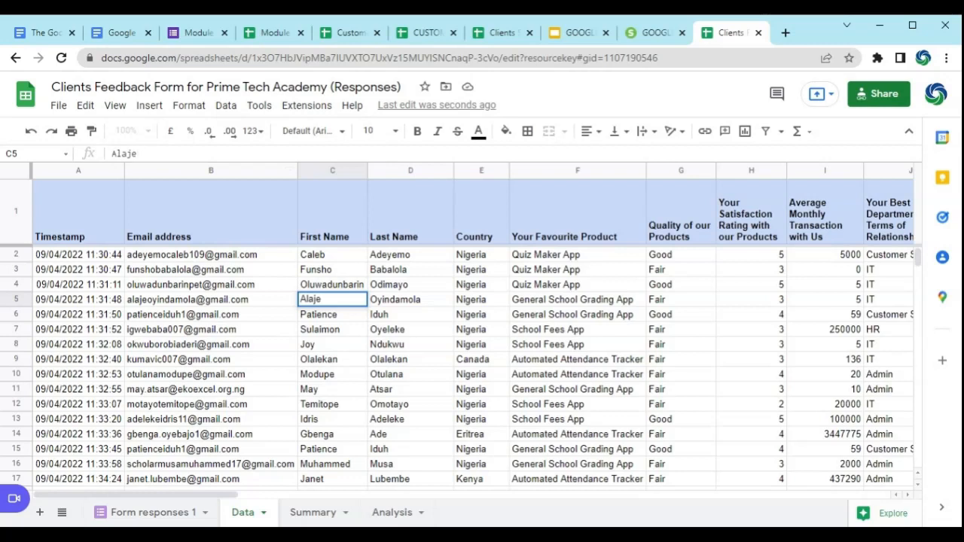
key(Return)
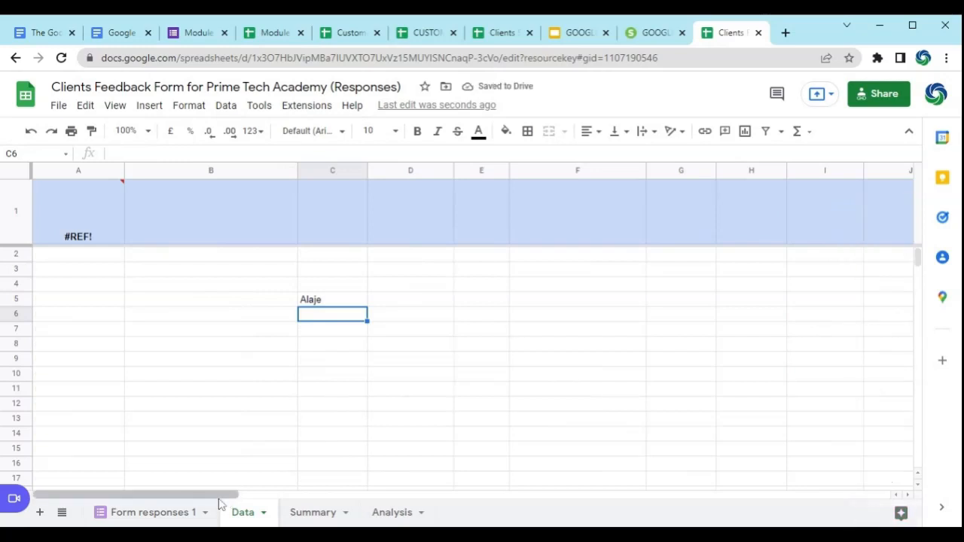
click(232, 331)
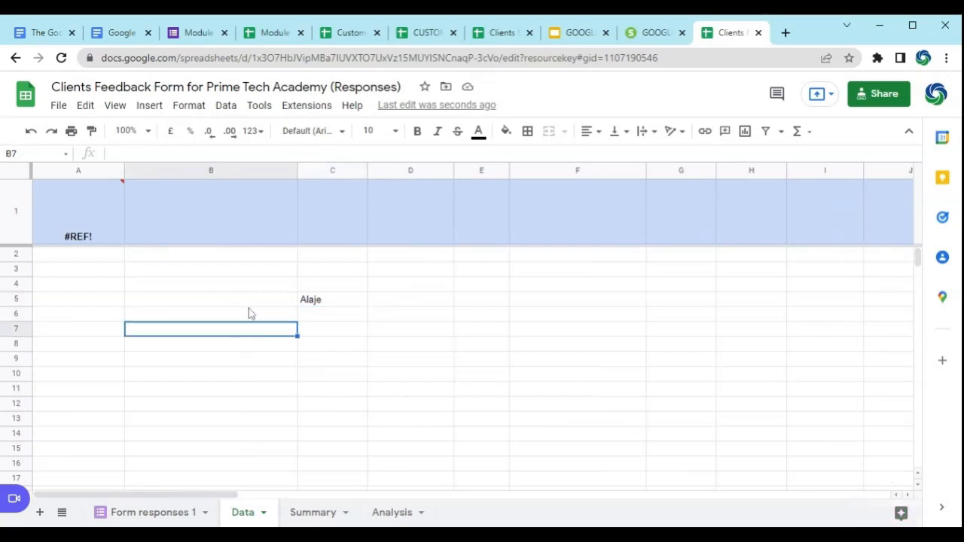
key(ctrl+z)
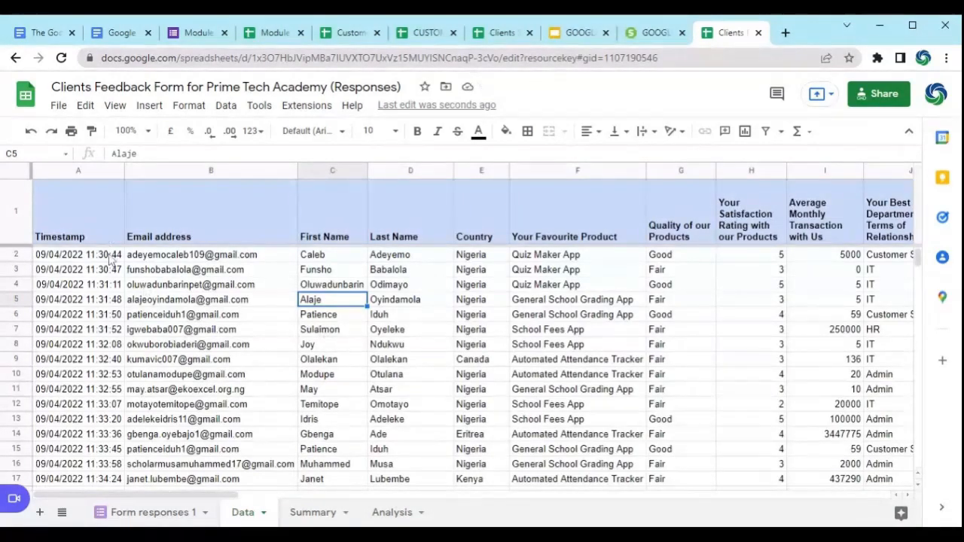
Step: Inspect the formula in A1 that brings the form responses into the Data sheet
click(89, 232)
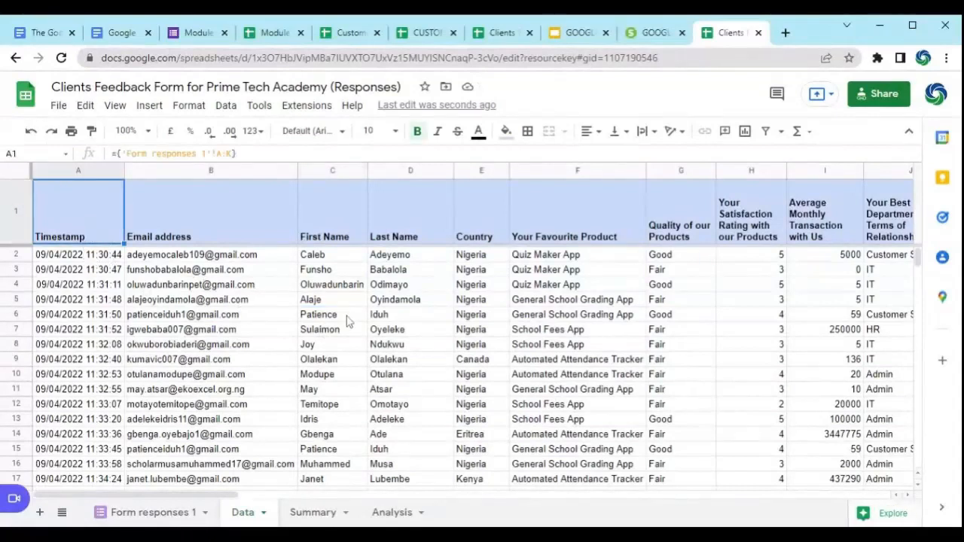
Step: Remove the trailing space after the first name in search key cell AJ2
drag(225, 497, 813, 521)
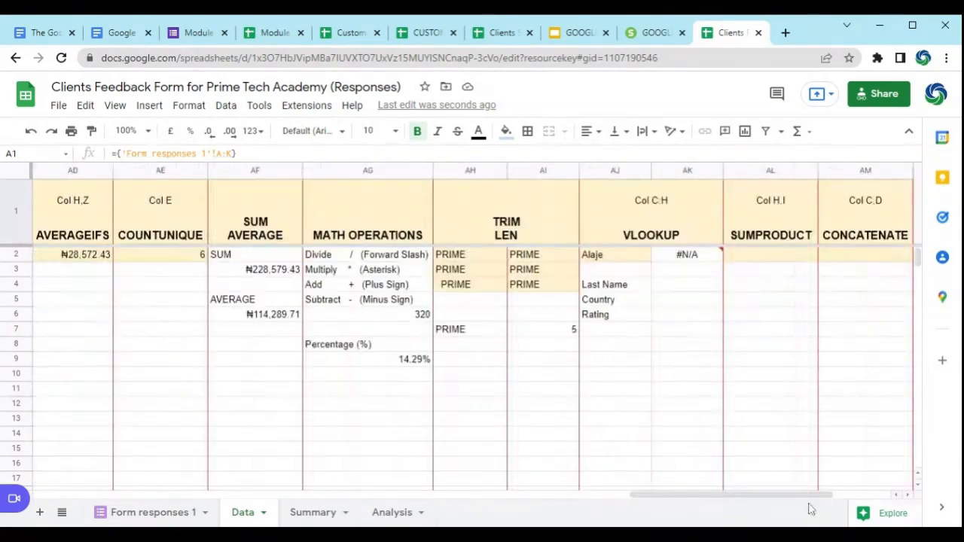
click(622, 255)
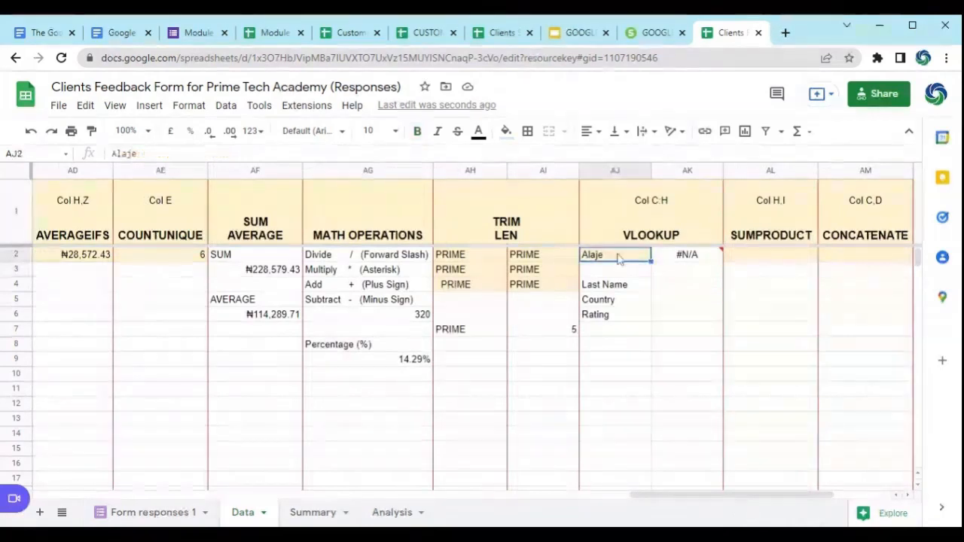
click(145, 153)
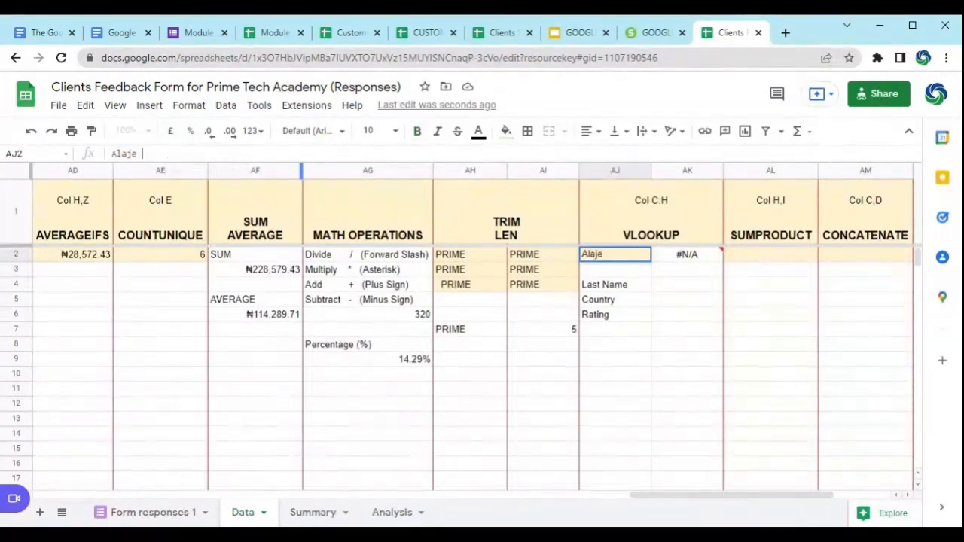
key(BackSpace)
key(Return)
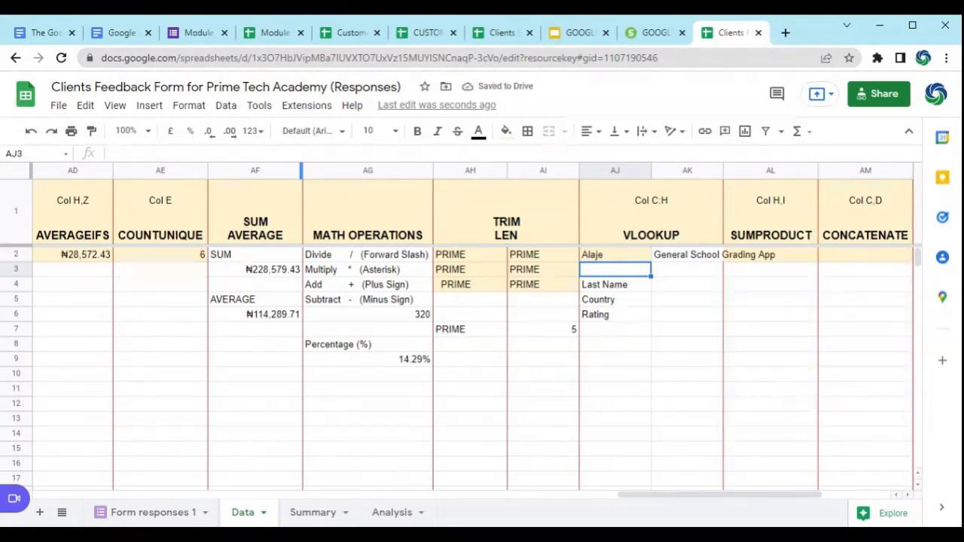
Step: Review the search key in AJ2 and the formula in A1 that imports the form responses
click(613, 258)
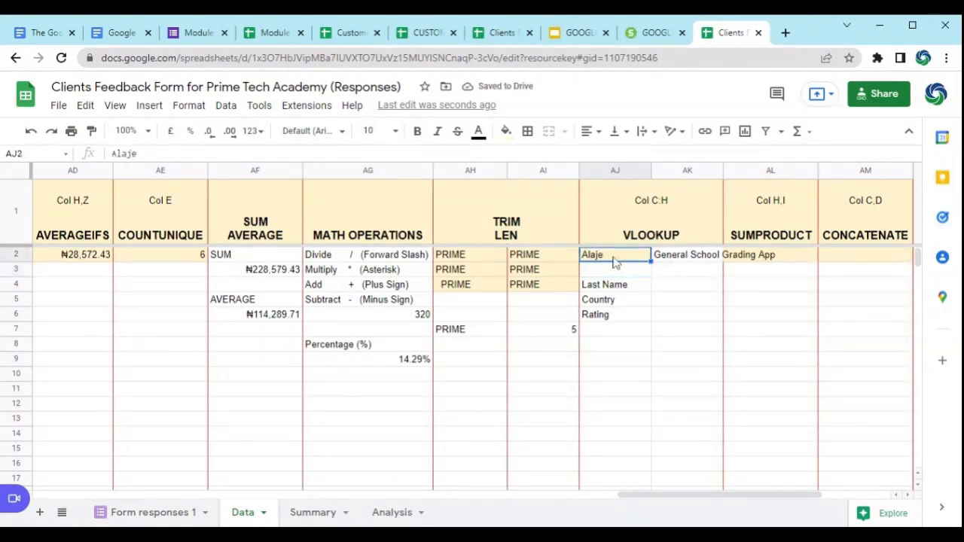
drag(753, 496, 271, 487)
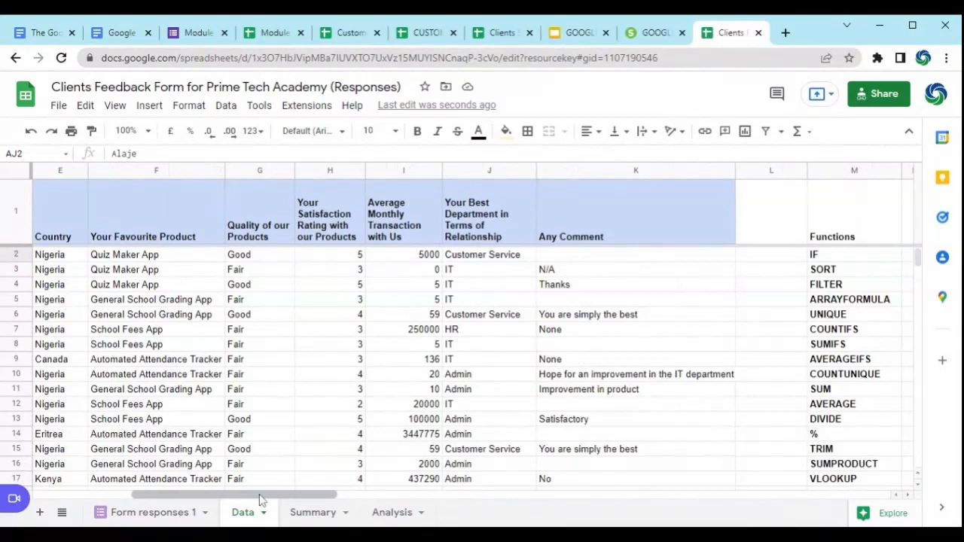
drag(249, 499, 98, 496)
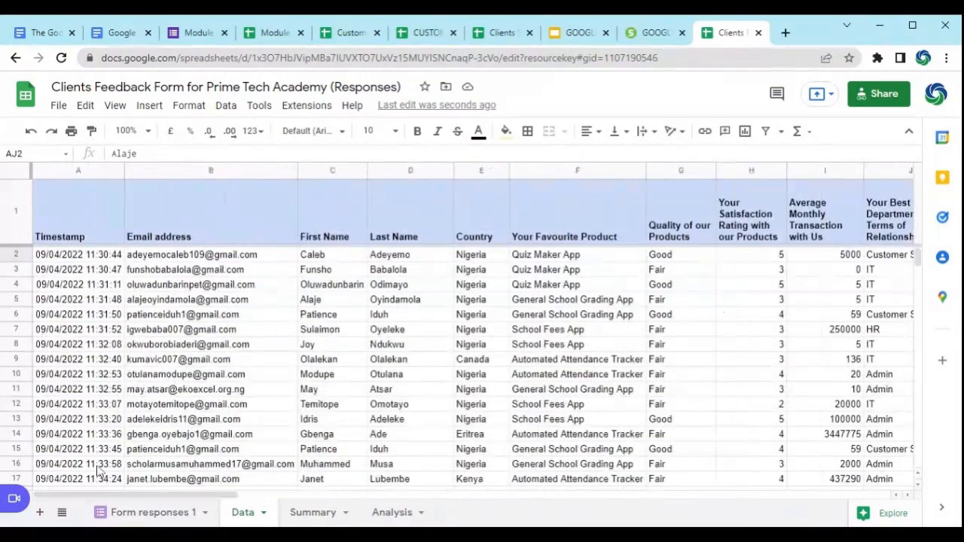
click(79, 230)
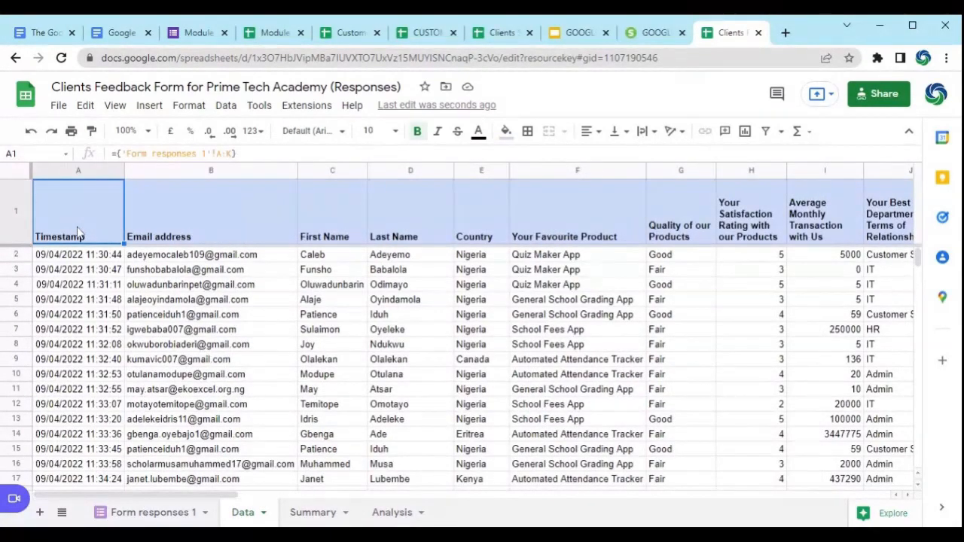
Step: Set the VLOOKUP index in AK2 to 6 to return the client's satisfaction rating
drag(214, 496, 786, 522)
click(691, 255)
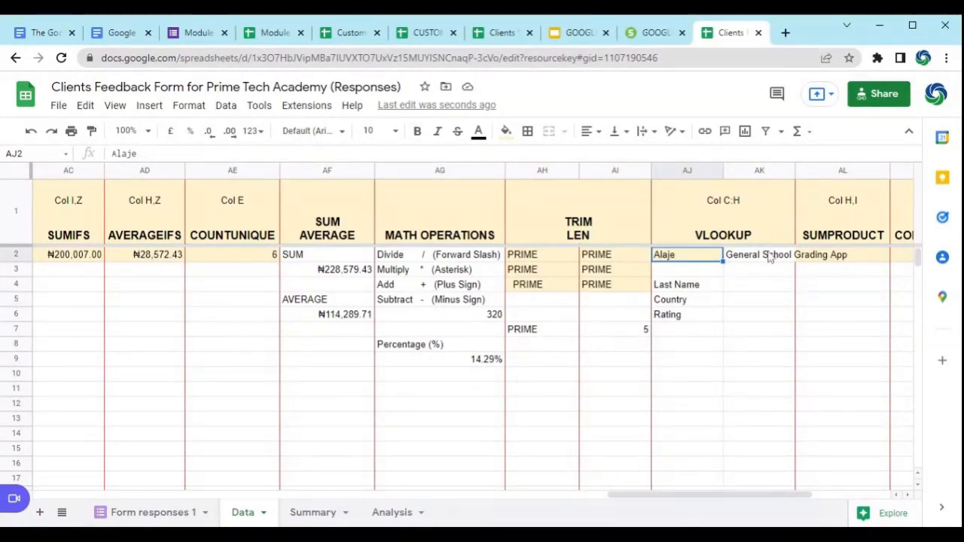
click(750, 256)
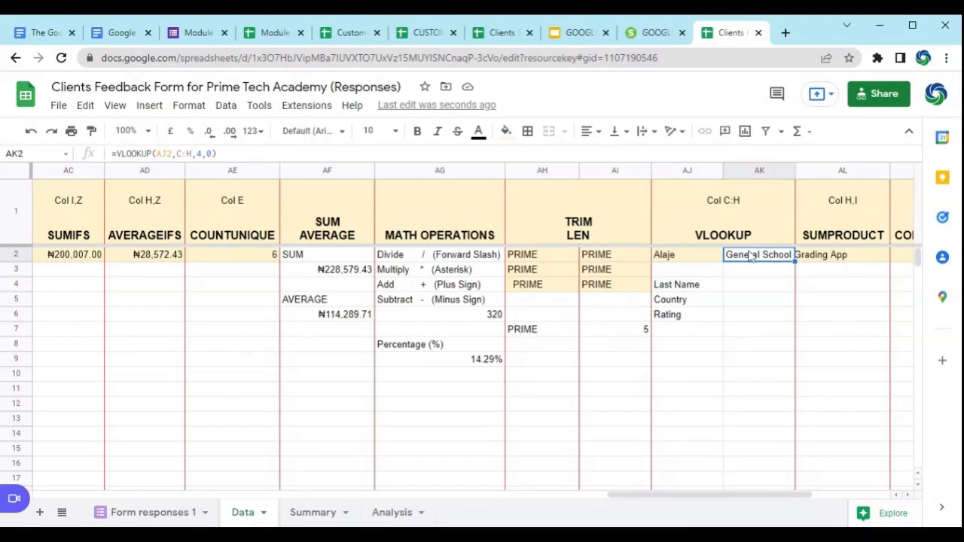
click(202, 154)
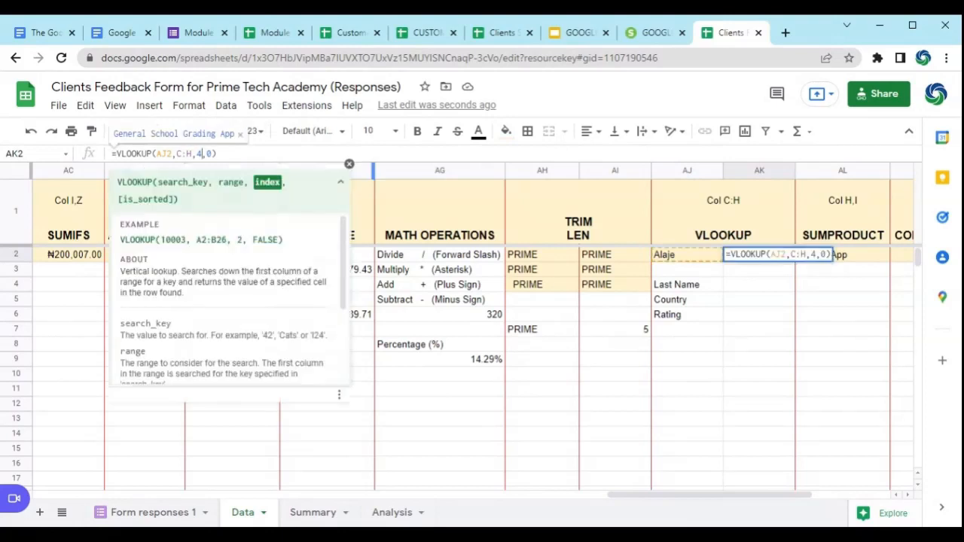
key(BackSpace)
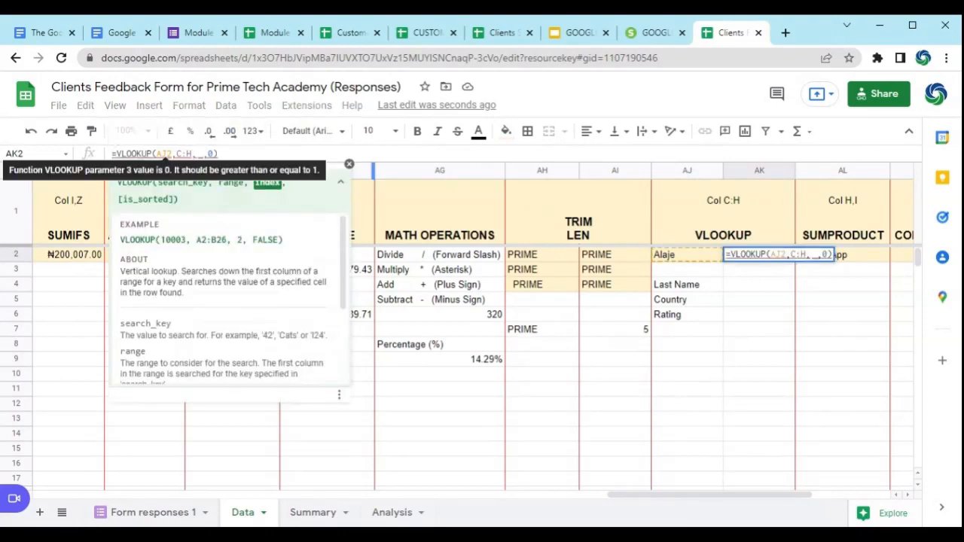
text(6)
key(Return)
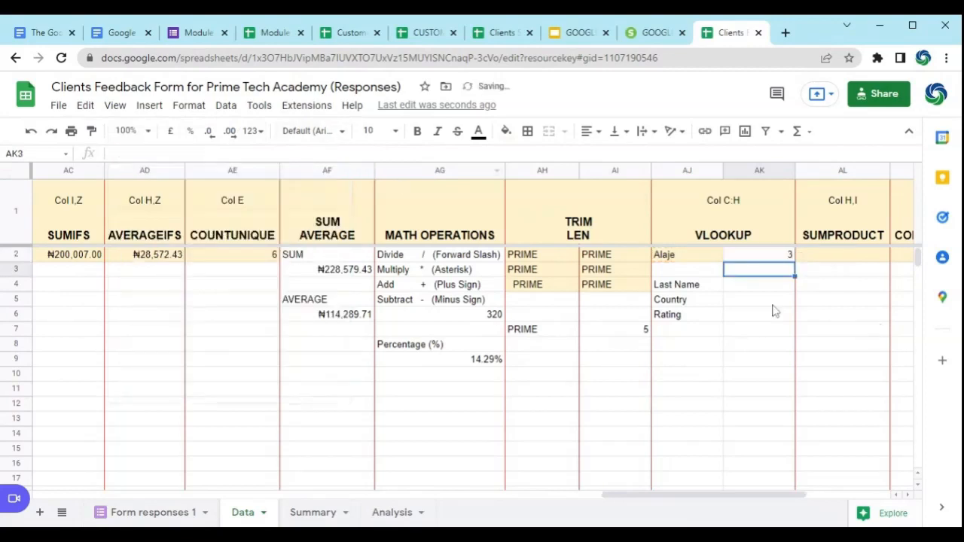
Step: Set the VLOOKUP index in AK2 to 2 to return the client's last name
click(680, 254)
click(753, 254)
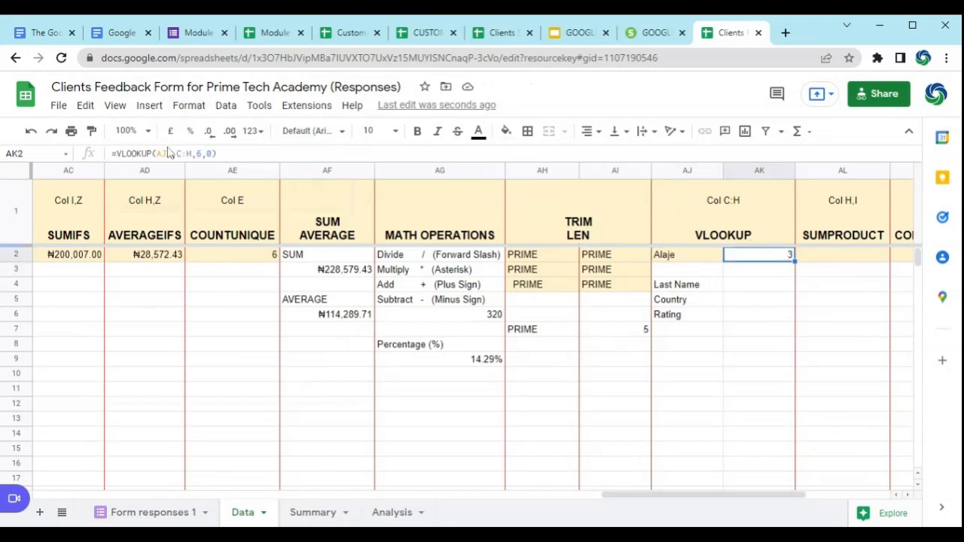
click(203, 154)
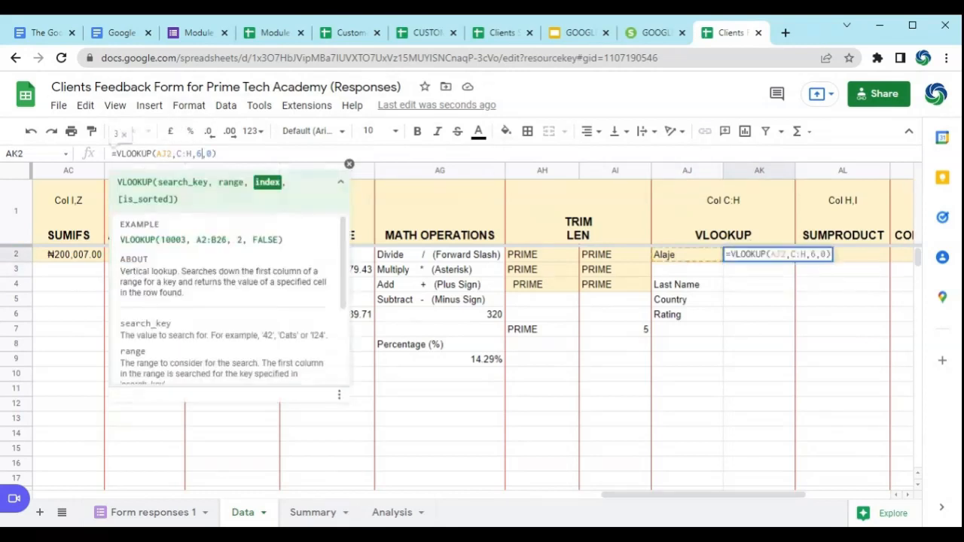
key(BackSpace)
text(2)
key(Return)
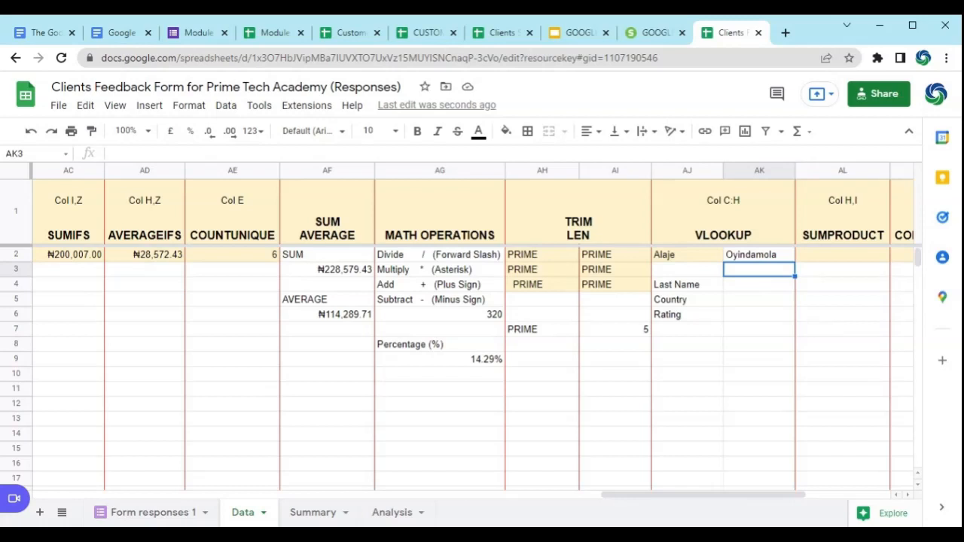
Step: Enter =SUMPRODUCT(H2:I30) in AL2, covering the satisfaction ratings and average monthly transactions
drag(731, 496, 809, 499)
click(592, 256)
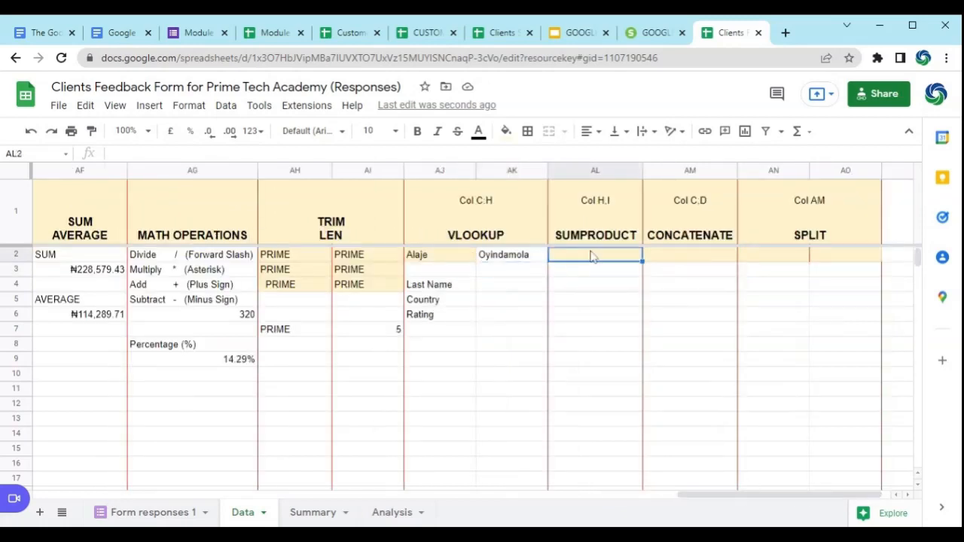
text(=sum)
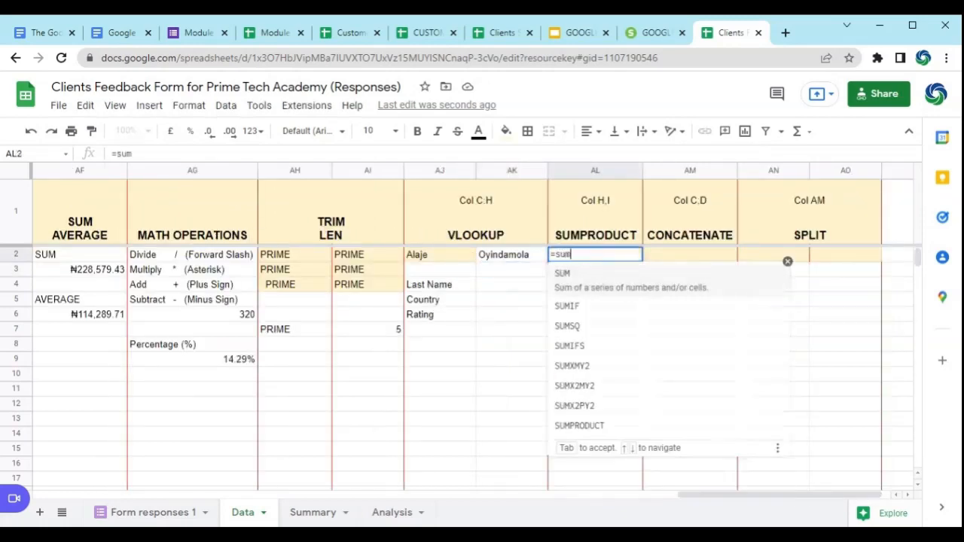
text(p)
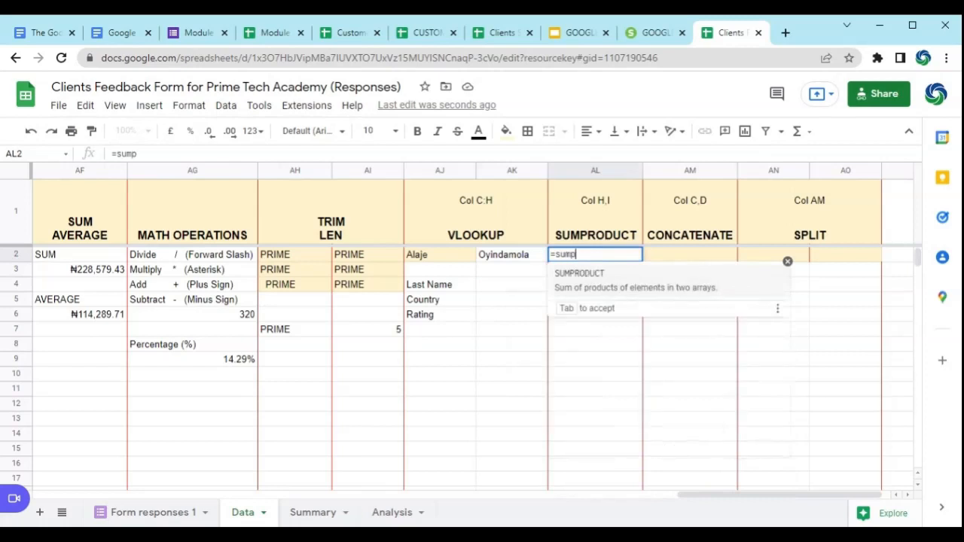
click(596, 275)
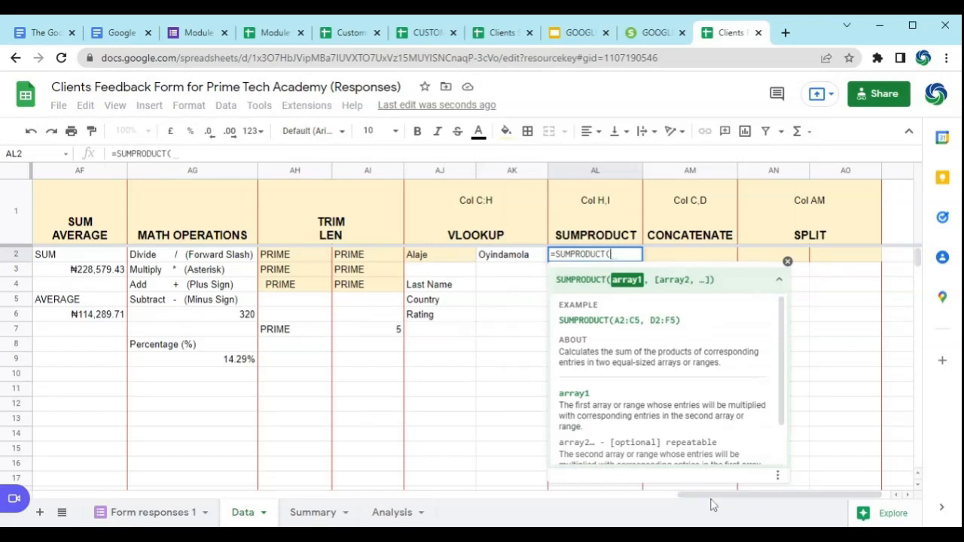
drag(712, 495, 153, 512)
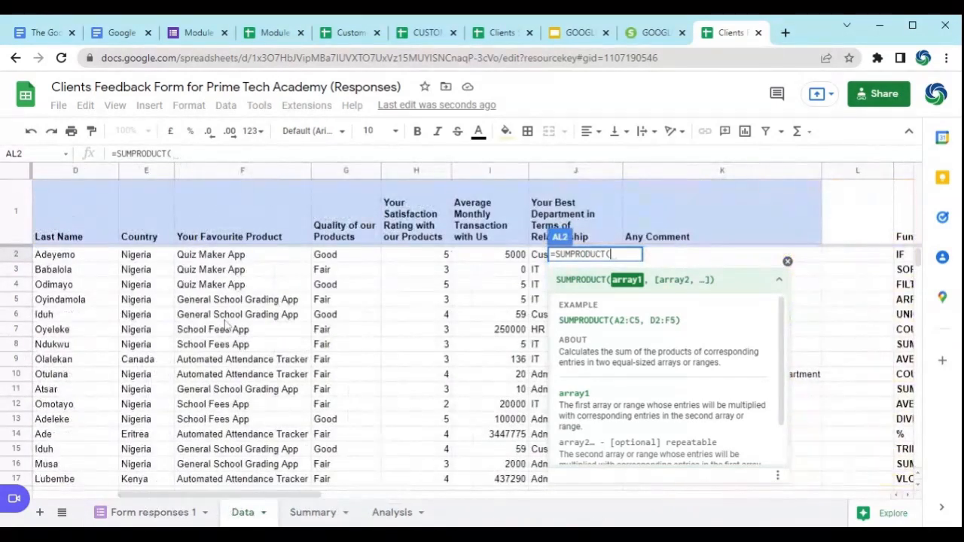
click(419, 256)
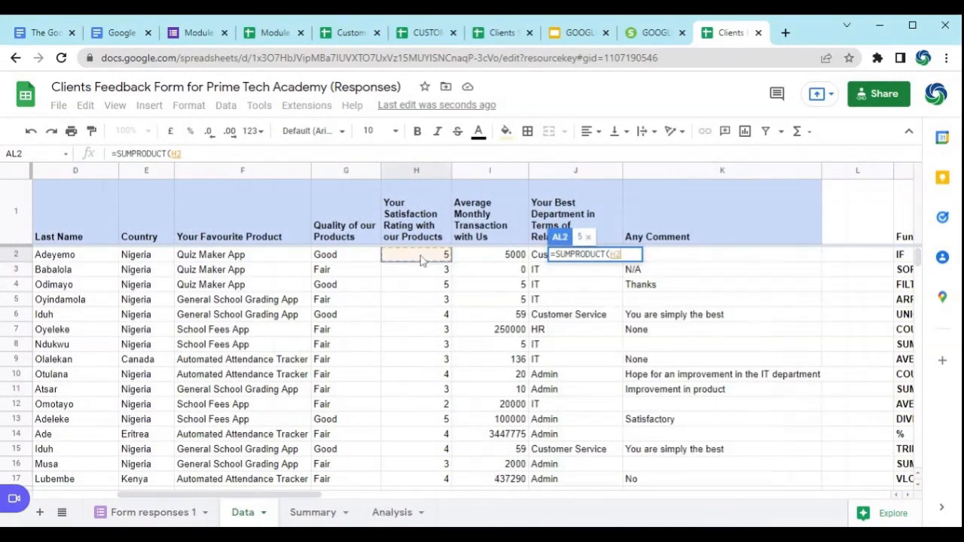
drag(454, 261, 471, 262)
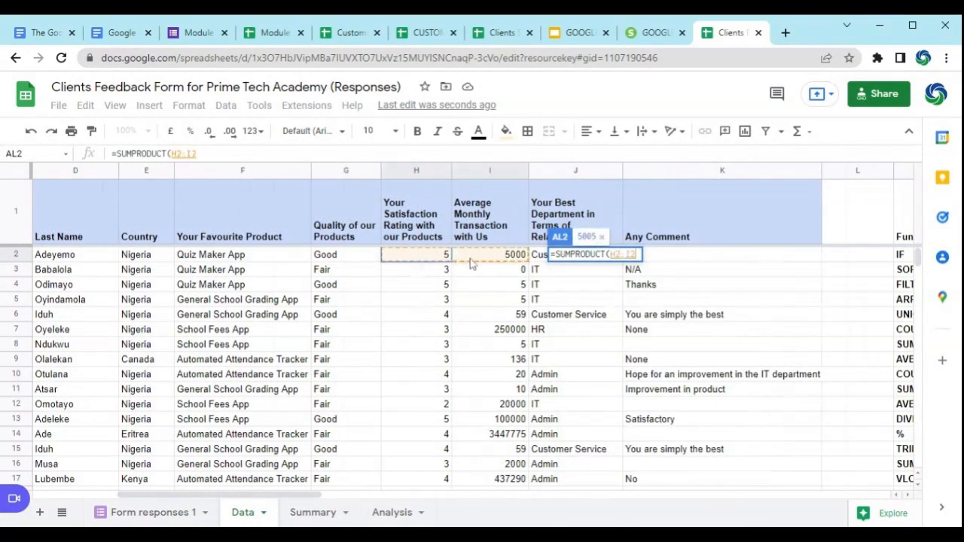
key(ctrl+shift+Down)
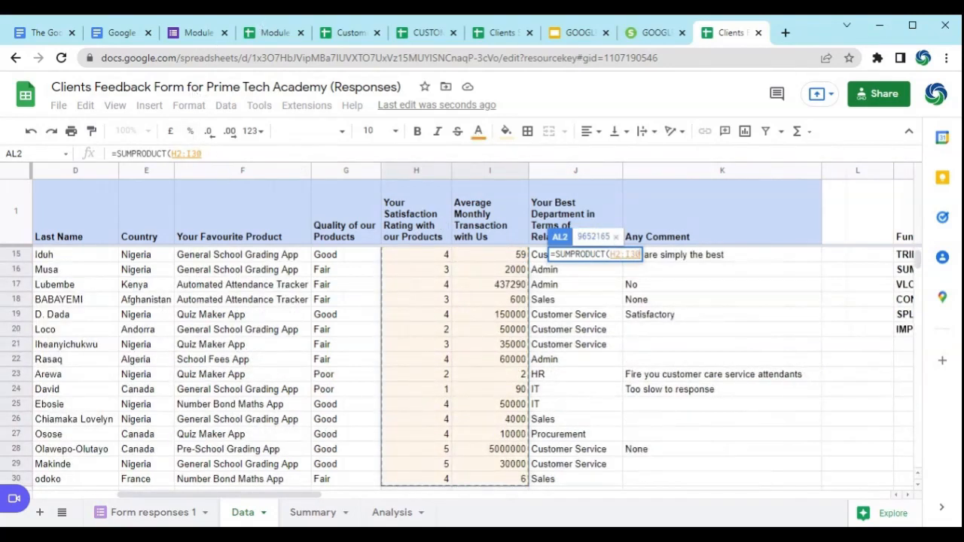
click(203, 153)
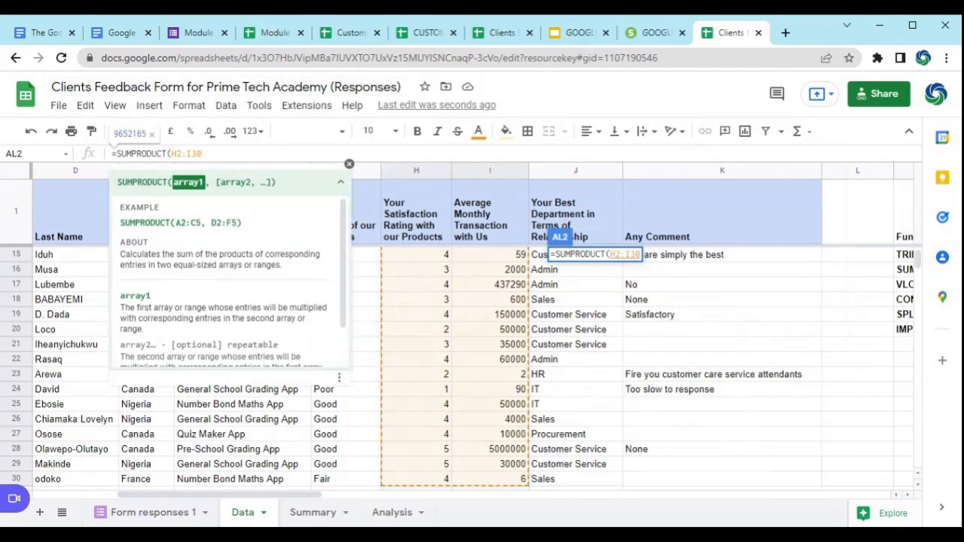
text())
key(Return)
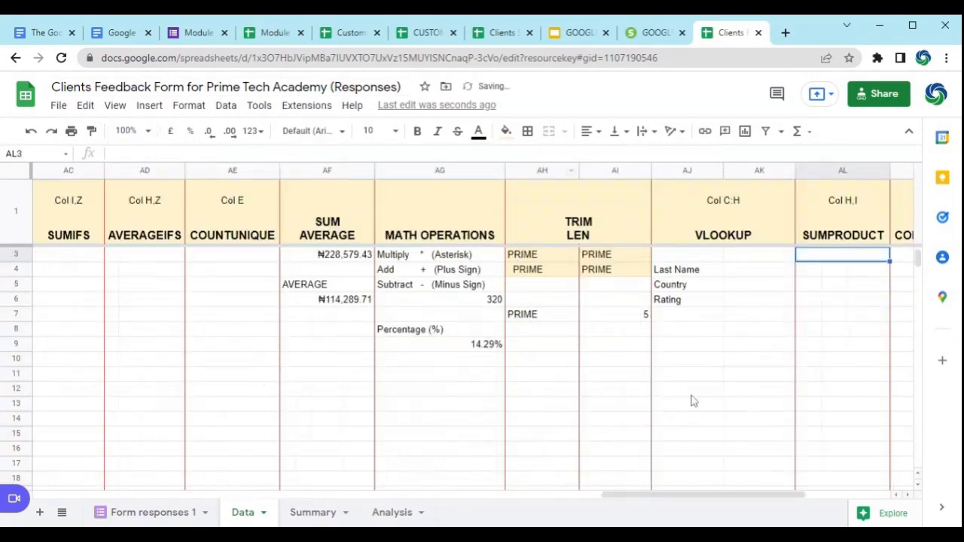
Step: Examine the SUMPRODUCT formula in AL2 and compare the paired rating and transaction values row by row in columns H and I
click(859, 256)
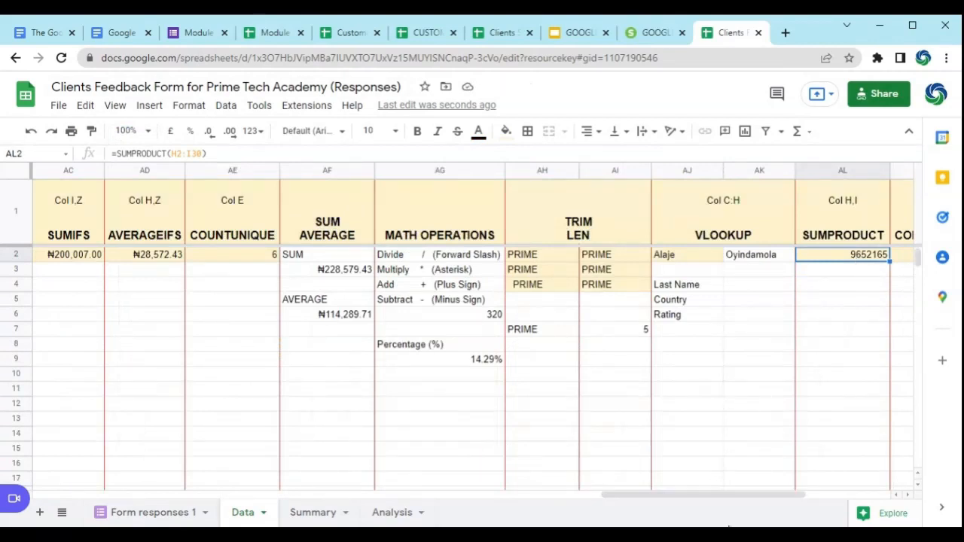
drag(716, 496, 224, 516)
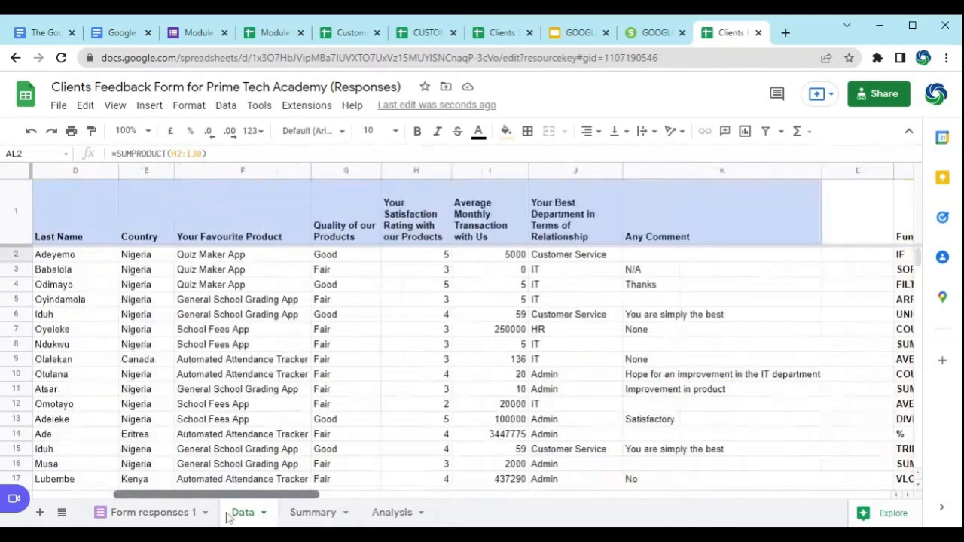
click(429, 260)
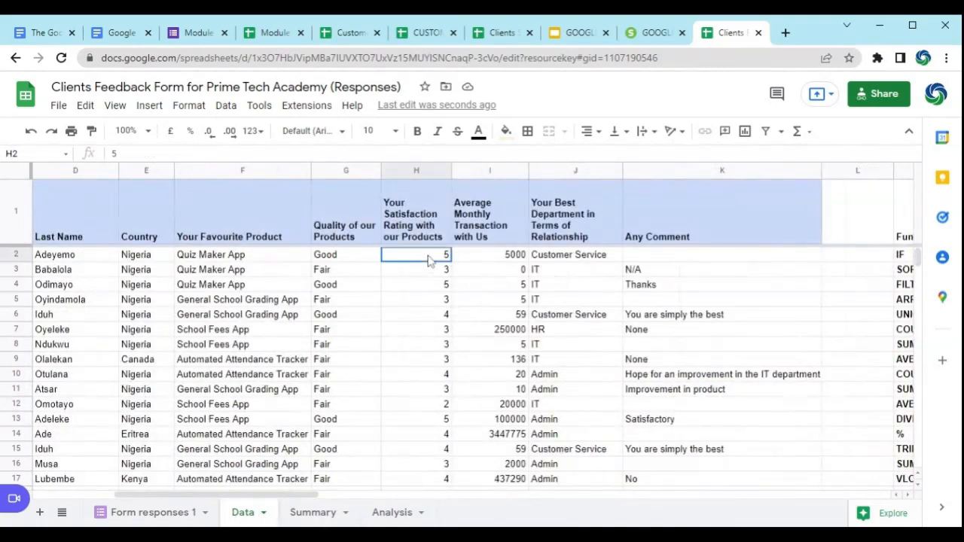
click(488, 260)
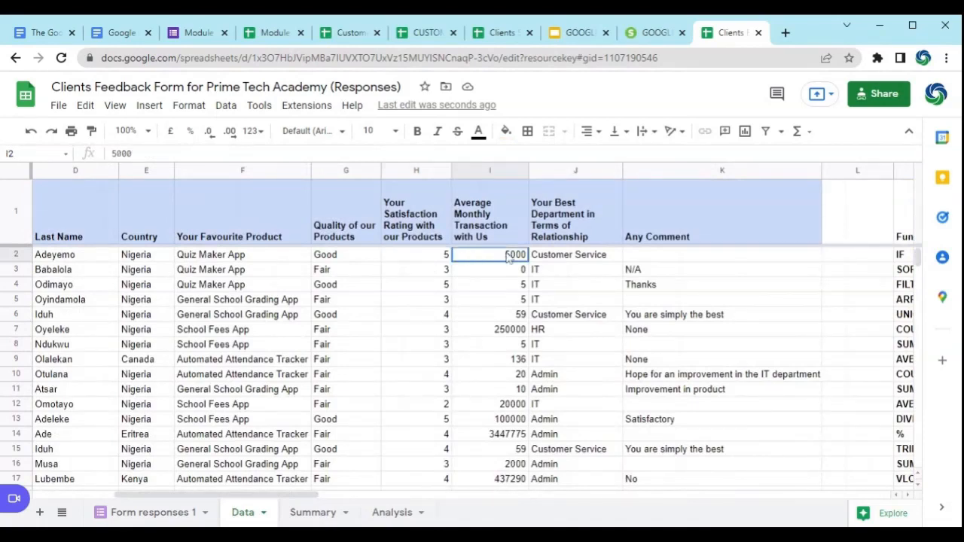
click(441, 275)
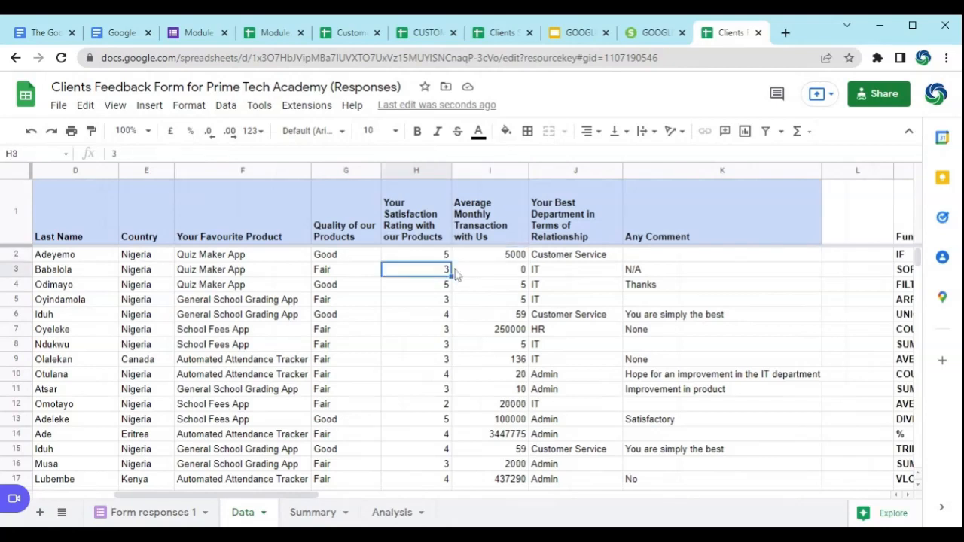
click(490, 274)
click(449, 286)
click(484, 285)
click(450, 299)
click(503, 304)
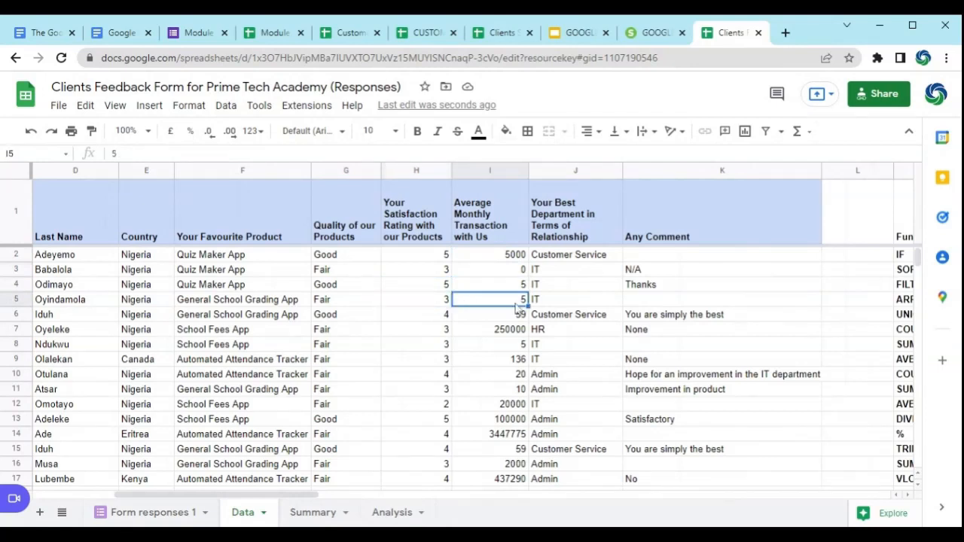
click(449, 316)
click(476, 318)
click(450, 329)
click(486, 319)
scroll(519, 282, down, 7)
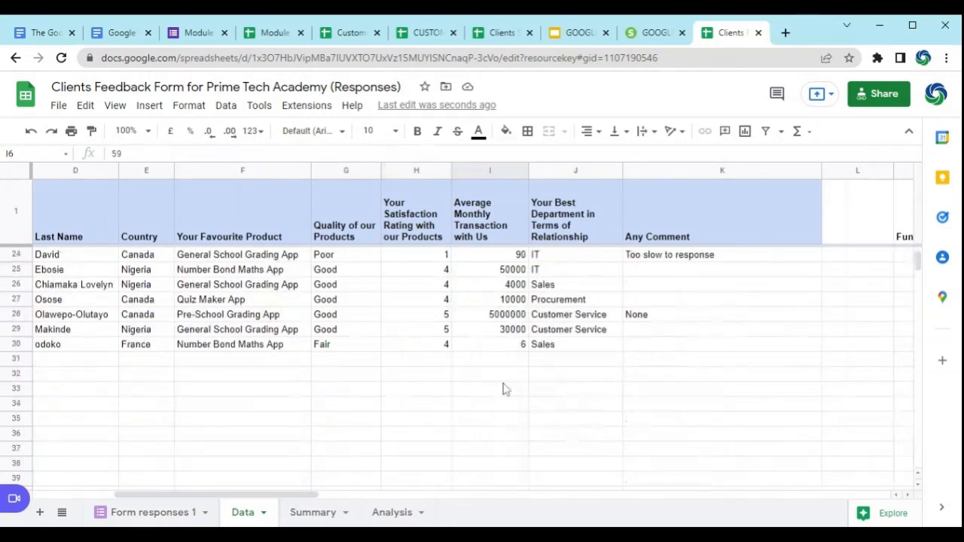
scroll(505, 389, up, 2)
scroll(523, 438, up, 6)
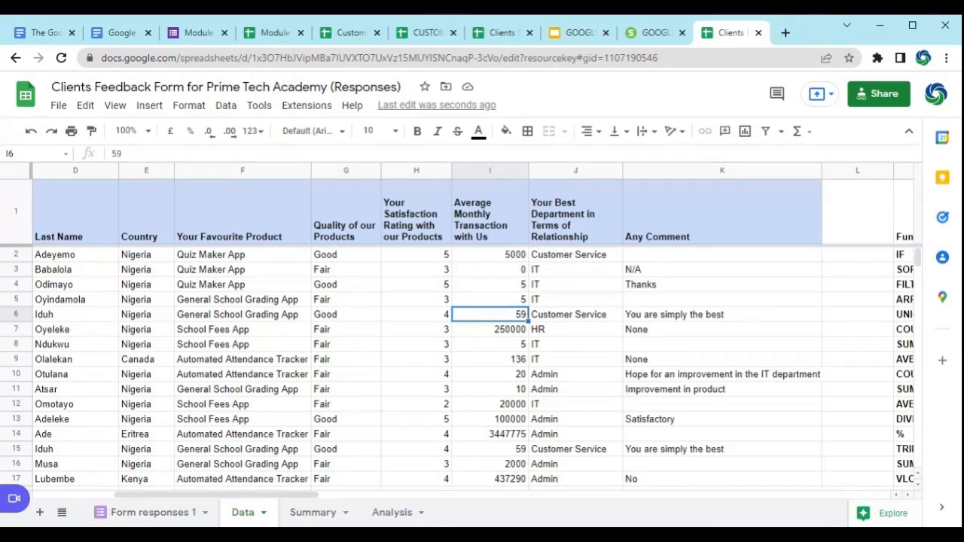
click(442, 256)
click(497, 260)
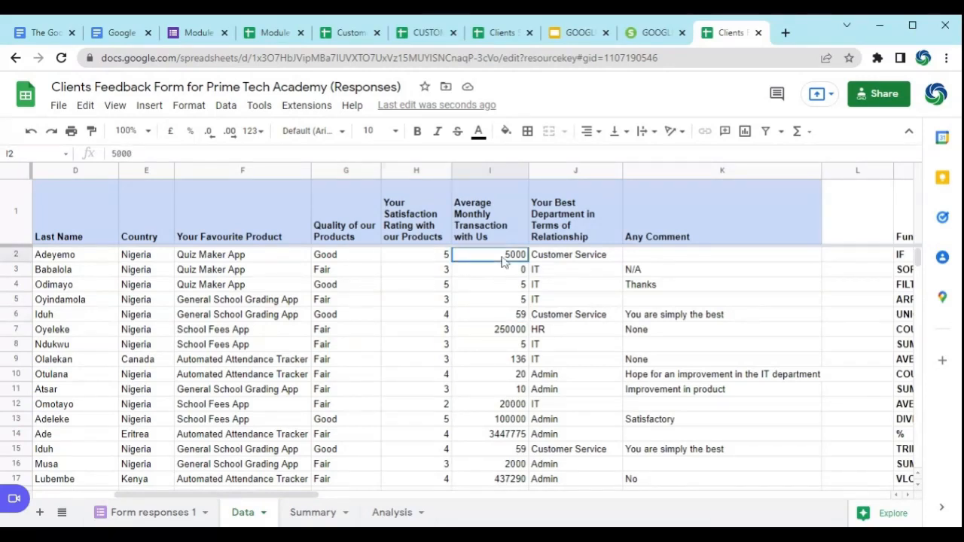
Step: Review the satisfaction ratings in column H, then check the SUMPRODUCT formula in AL2 against them
click(439, 260)
scroll(447, 318, down, 5)
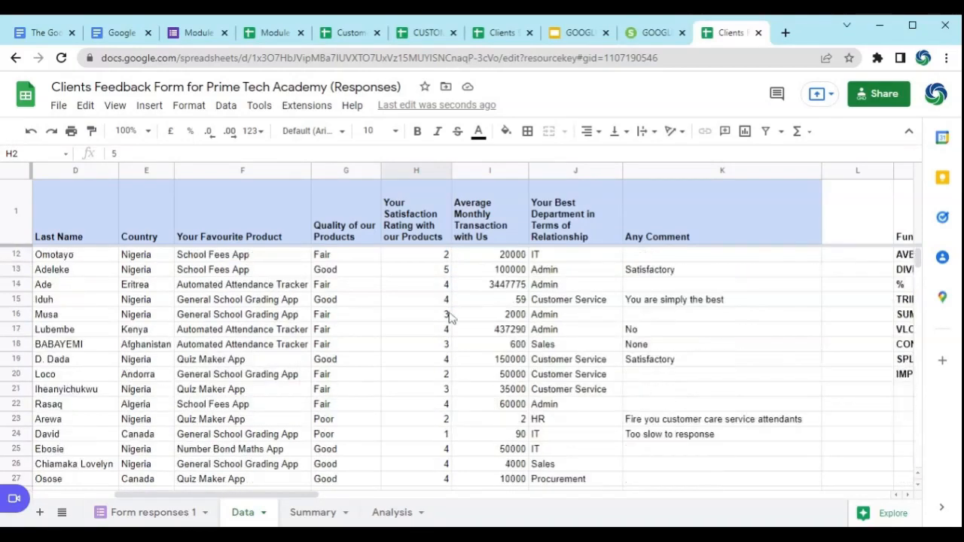
scroll(461, 359, up, 5)
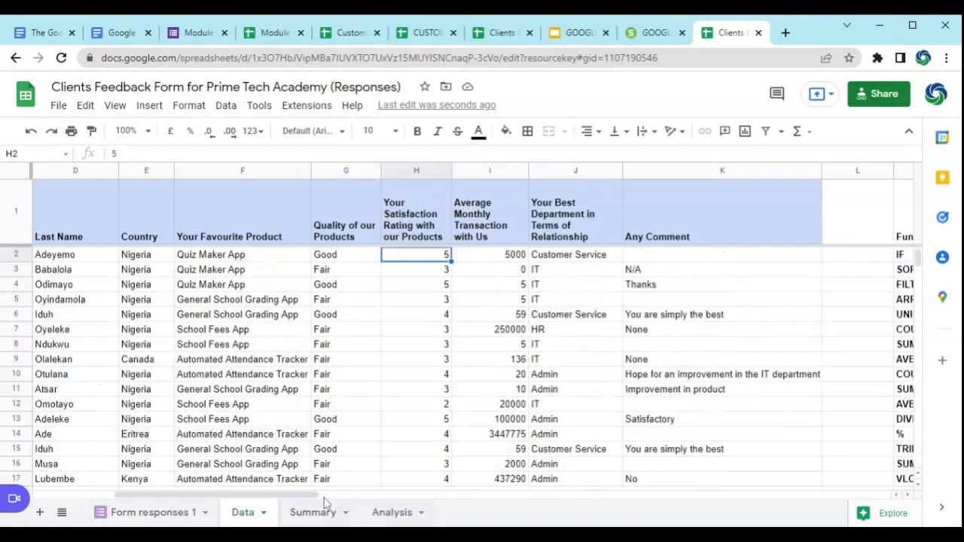
drag(306, 499, 819, 494)
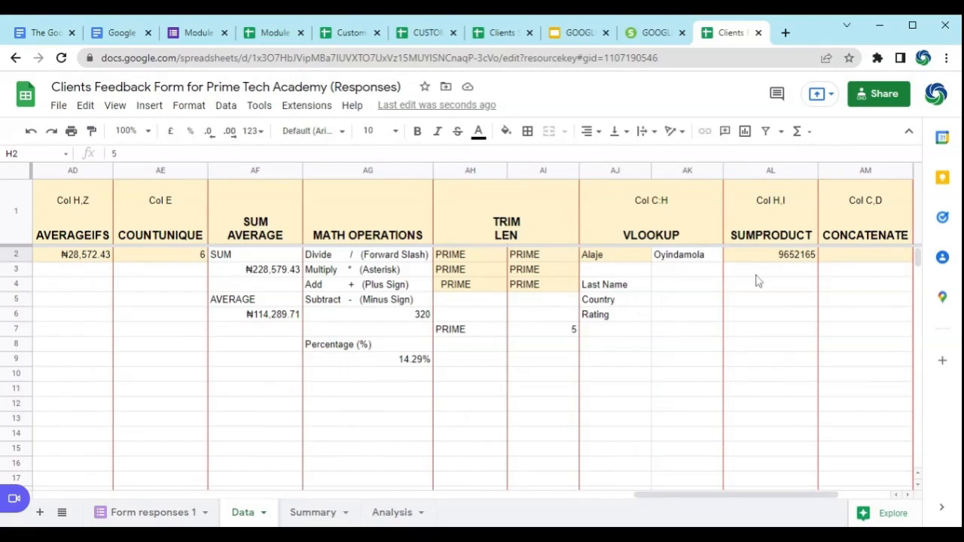
click(771, 257)
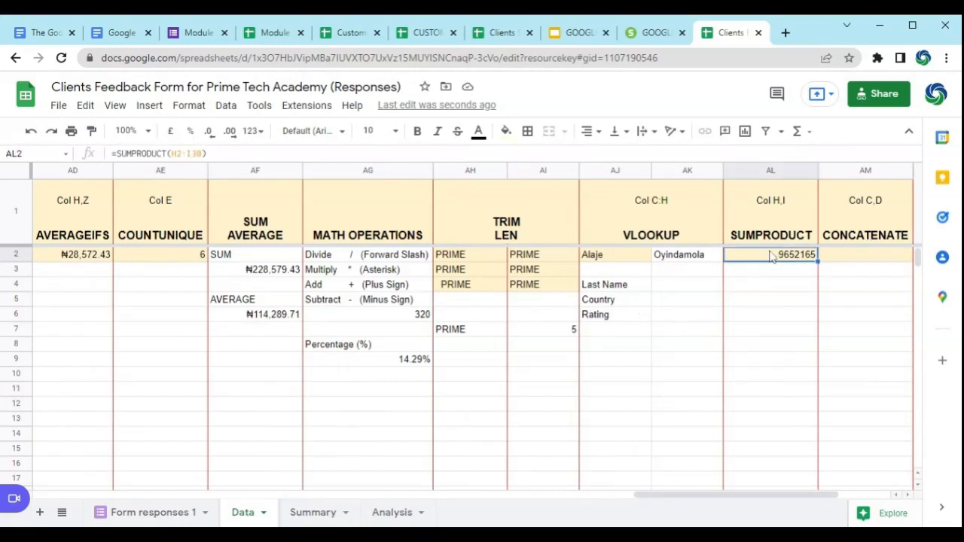
Step: Enter =CONCATENATE(AJ2,AK2) in AM2 to join the client's first and last names
drag(765, 501, 796, 505)
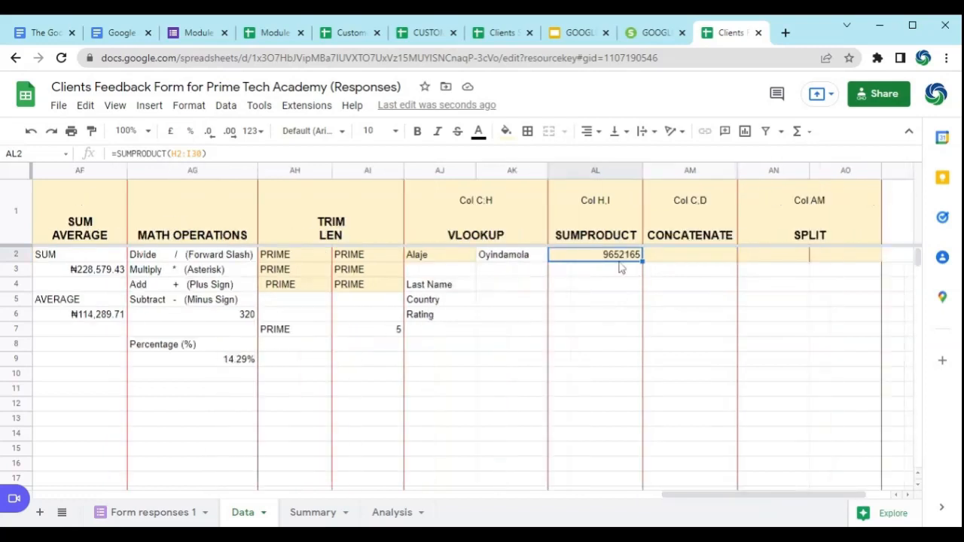
click(693, 261)
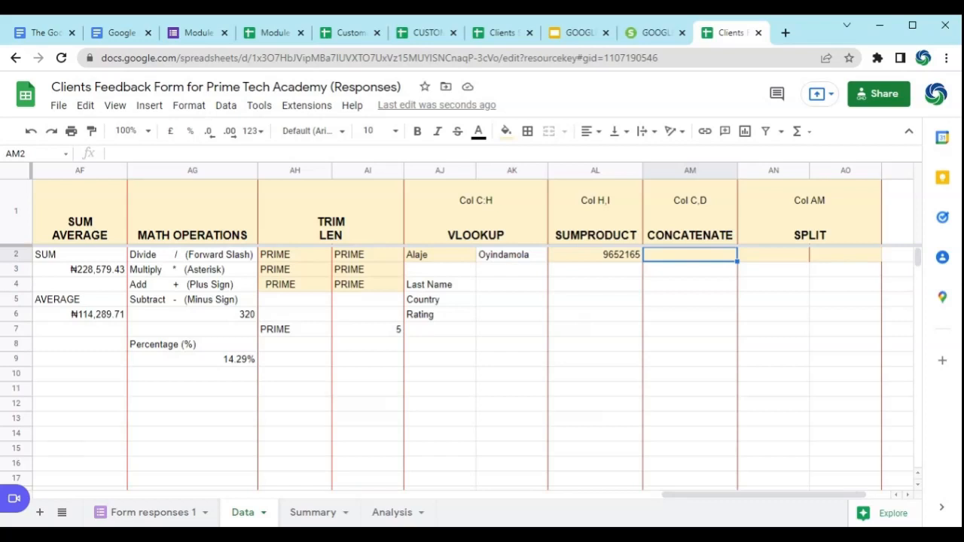
text(=)
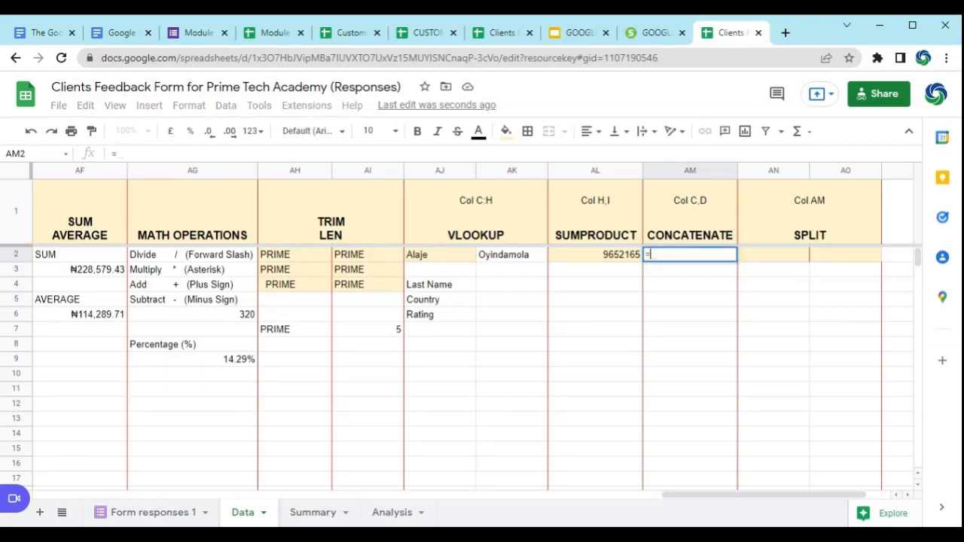
text(con)
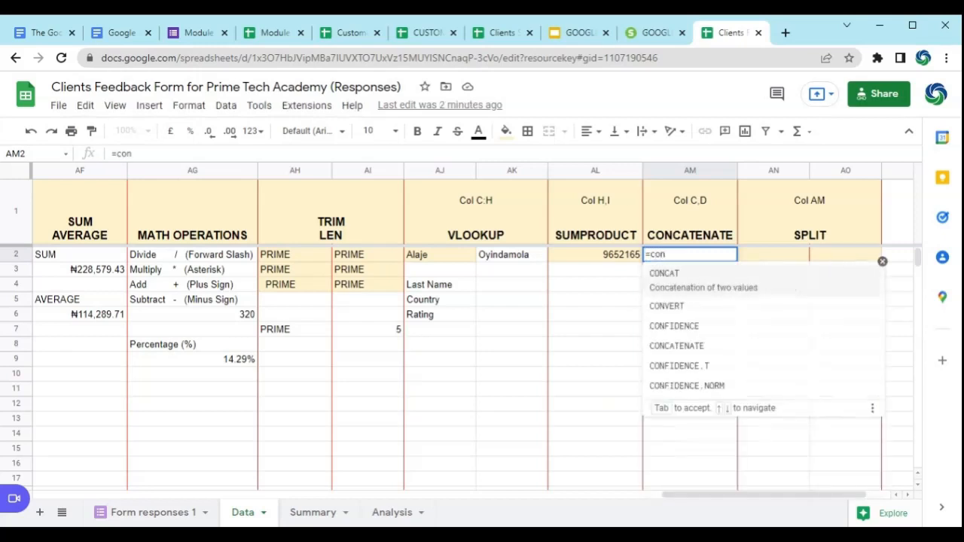
click(690, 342)
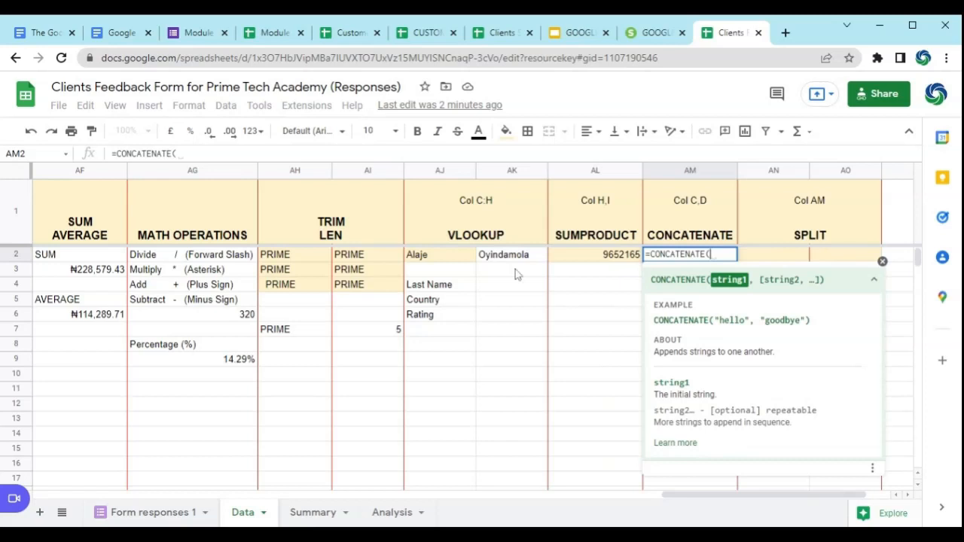
click(451, 258)
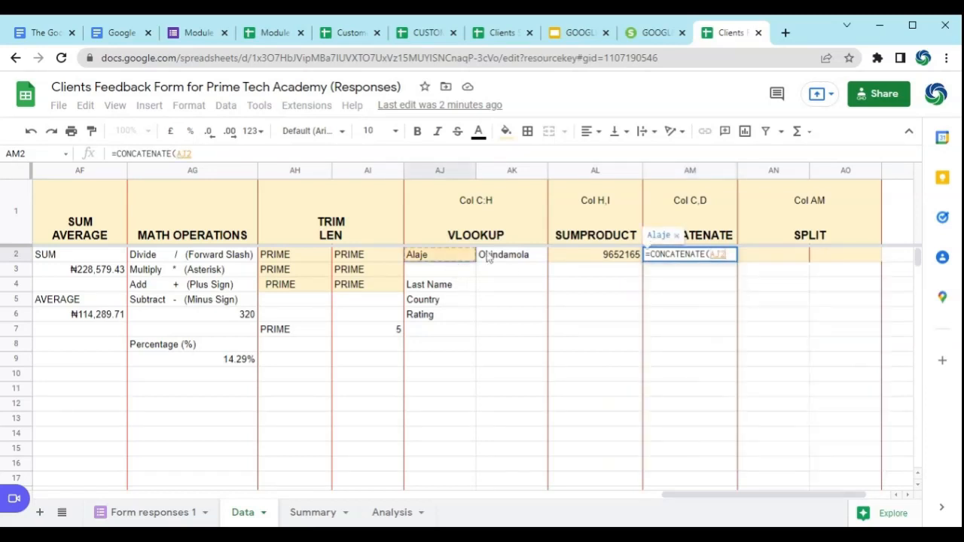
text(,)
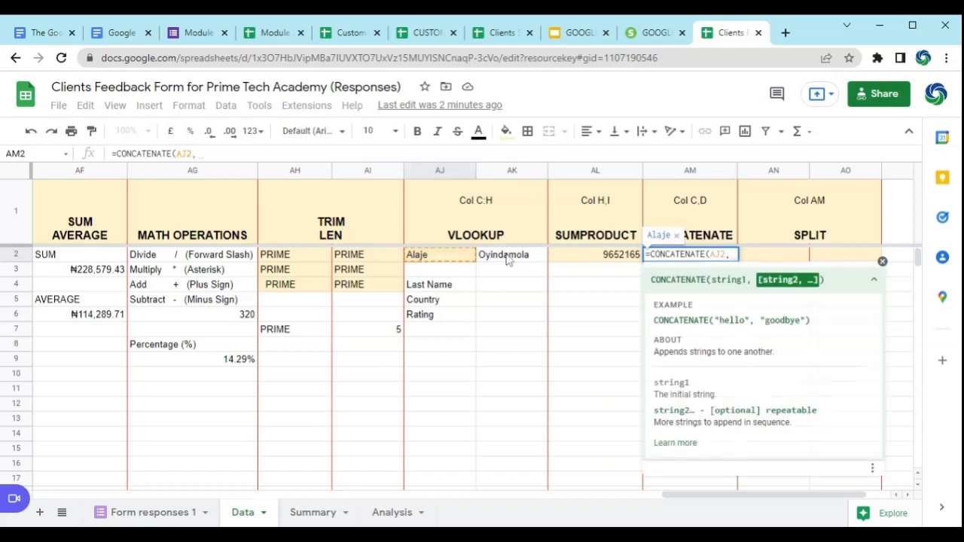
click(508, 260)
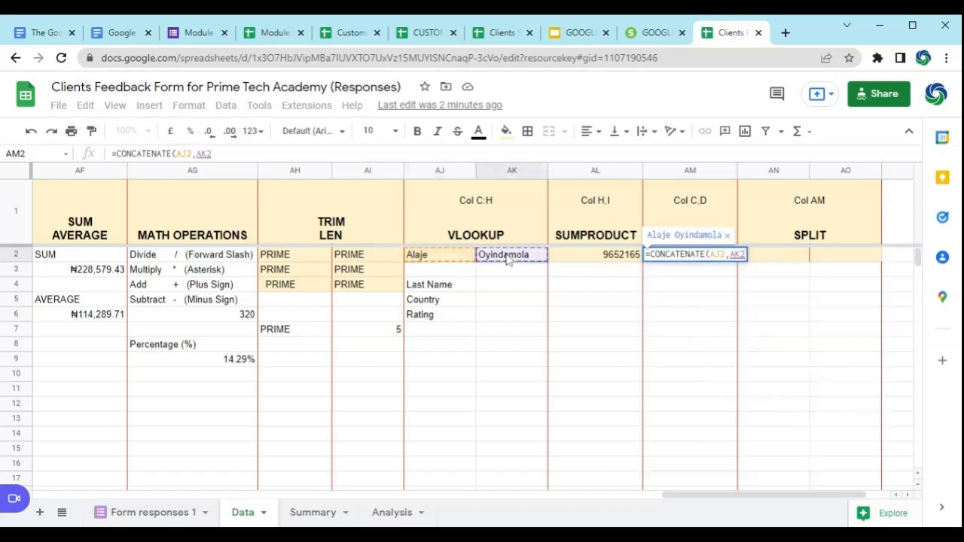
text(_)
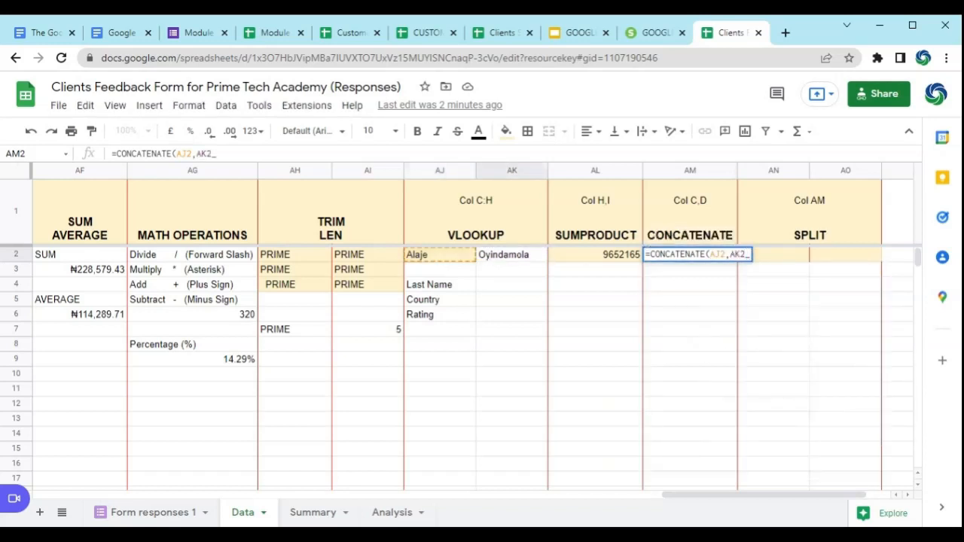
key(BackSpace)
text())
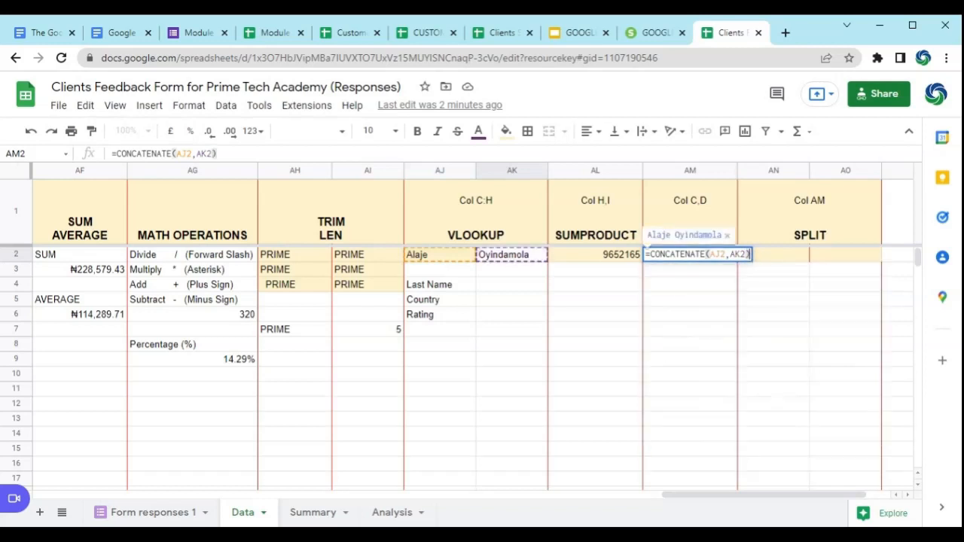
key(Return)
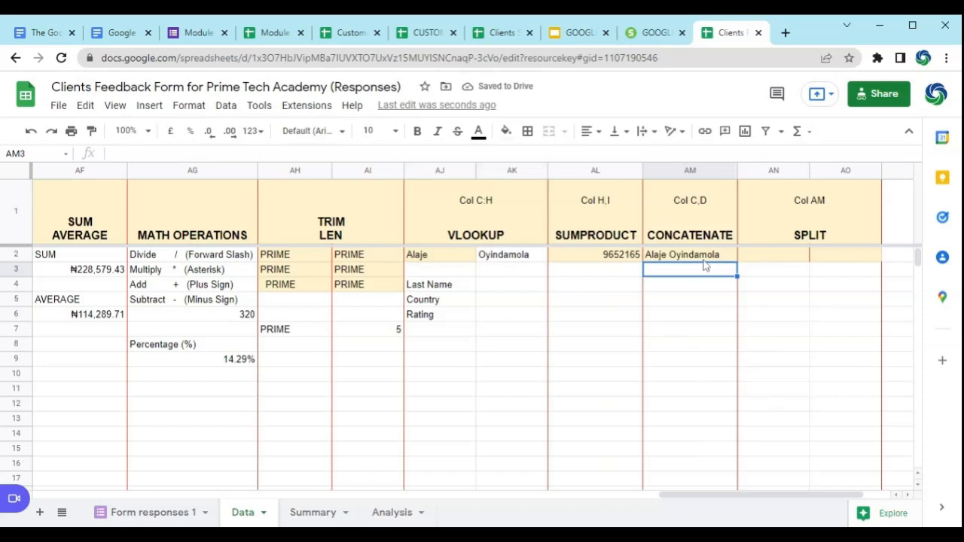
key(Down)
key(Down)
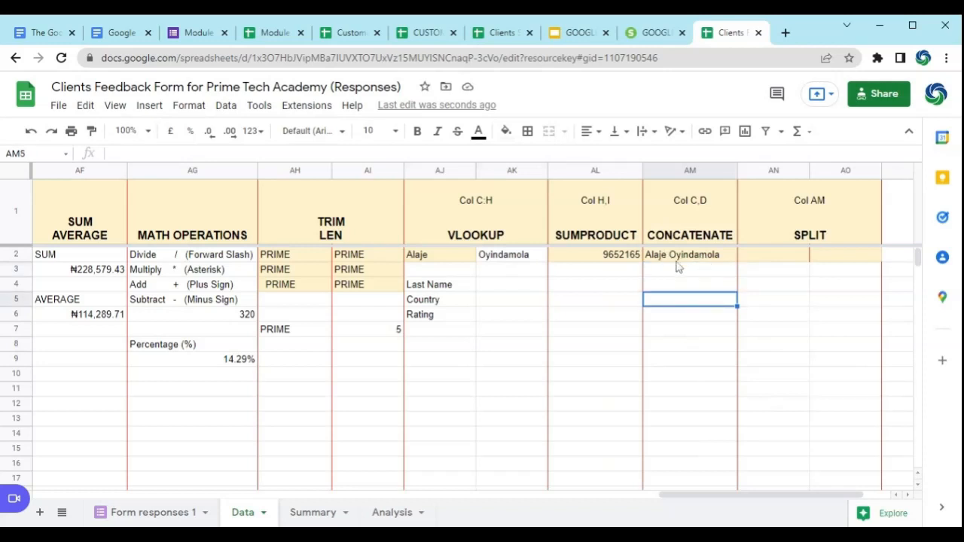
Step: Enter the client's first name in AJ3 without a trailing space, and the last name in AK3
click(447, 260)
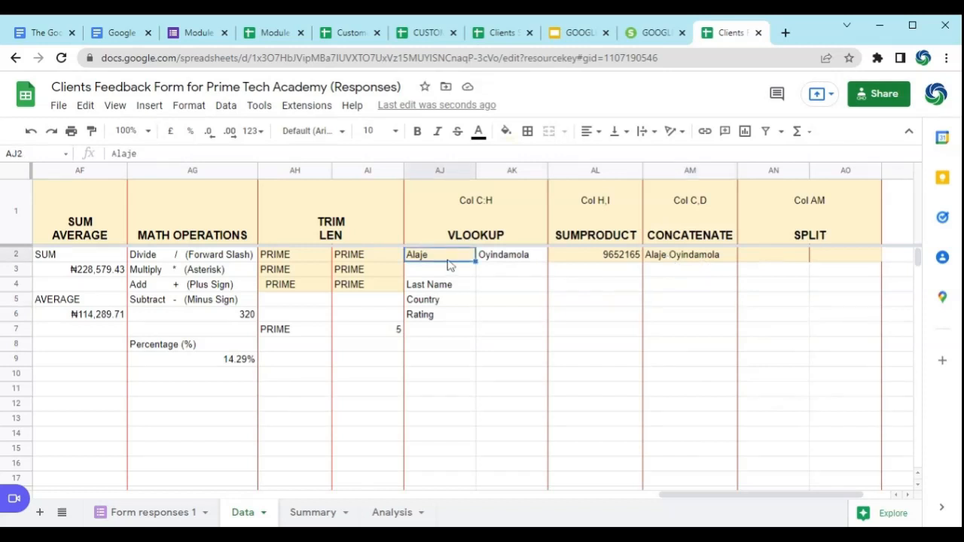
click(455, 274)
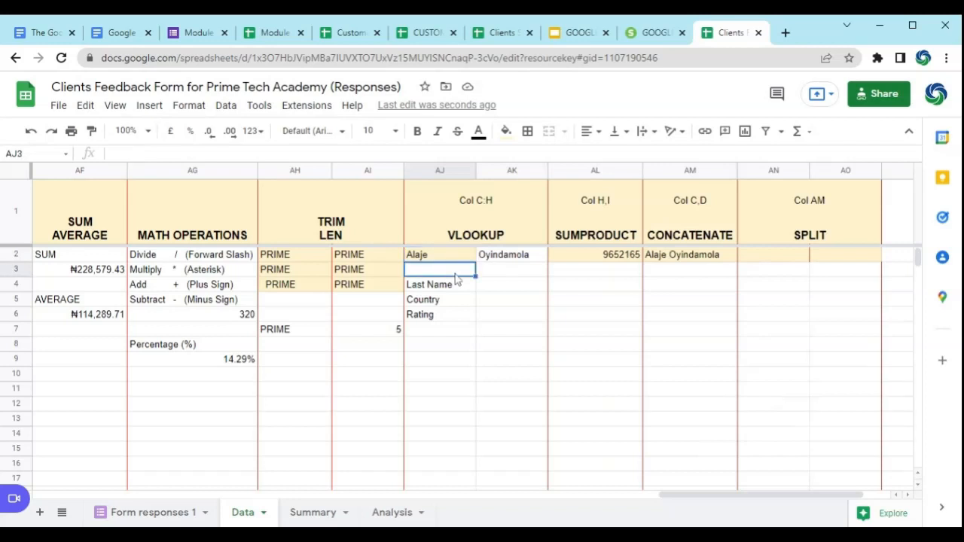
key(Tab)
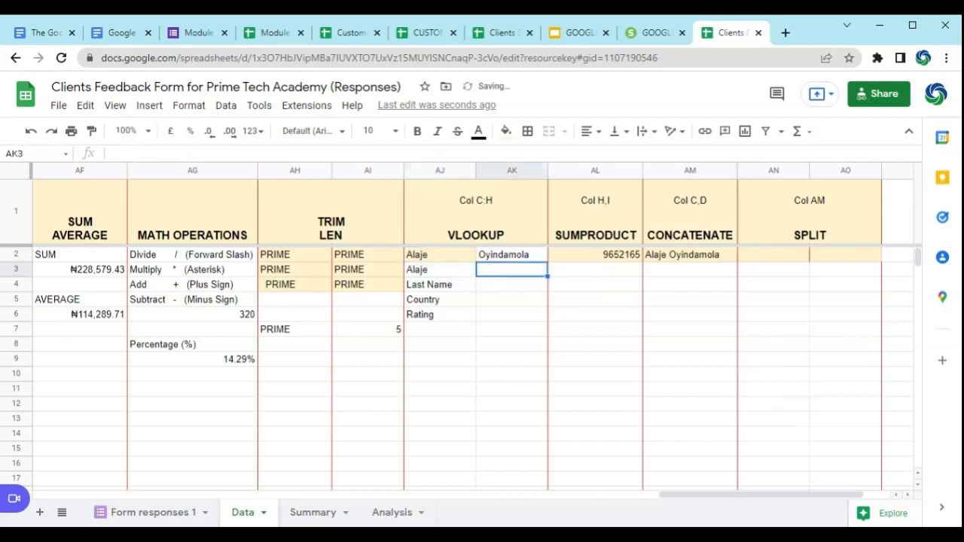
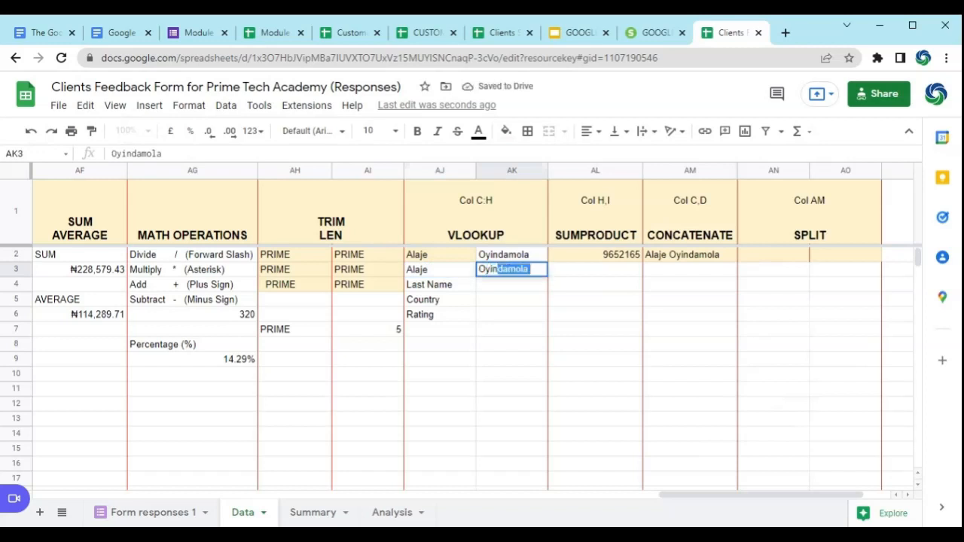
key(Return)
click(456, 274)
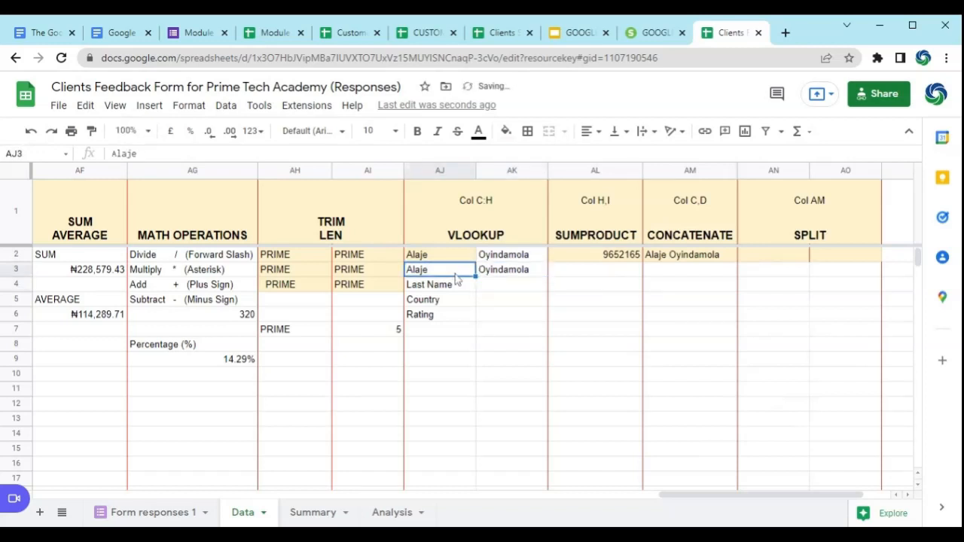
click(142, 154)
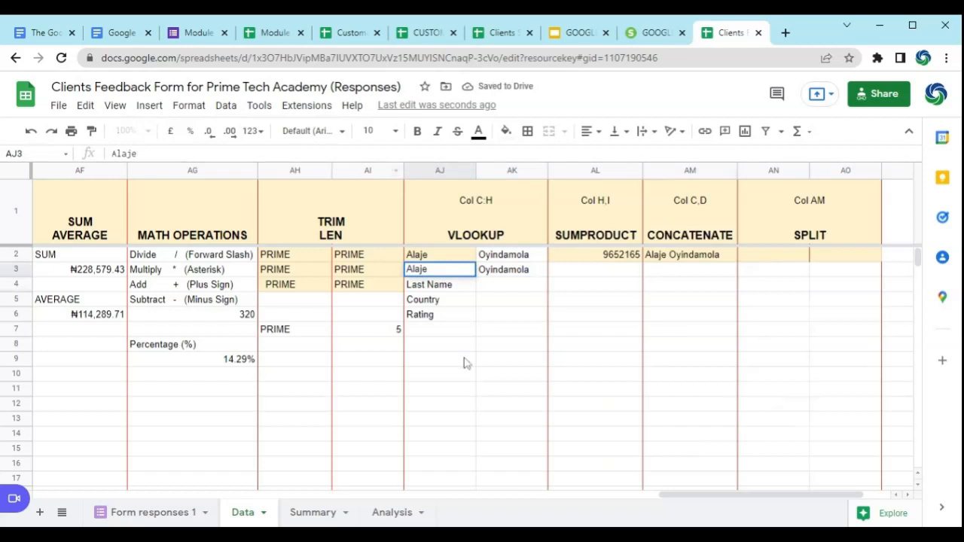
click(489, 374)
Step: Fill the CONCATENATE formula from AM2 down to AM3 and compare the two joined names
click(693, 258)
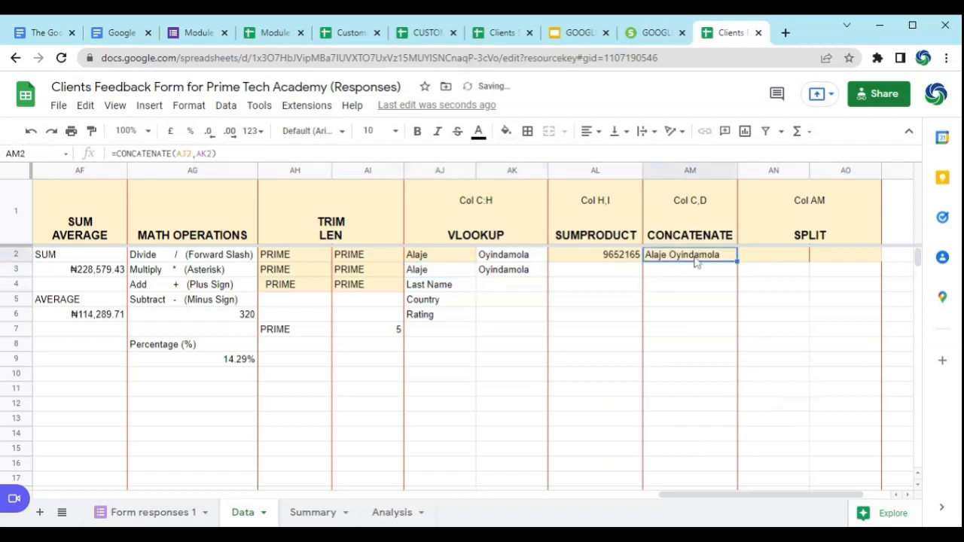
drag(737, 261, 701, 279)
click(699, 277)
click(705, 256)
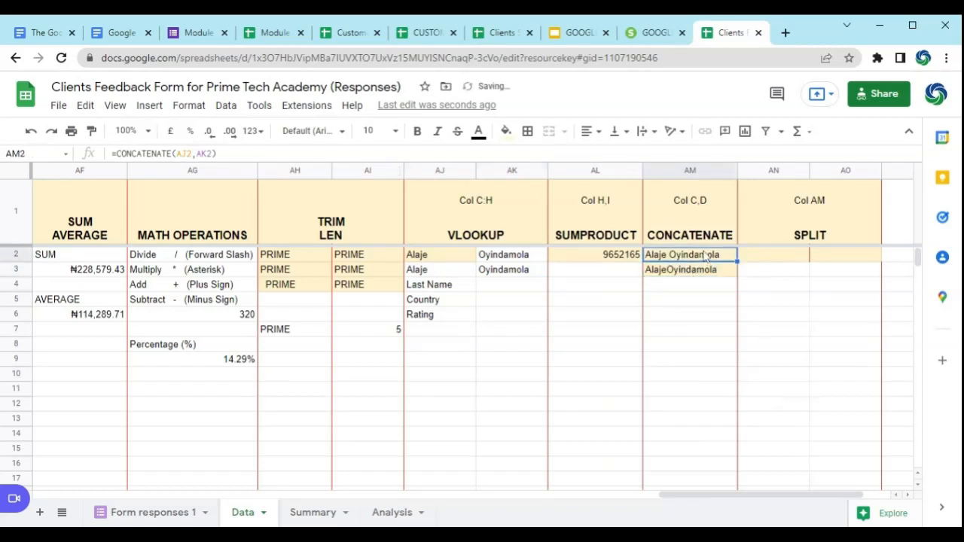
click(699, 277)
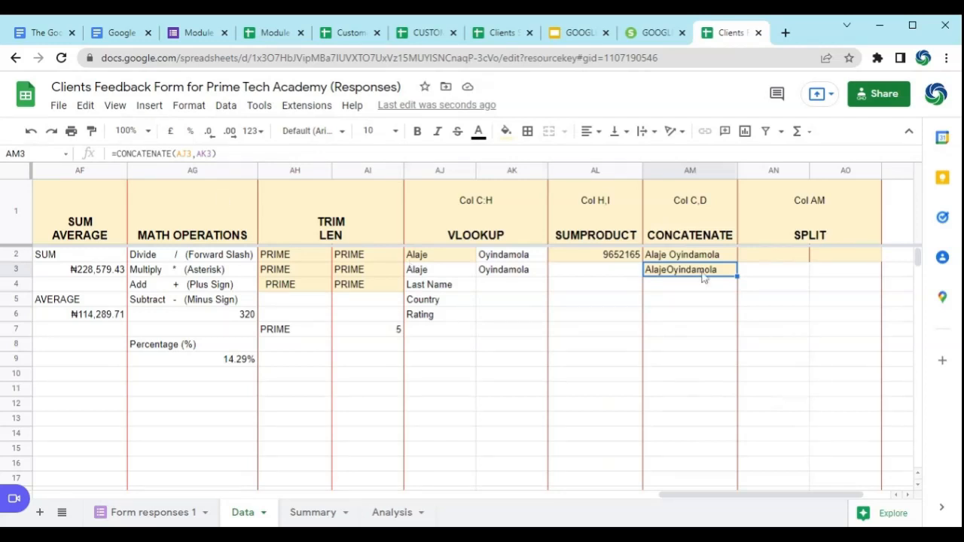
Step: Insert a space string between the two names in AM3, making the formula =CONCATENATE(AJ3," ",AK3)
click(197, 154)
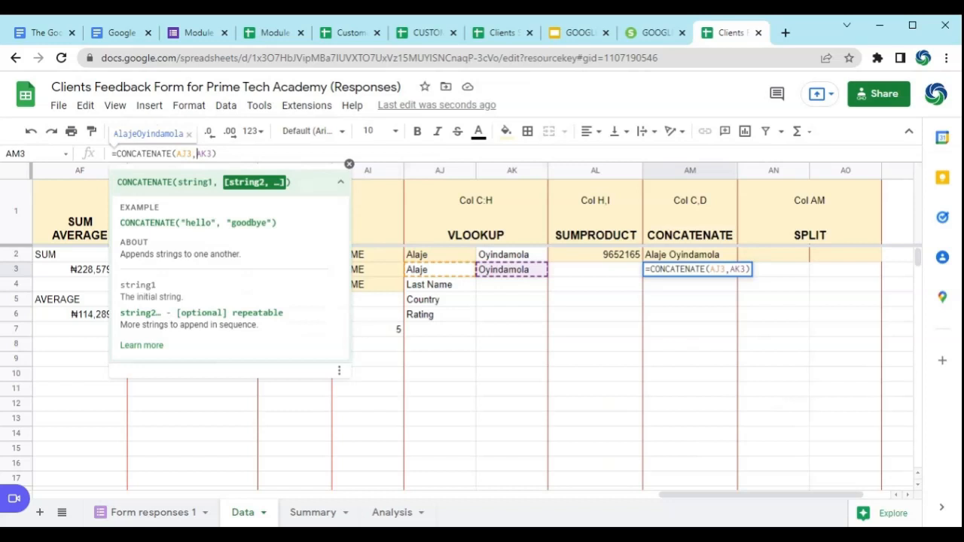
text(")
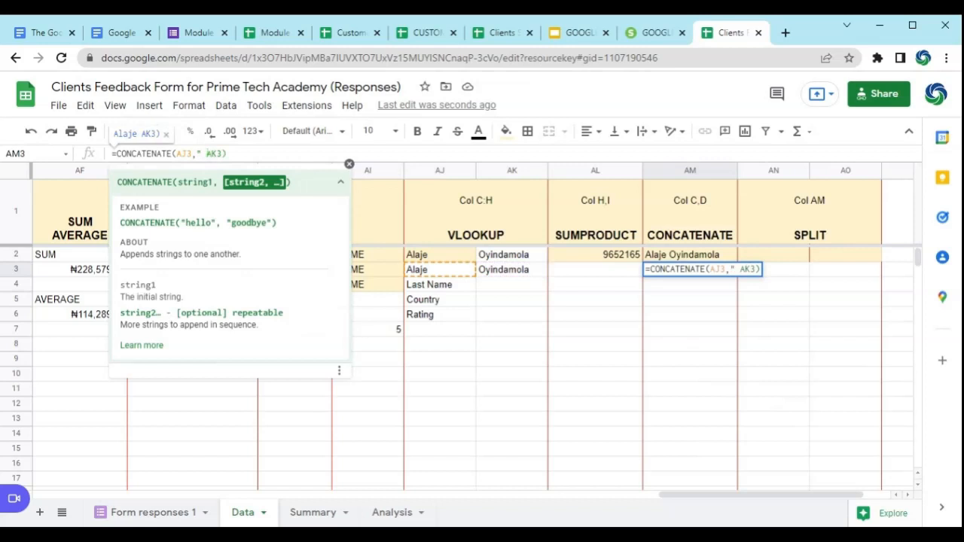
text( ",)
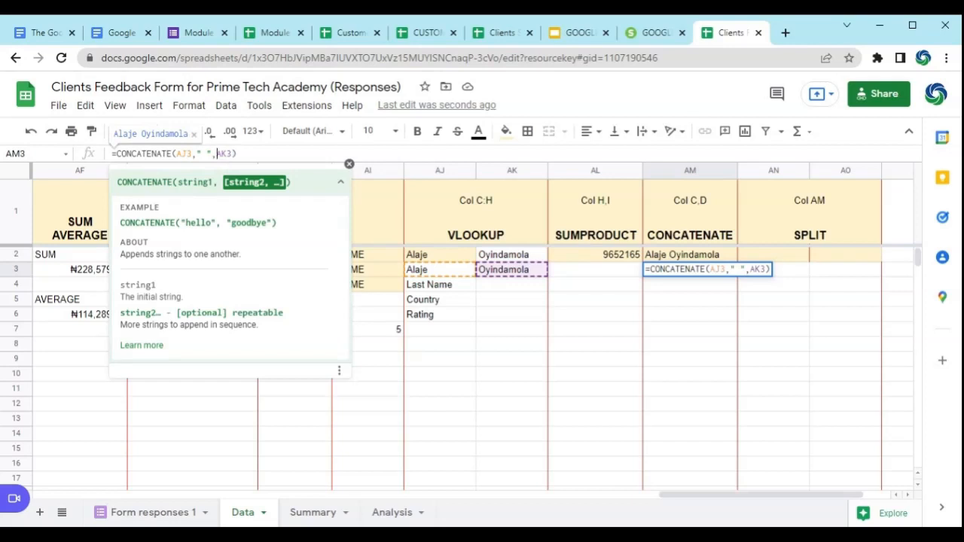
key(Return)
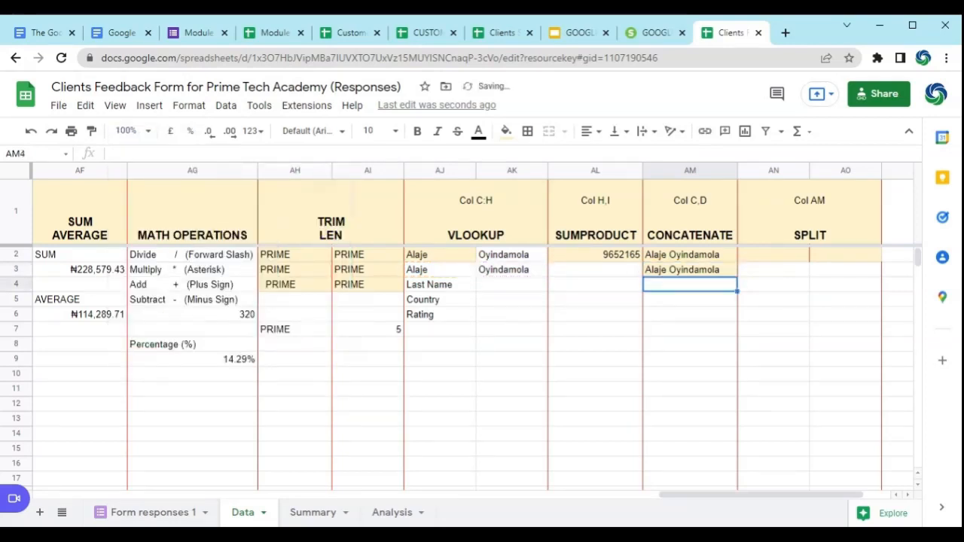
click(710, 273)
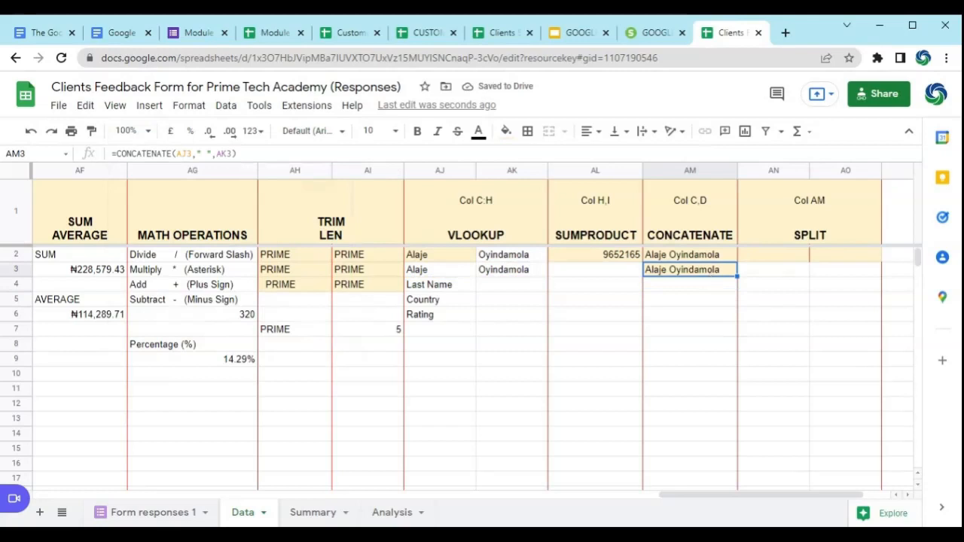
Step: Move the Country label from AJ5 to AK4 and fill the AM3 formula down to AM4
click(441, 300)
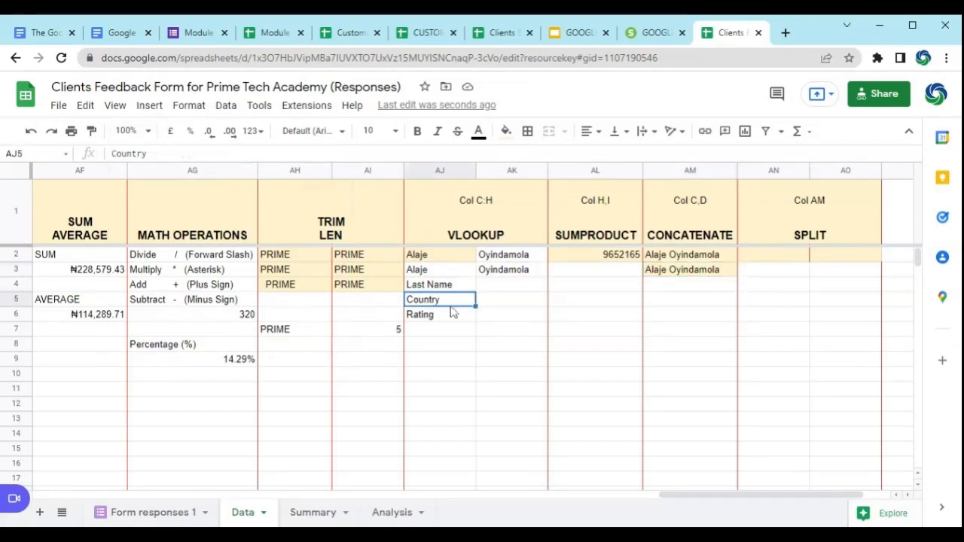
drag(468, 292, 511, 295)
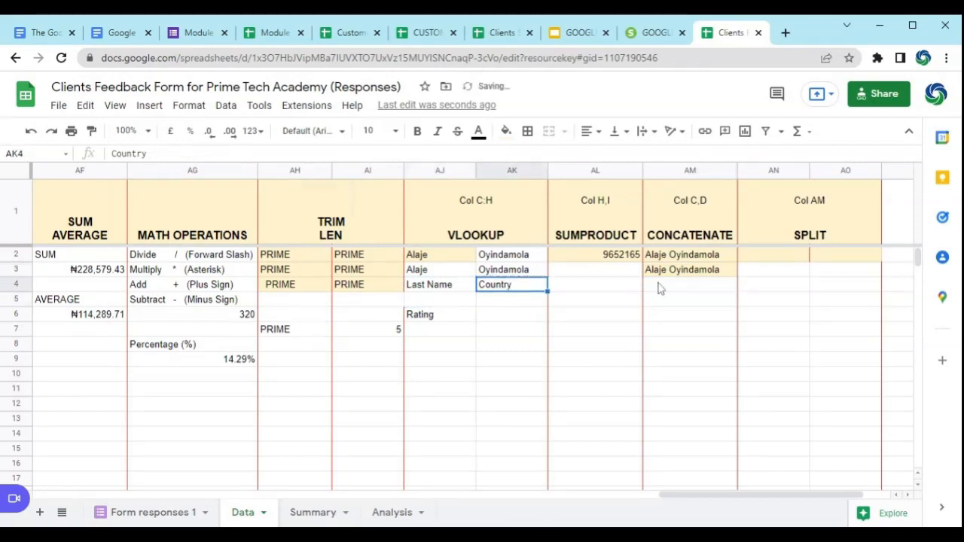
click(685, 270)
drag(736, 277, 700, 297)
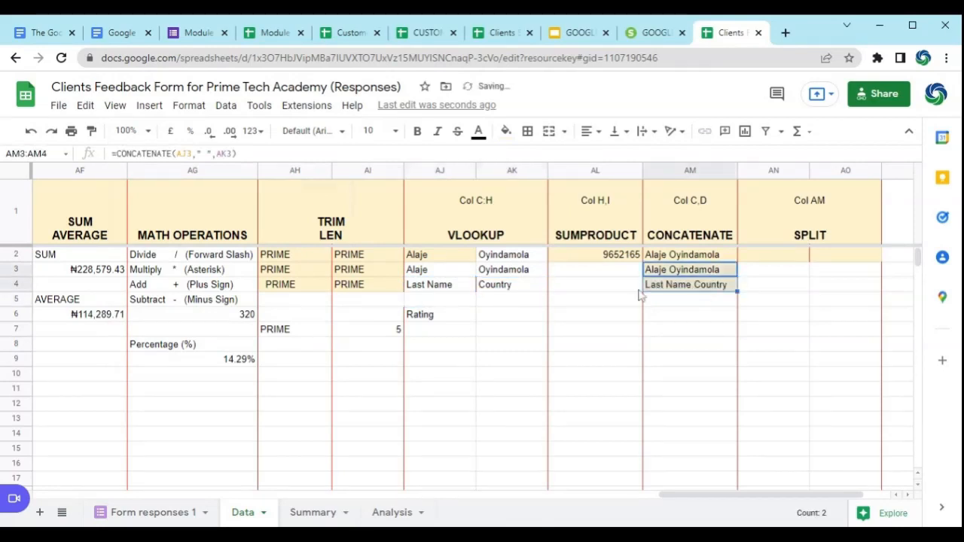
Step: Remove the space from the Last Name label in AJ4 so it reads LastName, and check the joined text in AM4
click(426, 286)
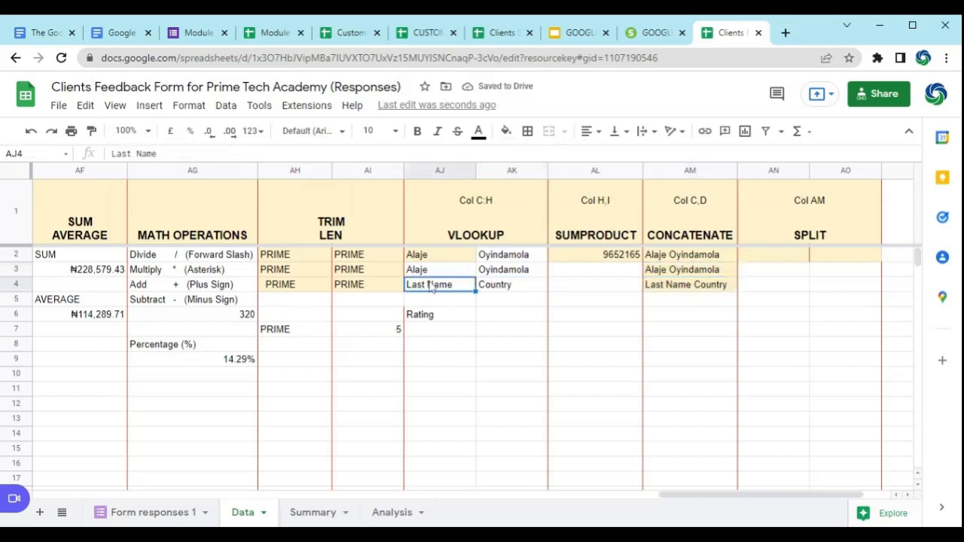
double_click(430, 291)
click(429, 290)
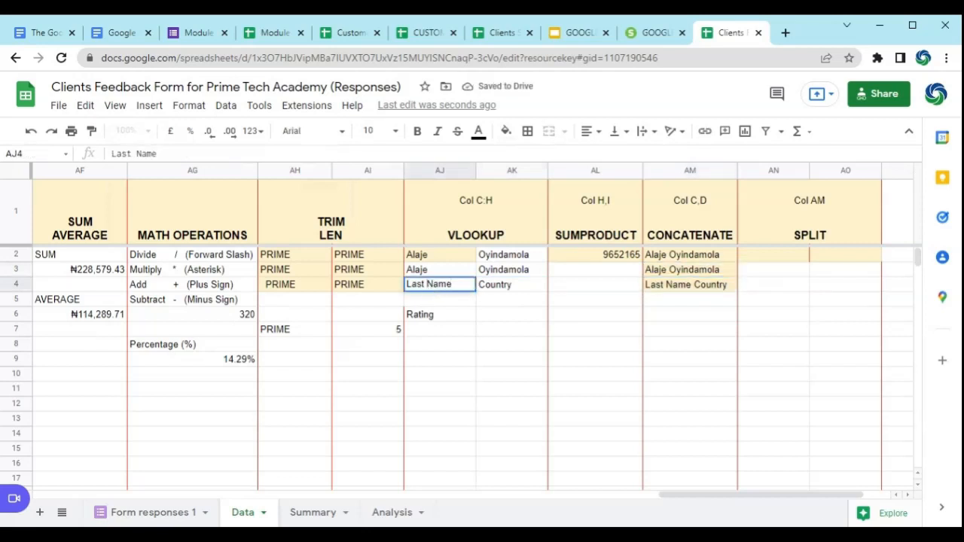
key(BackSpace)
key(Return)
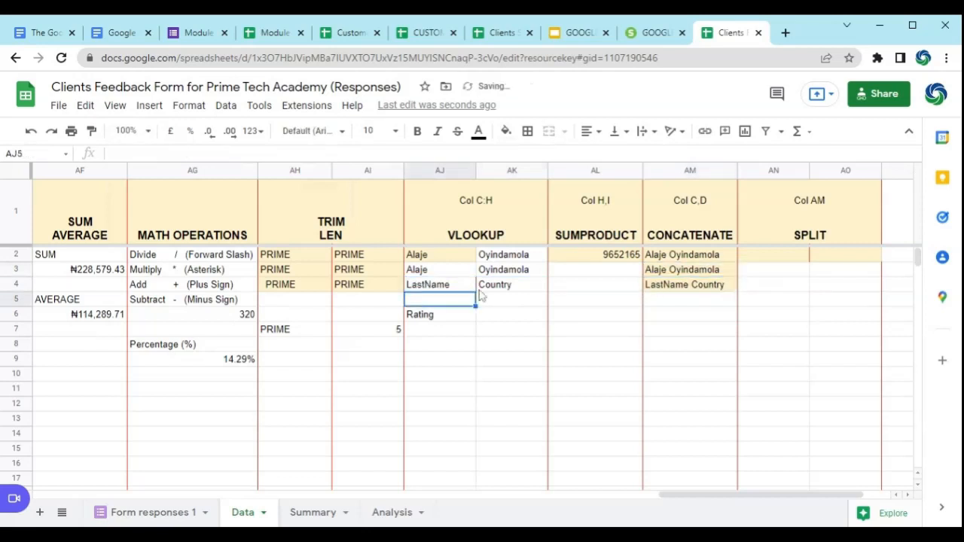
click(698, 290)
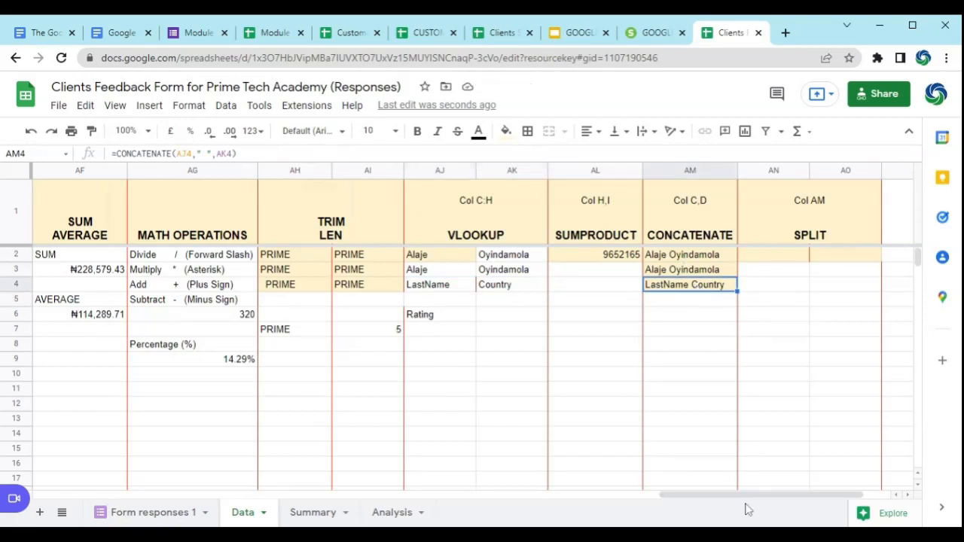
Step: Enter =SPLIT(AM2," ") in AN2 to separate the concatenated name at the space
drag(751, 503, 775, 505)
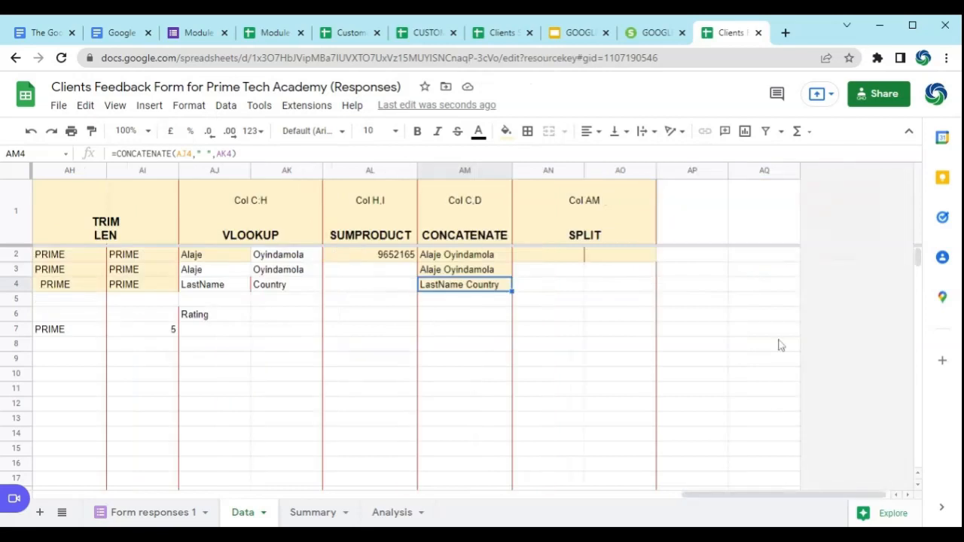
click(567, 261)
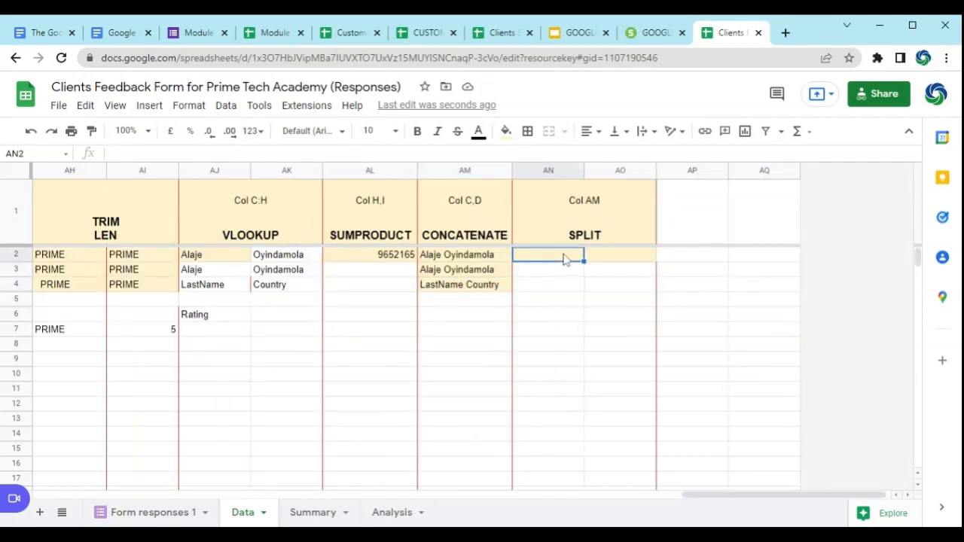
click(492, 257)
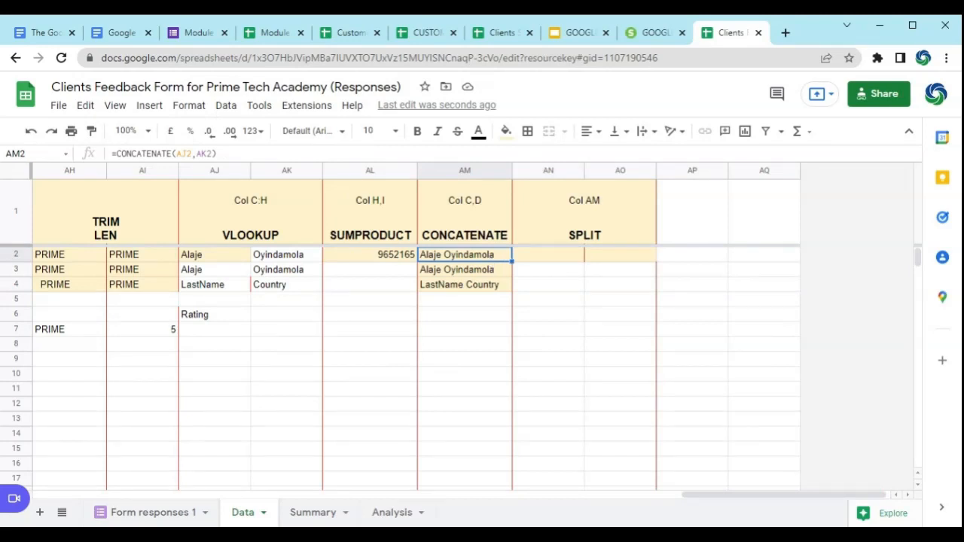
click(523, 261)
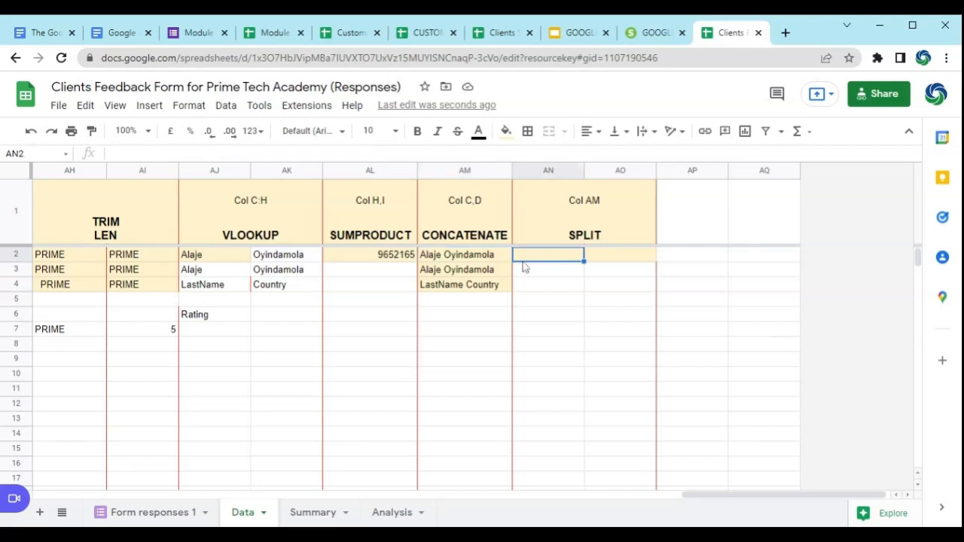
text(=spl)
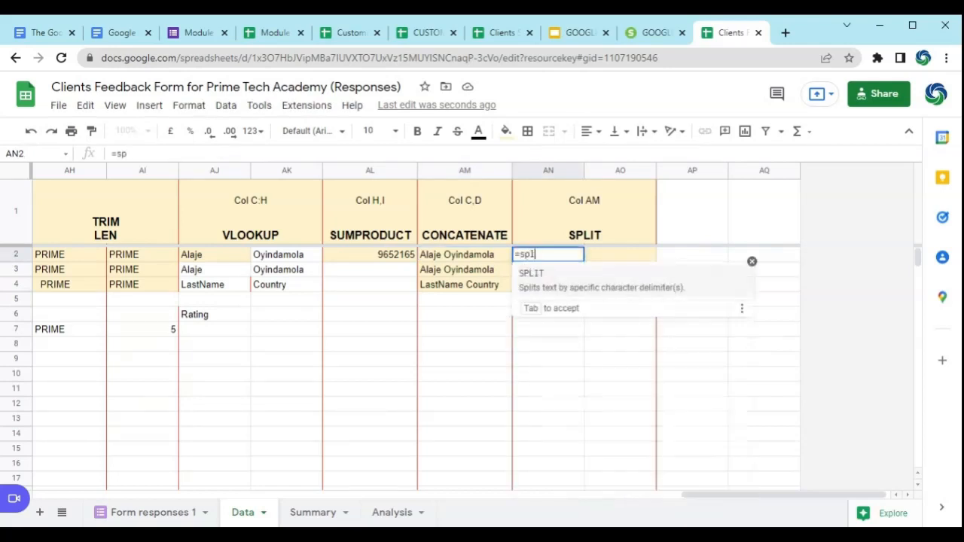
text(it()
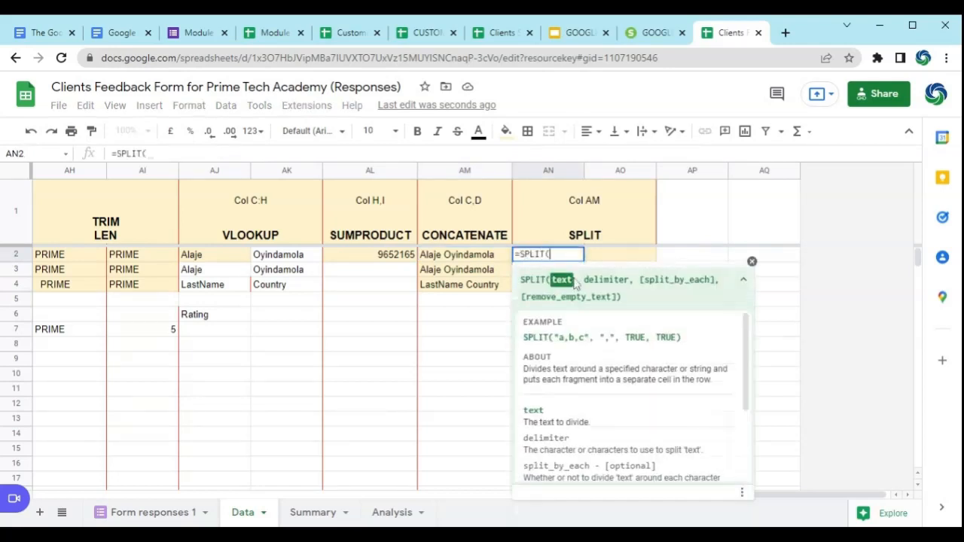
click(474, 258)
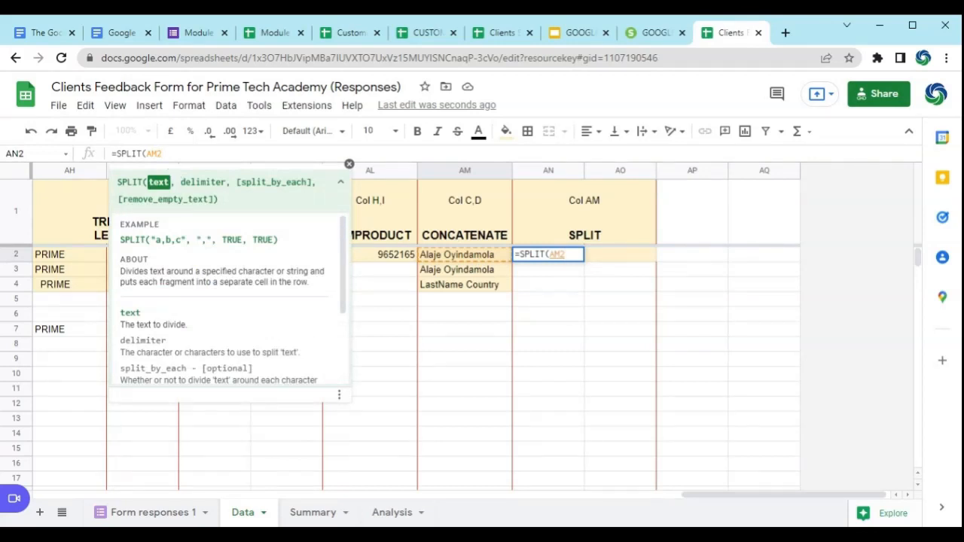
text(,)
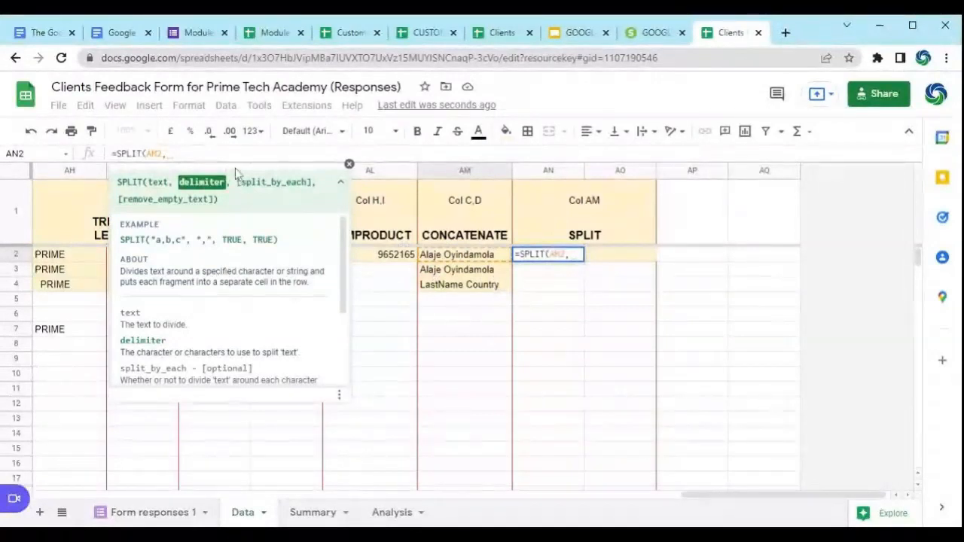
text(")
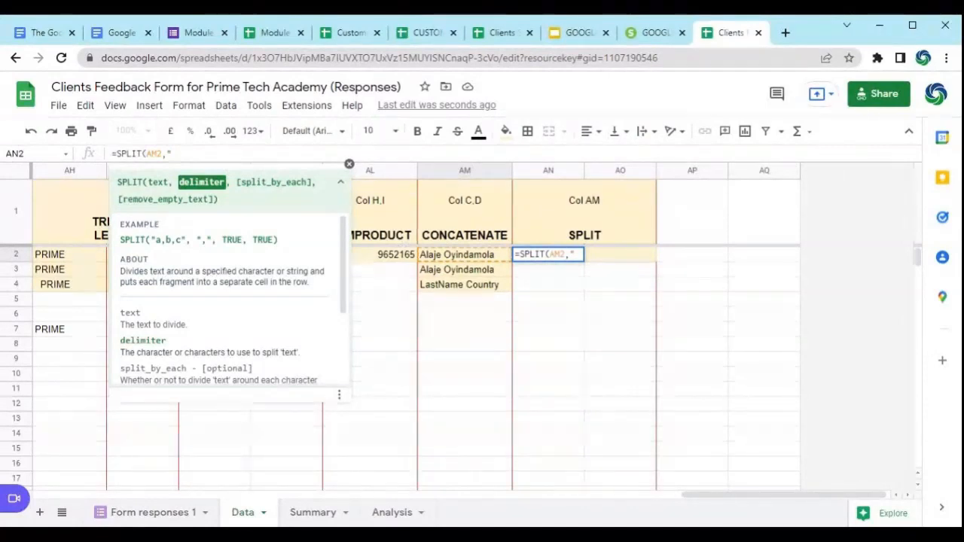
text( ")
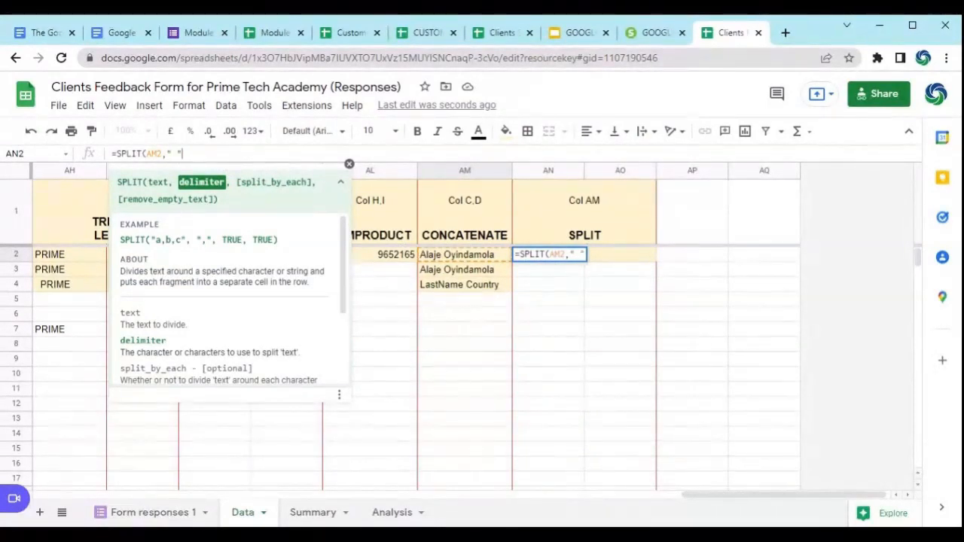
text())
key(Return)
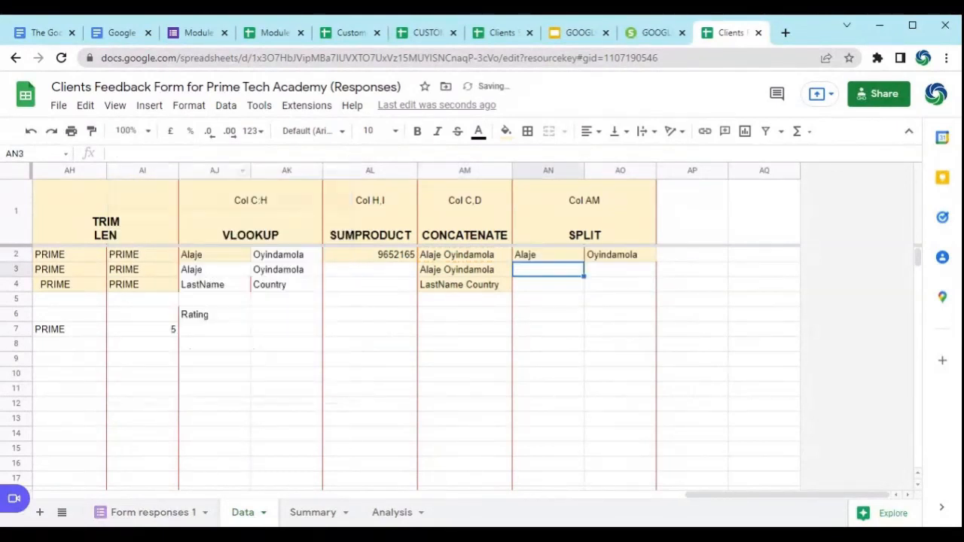
Step: Fill the SPLIT formula from AN2 down to AN3 and compare it with the source names in column AM
click(548, 257)
drag(584, 260, 568, 276)
click(570, 278)
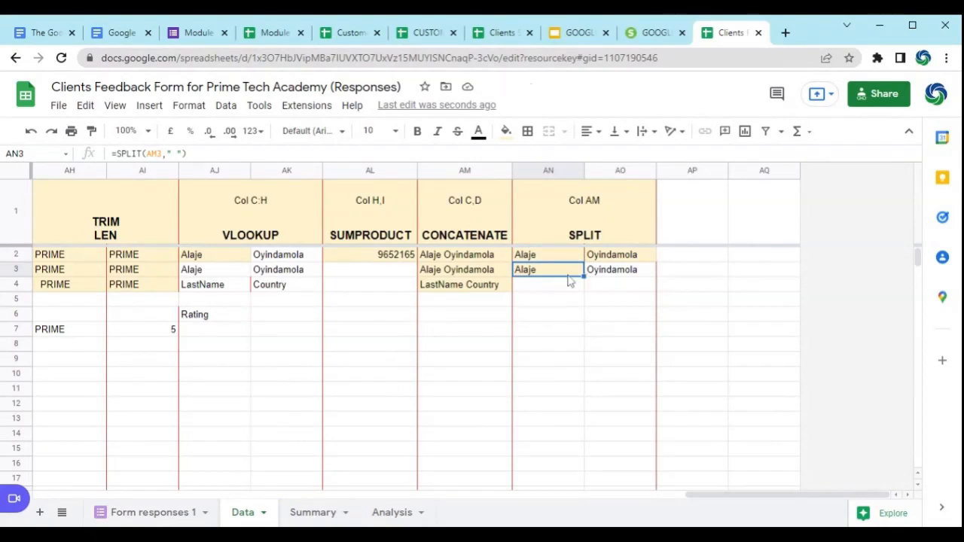
click(472, 256)
click(561, 274)
Step: Review the Functions list in column M down to IMPORTRANGE, and recheck the SPLIT formula in AN3
drag(829, 500, 424, 498)
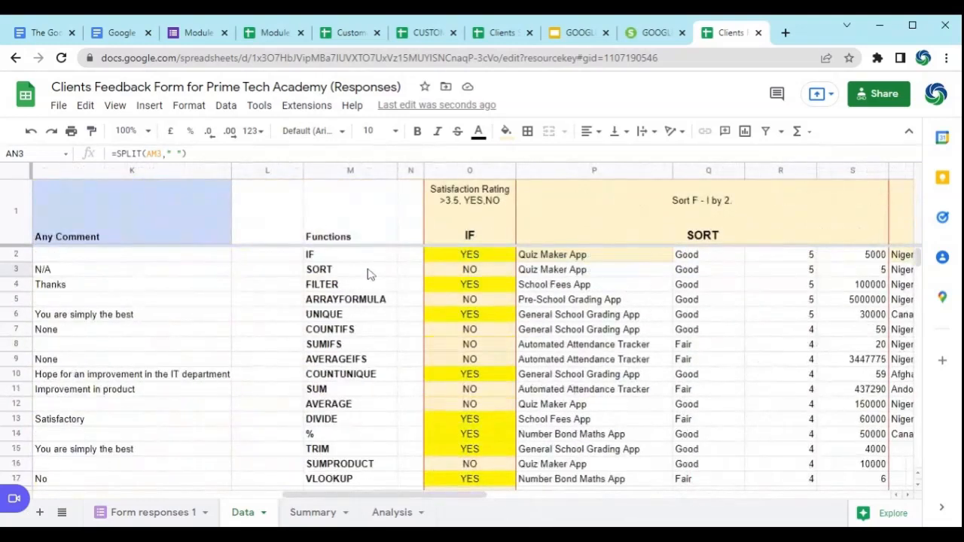
scroll(367, 308, down, 3)
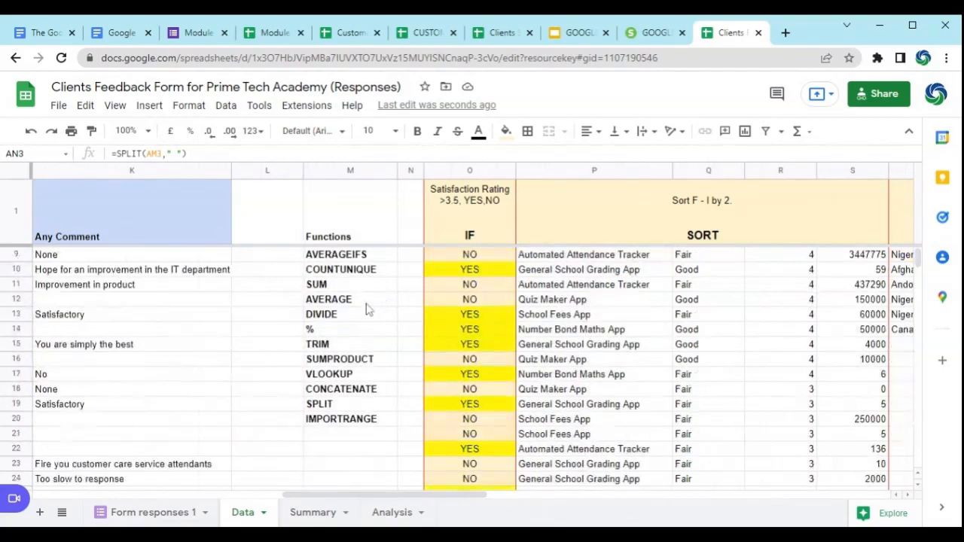
click(352, 420)
scroll(435, 449, up, 3)
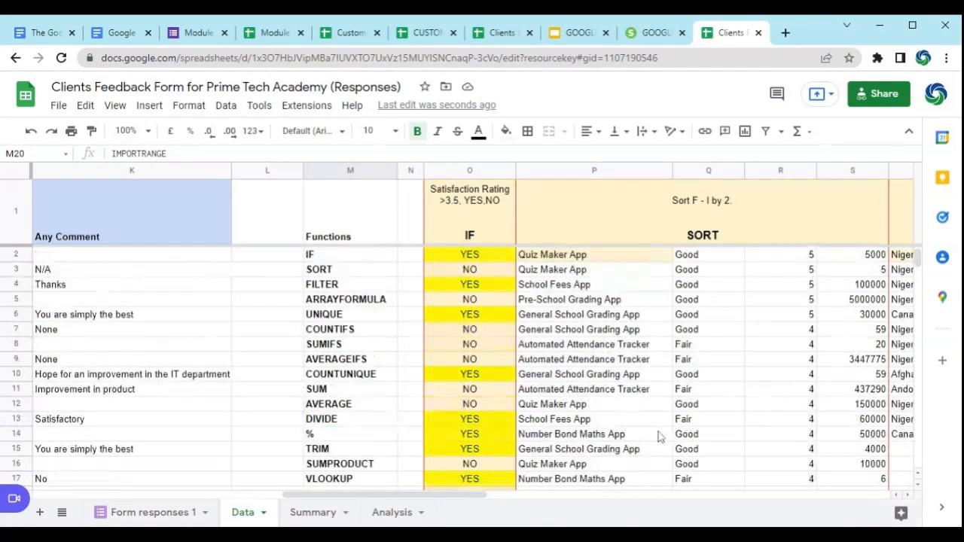
drag(394, 495, 826, 473)
click(693, 259)
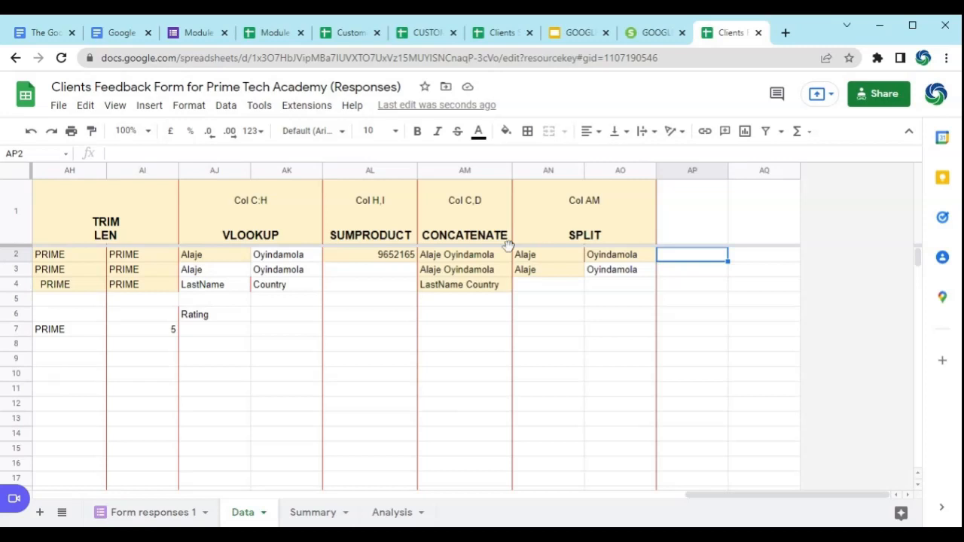
click(532, 273)
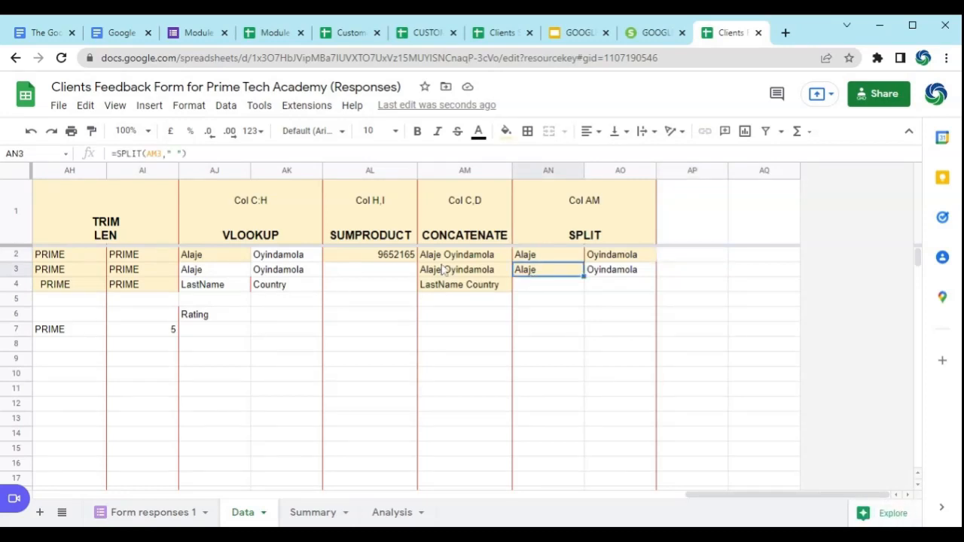
Step: Open the Summary sheet and read through the Create A Summary Page task list in A3:A16, starting with the data validation task
click(339, 511)
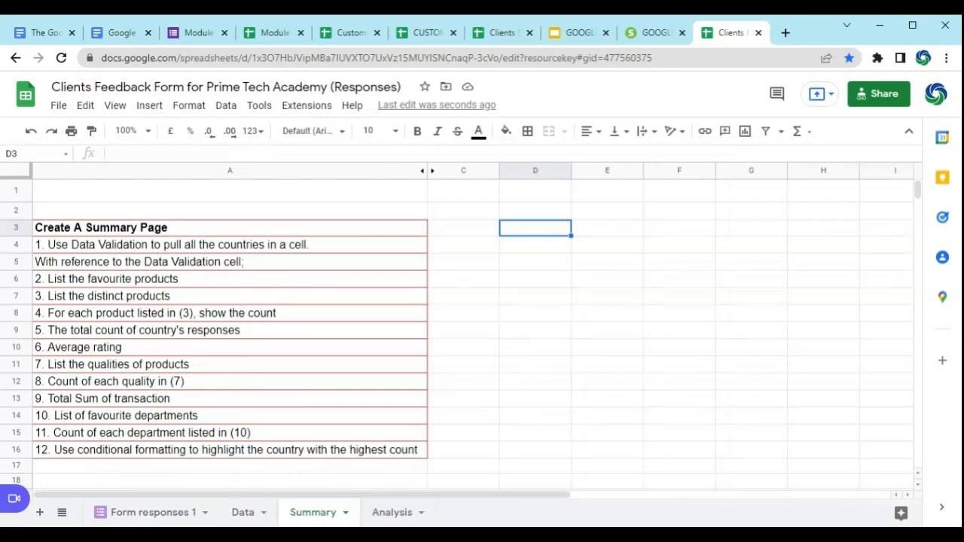
drag(205, 231, 197, 457)
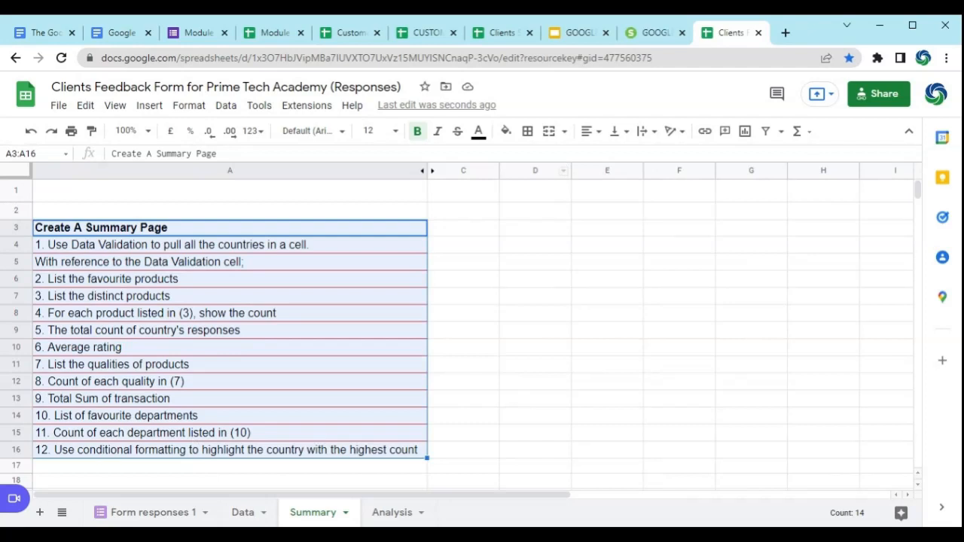
click(525, 232)
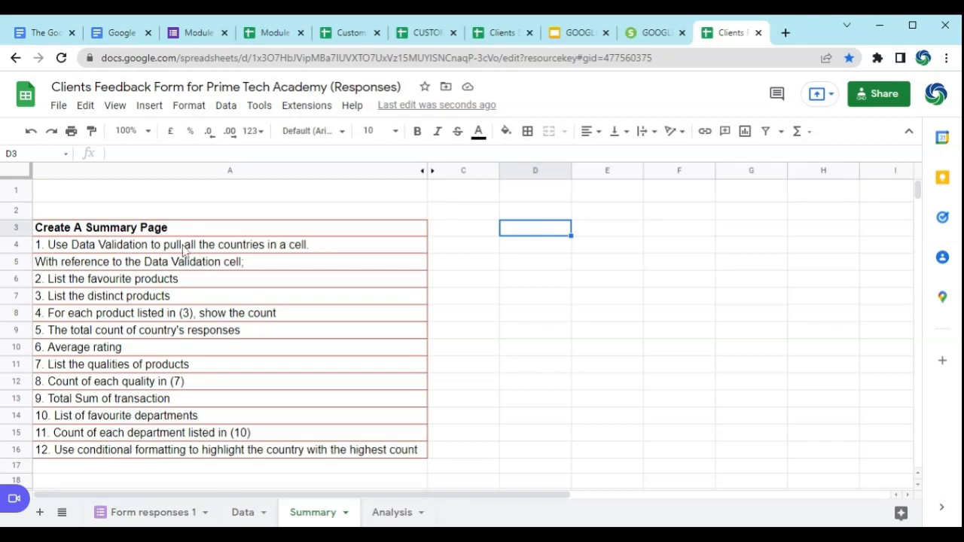
click(104, 231)
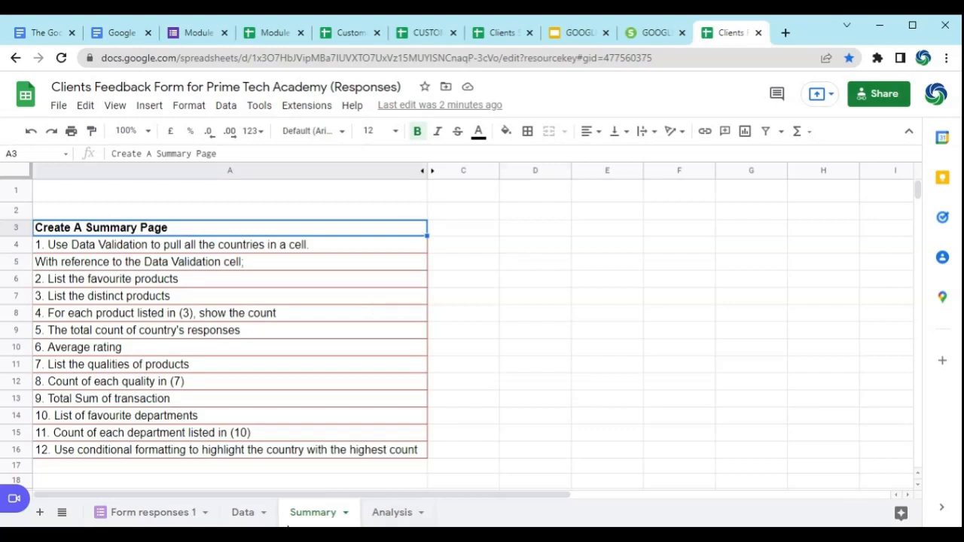
click(66, 242)
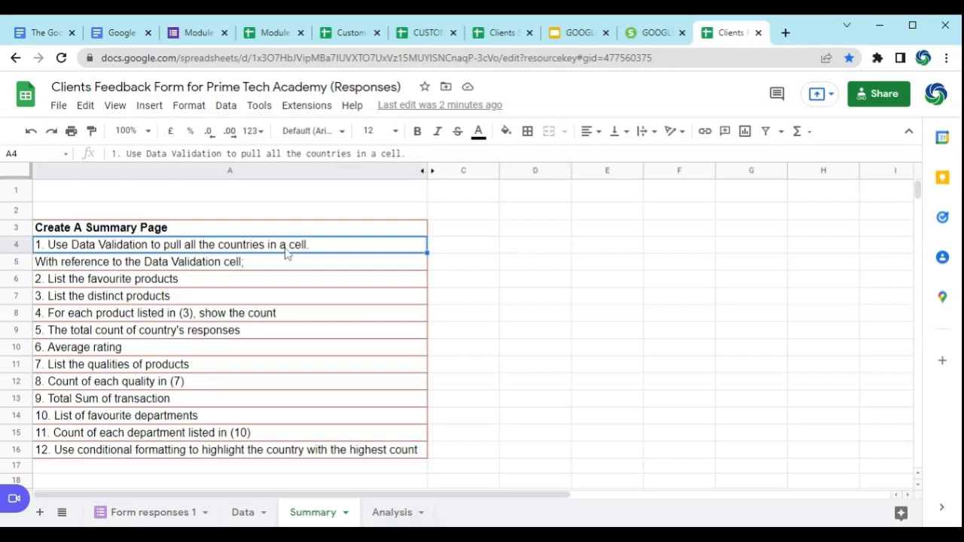
Step: Add data validation to Summary cell D2 using the list of items YES,NO with a drop-down, rejecting invalid input
click(526, 214)
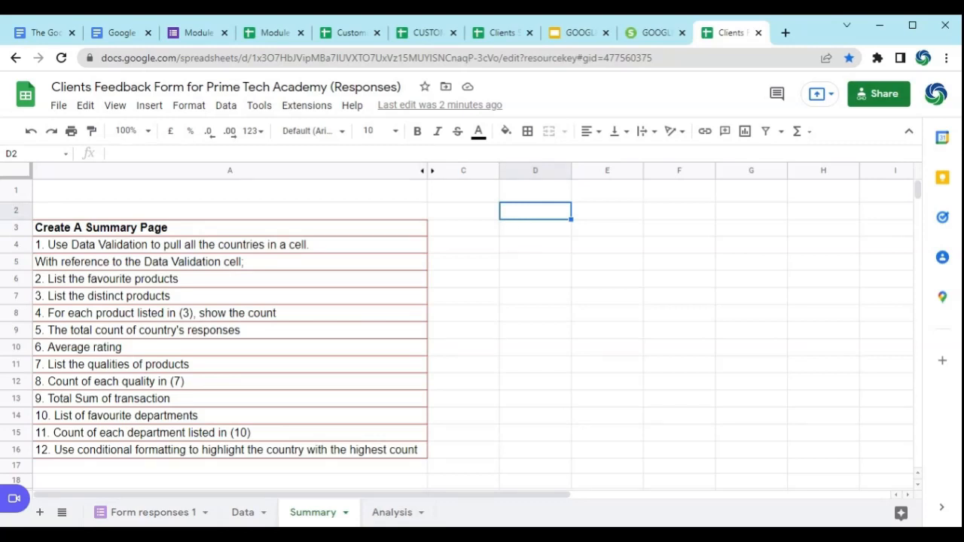
click(224, 106)
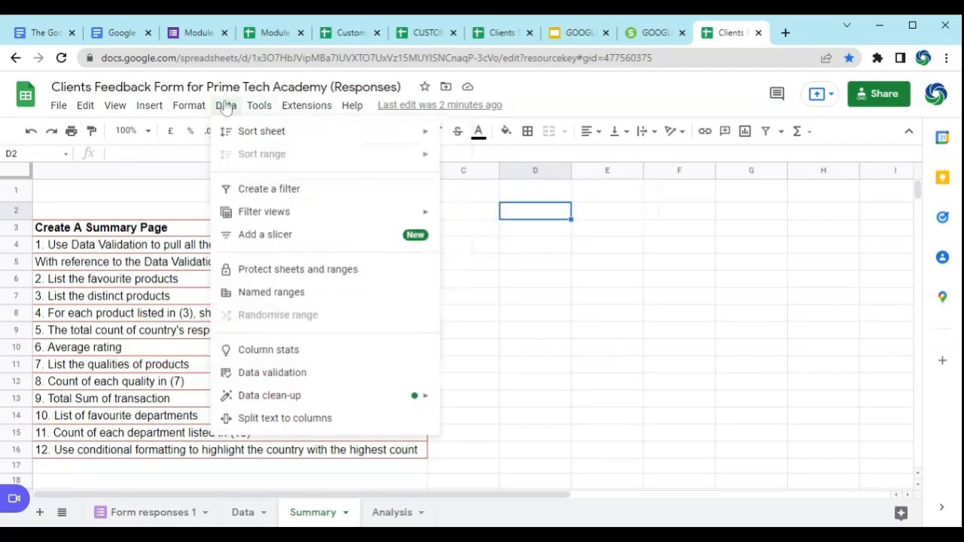
click(271, 378)
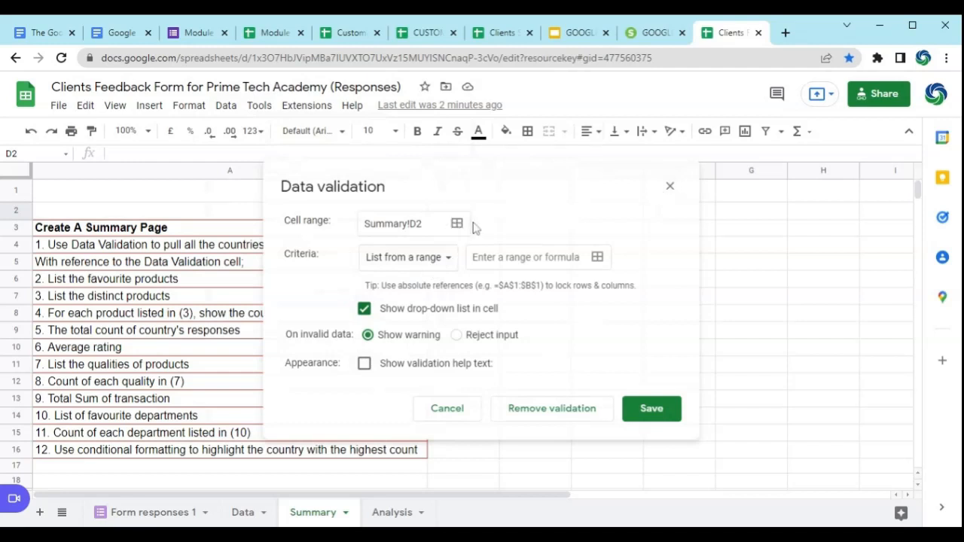
click(448, 263)
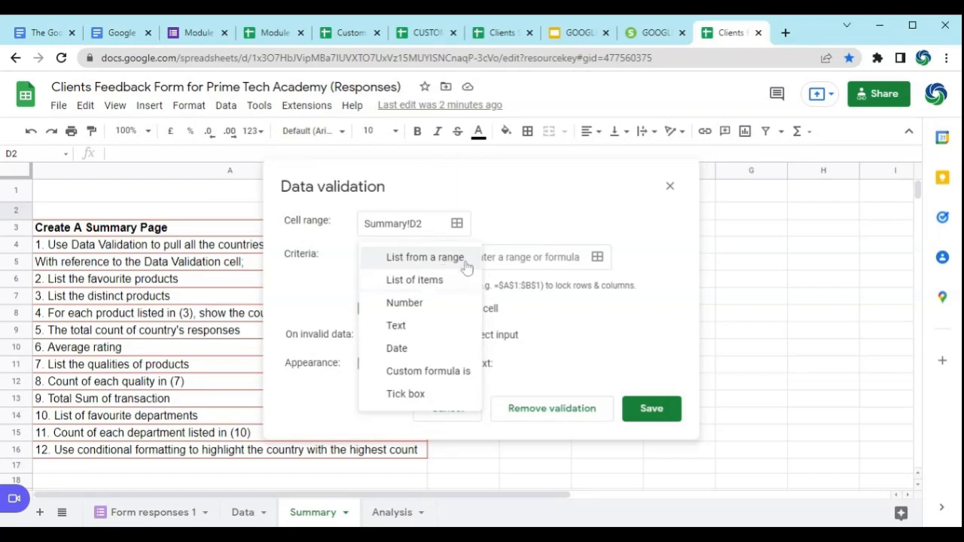
click(427, 286)
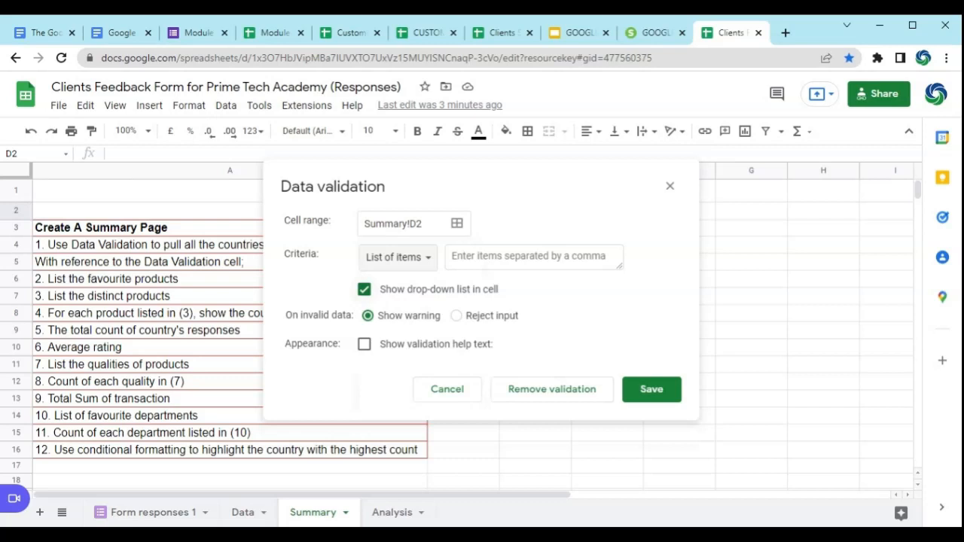
click(527, 257)
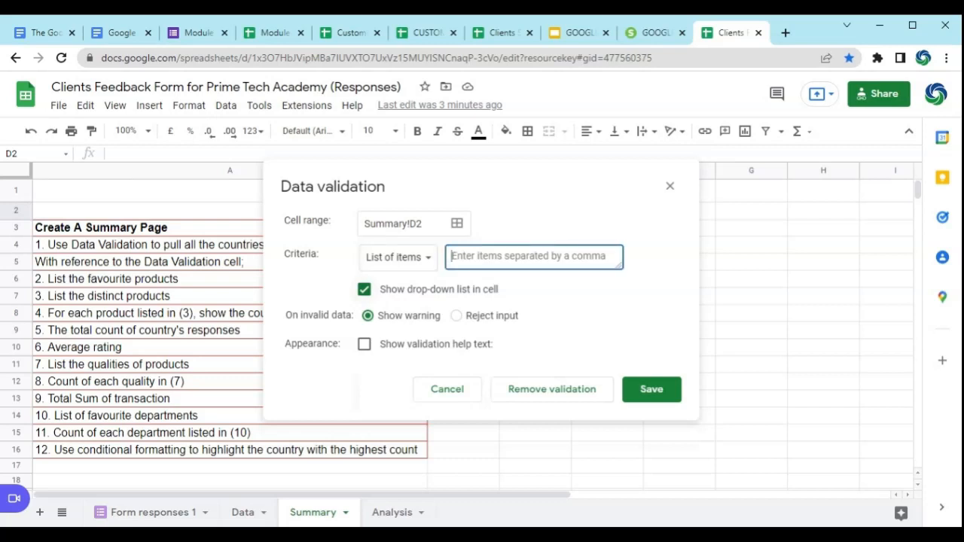
text(YE)
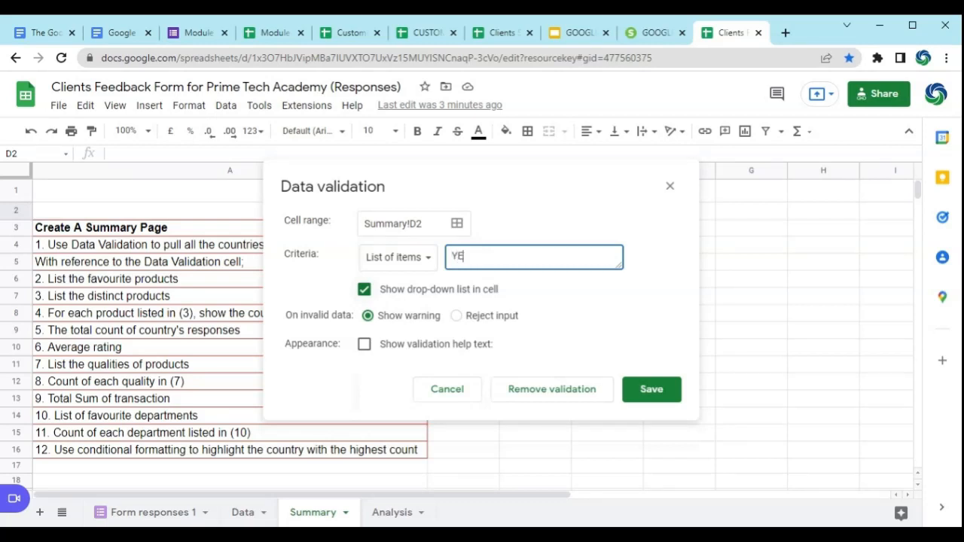
text(S,NO)
click(457, 316)
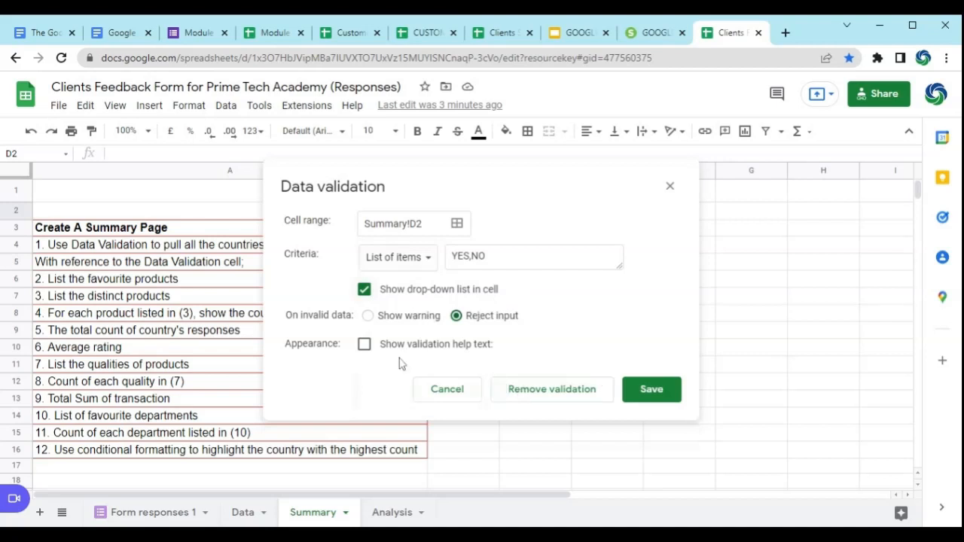
click(657, 387)
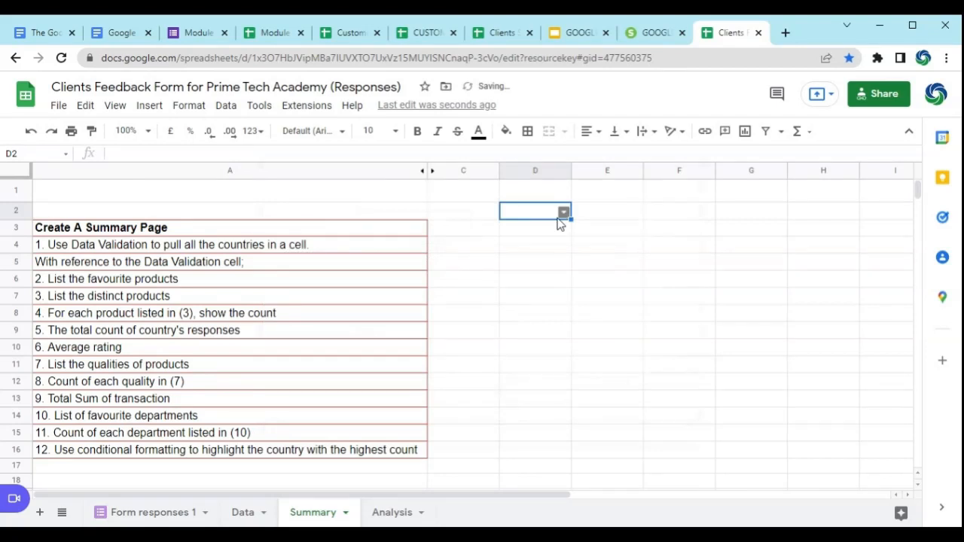
Step: Test the YES/NO drop-down in D2 by choosing YES and switching the selection to NO
click(564, 214)
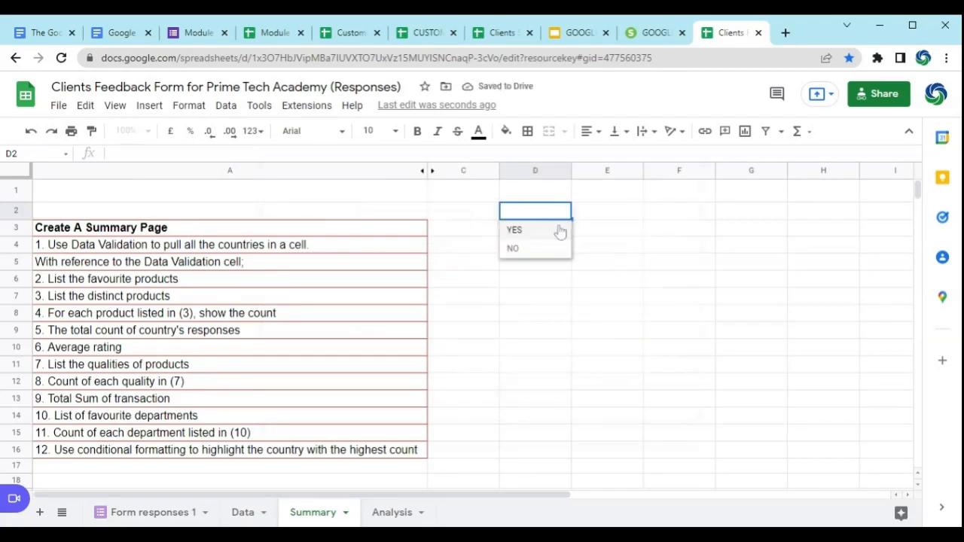
click(530, 232)
click(564, 212)
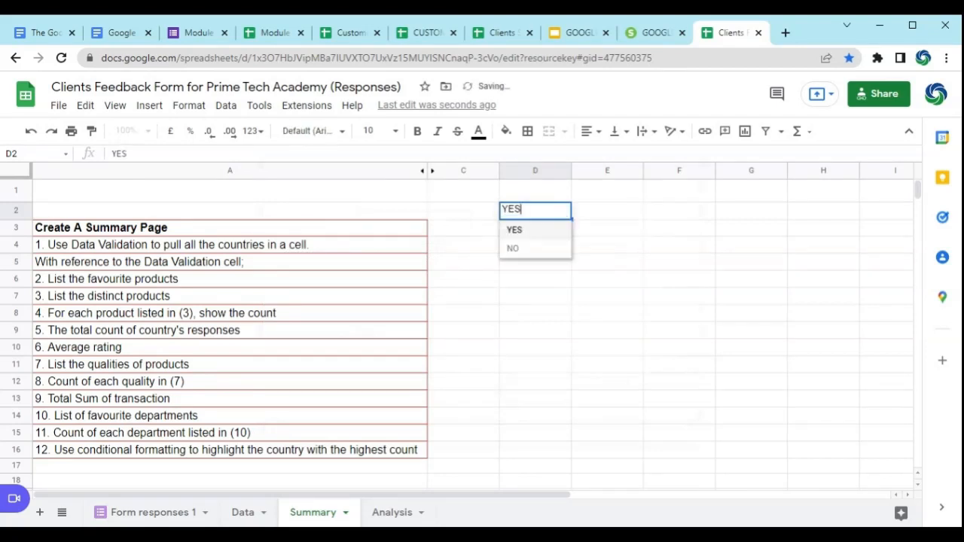
click(547, 248)
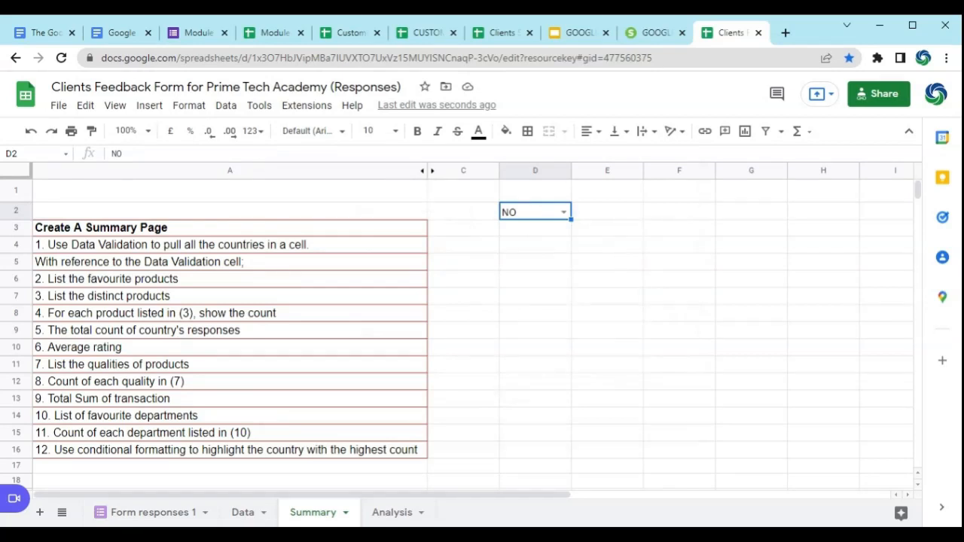
Step: Clear D2 and try to enter a first name outside the YES,NO list to test the validation
key(Delete)
text(GB)
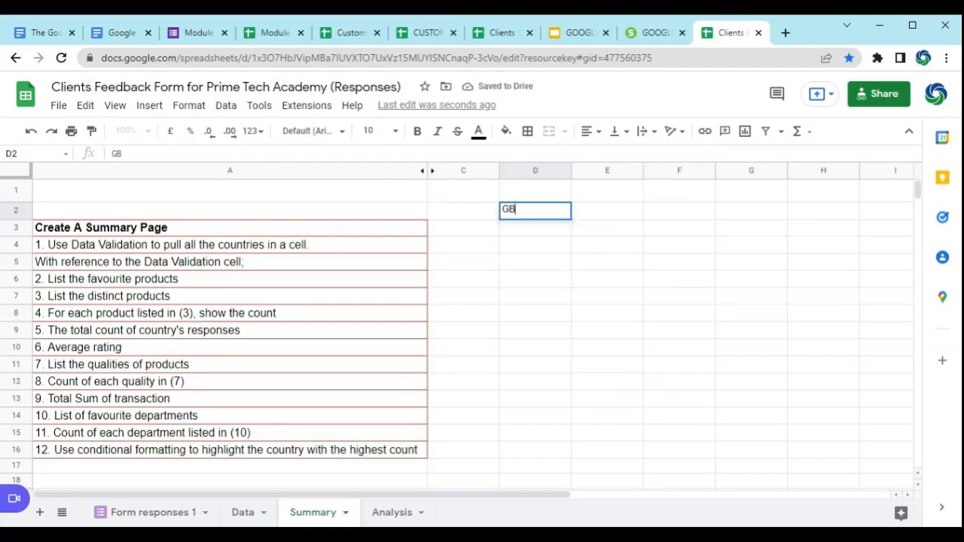
text(ENGA)
key(Return)
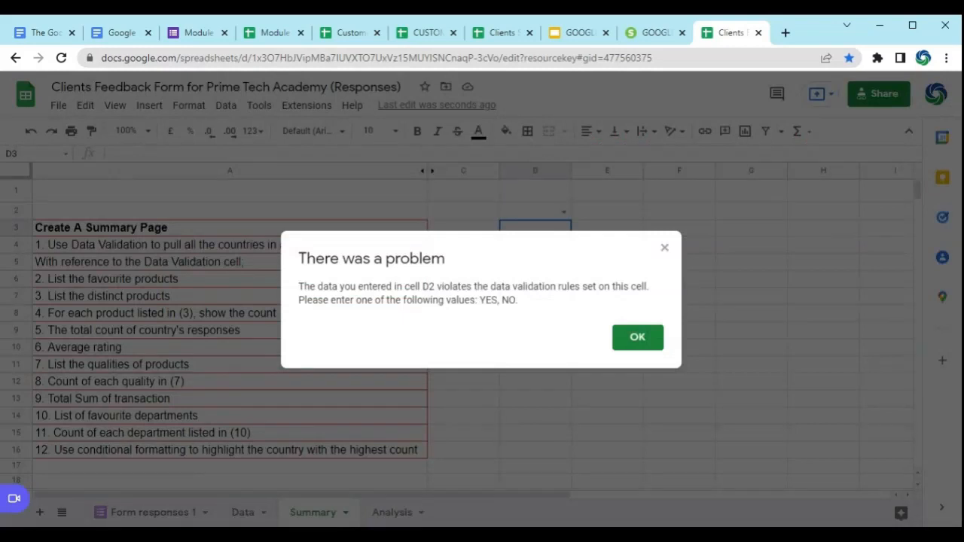
click(637, 339)
Step: Enter YES directly in D2 as a value allowed by the validation list
click(544, 218)
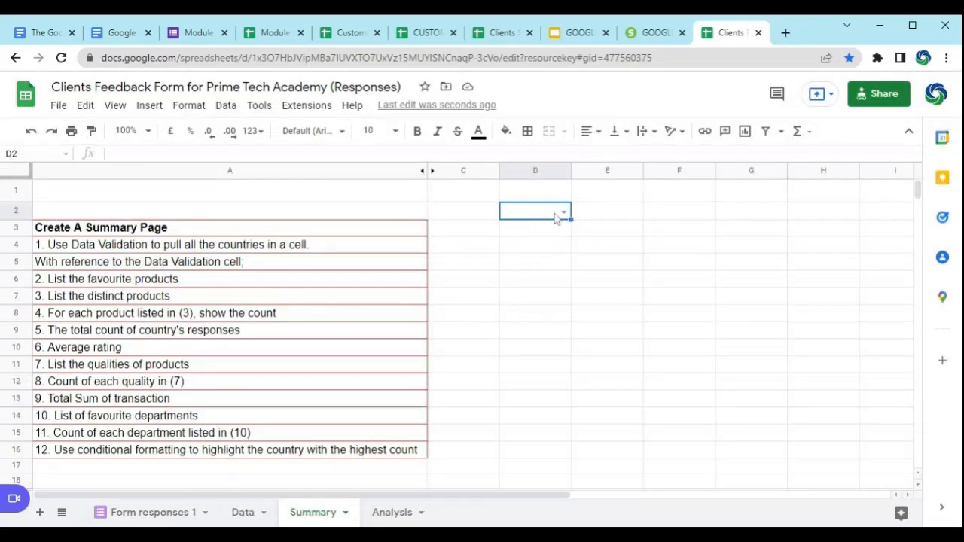
text(YES)
key(Return)
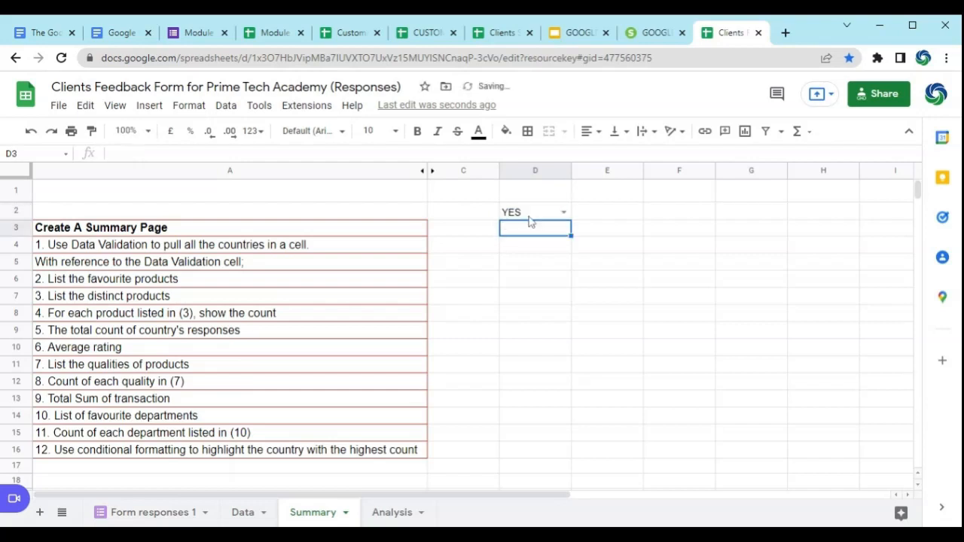
Step: Try the Number and Text criteria in D2's data validation, and save the rule with the Tick box criterion
click(528, 216)
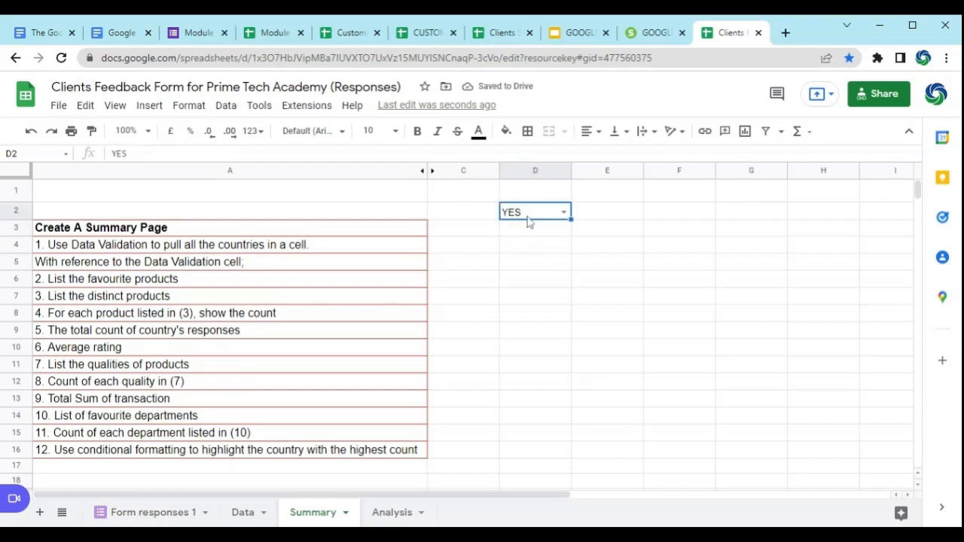
click(226, 105)
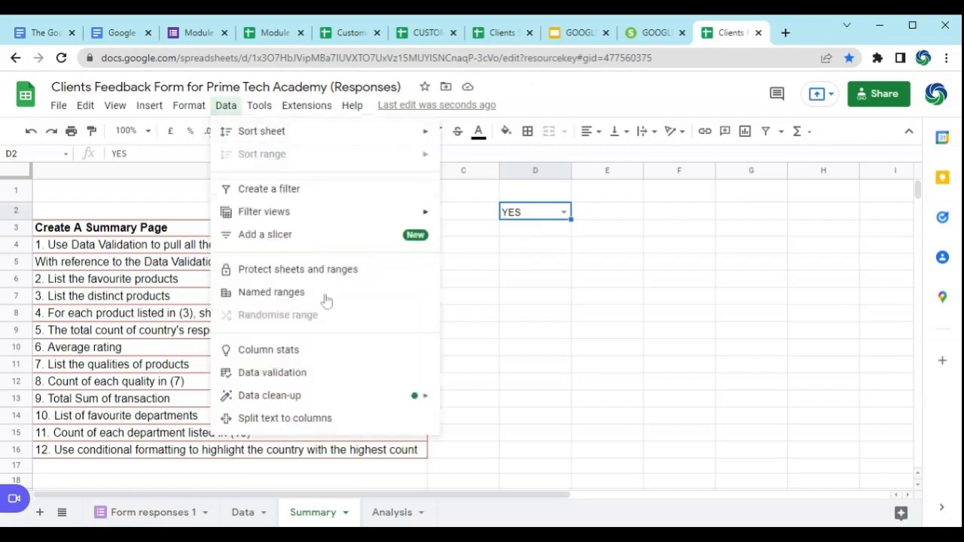
click(286, 377)
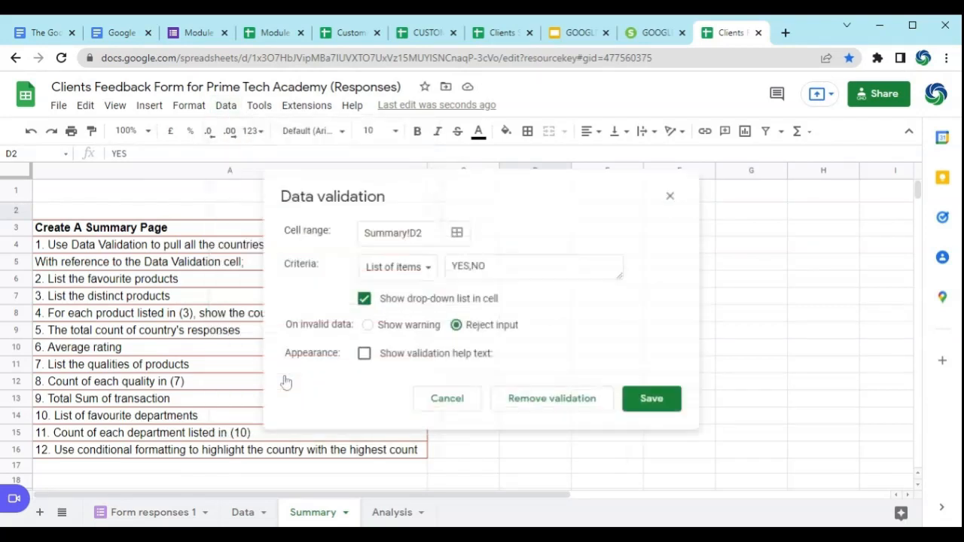
click(410, 281)
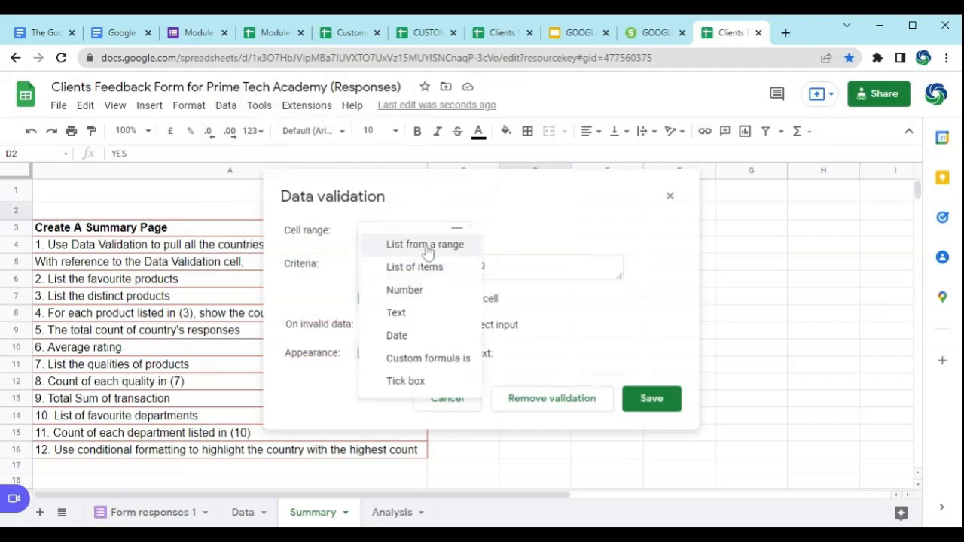
click(404, 292)
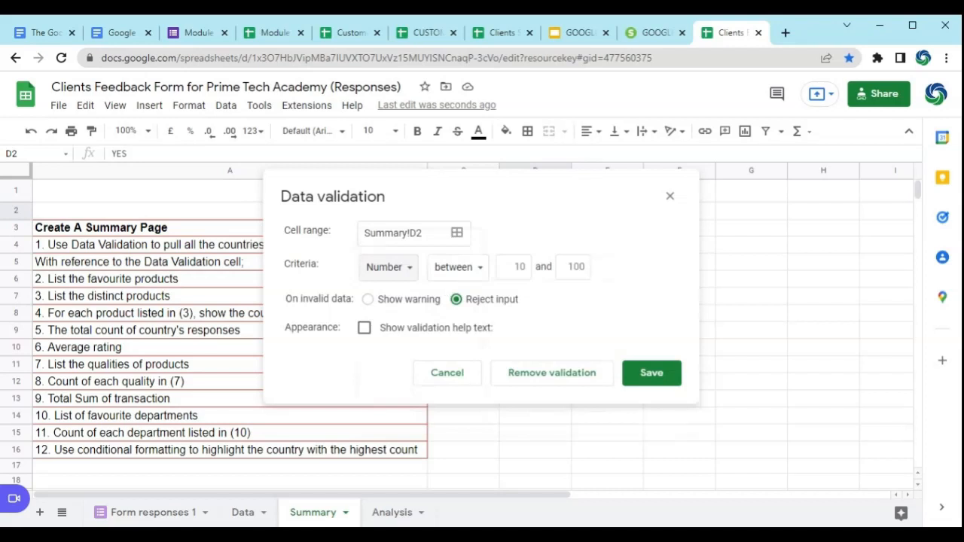
click(387, 268)
click(413, 291)
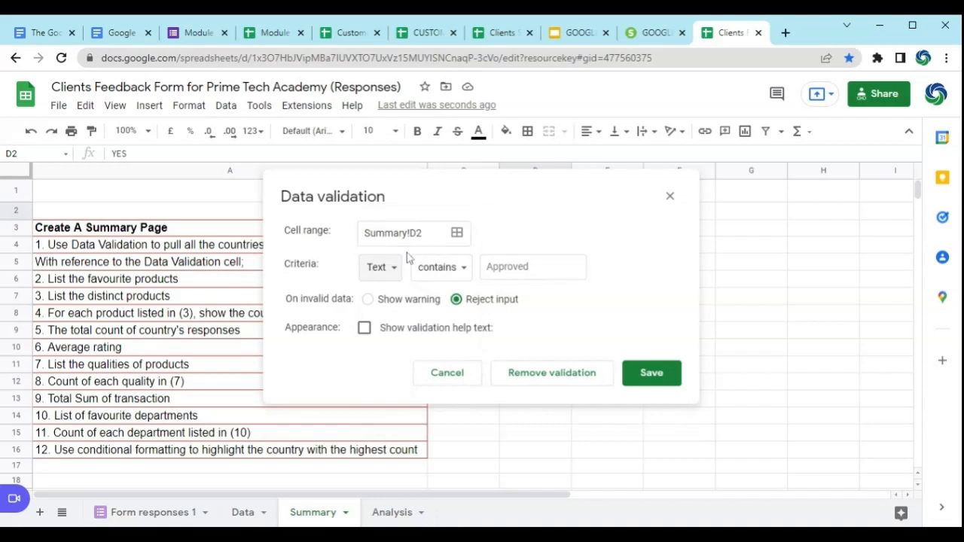
click(396, 274)
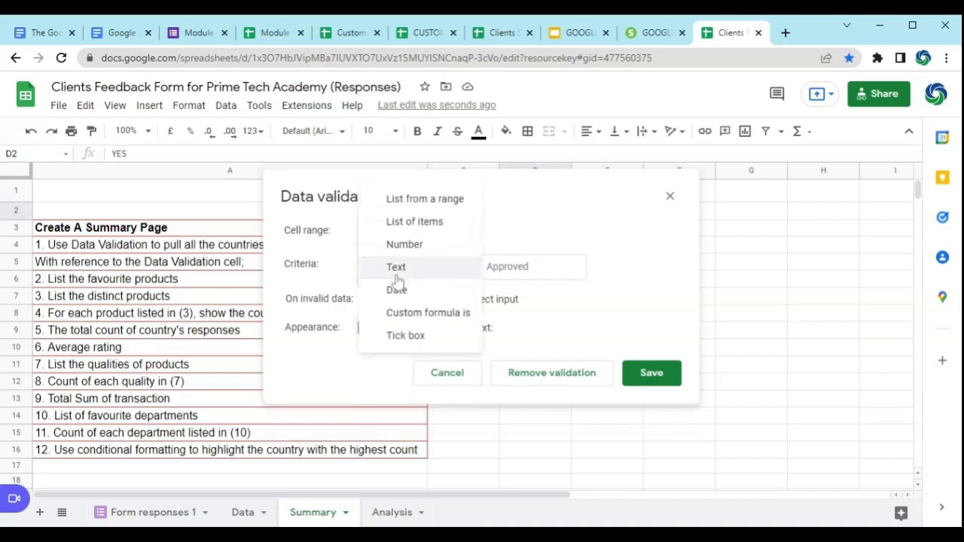
click(417, 339)
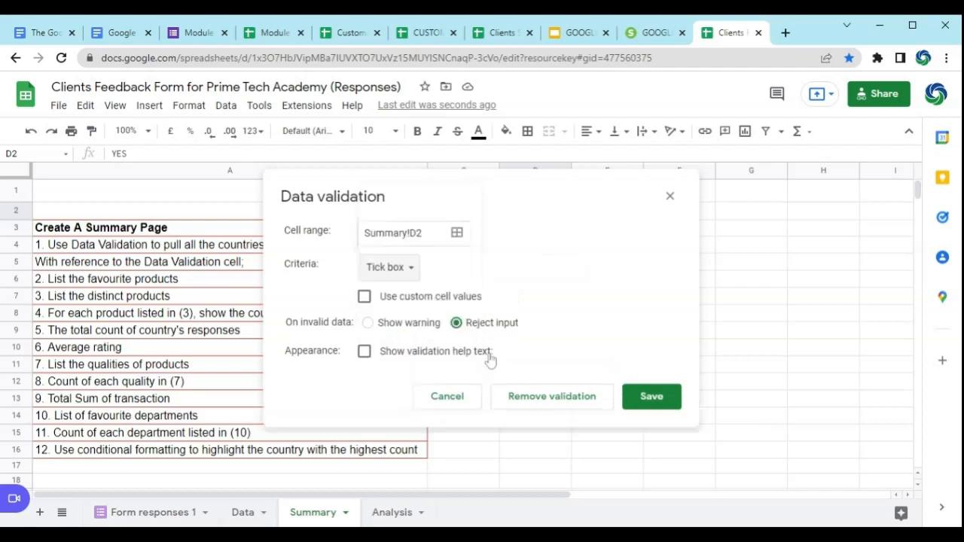
click(663, 396)
Step: Clear the YES entry from D2
click(545, 265)
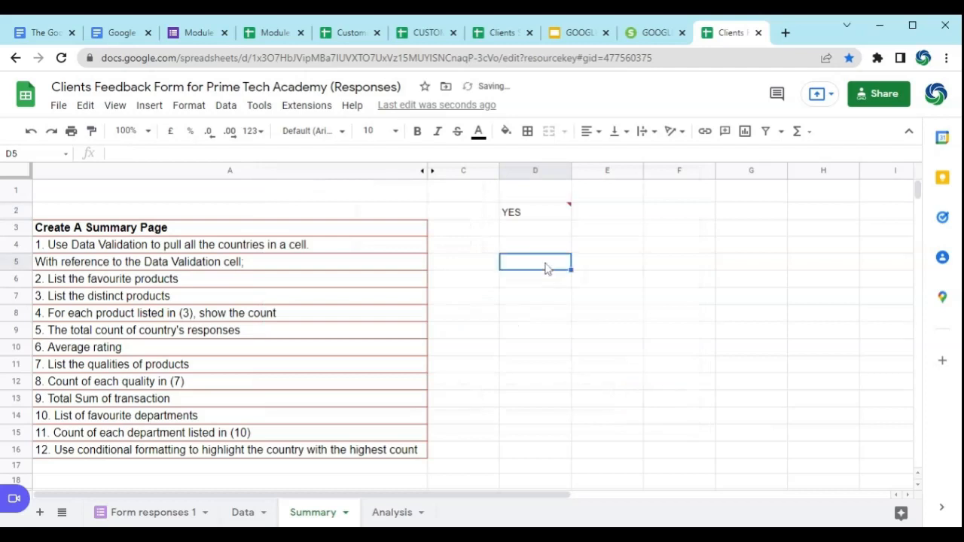
click(548, 217)
key(Delete)
click(544, 302)
Step: Start a new data validation rule for D2, previewing the Tick box criterion and settling on List from a range
click(536, 214)
click(226, 105)
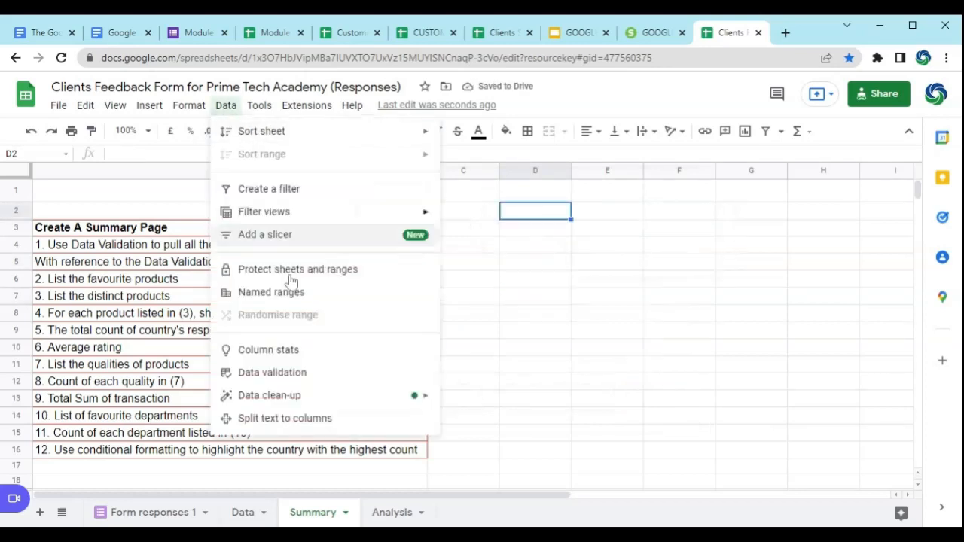
click(299, 372)
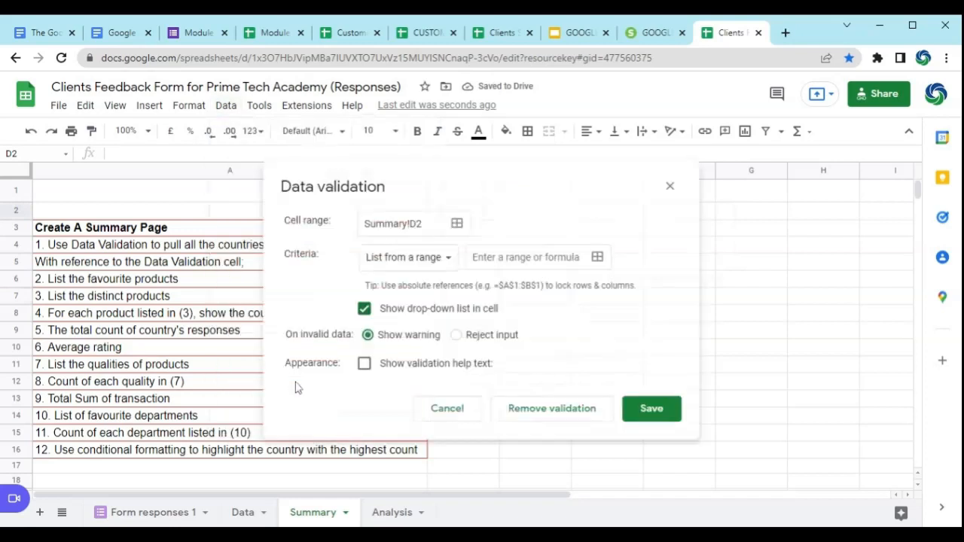
click(435, 260)
click(405, 393)
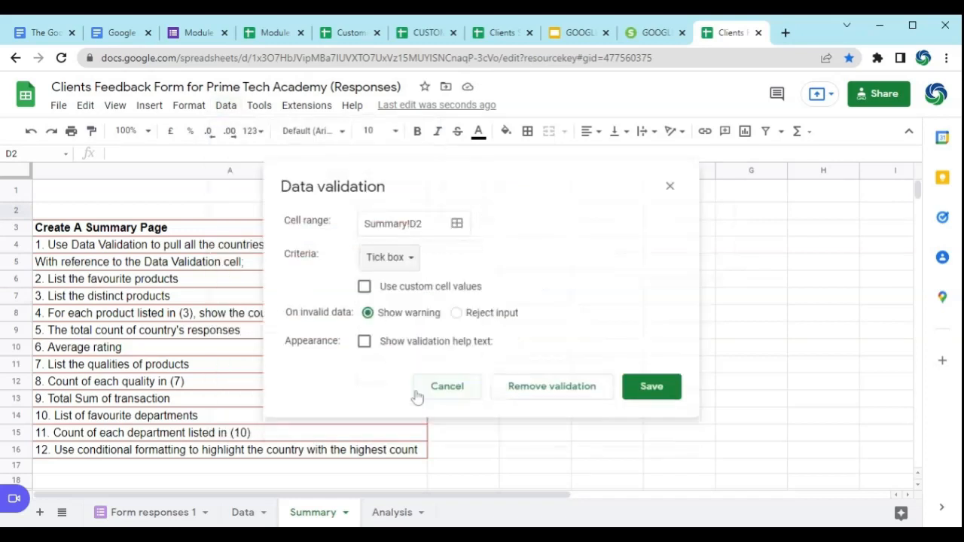
click(409, 265)
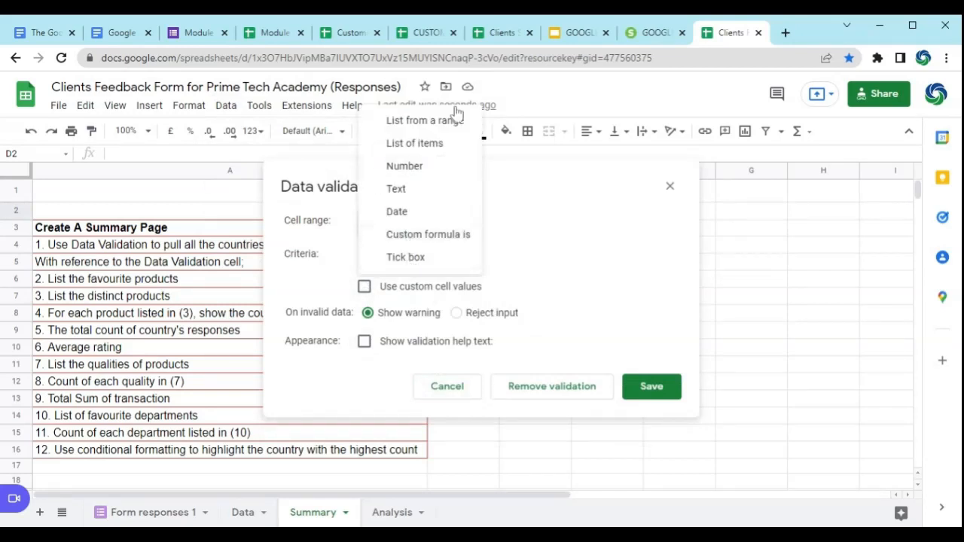
click(403, 122)
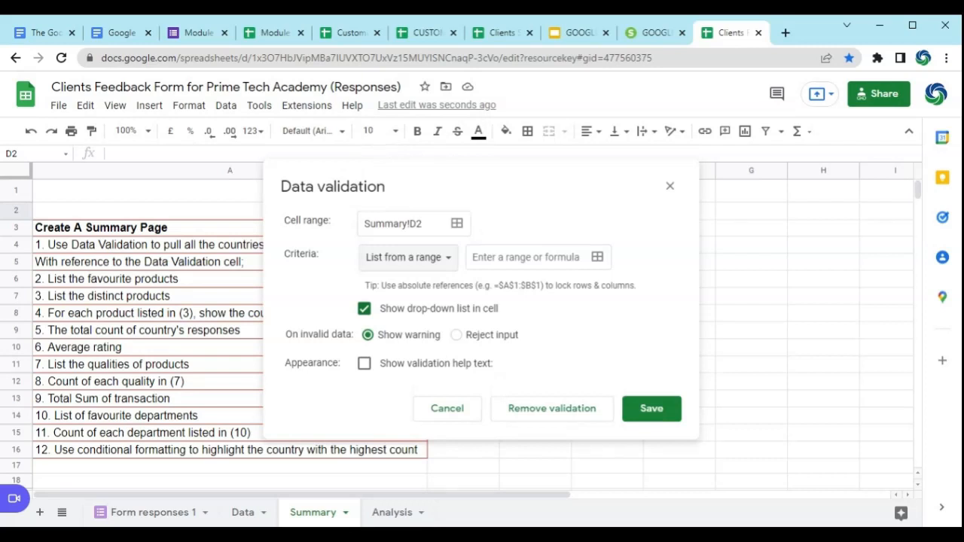
Step: Set the list's source range to Data!E2:E, the Country column of the Data sheet
click(596, 257)
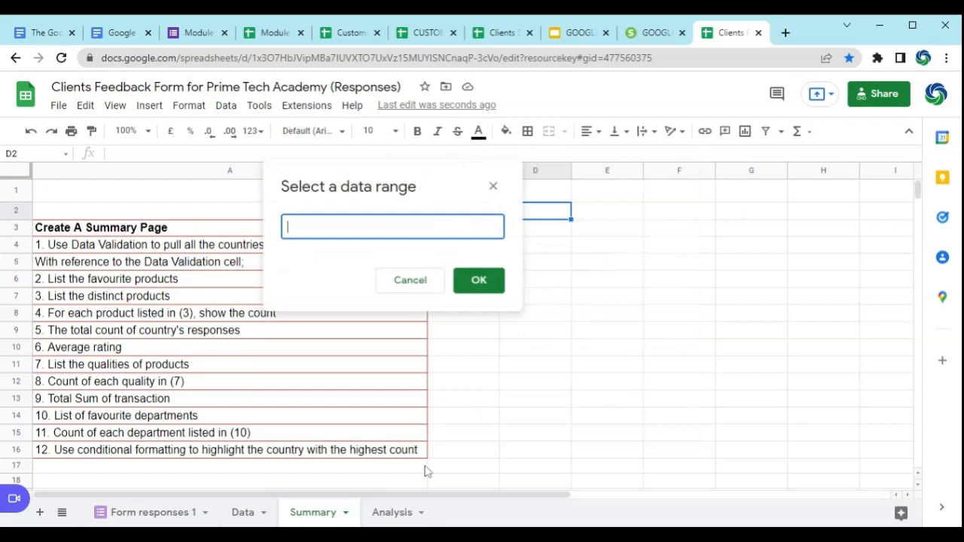
click(250, 513)
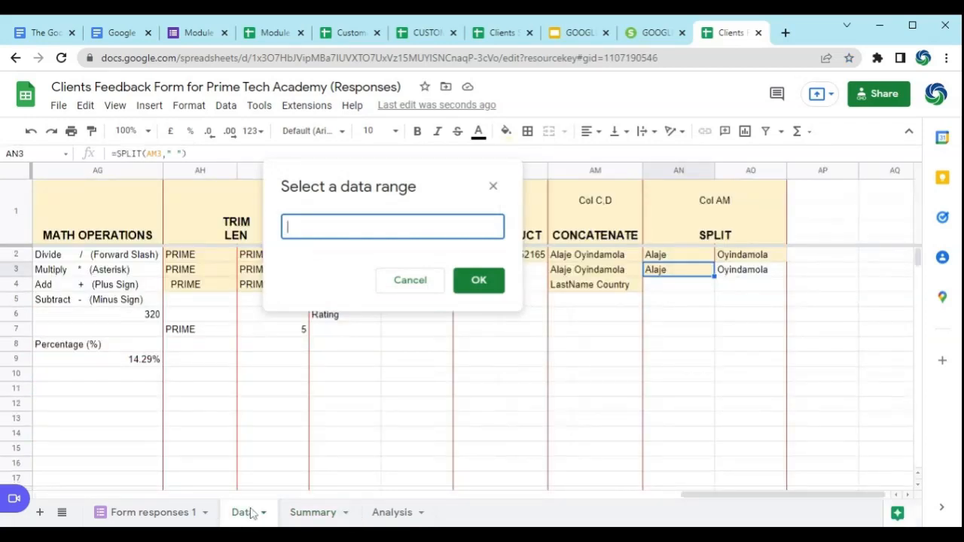
drag(739, 499, 154, 460)
click(216, 257)
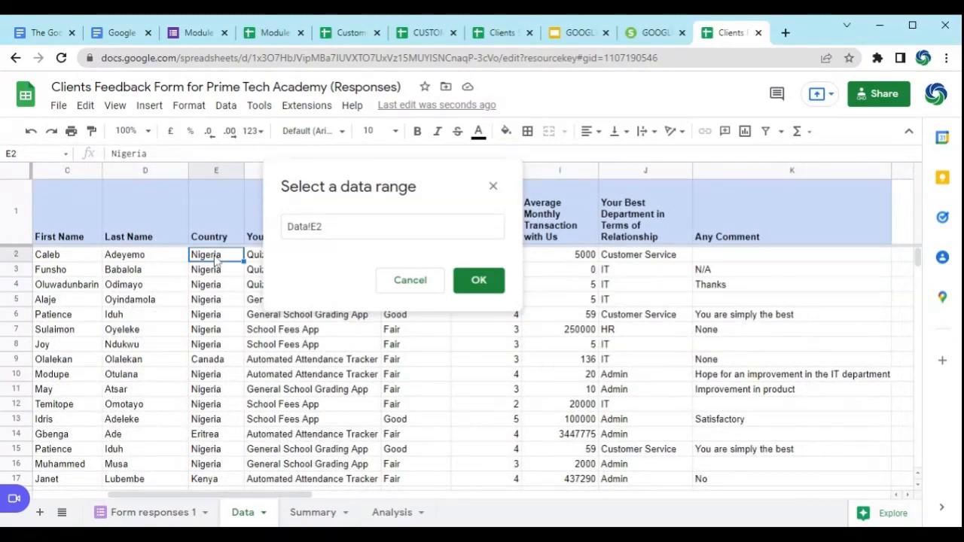
click(324, 227)
text(:)
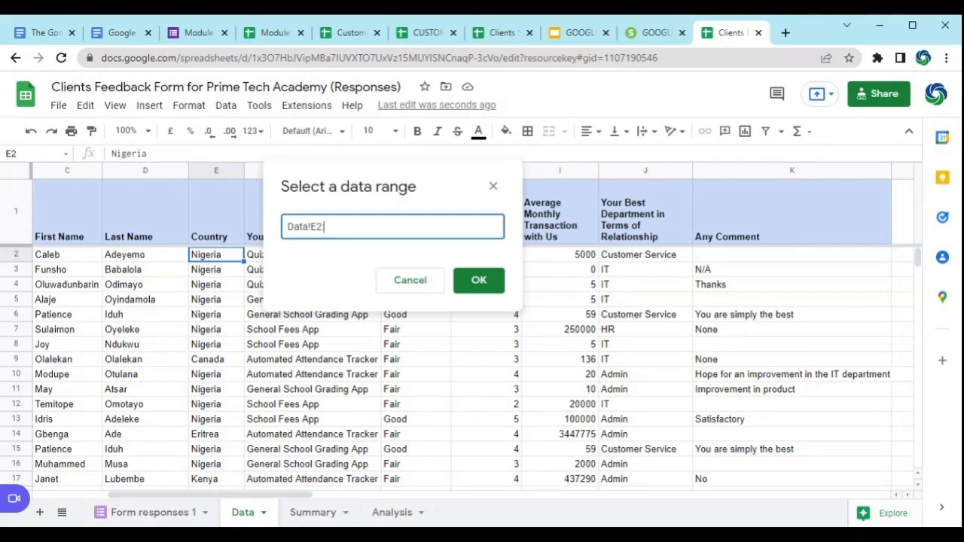
text(E)
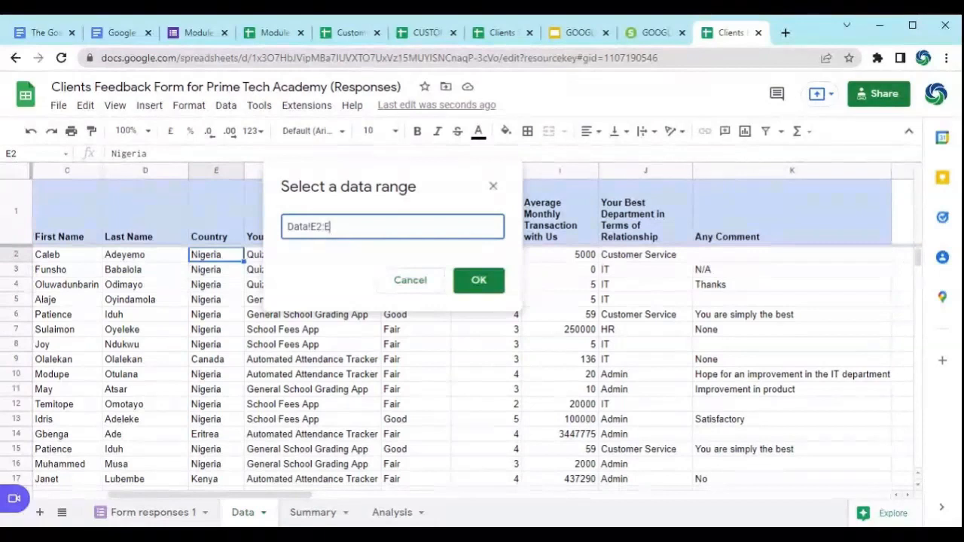
click(479, 280)
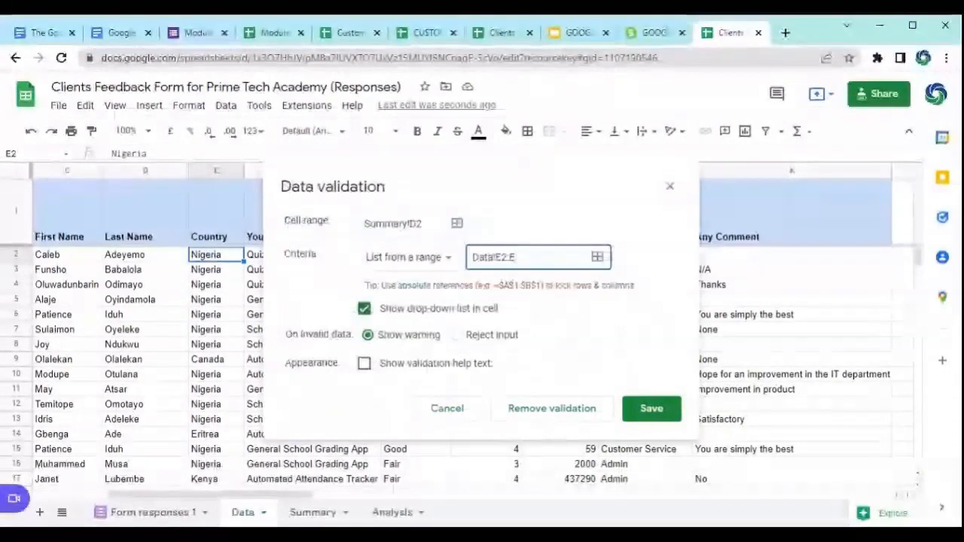
Step: Save the D2 validation rule with invalid input rejected and return to the Summary sheet
click(466, 336)
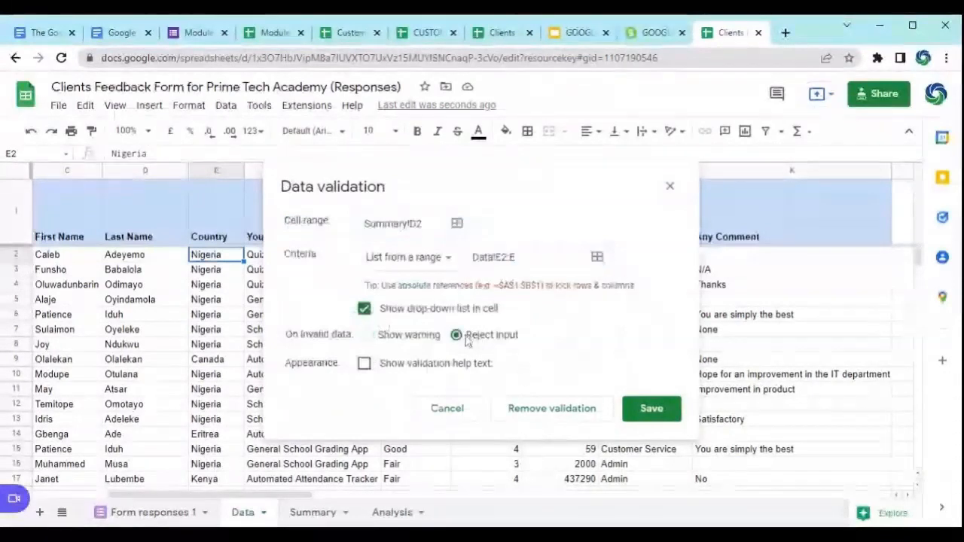
click(648, 409)
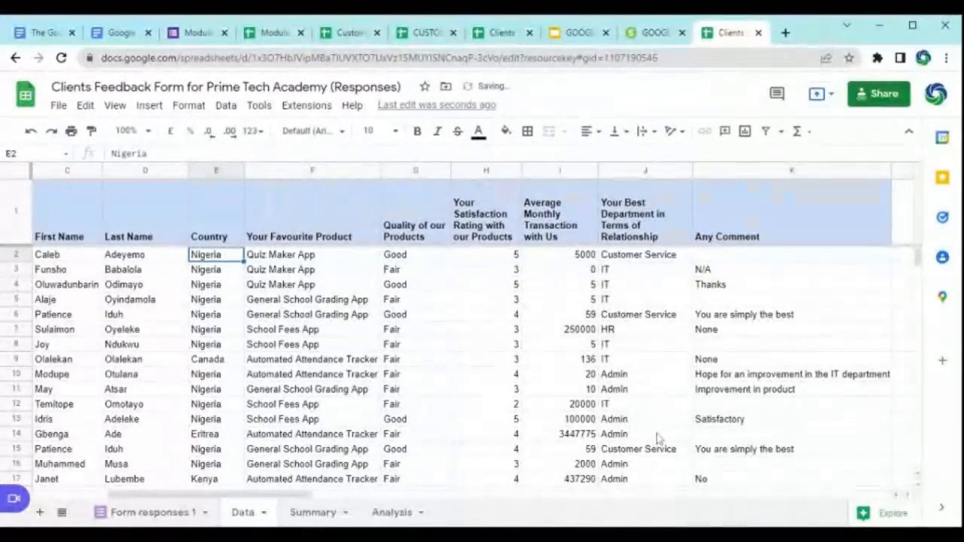
click(315, 515)
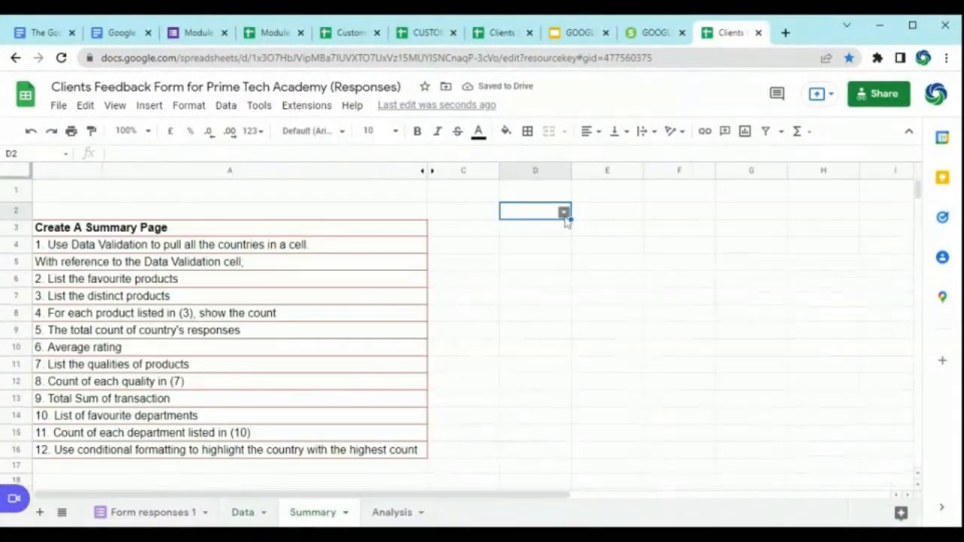
Step: Examine the country options in D2's drop-down and the task note in A5, ending with D2 selected
click(563, 213)
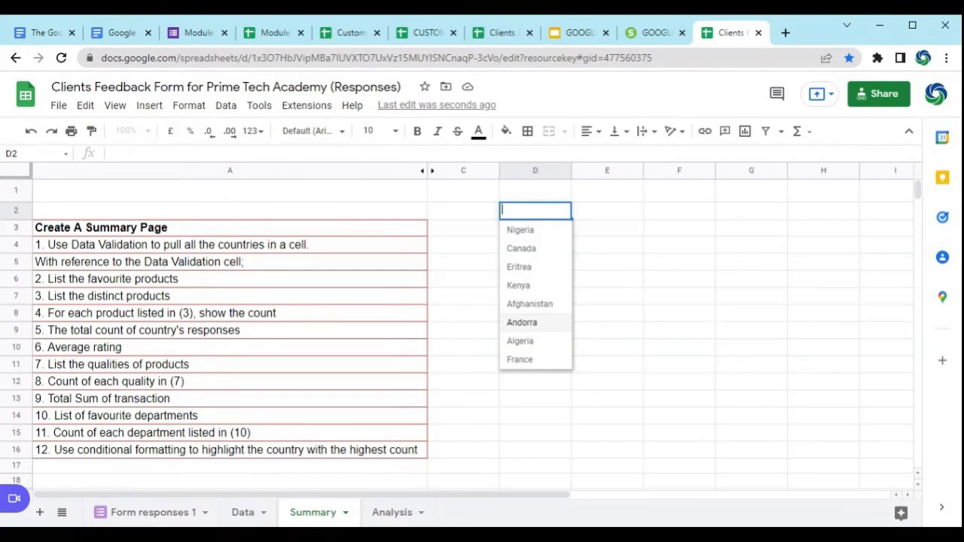
click(626, 264)
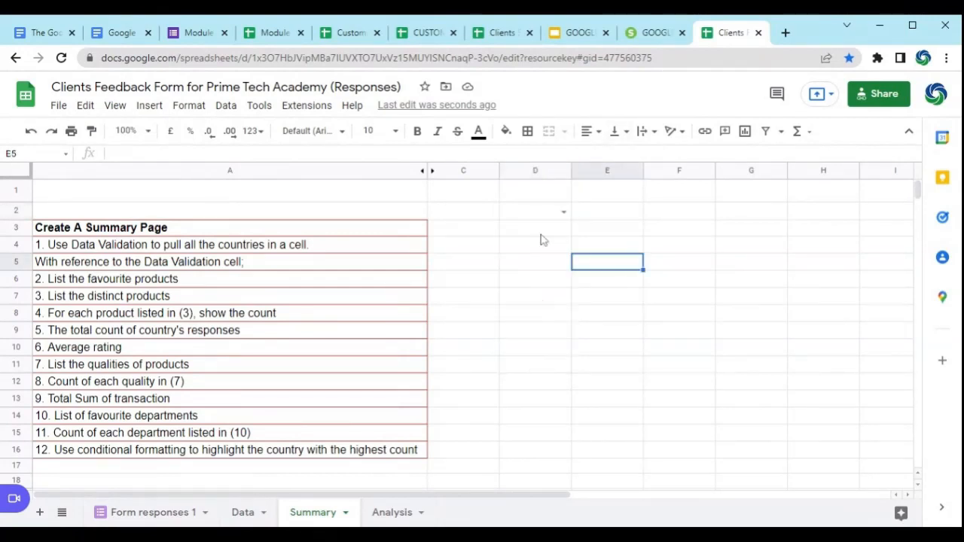
click(548, 214)
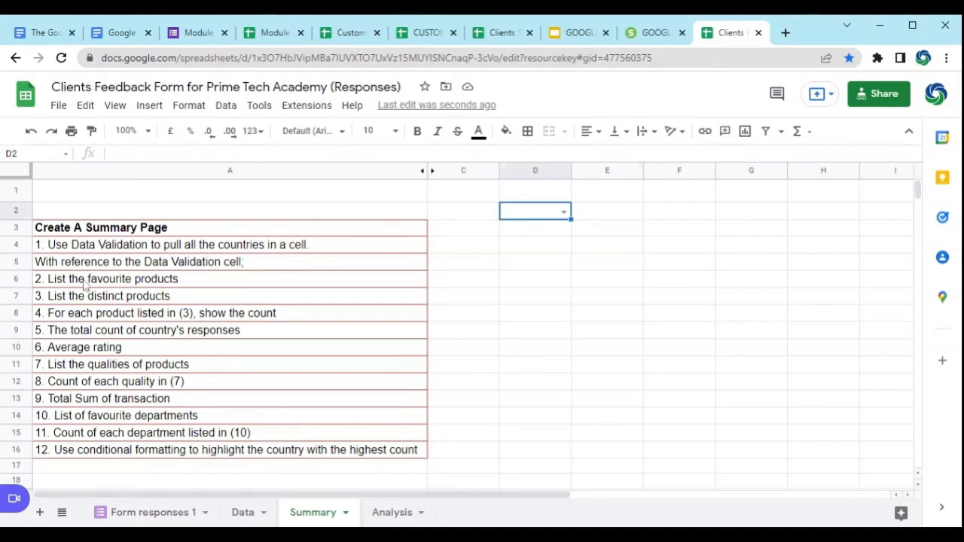
click(54, 265)
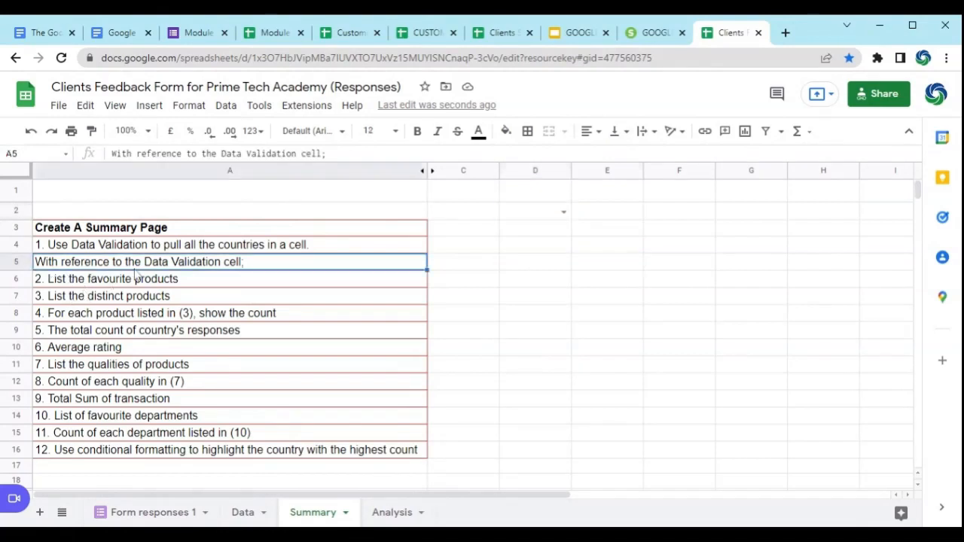
click(543, 217)
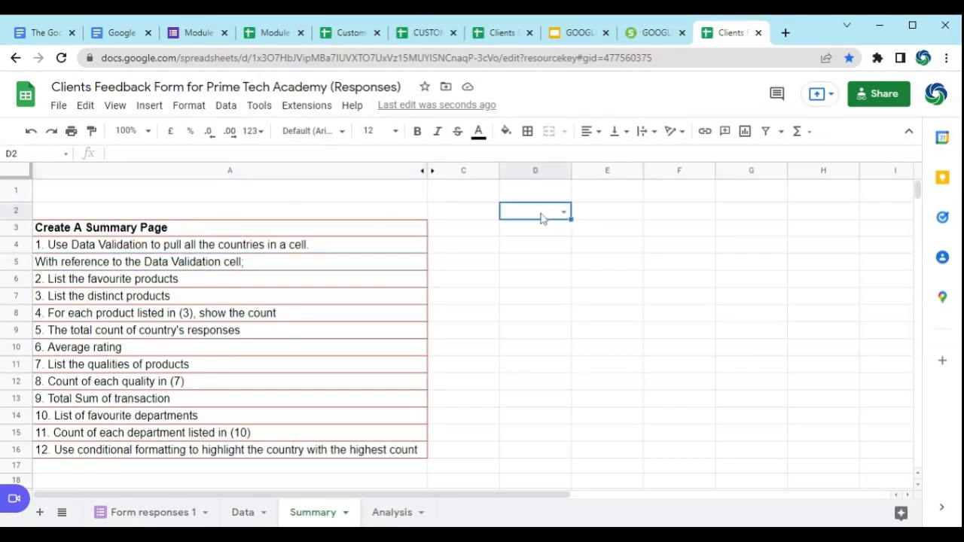
Step: Fill the drop-down cell D2 with yellow and choose Nigeria as its country
click(507, 134)
click(558, 267)
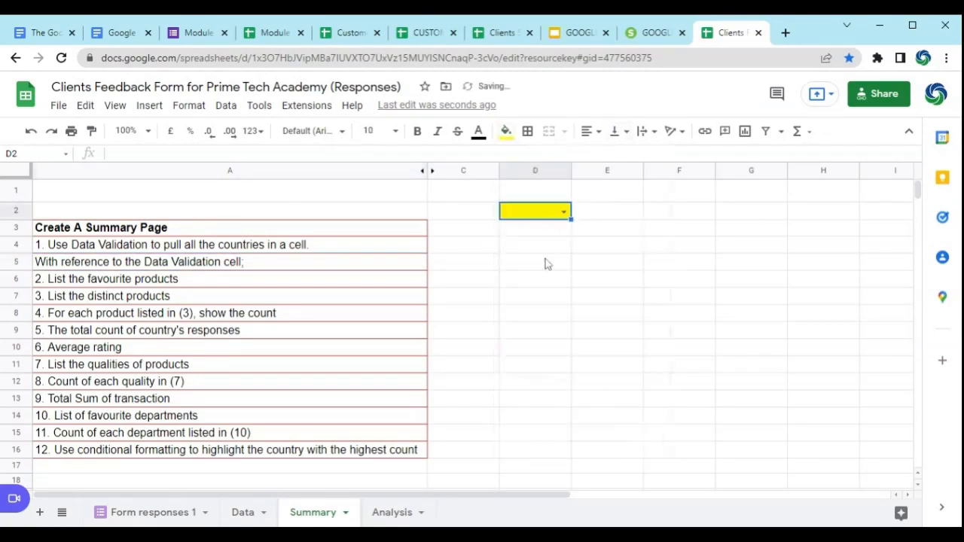
click(564, 213)
click(541, 232)
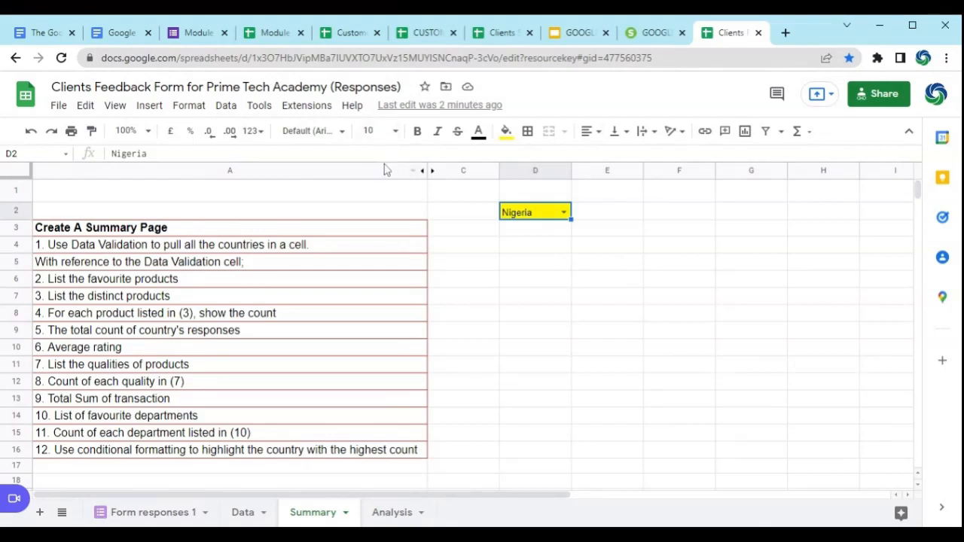
Step: Unhide column B between columns A and C, and widen it to fit the tip texts
drag(385, 172, 430, 173)
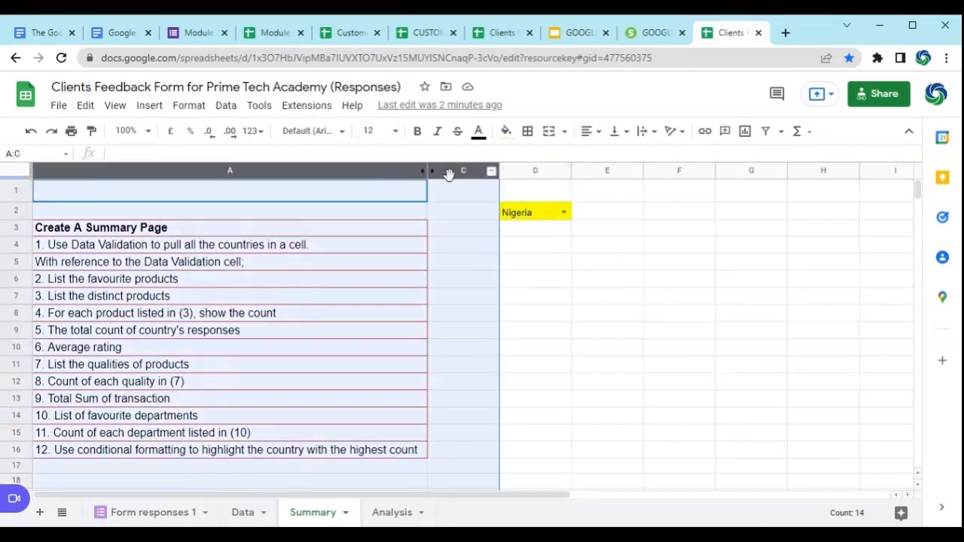
right_click(423, 172)
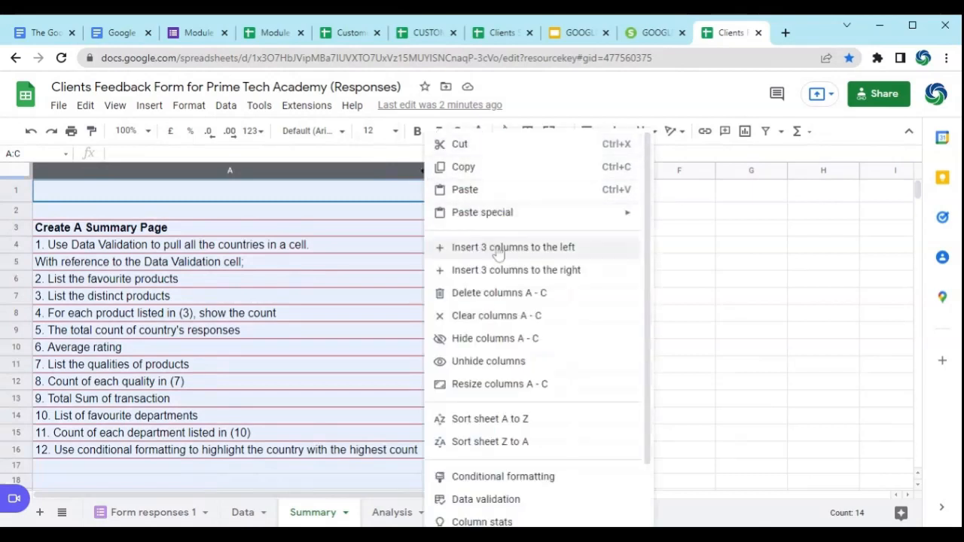
click(497, 361)
click(638, 329)
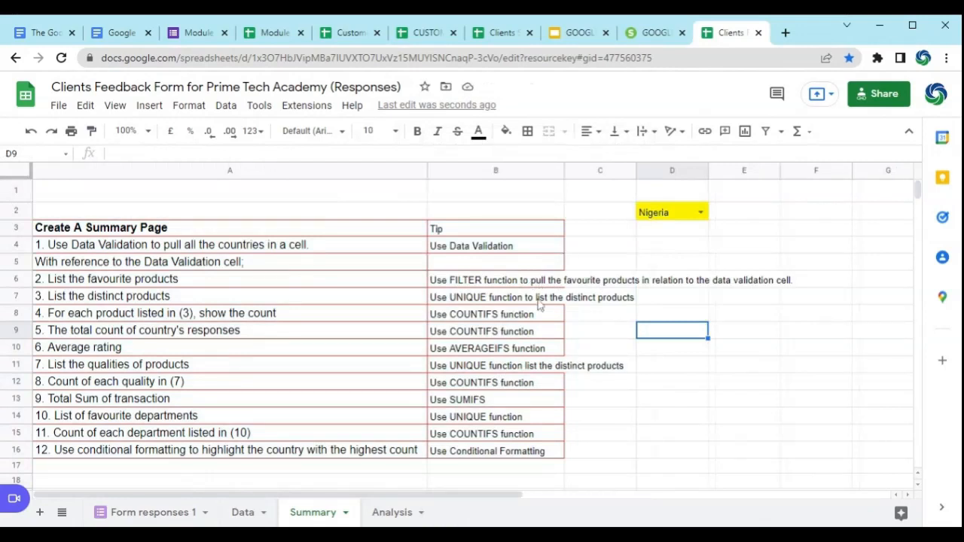
click(483, 287)
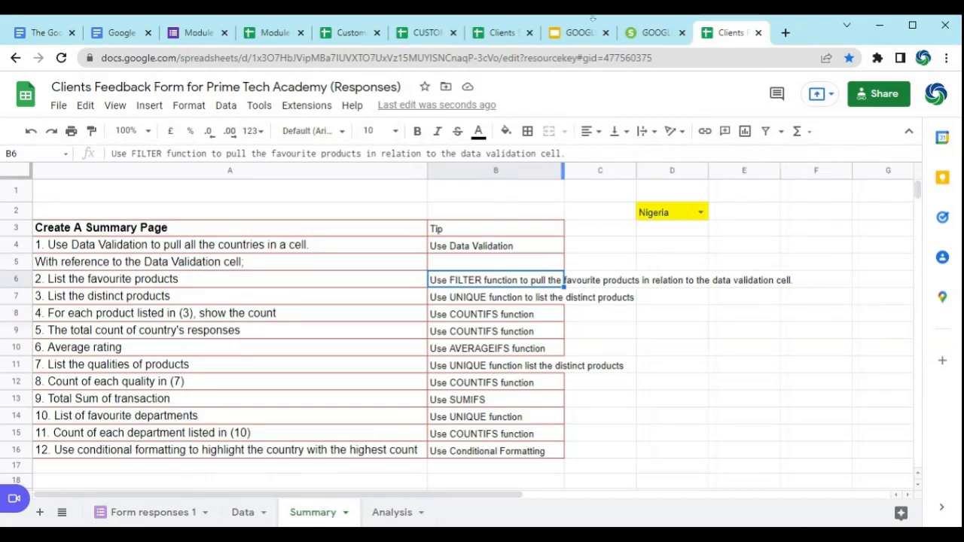
click(519, 171)
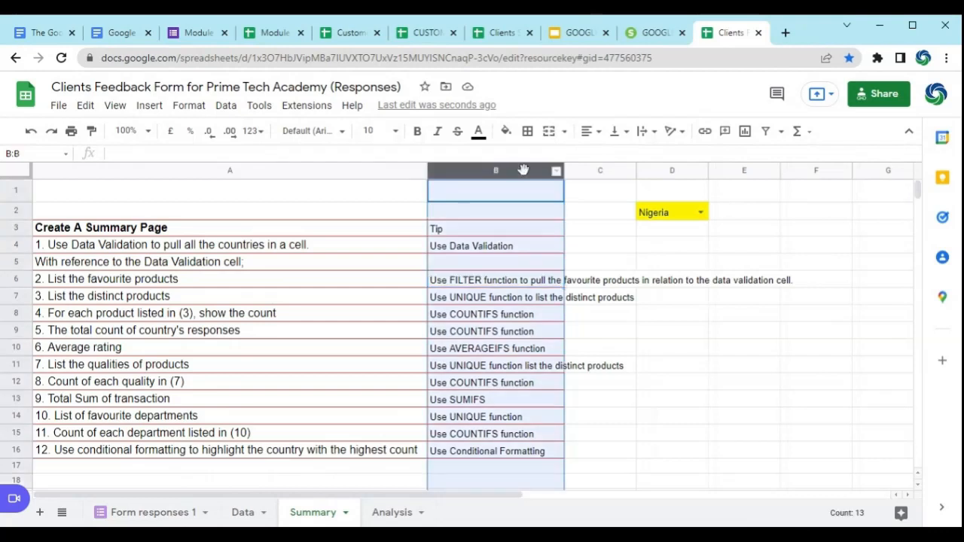
drag(563, 172, 781, 205)
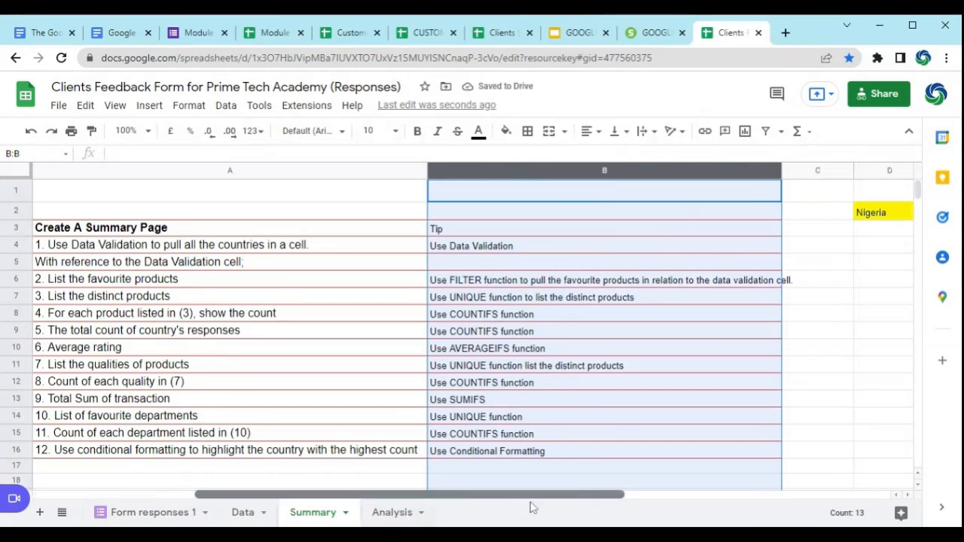
Step: Begin a FILTER formula in Summary cell D5 with the favourite product column Data!F2:F as its range
drag(530, 507, 603, 508)
click(487, 273)
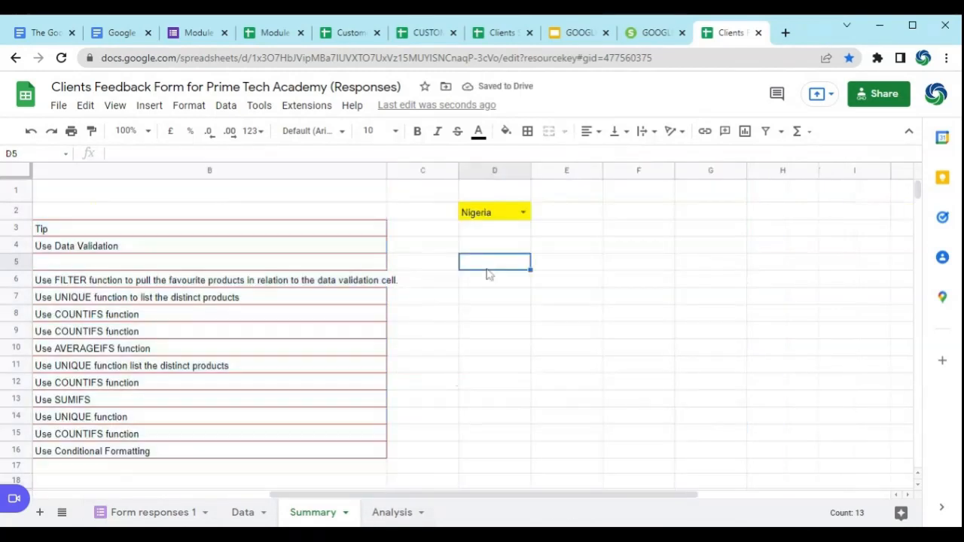
text(=FILTER)
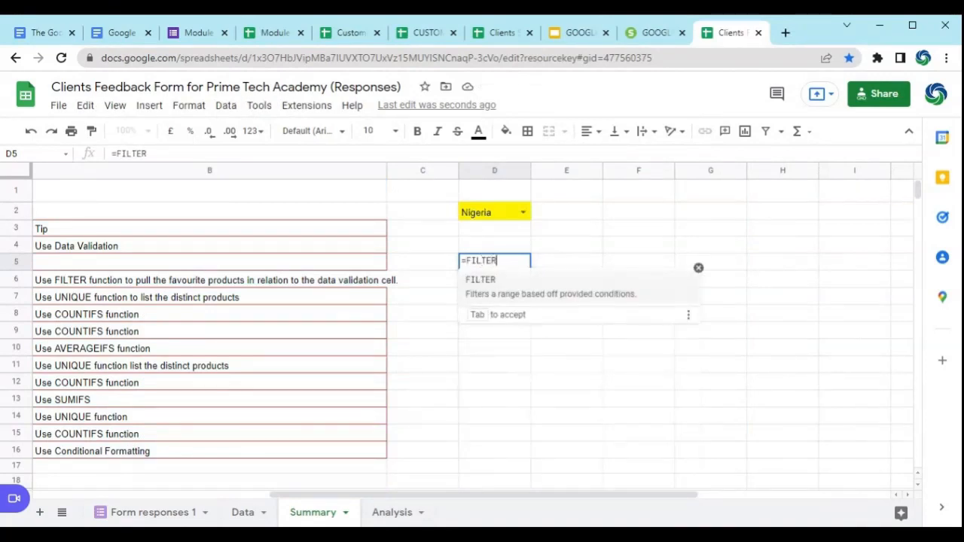
text(()
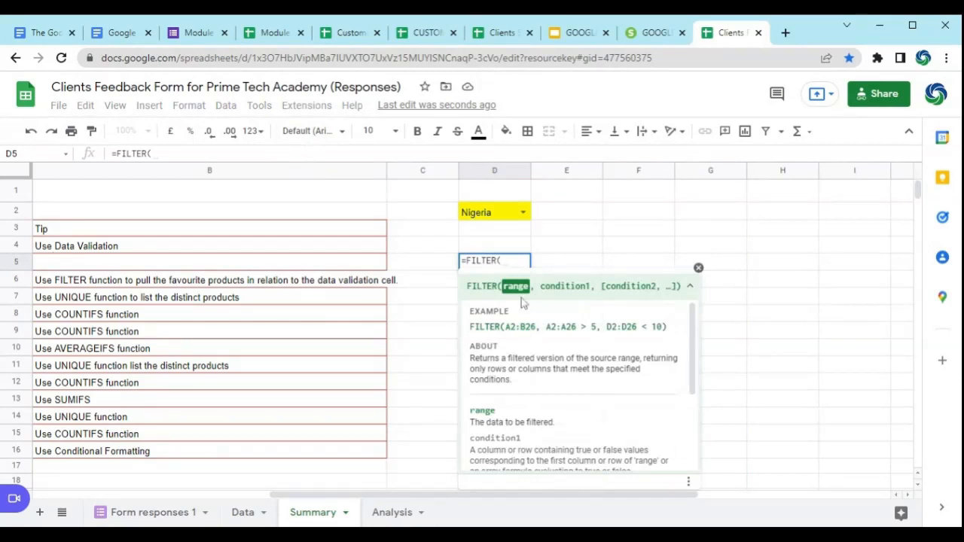
drag(395, 491, 429, 500)
click(251, 512)
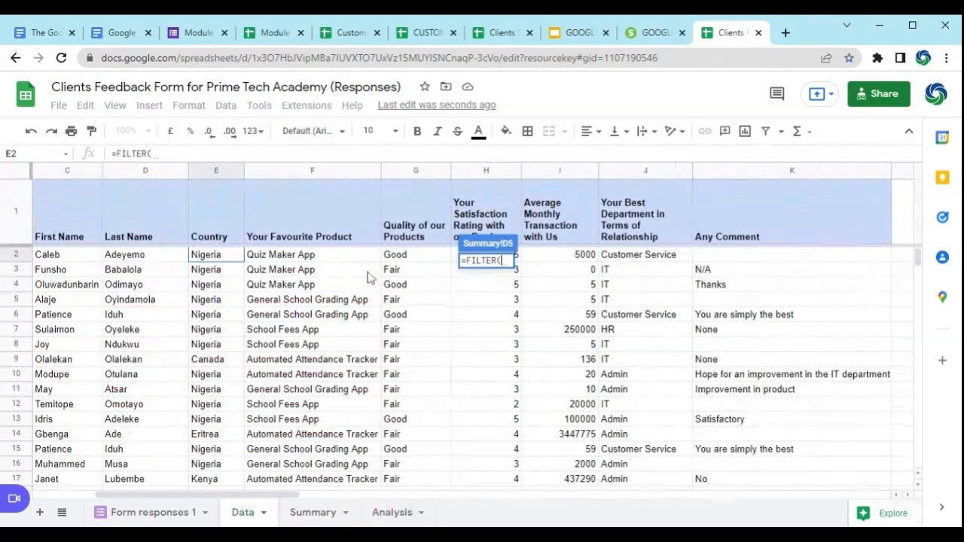
click(297, 257)
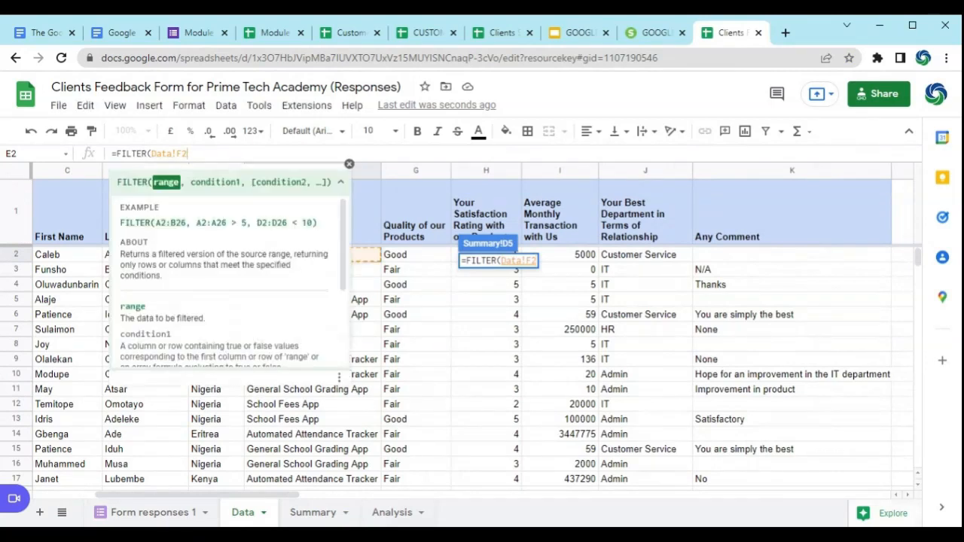
text(:)
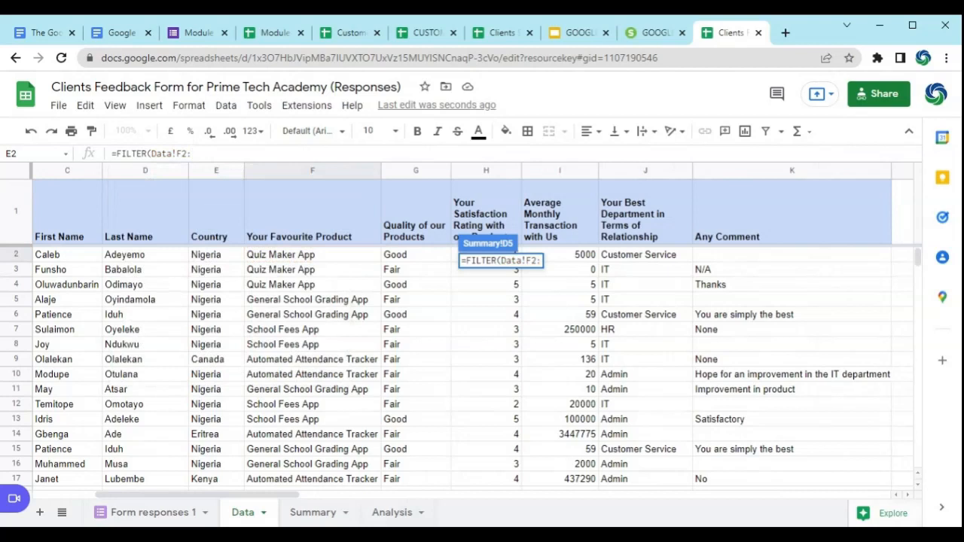
text(F)
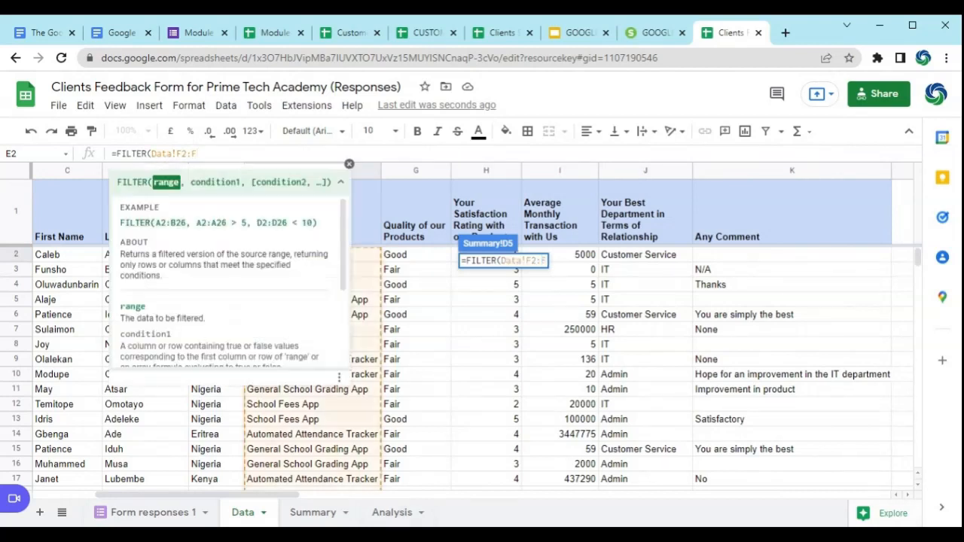
text(,)
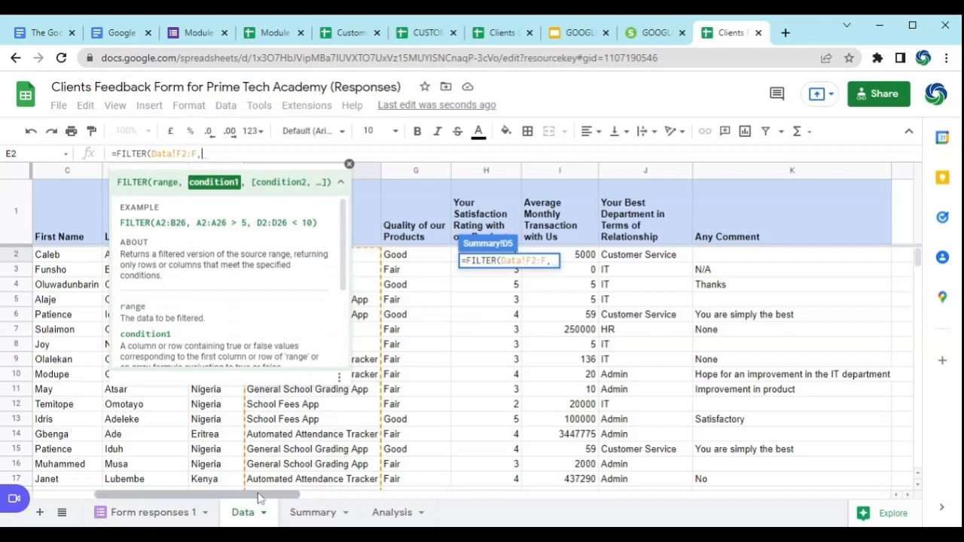
Step: Add the condition Data!E2:E=D2 to the FILTER formula, matching the Country column to the drop-down cell, and close the bracket
click(350, 165)
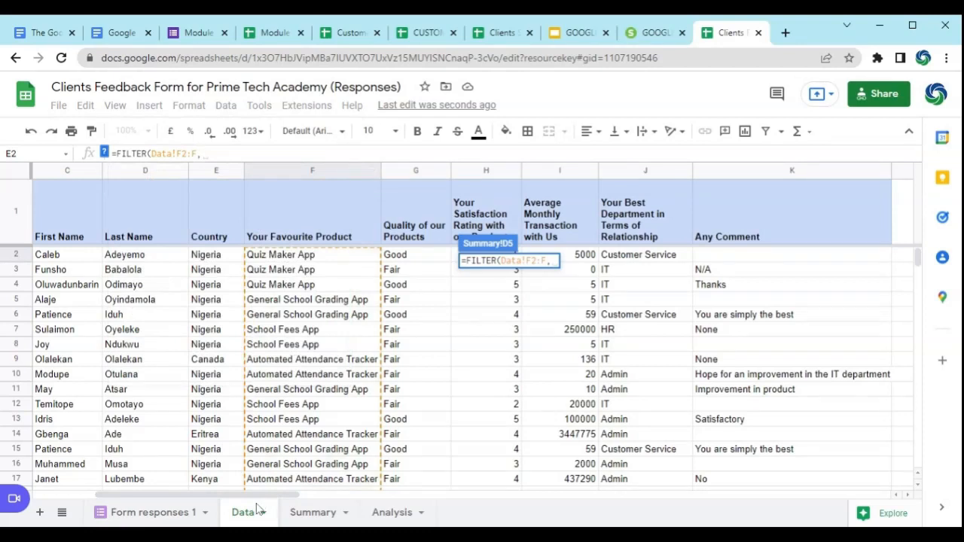
click(224, 259)
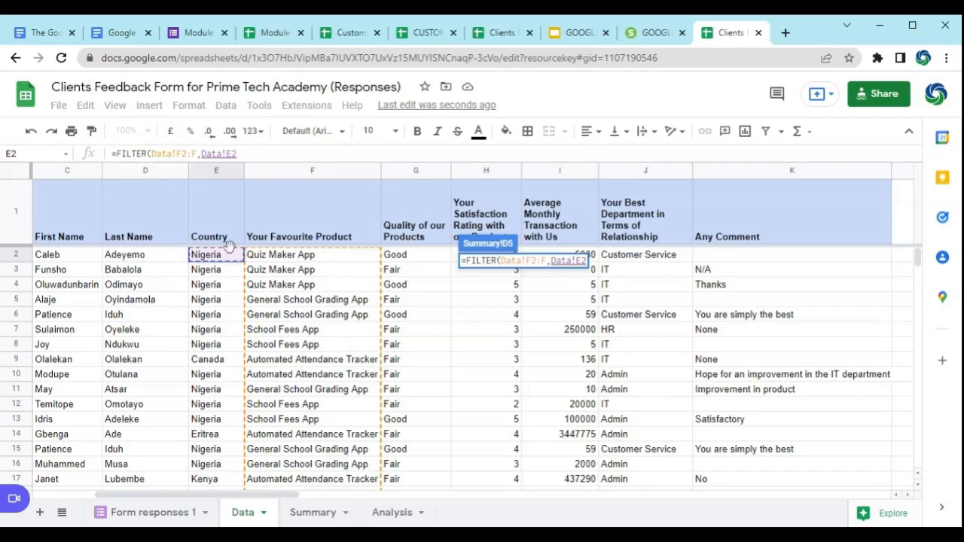
text(:)
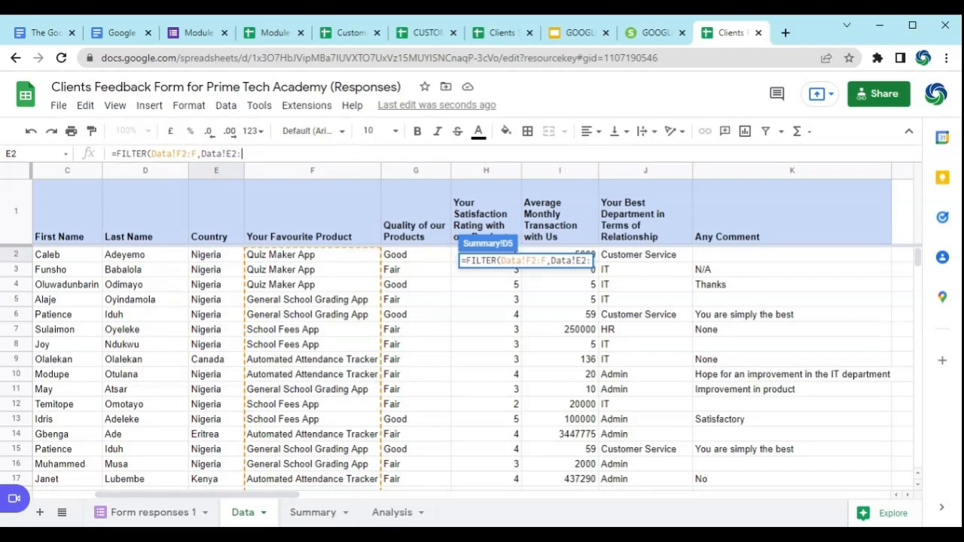
text(E)
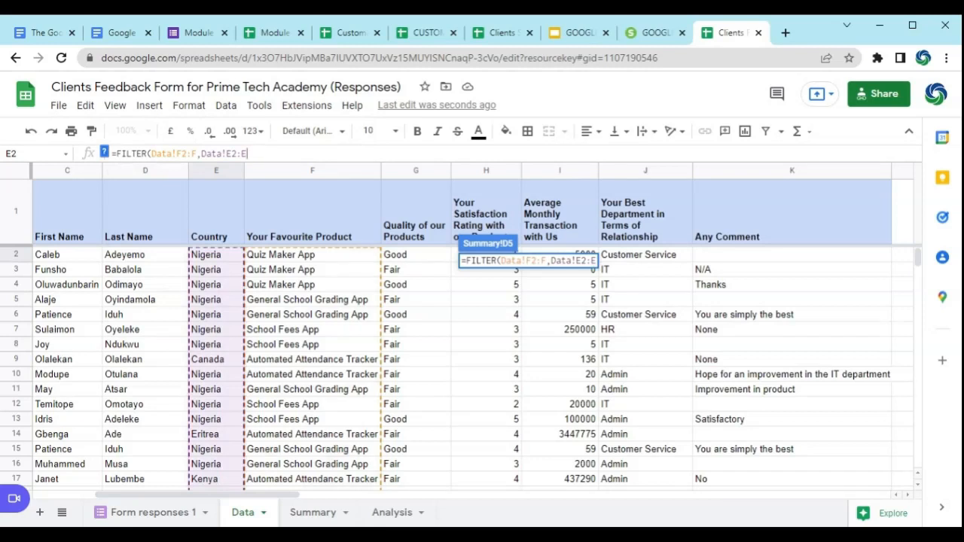
text(=)
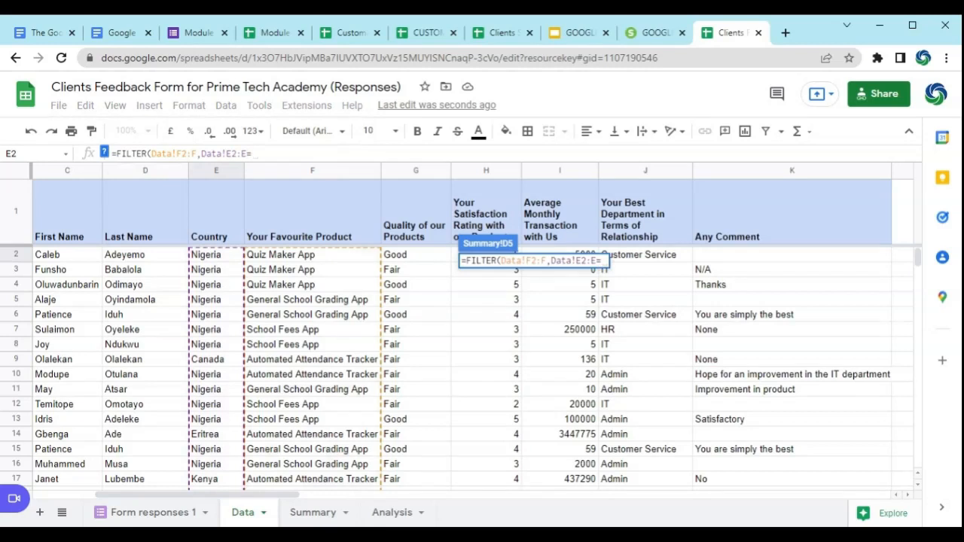
click(316, 513)
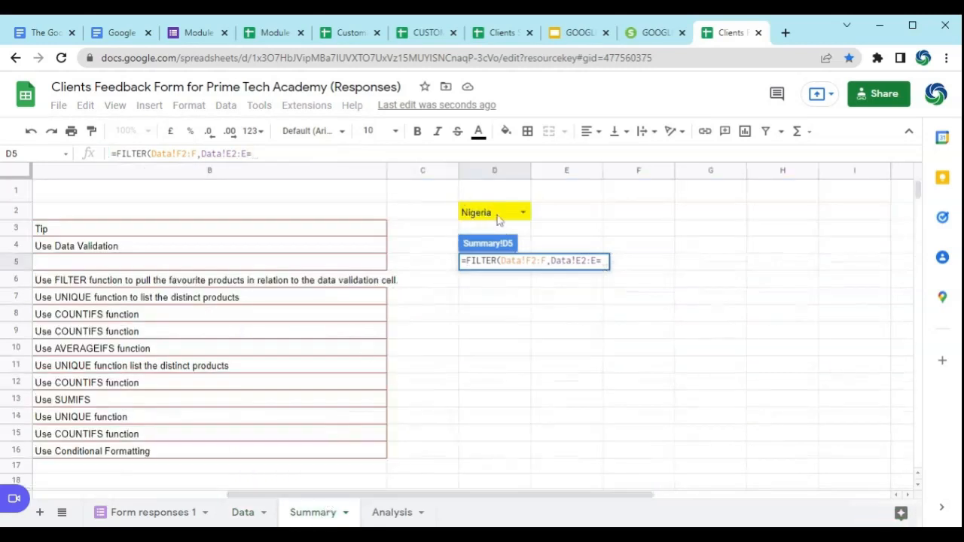
click(498, 217)
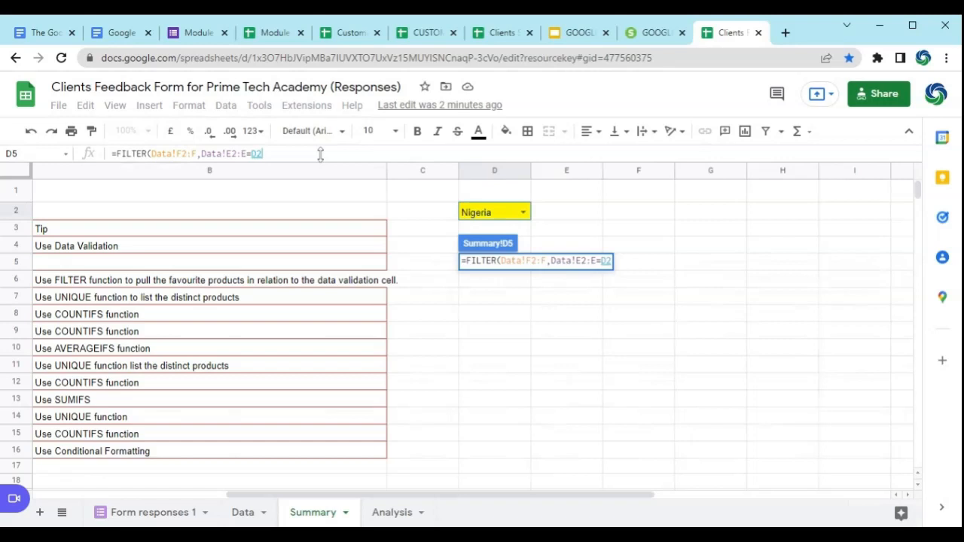
text())
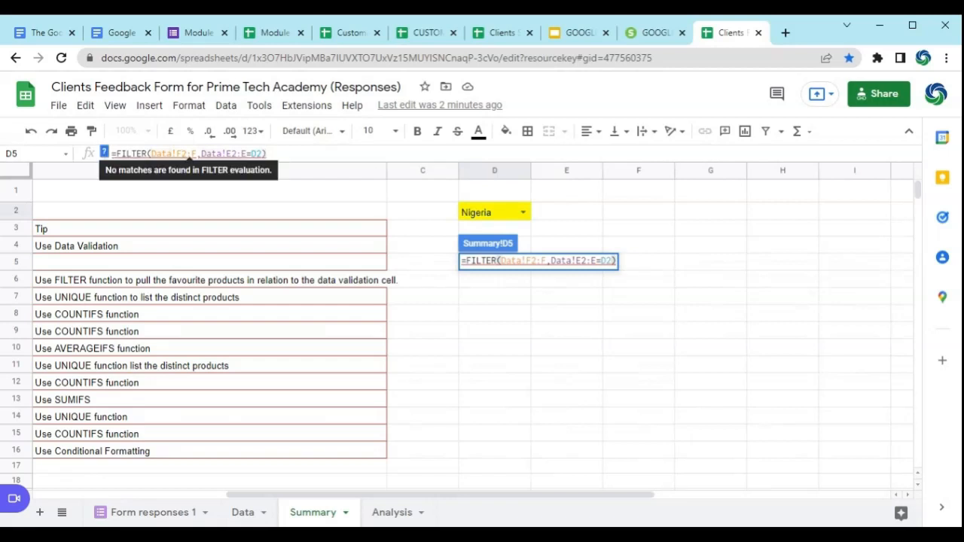
Step: Remove the open end of the Data!E2:E condition range in the FILTER formula and re-enter it
click(104, 152)
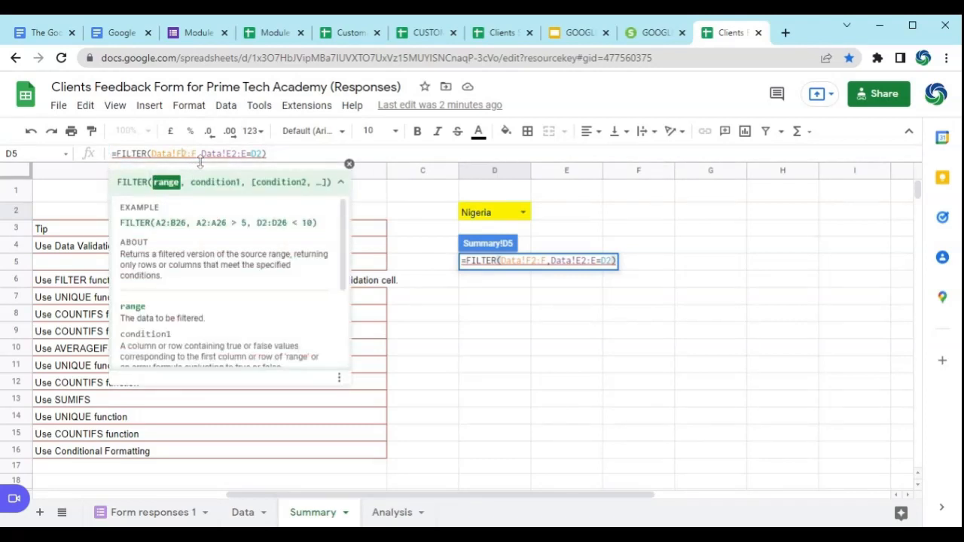
click(247, 154)
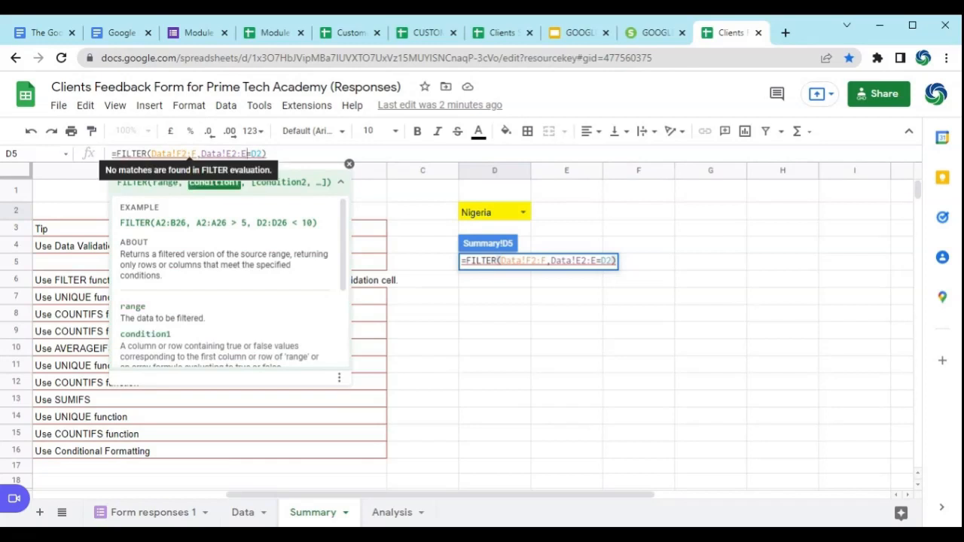
key(BackSpace)
key(BackSpace)
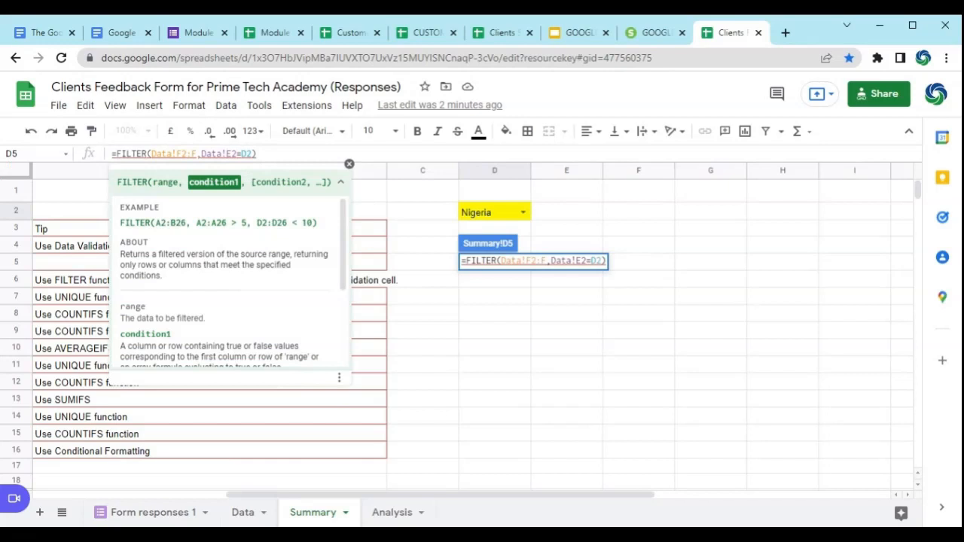
click(227, 153)
text(:)
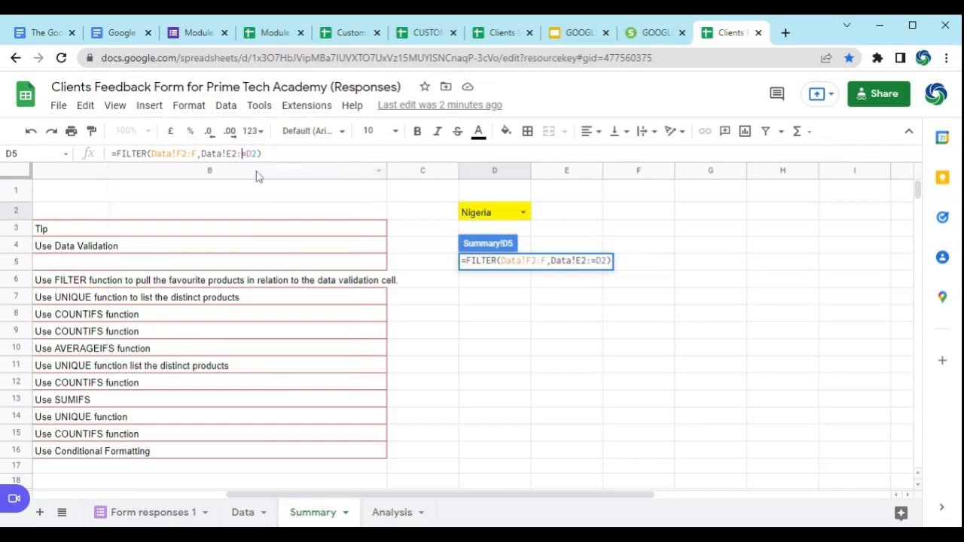
text(E)
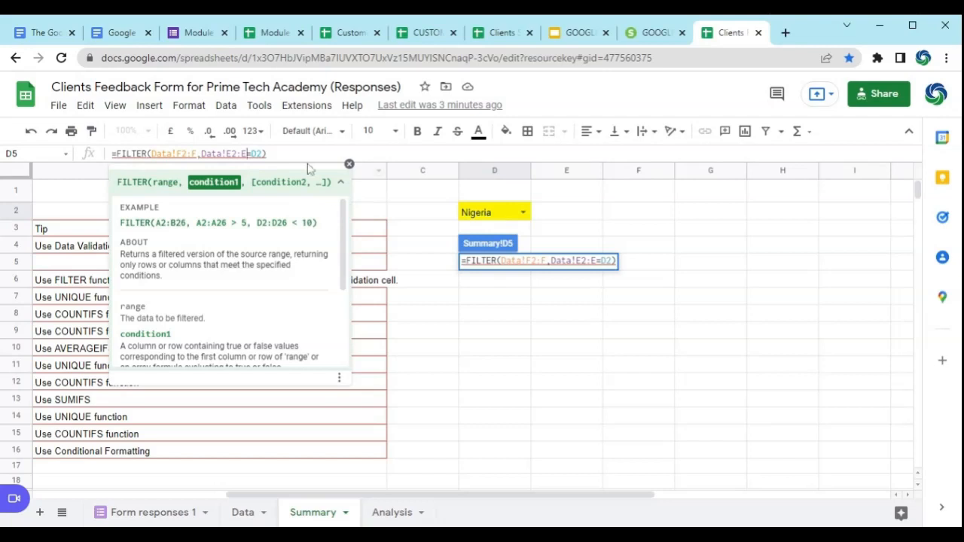
Step: Commit the formula =FILTER(Data!F2:F,Data!E2:E=D2) in D5 and reselect that cell
click(267, 154)
click(249, 153)
key(Return)
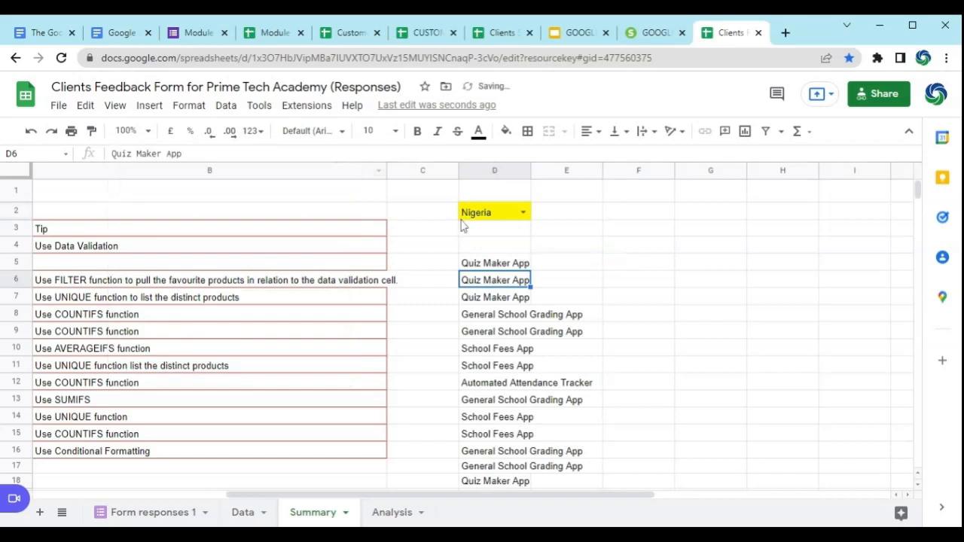
key(Up)
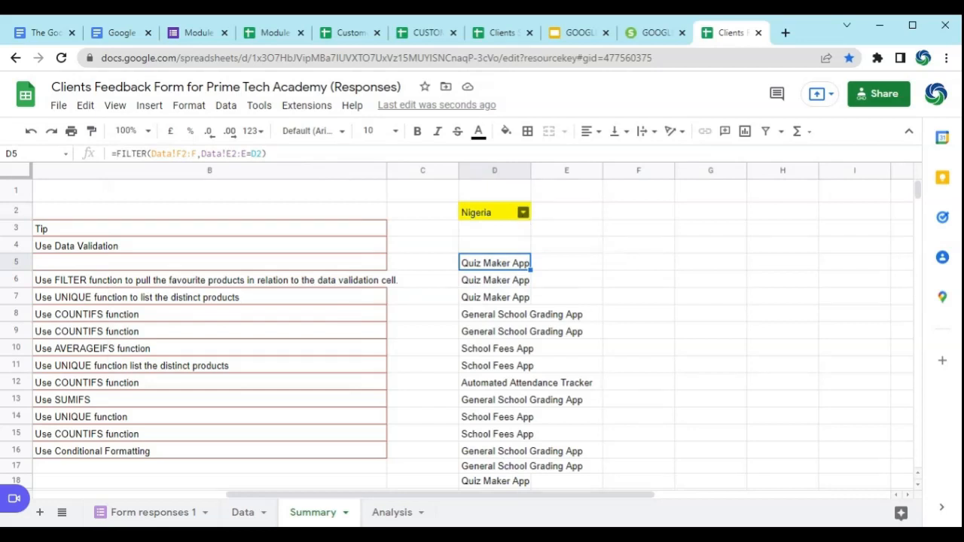
Step: Test the FILTER list by switching the D2 country to Canada, Eritrea, Algeria and France, and return it to Nigeria
click(522, 213)
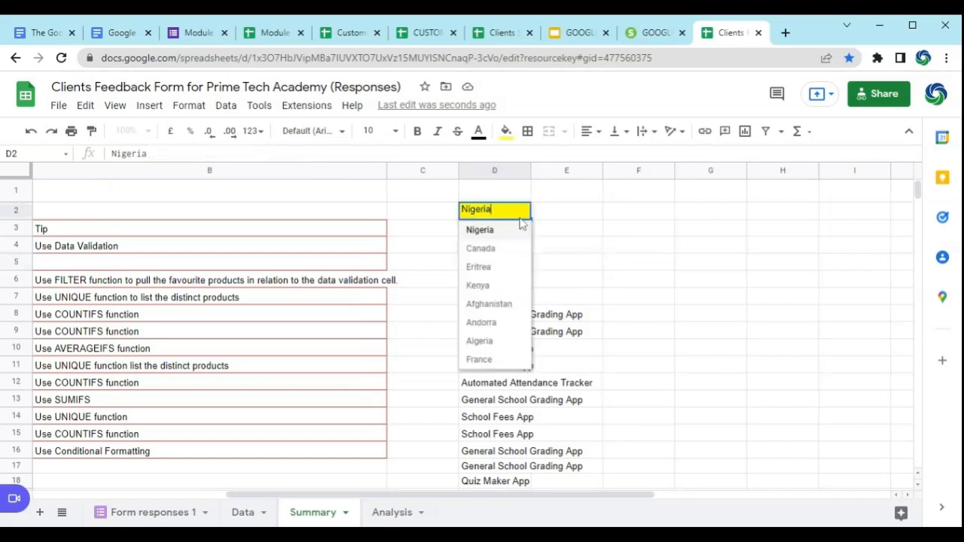
click(491, 250)
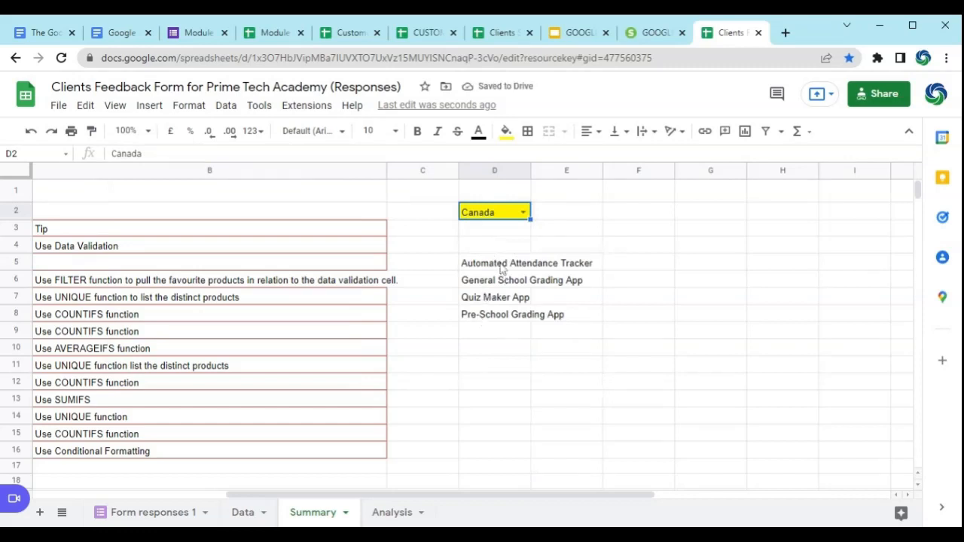
click(523, 213)
click(481, 268)
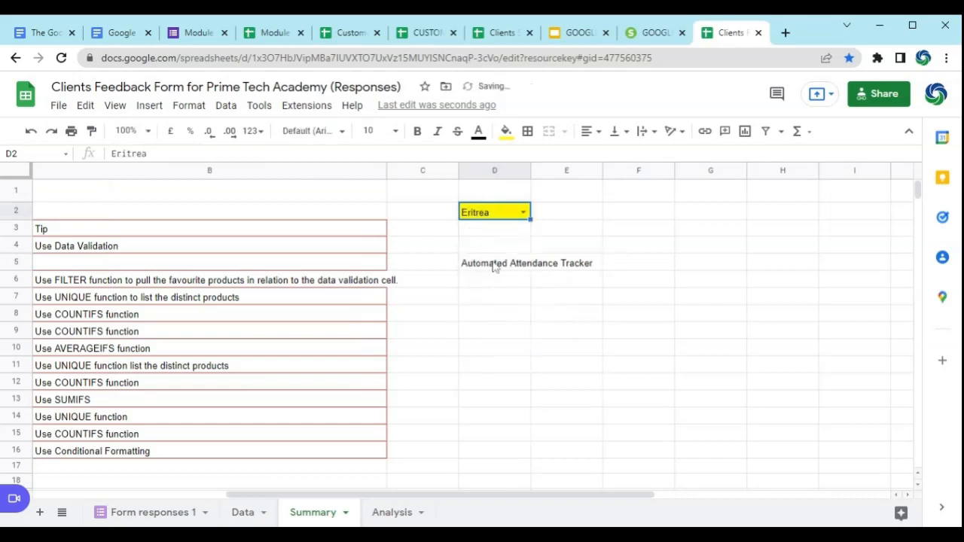
click(524, 215)
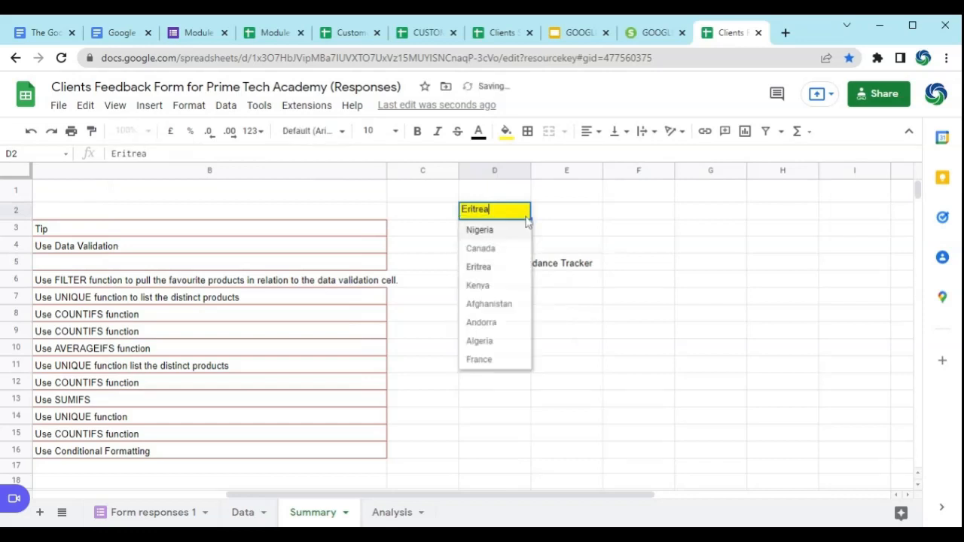
click(488, 341)
click(525, 216)
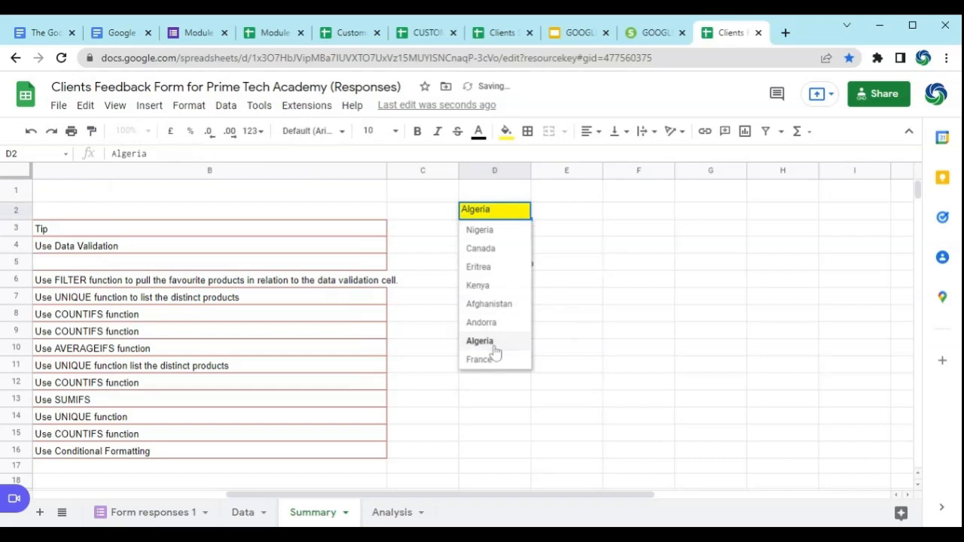
click(488, 358)
click(524, 216)
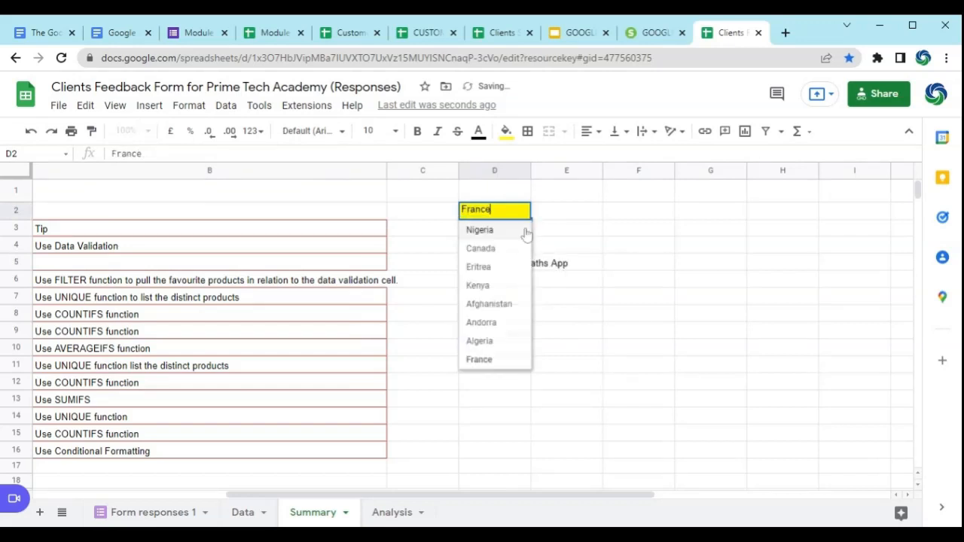
click(516, 231)
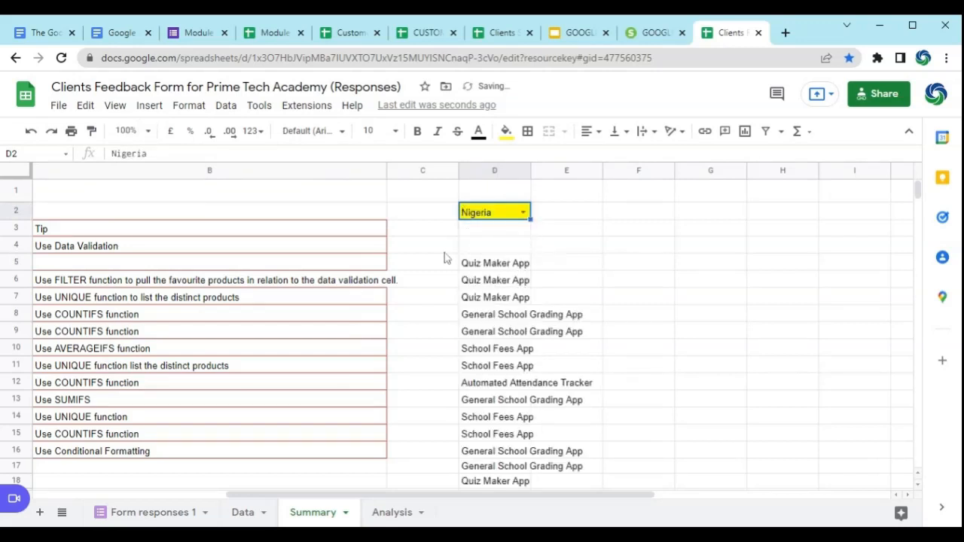
Step: Review tasks 2 to 12 in column A against the reference line in A5 and select the country drop-down cell D2
drag(370, 496, 150, 497)
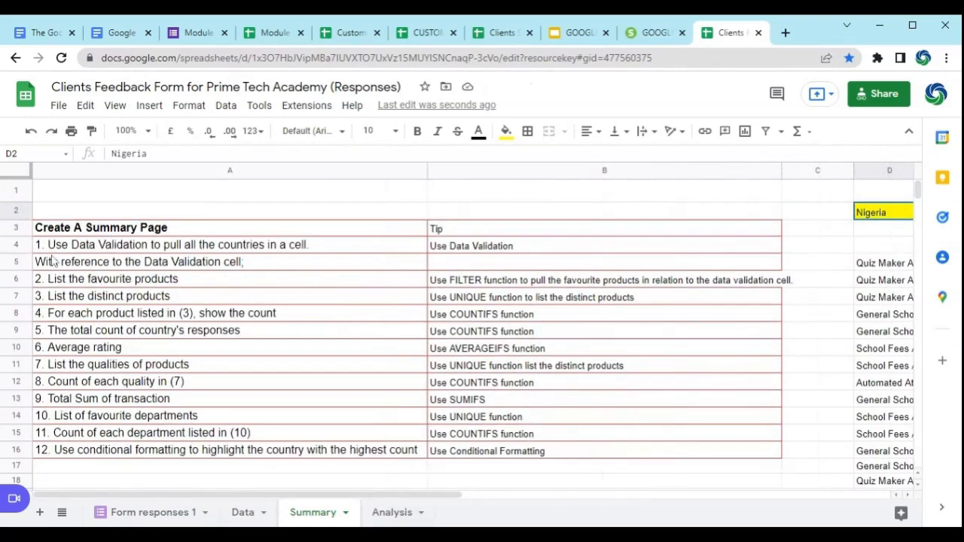
drag(99, 280, 126, 458)
click(150, 268)
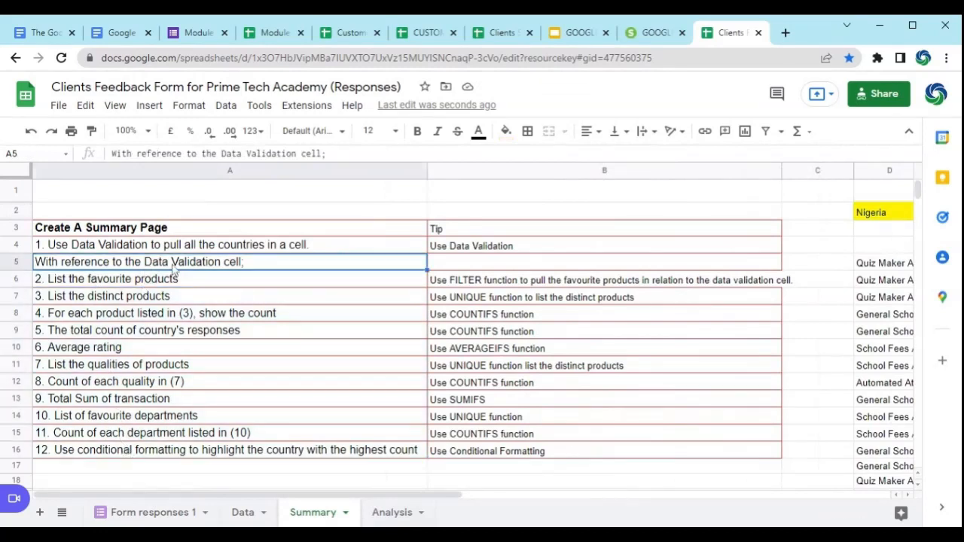
click(881, 214)
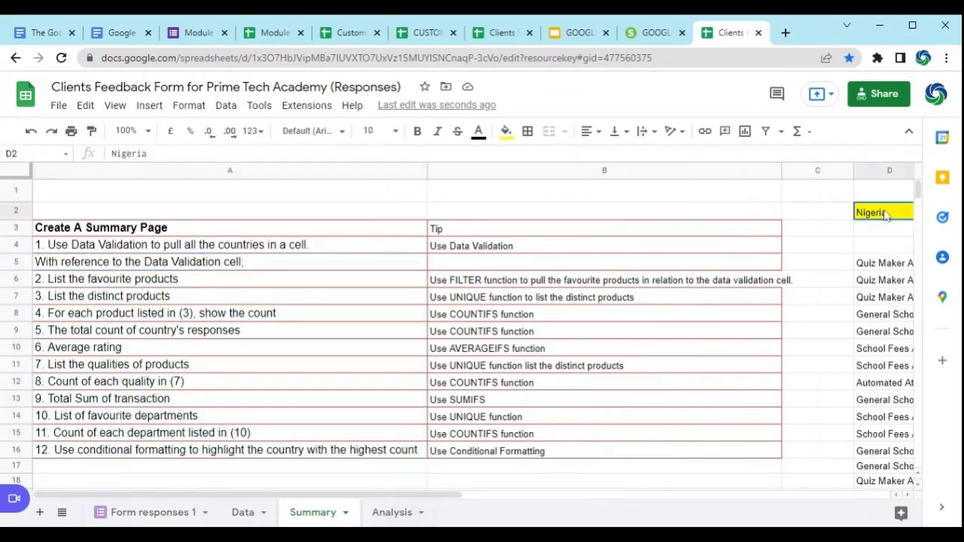
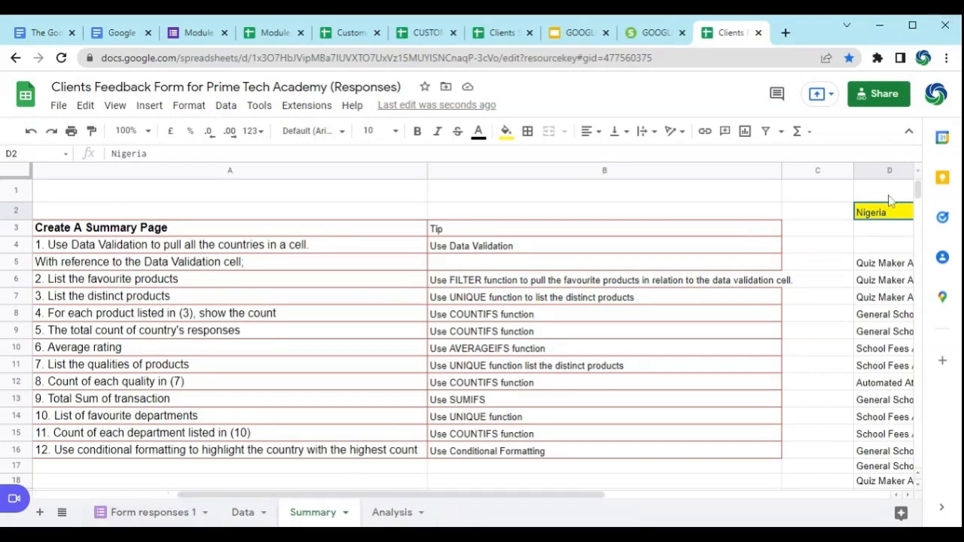
Step: Test the favourite-product list by switching the D2 country to Eritrea and Canada, and return it to Nigeria
click(915, 495)
click(523, 213)
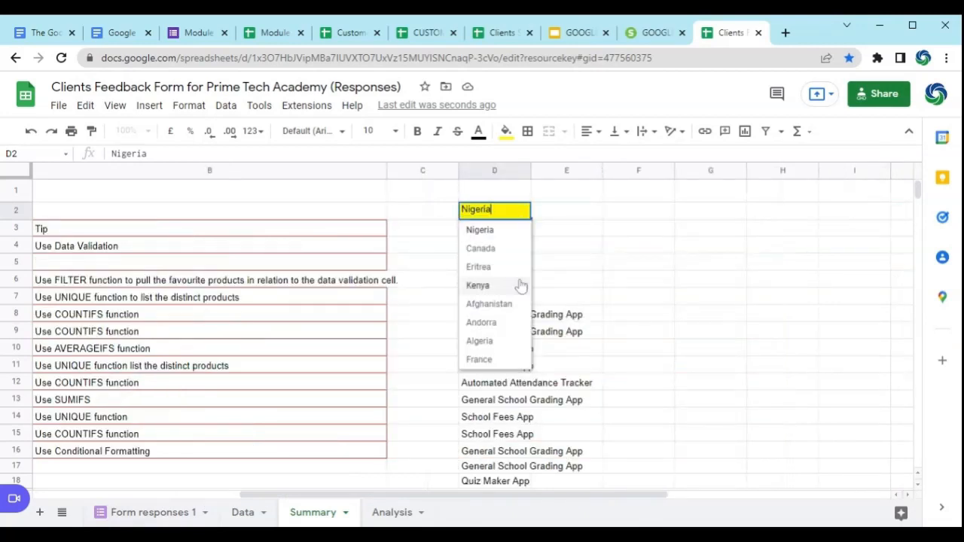
click(495, 270)
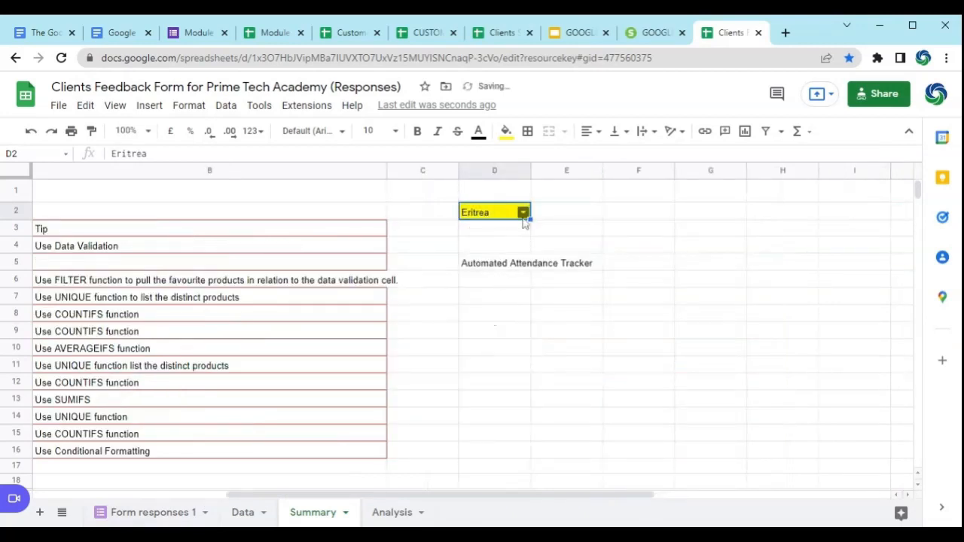
click(523, 213)
click(497, 250)
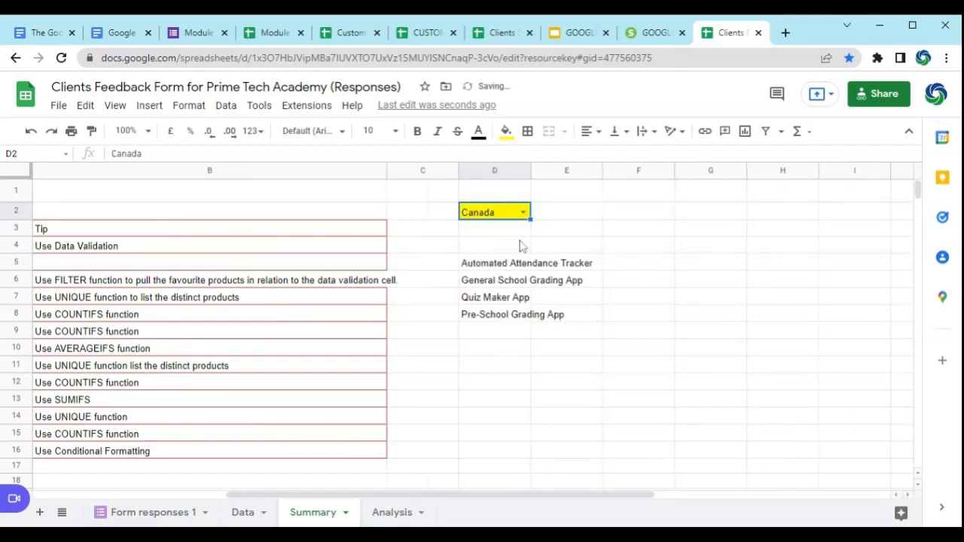
drag(420, 497, 177, 518)
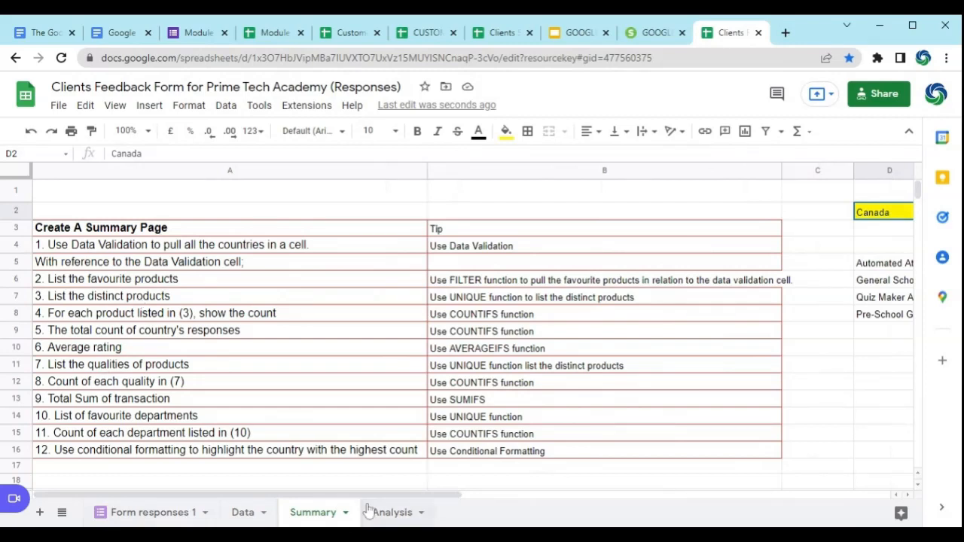
drag(379, 509, 577, 490)
click(524, 220)
click(511, 231)
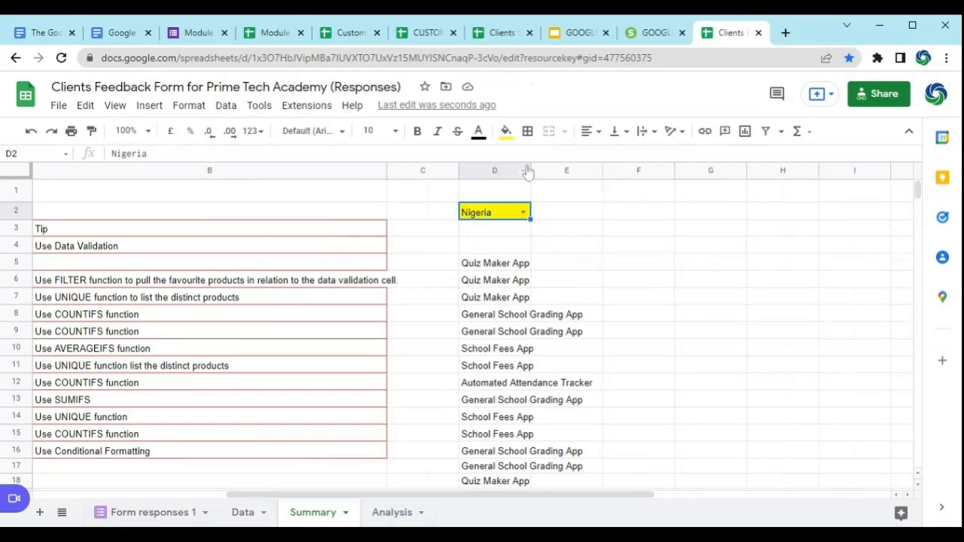
Step: Enter =UNIQUE(D5:D) in E5 to list the distinct products from the filtered list
click(582, 269)
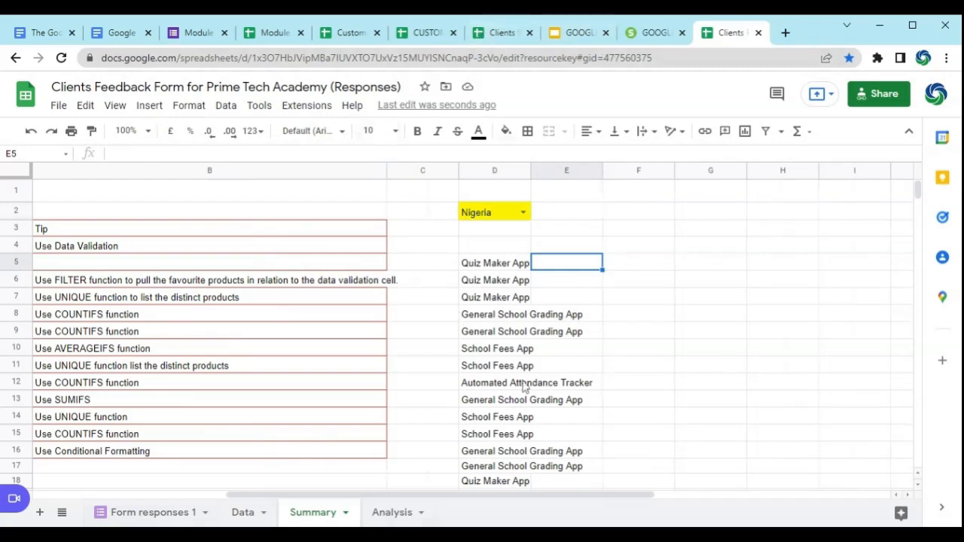
text(=)
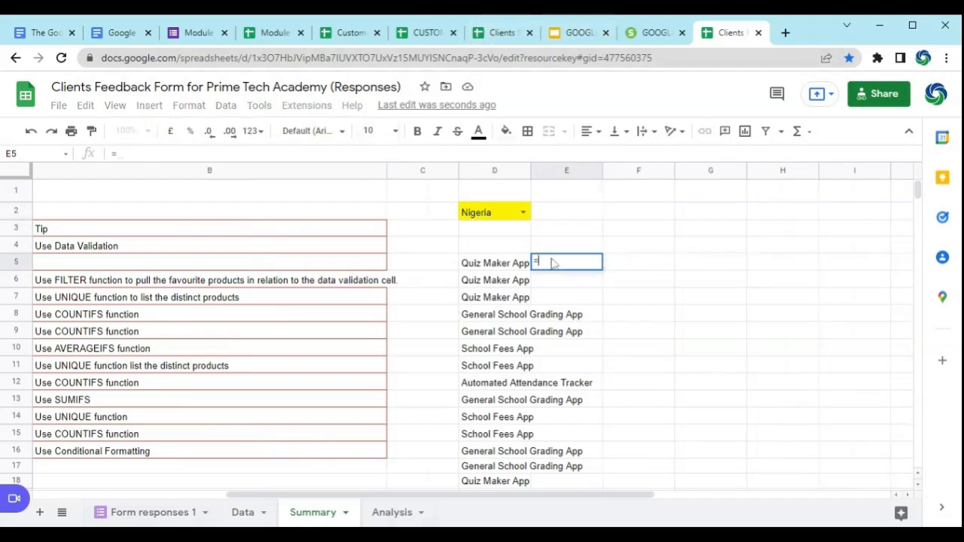
text(UNIQ)
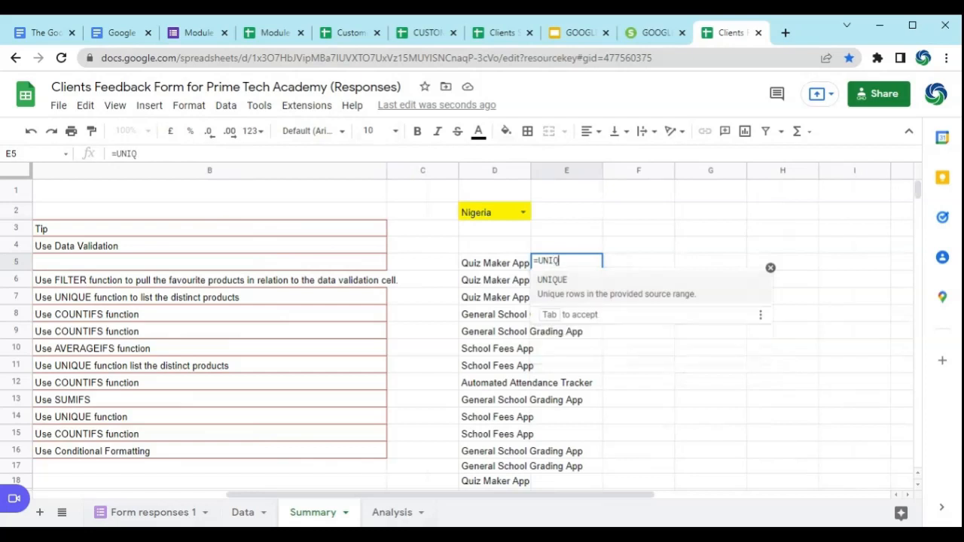
click(563, 281)
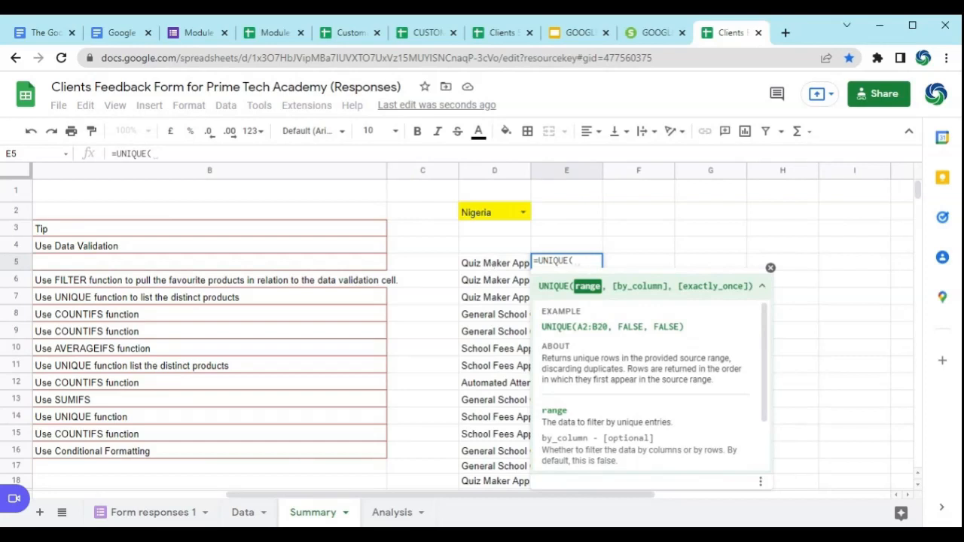
click(487, 265)
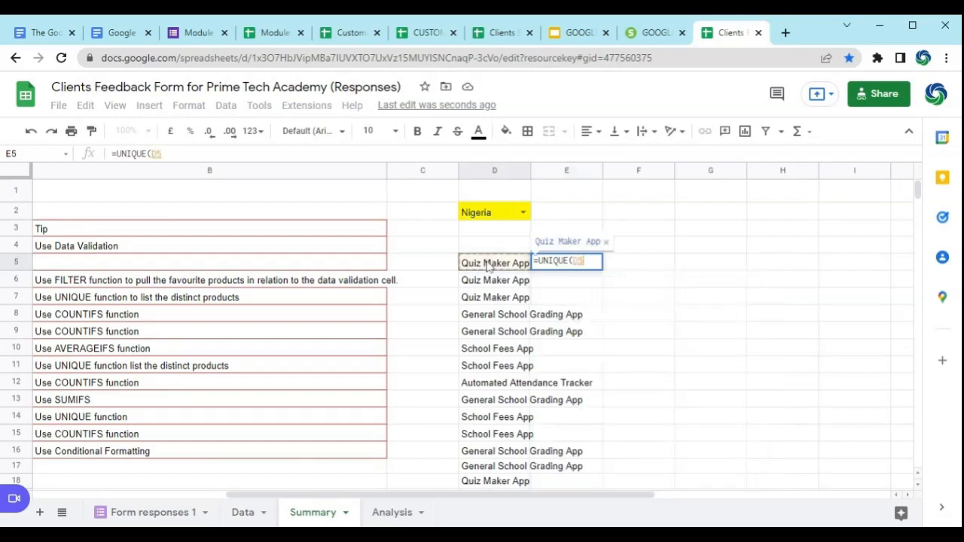
key(ctrl+shift+Down)
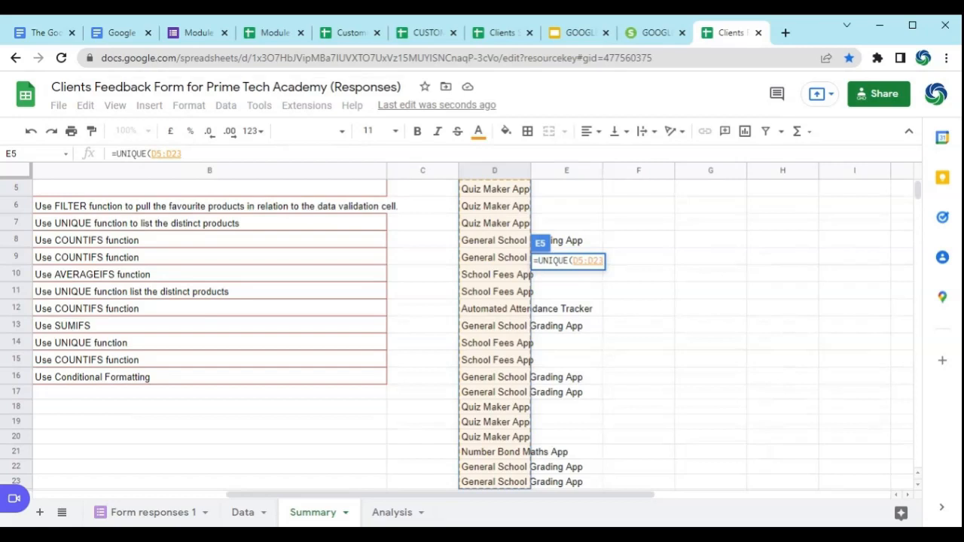
click(183, 154)
key(BackSpace)
key(BackSpace)
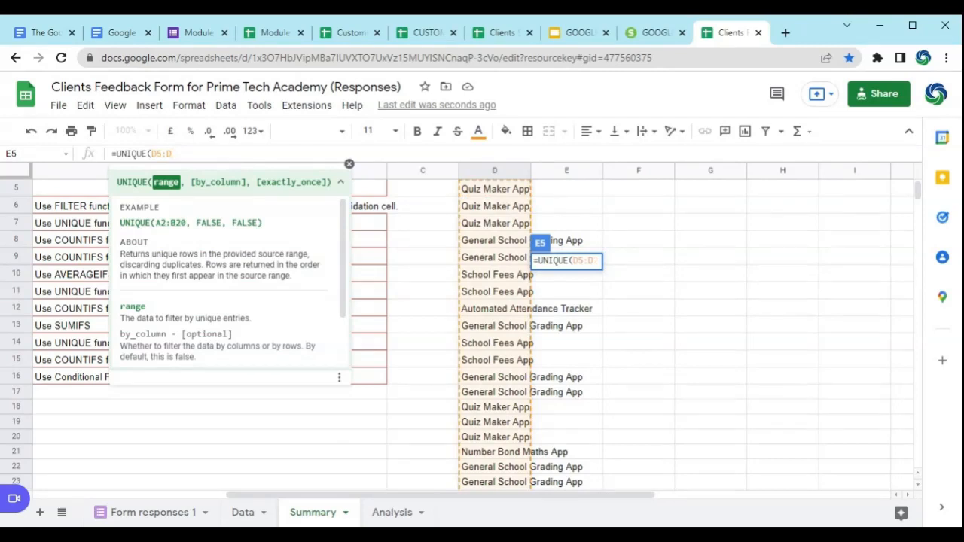
text())
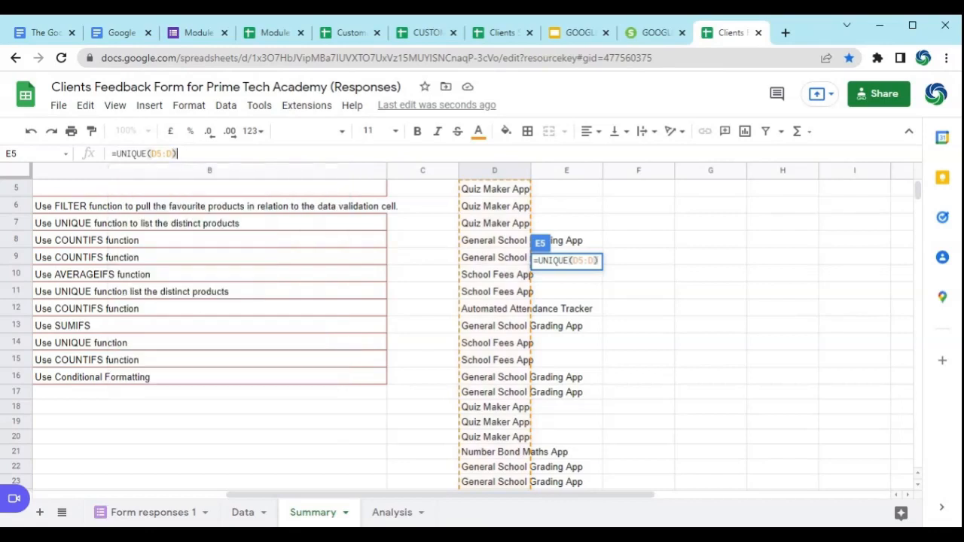
key(Return)
Step: Test the distinct-product list by switching the D2 country to Canada and Kenya, and return it to Nigeria
scroll(635, 217, up, 1)
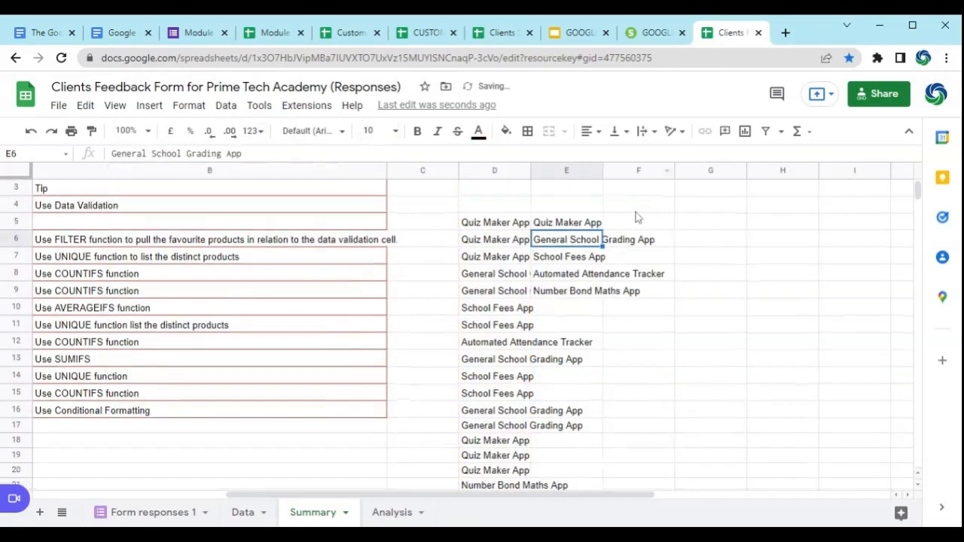
scroll(635, 217, up, 1)
click(524, 211)
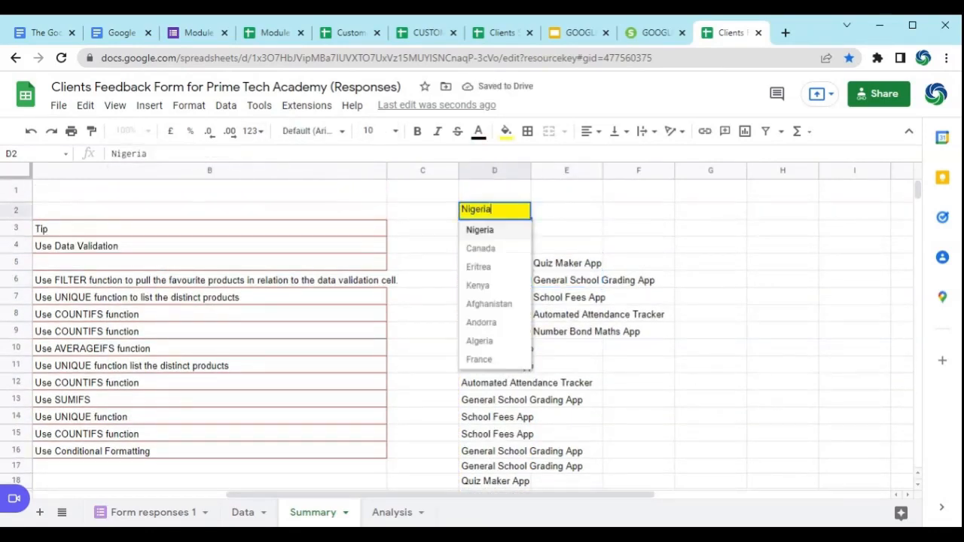
click(481, 248)
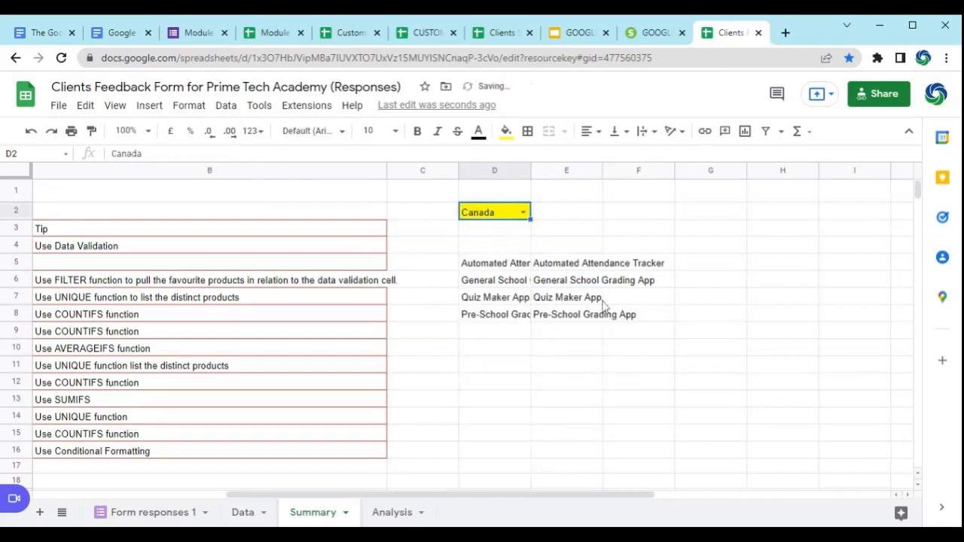
click(522, 212)
click(493, 268)
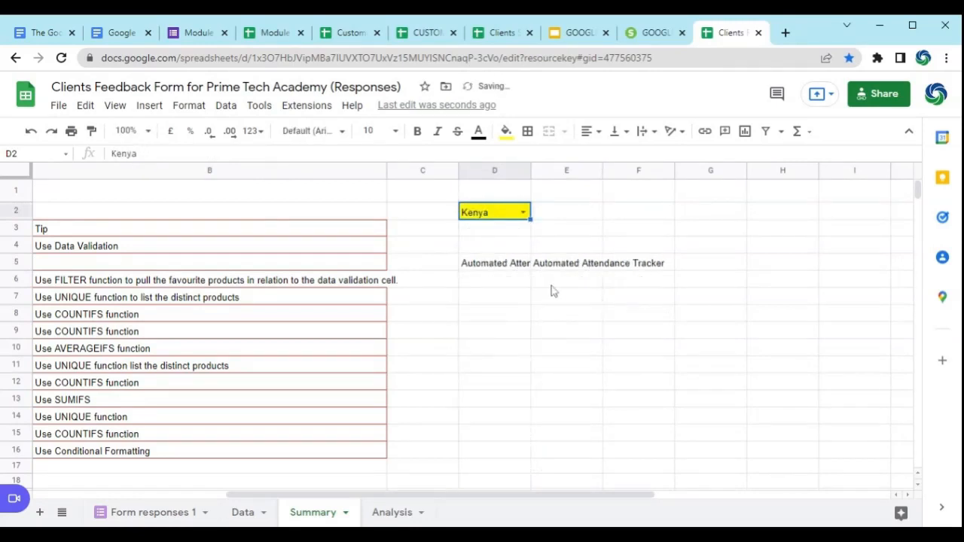
click(522, 212)
click(507, 230)
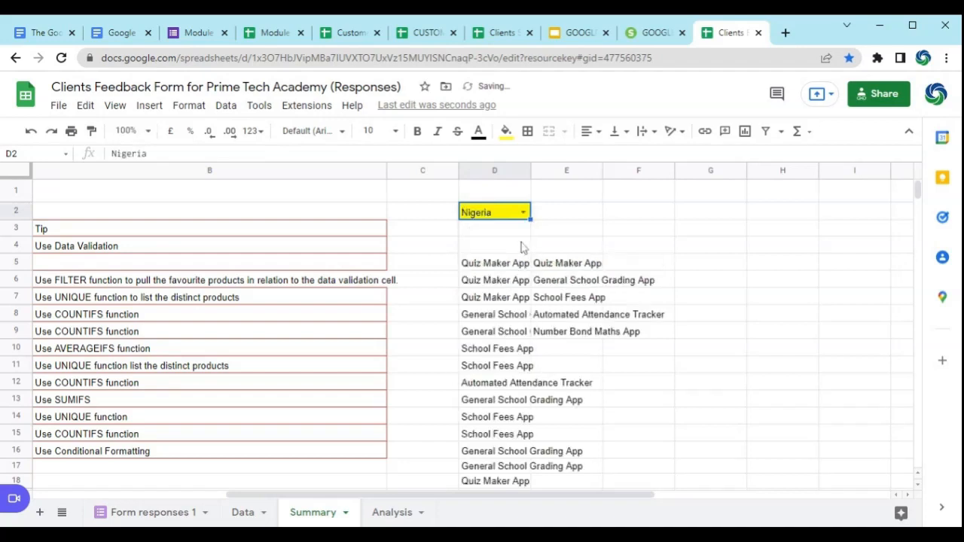
Step: Widen column D so the full product names fit beside the distinct list
drag(531, 174, 682, 202)
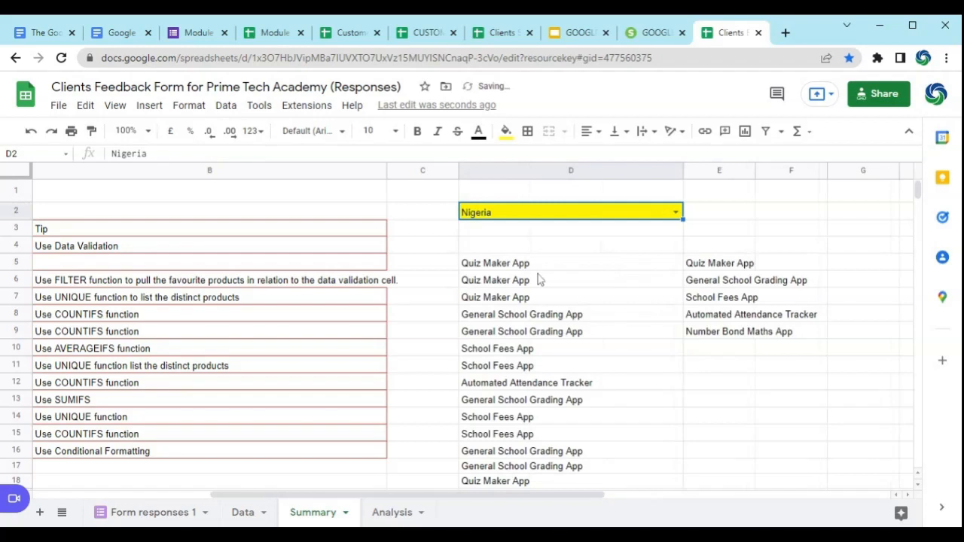
scroll(538, 279, down, 5)
scroll(538, 279, up, 5)
Step: Add the bold headings Products in D4 and Unique Products in E4 above the two lists
click(596, 246)
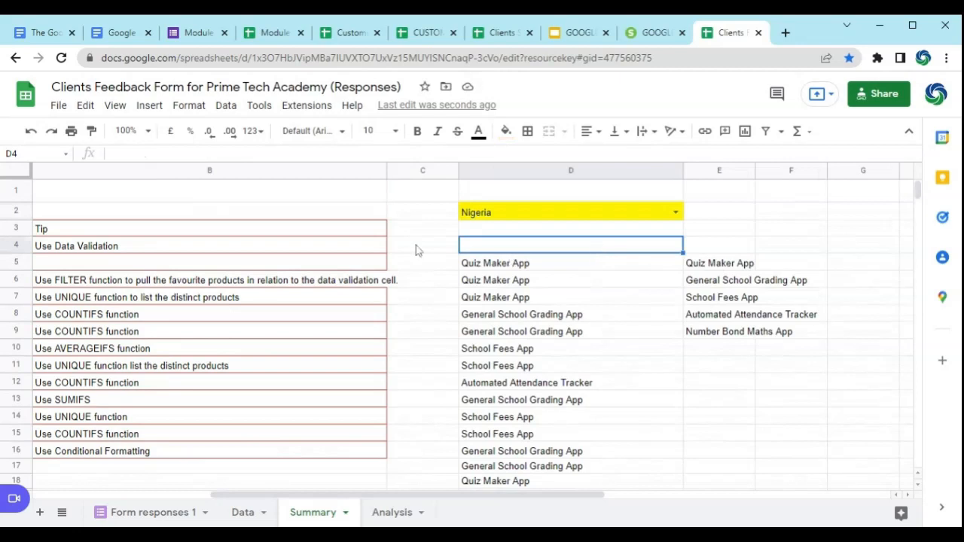
text(P)
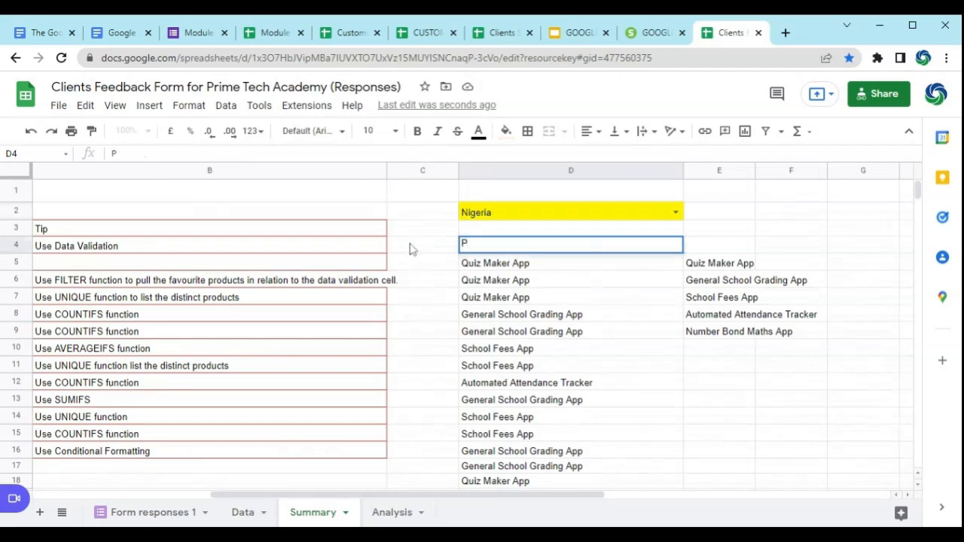
text(roducts)
key(Tab)
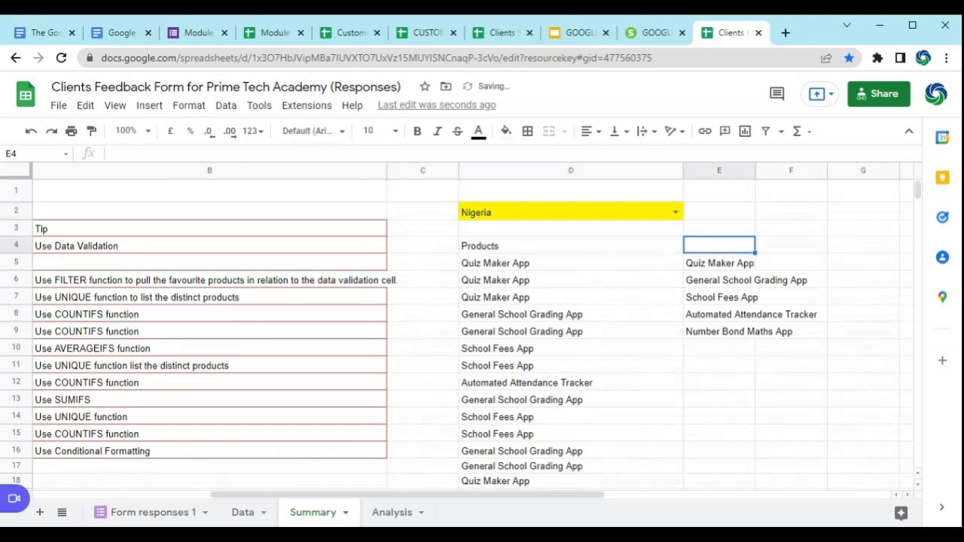
text(Uni)
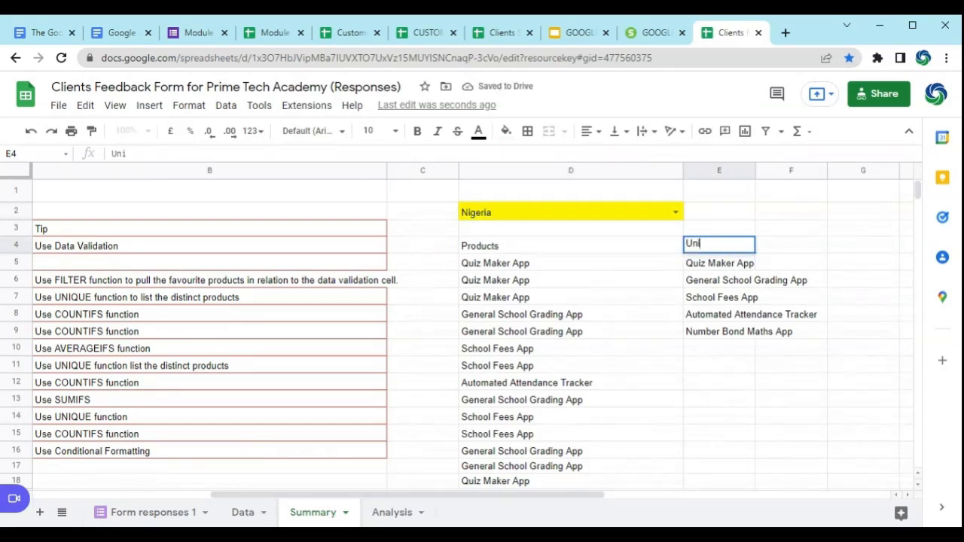
text(que Products)
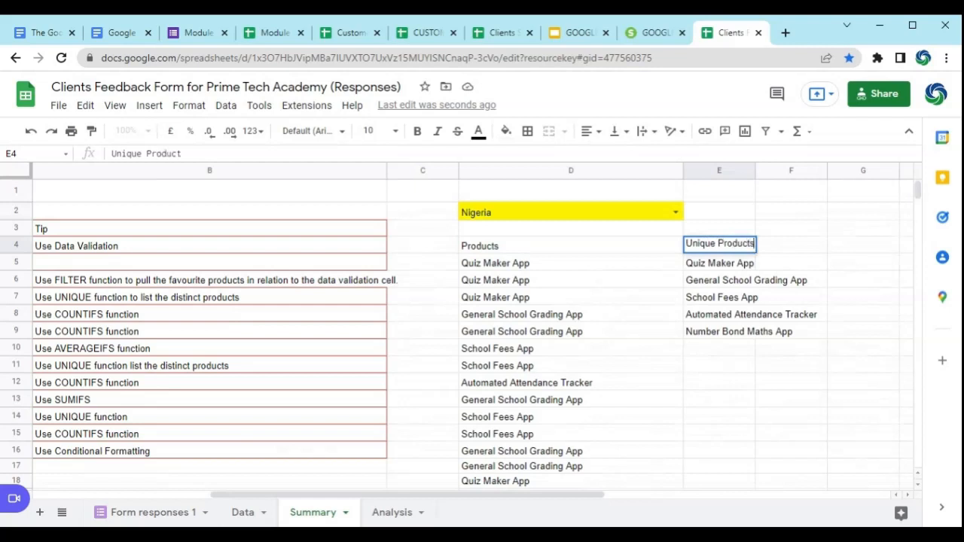
key(Return)
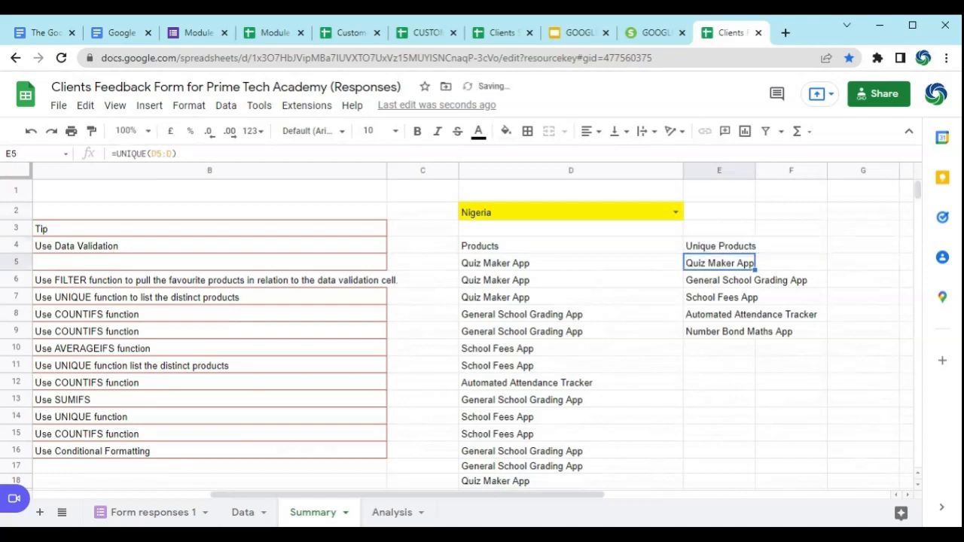
drag(510, 251, 746, 263)
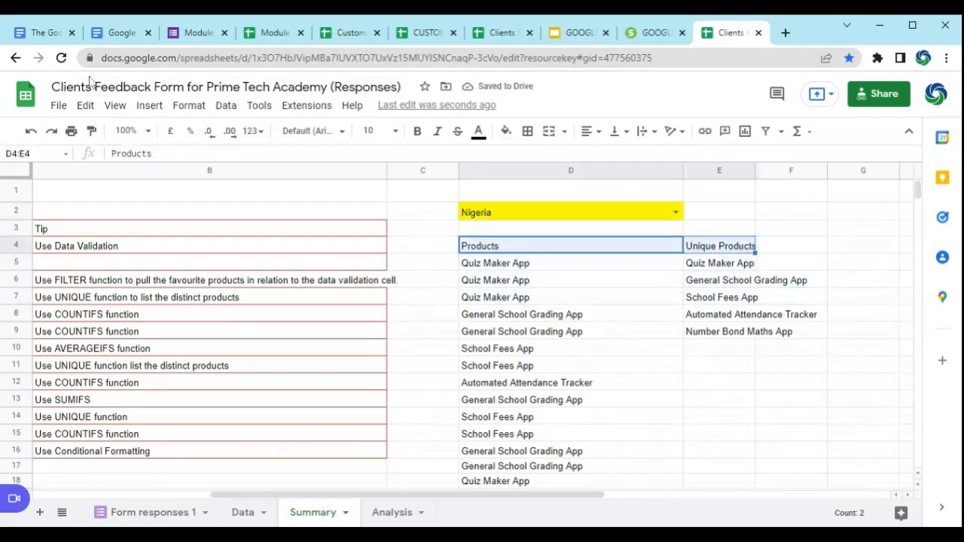
click(417, 131)
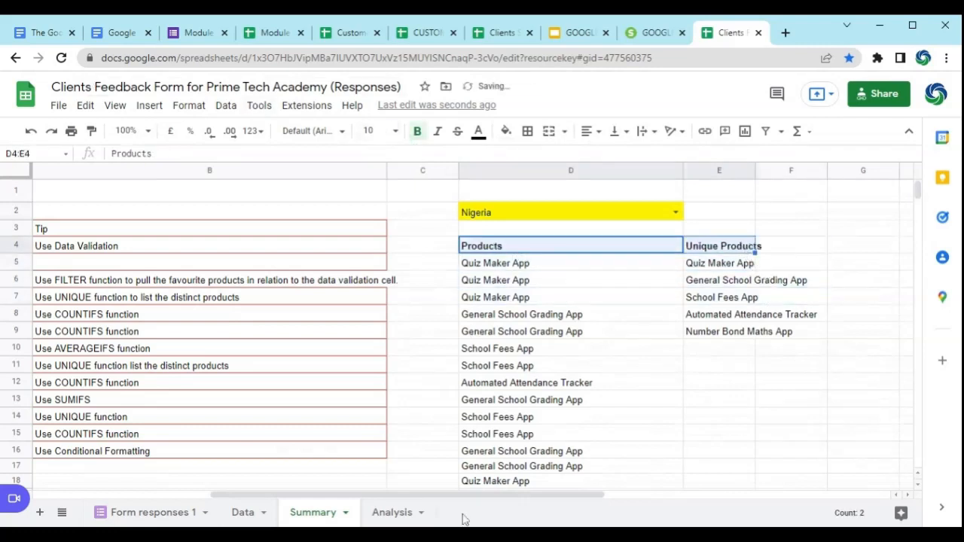
Step: Check tasks 3 and 4 in column A and widen column E to fit the distinct product names
drag(404, 496, 276, 495)
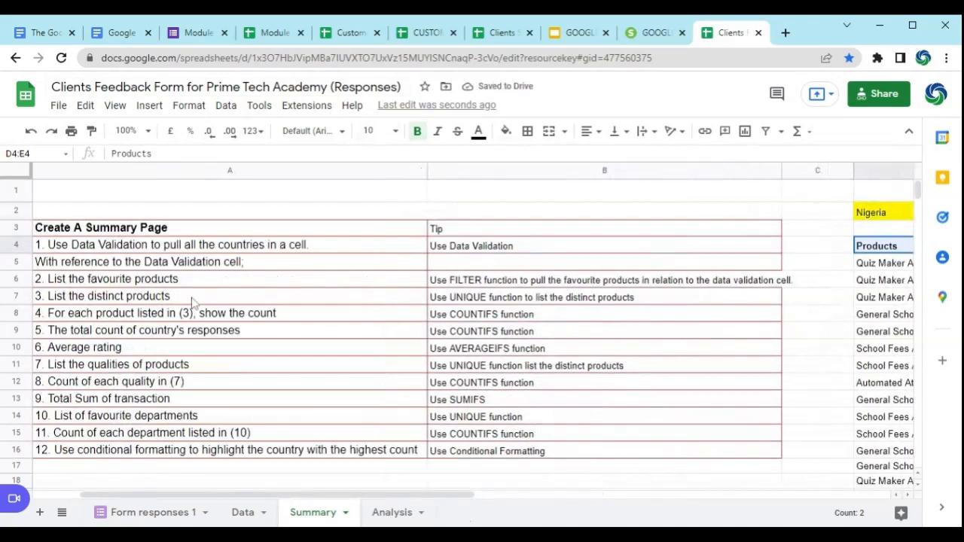
click(172, 297)
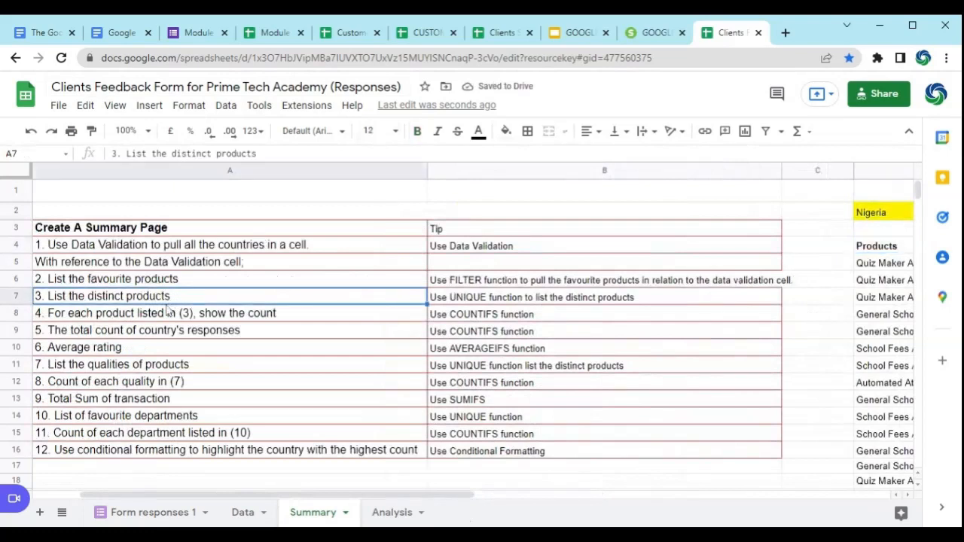
click(174, 320)
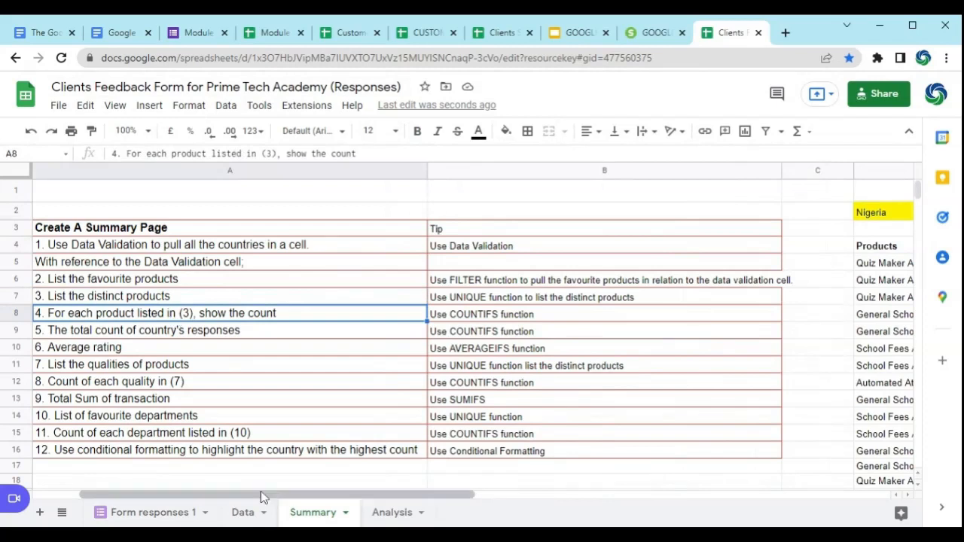
drag(258, 499, 563, 500)
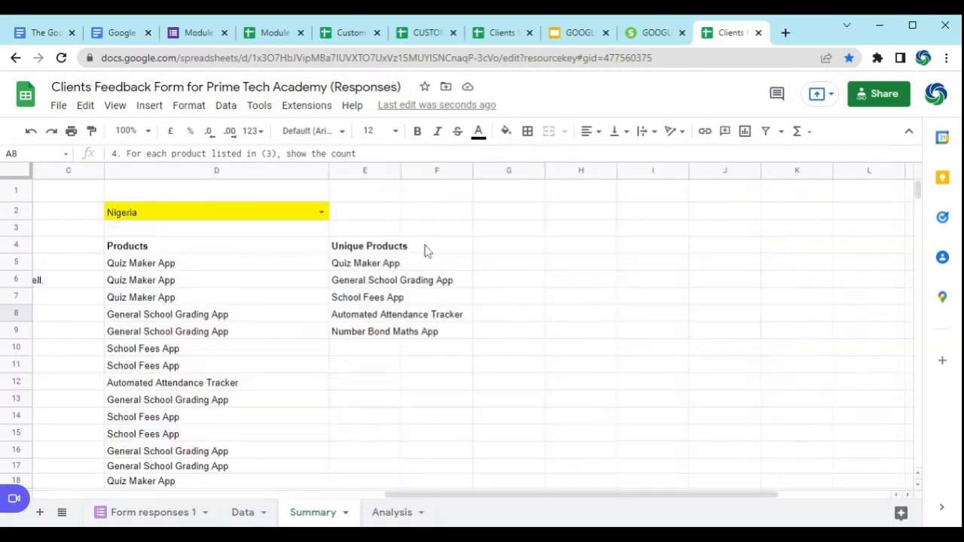
drag(400, 172, 475, 200)
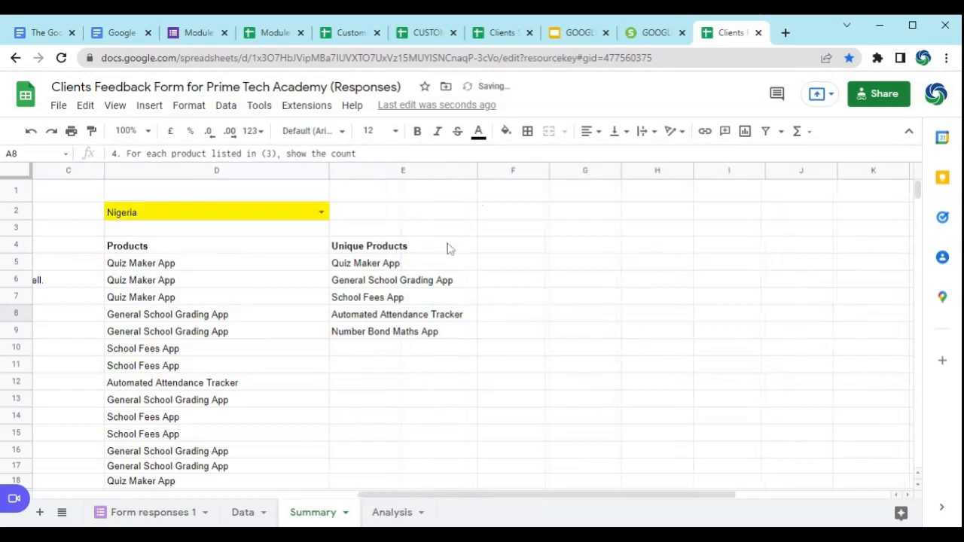
Step: Add a bold Count heading in F4 beside Unique Products
click(497, 250)
text(Count)
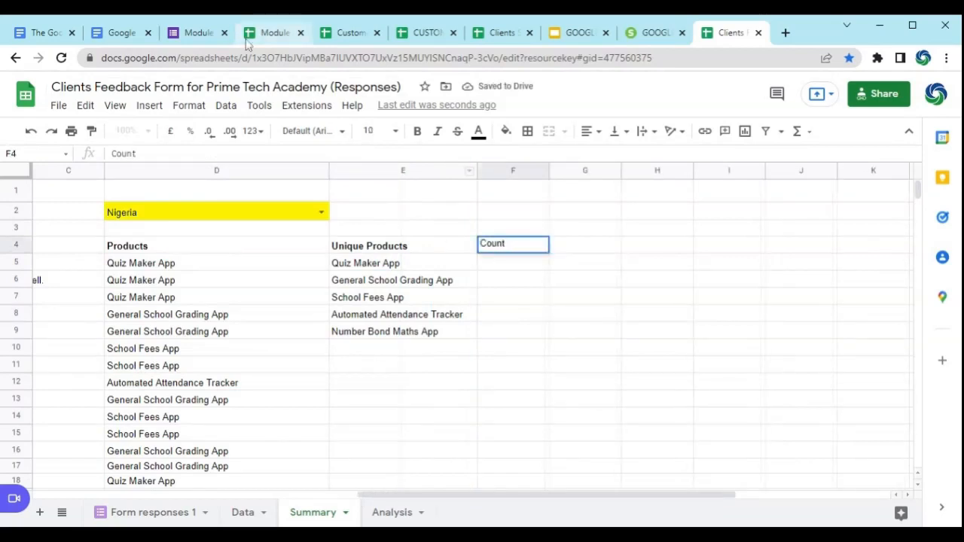
drag(512, 279, 508, 295)
click(510, 248)
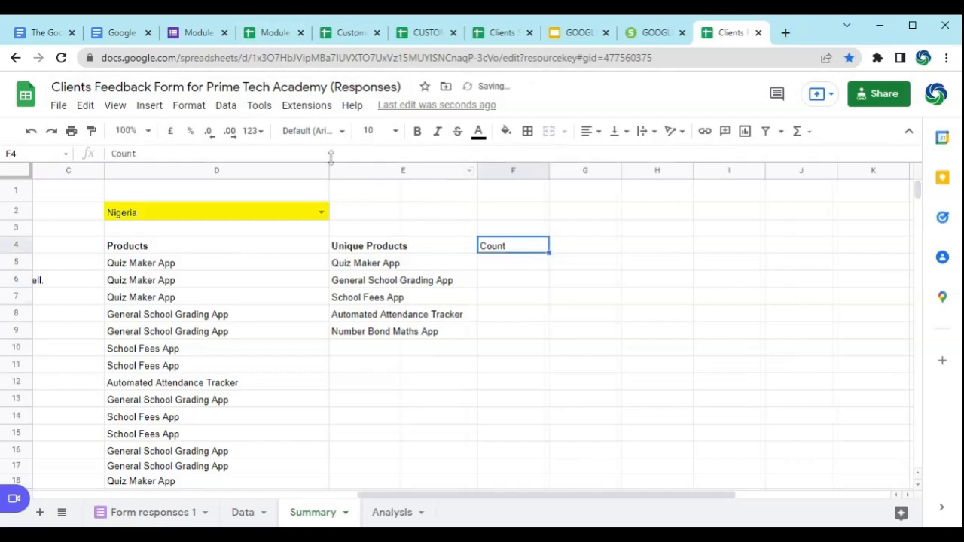
click(417, 131)
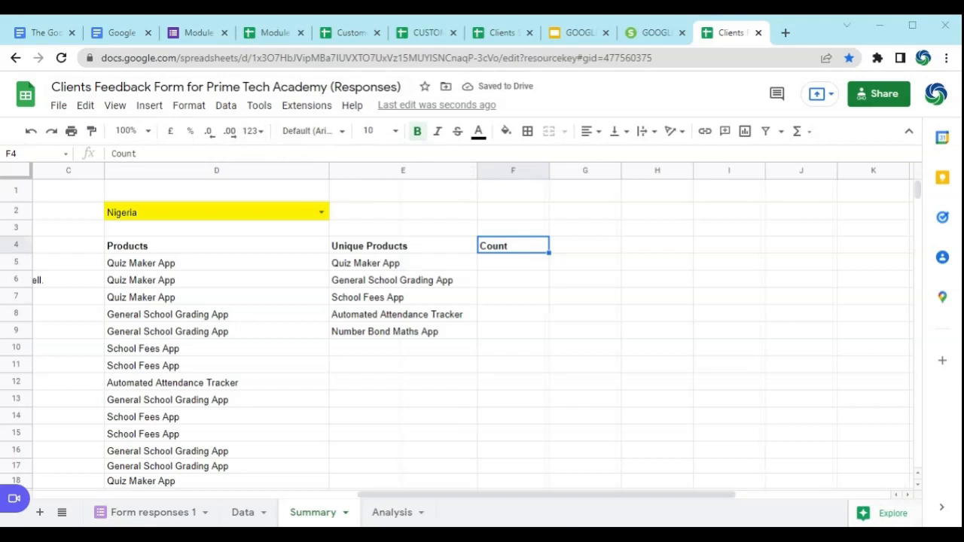
Step: Begin a COUNTIFS formula in F5 under the Count heading
click(512, 263)
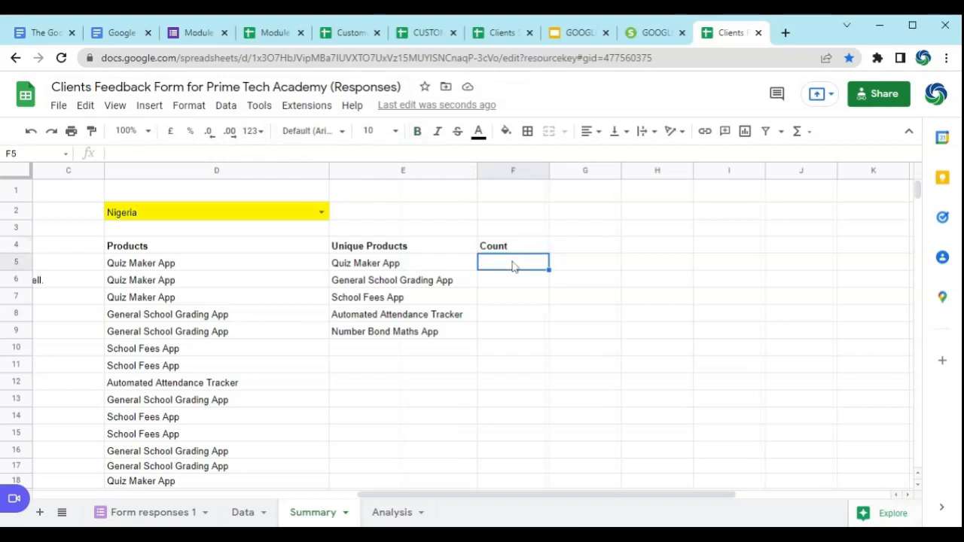
text(=)
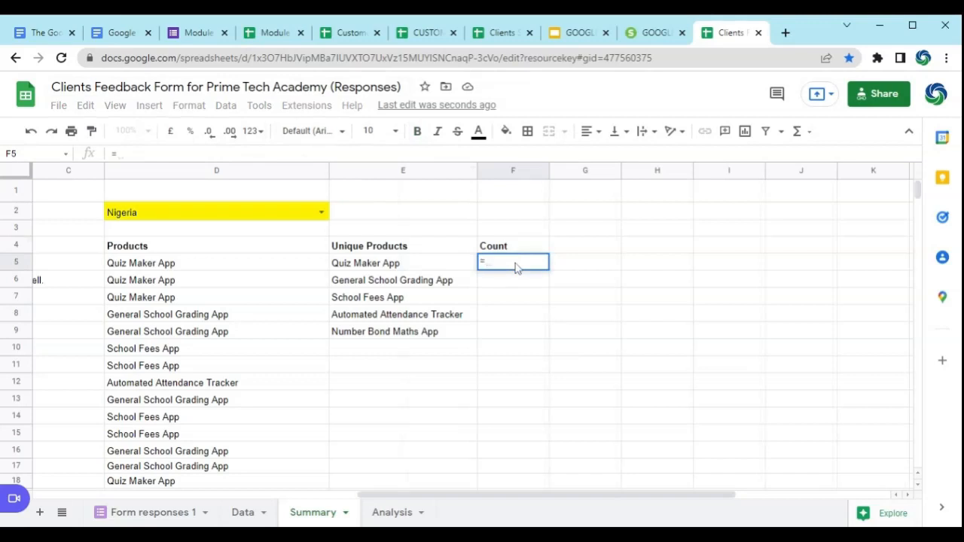
text(COUNT)
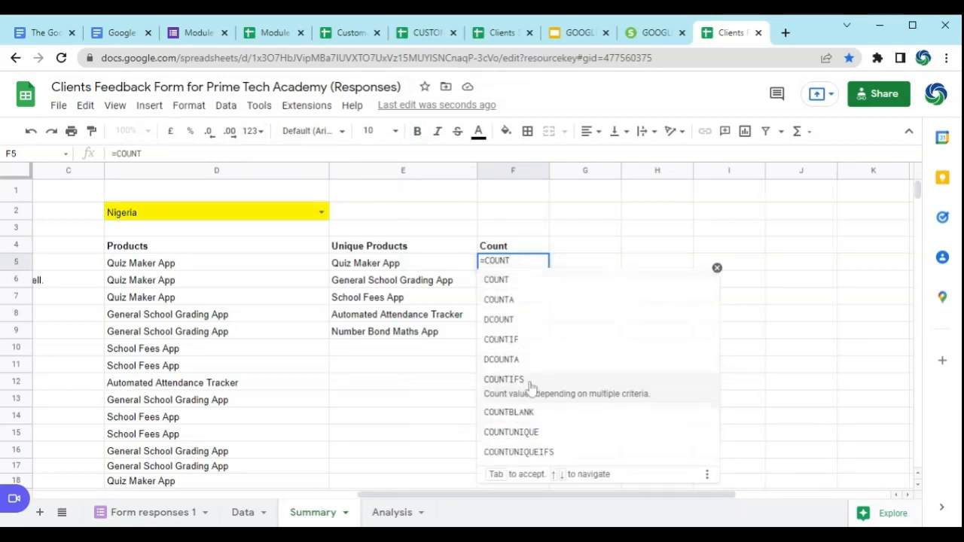
click(530, 384)
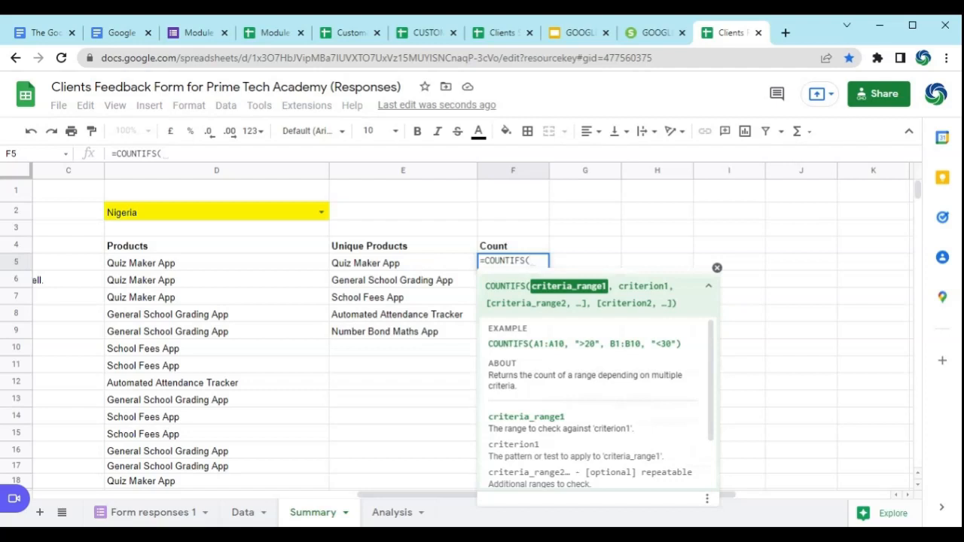
click(420, 266)
drag(421, 266, 416, 282)
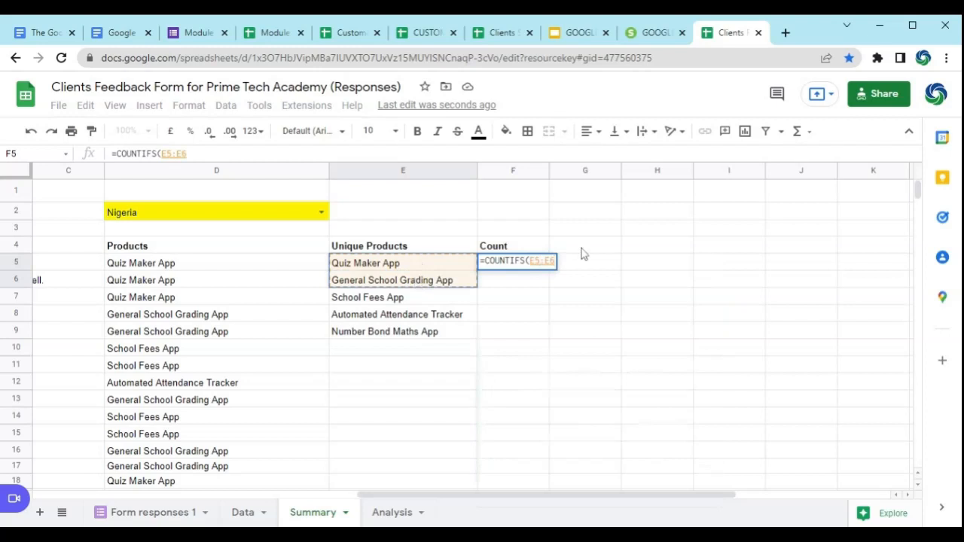
click(200, 154)
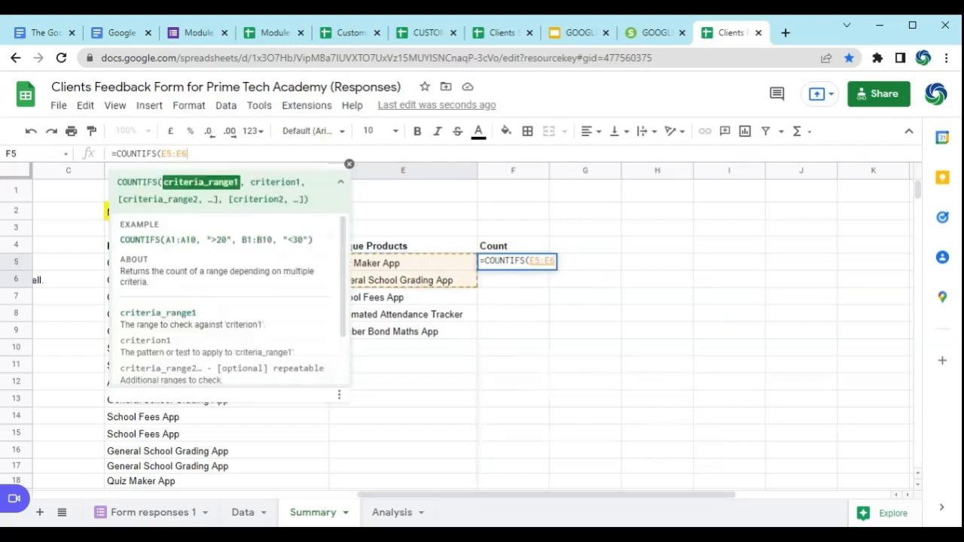
key(BackSpace)
key(BackSpace)
key(BackSpace)
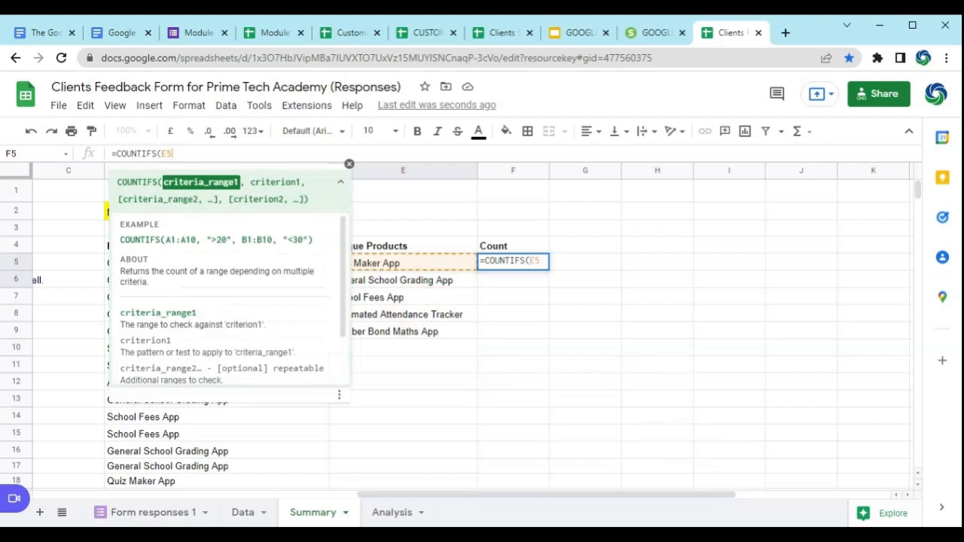
key(BackSpace)
key(BackSpace)
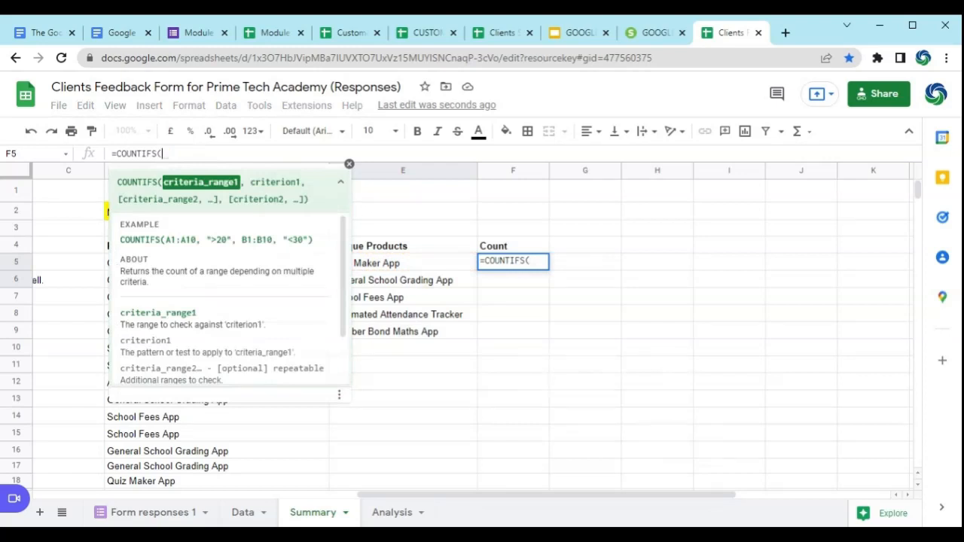
Step: Complete the F5 formula as =COUNTIFS(D5:D,E5) and fill it down to F9 beside the distinct products
click(531, 261)
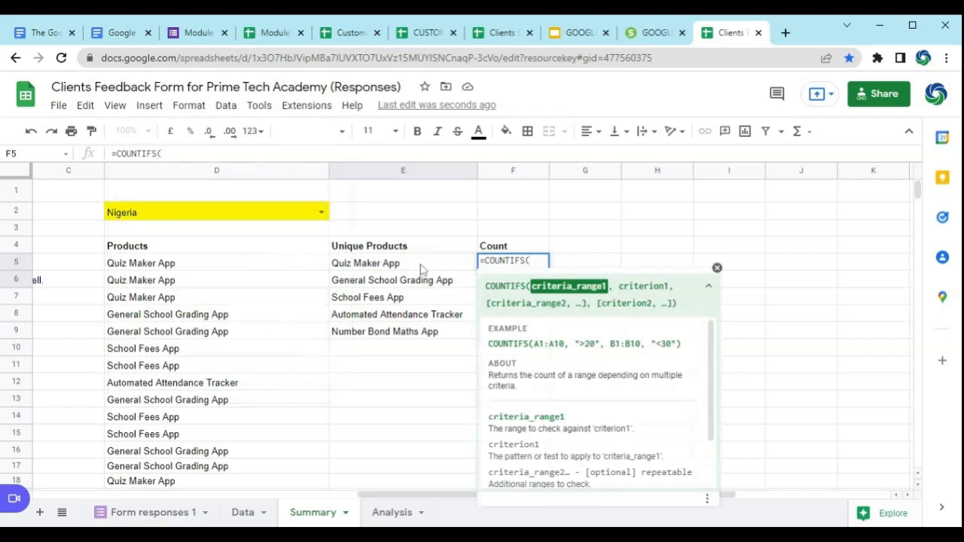
click(155, 265)
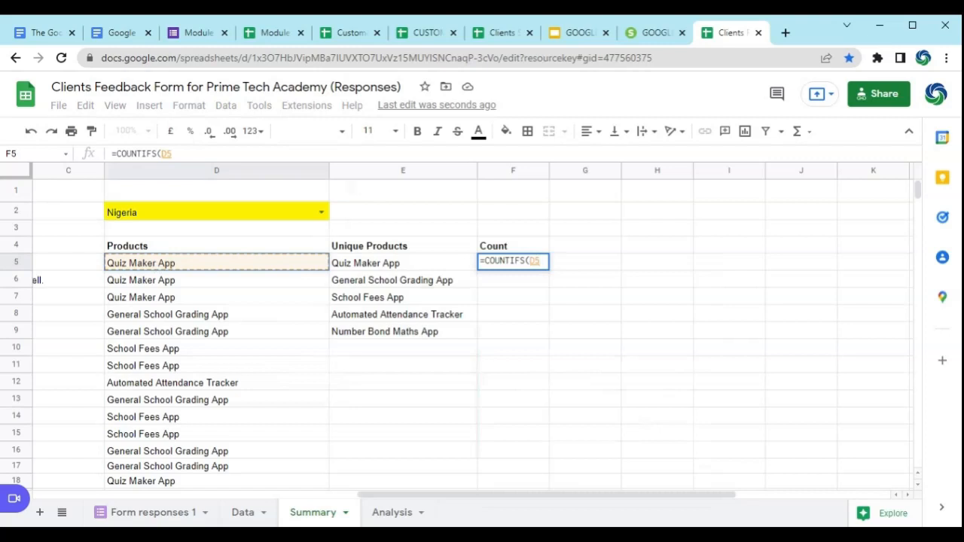
text(:)
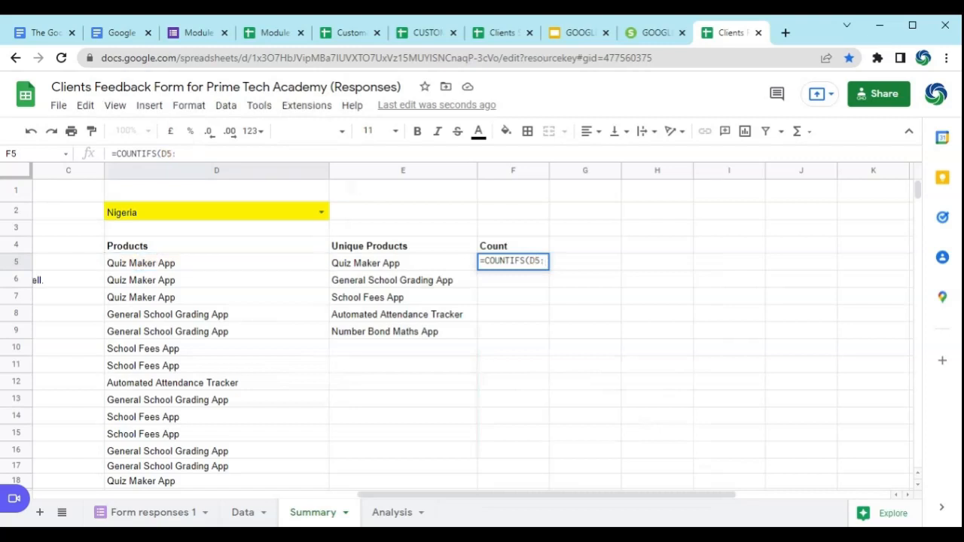
text(d)
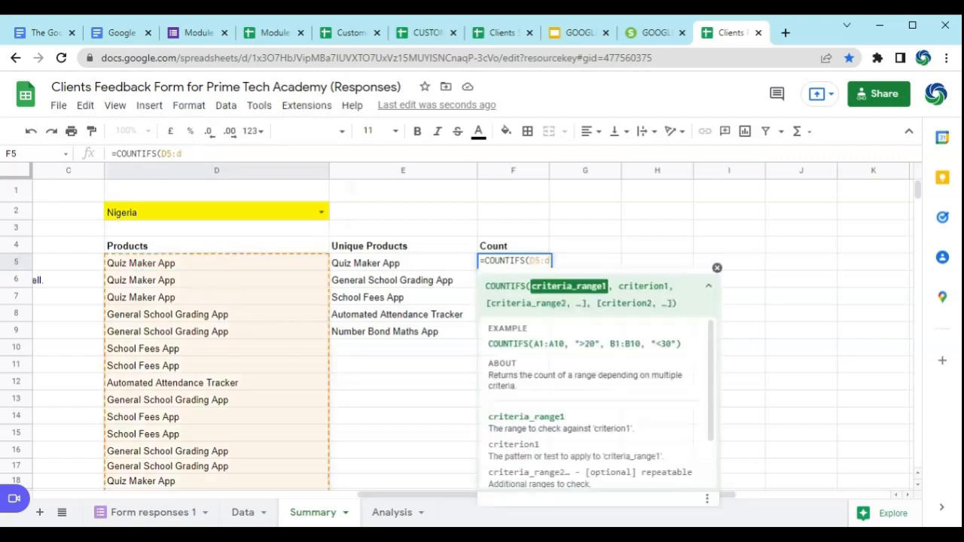
key(BackSpace)
text(D,)
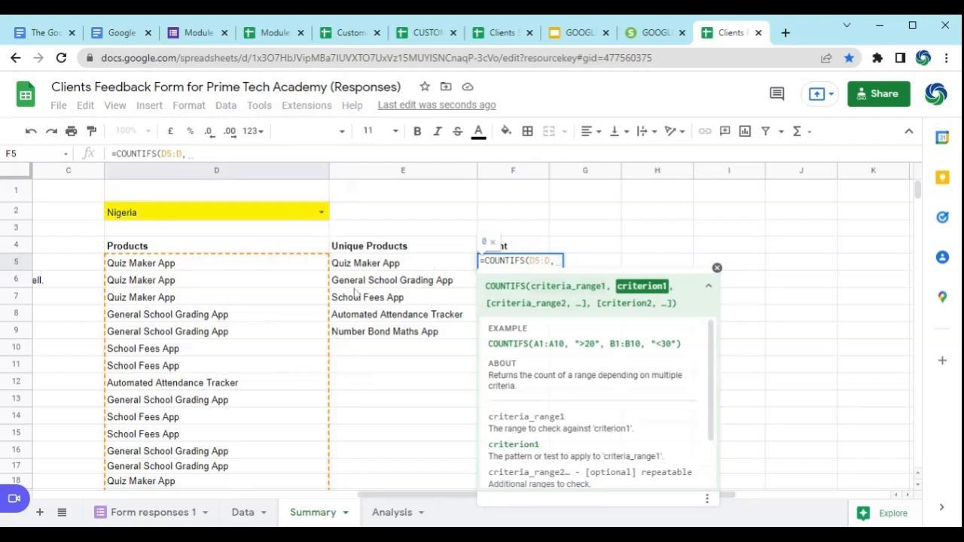
click(405, 267)
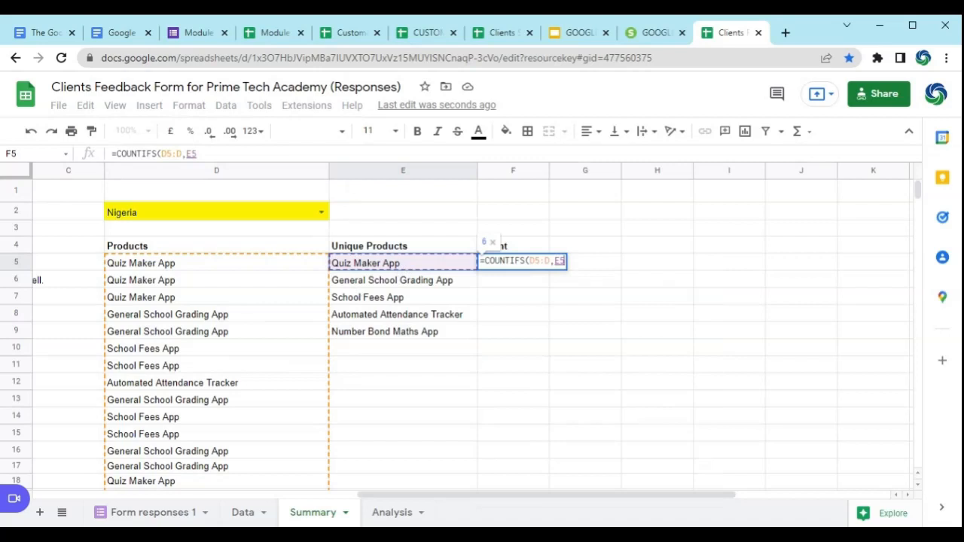
text())
key(Return)
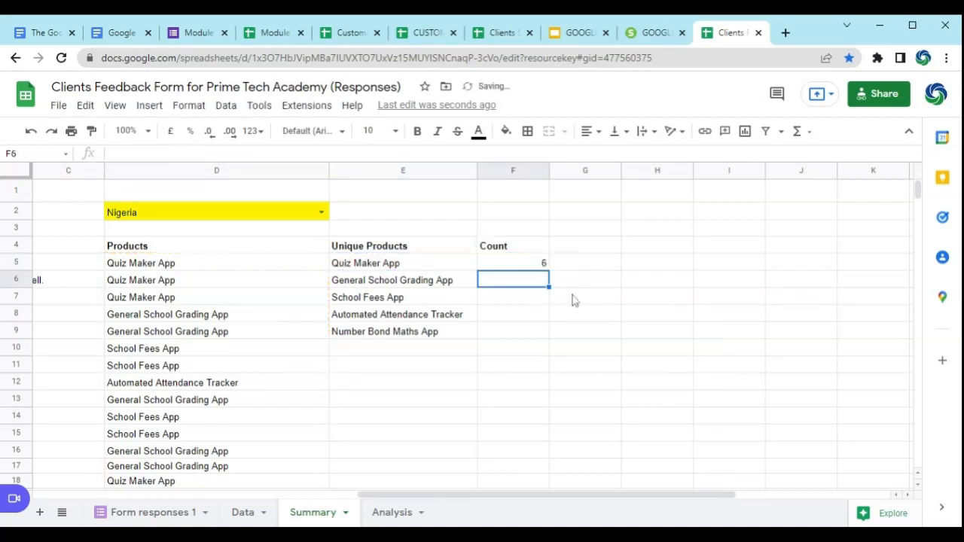
click(535, 267)
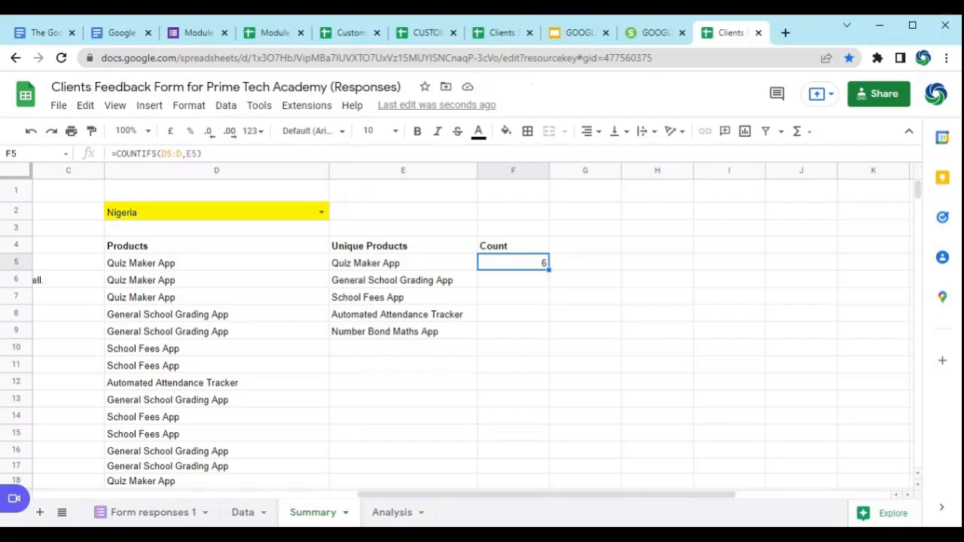
drag(549, 269, 548, 336)
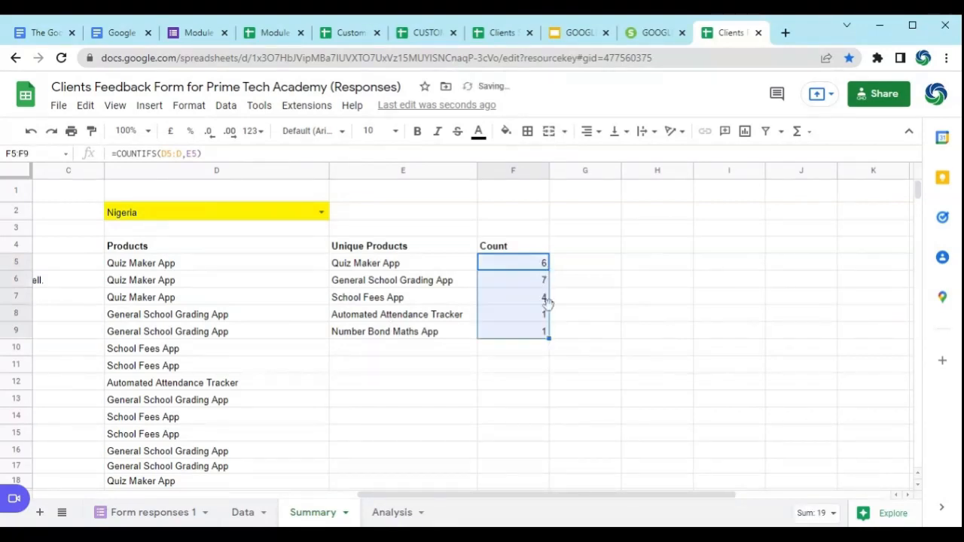
Step: Compare the range references in the Count formulas from F5 to F9 with the Products list in column D
click(532, 265)
click(523, 281)
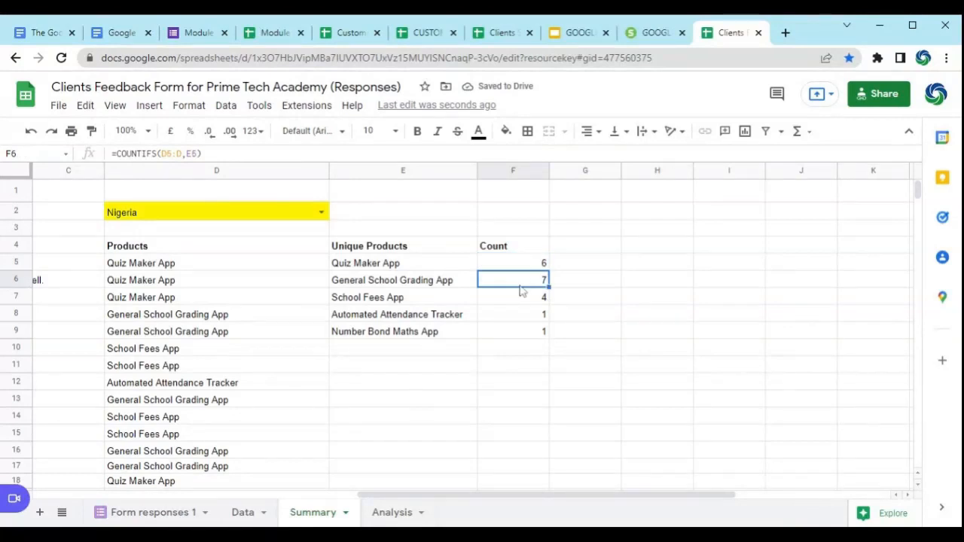
click(518, 297)
click(520, 265)
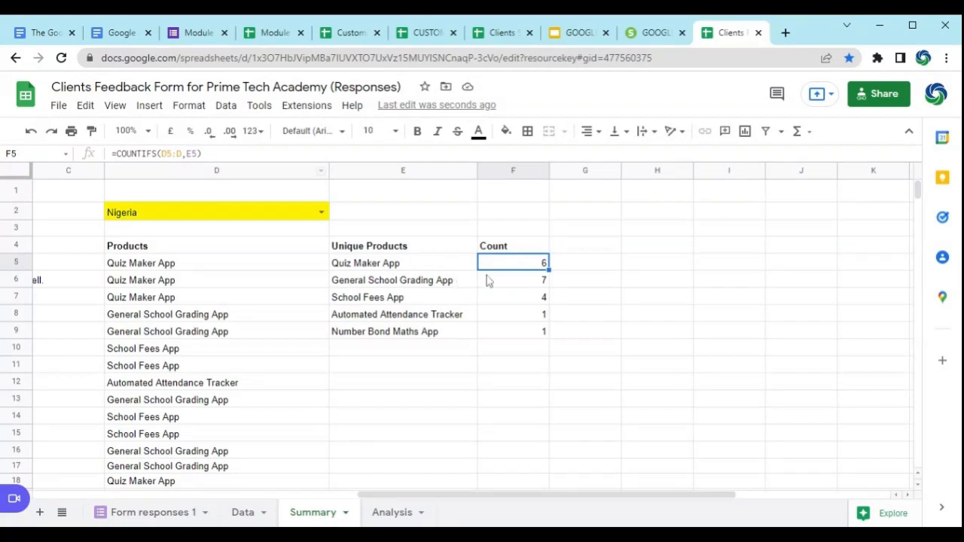
click(543, 281)
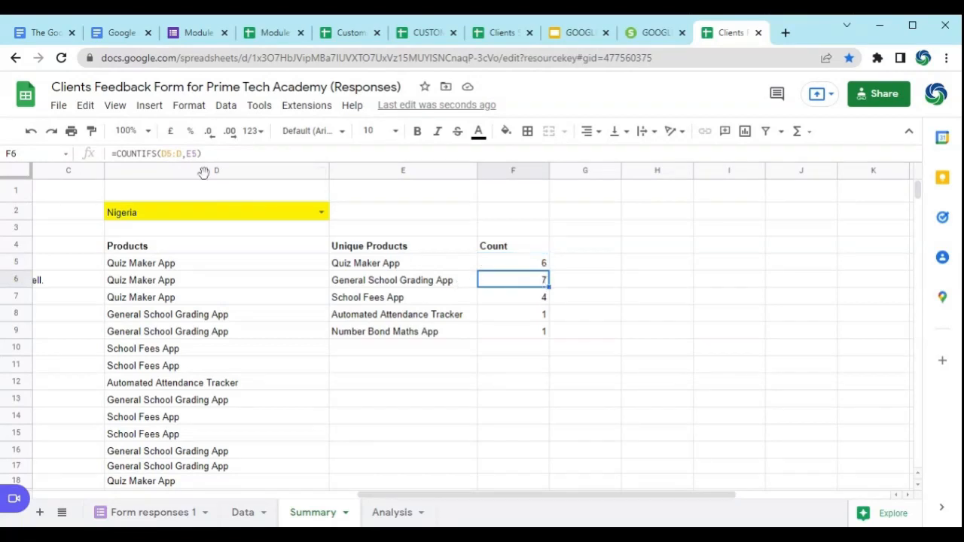
click(178, 265)
click(479, 282)
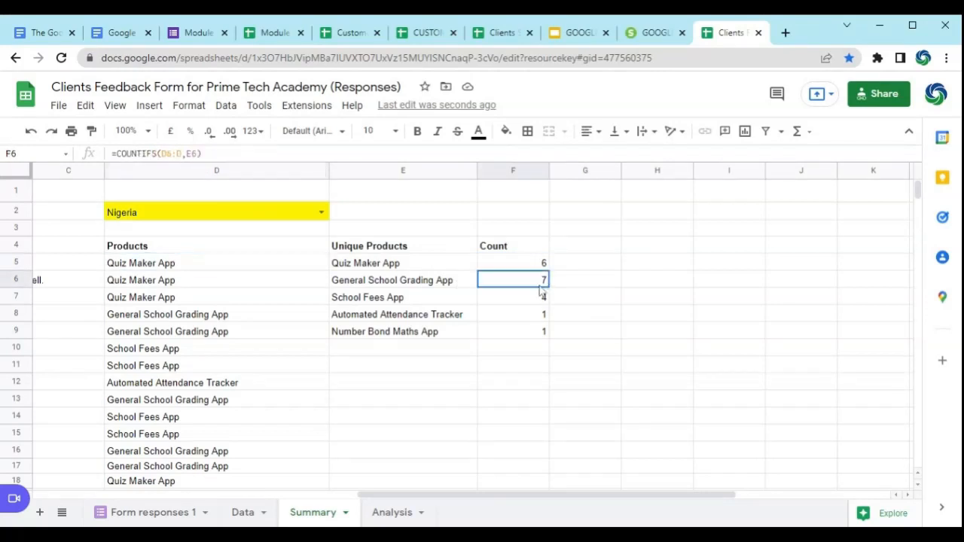
click(534, 333)
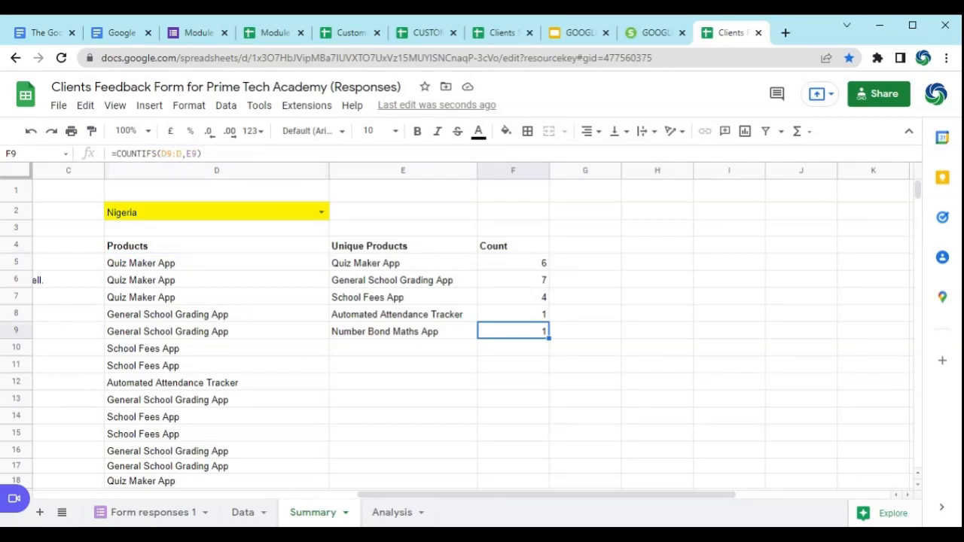
click(161, 336)
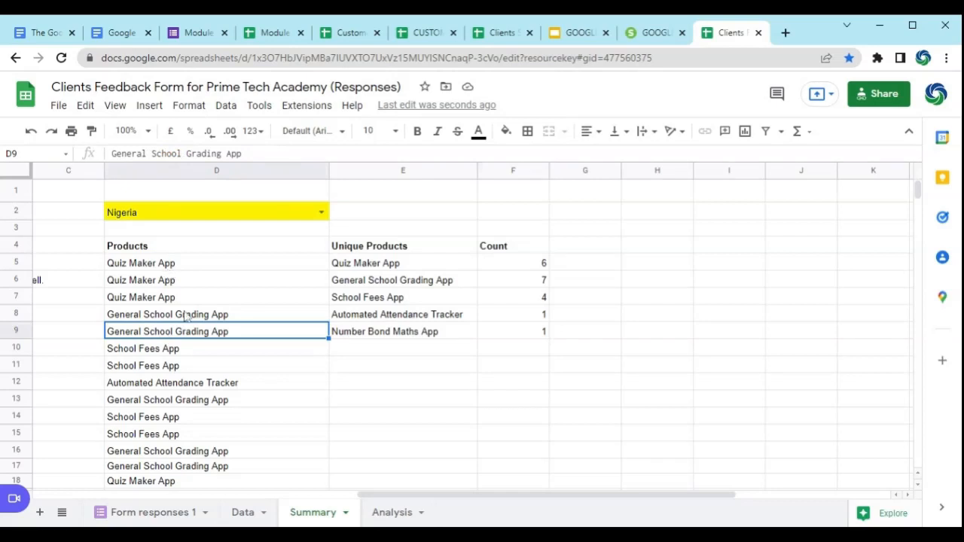
Step: Make column D absolute in the F5 formula as =COUNTIFS($D5:D,E5), fill it down to F9 and check the copies
click(533, 264)
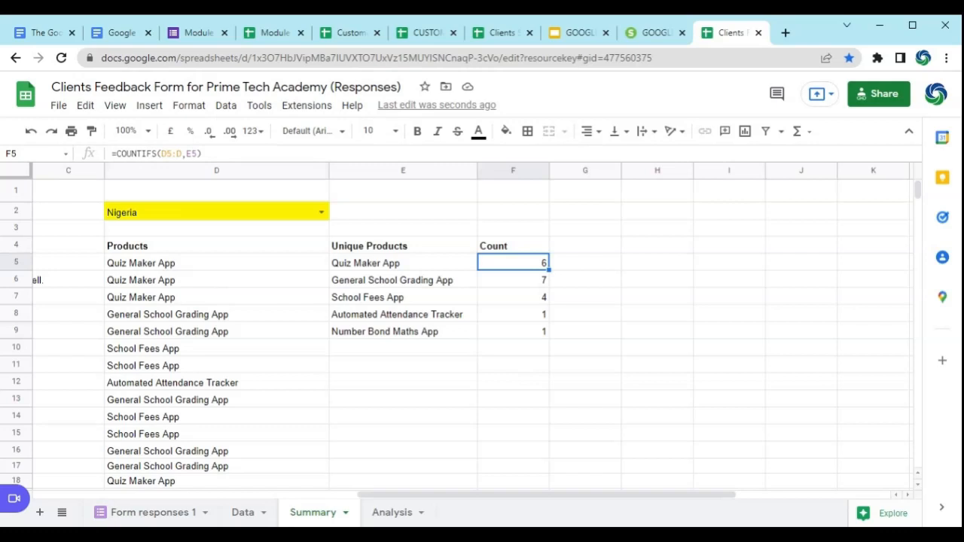
click(162, 154)
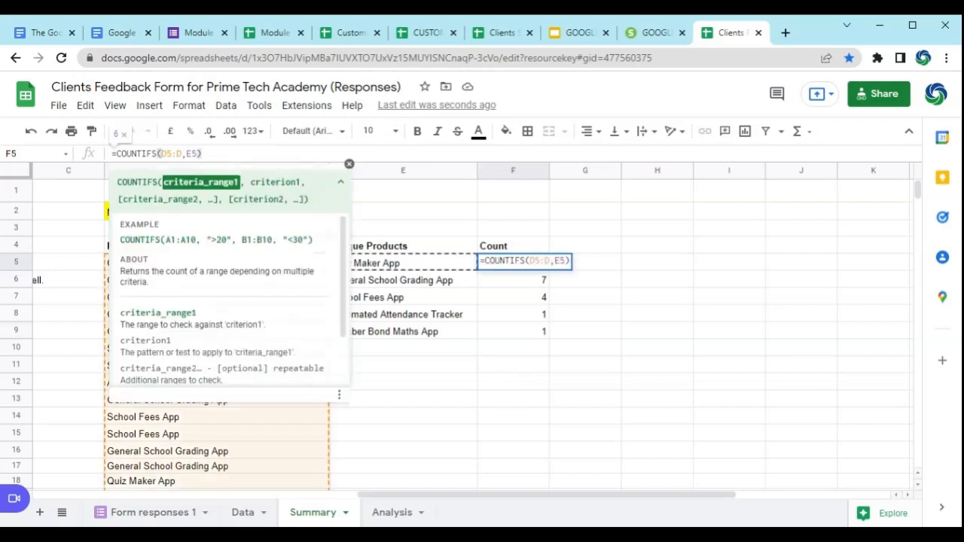
text($)
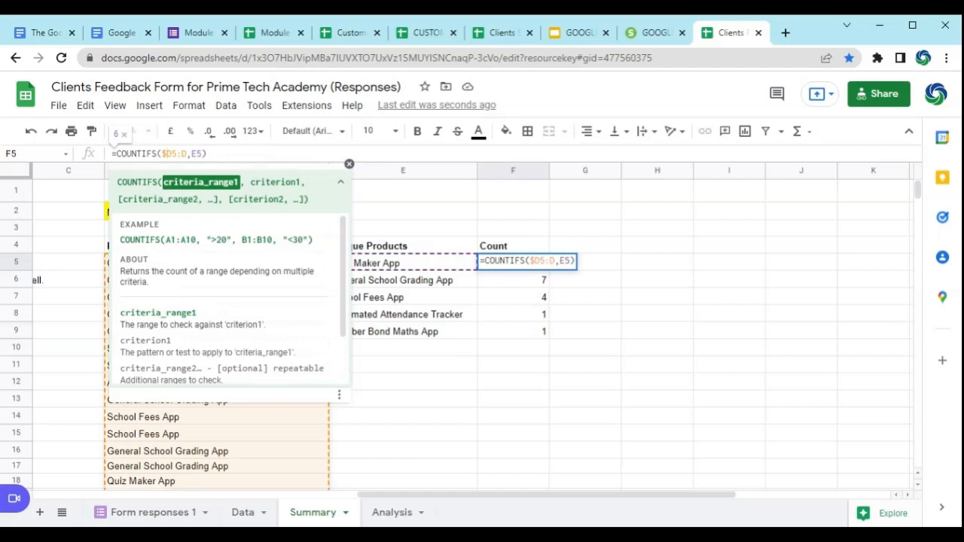
key(Return)
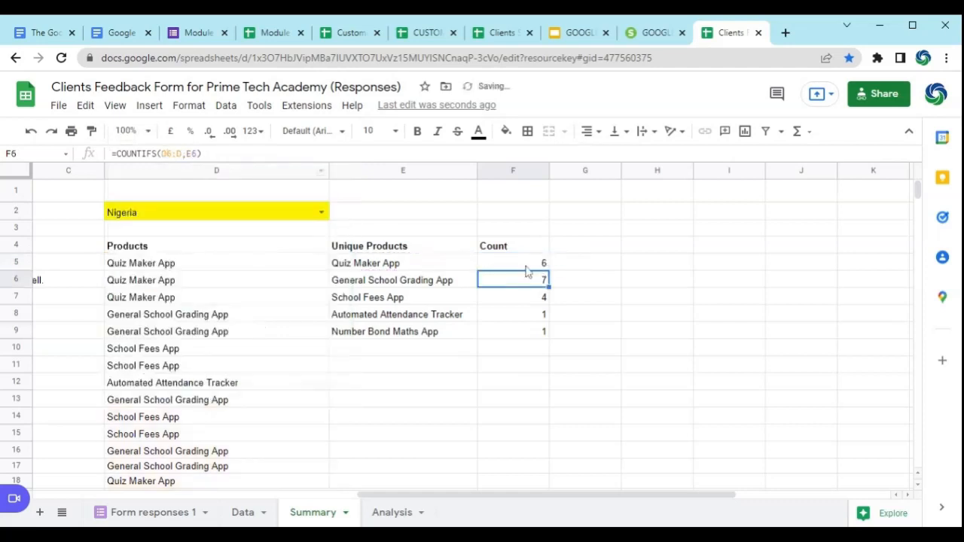
click(525, 266)
drag(549, 270, 549, 339)
click(534, 278)
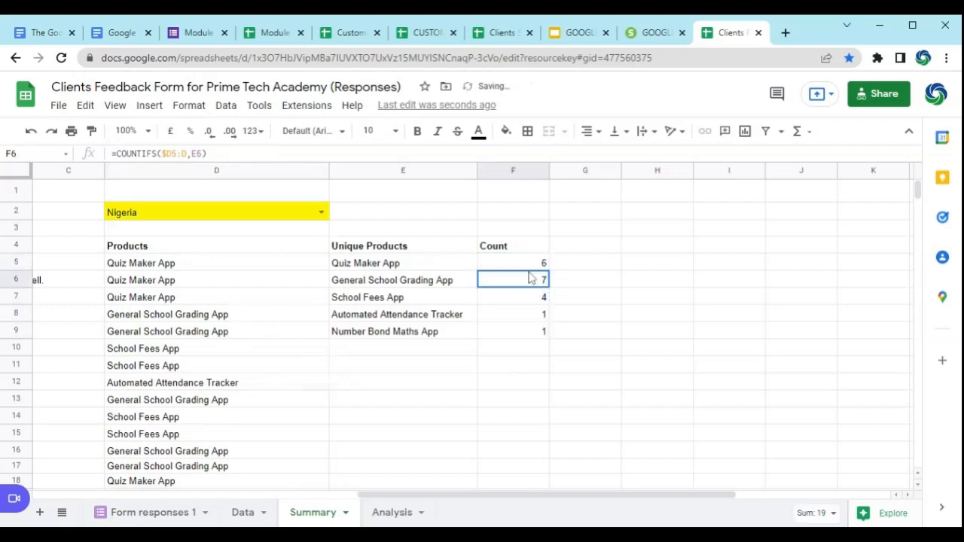
click(527, 301)
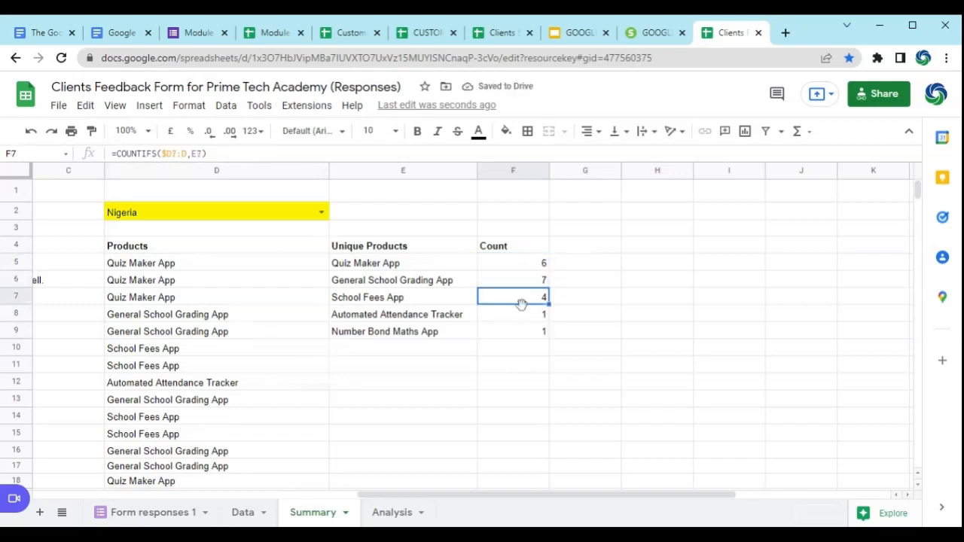
Step: Lock the starting row in F5 as well with =COUNTIFS($D$5:D,E5) and refill the Count formulas down to F9
click(520, 269)
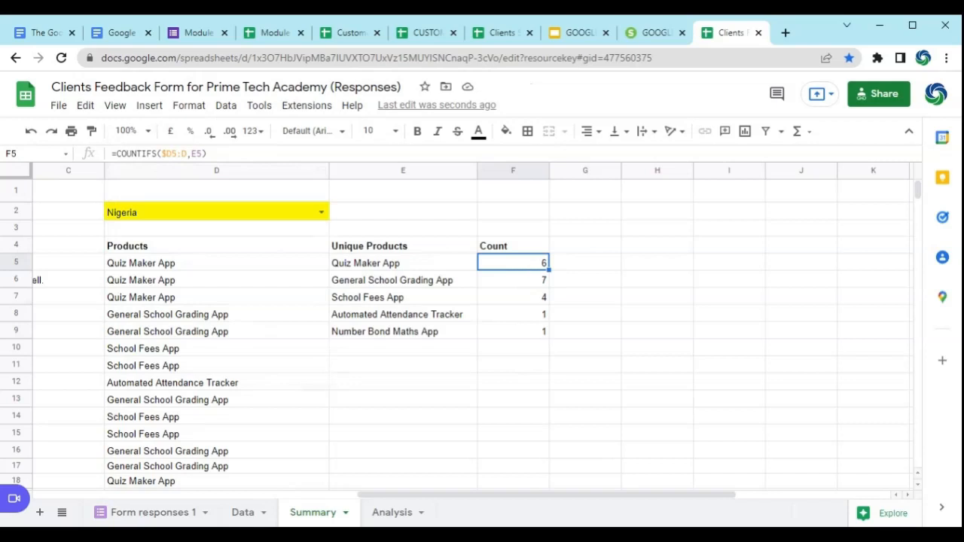
click(174, 154)
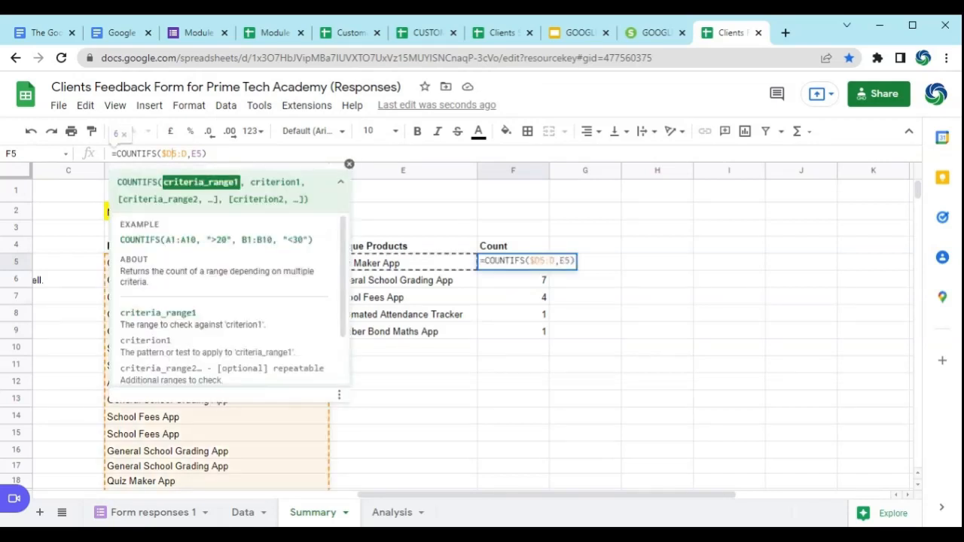
text($)
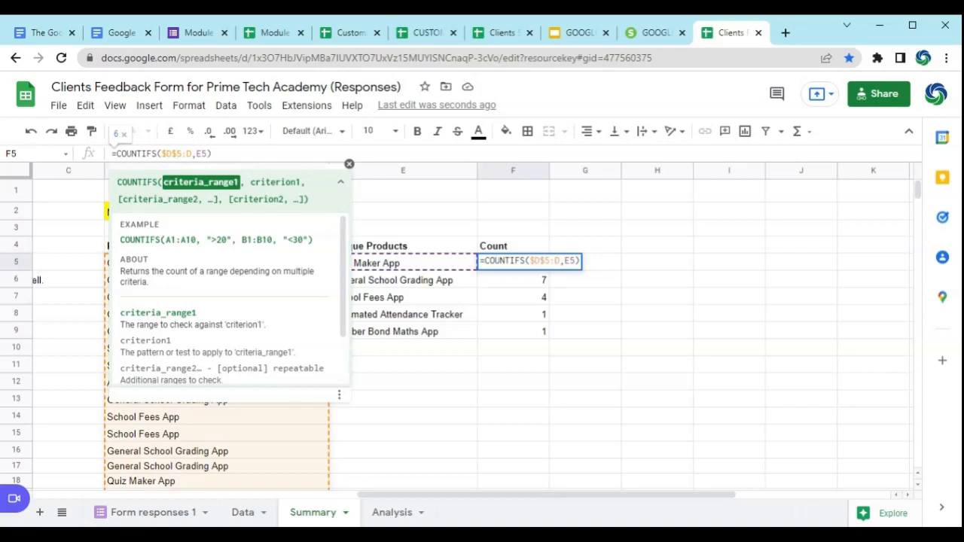
key(Return)
click(543, 263)
drag(549, 268, 549, 339)
Step: Check the range and criterion references in the Count formulas from F6 to F9 and the distinct-list formula in E5
click(530, 281)
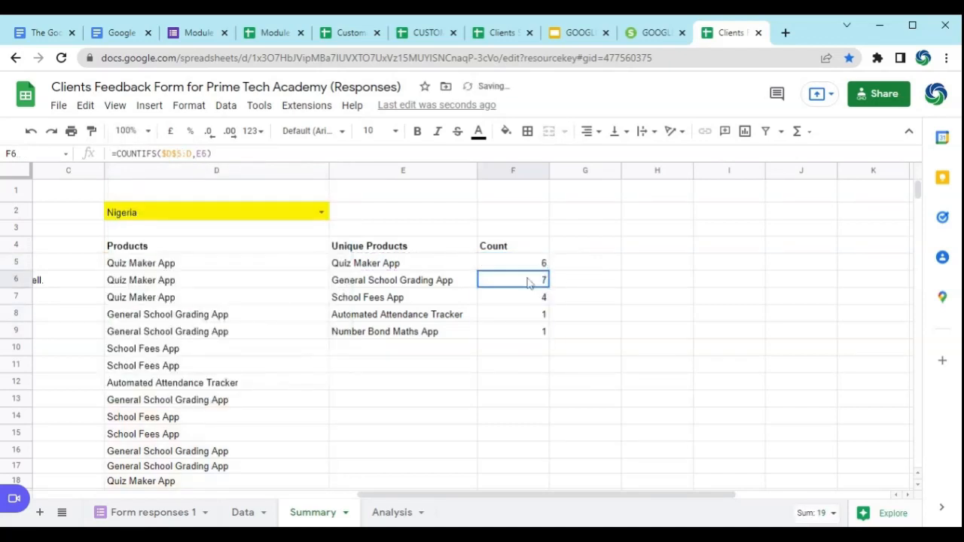
click(521, 298)
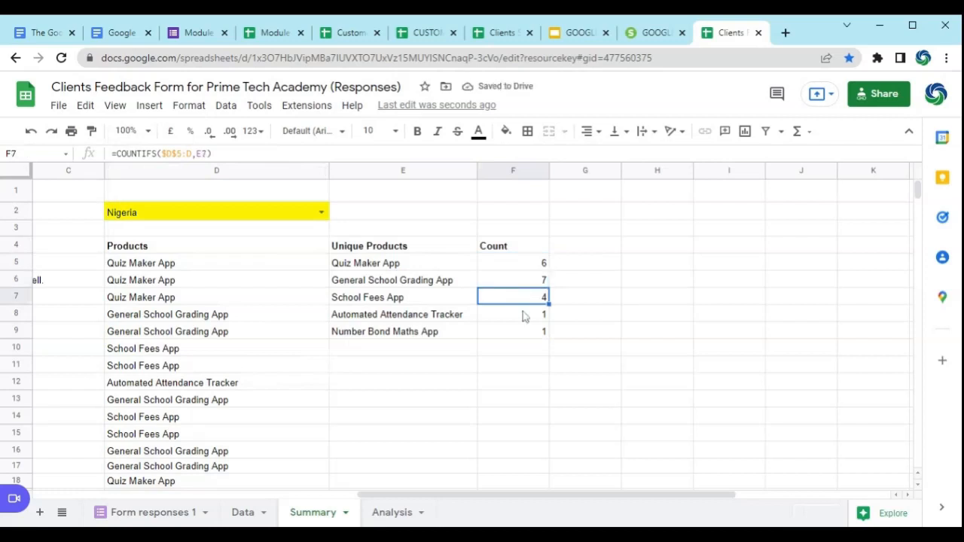
click(522, 318)
click(520, 336)
click(522, 323)
click(520, 307)
click(521, 284)
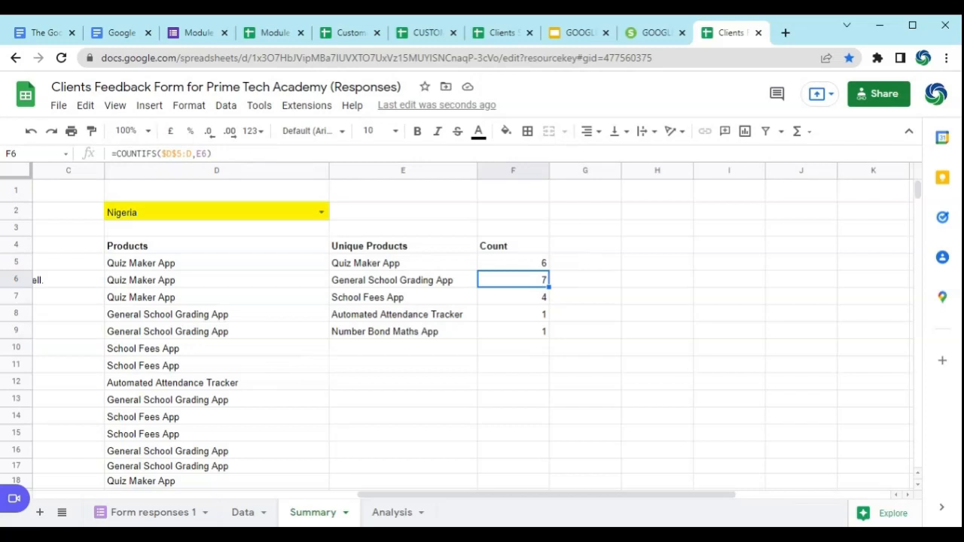
click(422, 258)
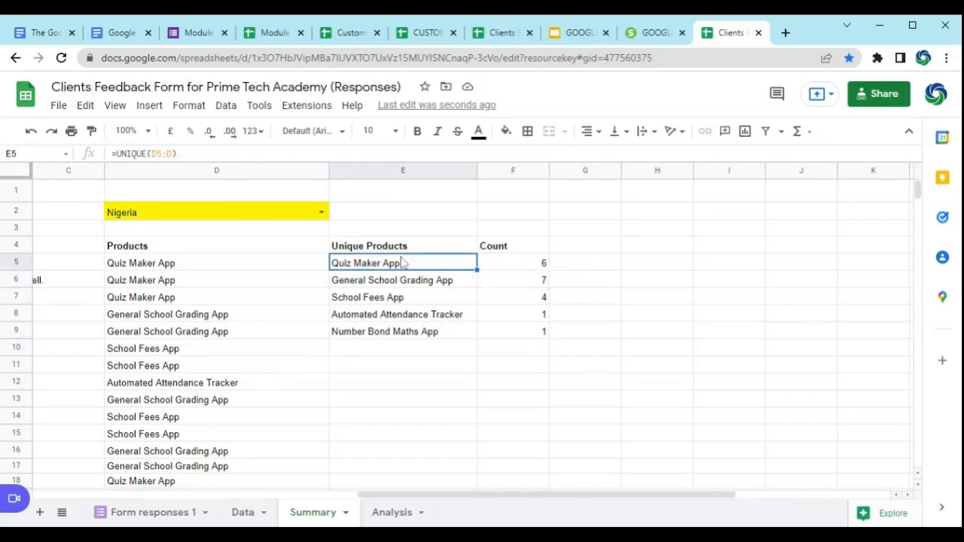
Step: Check the Count formulas, testing them with the D2 country set to Canada and Andorra before restoring it to Nigeria
click(515, 265)
click(527, 280)
click(525, 332)
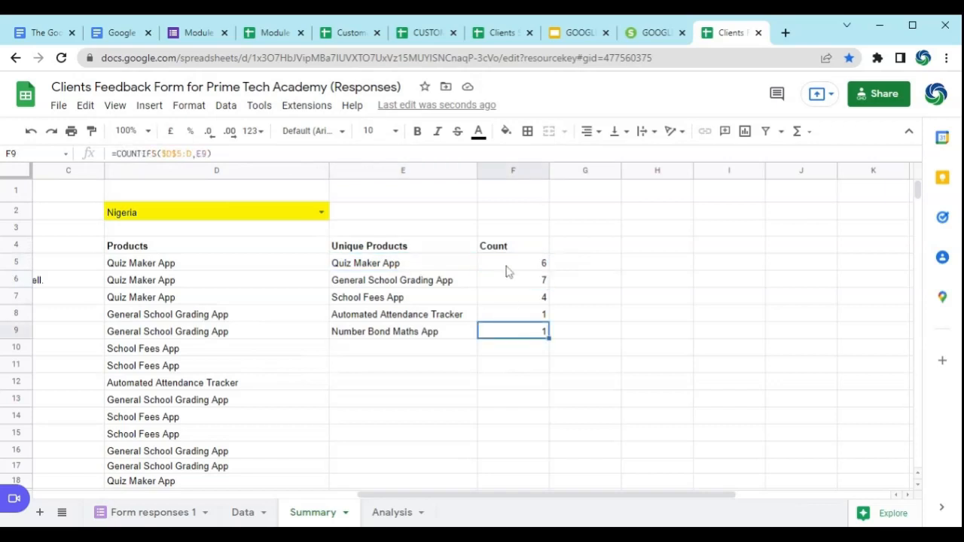
click(326, 217)
click(272, 250)
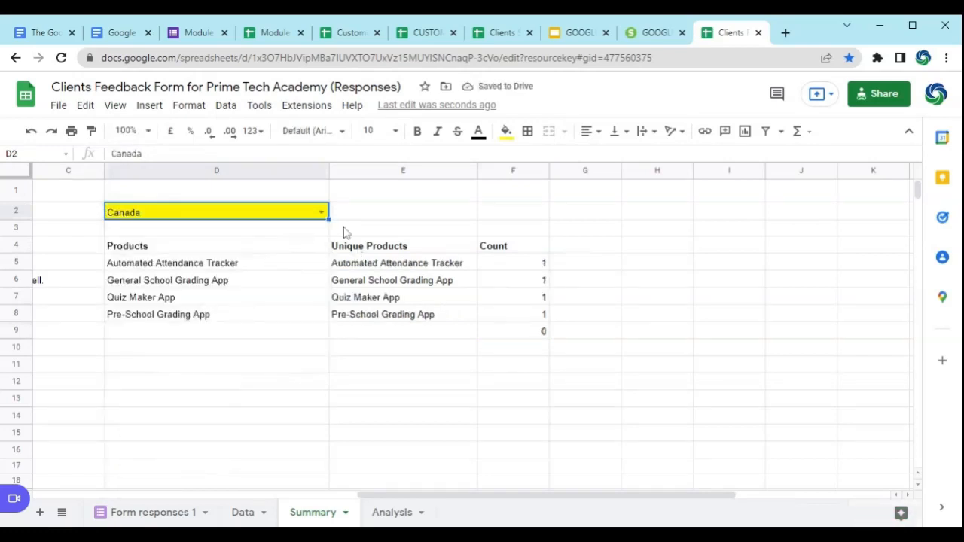
click(323, 215)
click(231, 324)
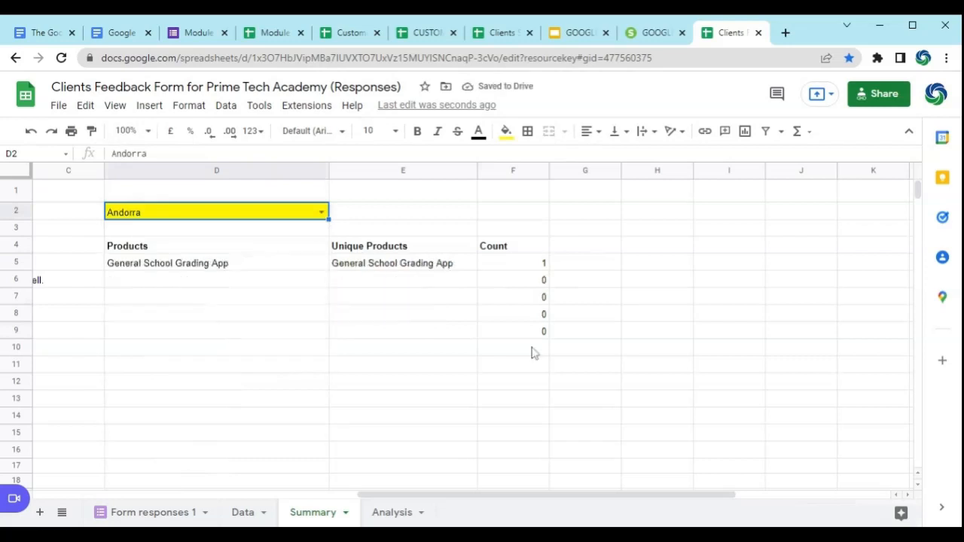
click(322, 213)
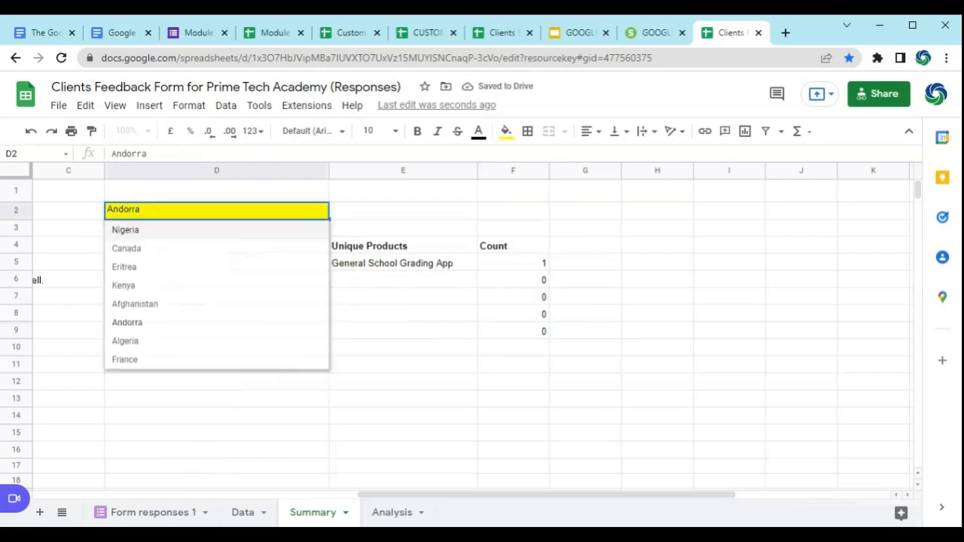
click(305, 231)
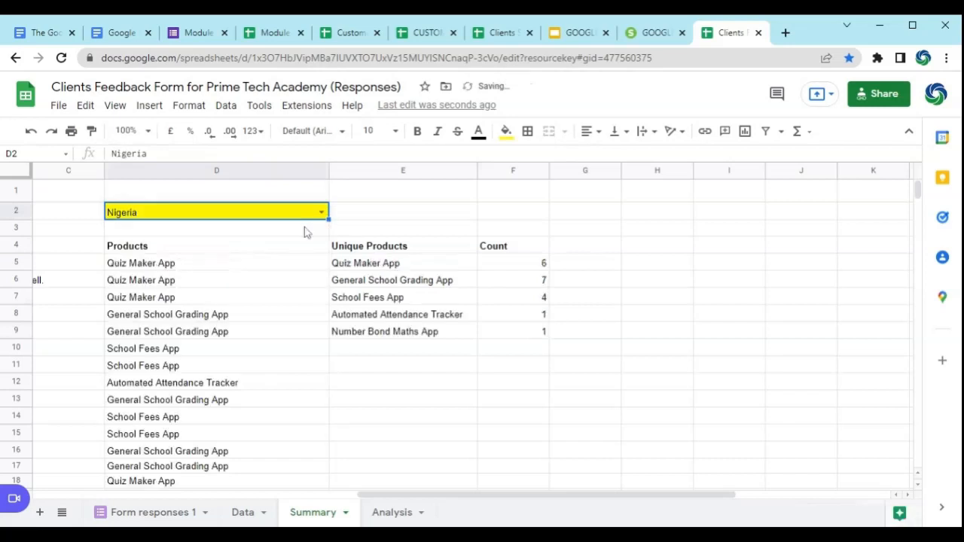
Step: Fill the F5 Count formula down column F to F30
click(529, 268)
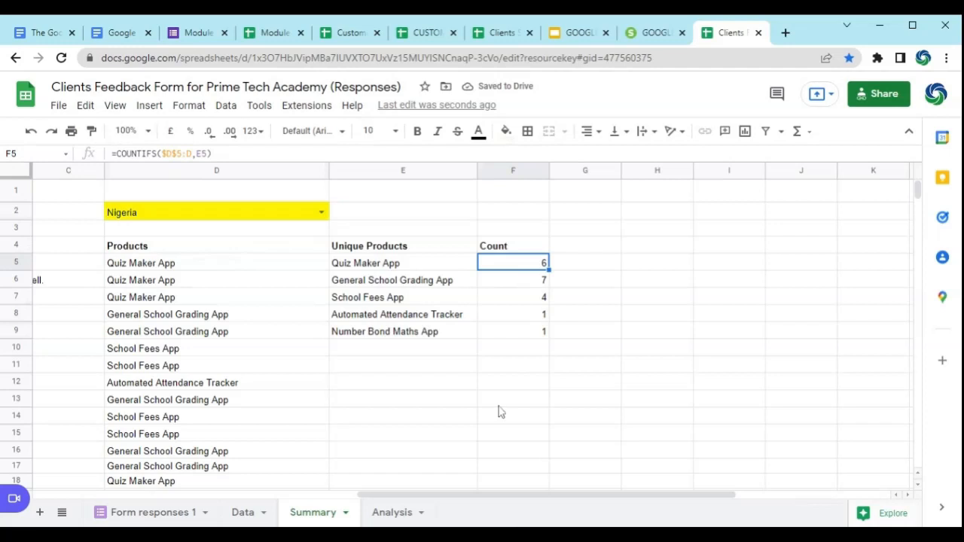
click(525, 333)
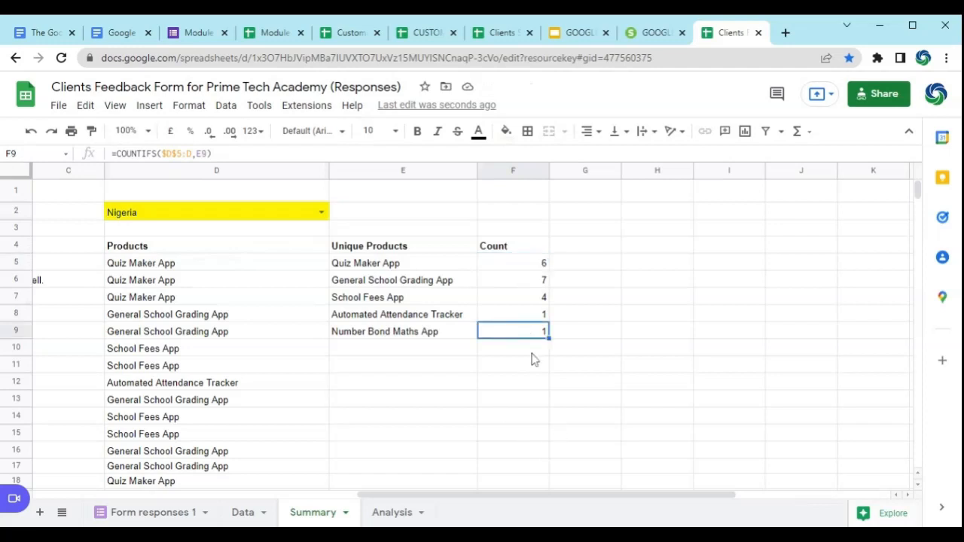
click(531, 352)
click(527, 250)
click(527, 266)
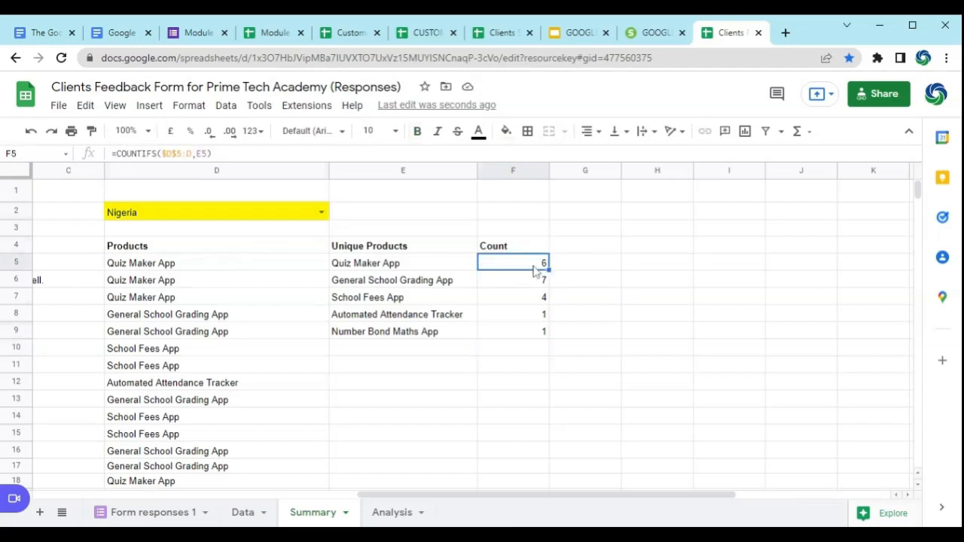
drag(549, 270, 550, 475)
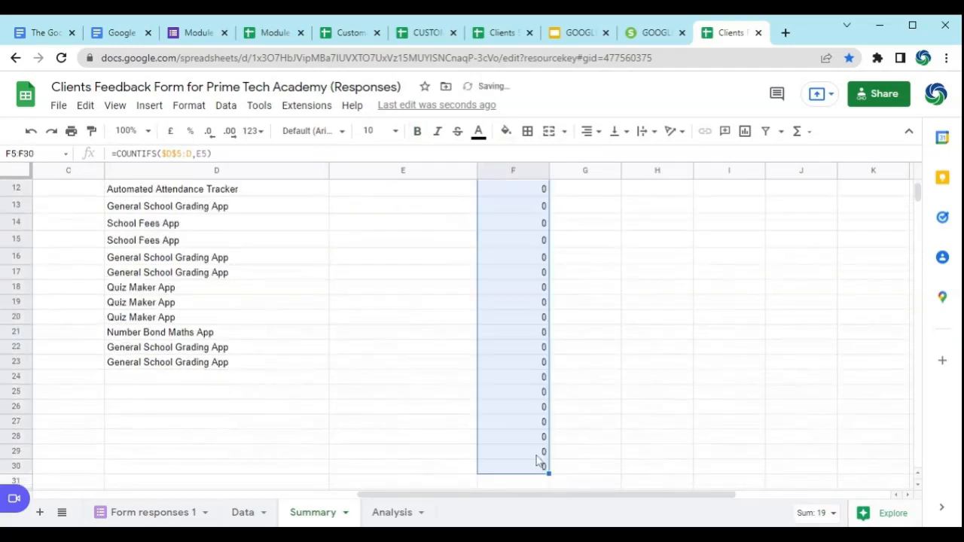
drag(918, 198, 913, 151)
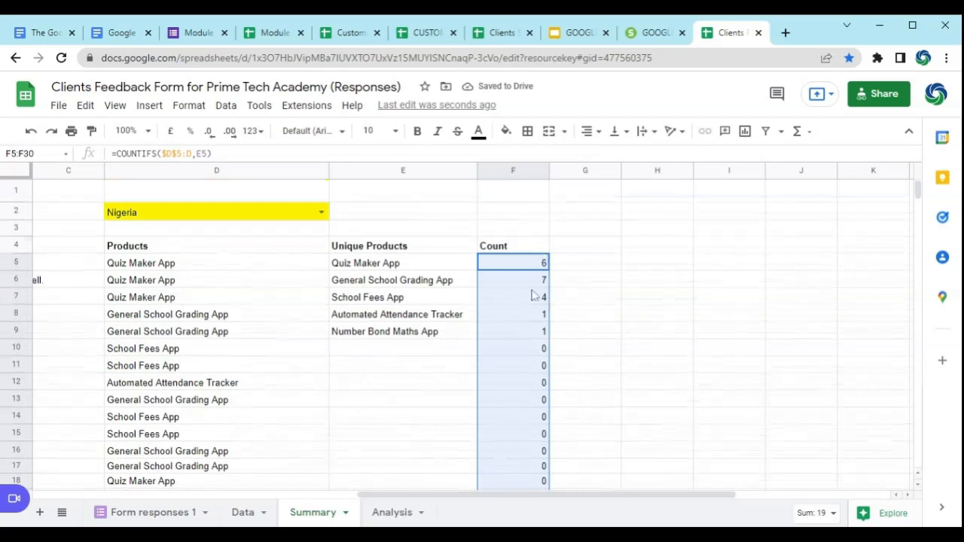
Step: Wrap the F5 formula in an IF that tests COUNTIFS($D$5:D,E5)=0 and returns an empty string when true
click(518, 268)
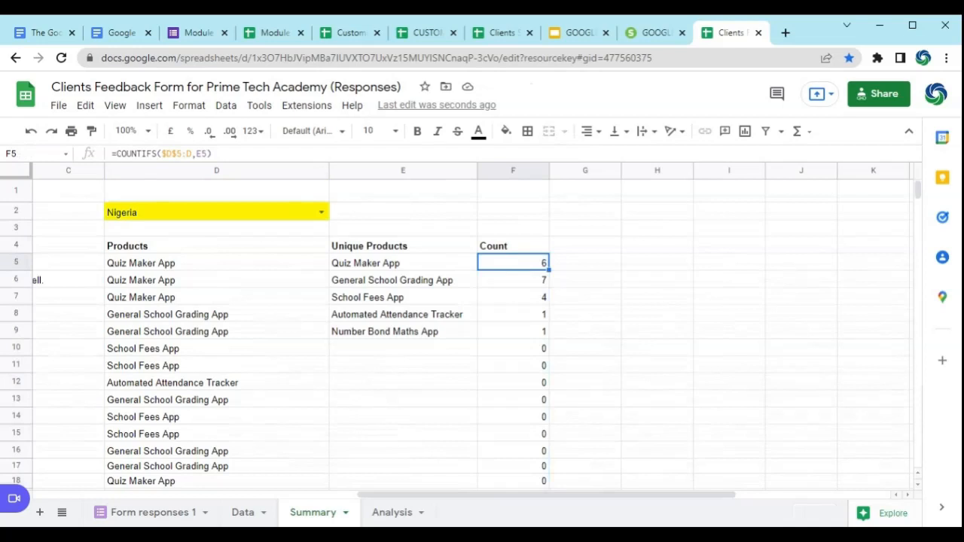
key(F2)
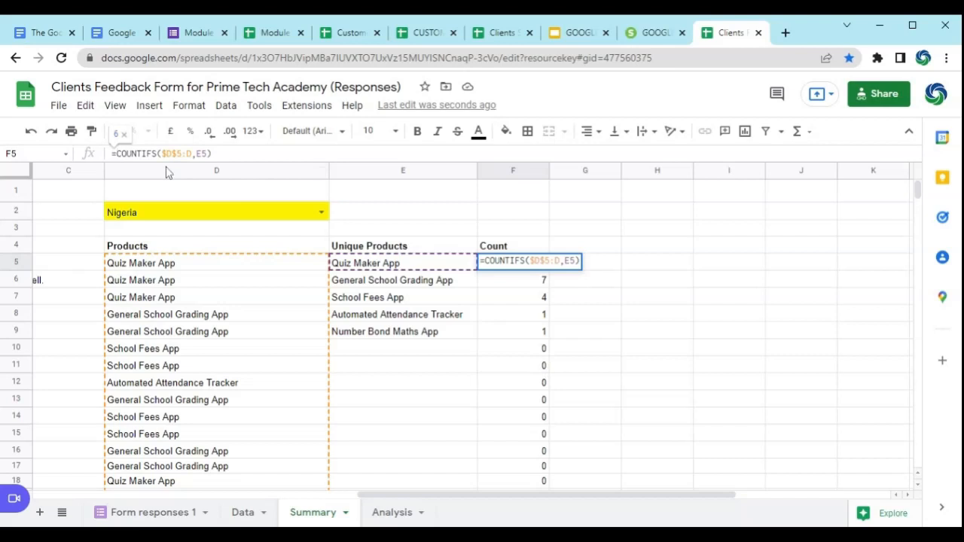
text(IF)
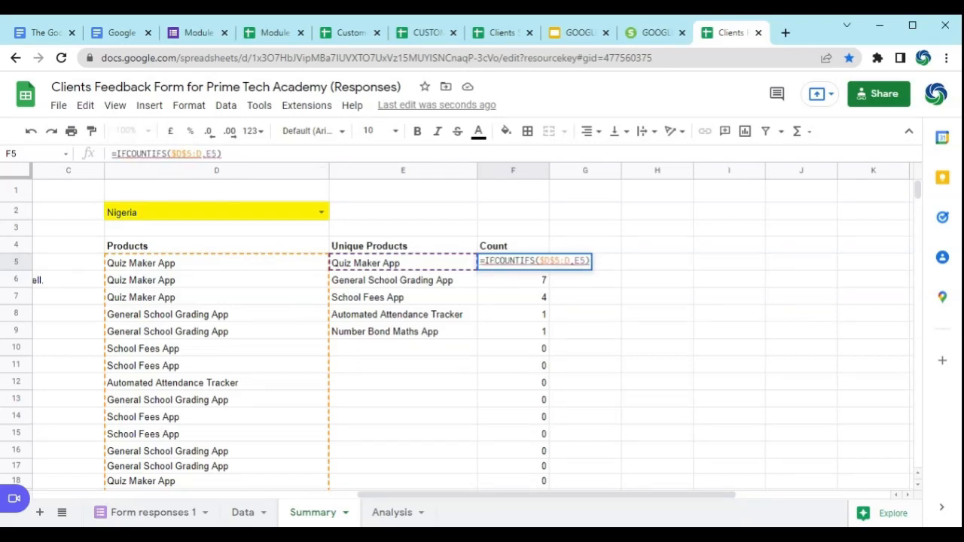
text(()
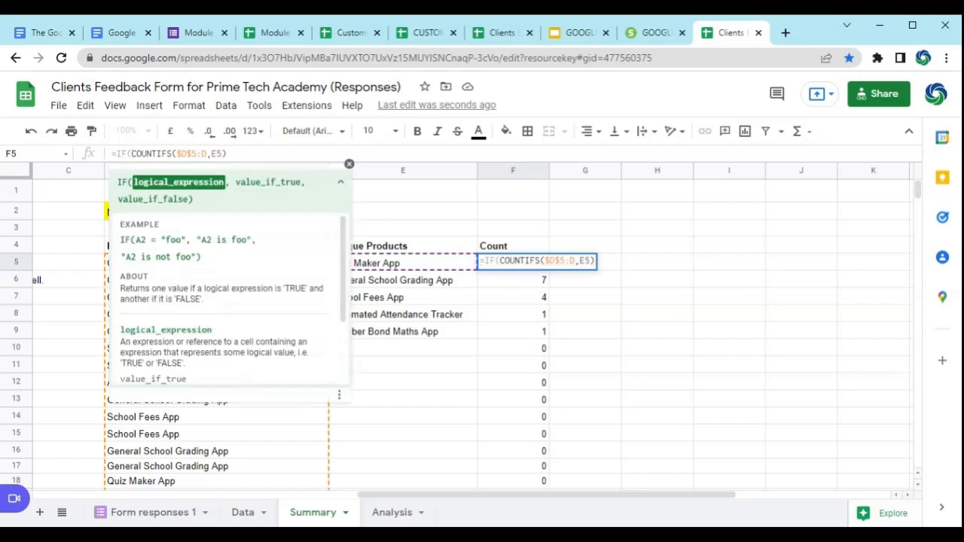
click(227, 154)
text(=0,)
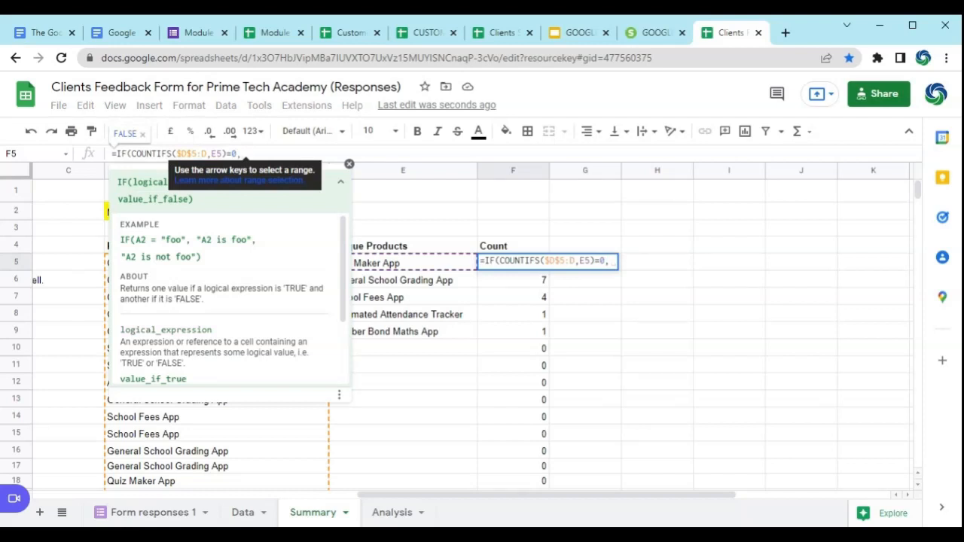
text(")
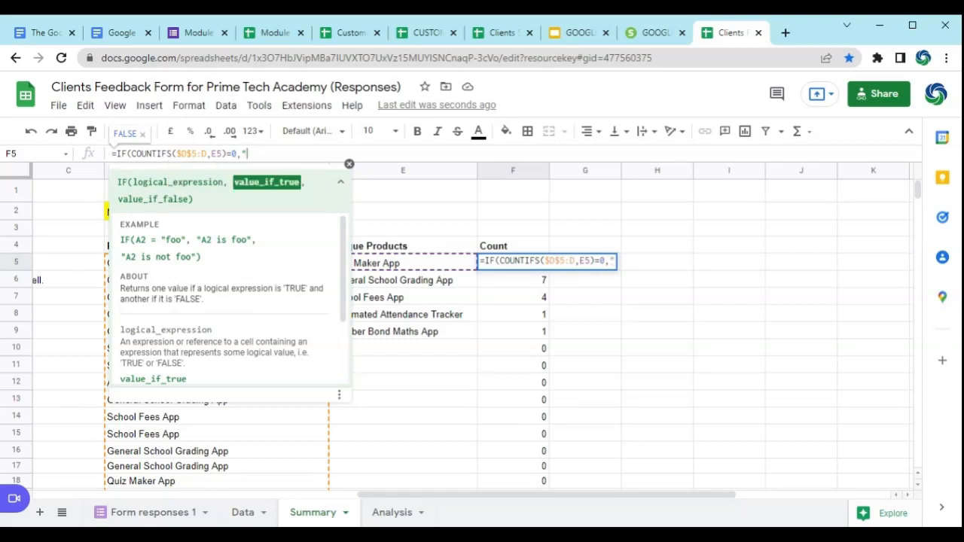
text(",)
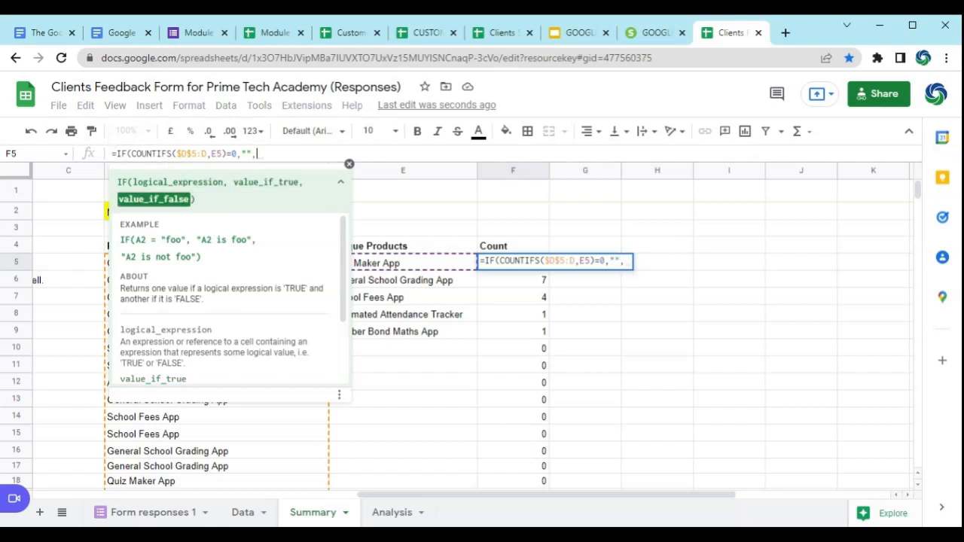
Step: Reuse COUNTIFS($D$5:D,E5) as the value if false and complete the IF formula in F5
drag(227, 153, 132, 153)
key(ctrl+c)
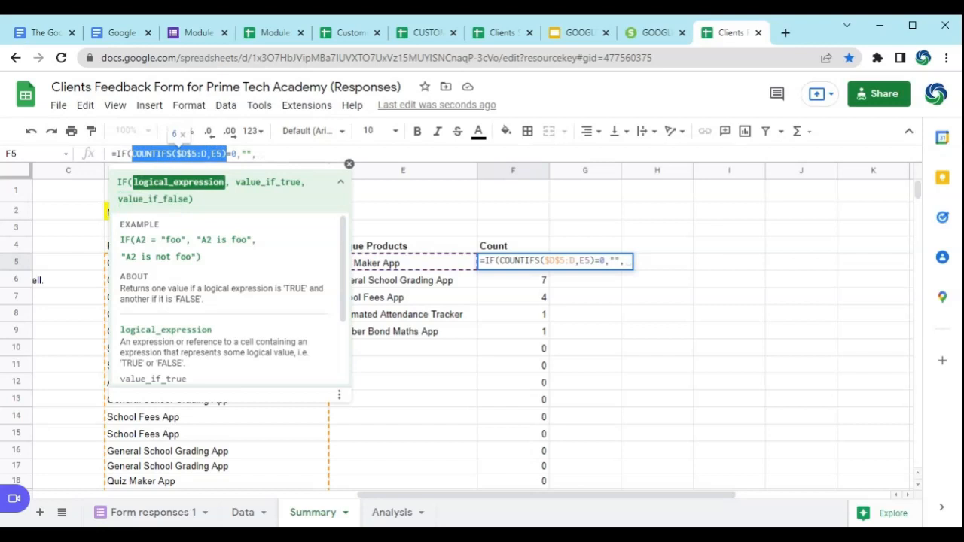
click(256, 153)
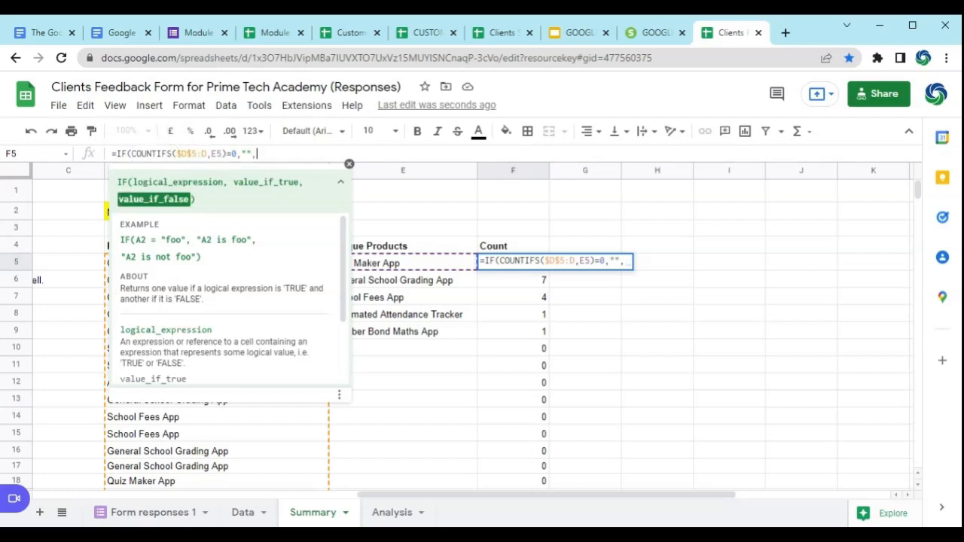
key(ctrl+v)
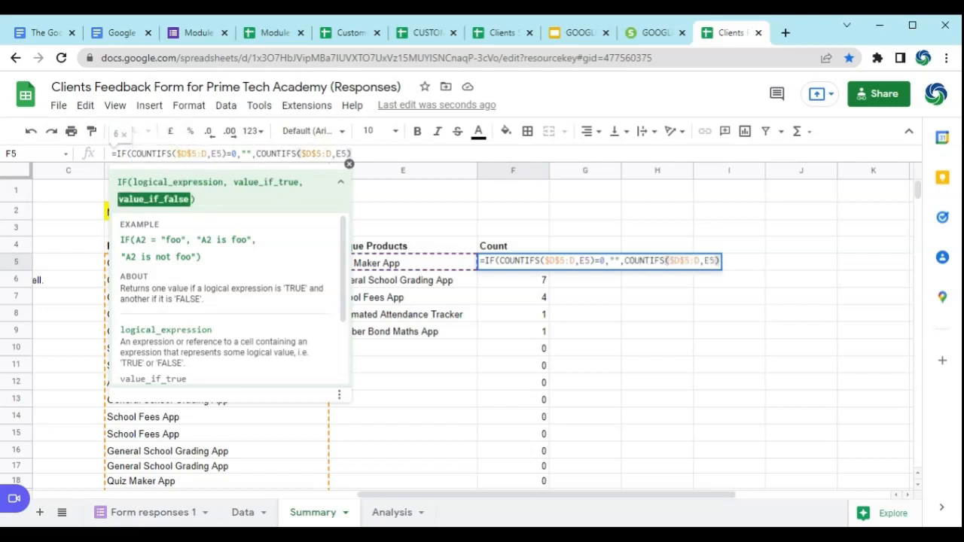
text())
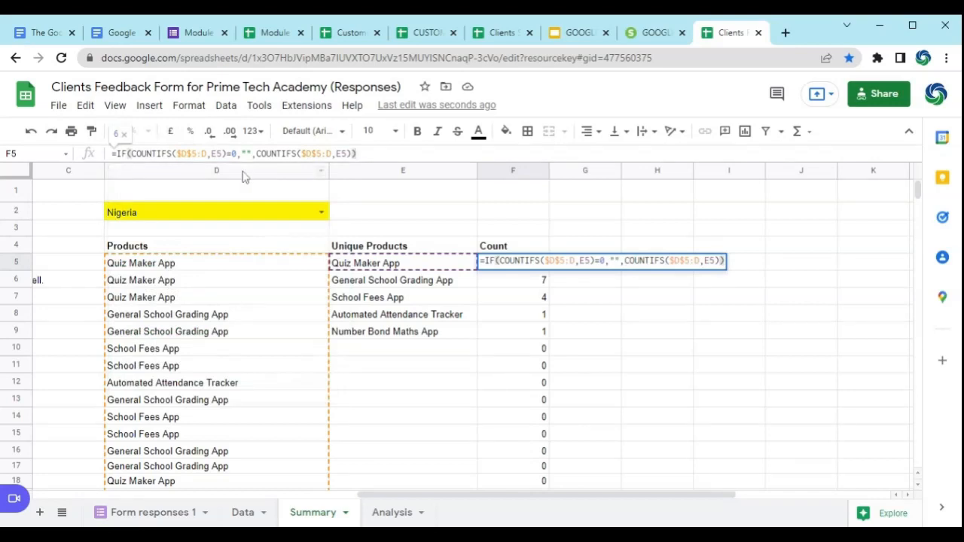
key(Return)
Step: Fill the F5 IF formula down the Count column to F38
click(550, 265)
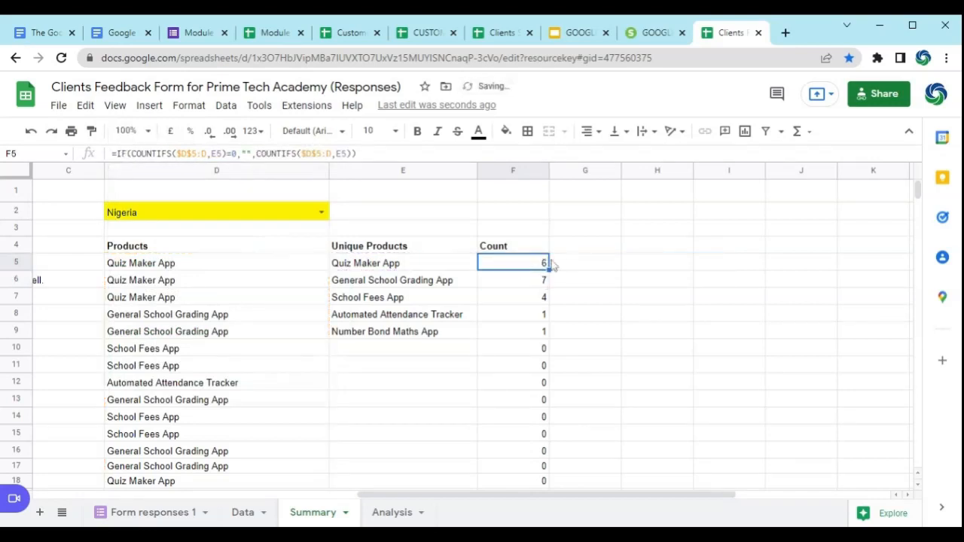
drag(548, 276, 540, 297)
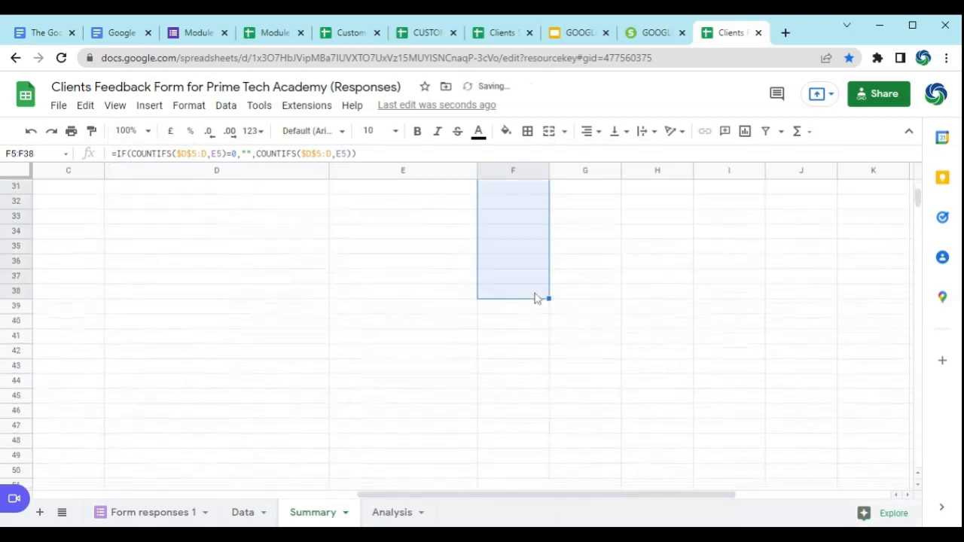
scroll(537, 299, up, 5)
scroll(533, 303, up, 3)
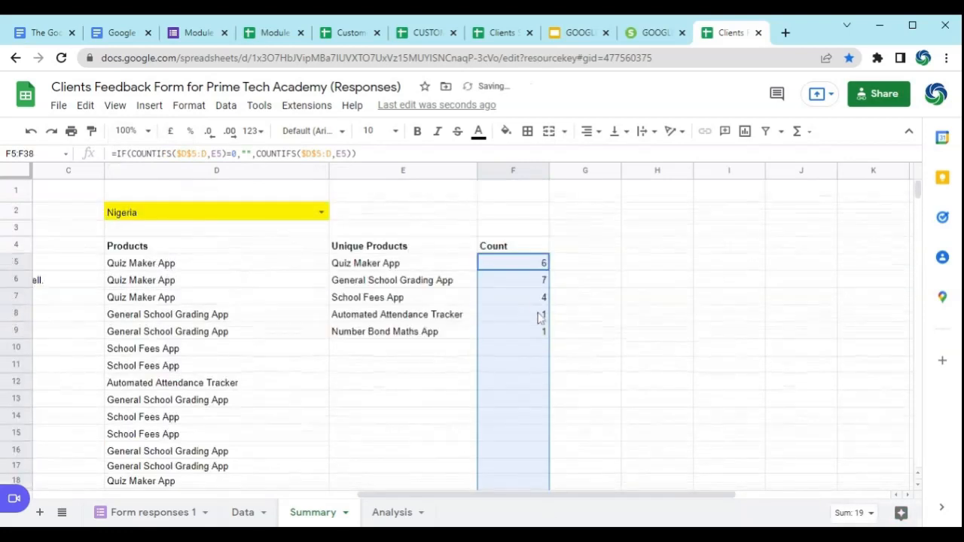
Step: Examine the filled IF formulas in the Count column, both beside the listed products and in the rows below them
click(533, 348)
click(532, 364)
click(534, 383)
click(538, 399)
click(530, 434)
drag(522, 451, 526, 468)
click(520, 414)
click(520, 349)
click(536, 400)
click(536, 416)
click(536, 248)
click(537, 265)
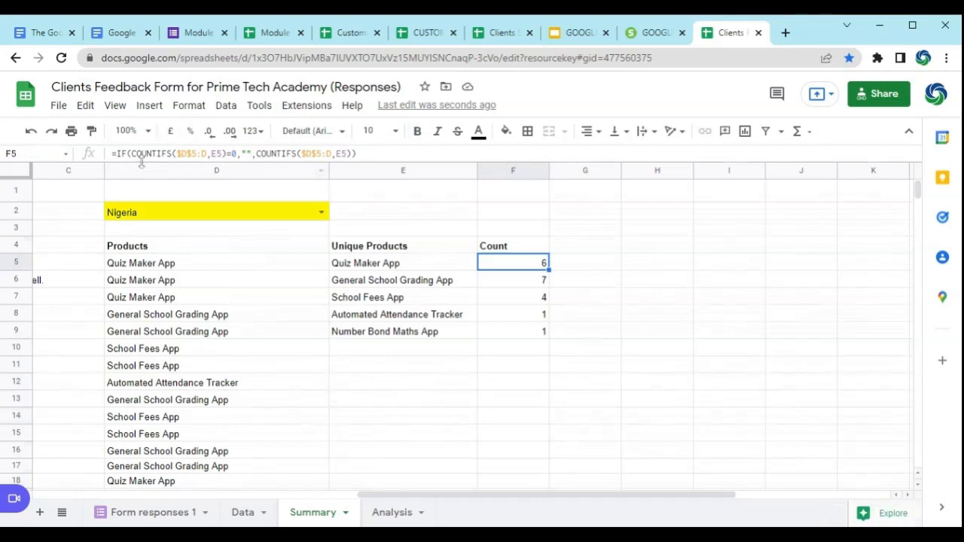
click(524, 350)
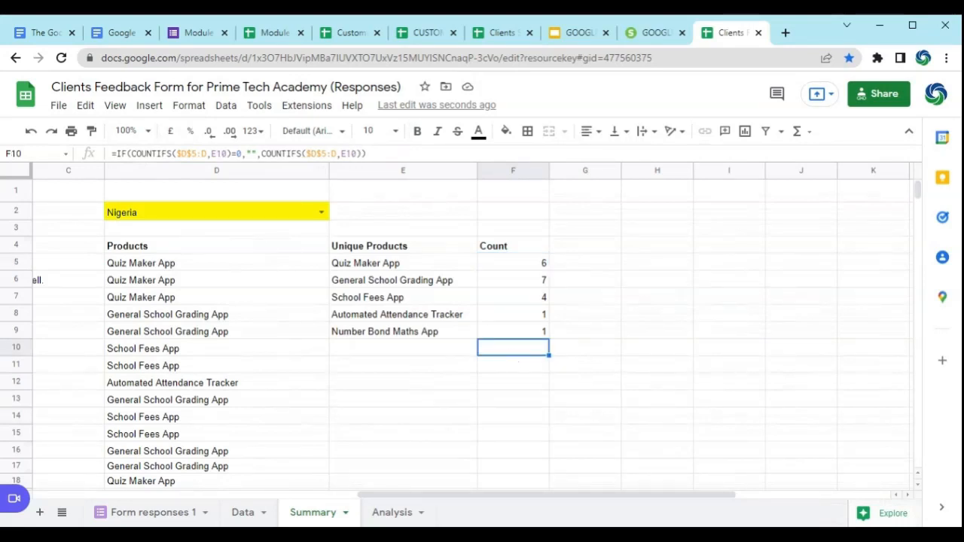
click(514, 316)
click(513, 286)
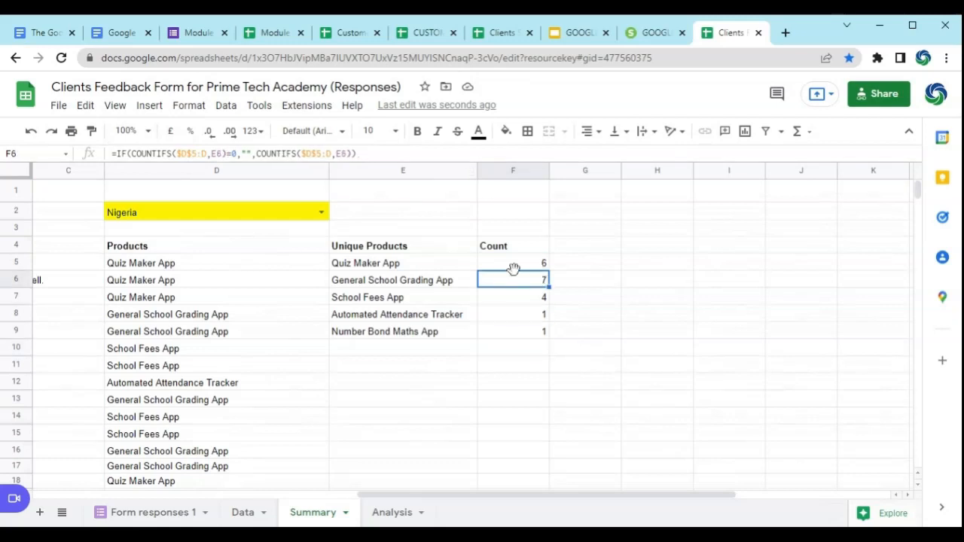
click(525, 314)
click(523, 265)
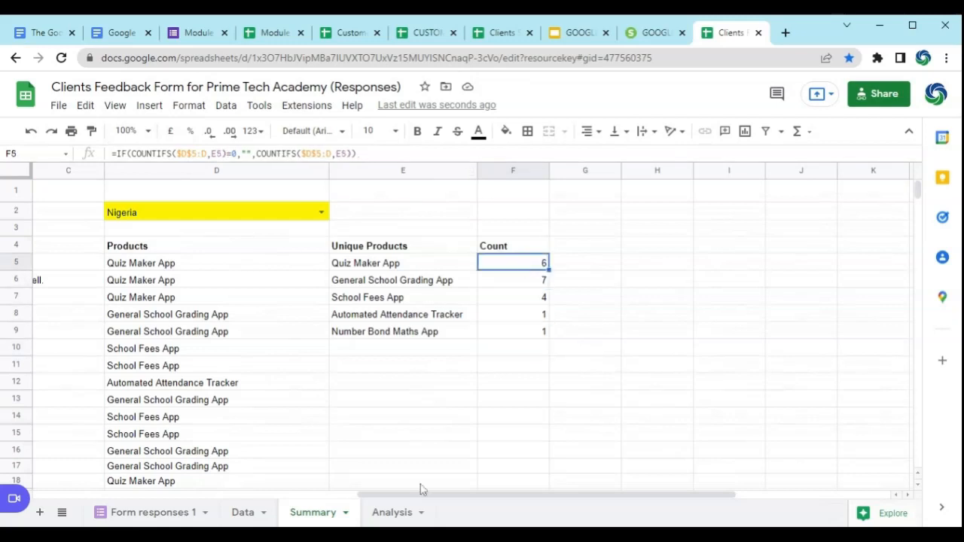
Step: Remove "count of" from task 5 in A9 so that it reads "5. The total country's responses"
drag(408, 497, 364, 498)
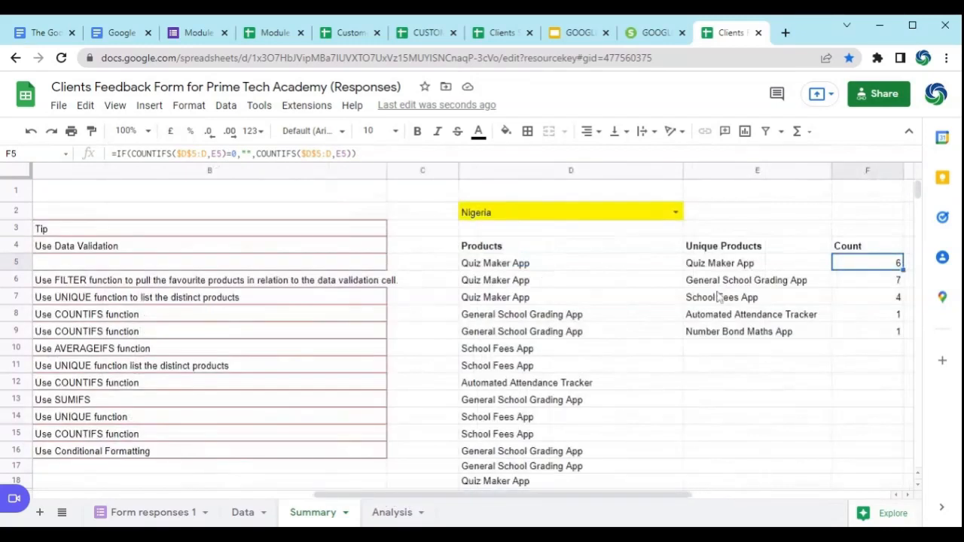
click(838, 285)
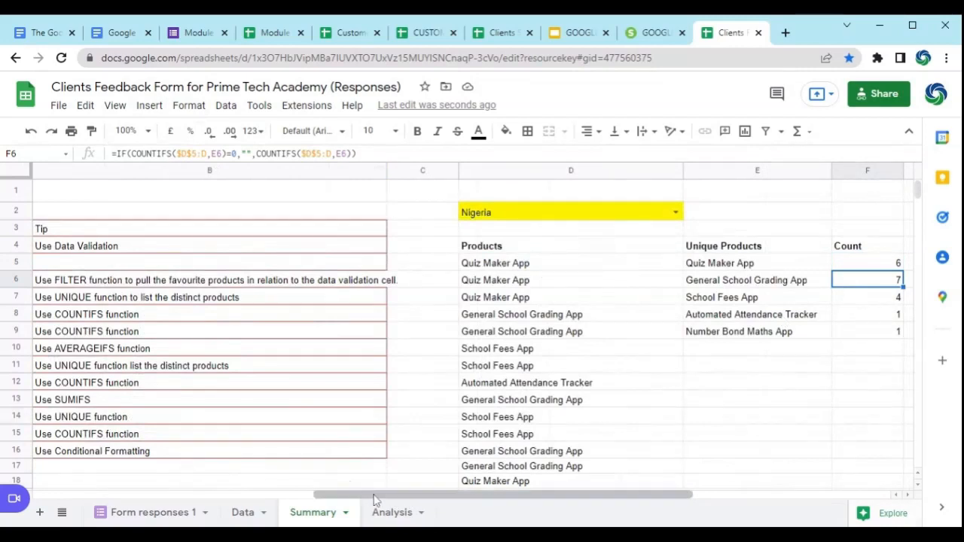
drag(375, 500, 202, 468)
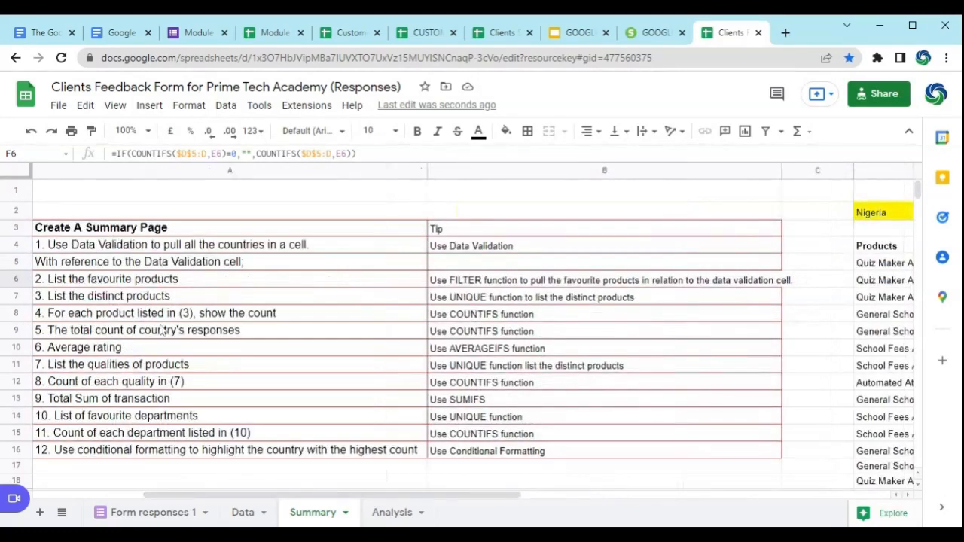
click(120, 315)
click(78, 336)
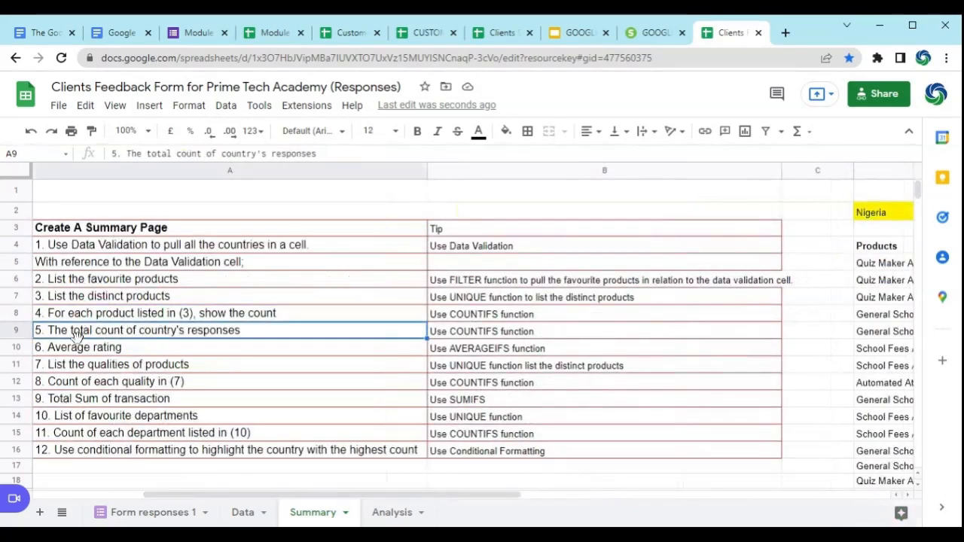
double_click(142, 333)
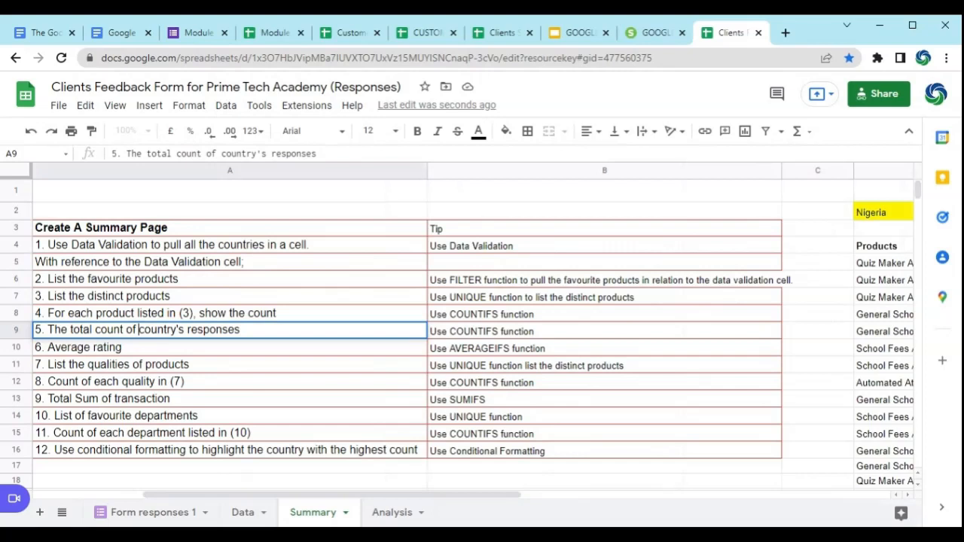
drag(141, 331, 95, 331)
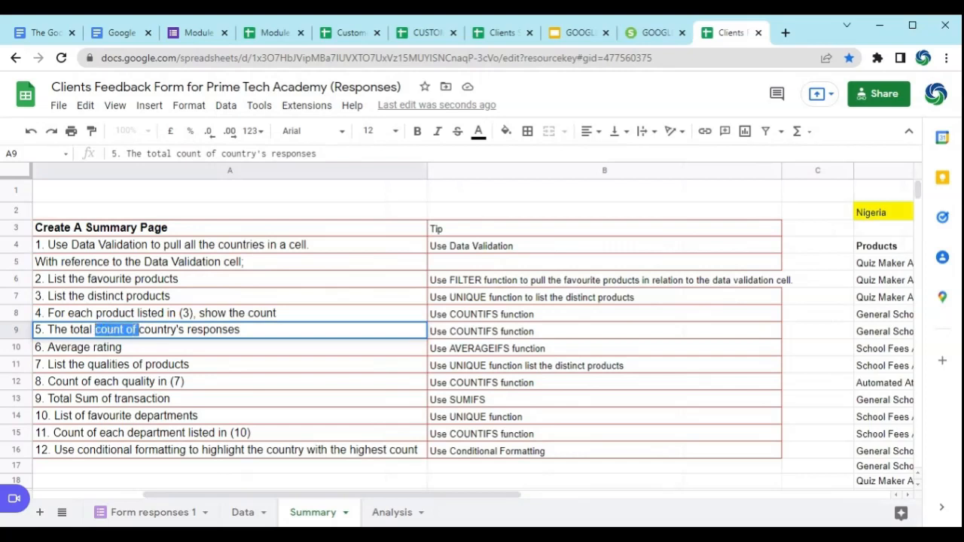
key(BackSpace)
click(307, 388)
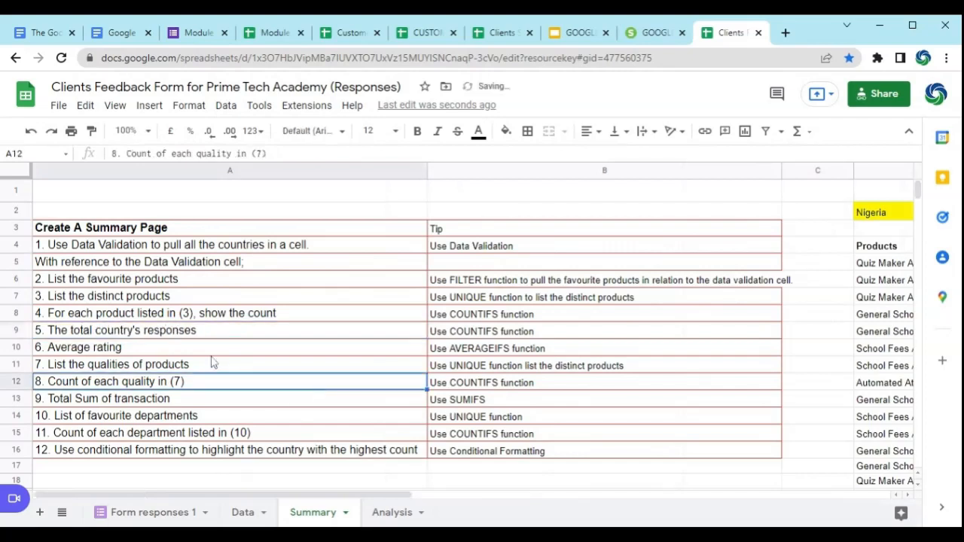
Step: Enter the heading "Total Response" in E12, below the unique products list, and make it bold
drag(391, 499, 490, 495)
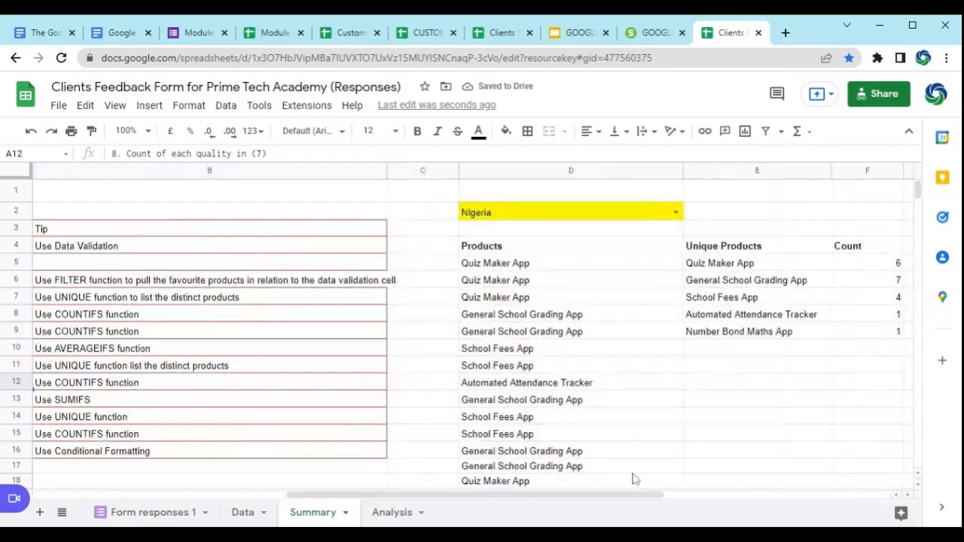
click(740, 384)
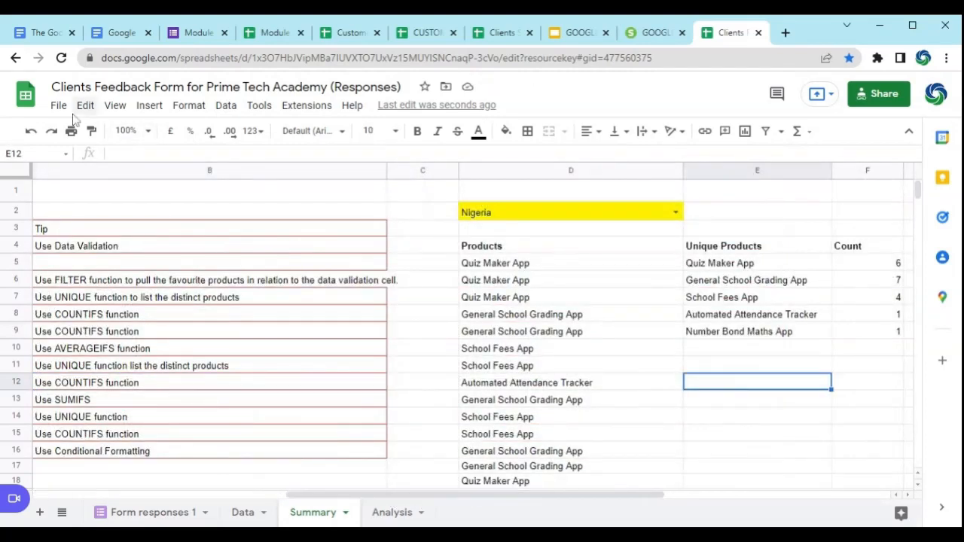
text(Tota)
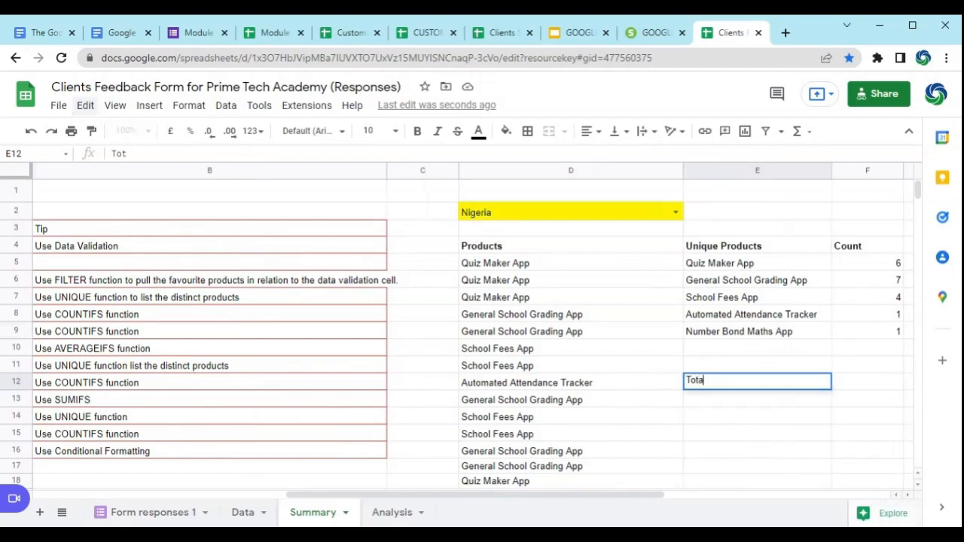
text(l Response)
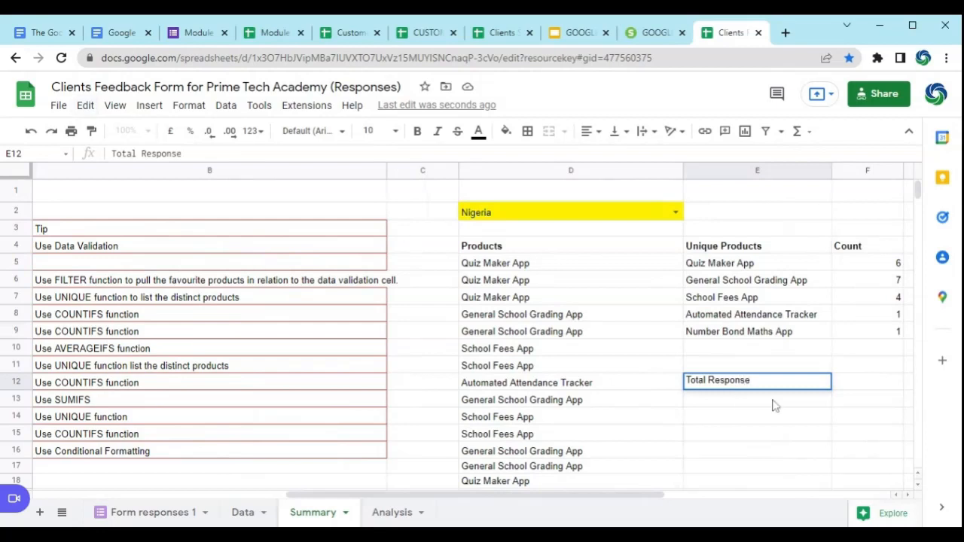
key(Return)
click(741, 387)
click(417, 131)
Step: Check the function tip for task 5 and start a COUNTIFS formula in E13 under the Total Response heading
click(749, 403)
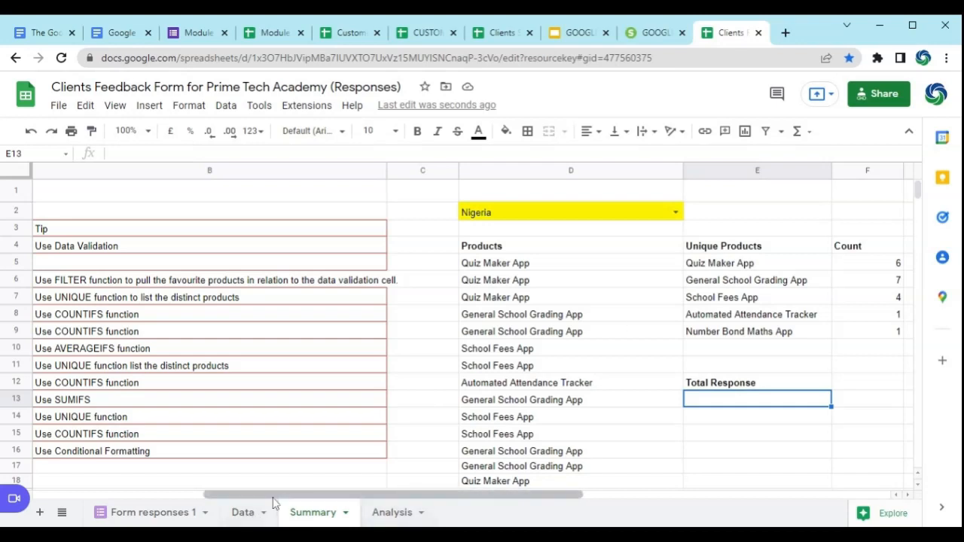
click(547, 220)
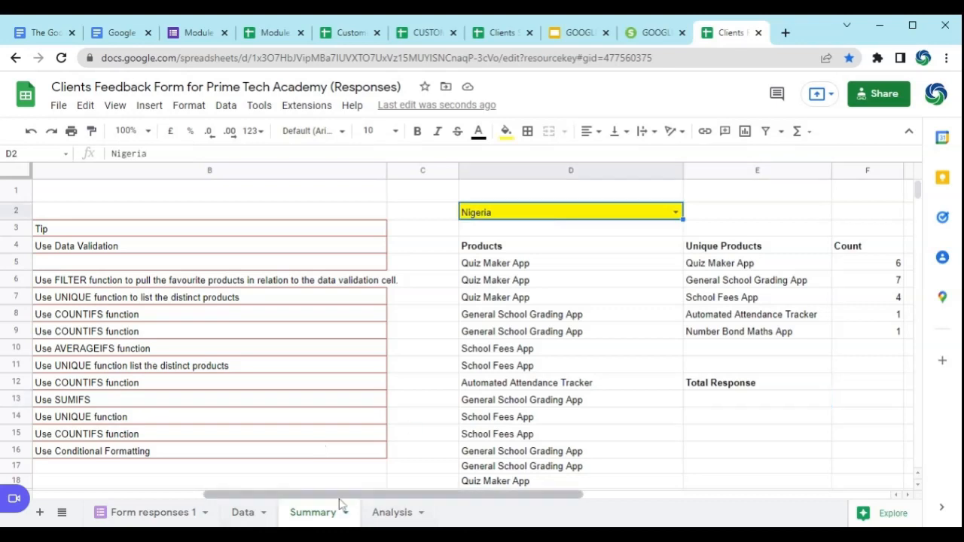
drag(340, 496, 308, 497)
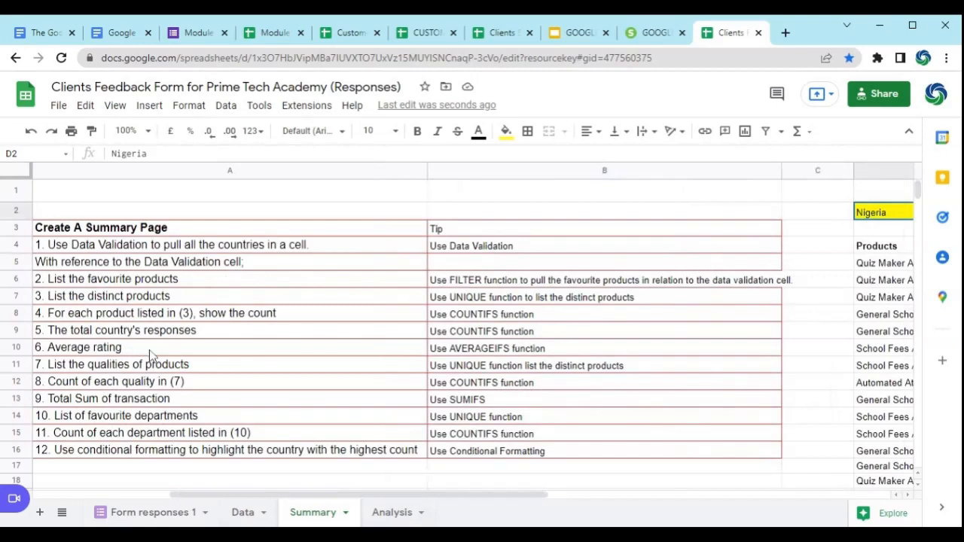
click(467, 331)
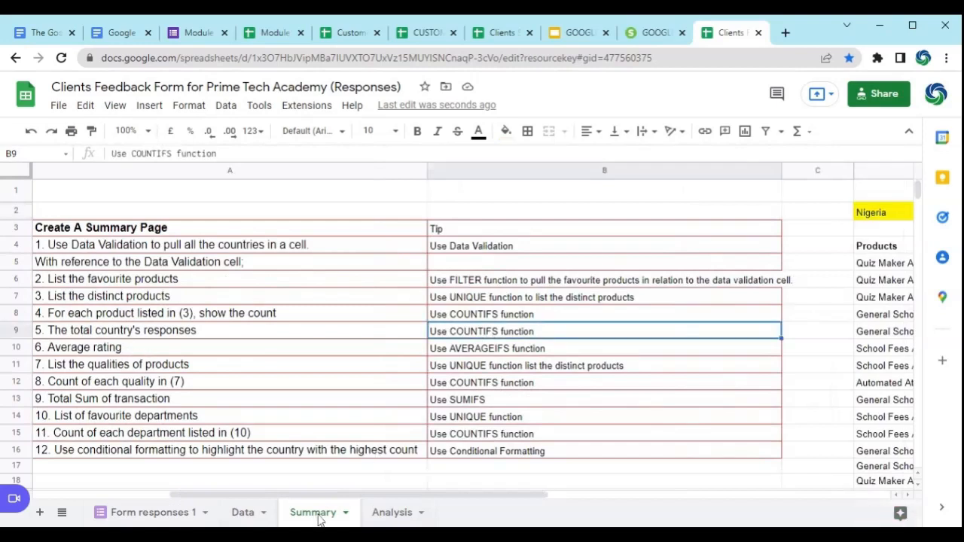
drag(333, 495, 525, 507)
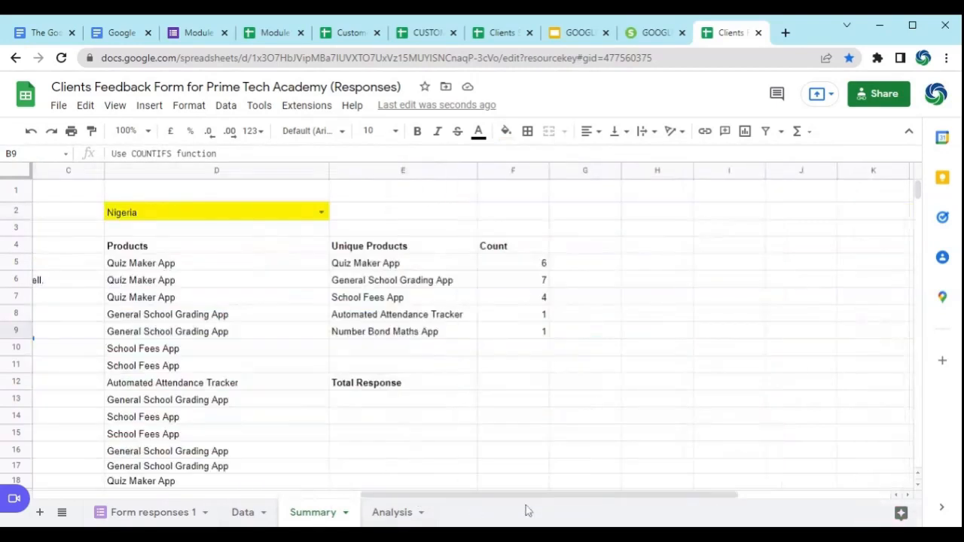
click(368, 398)
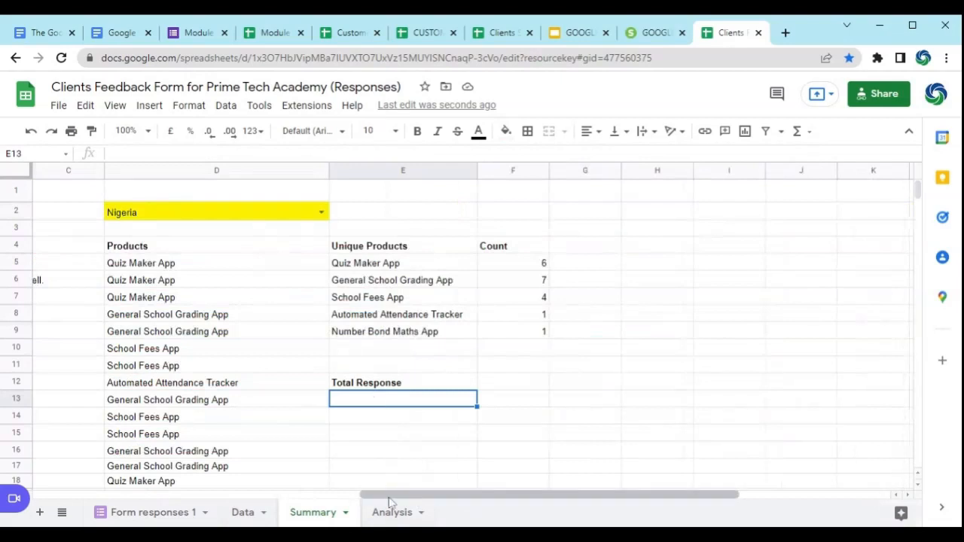
drag(389, 498, 345, 498)
text(=)
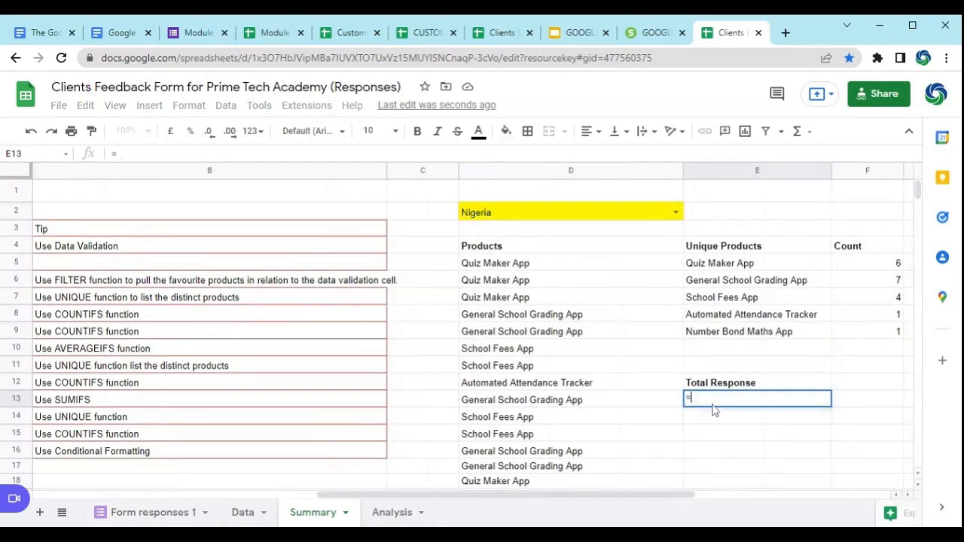
text(cou)
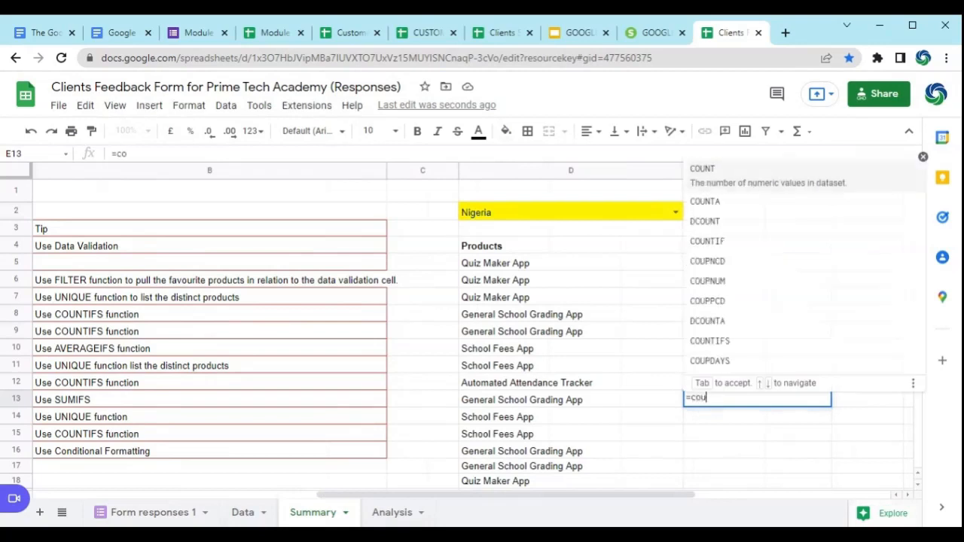
text(ntifd)
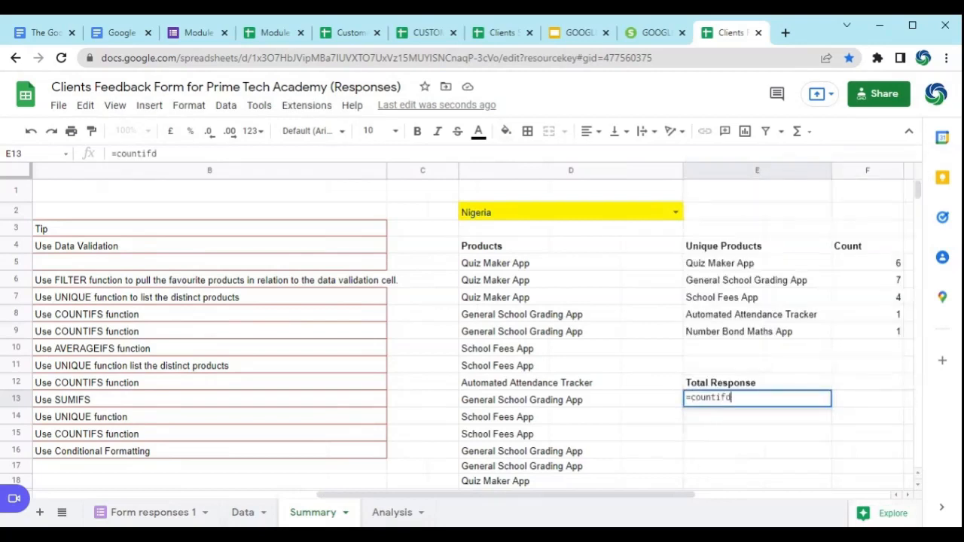
key(BackSpace)
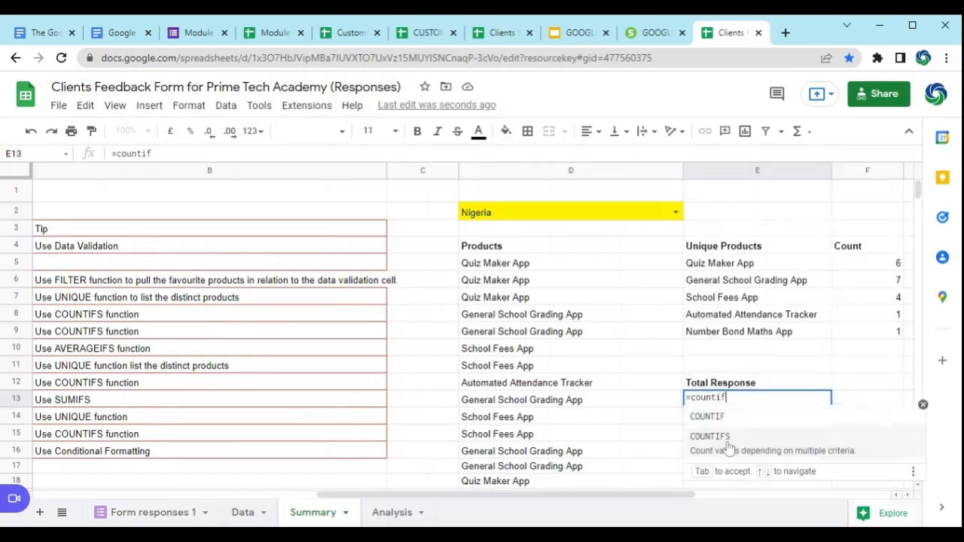
click(720, 442)
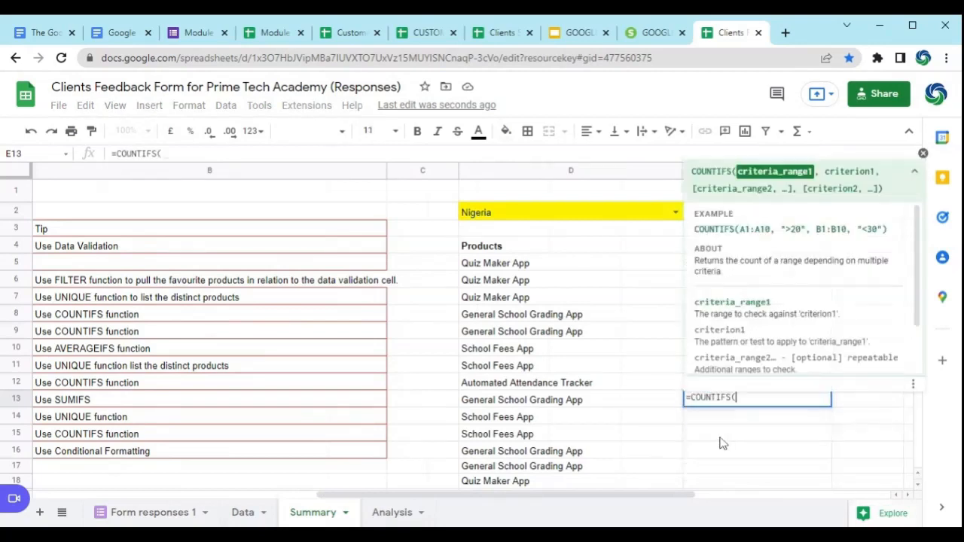
Step: Use the Data sheet's country range E2:E30 as criteria range and Summary cell D2 as criterion, completing the COUNTIFS formula in E13
click(244, 518)
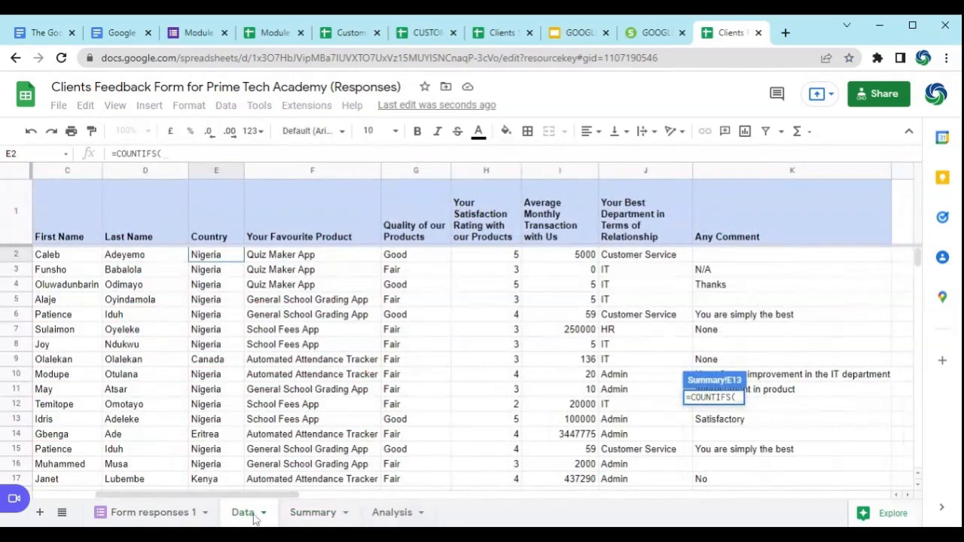
click(229, 259)
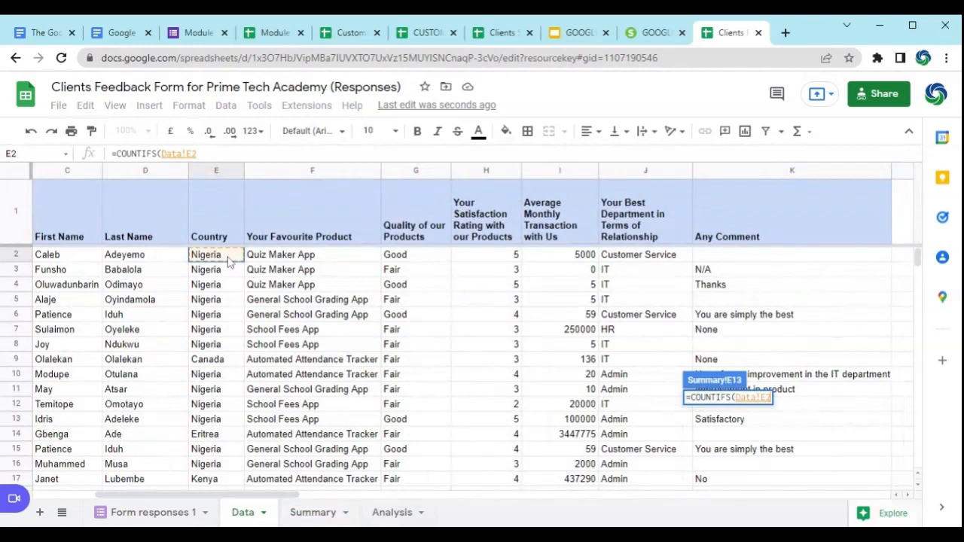
key(ctrl+shift+Down)
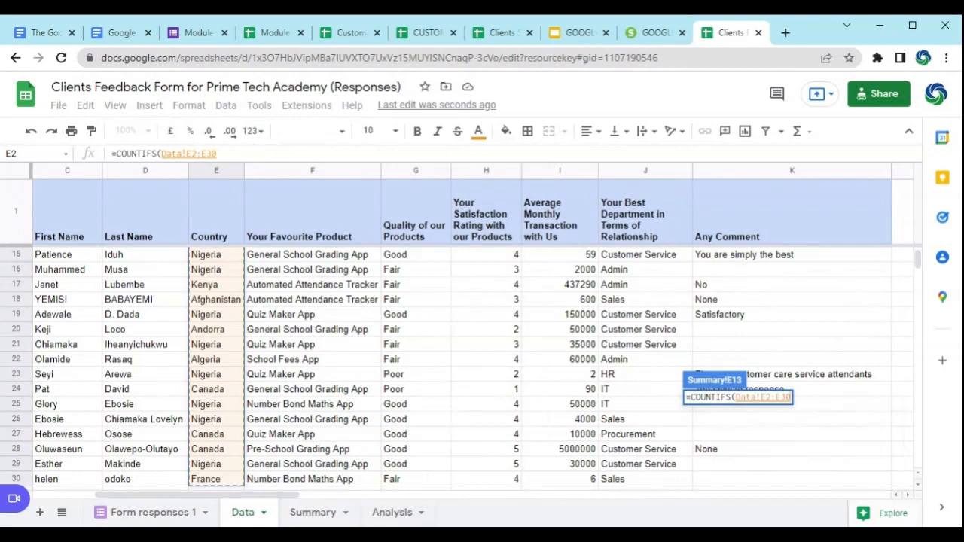
text(,)
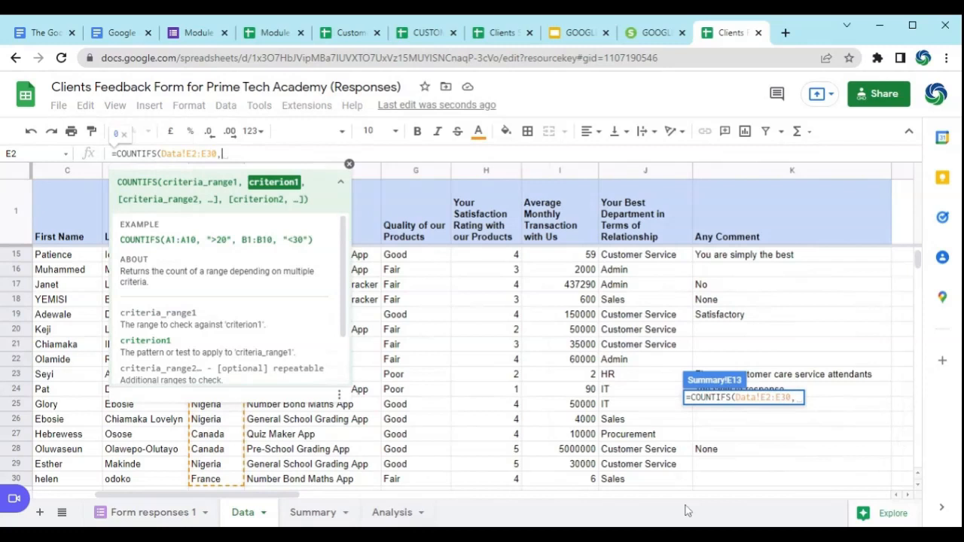
click(330, 515)
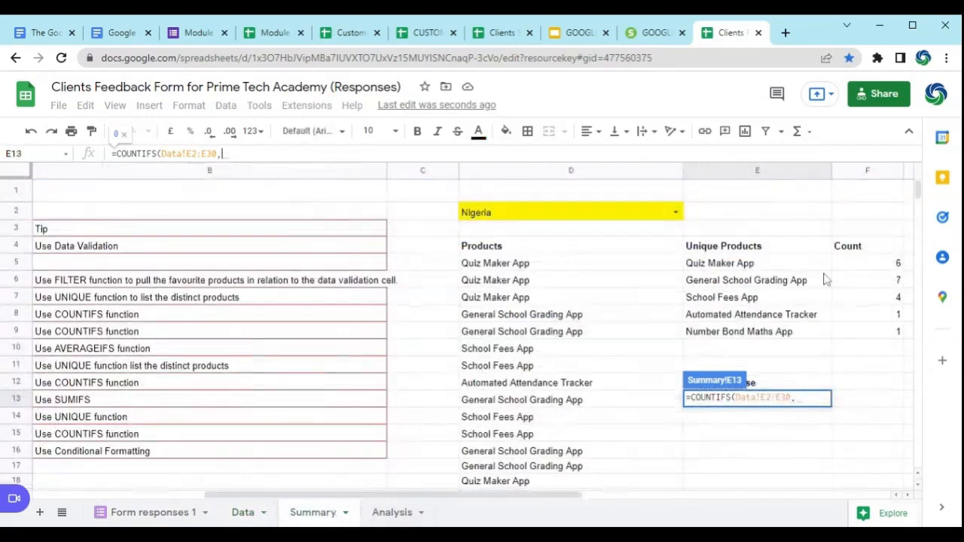
click(561, 215)
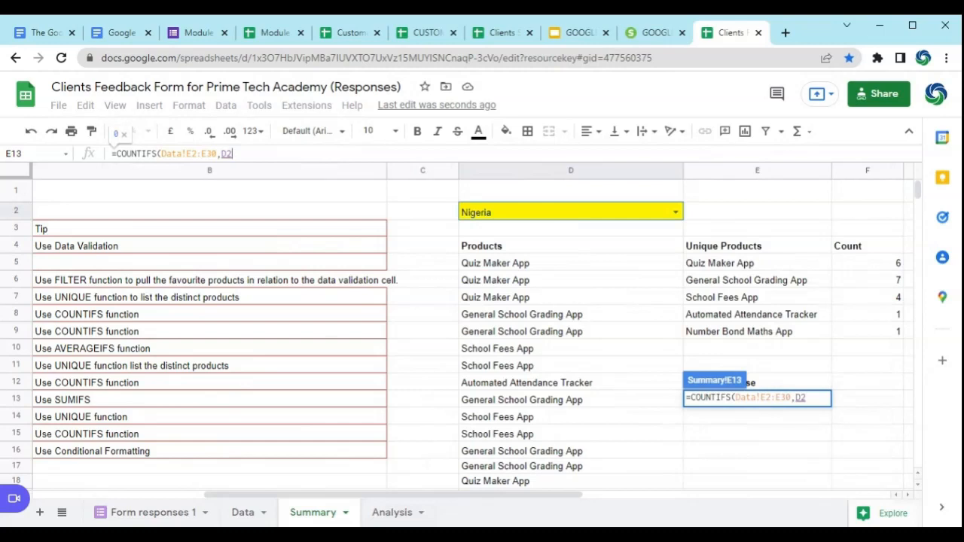
text())
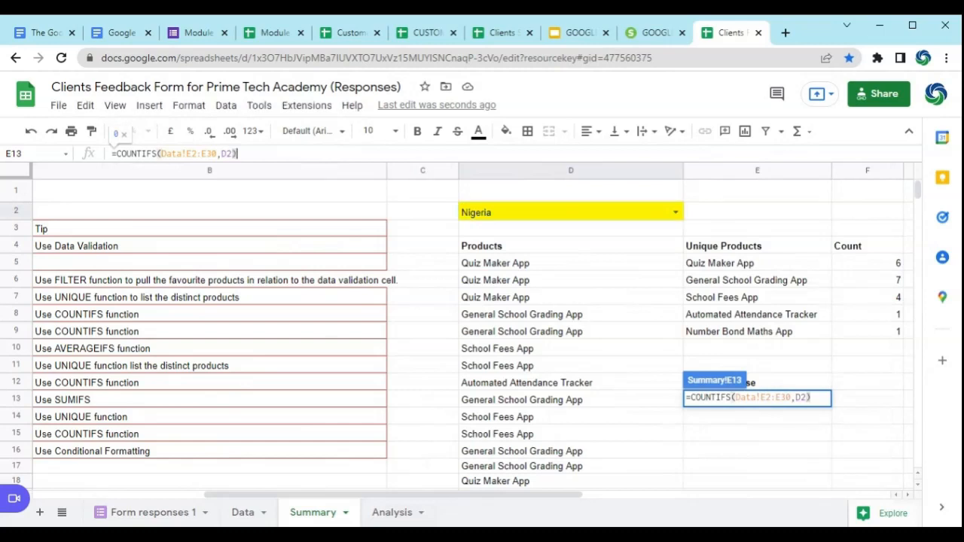
key(Return)
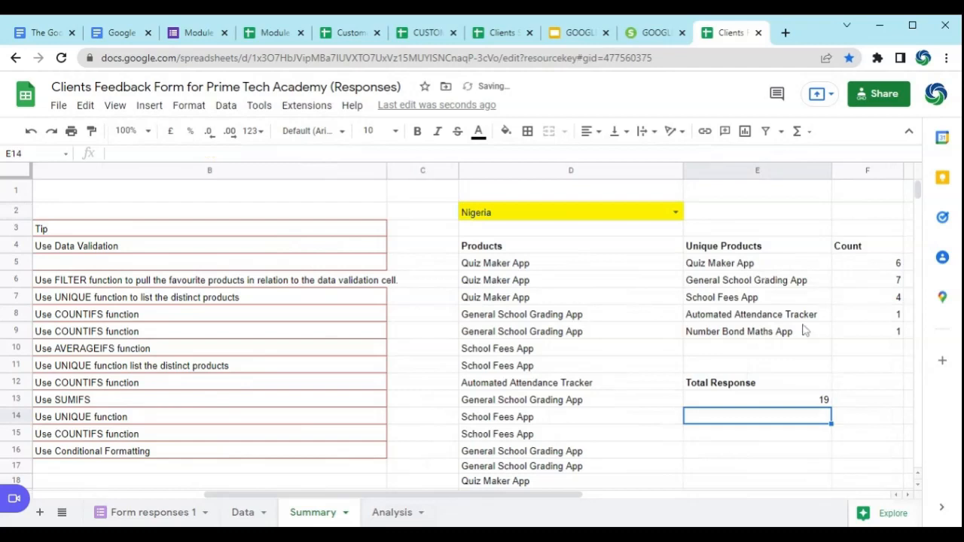
Step: Narrow column E slightly and centre the total in E13 and its Total Response heading in E12
drag(831, 170, 823, 181)
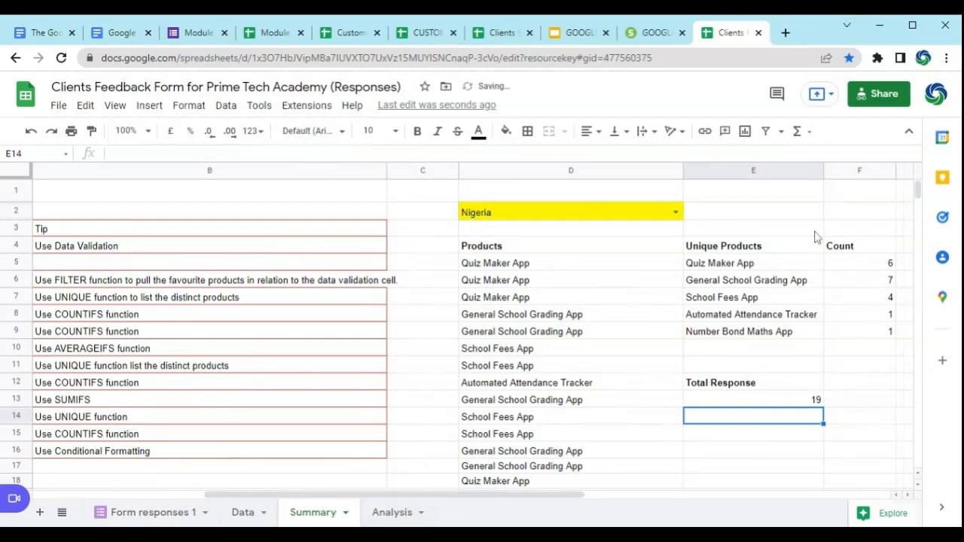
click(769, 397)
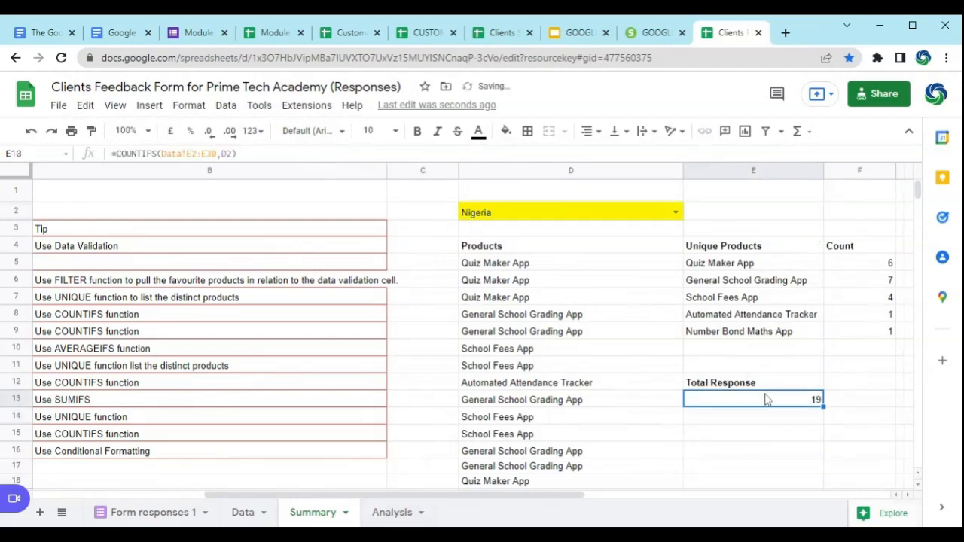
click(595, 132)
click(604, 156)
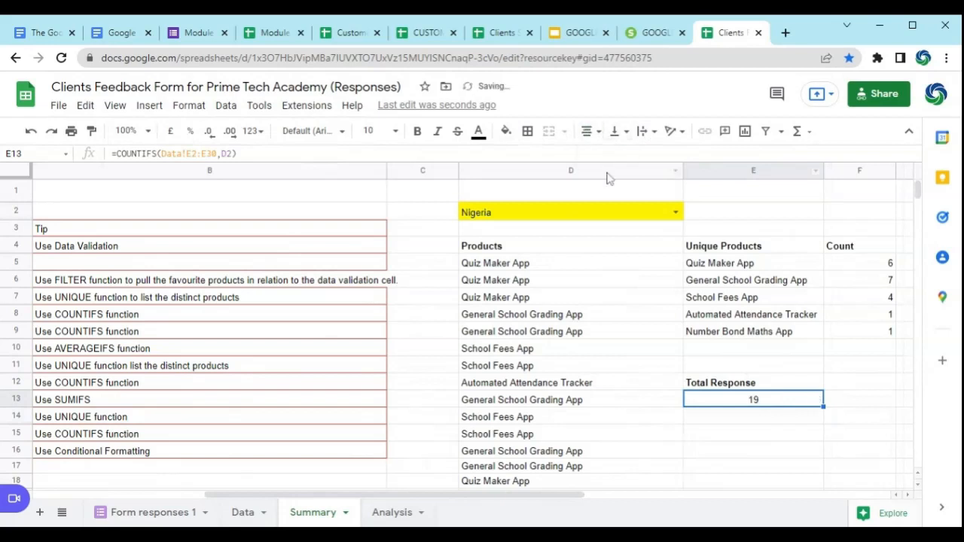
click(758, 419)
click(732, 386)
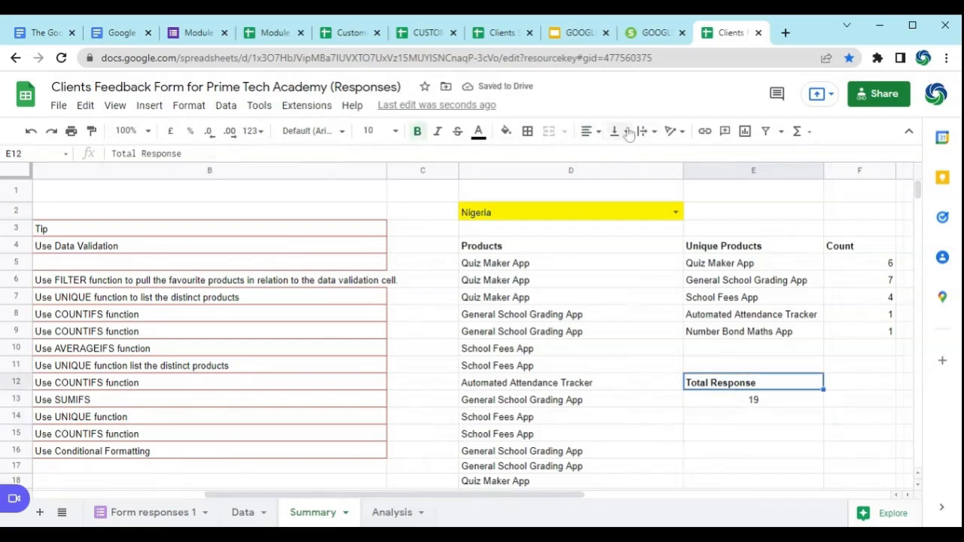
click(597, 132)
click(606, 155)
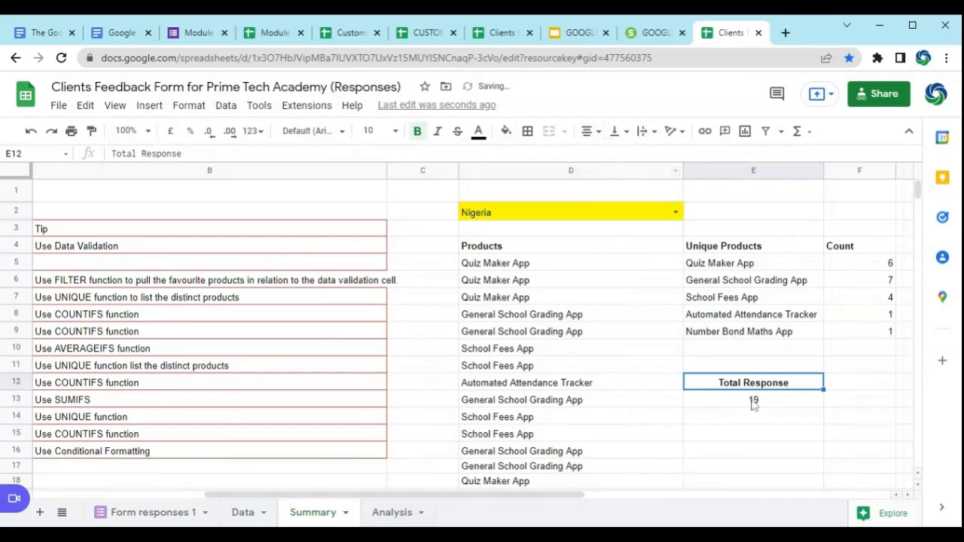
Step: Test the total response by switching the D2 country to Canada, Kenya and back to Nigeria
click(675, 213)
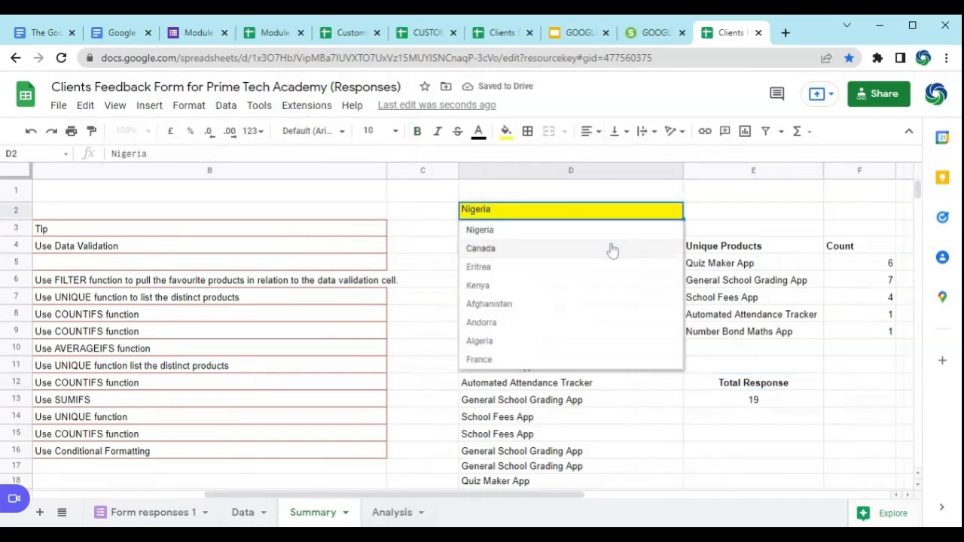
click(607, 249)
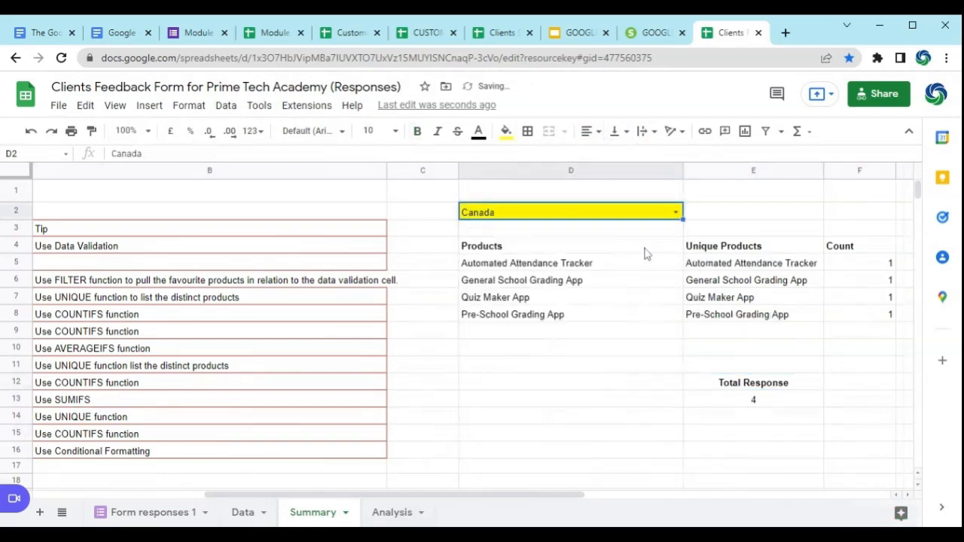
click(676, 212)
click(555, 284)
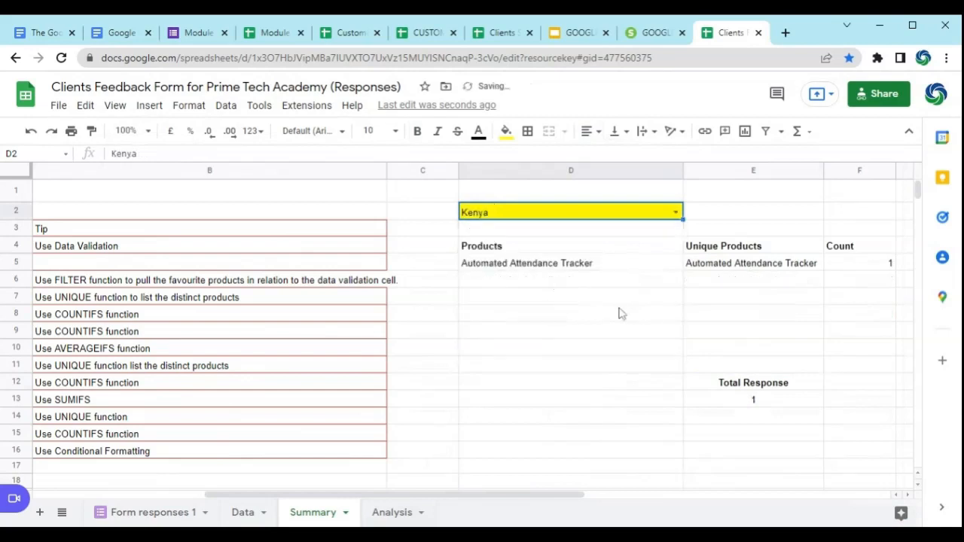
click(676, 212)
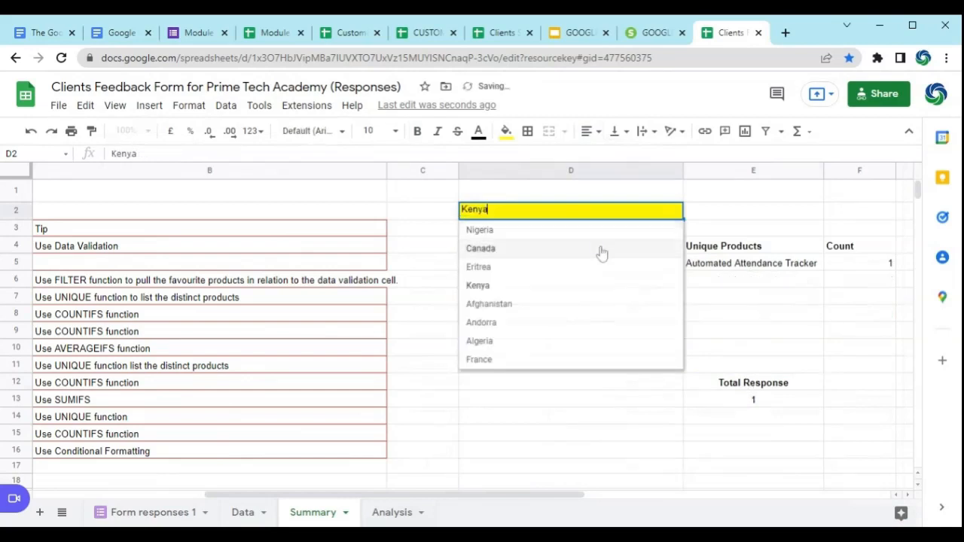
click(520, 231)
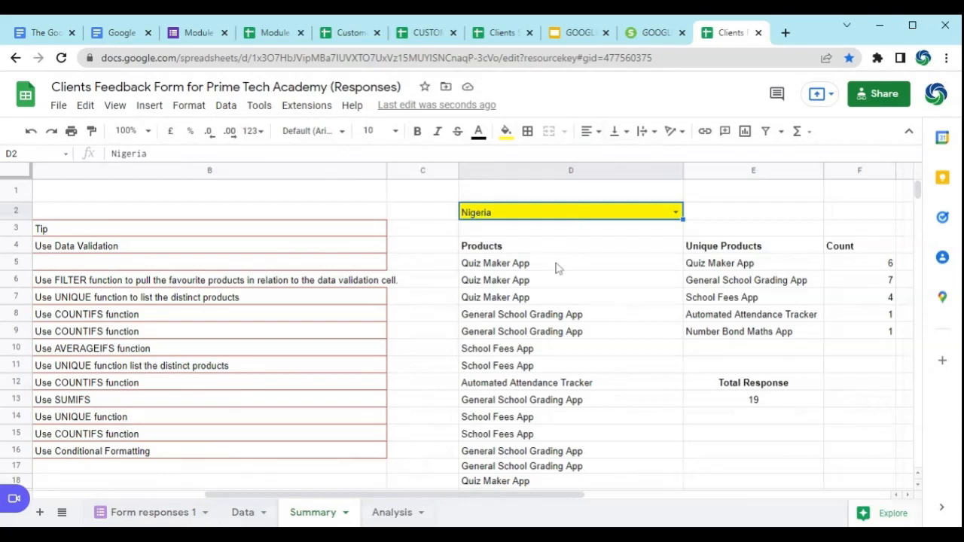
Step: Try the Summary product range D5:D as the criteria range in the E13 COUNTIFS formula, keeping D2 as the criterion
click(748, 405)
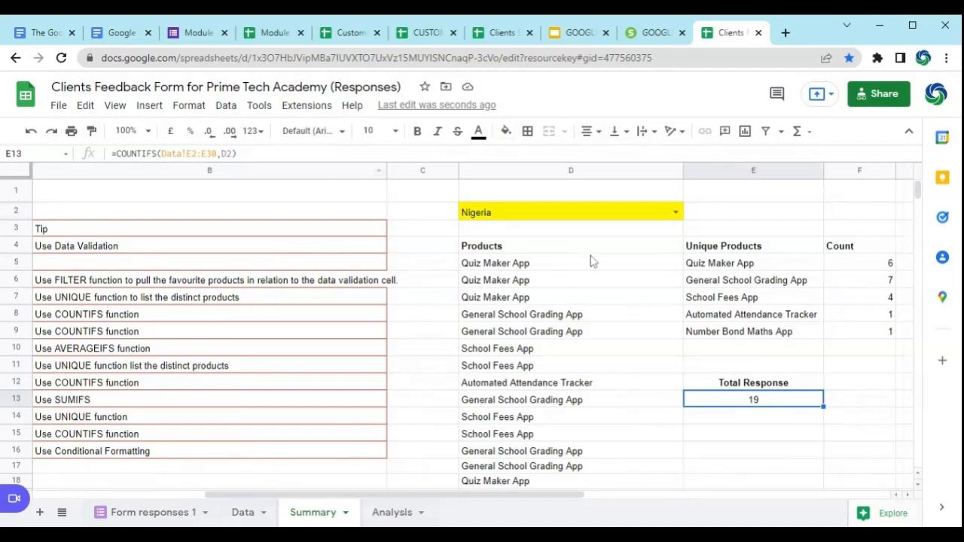
drag(217, 154, 161, 154)
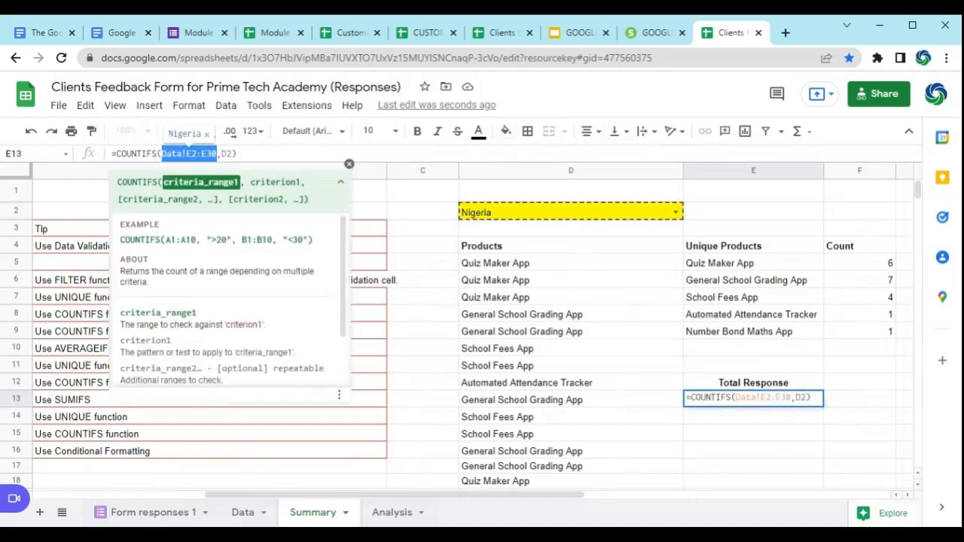
text(D)
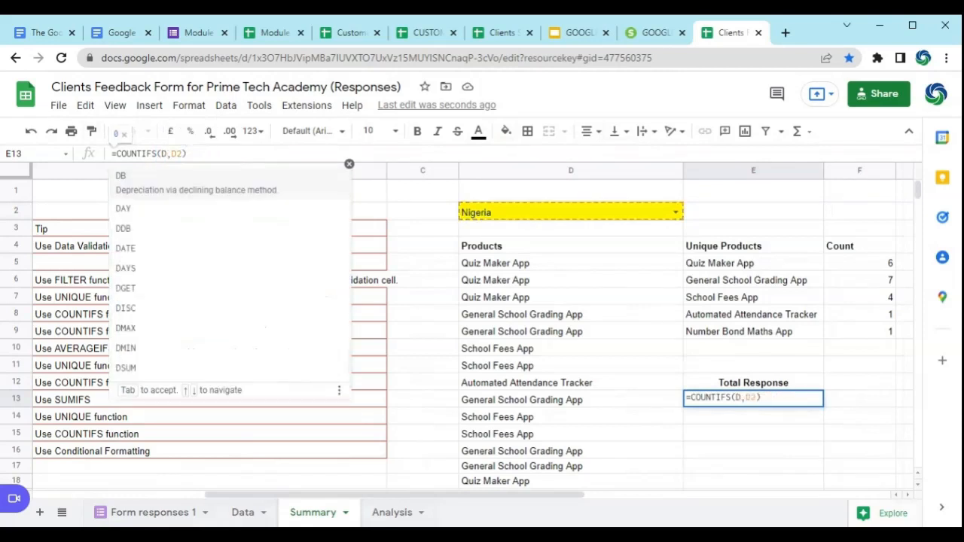
text(5)
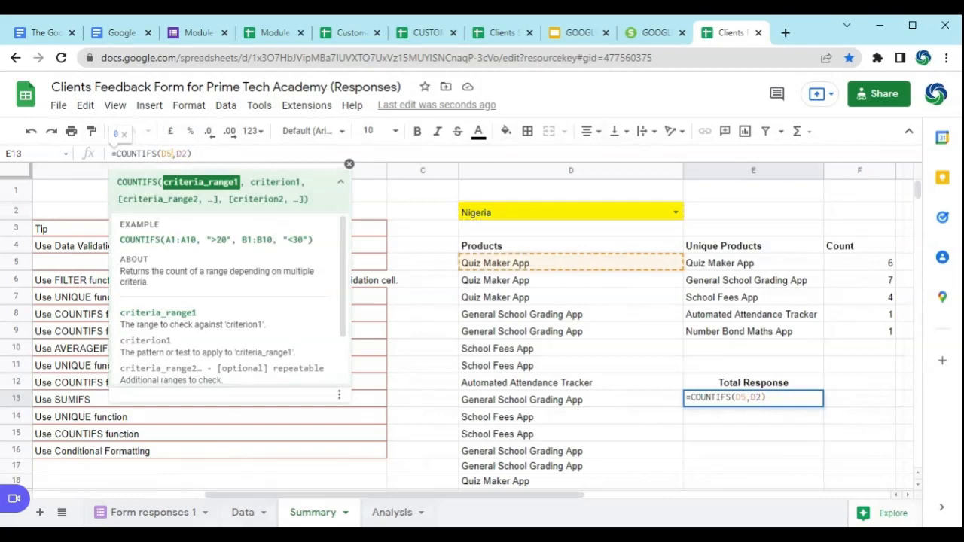
text(:)
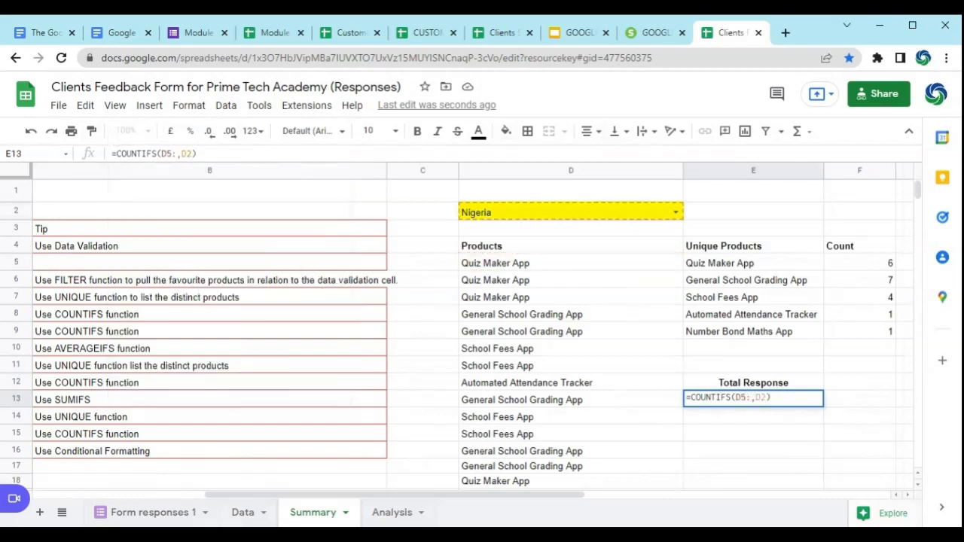
text(D)
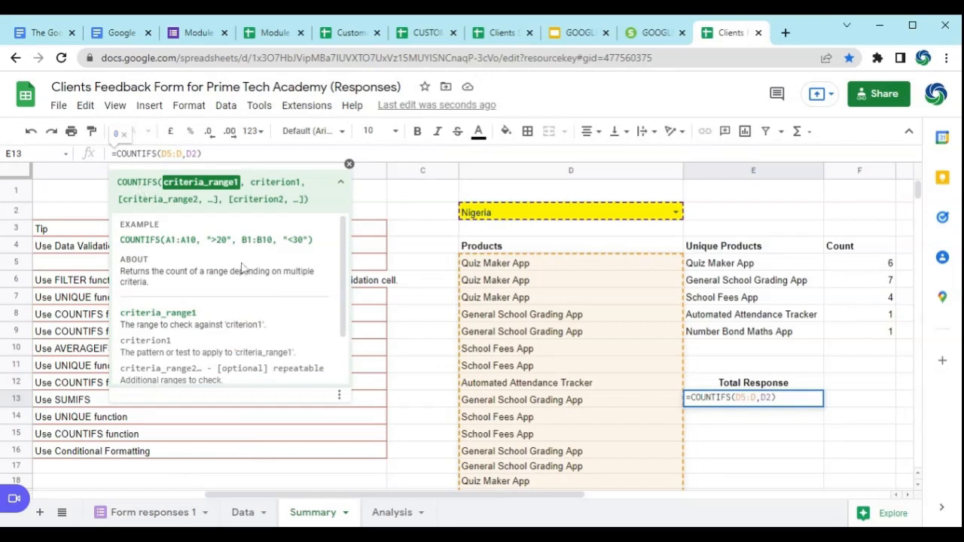
drag(186, 153, 192, 153)
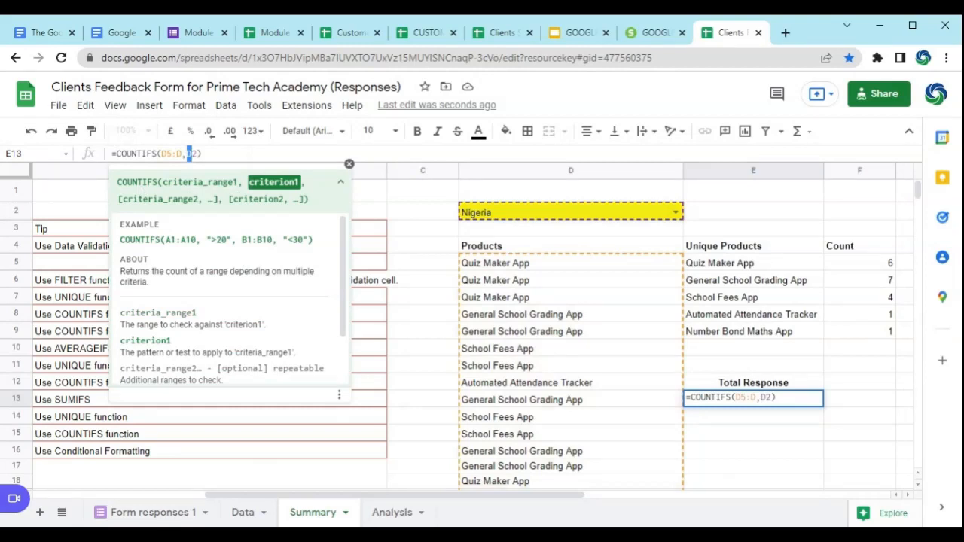
key(Return)
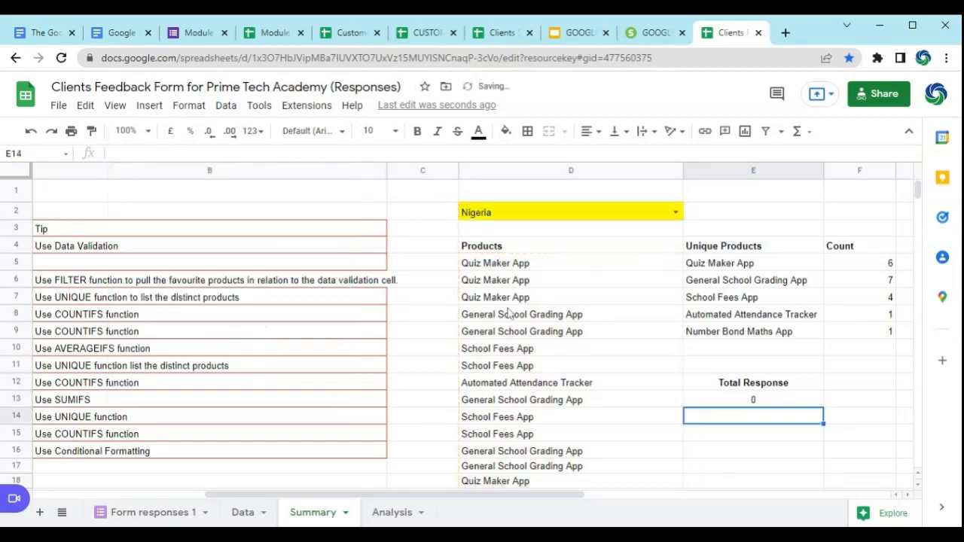
key(Up)
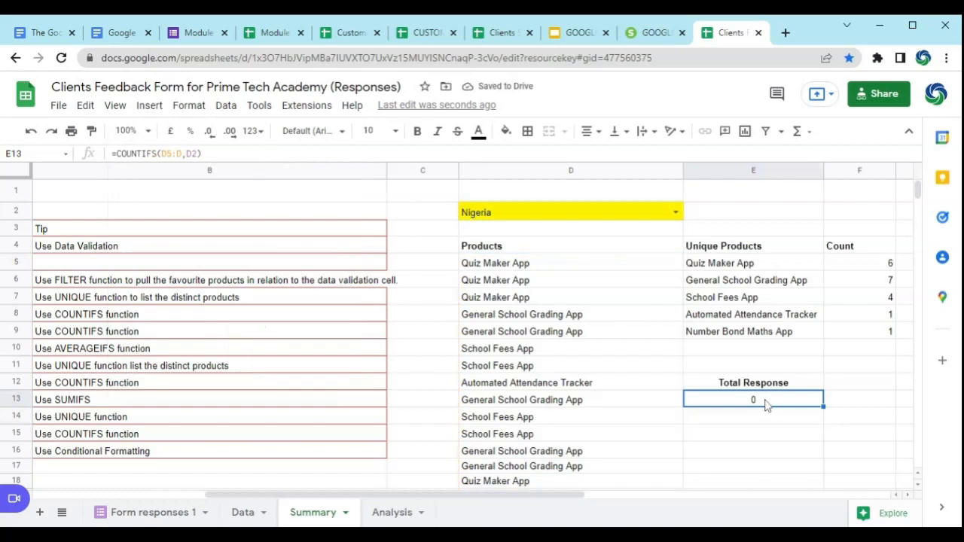
Step: Undo the criteria range change in E13 and recheck the formula against the country cell D2
click(589, 264)
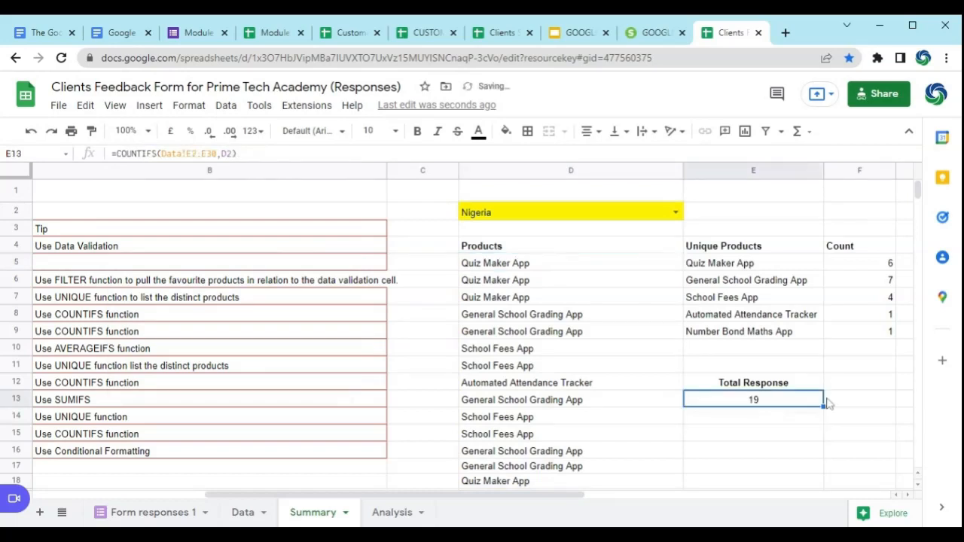
click(557, 215)
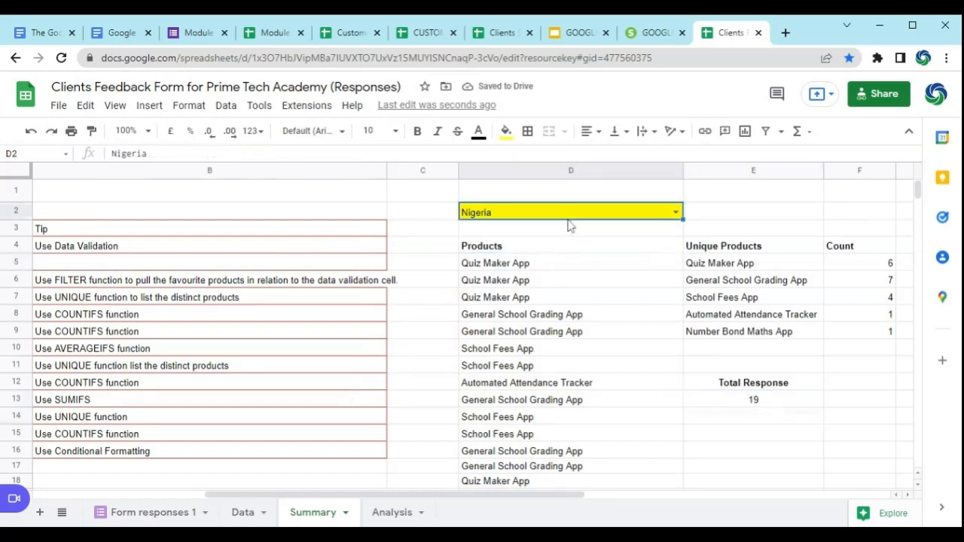
click(778, 407)
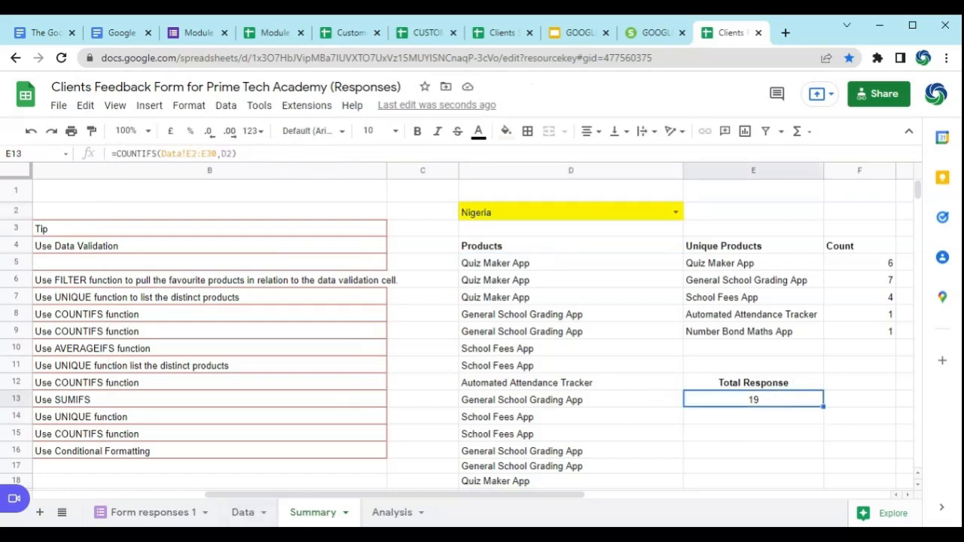
Step: Check task 6 in the task list and enter the heading Average Rating in G12
drag(391, 495, 331, 497)
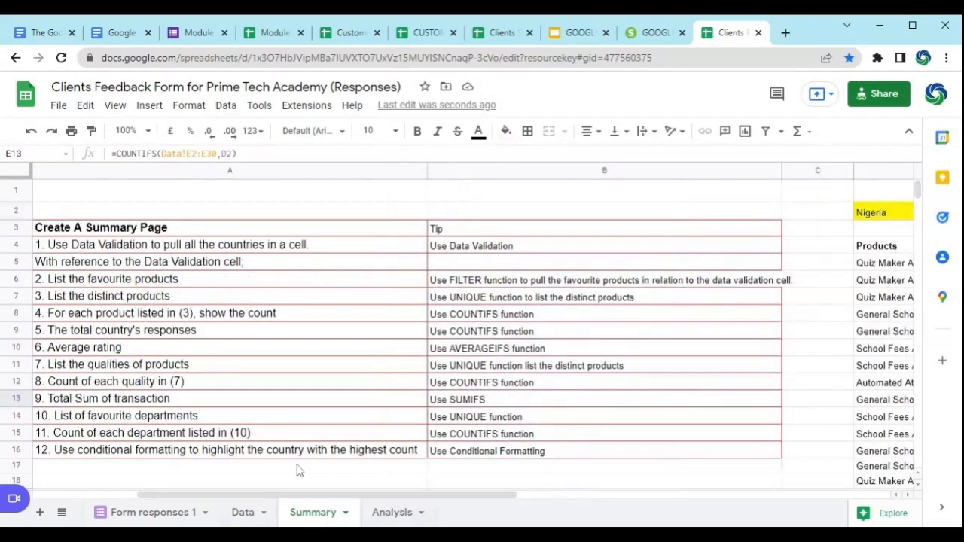
click(190, 350)
drag(275, 495, 500, 525)
click(566, 385)
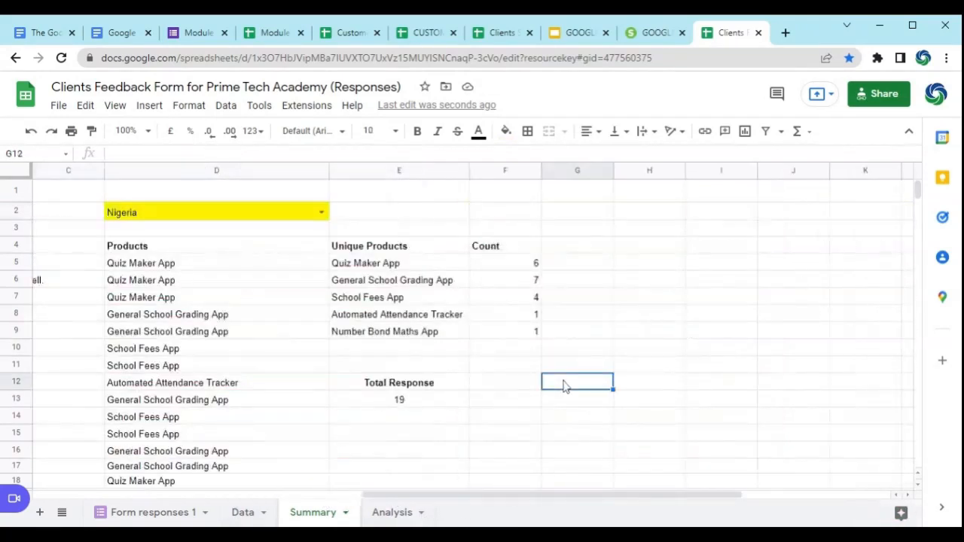
text(Average Ratin)
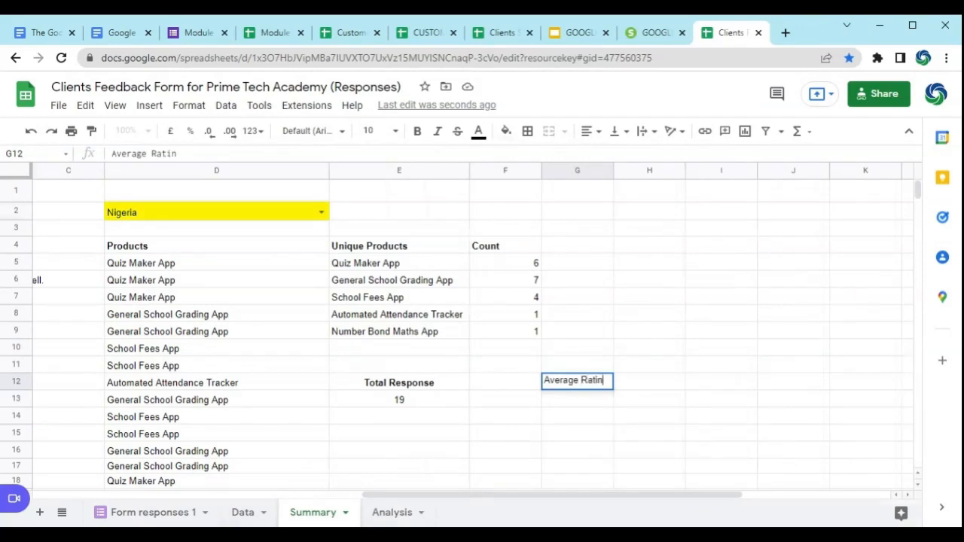
text(g)
key(Return)
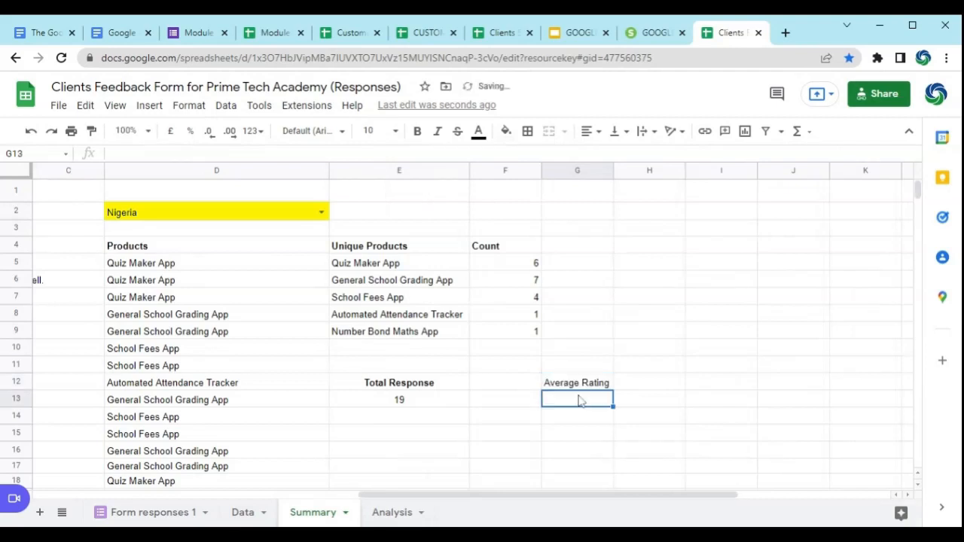
Step: Check the function tip for task 6 and start an AVERAGEIFS formula in G13 under the Average Rating heading
drag(329, 493, 161, 487)
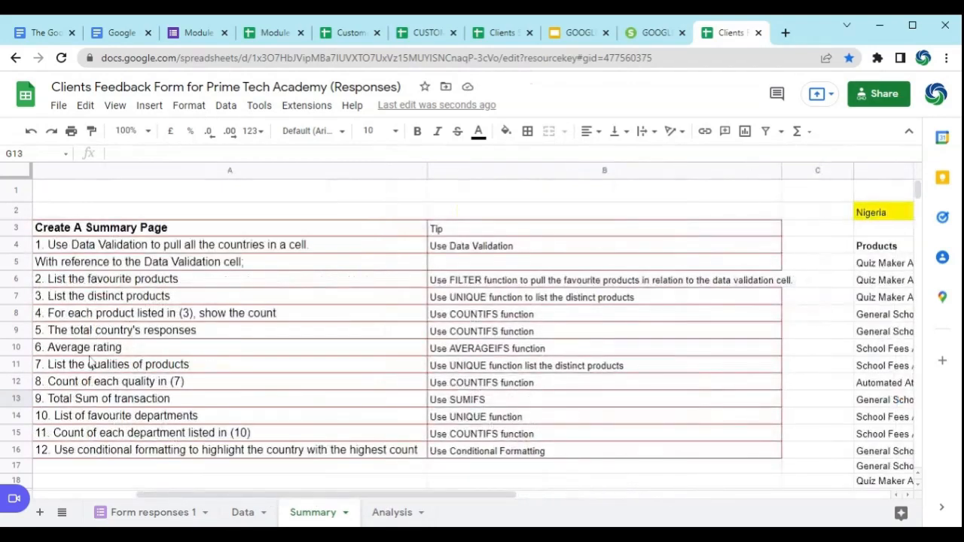
drag(366, 498, 631, 506)
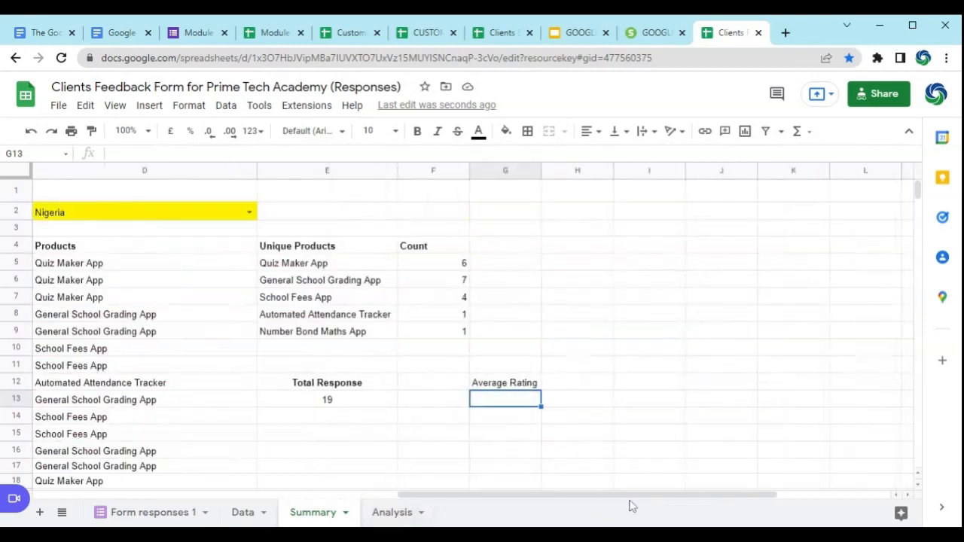
text(=AV)
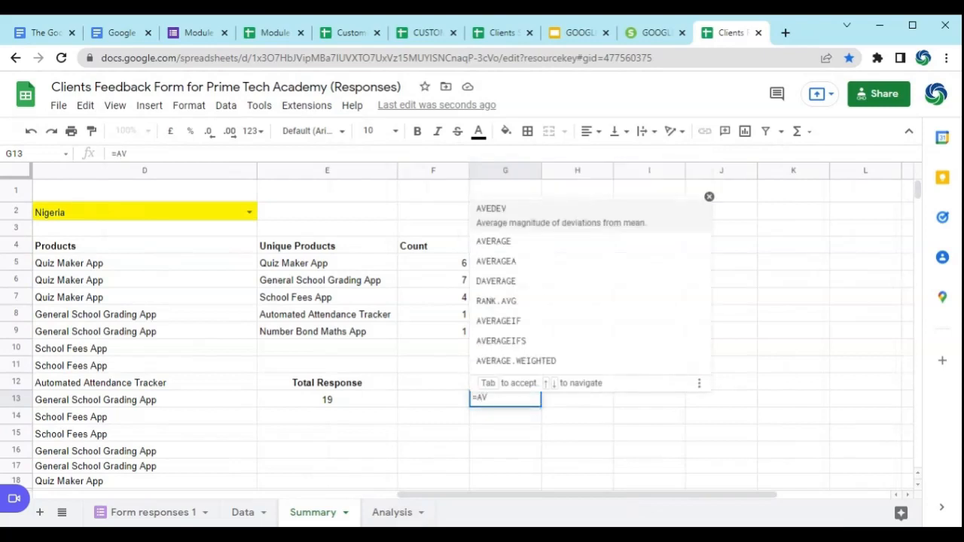
key(Up)
key(Up)
key(Tab)
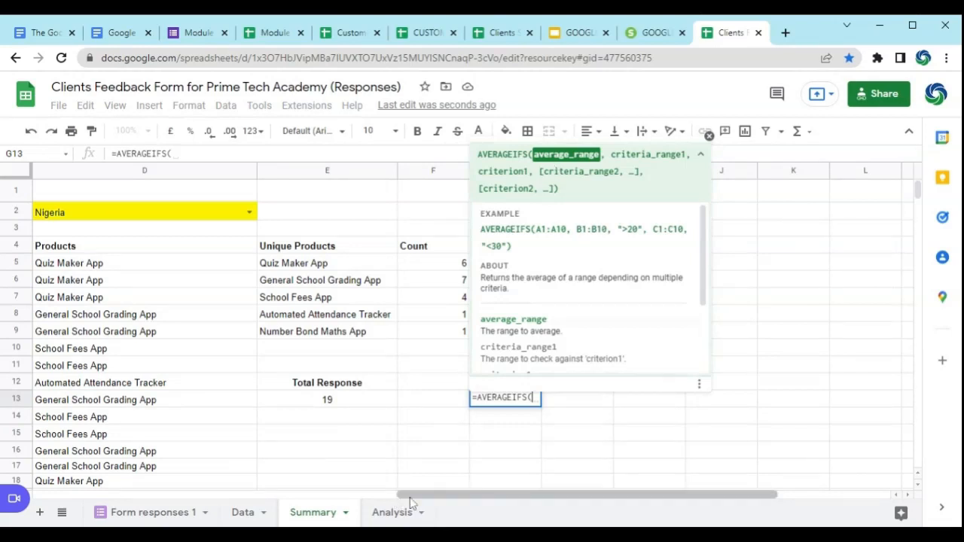
Step: Set the formula's average range to the satisfaction ratings H2:H30 on the Data sheet
click(242, 512)
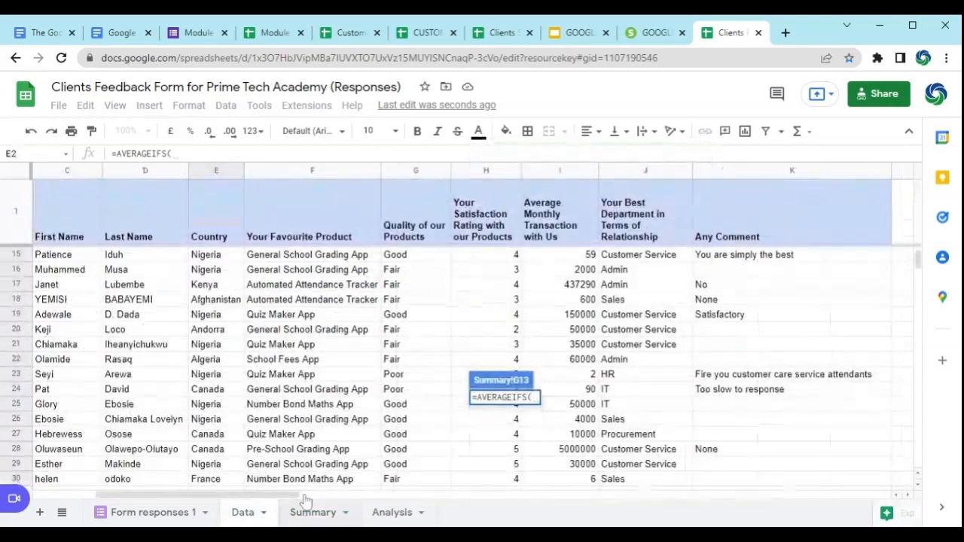
scroll(499, 263, up, 5)
click(495, 261)
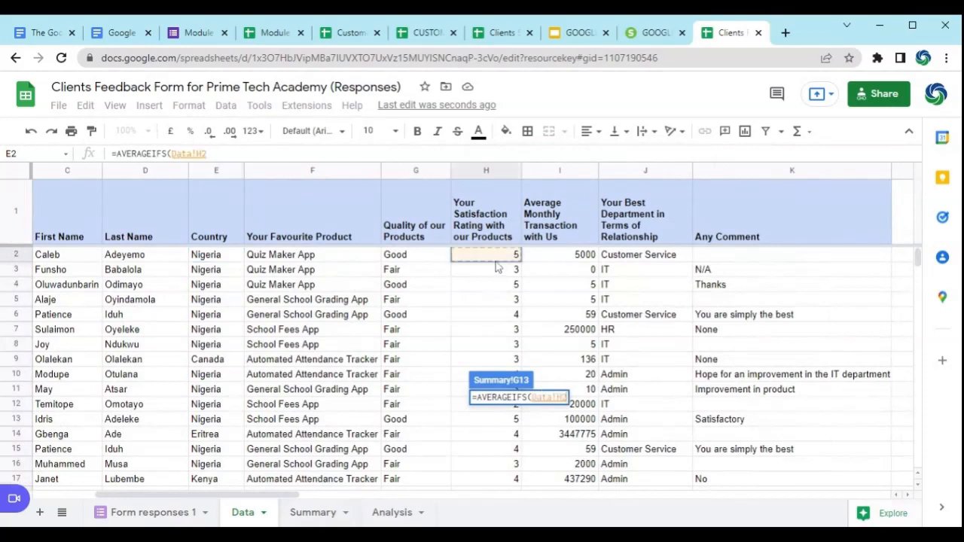
key(ctrl+shift+Down)
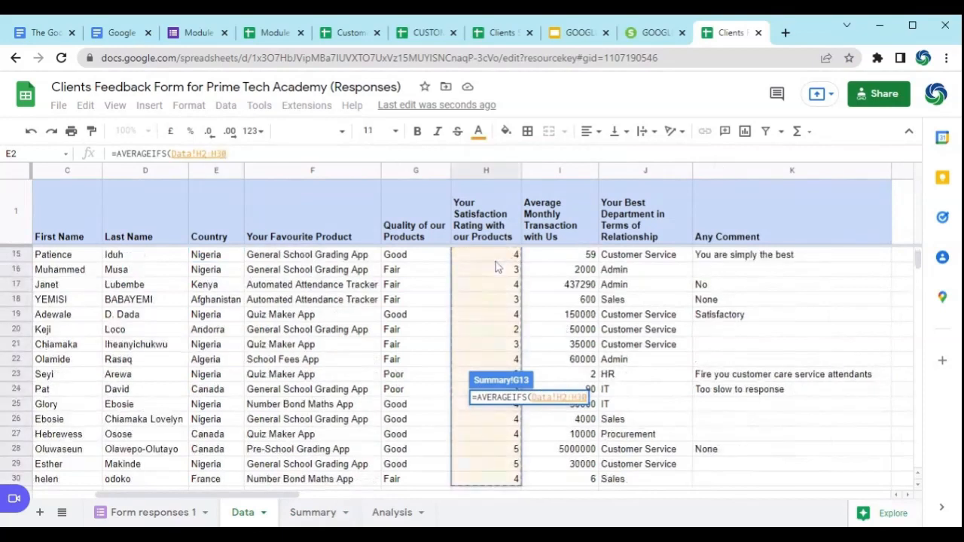
text(,)
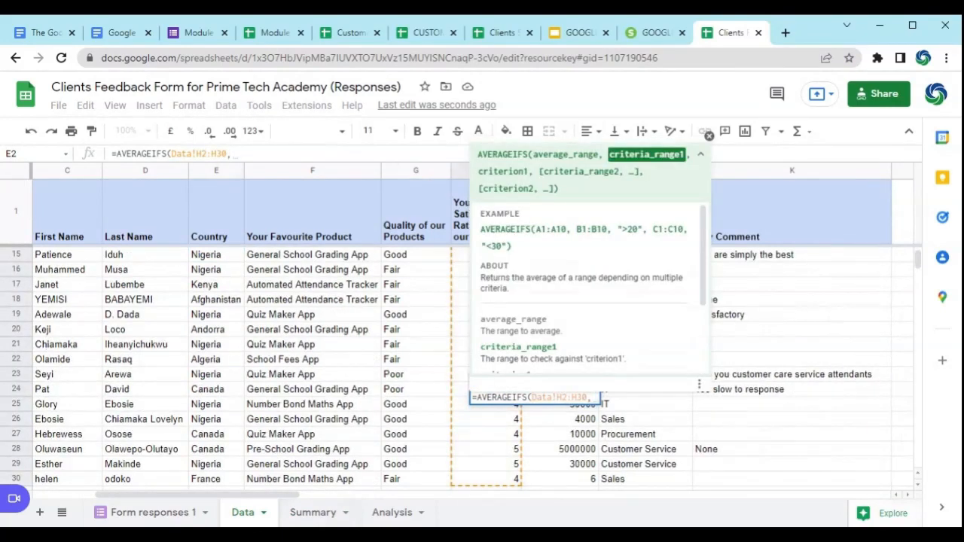
Step: Try to pick the Data sheet's country range E2:E30 as the criteria range for the G13 formula
click(313, 513)
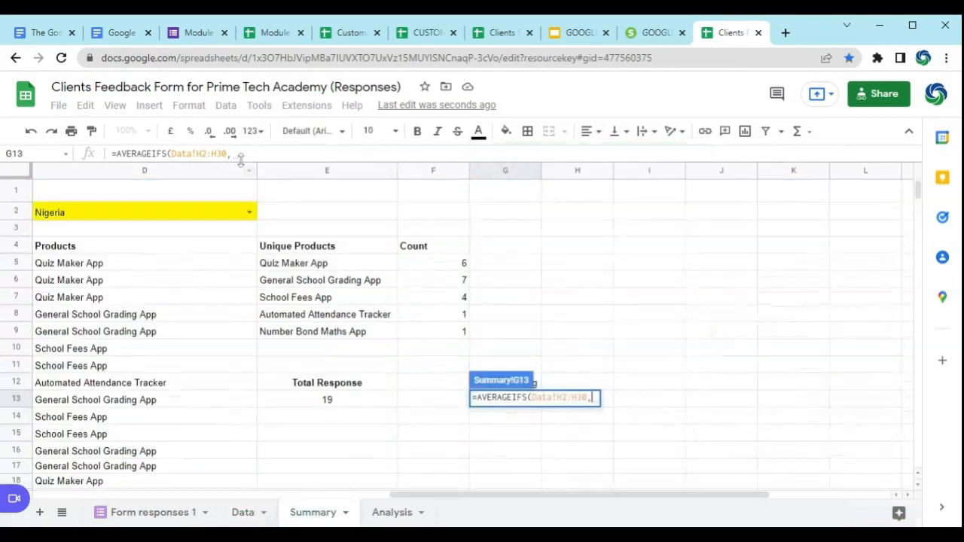
click(239, 155)
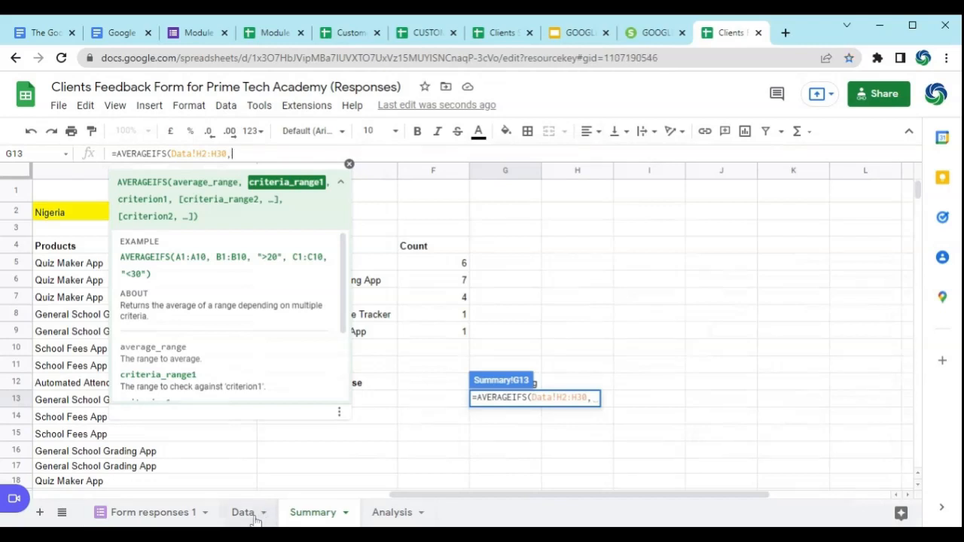
click(246, 514)
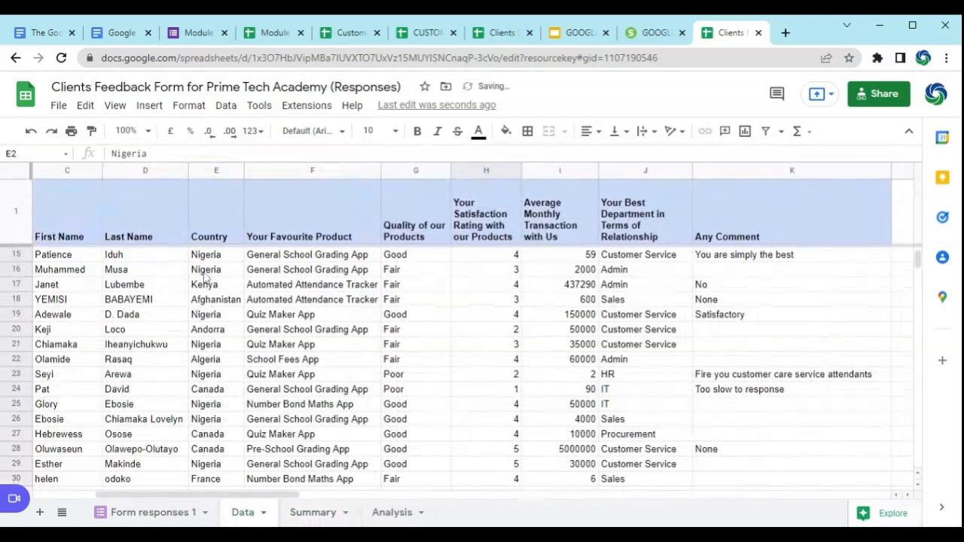
scroll(211, 275, up, 5)
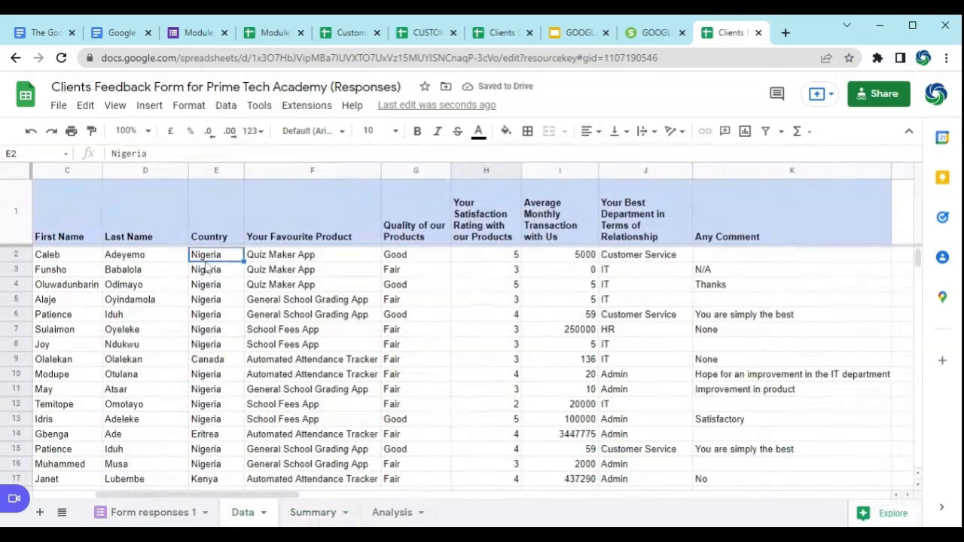
key(ctrl+shift+Down)
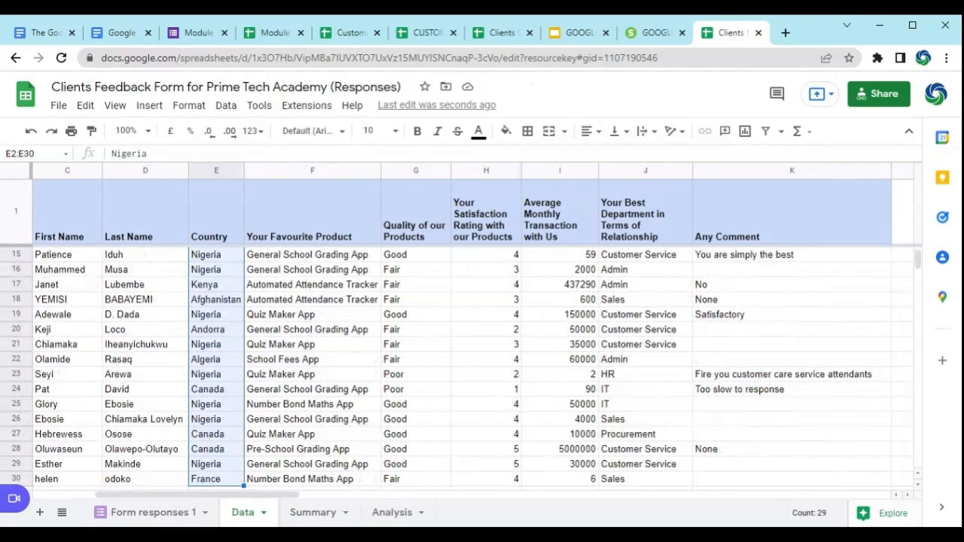
click(309, 512)
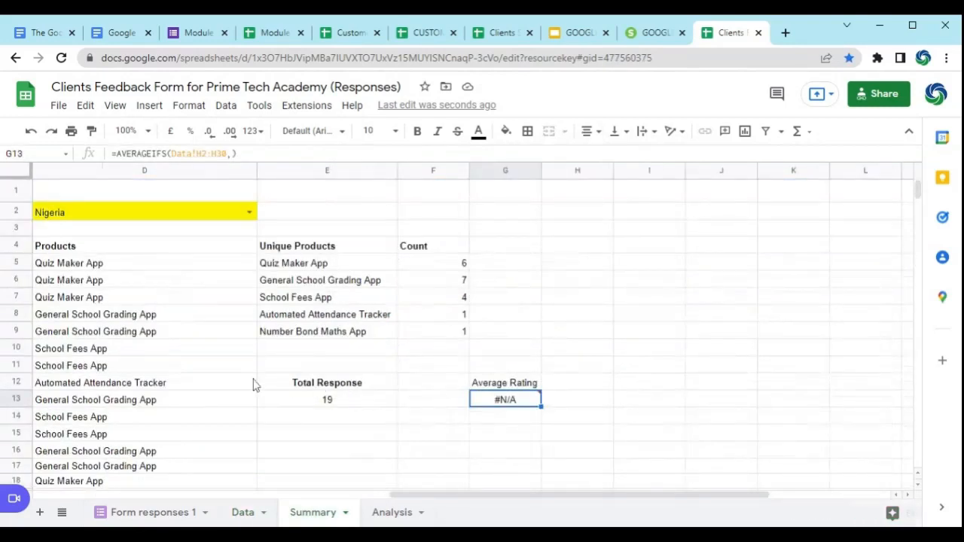
click(243, 515)
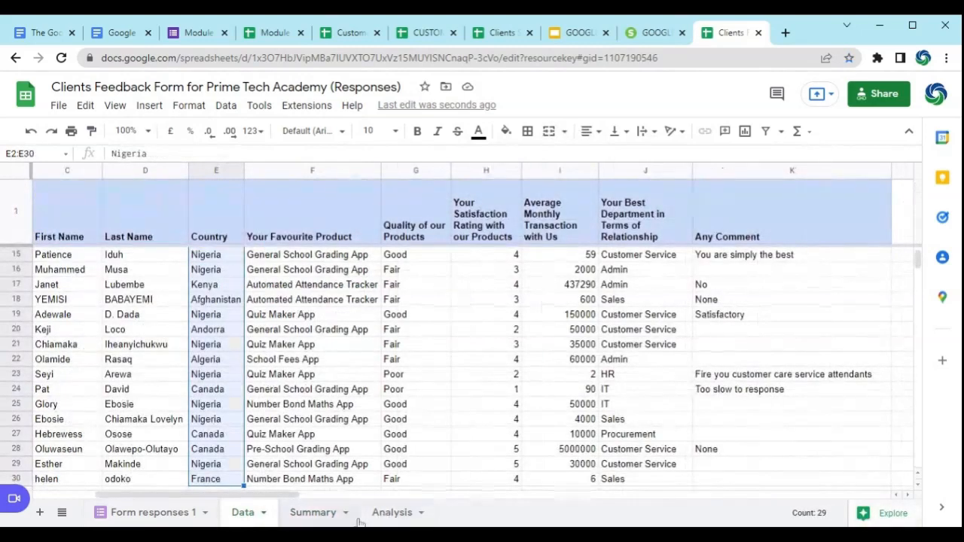
click(317, 514)
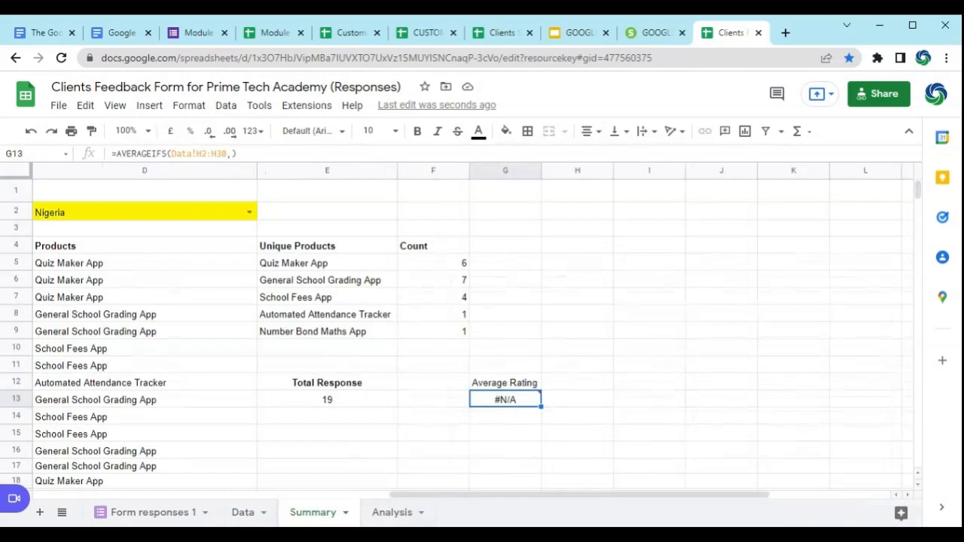
Step: Copy the average range Data!H2:H30 into the criteria range argument of the AVERAGEIFS formula in G13
drag(227, 153, 171, 153)
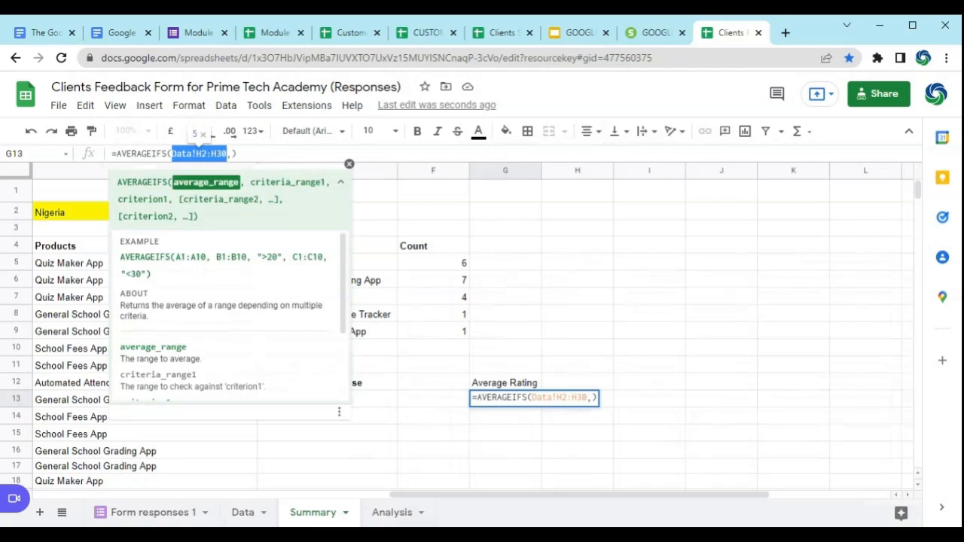
key(ctrl+c)
key(Right)
key(Right)
key(ctrl+v)
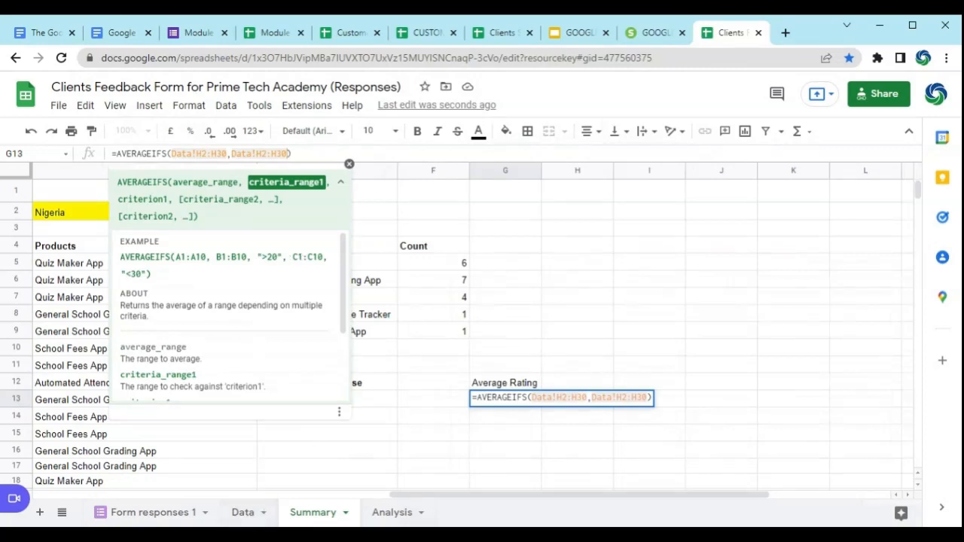
Step: Change the copied criteria range in the G13 formula to Data!E2:E30 and add a separator for the criterion
key(BackSpace)
text(E)
key(Right)
key(Right)
key(Right)
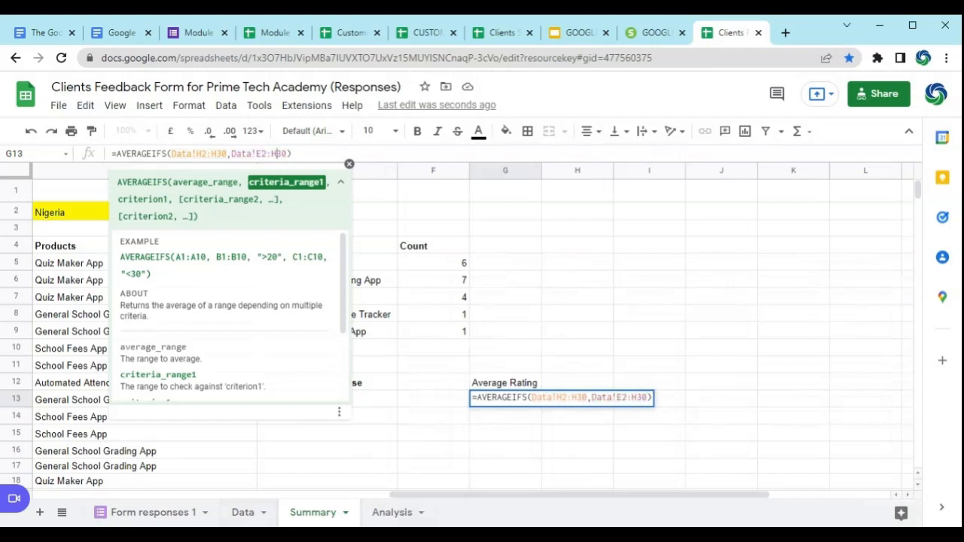
key(BackSpace)
text(E30,)
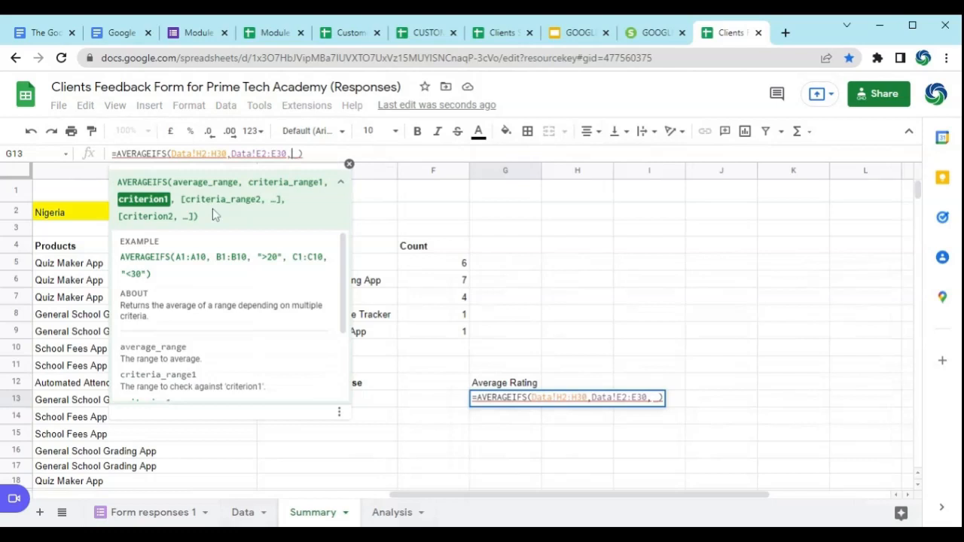
Step: Use the country cell D2 as the criterion, review the formula's three arguments, and complete the AVERAGEIFS formula in G13
drag(403, 496, 337, 500)
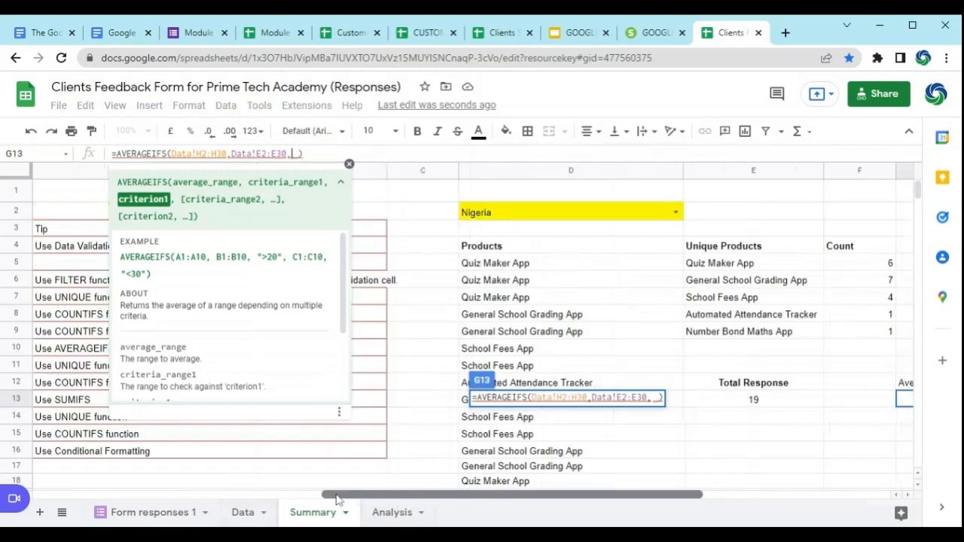
click(555, 217)
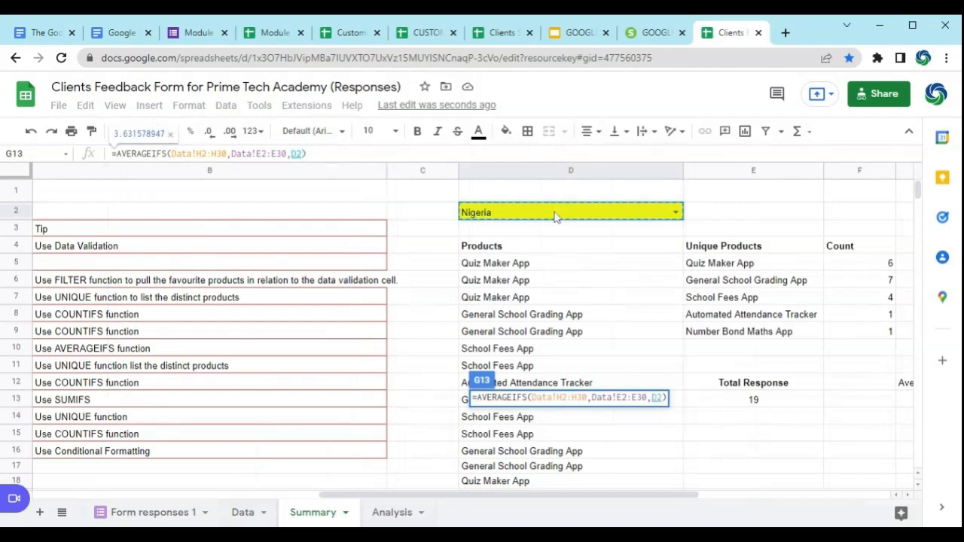
click(189, 153)
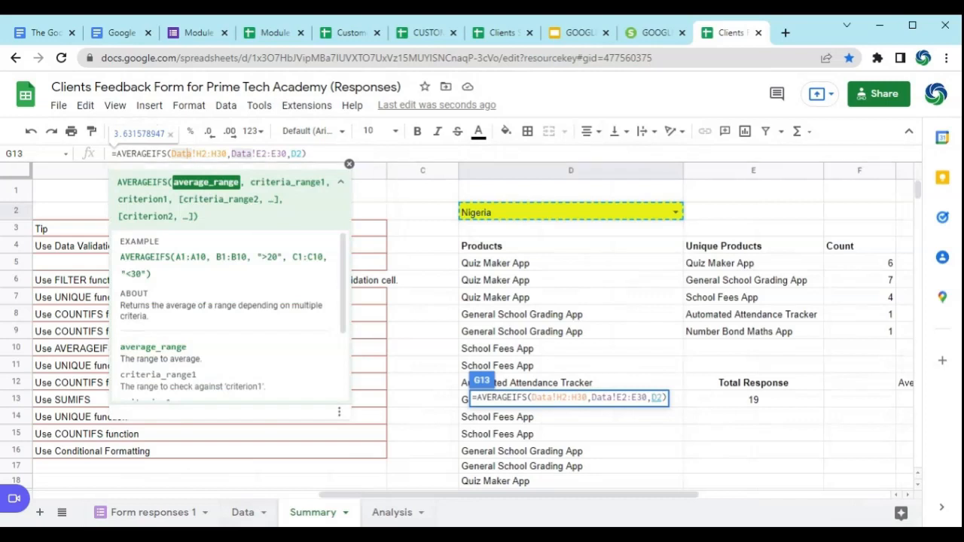
click(208, 154)
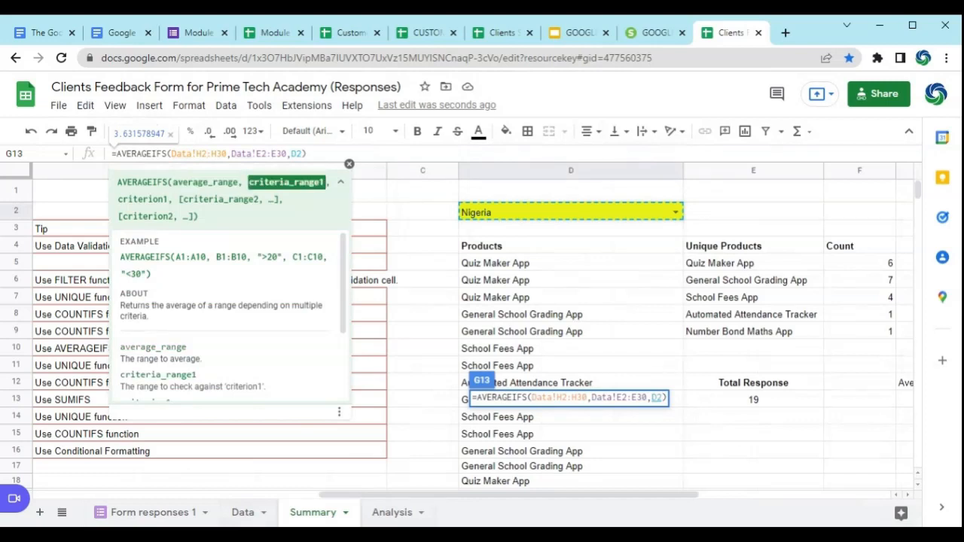
click(297, 154)
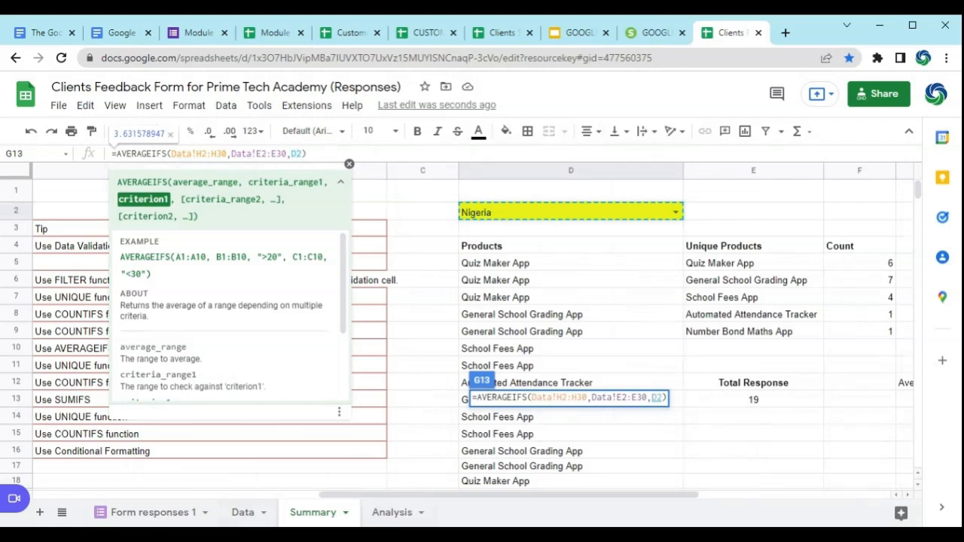
key(Return)
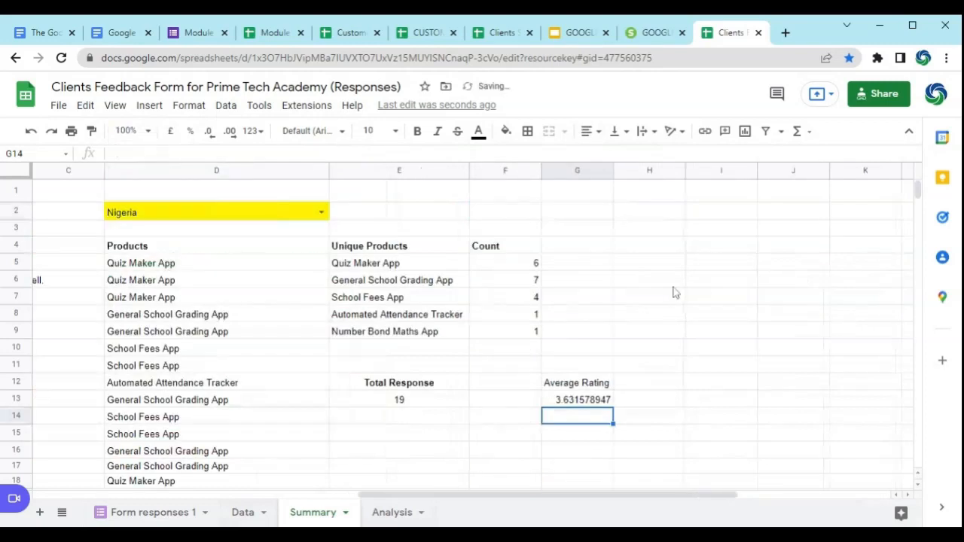
Step: Test the average rating by switching the D2 country to Canada, Afghanistan and Algeria, then back to Nigeria, and recheck G13
click(595, 402)
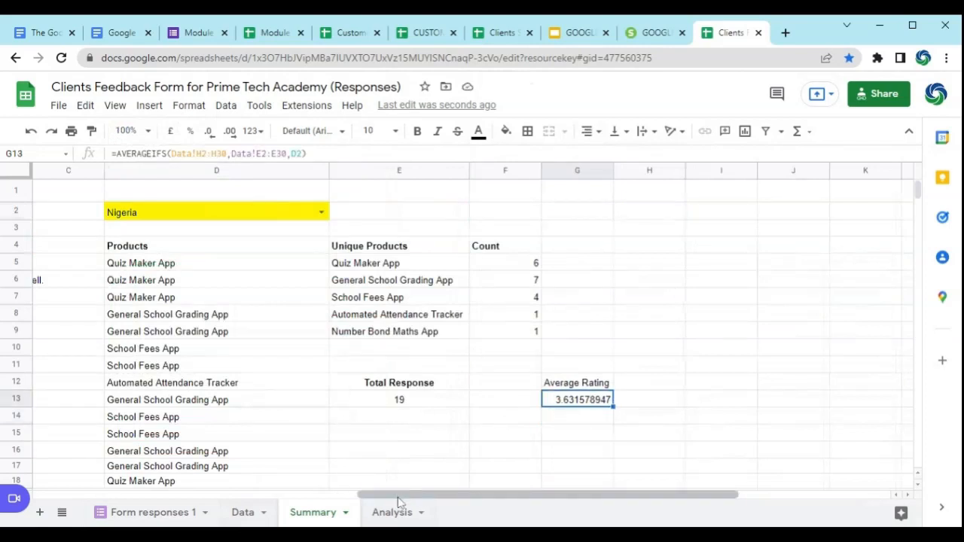
click(321, 212)
click(267, 250)
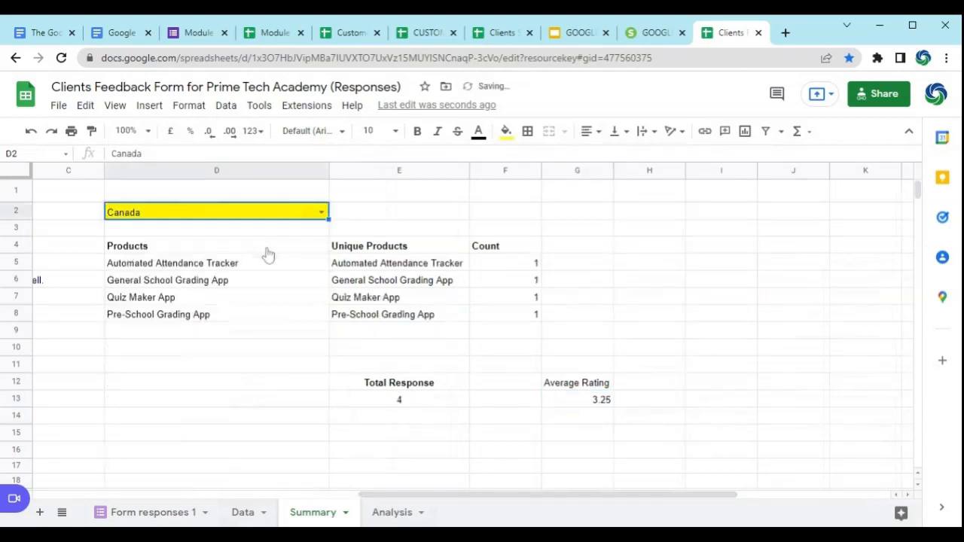
click(322, 213)
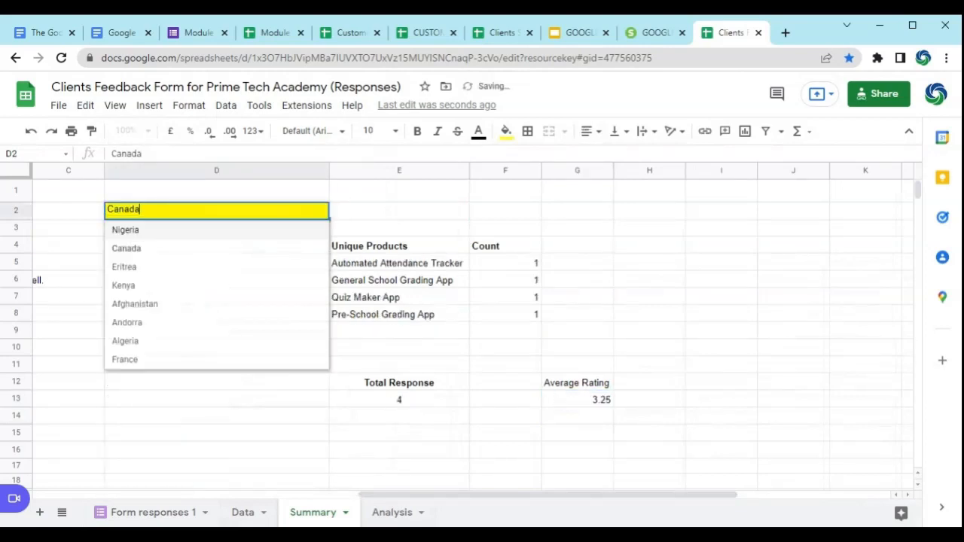
click(264, 313)
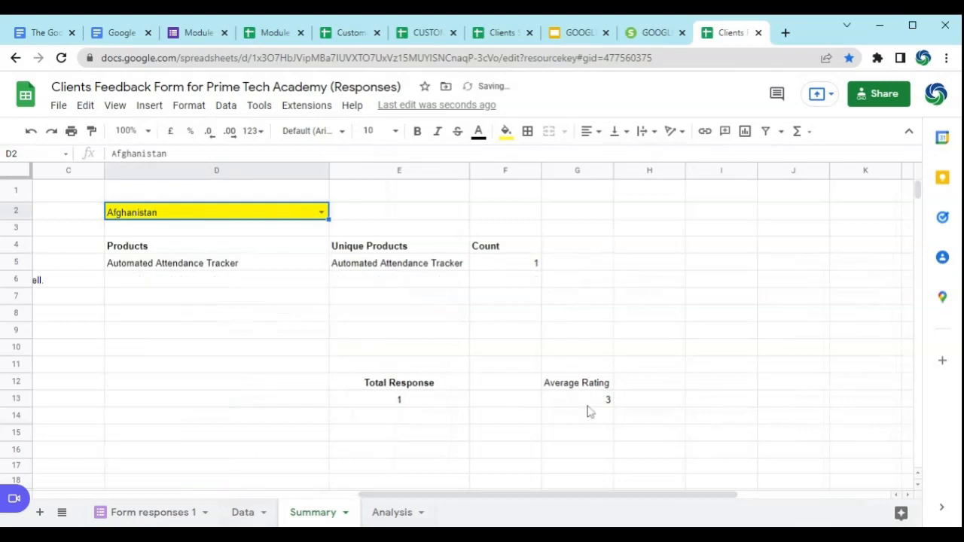
click(322, 213)
click(254, 342)
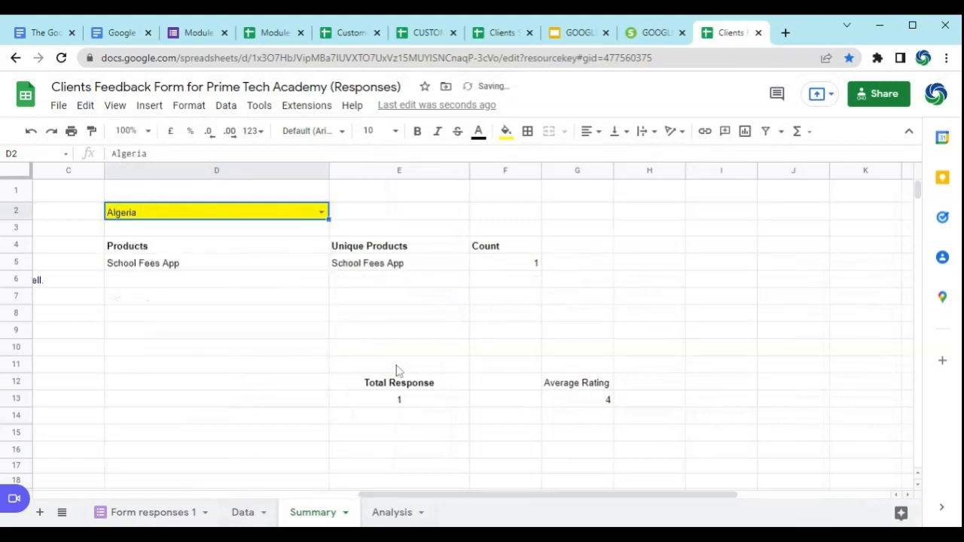
click(320, 214)
click(254, 243)
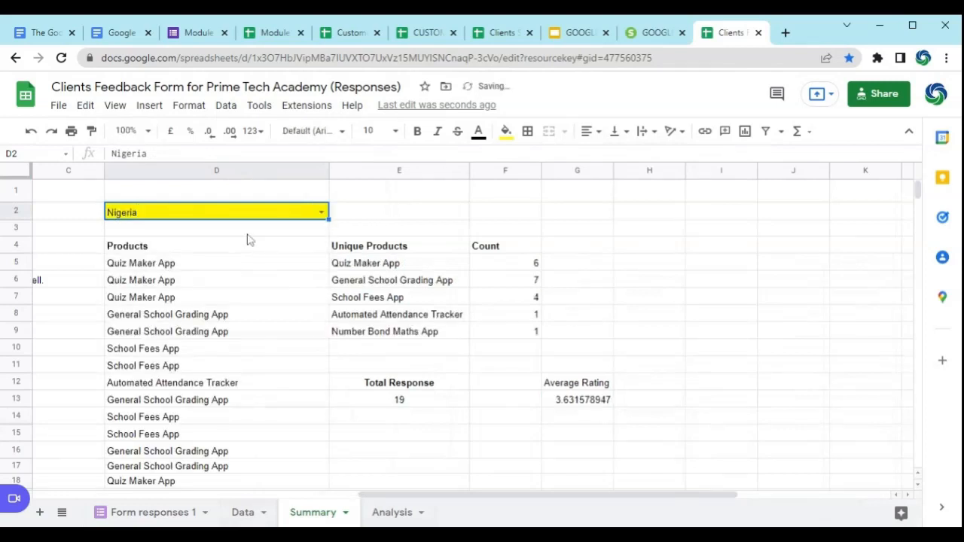
click(582, 401)
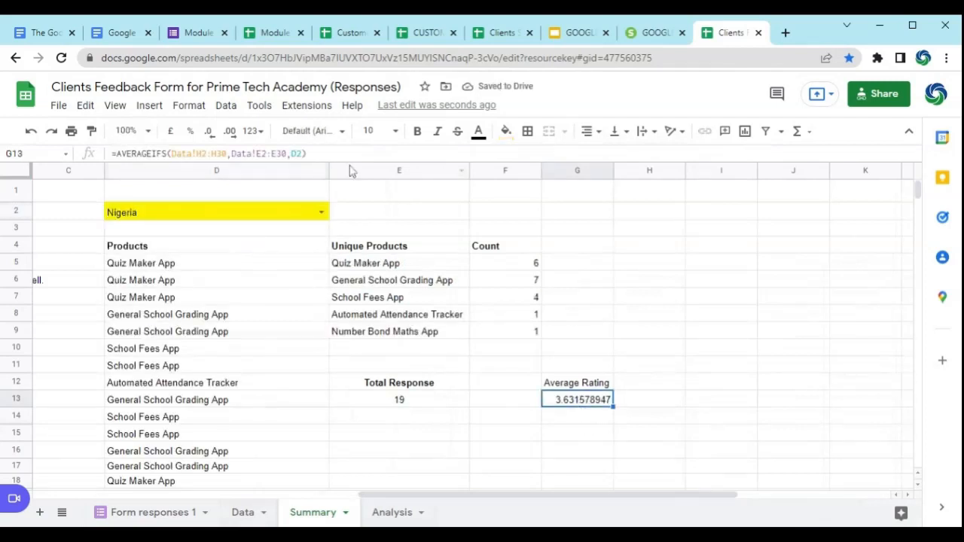
Step: Bold the Average Rating heading in G12 and show the rating in G13 with two decimal places
click(570, 386)
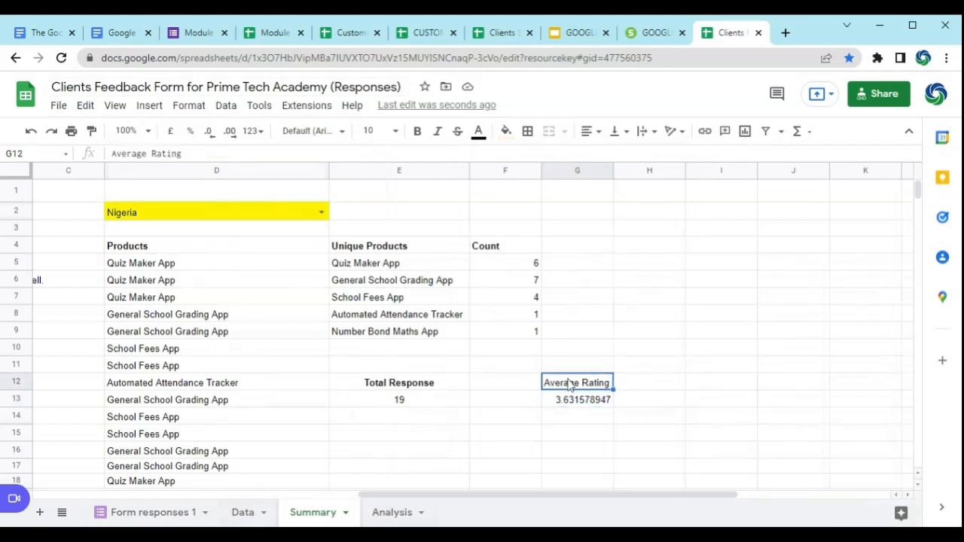
key(ctrl+b)
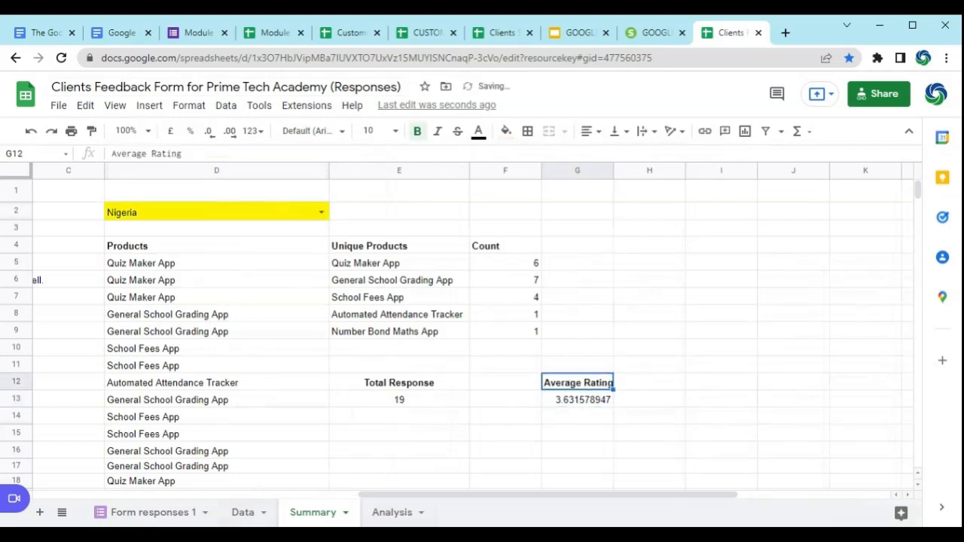
click(576, 403)
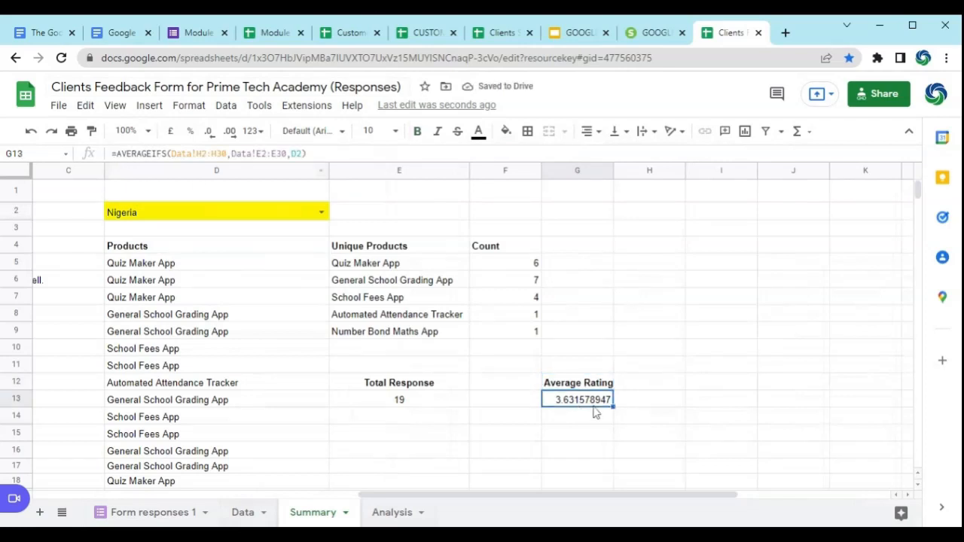
click(209, 132)
click(209, 132)
click(209, 132)
click(208, 132)
click(209, 132)
click(208, 131)
click(208, 132)
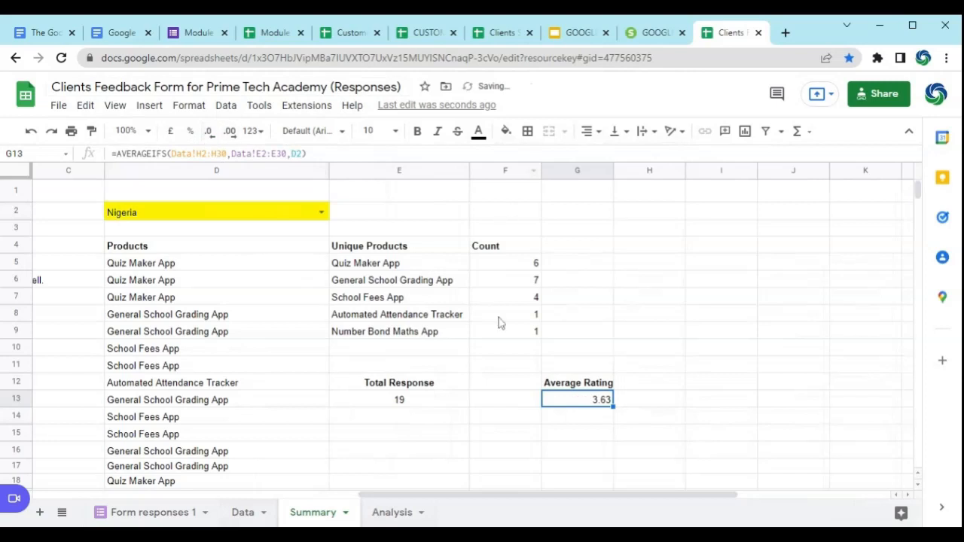
click(704, 450)
Step: Check task 7 in the task list and correct its tip in B11 to "Use UNIQUE function to list the distinct products"
drag(390, 503, 125, 480)
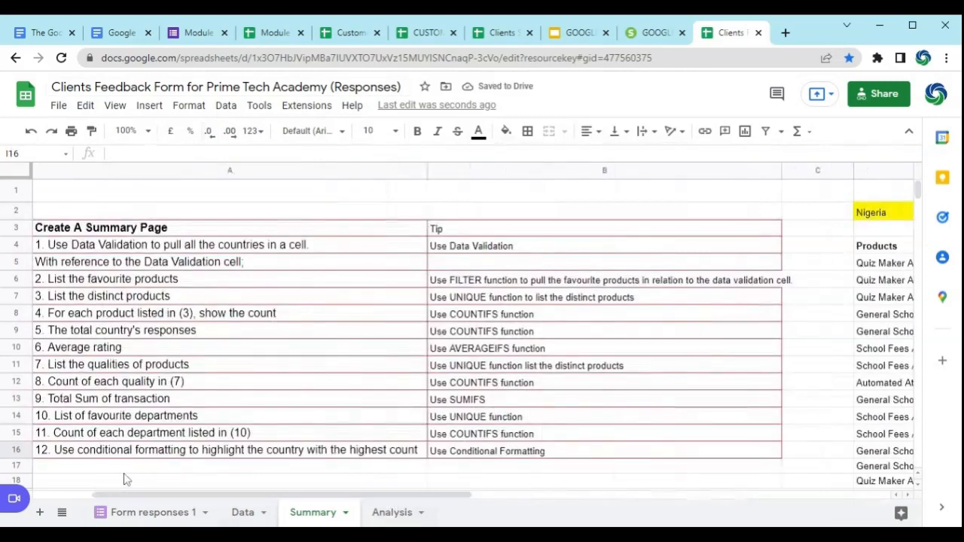
click(149, 368)
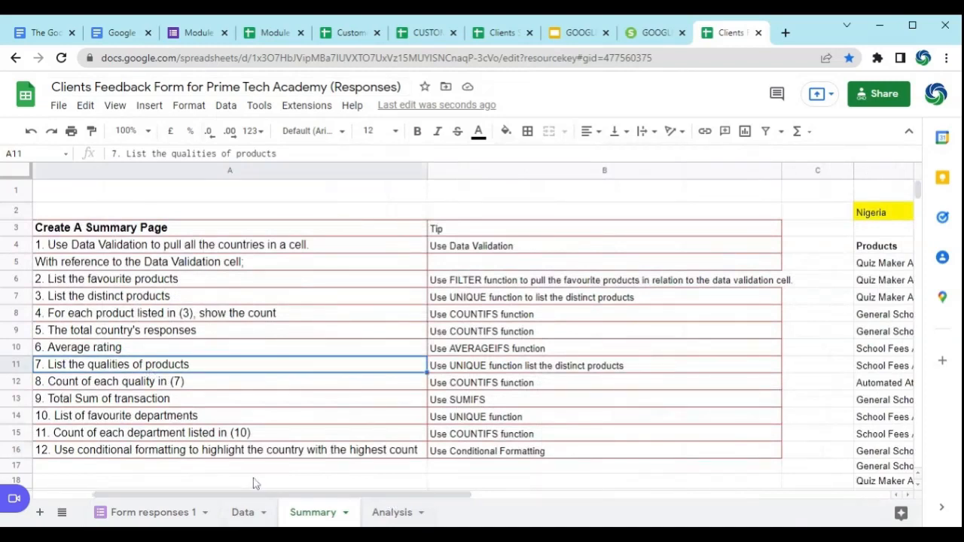
double_click(527, 369)
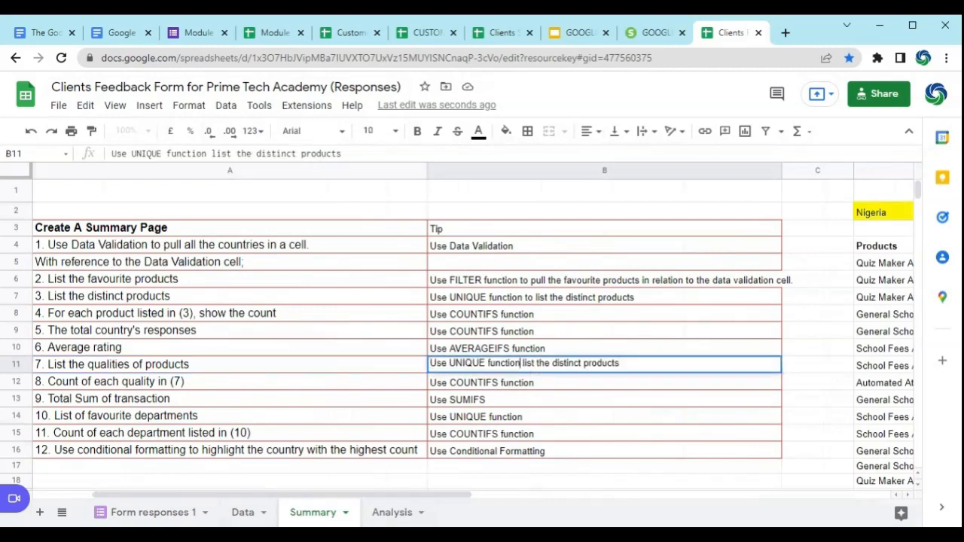
text(to)
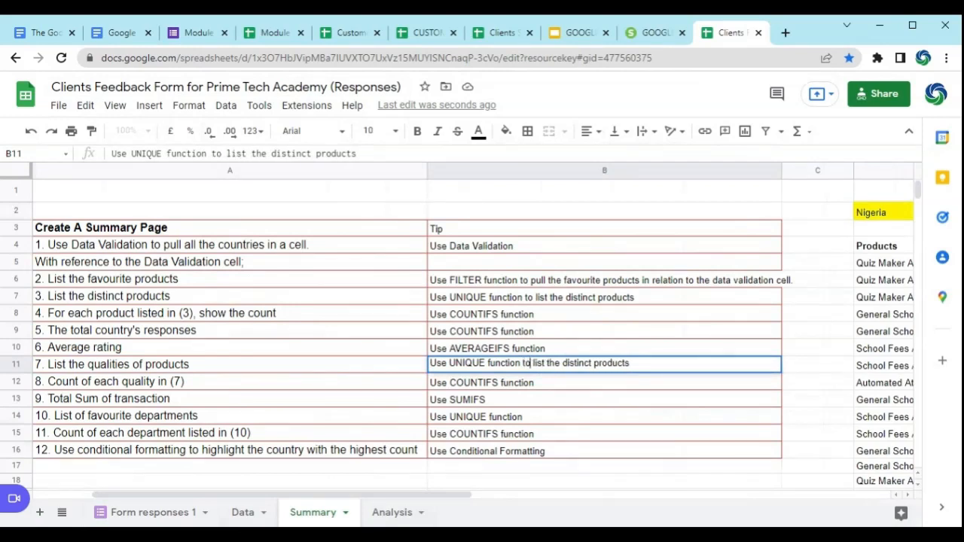
click(671, 416)
Step: Look over the space below the Total Response block, then review tasks 8 to 10 in the task list
drag(448, 494, 732, 493)
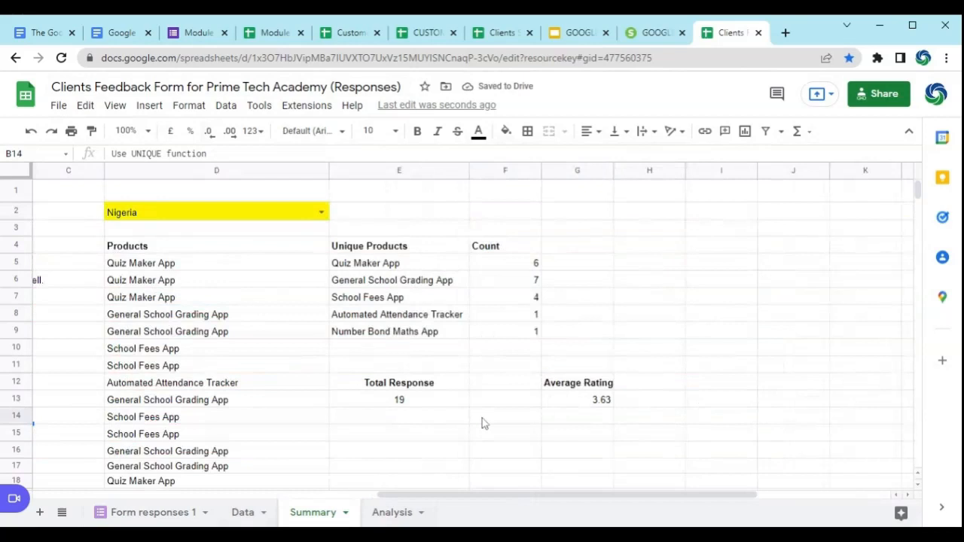
click(406, 437)
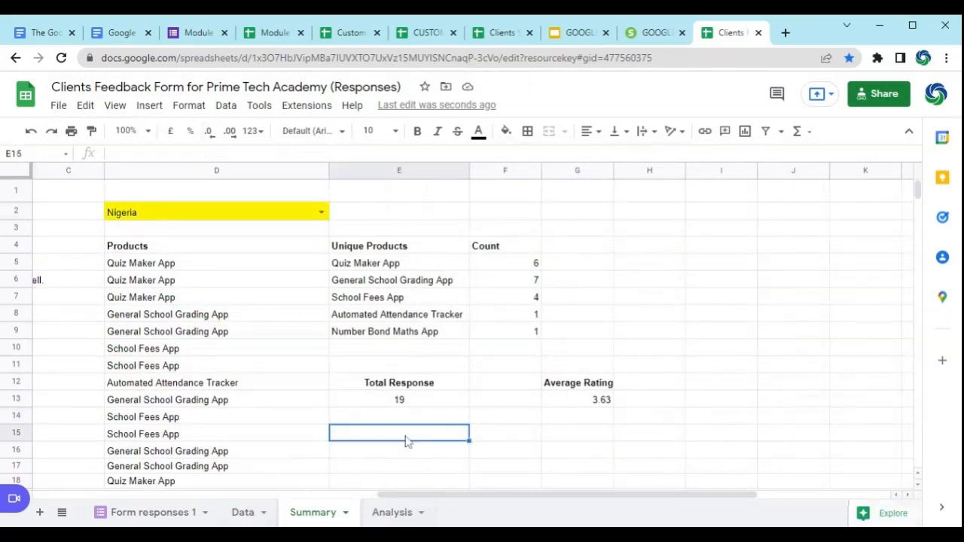
drag(393, 497, 173, 426)
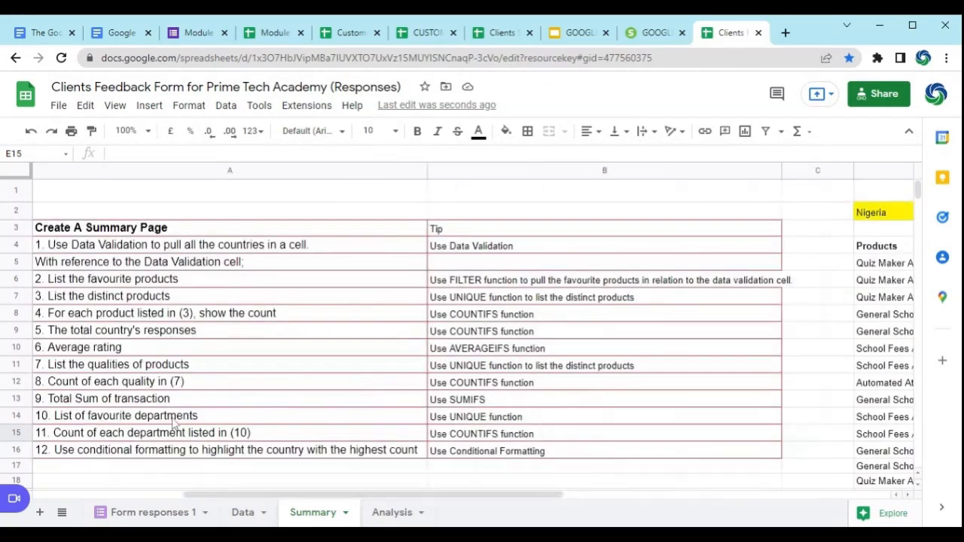
click(222, 382)
click(219, 399)
click(224, 417)
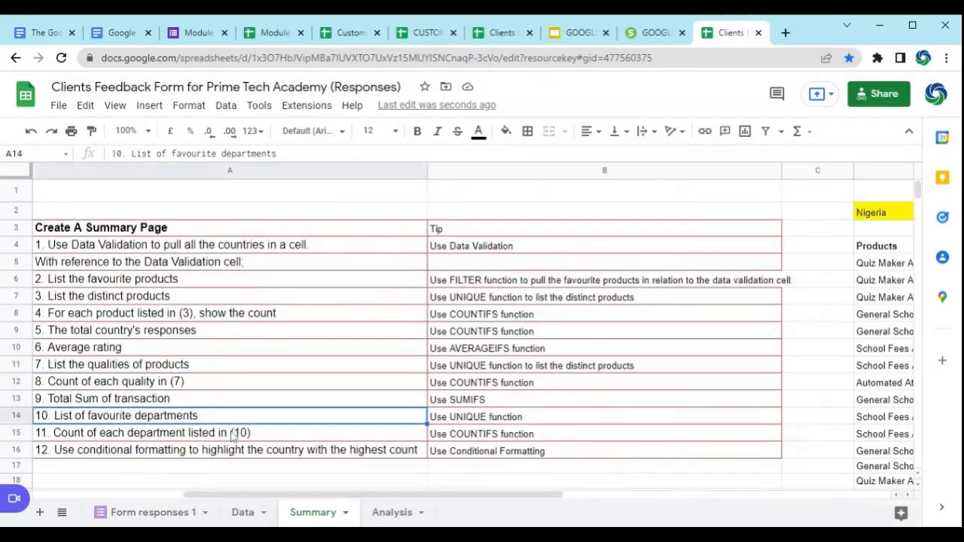
Step: Unhide columns Q to Y beside column P and inspect the Products formula in Q4 of the ready-made summary
drag(382, 497, 729, 497)
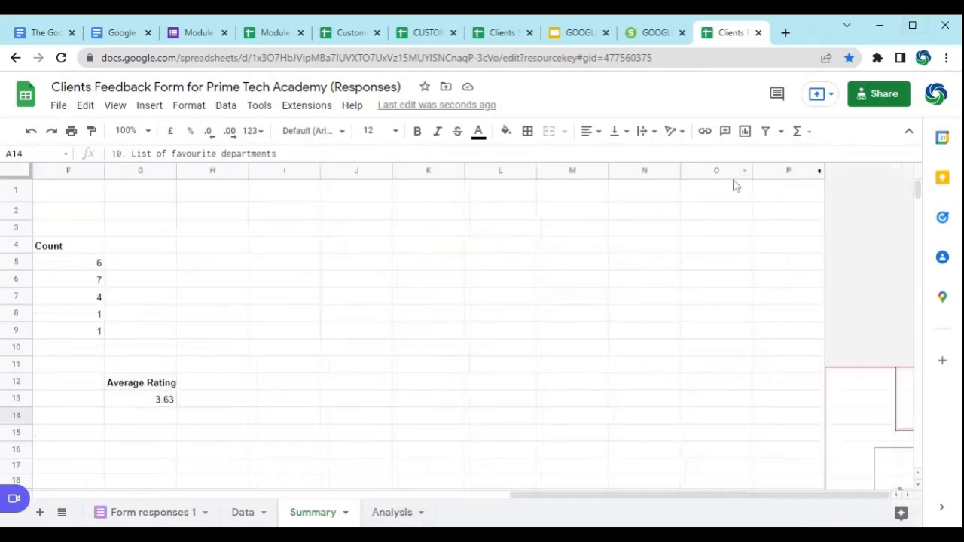
click(767, 172)
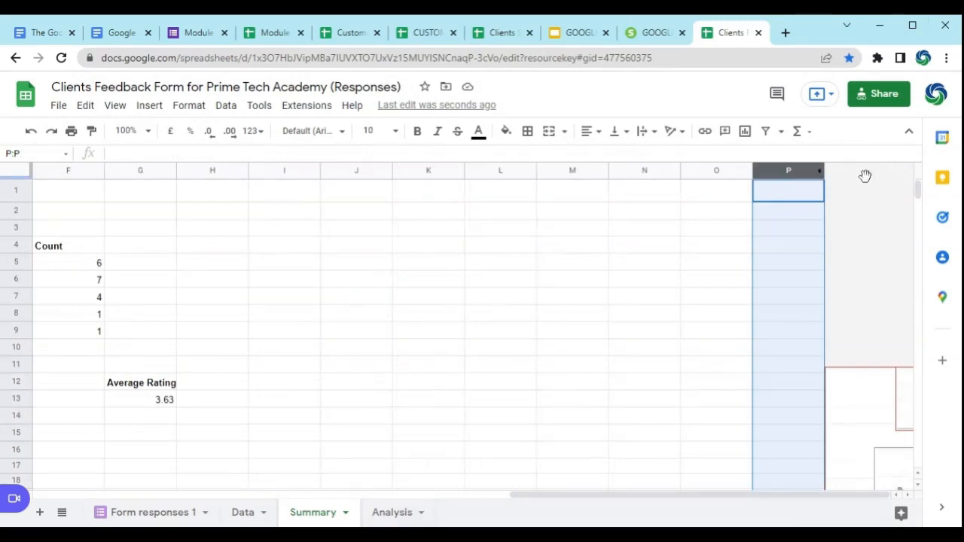
right_click(774, 172)
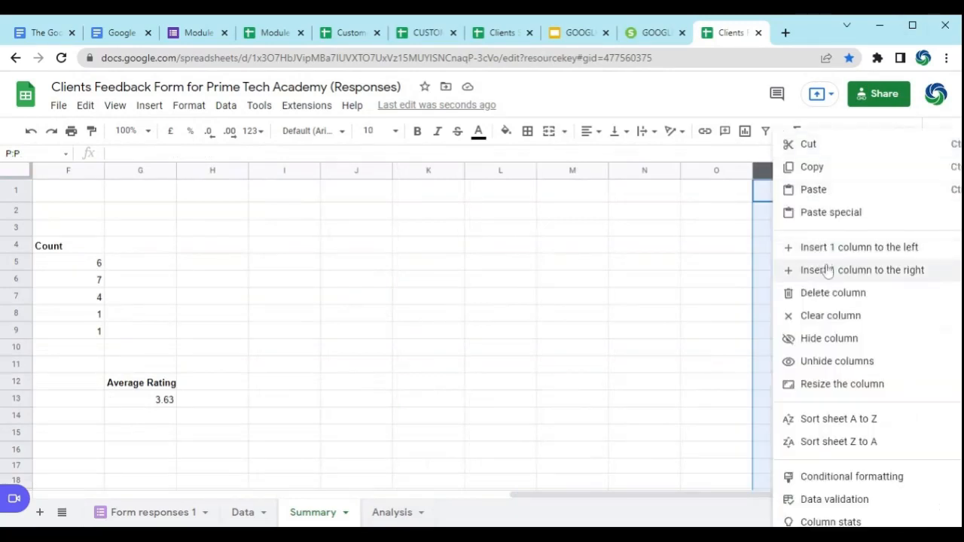
click(863, 369)
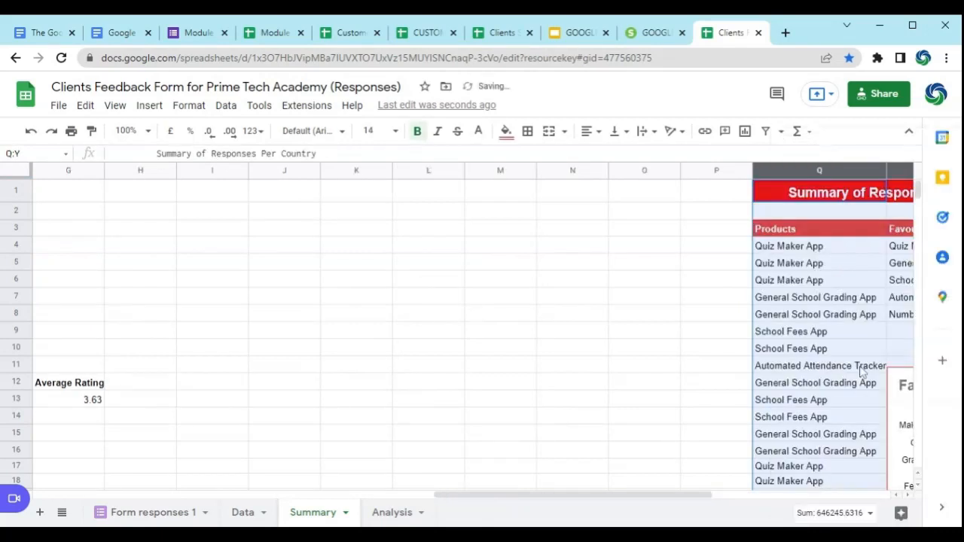
drag(708, 500, 896, 499)
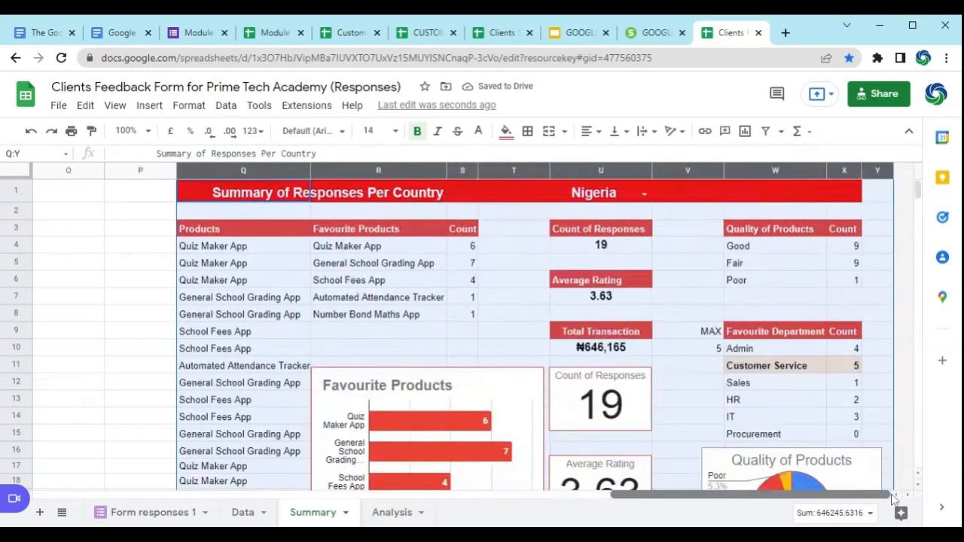
click(250, 249)
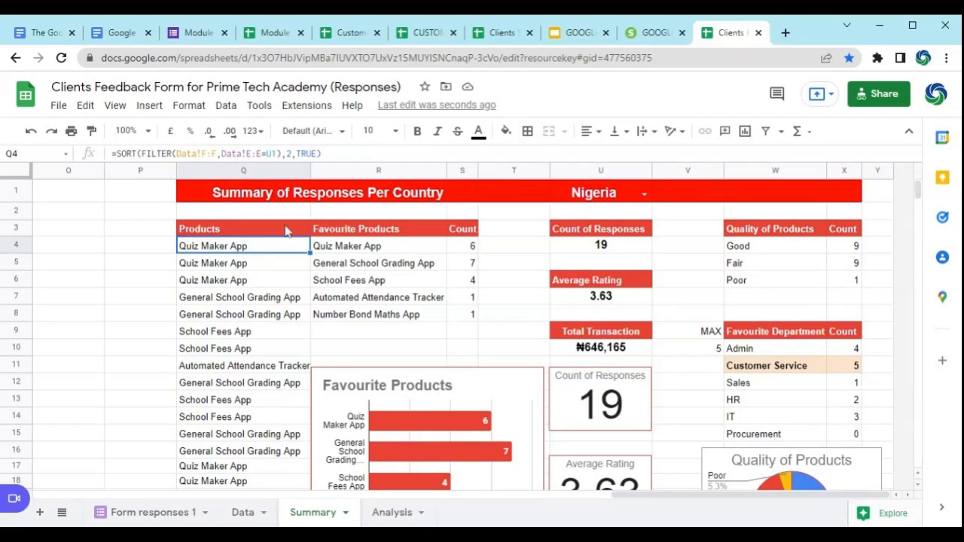
Step: Look over the ready-made summary's layout and view the country choices in the U1 drop-down
key(Up)
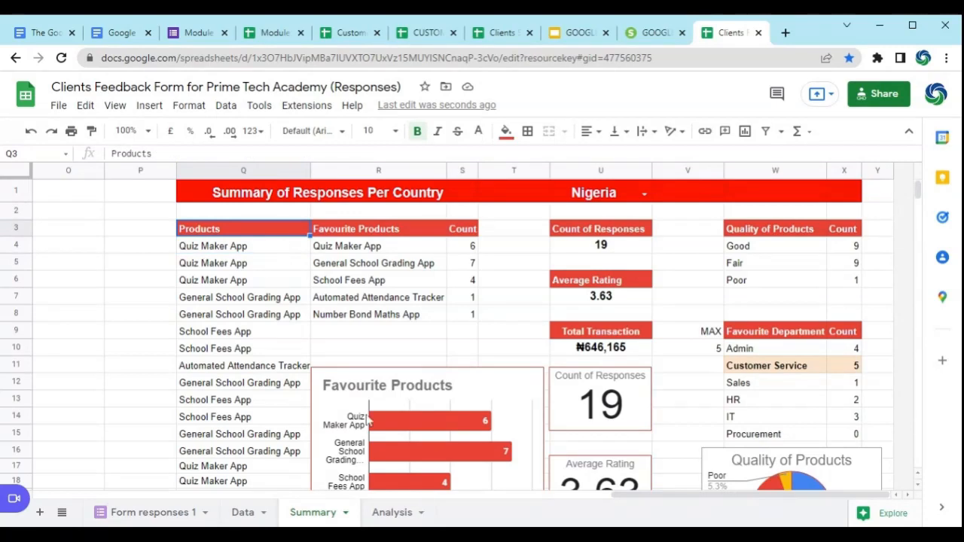
drag(723, 495, 763, 471)
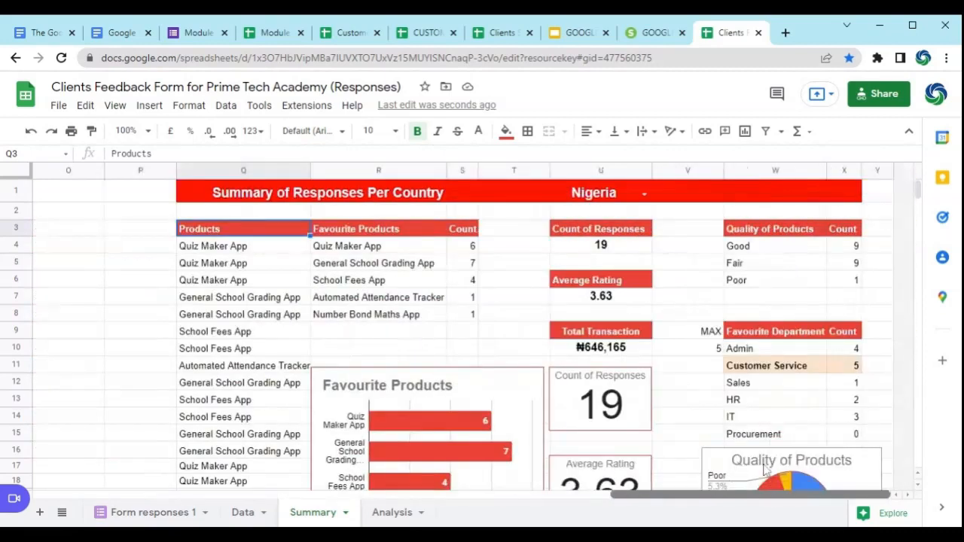
click(620, 198)
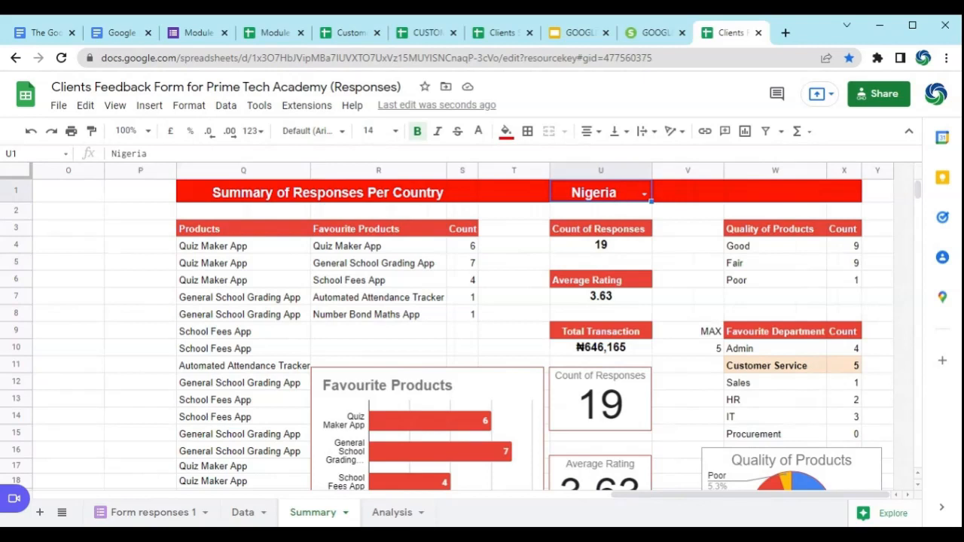
click(644, 194)
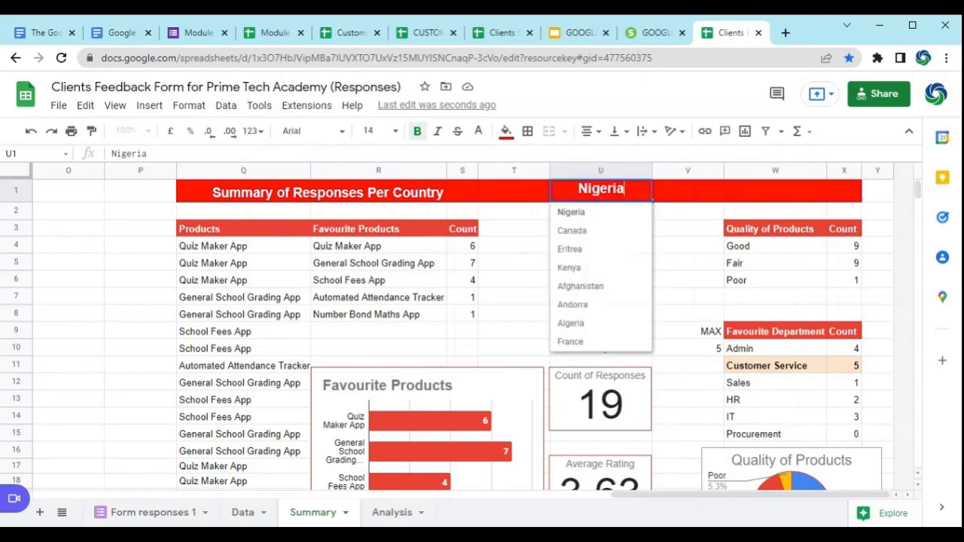
click(686, 191)
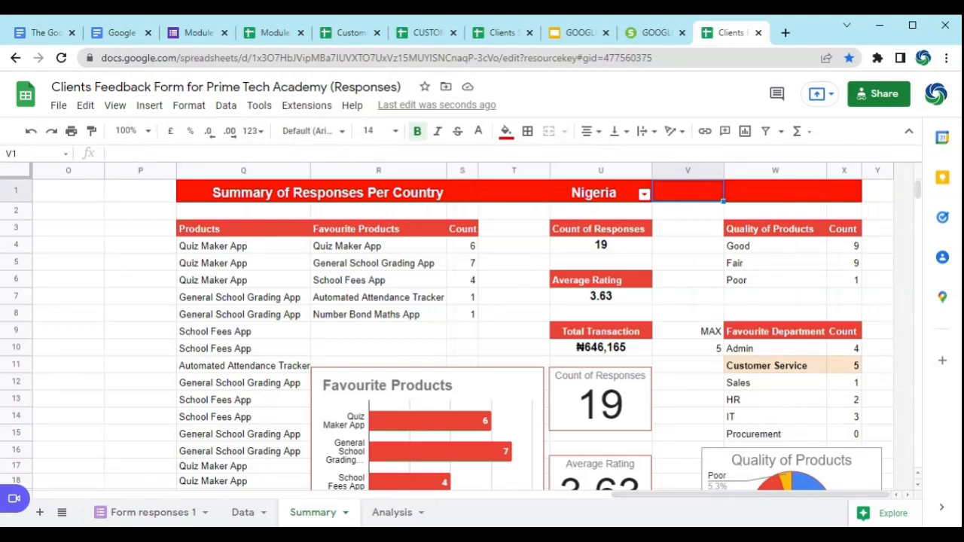
Step: Inspect the Products, Favourite Products and Count formulas in Q4, R4 and S4, and compare them with the working tables in columns D to F
click(243, 246)
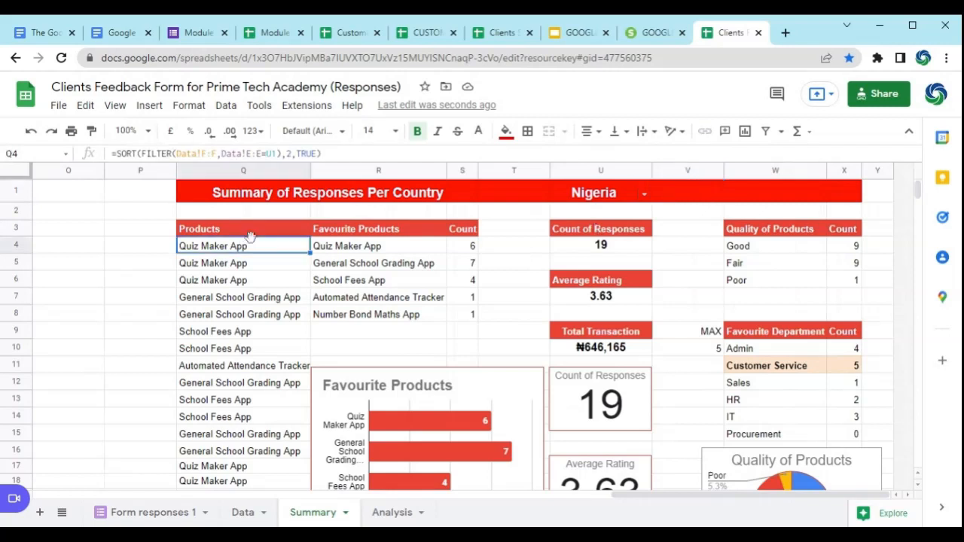
click(374, 252)
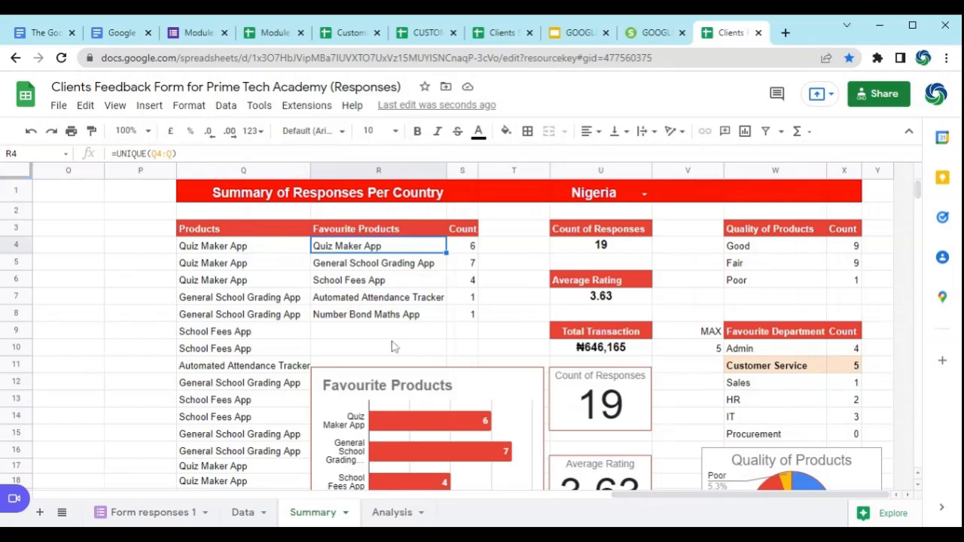
click(470, 247)
drag(753, 495, 453, 522)
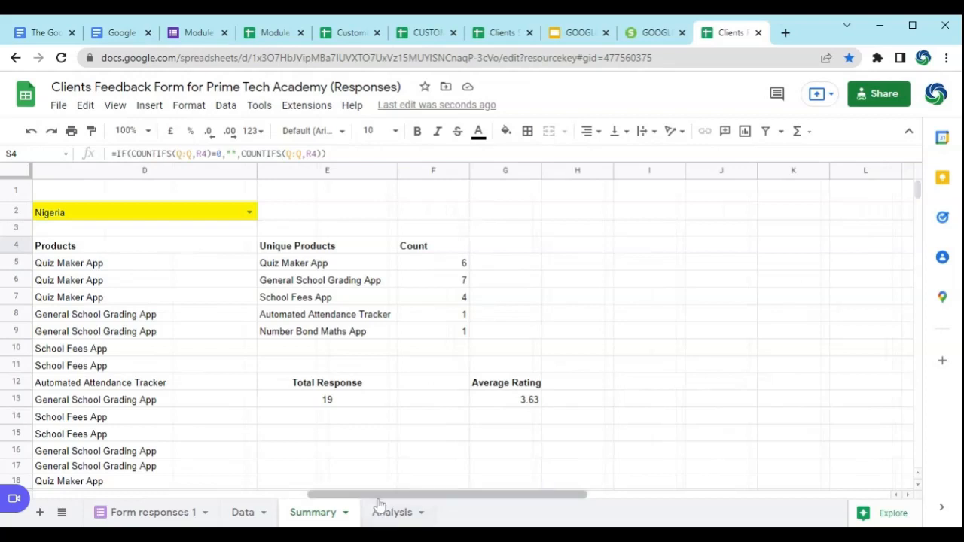
drag(383, 499, 753, 497)
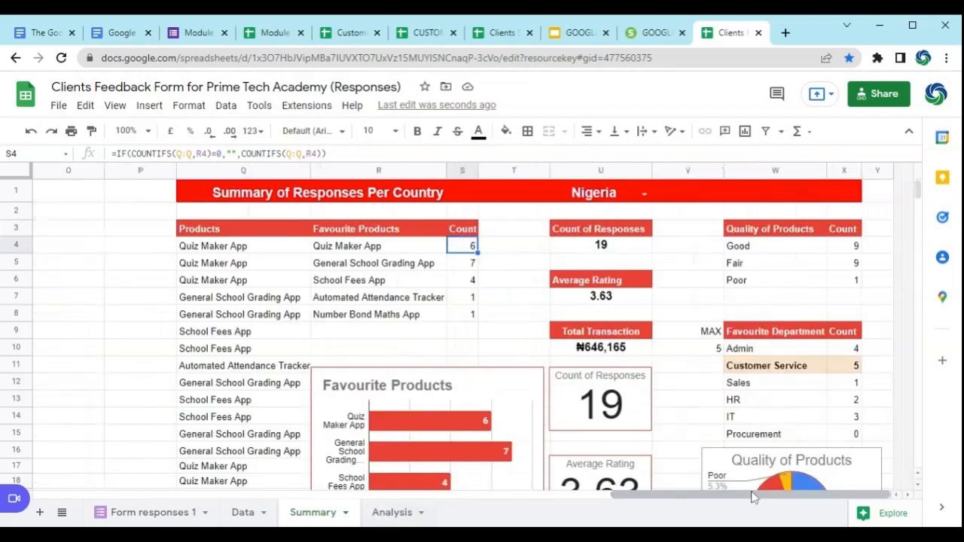
Step: Inspect the Count of Responses formula in U4 and the Average Rating formula in U7 against the working summary's Total Response and Average Rating blocks
click(623, 247)
drag(723, 495, 451, 498)
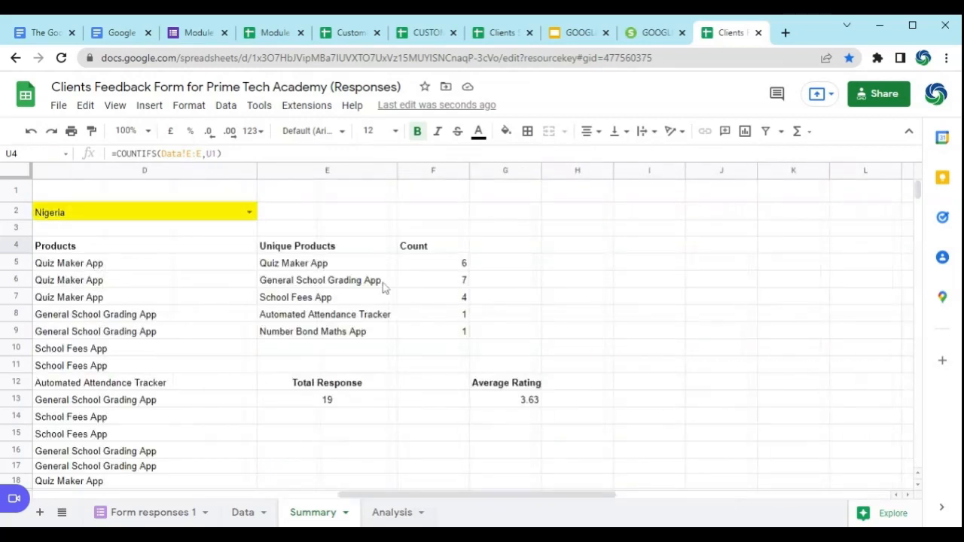
drag(409, 497, 706, 504)
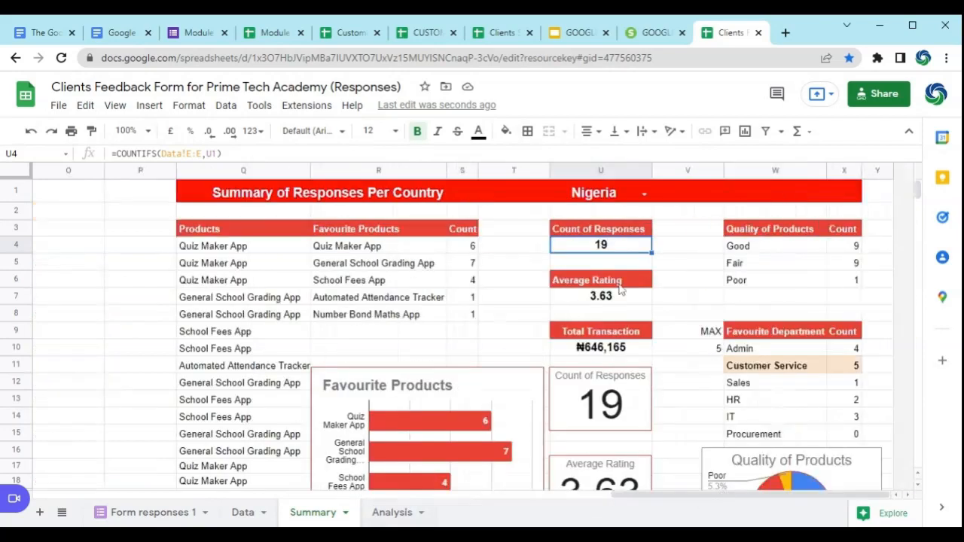
click(624, 295)
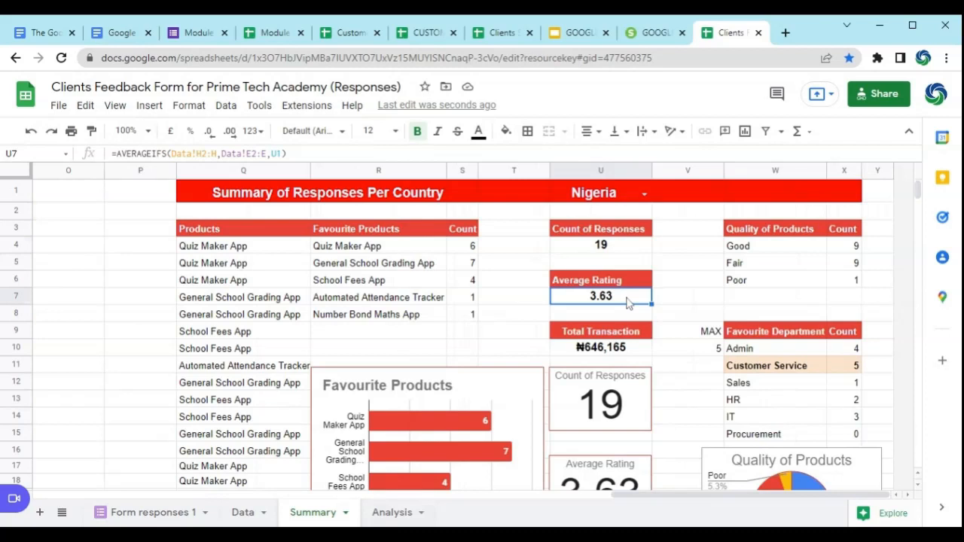
Step: Inspect the Quality of Products UNIQUE formula in W4 and check its source column G on the Data sheet
click(782, 246)
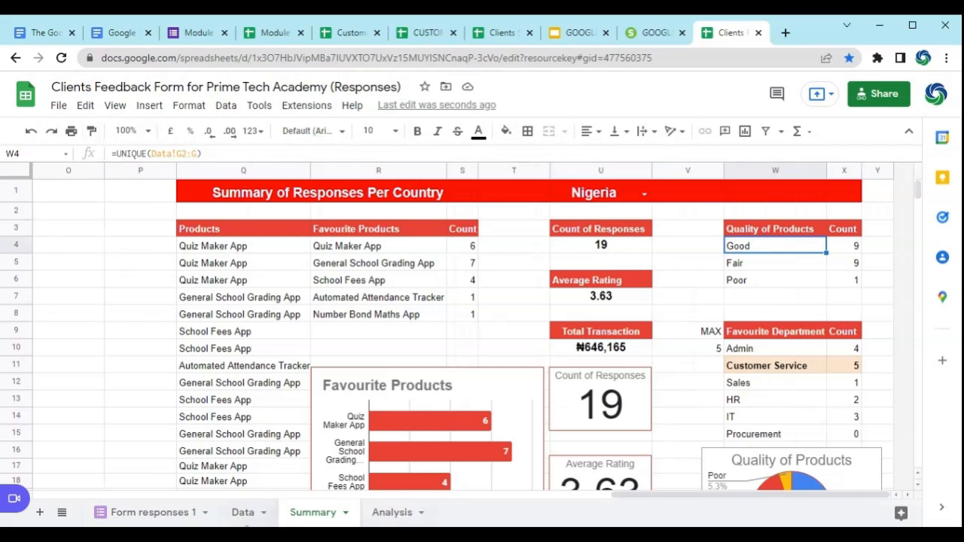
click(256, 514)
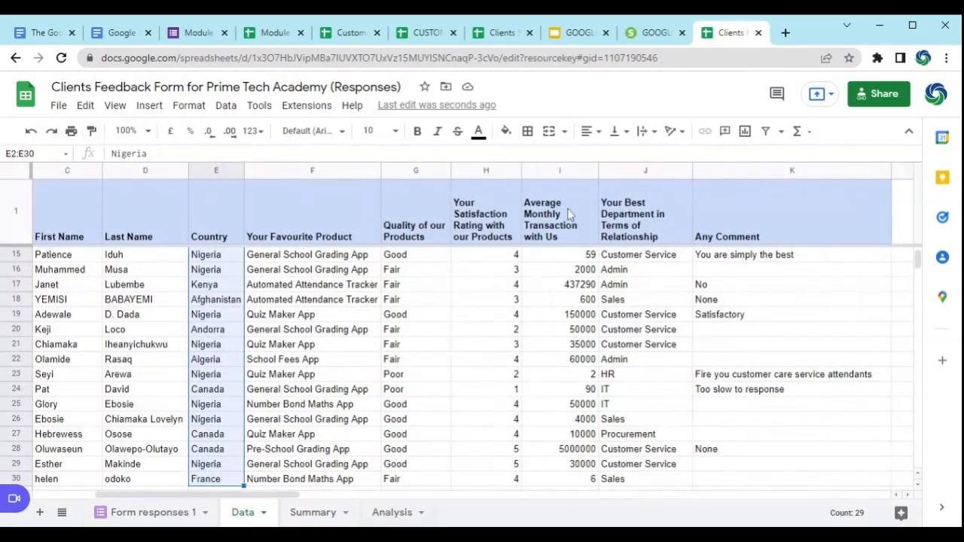
click(425, 254)
scroll(425, 258, up, 3)
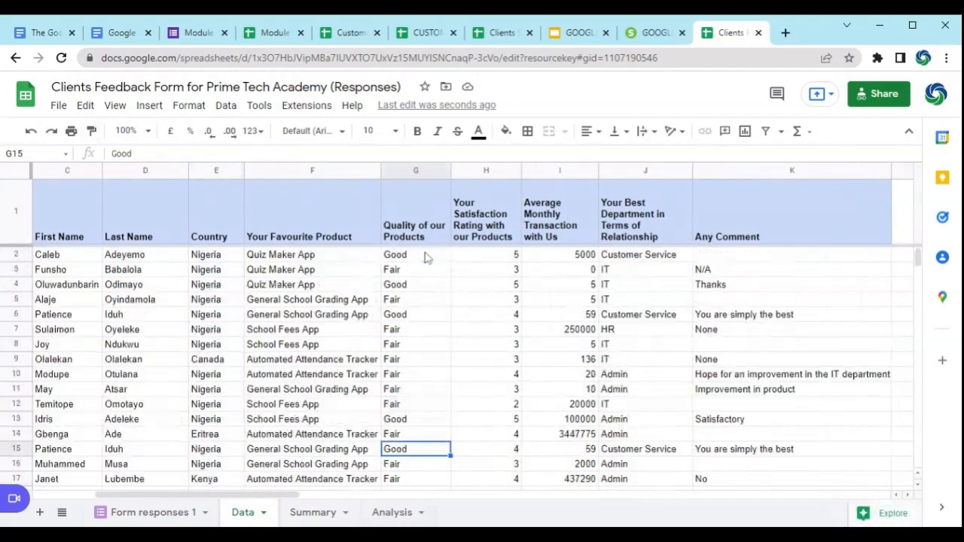
click(426, 256)
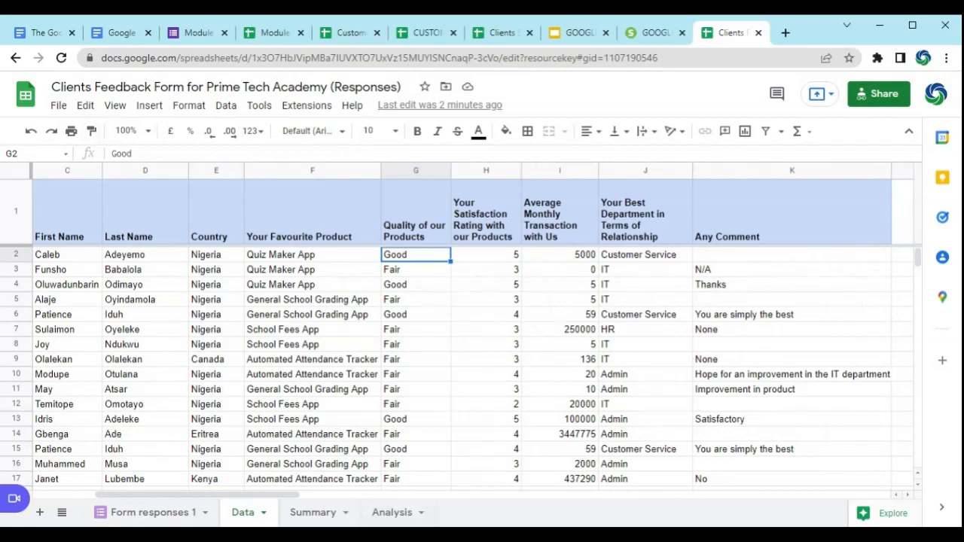
click(305, 512)
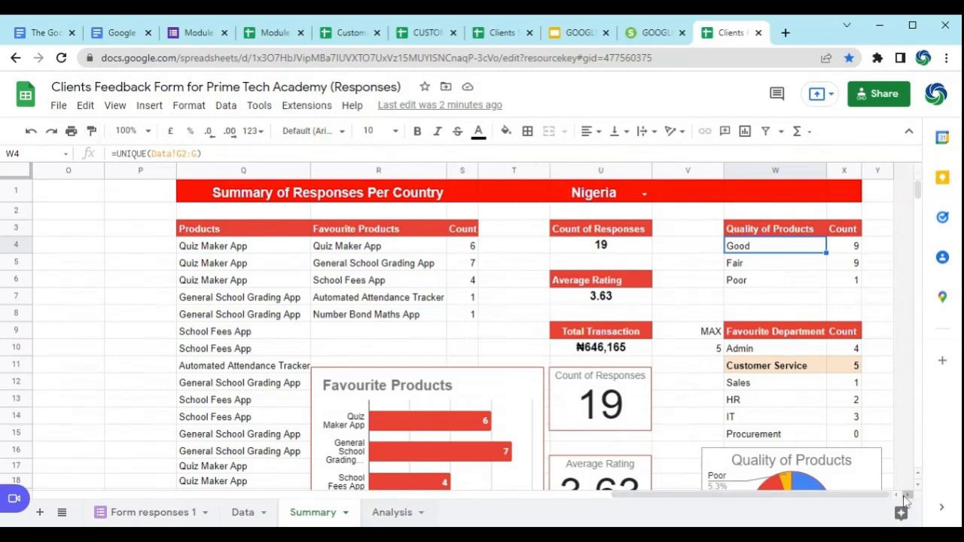
Step: Inspect the COUNTIFS formula in X4 for the Good quality count, checking its quality range on the Data sheet and its country range
click(847, 248)
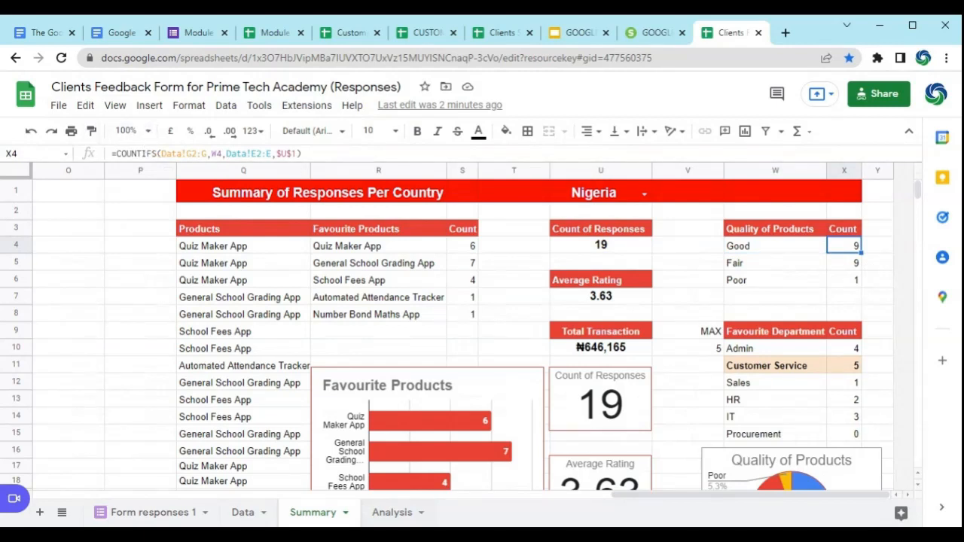
click(187, 154)
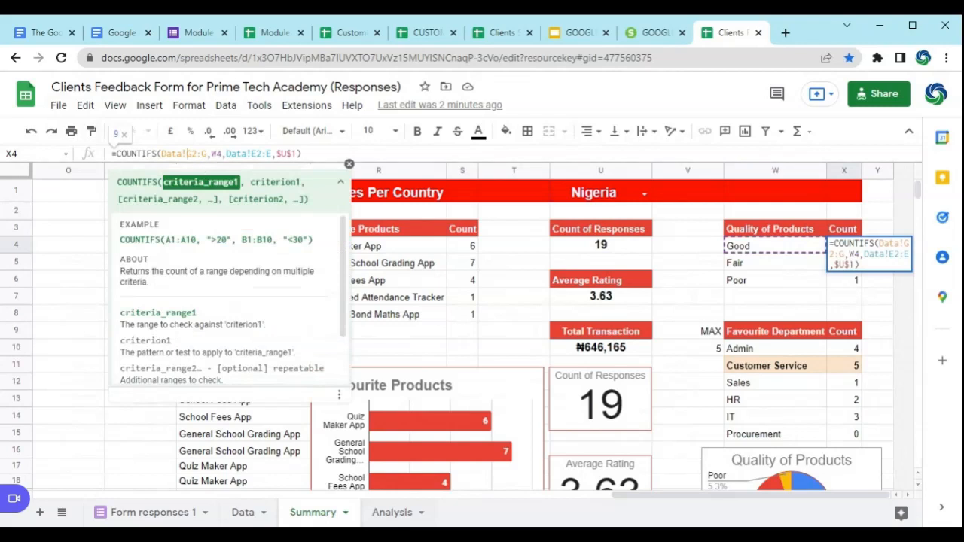
click(243, 512)
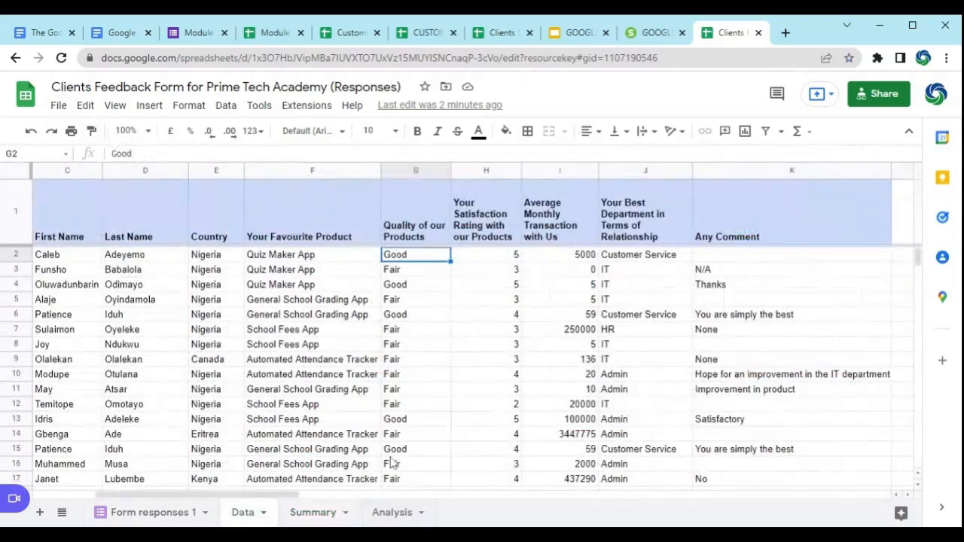
click(317, 515)
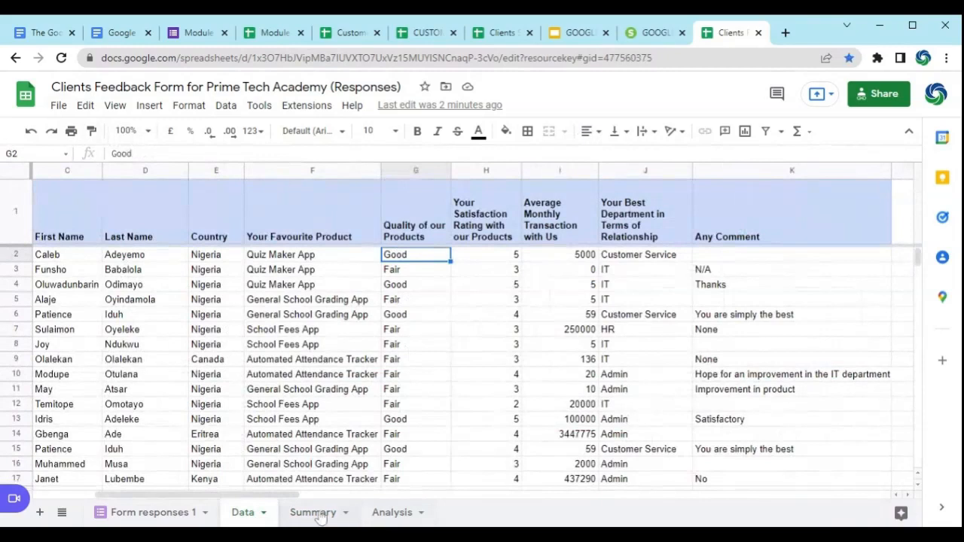
click(247, 153)
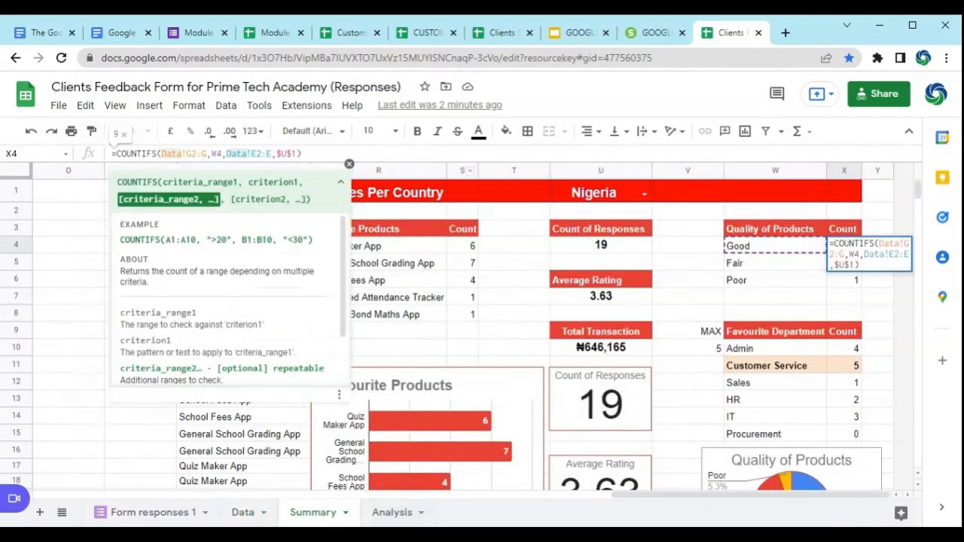
key(Escape)
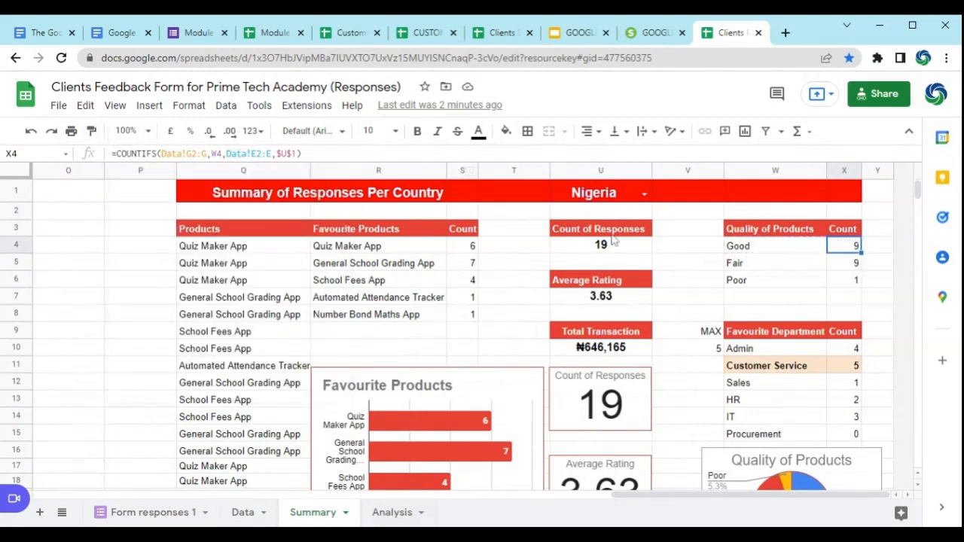
Step: Re-examine both criteria ranges in the X4 COUNTIFS formula and compare it with the Fair count formula in X5
click(172, 153)
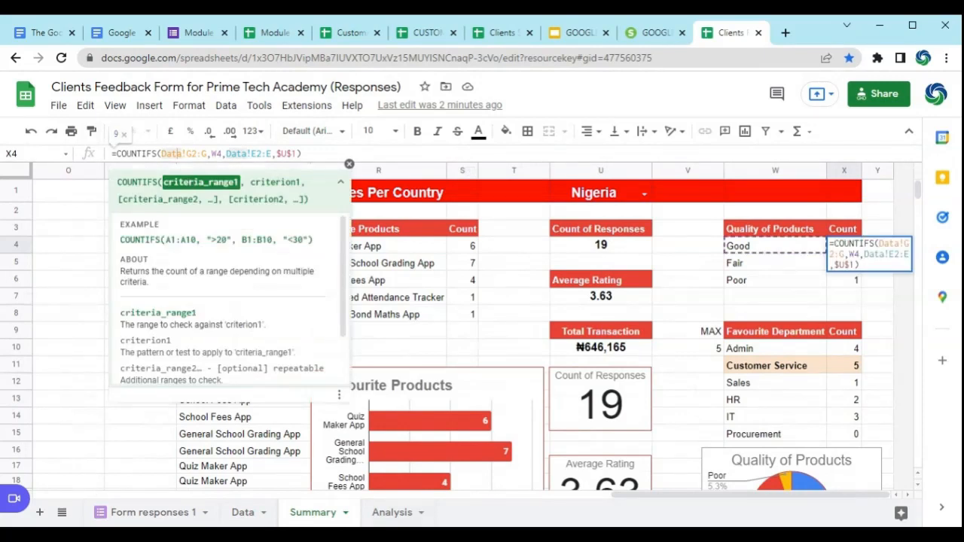
key(Escape)
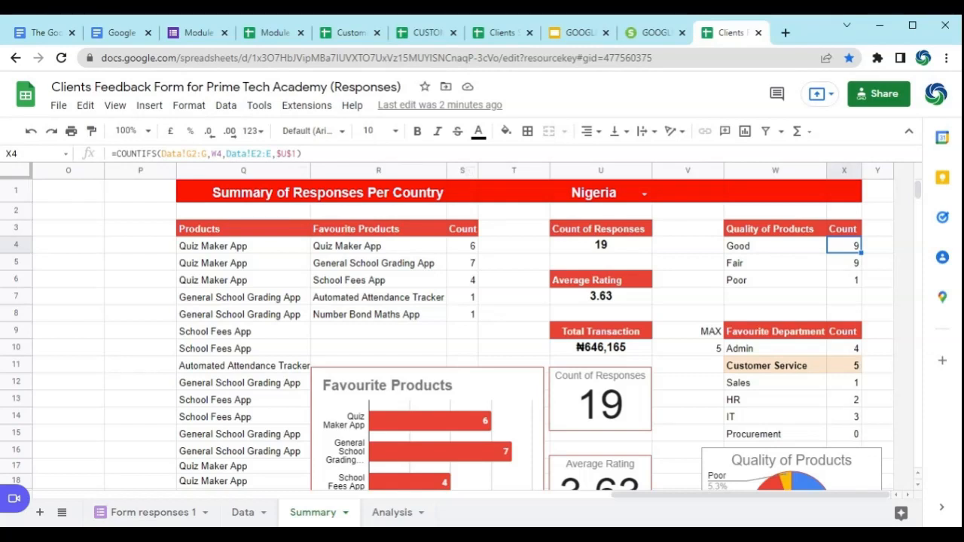
click(247, 154)
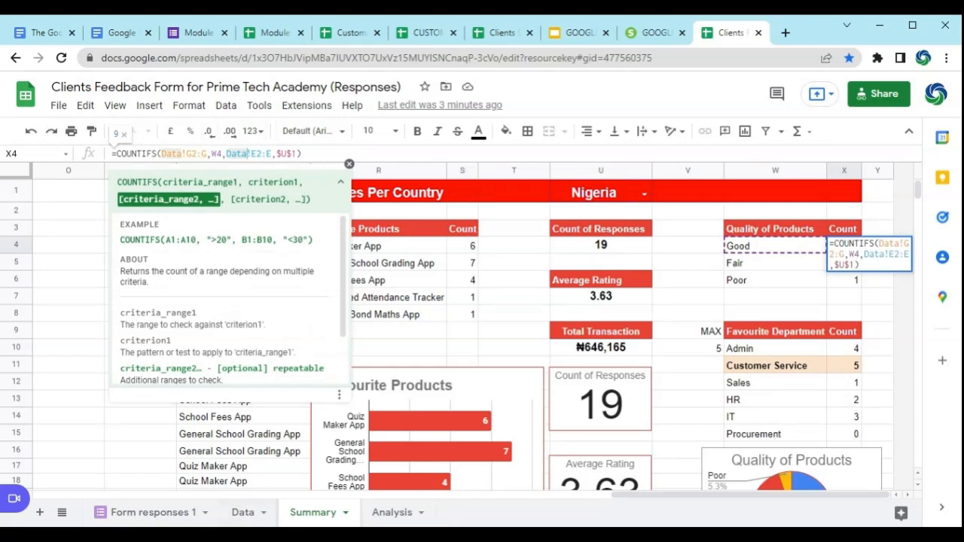
key(ctrl+Return)
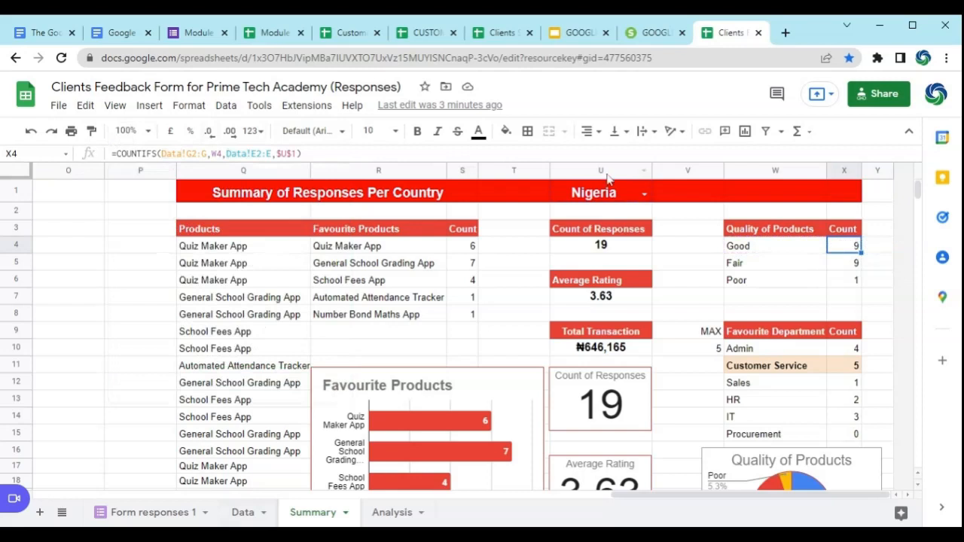
click(851, 262)
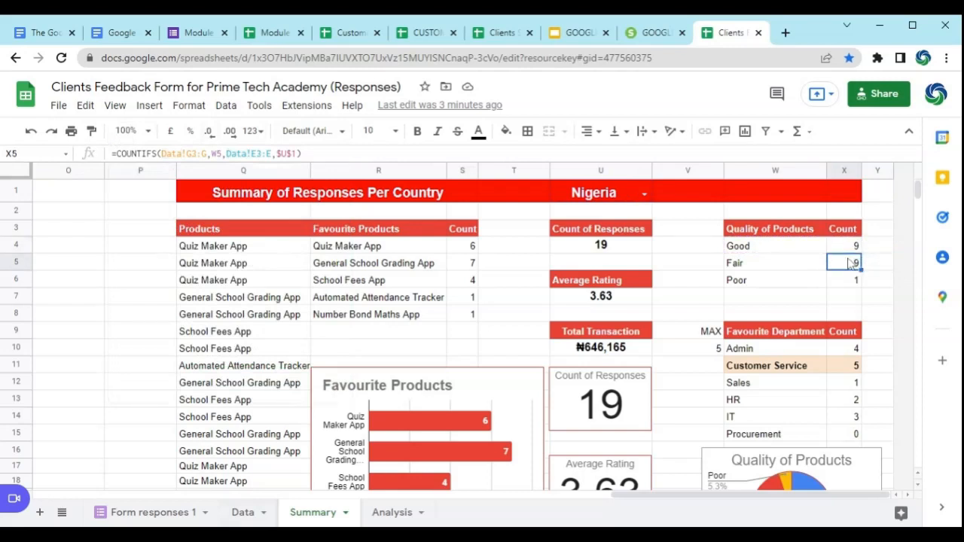
click(851, 247)
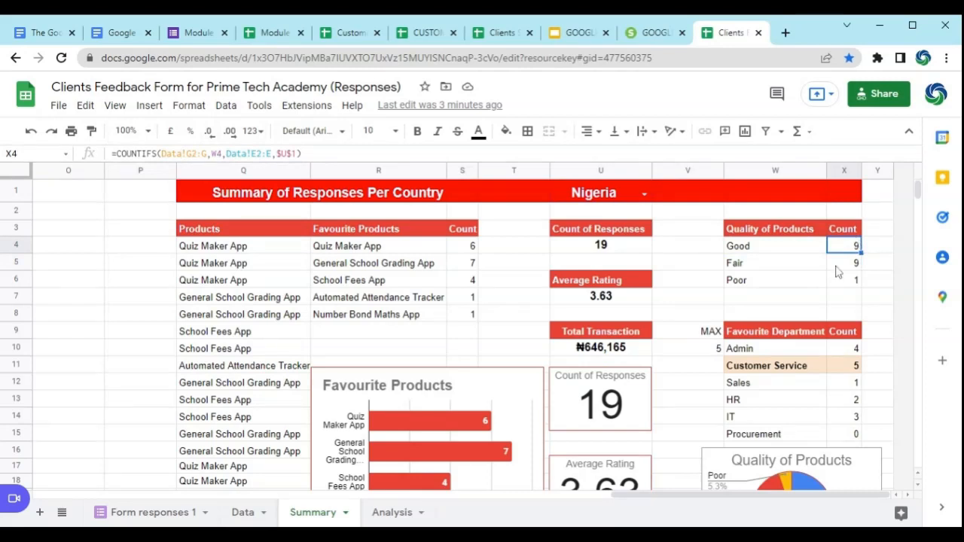
Step: Inspect the Total Transaction SUMIFS formula in U10 and check its sum column I, Average Monthly Transaction with Us, on the Data sheet
scroll(744, 249, down, 1)
click(609, 312)
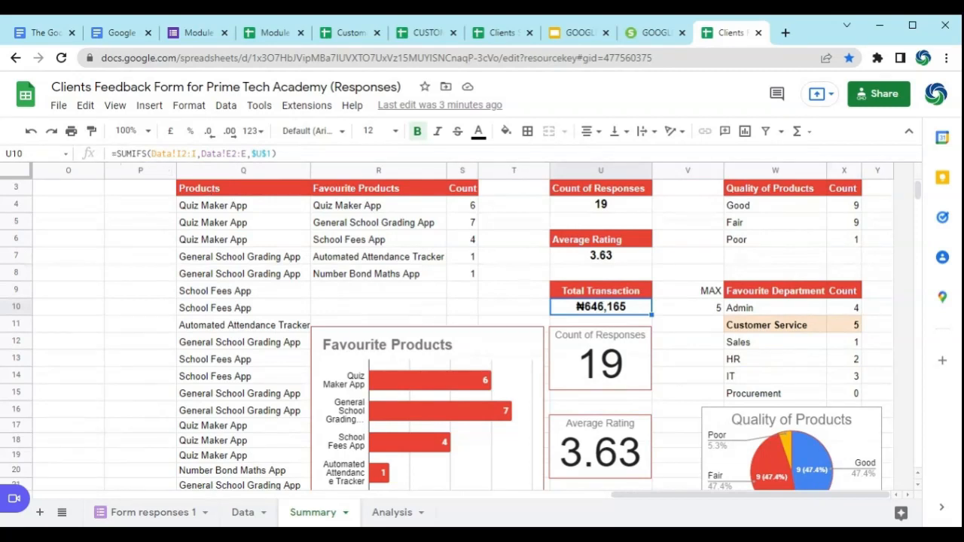
click(173, 153)
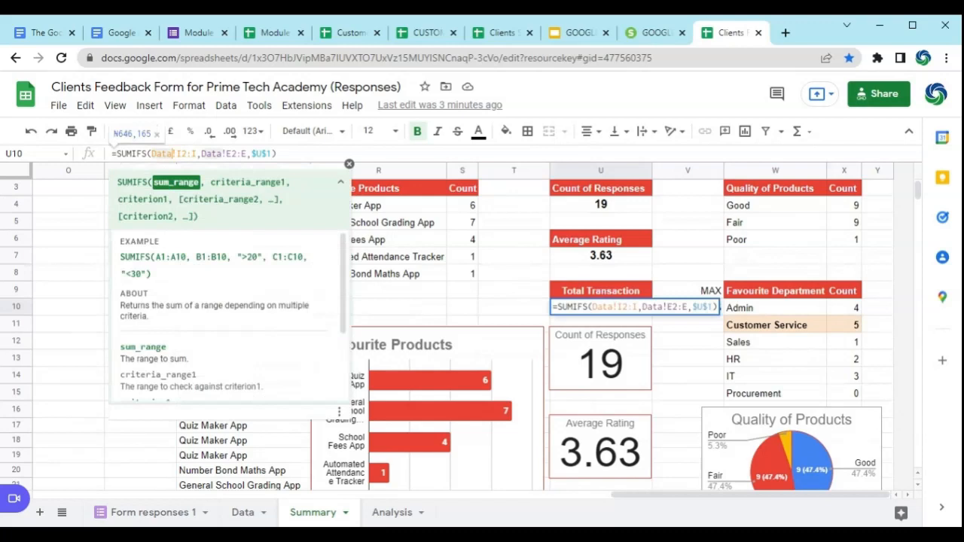
click(242, 512)
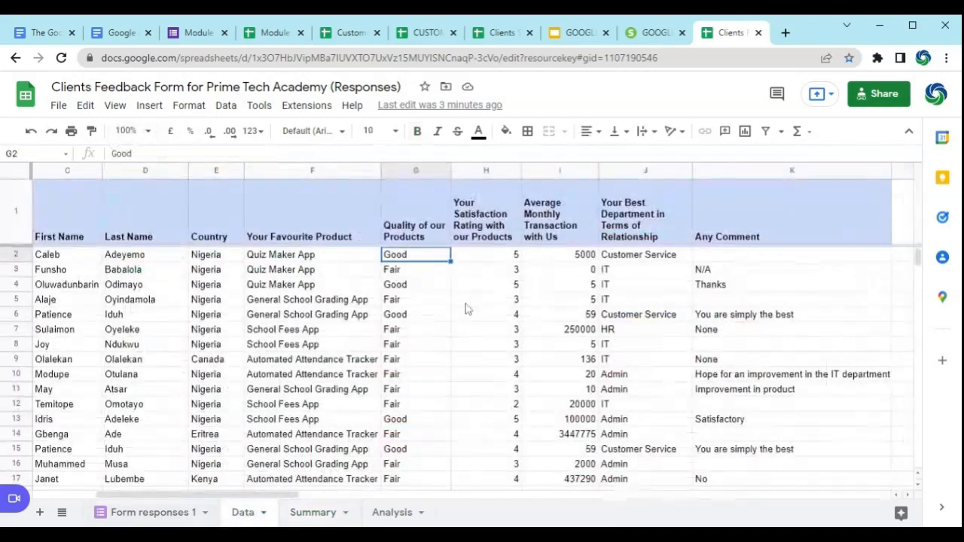
click(566, 257)
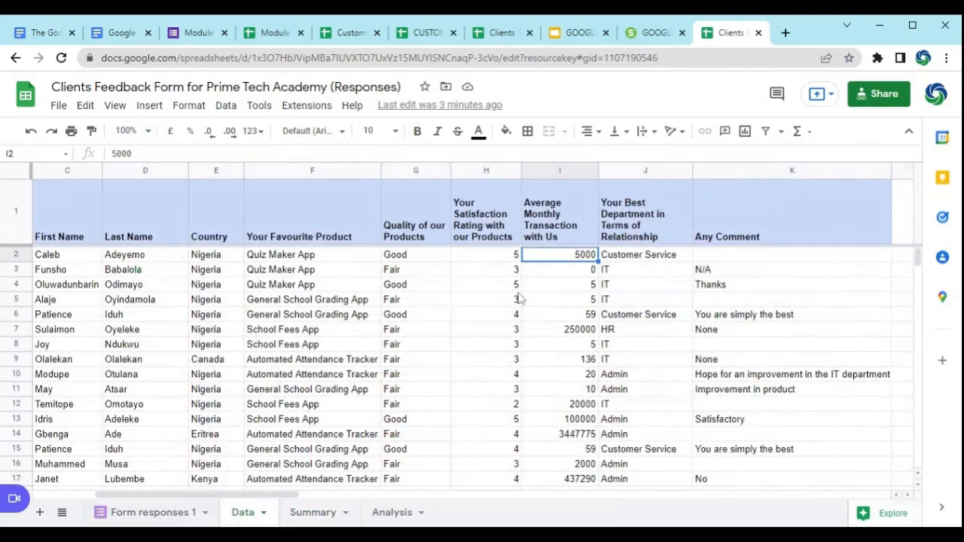
click(322, 513)
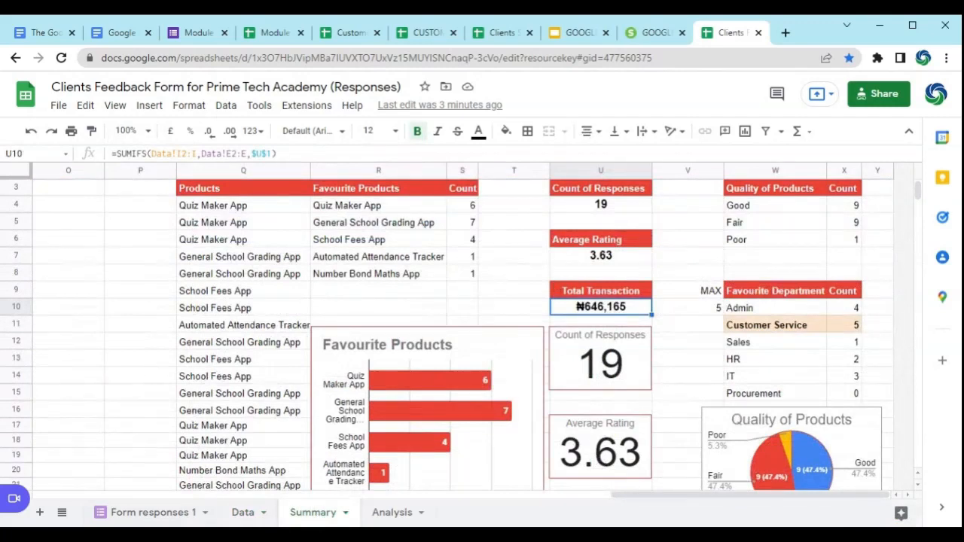
scroll(351, 323, up, 2)
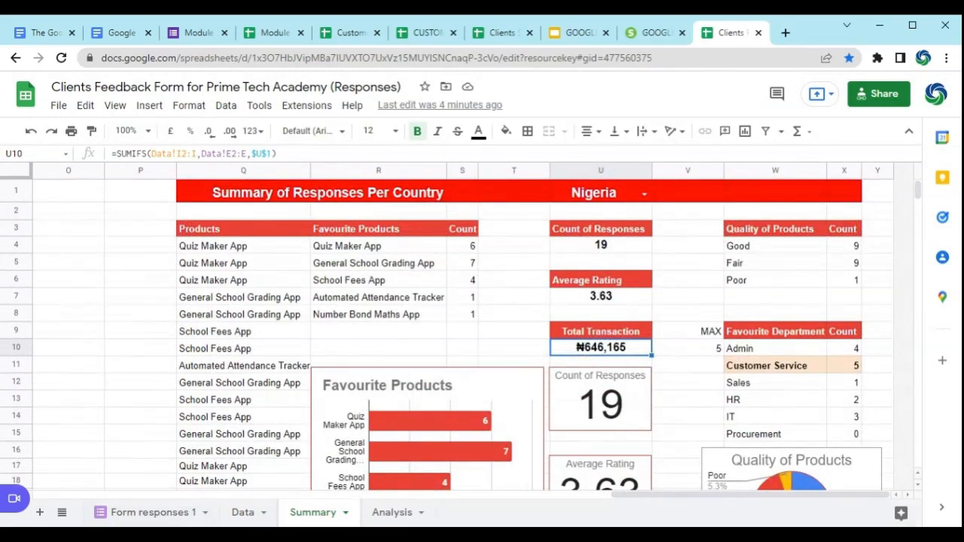
Step: Inspect the country criteria range of the U10 SUMIFS formula, checking column E on the Data sheet and the criterion cell U1
click(222, 154)
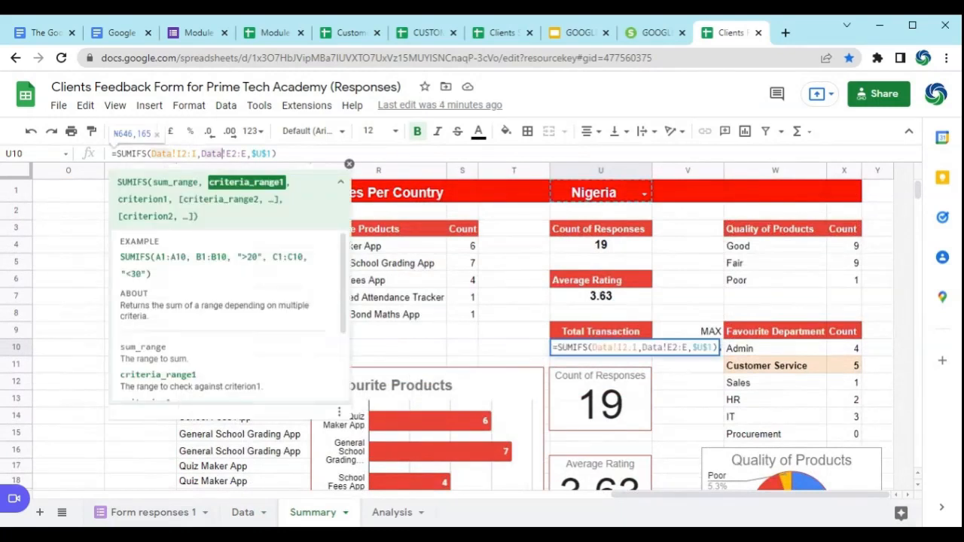
click(241, 513)
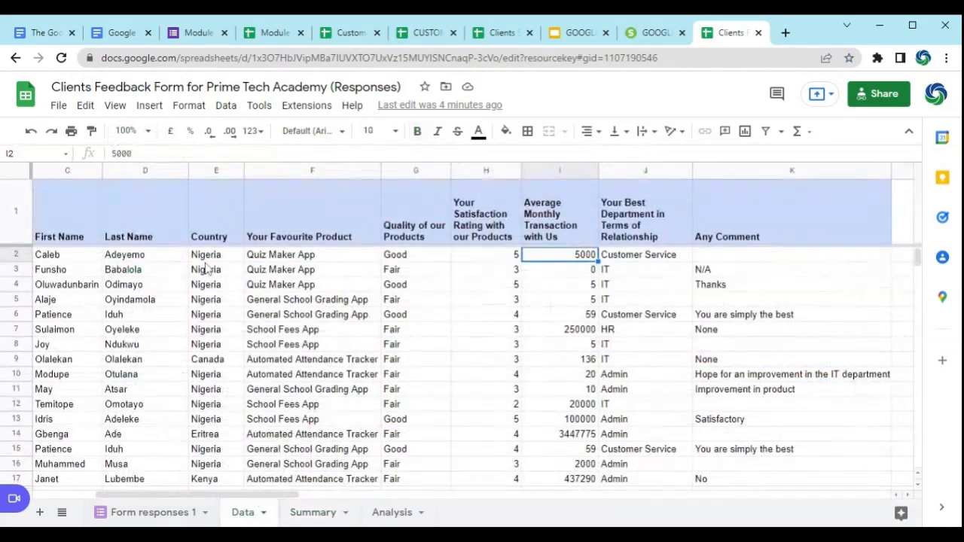
click(326, 514)
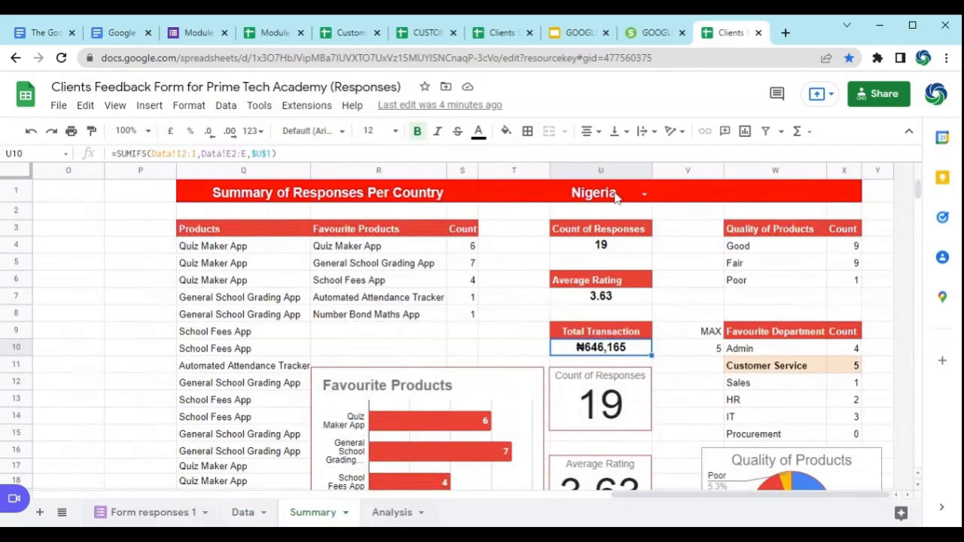
click(614, 193)
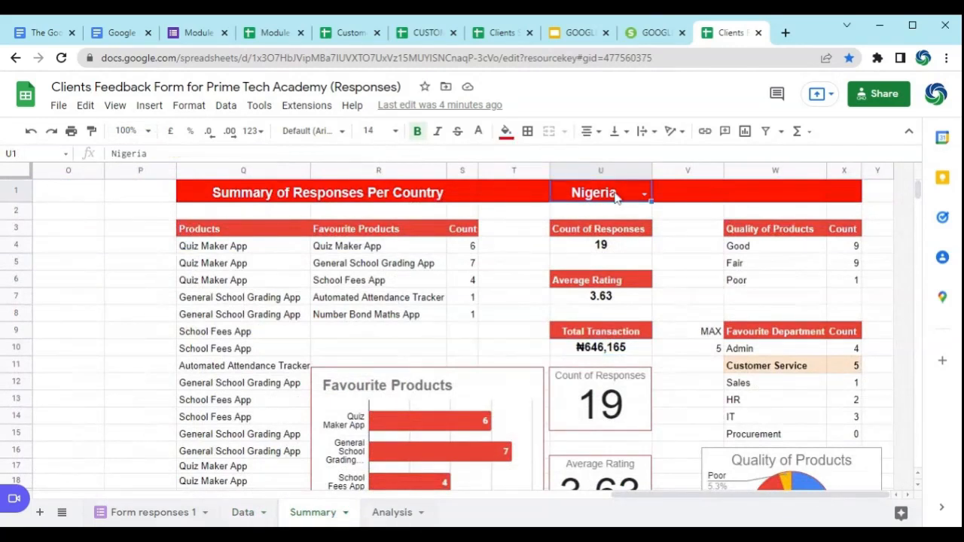
click(583, 354)
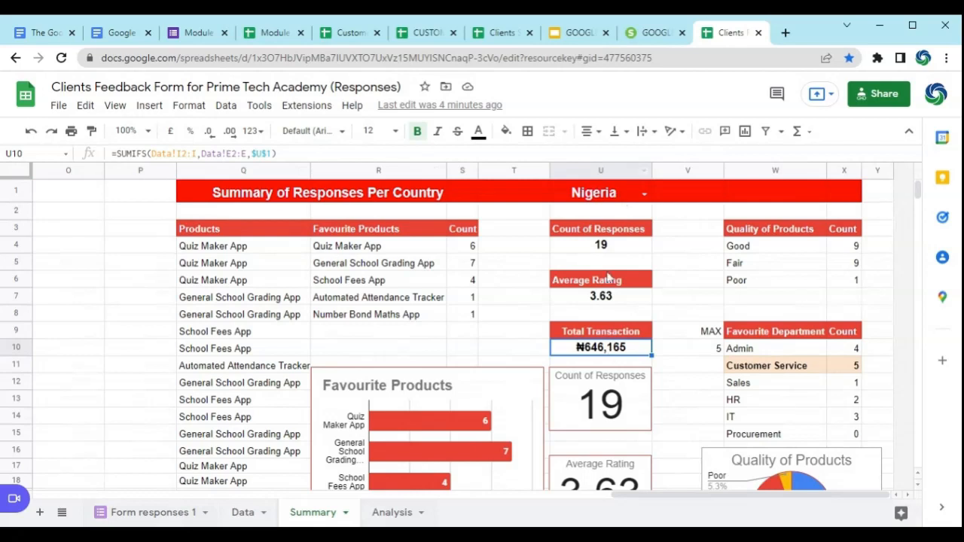
Step: Test the summary with the U1 country set to Canada and Andorra, and set it back to Nigeria
click(645, 196)
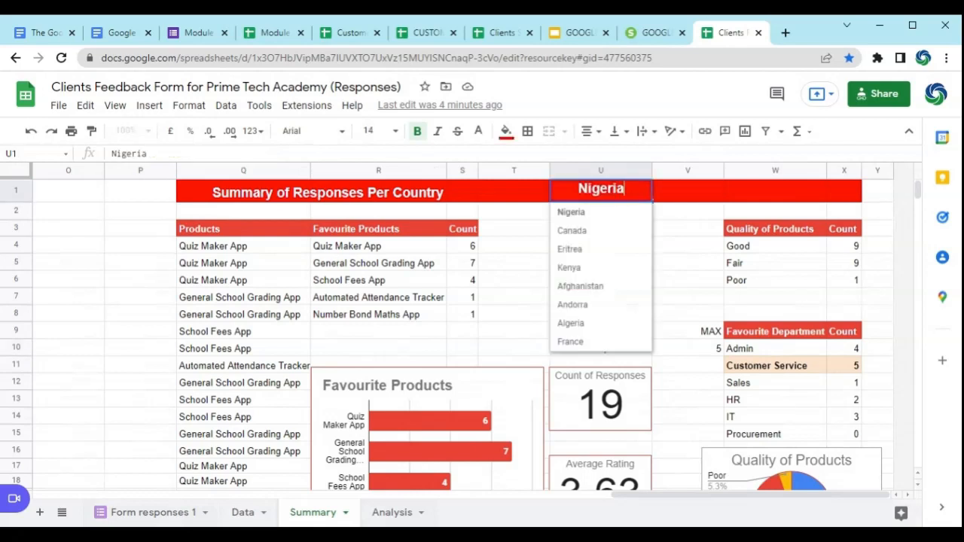
click(603, 232)
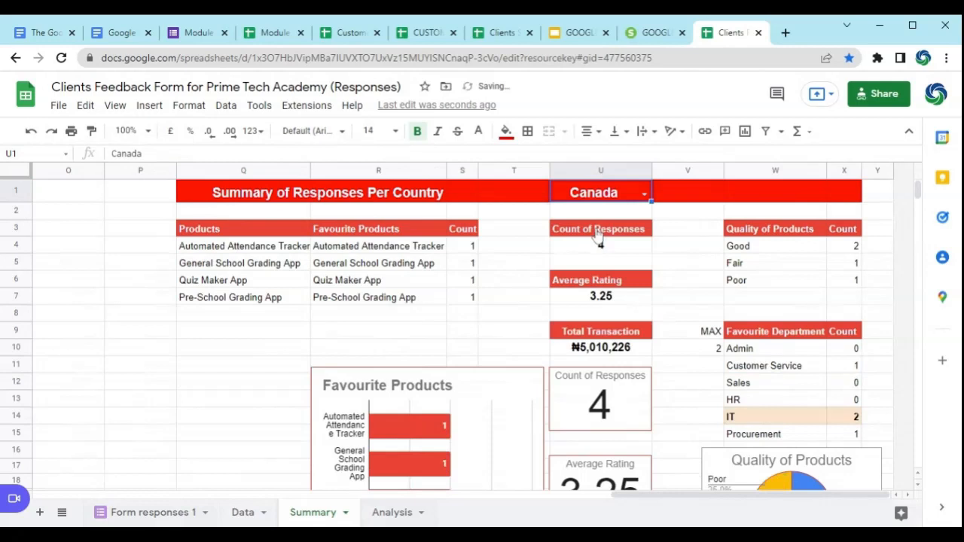
click(644, 195)
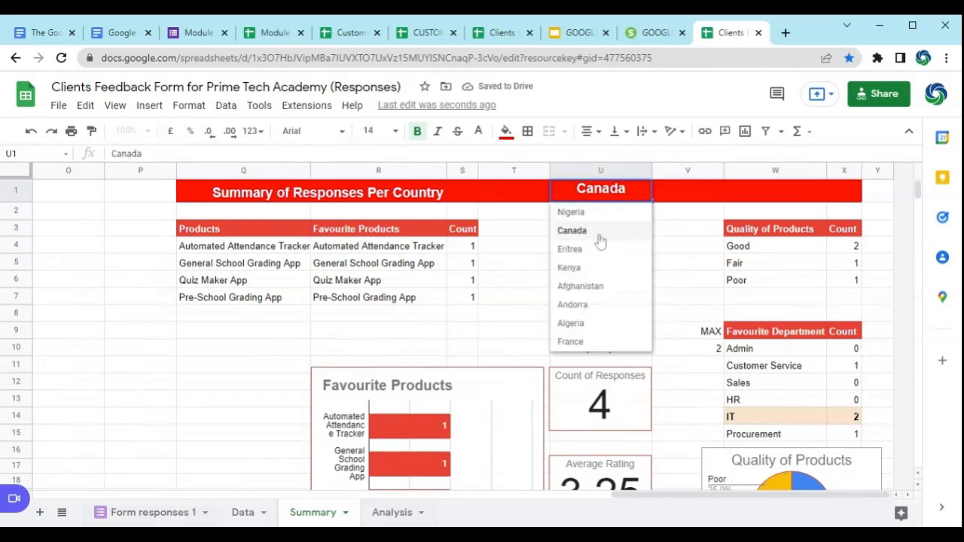
click(600, 240)
click(645, 194)
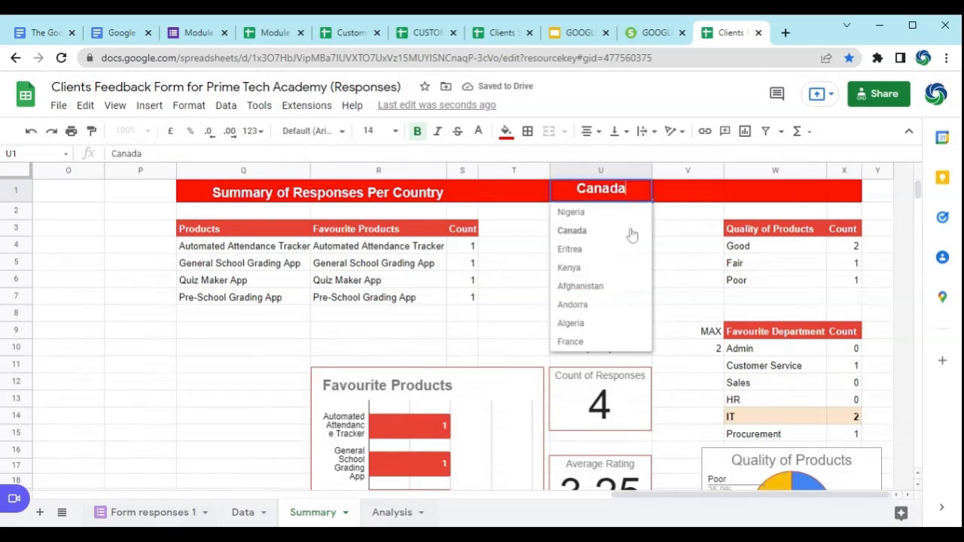
click(595, 309)
scroll(581, 319, down, 5)
scroll(581, 320, up, 5)
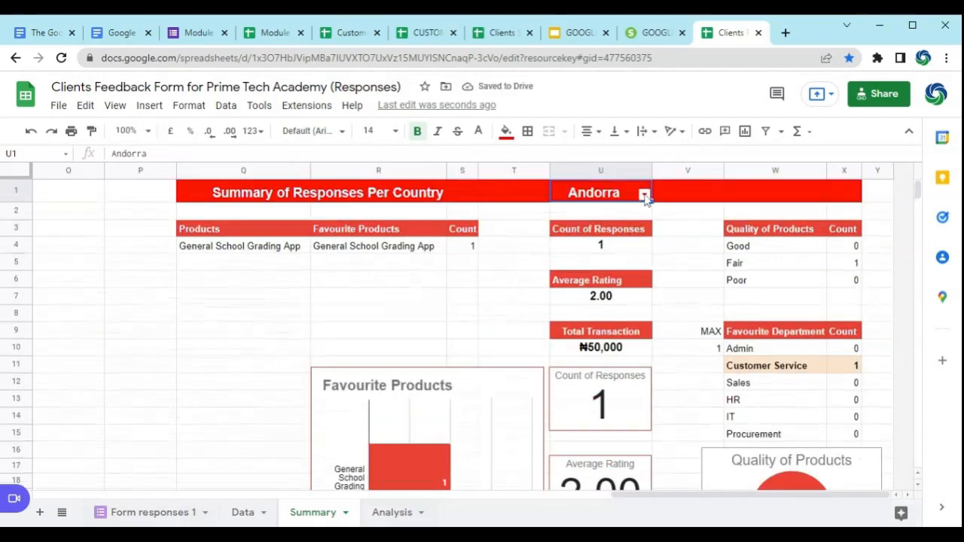
click(644, 196)
click(619, 214)
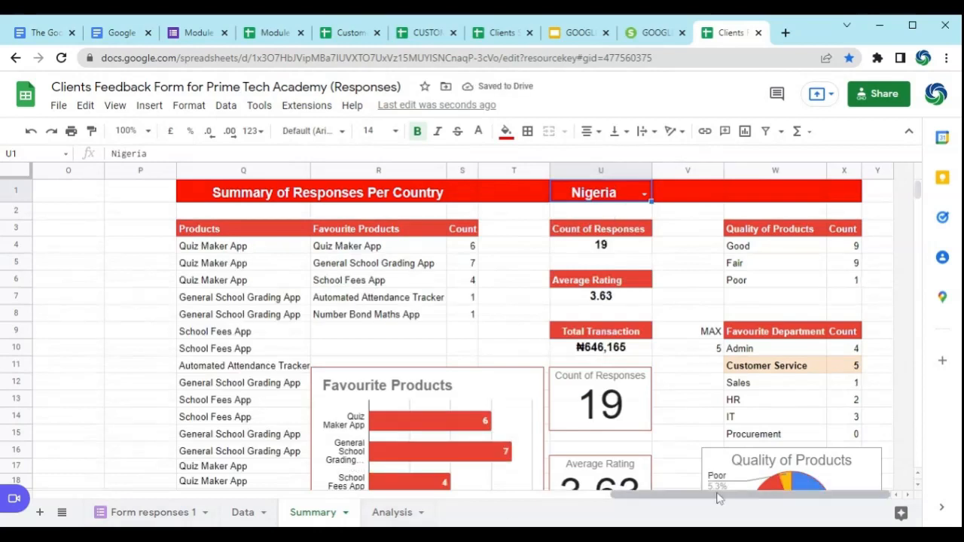
Step: Review the task list and inspect the Favourite Department UNIQUE formula in W10, checking its source column J on the Data sheet
drag(715, 495, 206, 486)
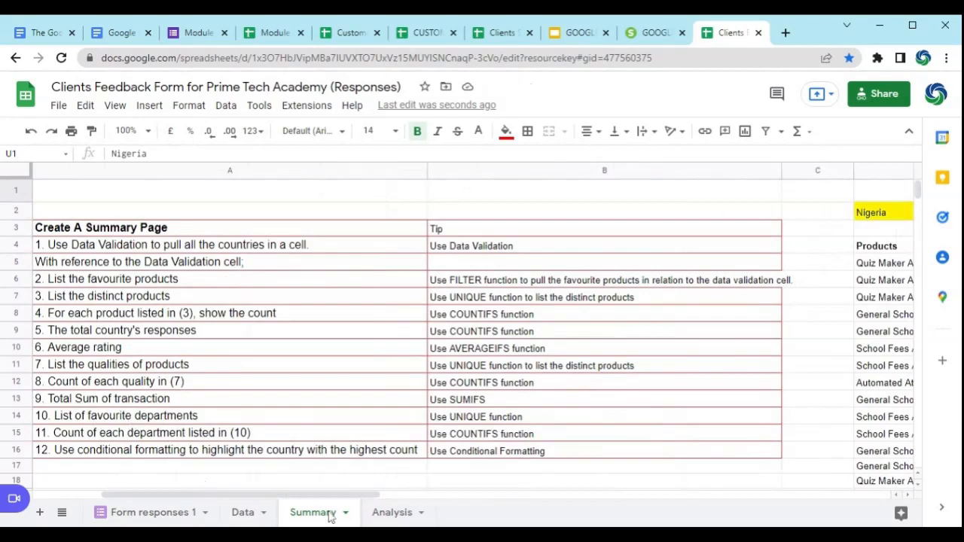
drag(320, 497, 841, 486)
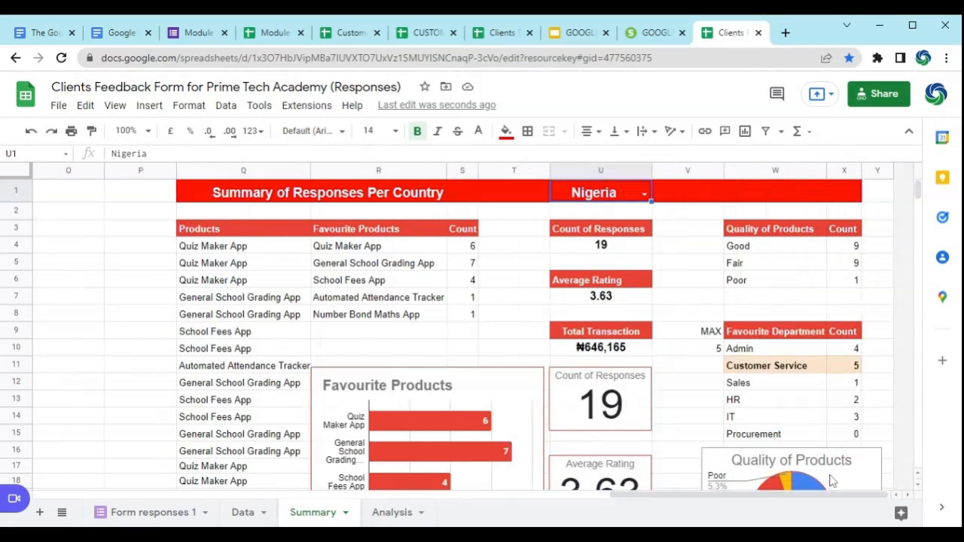
scroll(789, 360, down, 1)
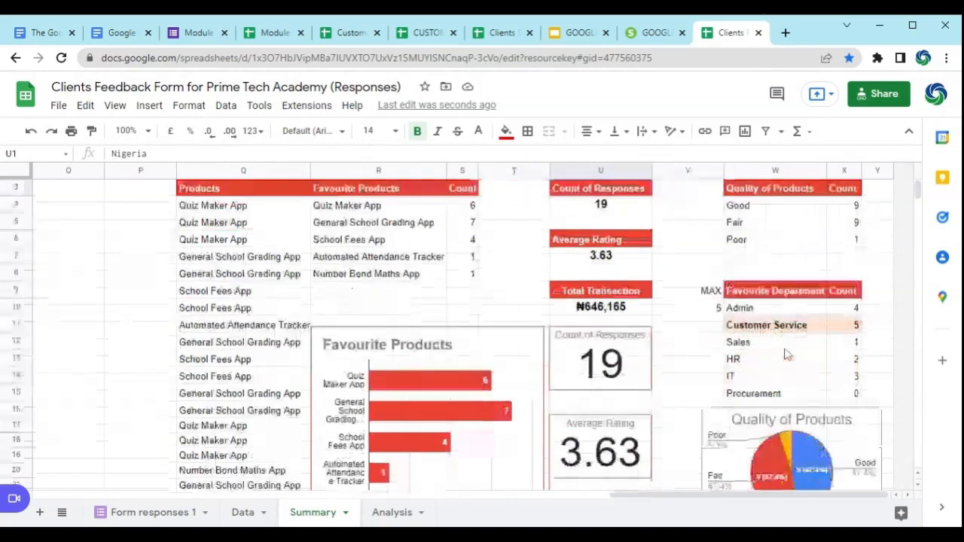
click(759, 309)
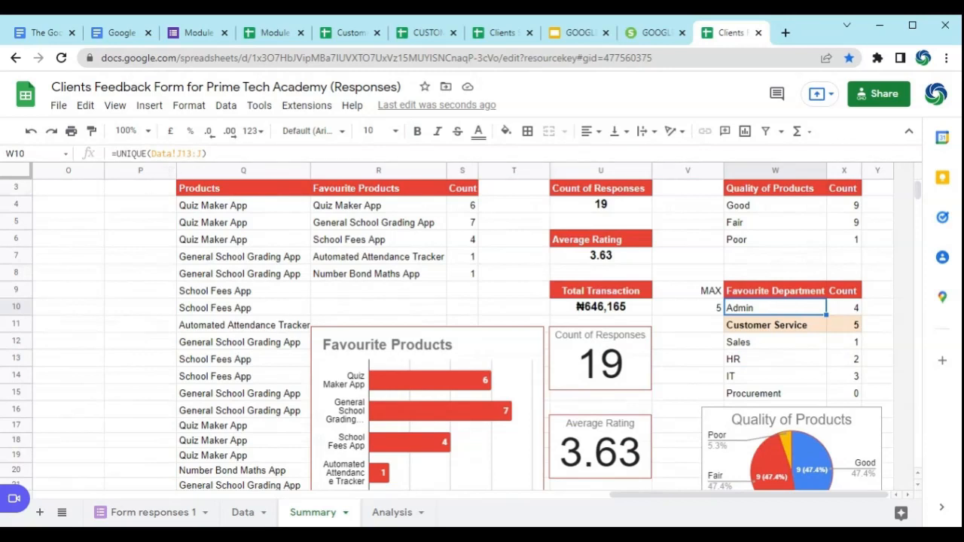
click(236, 514)
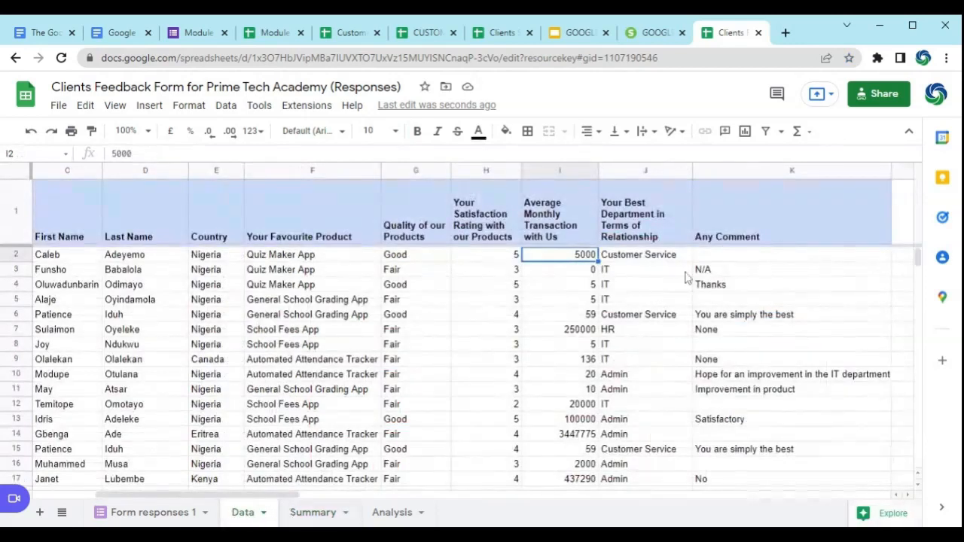
click(319, 515)
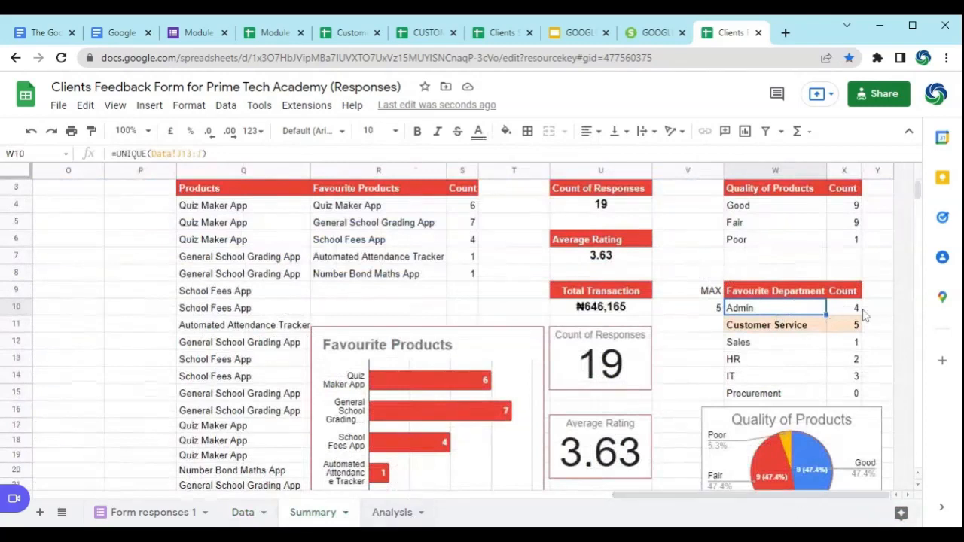
Step: Compare the COUNTIFS formula for the Admin department count in X10 with the Good quality count formula in X4
click(857, 308)
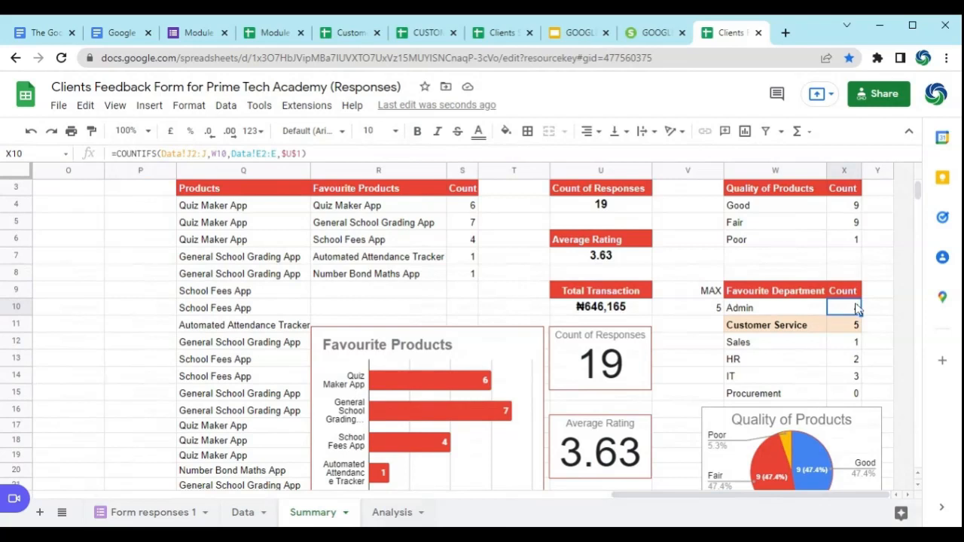
click(852, 209)
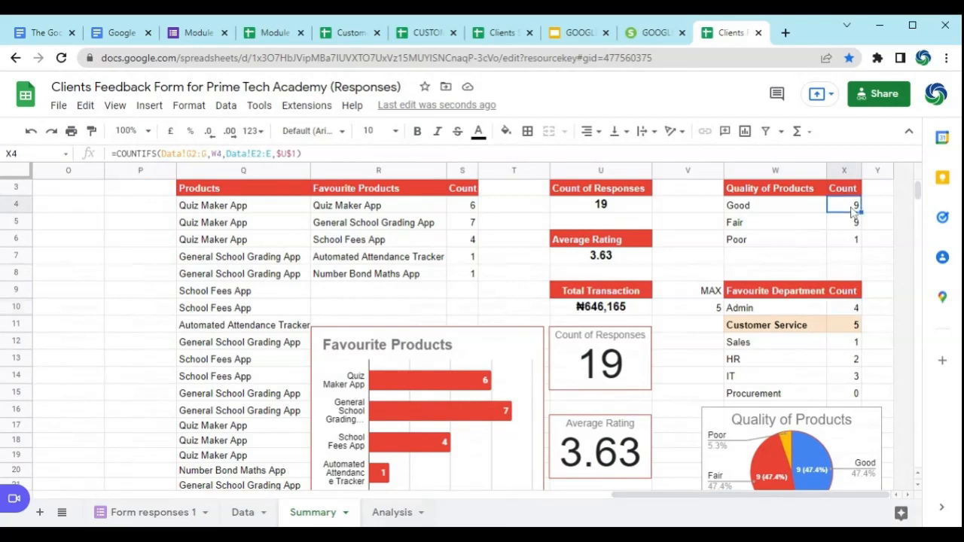
click(847, 311)
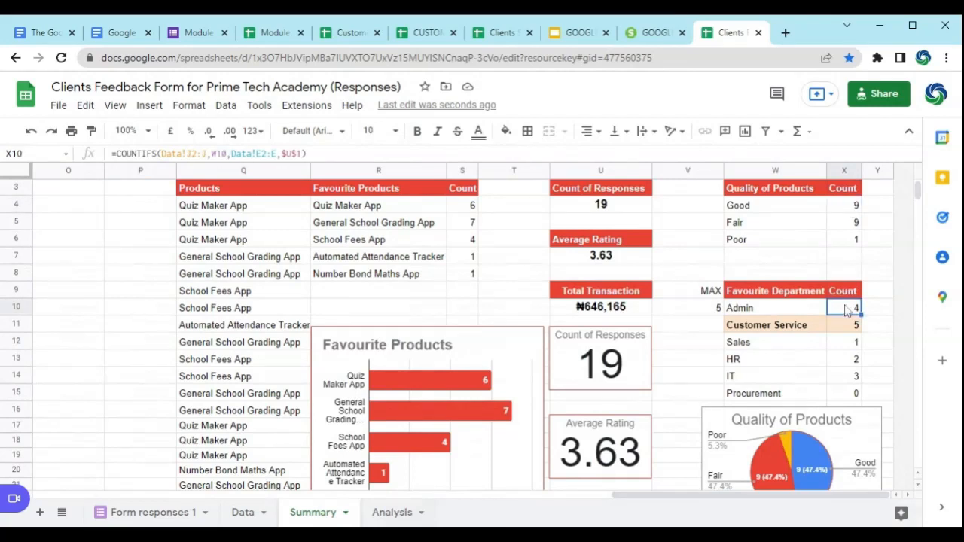
click(839, 214)
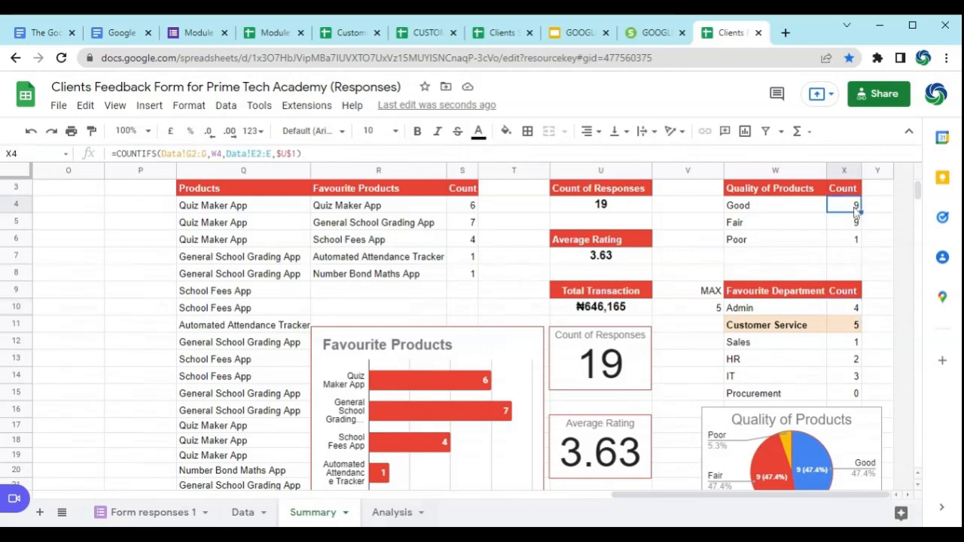
click(855, 309)
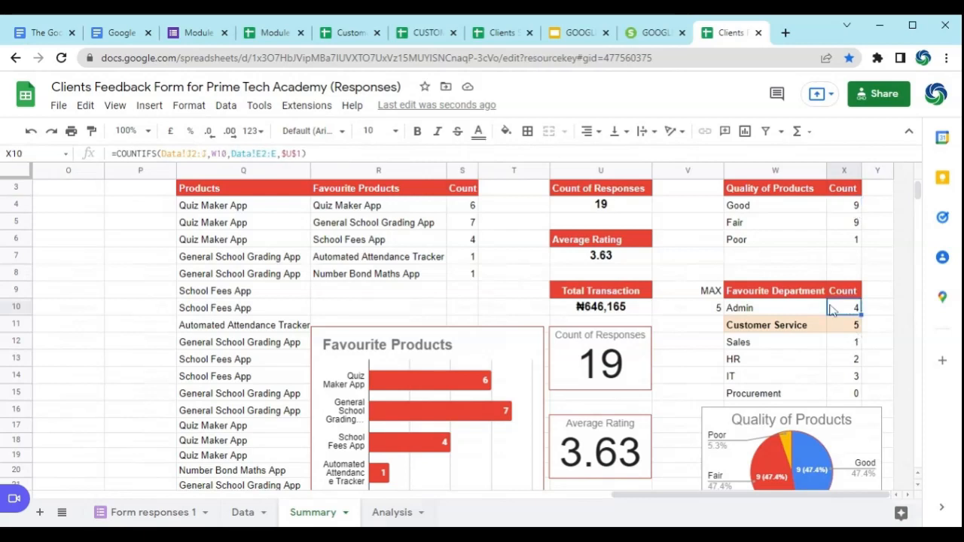
Step: Examine the department counts, the other summary tables and the product, quality and department charts on the Summary sheet
scroll(286, 278, down, 1)
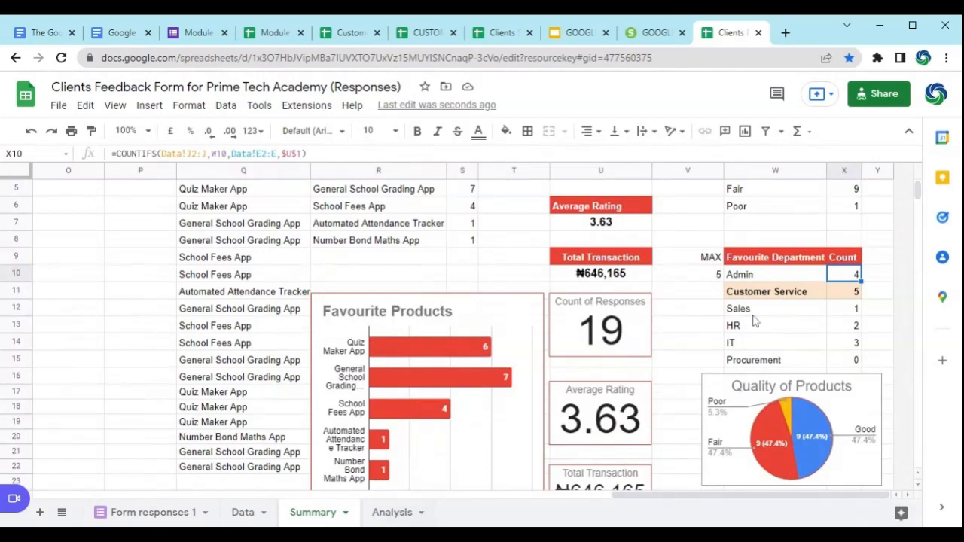
scroll(418, 286, up, 2)
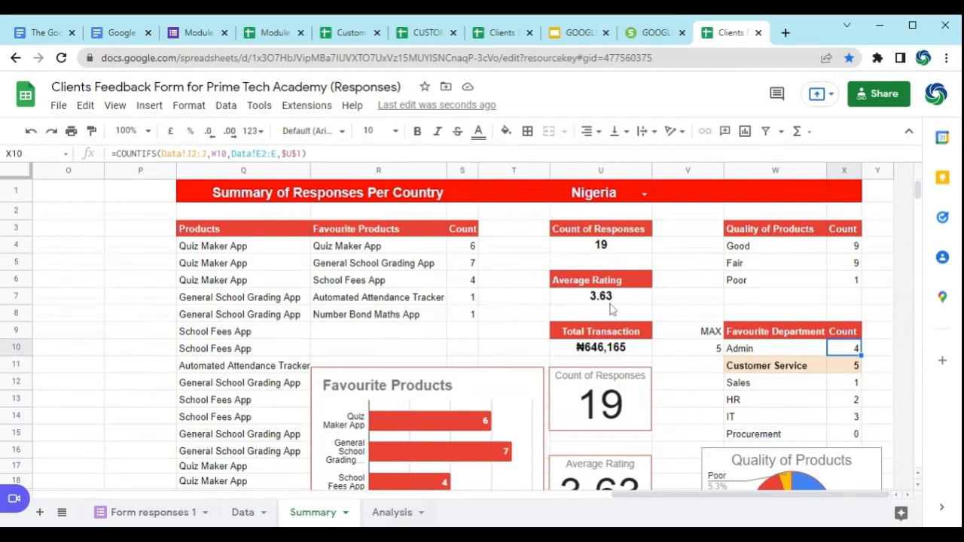
scroll(595, 301, down, 3)
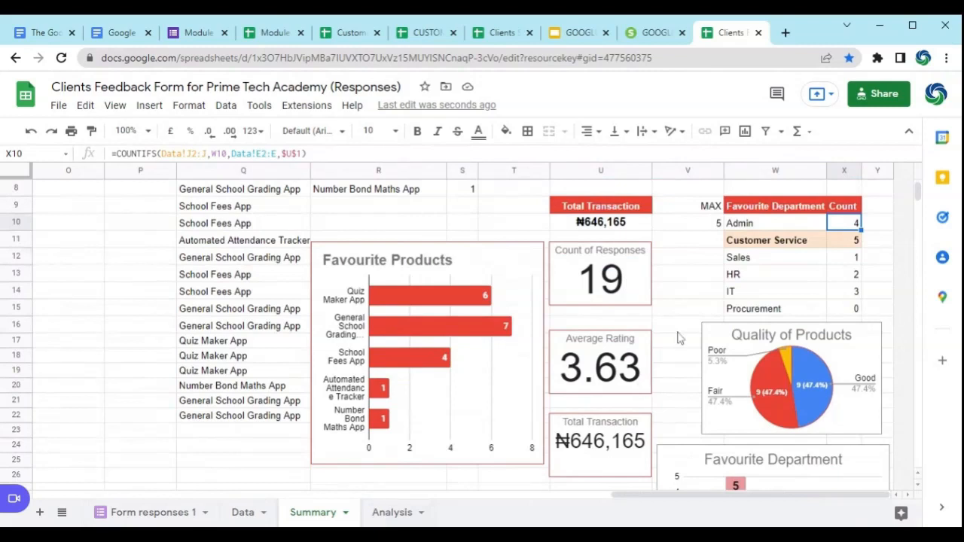
scroll(677, 337, up, 2)
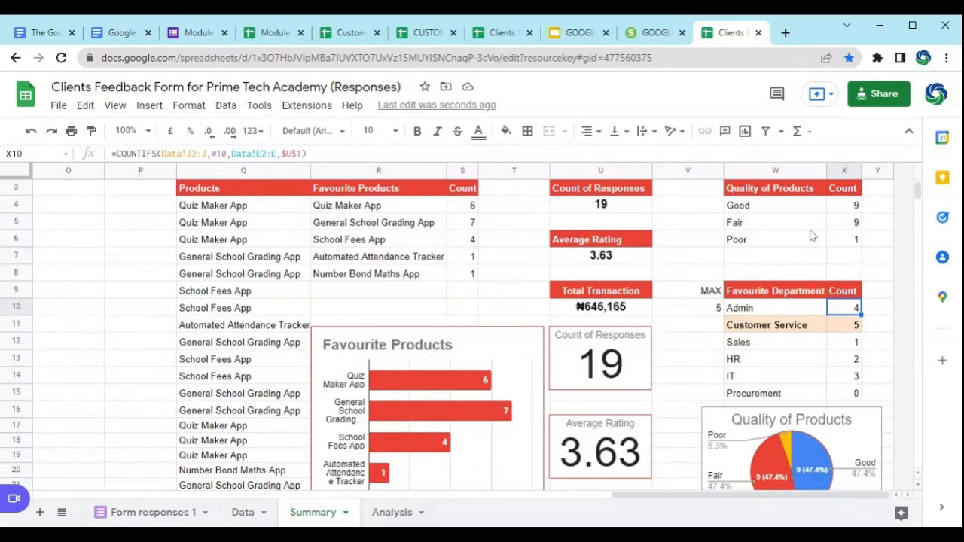
scroll(869, 439, down, 2)
scroll(878, 383, down, 1)
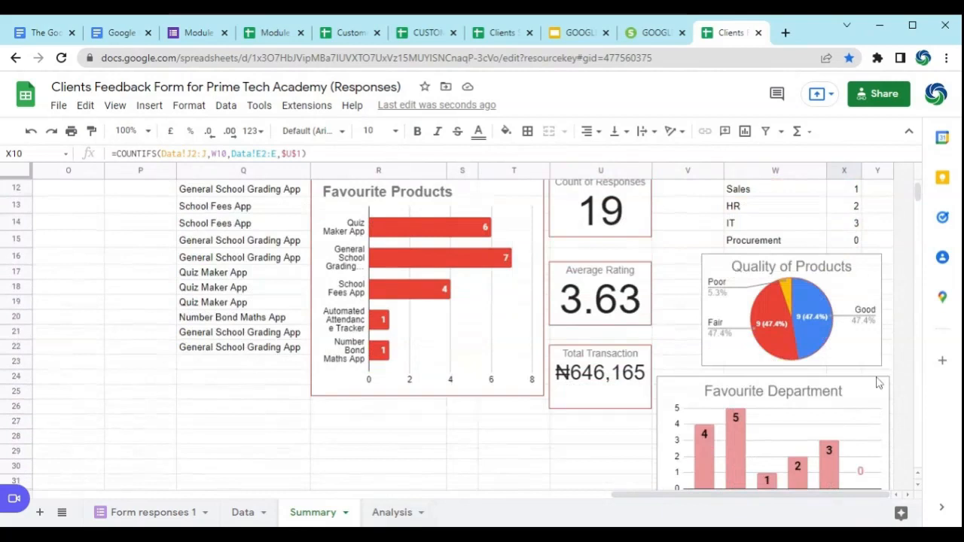
scroll(876, 384, up, 3)
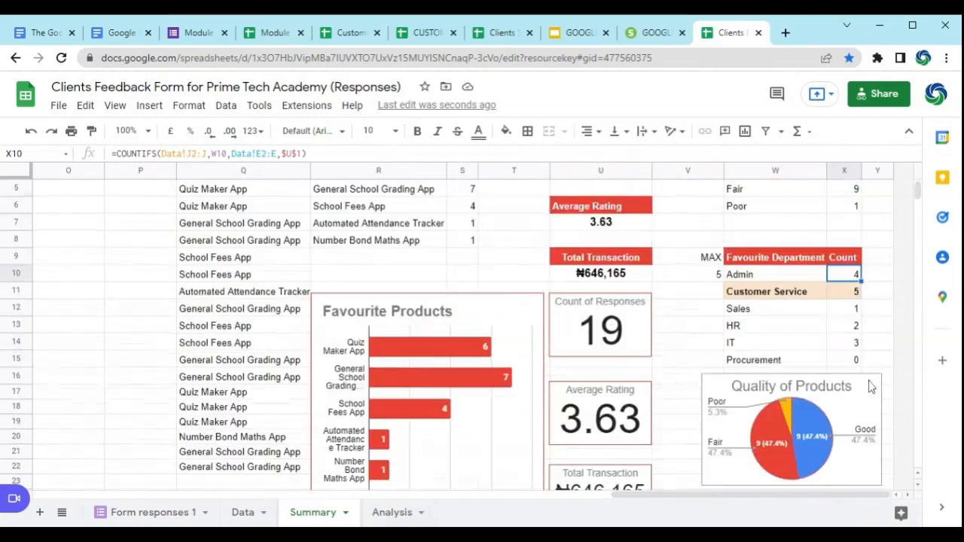
scroll(707, 341, up, 2)
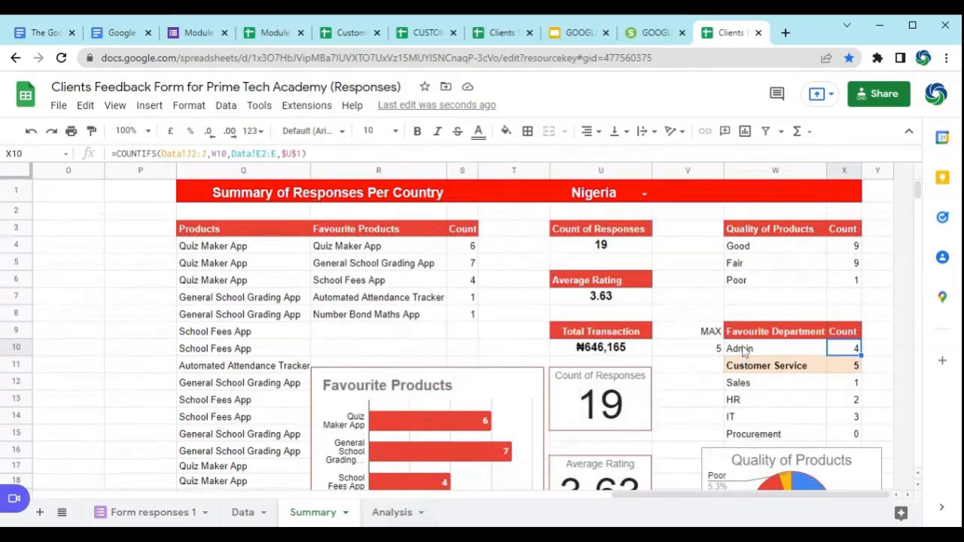
Step: Read tasks 11 and 12 in the Create A Summary Page list, covering department counts and conditional formatting of the highest count
drag(775, 494, 199, 499)
click(244, 439)
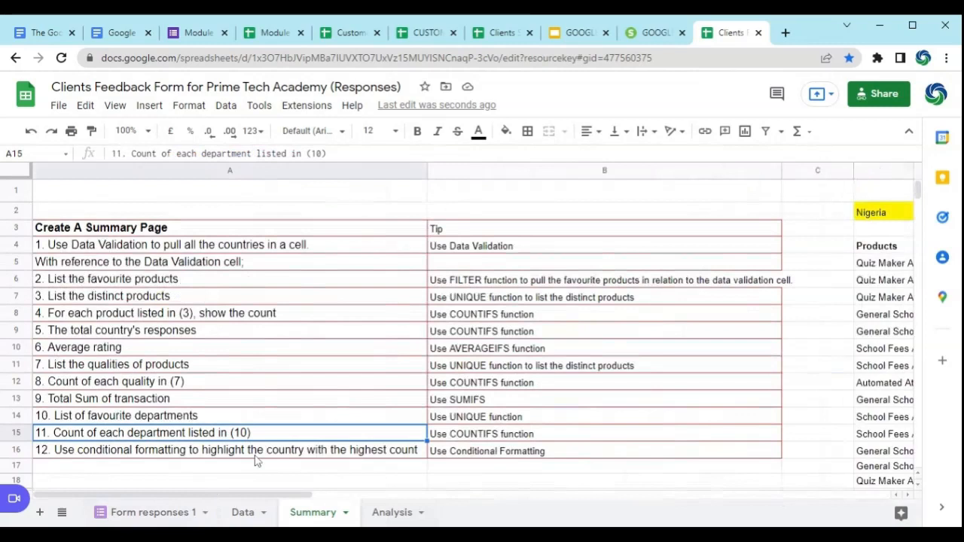
click(258, 455)
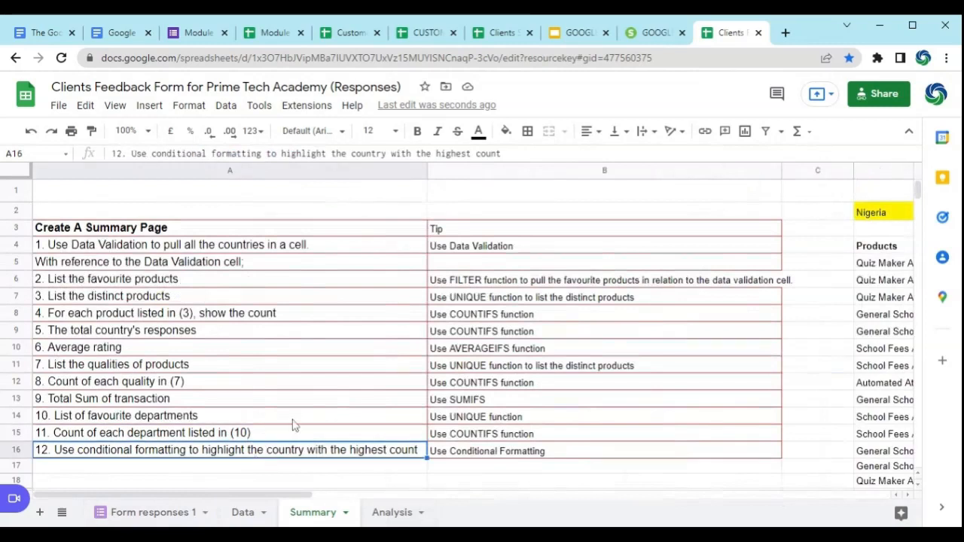
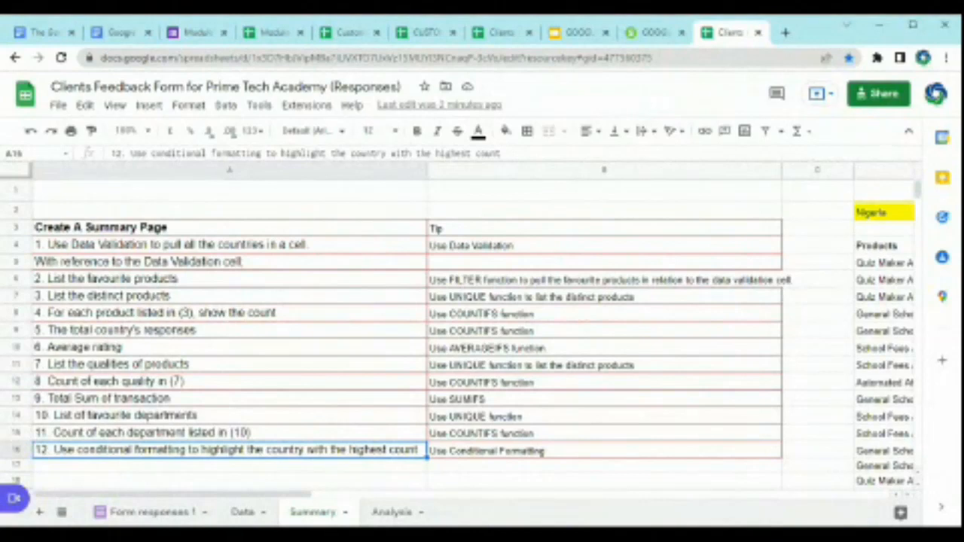
Step: Examine the country summary's tables and charts, including the count for the Customer Service department
drag(298, 494, 745, 495)
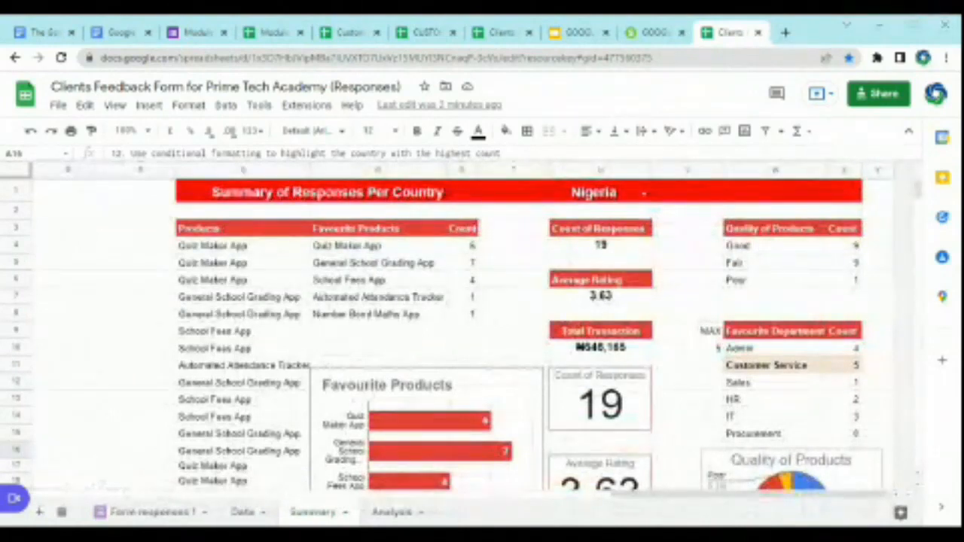
scroll(443, 431, down, 2)
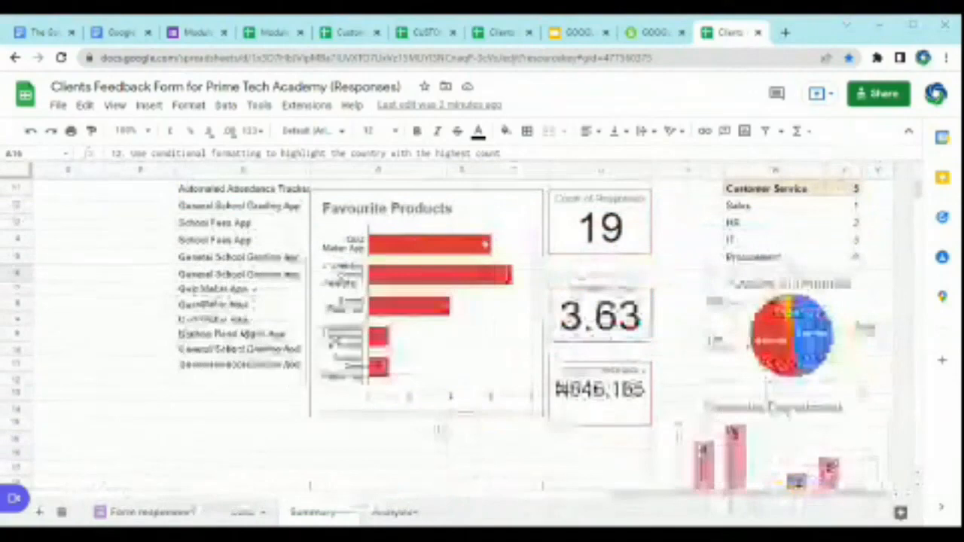
drag(762, 496, 261, 493)
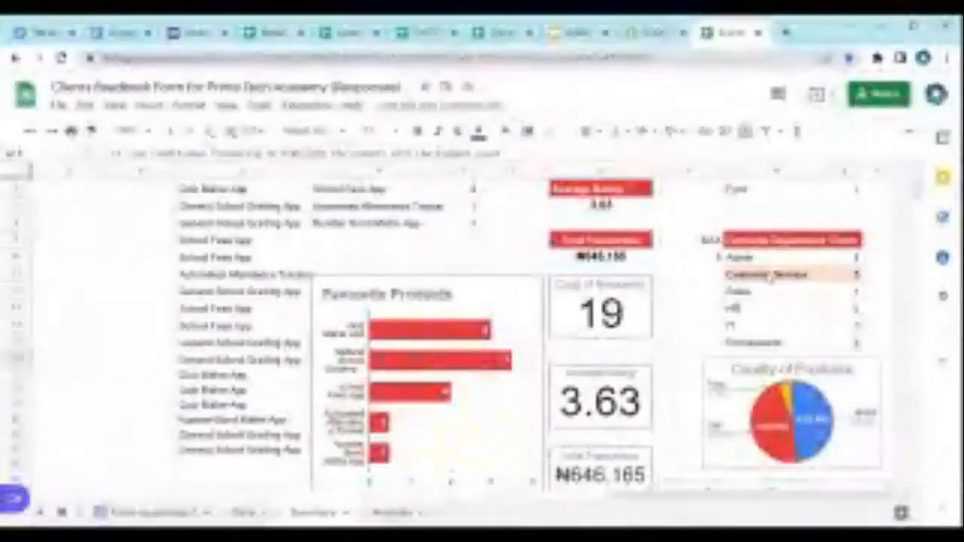
drag(749, 257, 889, 351)
click(819, 275)
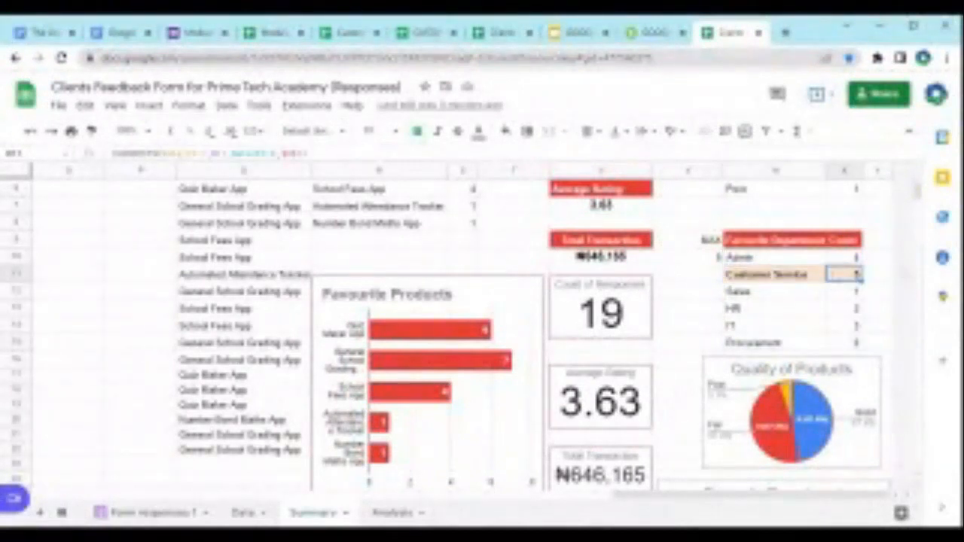
Step: Switch the summary's country selection to Canada and on to Afghanistan to test the highest-count highlighting
scroll(828, 281, up, 3)
click(644, 193)
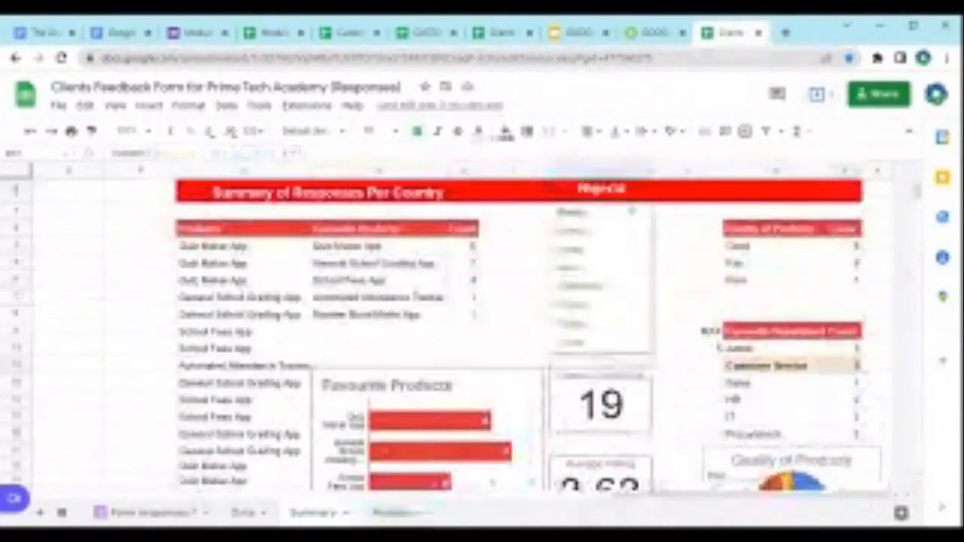
click(591, 230)
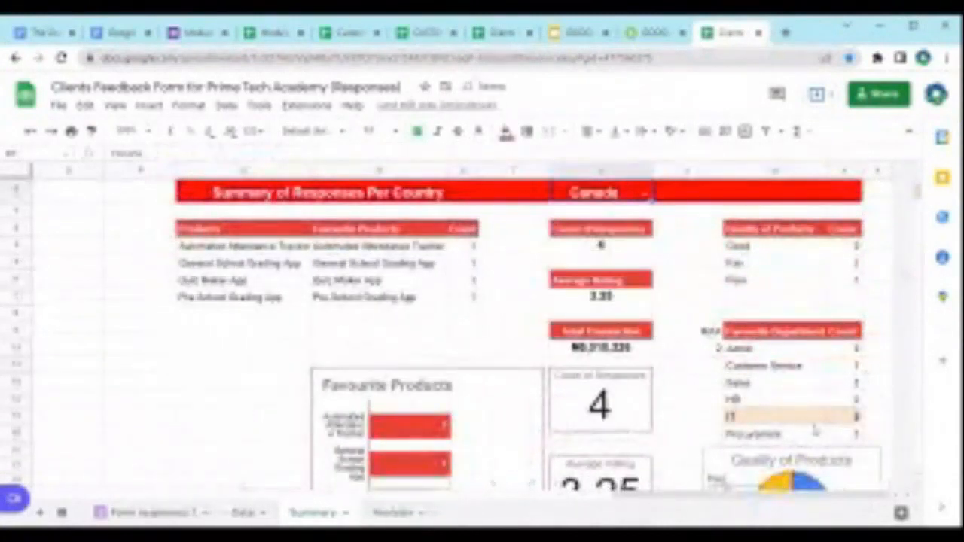
click(644, 193)
click(591, 286)
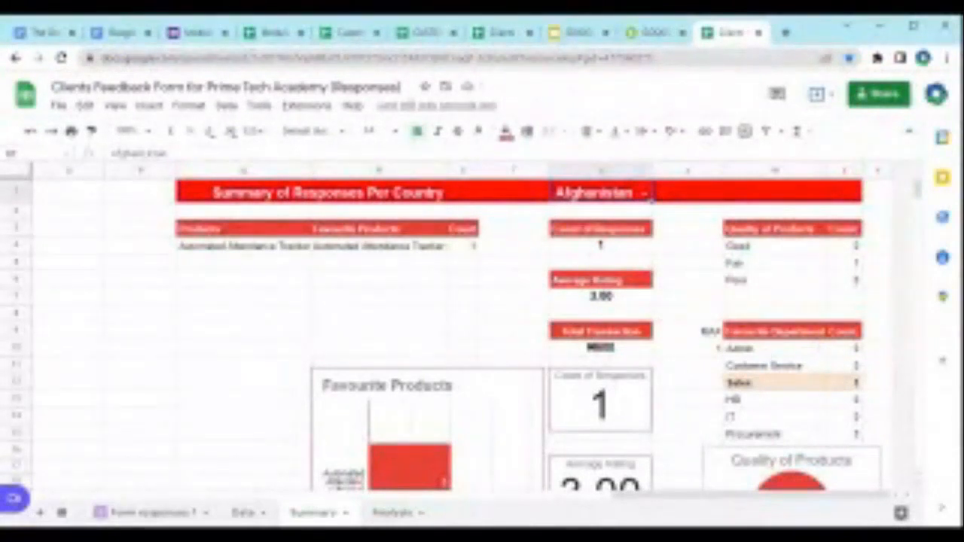
Step: Open the conditional formatting rule on the favourite department range W10:X15 and view its available condition types
click(776, 349)
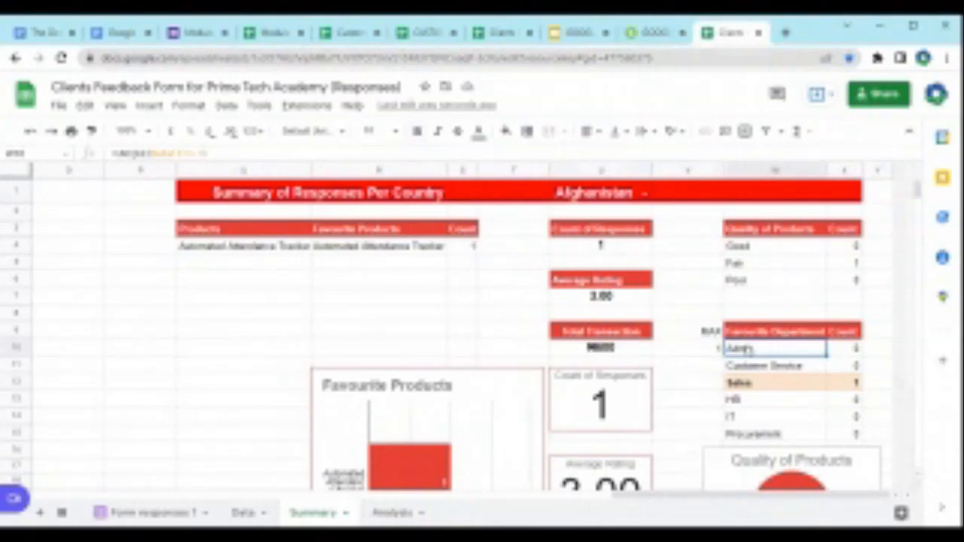
click(227, 105)
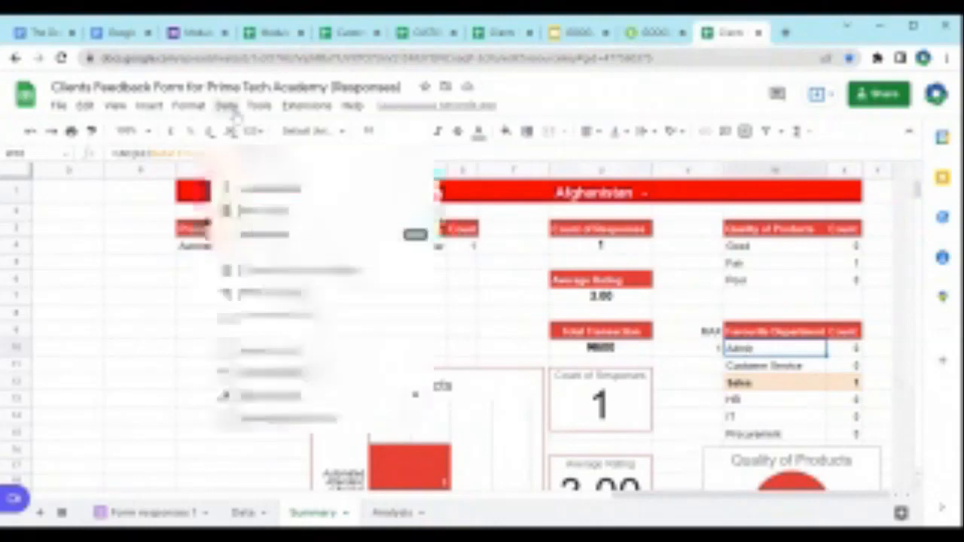
click(783, 352)
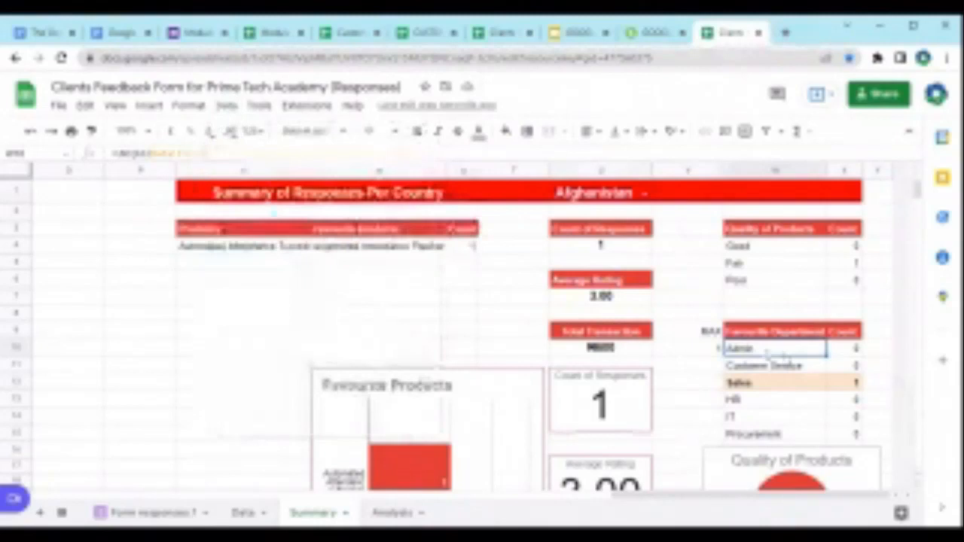
drag(780, 350, 857, 437)
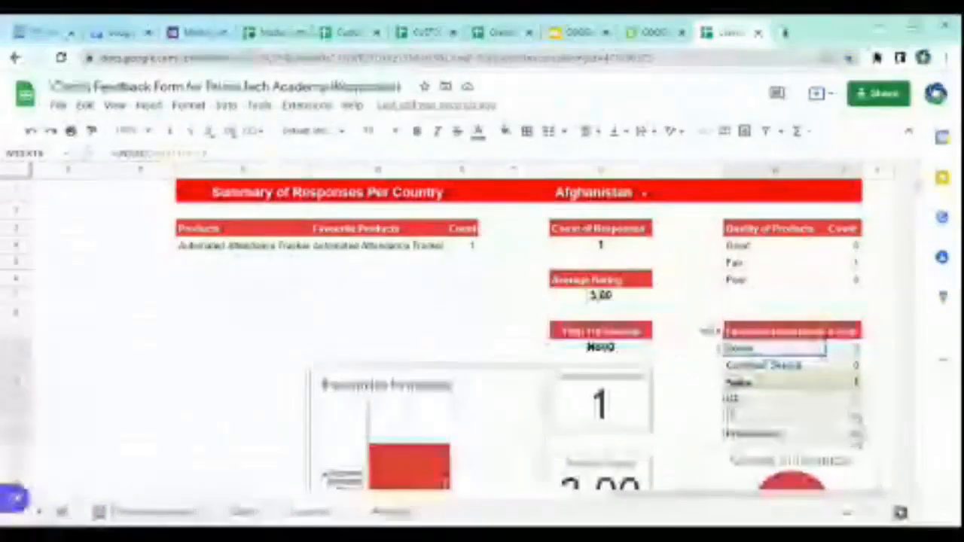
drag(830, 365, 856, 436)
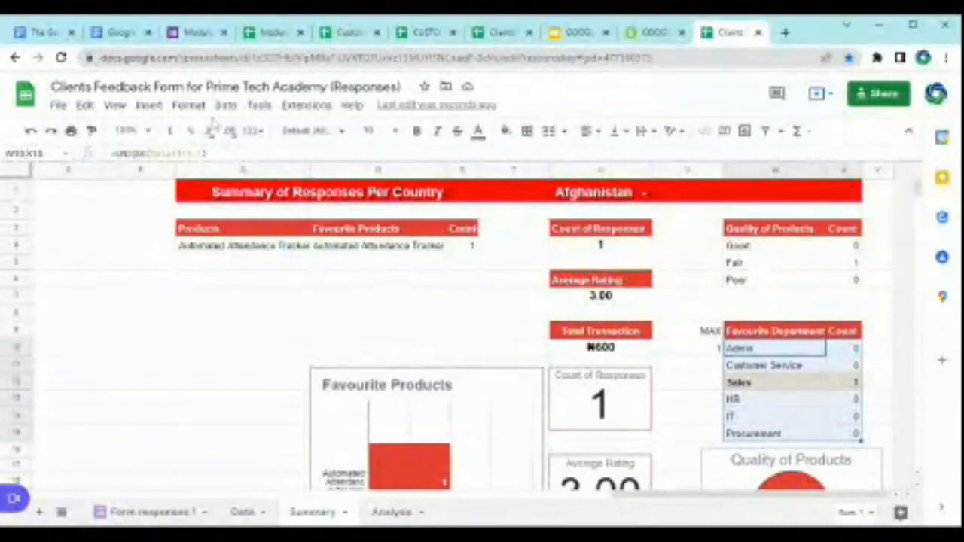
click(188, 105)
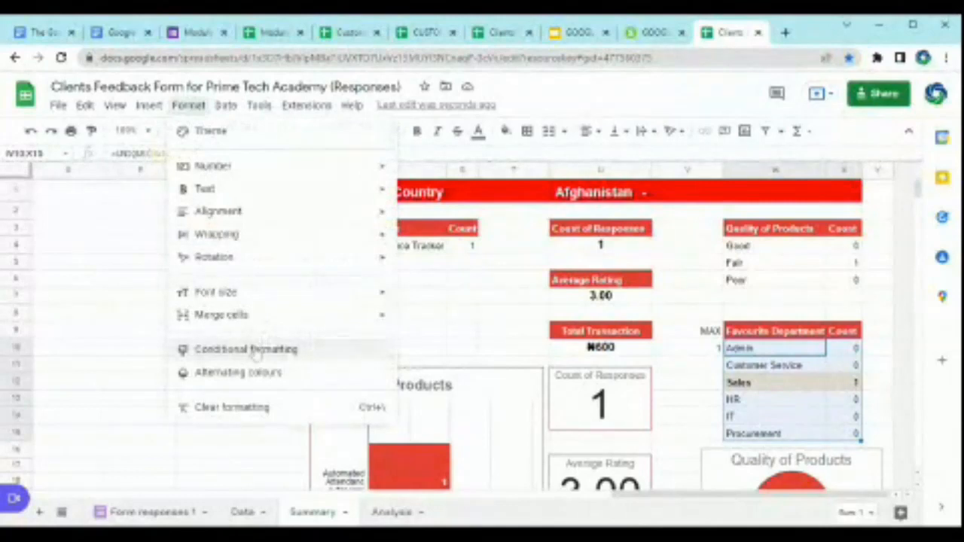
click(246, 349)
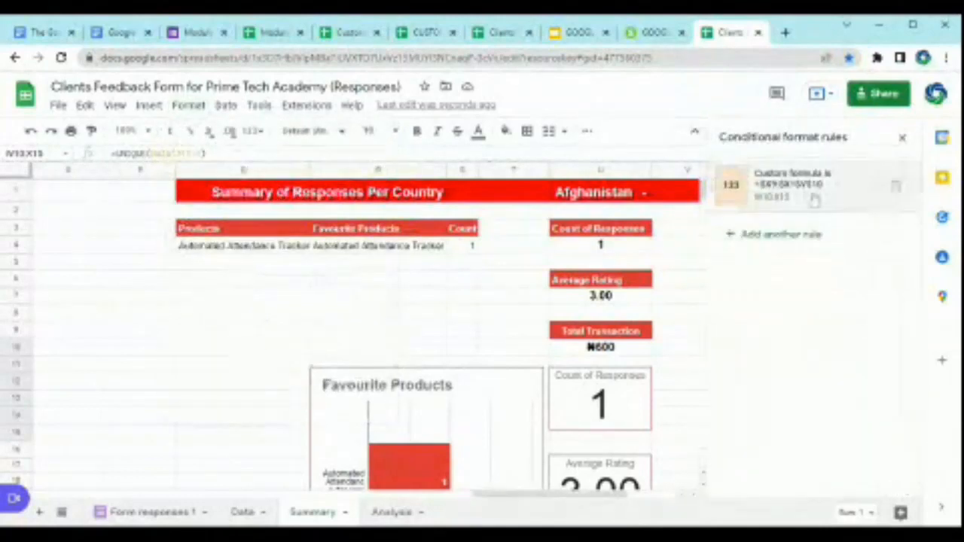
click(780, 181)
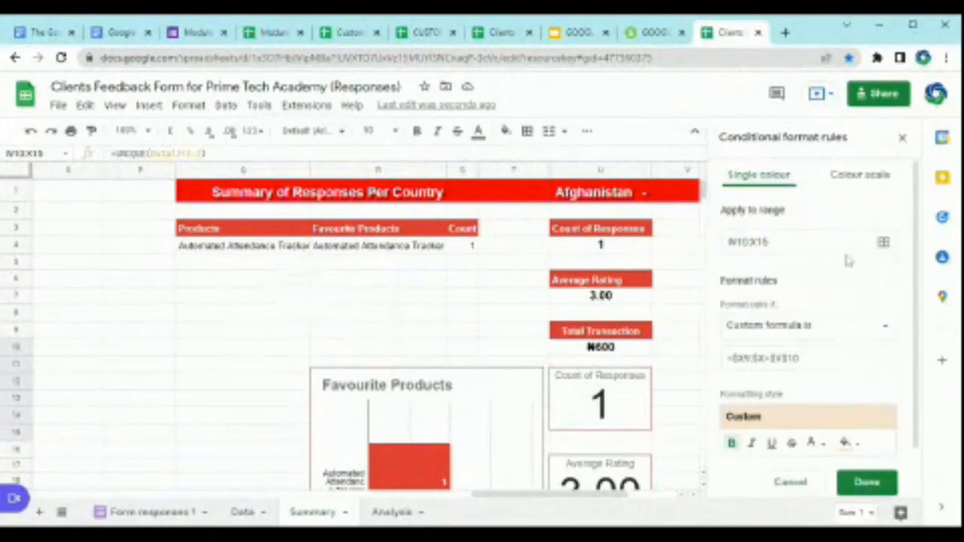
scroll(698, 374, right, 5)
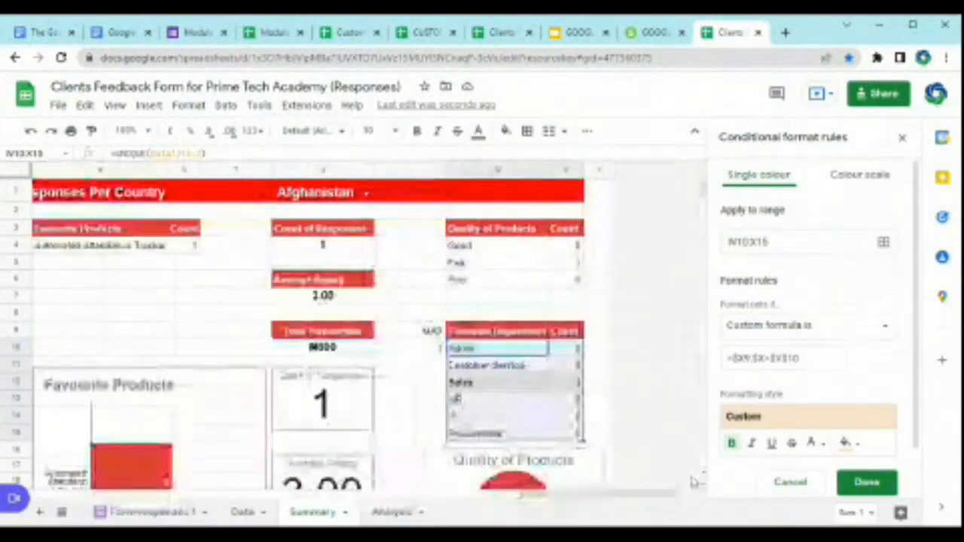
click(891, 329)
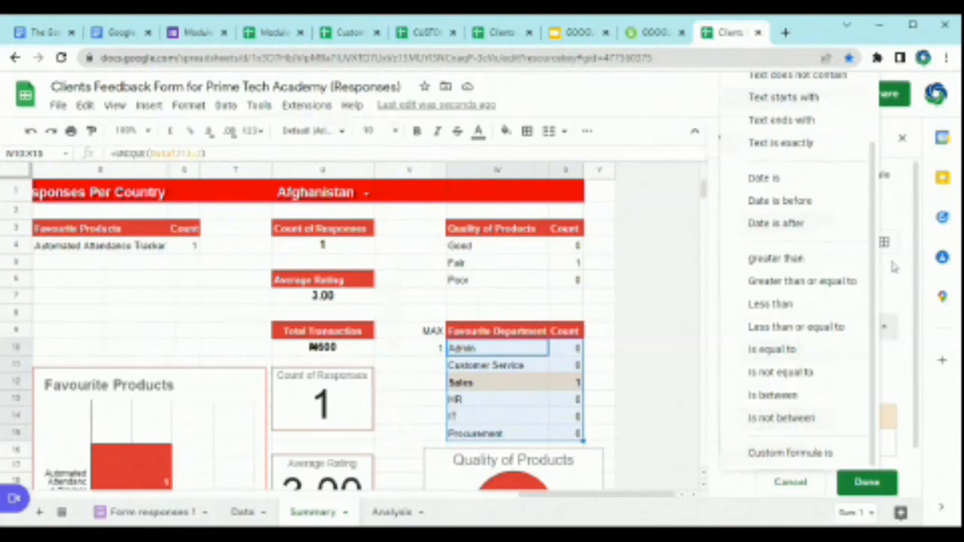
click(903, 284)
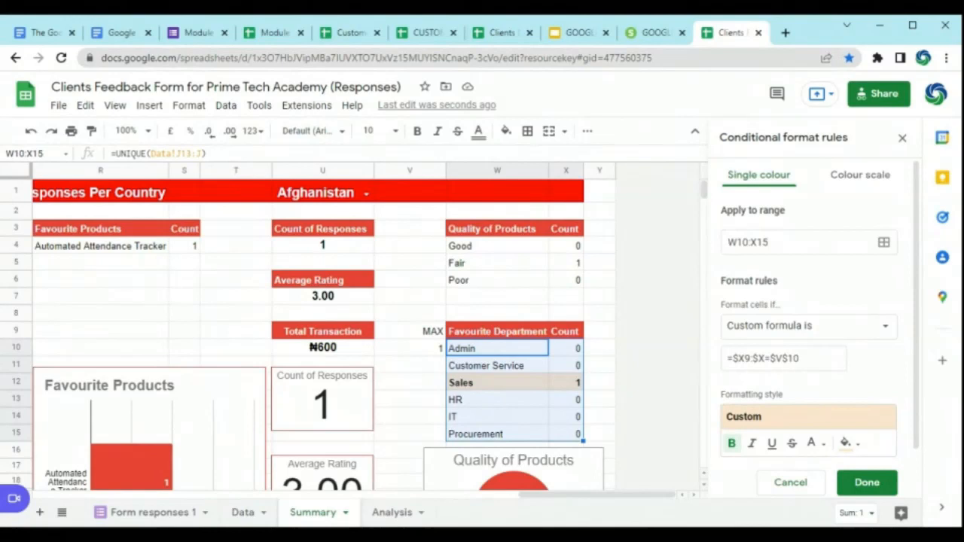
Step: Inspect the MAX formula in V10 and the COUNTIFS formula for the Admin count in X10
click(430, 351)
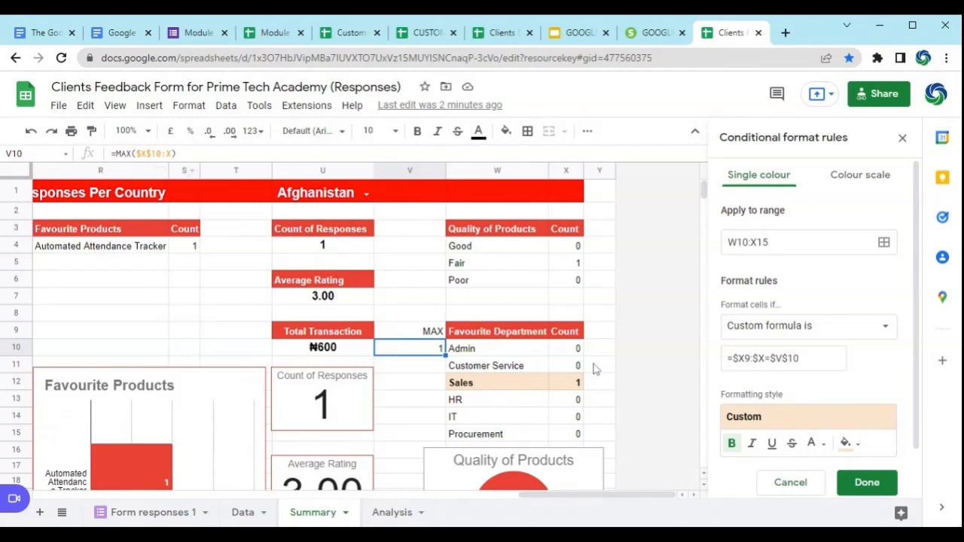
click(576, 348)
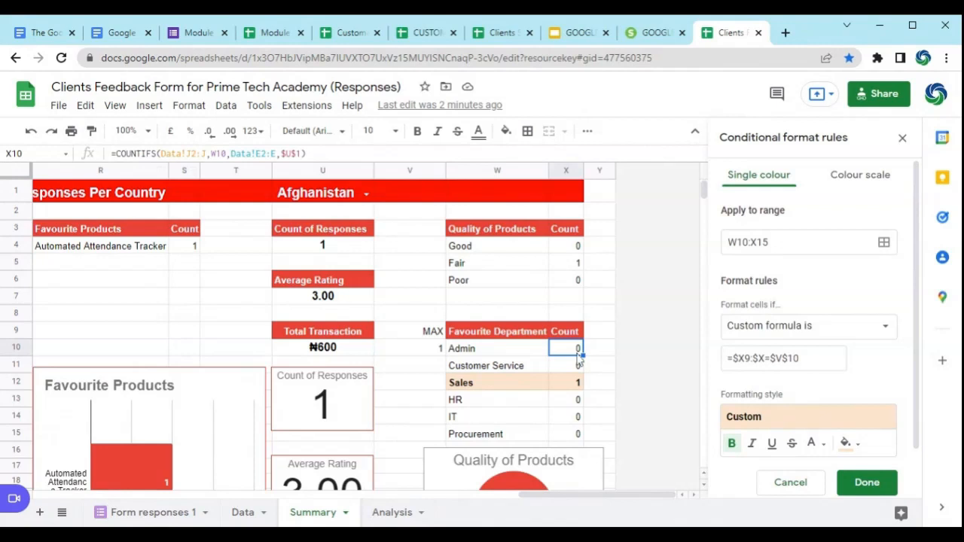
key(Left)
key(Left)
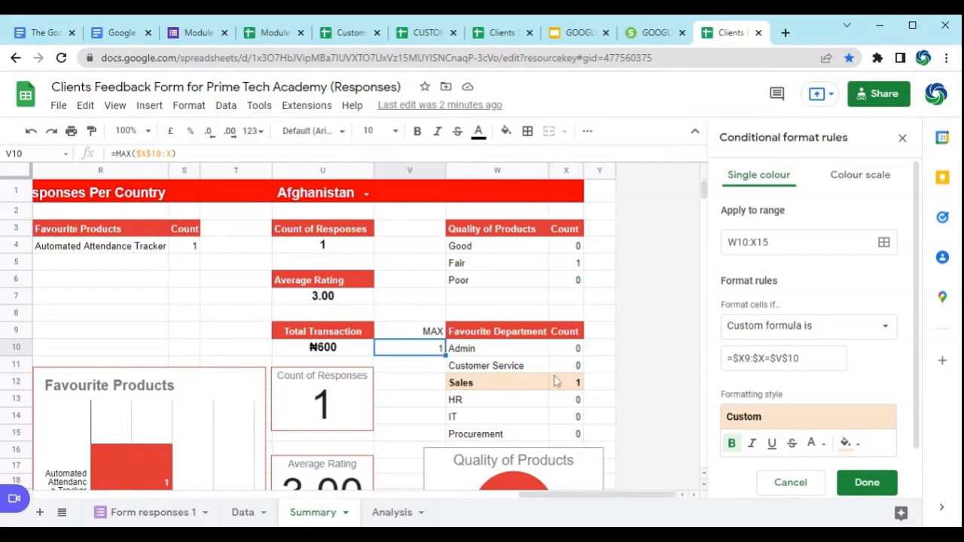
Step: Set the summary's country to Nigeria and review the MAX cell with the rule's range and custom formula
click(366, 195)
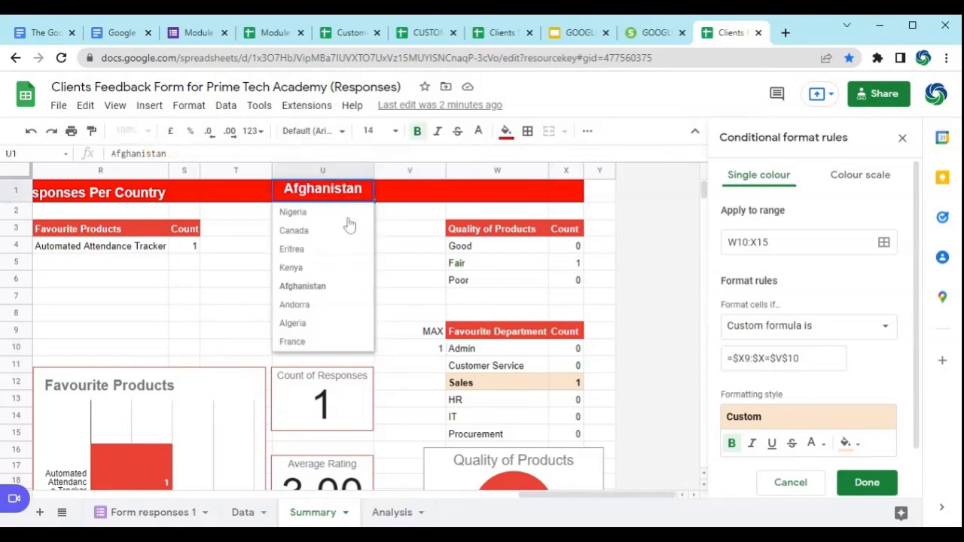
click(348, 214)
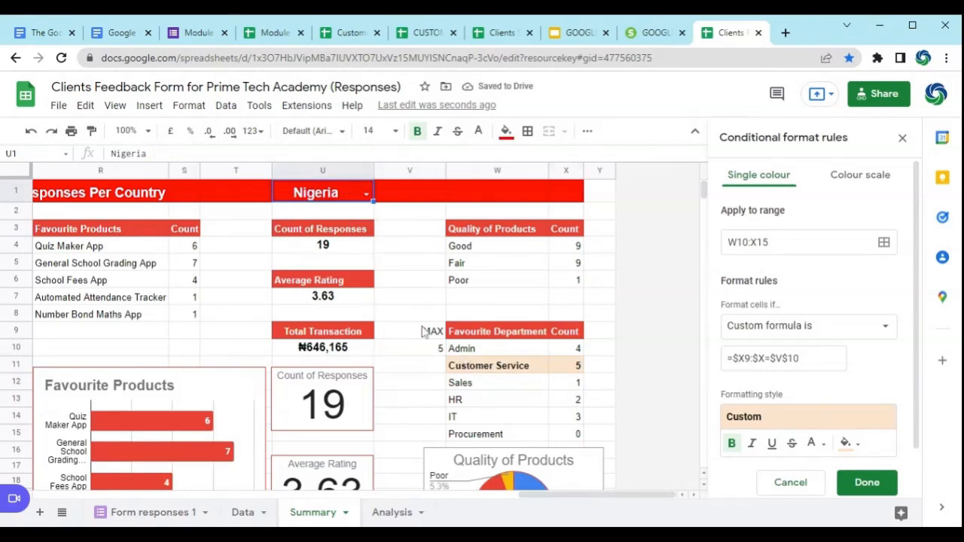
click(435, 348)
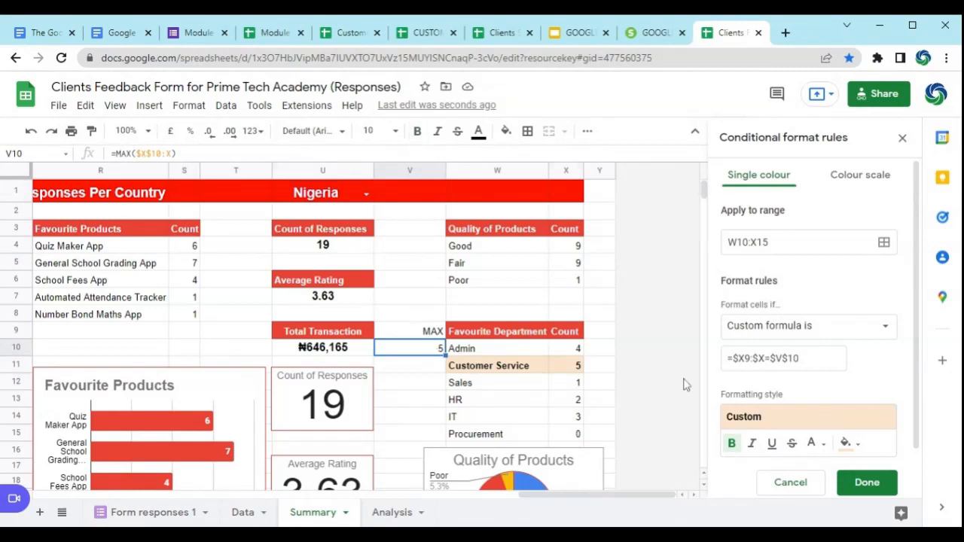
drag(727, 241, 768, 242)
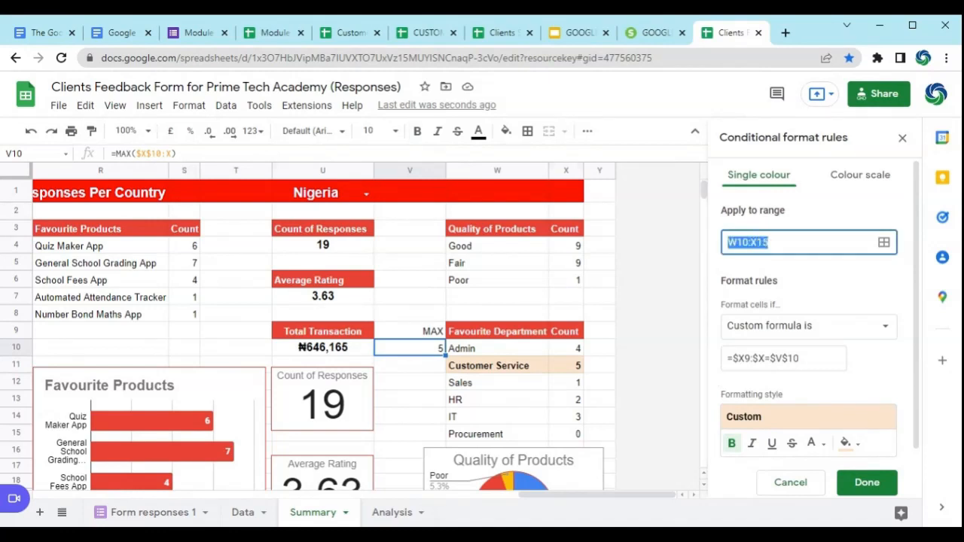
click(743, 358)
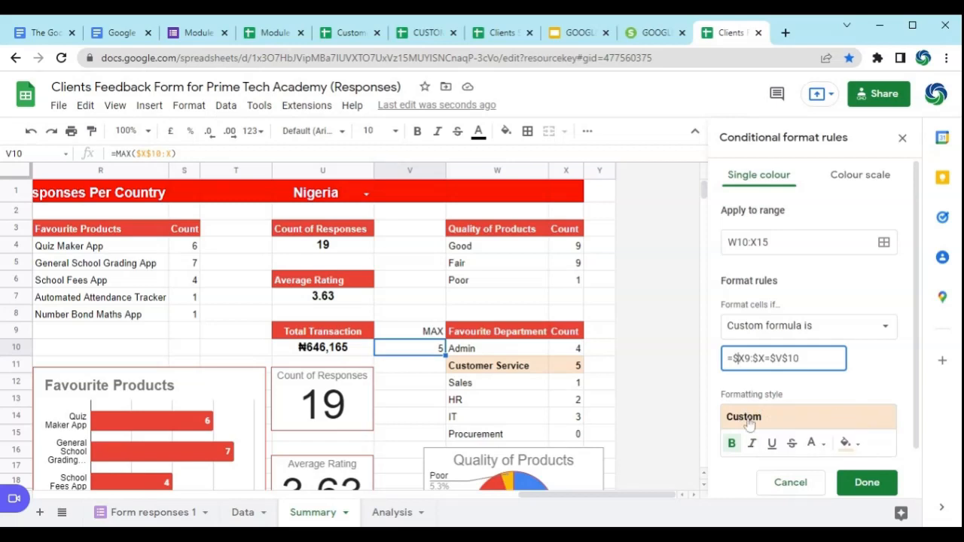
Step: Try a blue fill for the rule's highlight style and switch it back to light orange
click(846, 443)
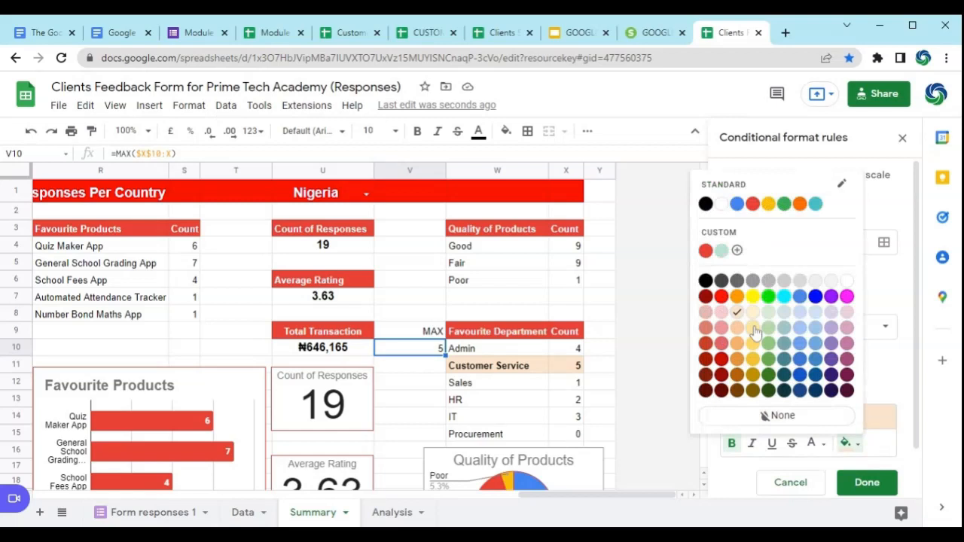
click(815, 298)
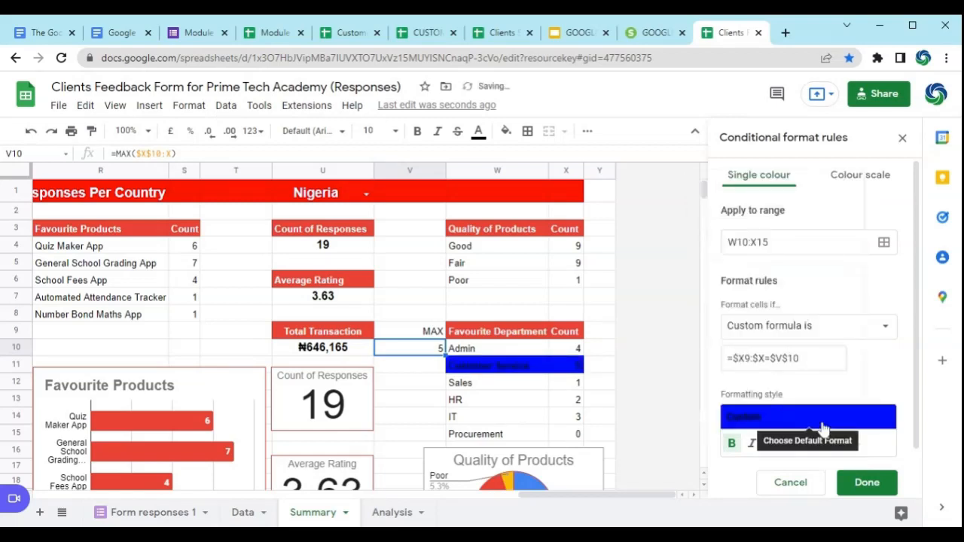
click(848, 445)
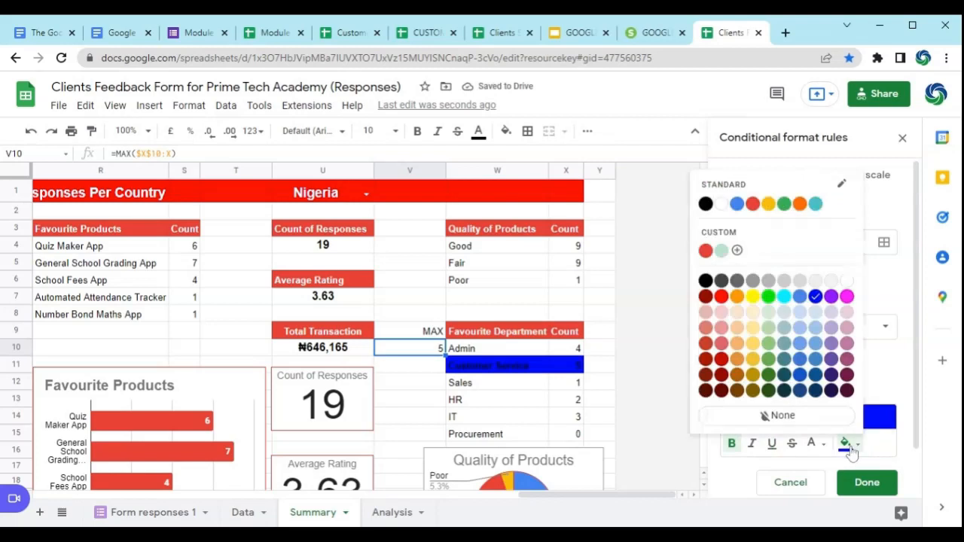
click(737, 327)
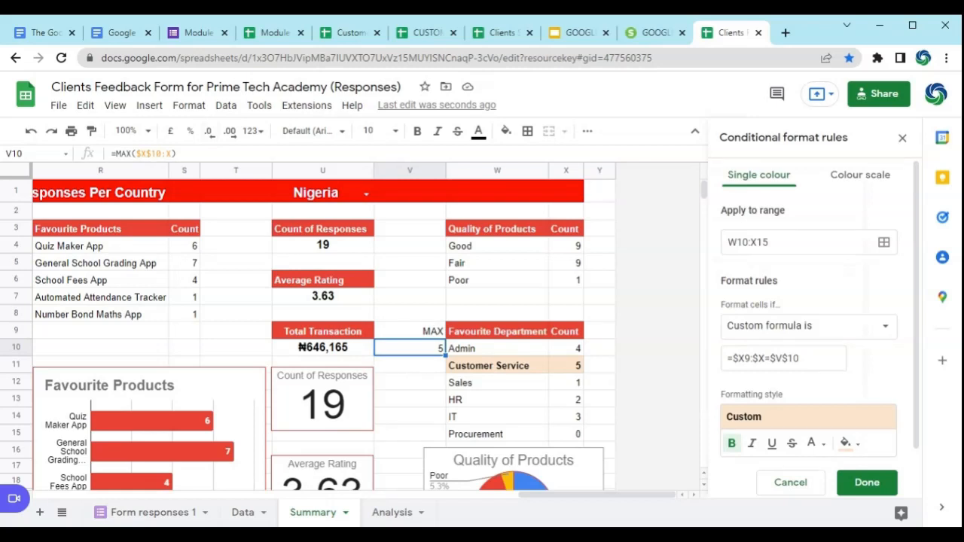
Step: Examine the Nigeria summary across its product lists, response totals, charts and department table
drag(647, 494, 182, 492)
drag(182, 492, 668, 493)
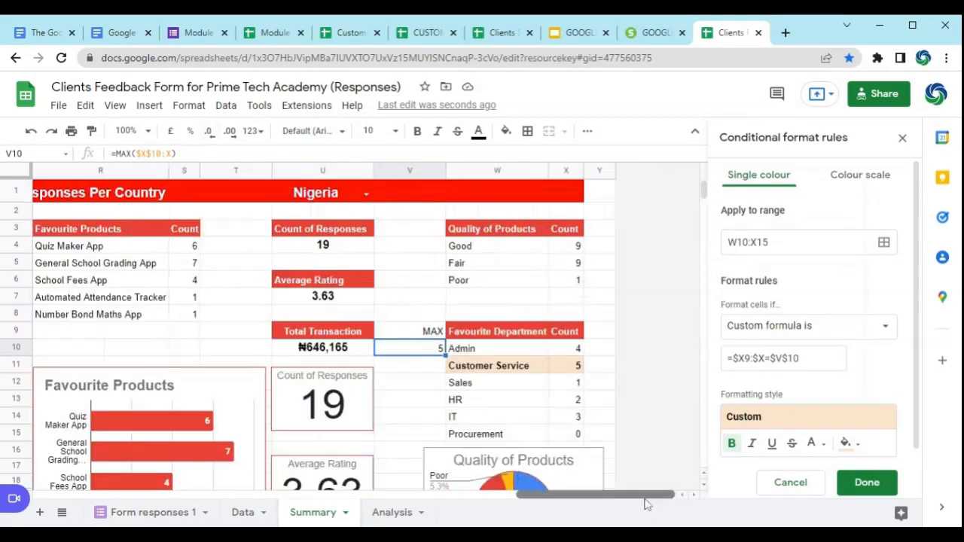
scroll(646, 504, left, 3)
scroll(539, 397, down, 4)
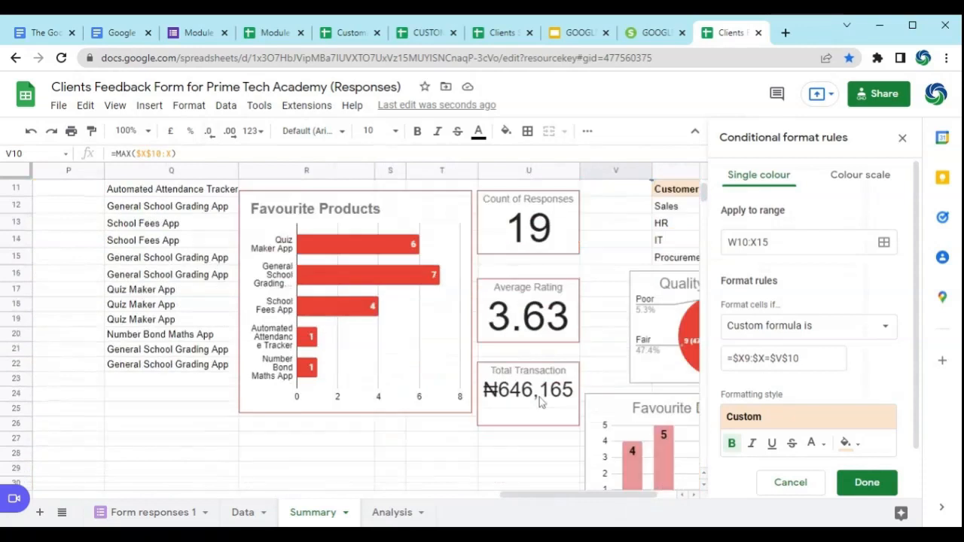
scroll(539, 397, up, 5)
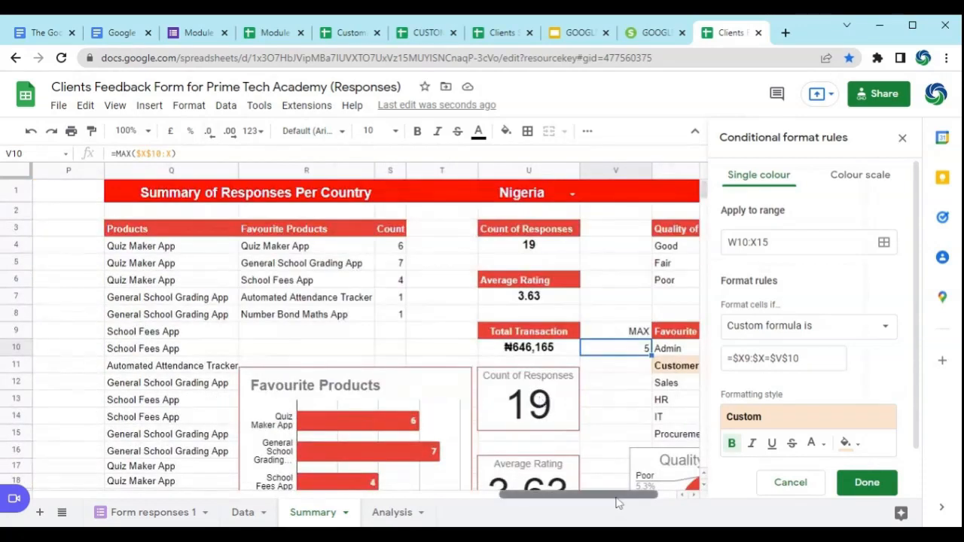
scroll(617, 503, right, 3)
scroll(334, 386, down, 3)
scroll(333, 387, up, 3)
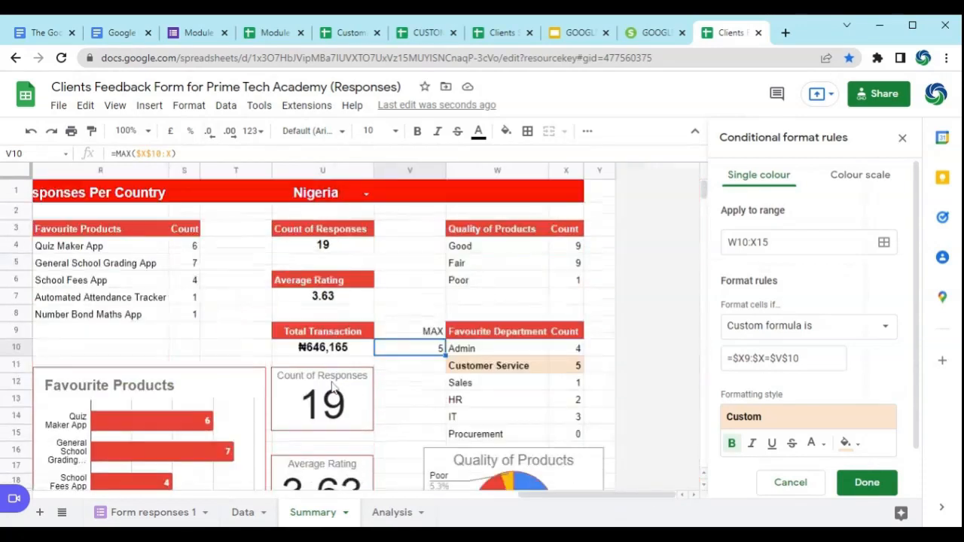
mouse_move(637, 498)
mouse_down()
mouse_move(534, 493)
mouse_move(645, 490)
mouse_move(636, 499)
mouse_up()
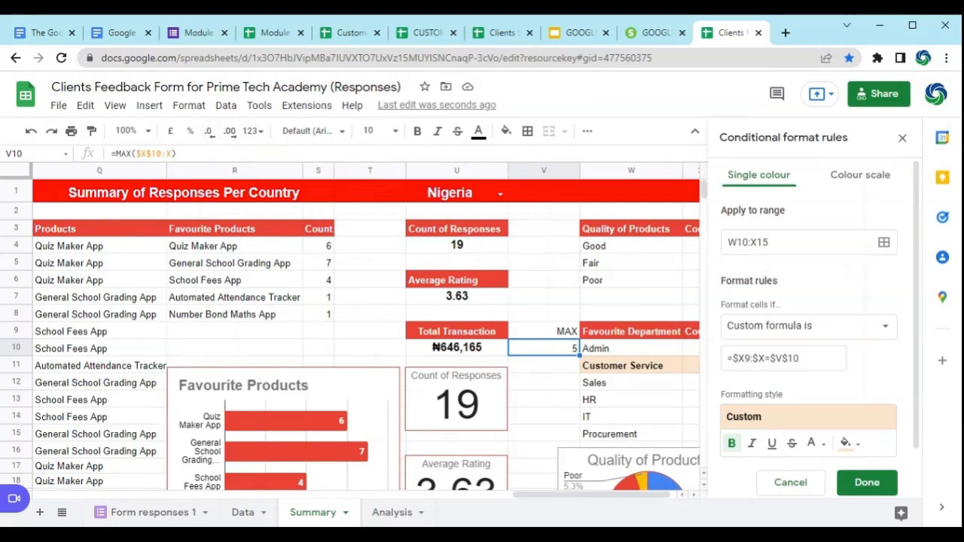
Step: Review the functions list on the Data sheet and the Create A Summary Page task list on the Summary sheet
click(244, 513)
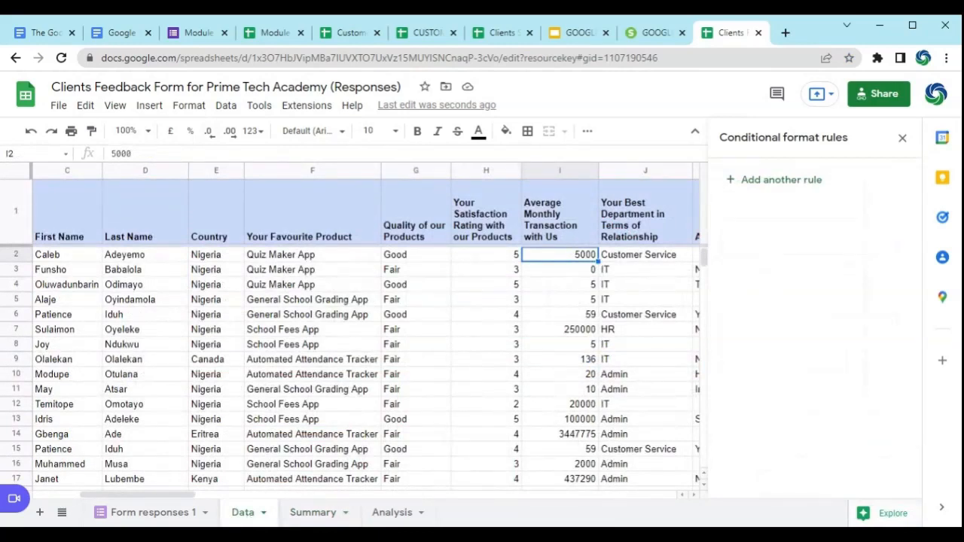
drag(182, 496, 331, 510)
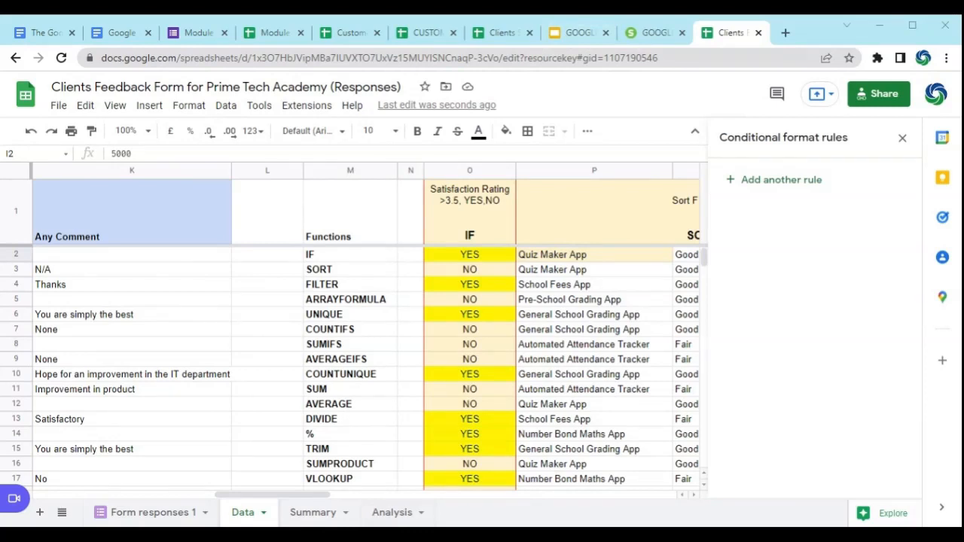
mouse_move(319, 501)
mouse_down()
mouse_move(641, 519)
mouse_move(312, 490)
mouse_up()
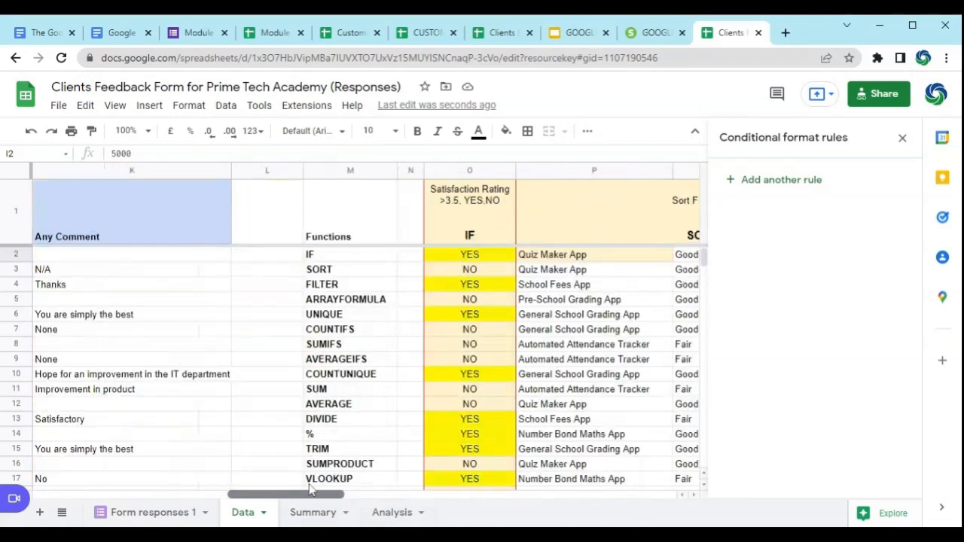
click(314, 513)
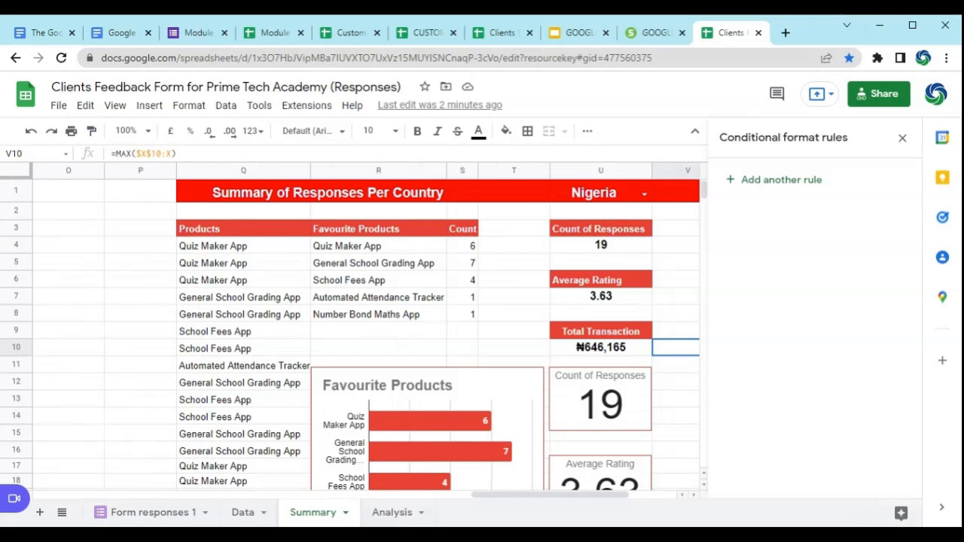
drag(544, 494, 127, 485)
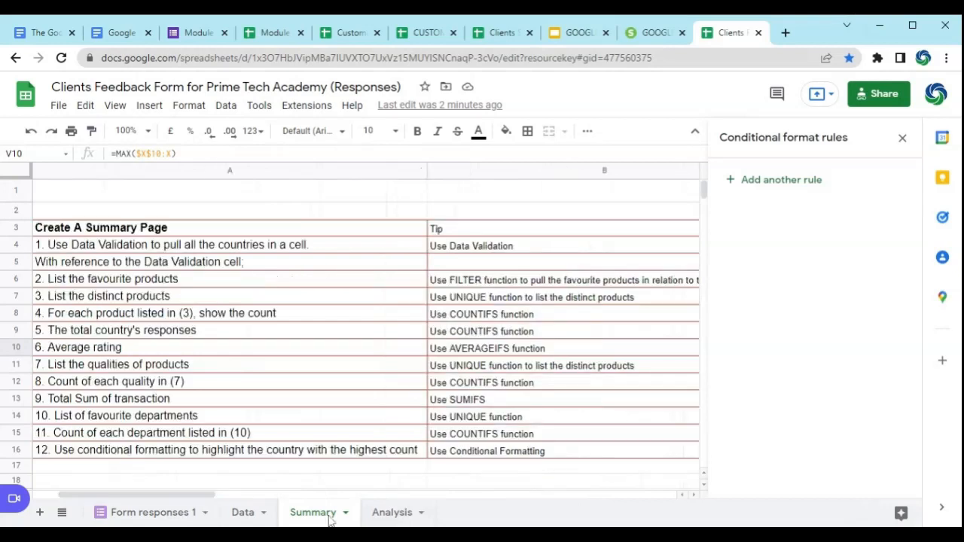
Step: Close the conditional format rules on the Data sheet and examine the IF, SORT and FILTER result columns
click(244, 512)
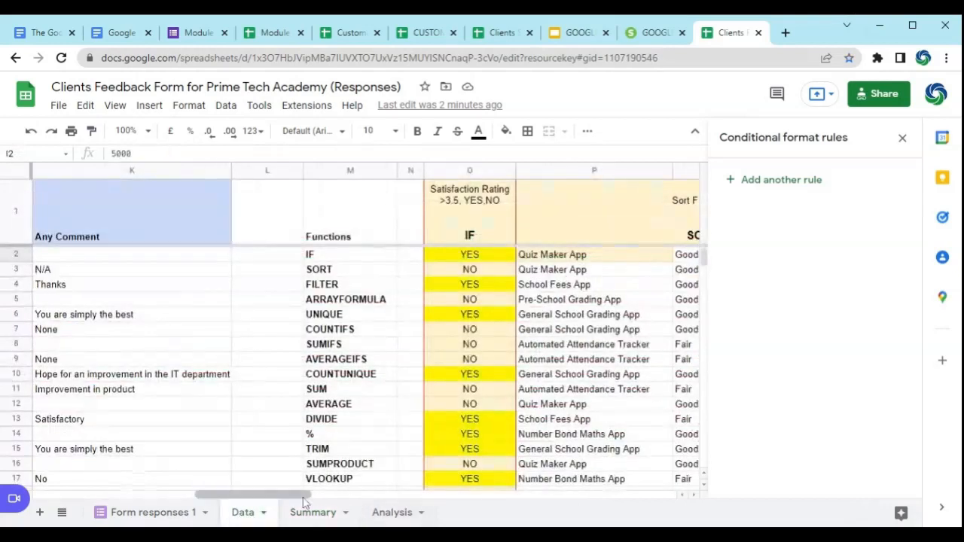
drag(290, 494, 234, 506)
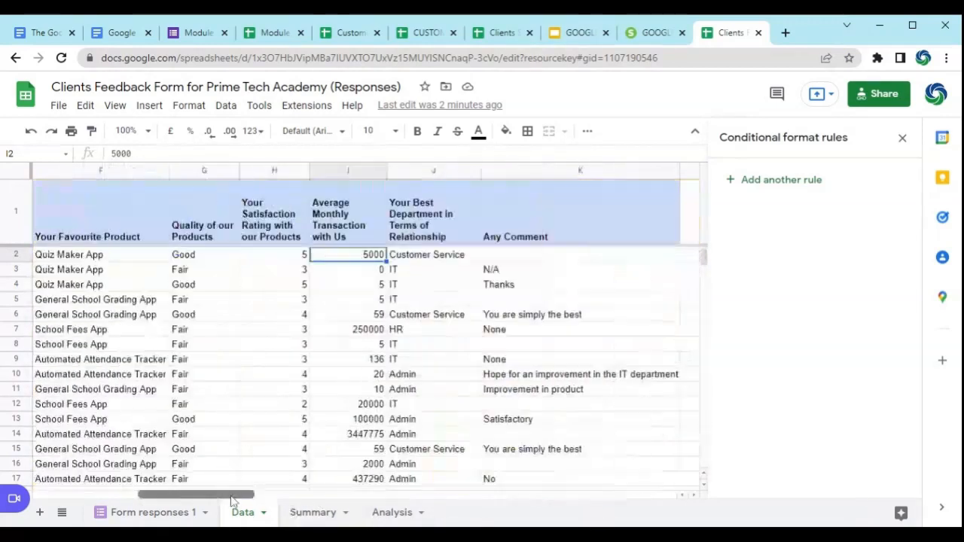
click(902, 137)
drag(332, 498, 497, 519)
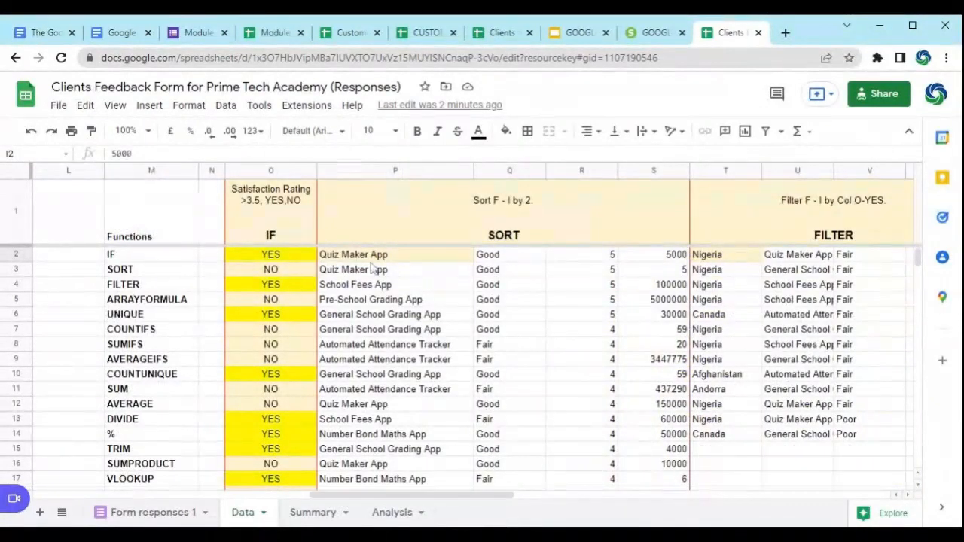
click(532, 257)
drag(424, 501, 445, 479)
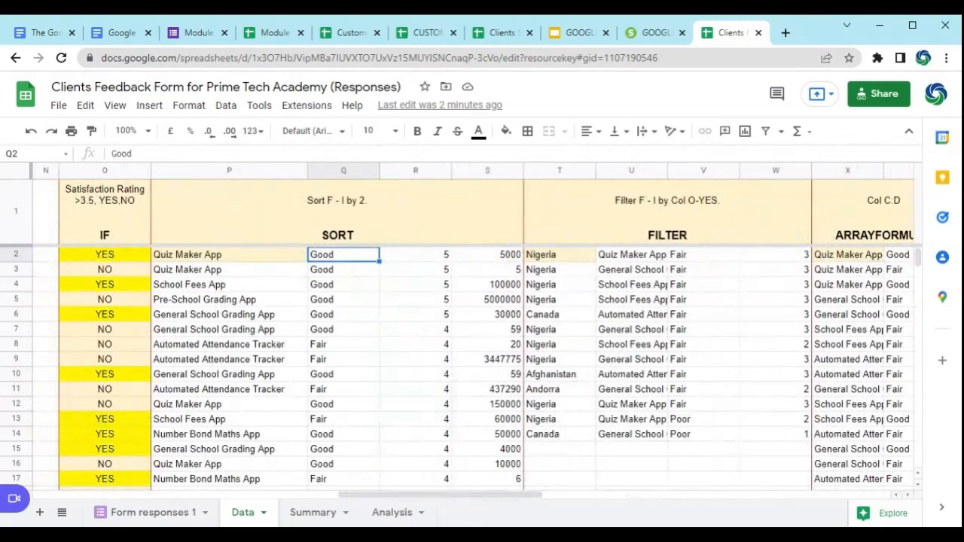
Step: Switch to the Google Sheets Module 2 slide deck and show the Audience Q&A Session slide
click(576, 33)
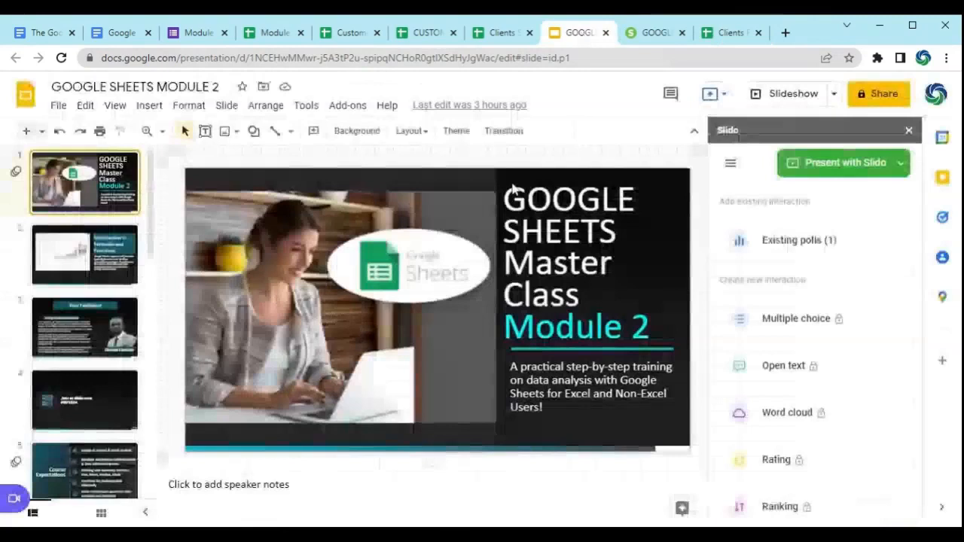
key(Down)
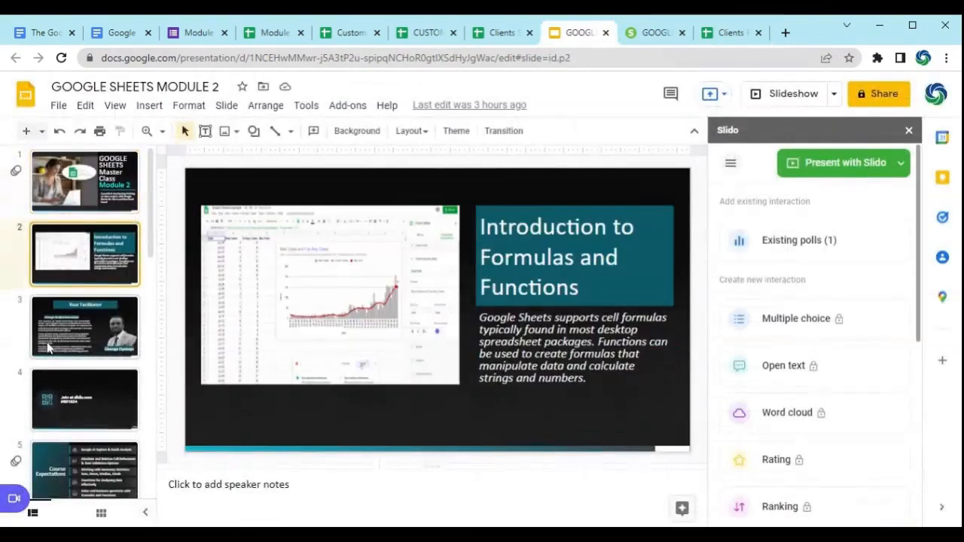
scroll(51, 350, down, 3)
scroll(51, 350, down, 5)
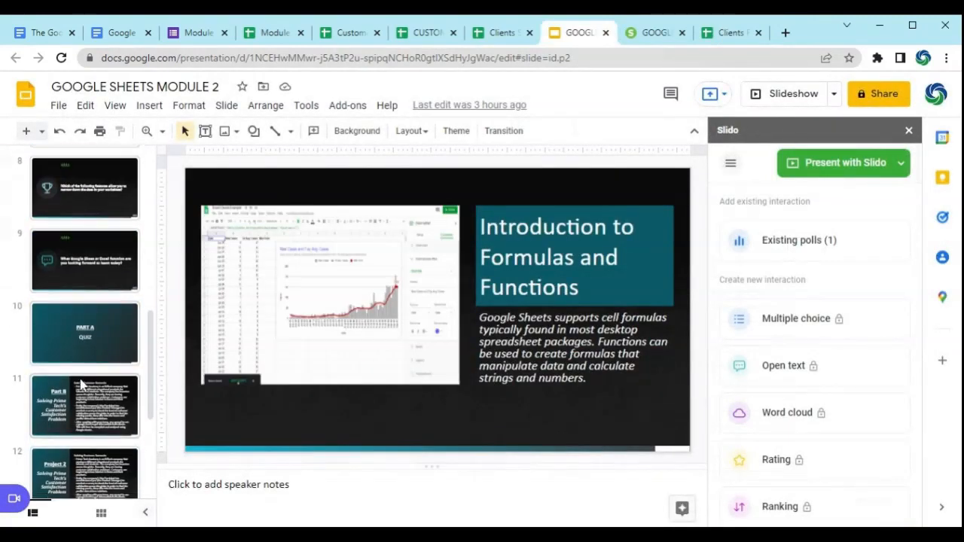
scroll(97, 414, down, 2)
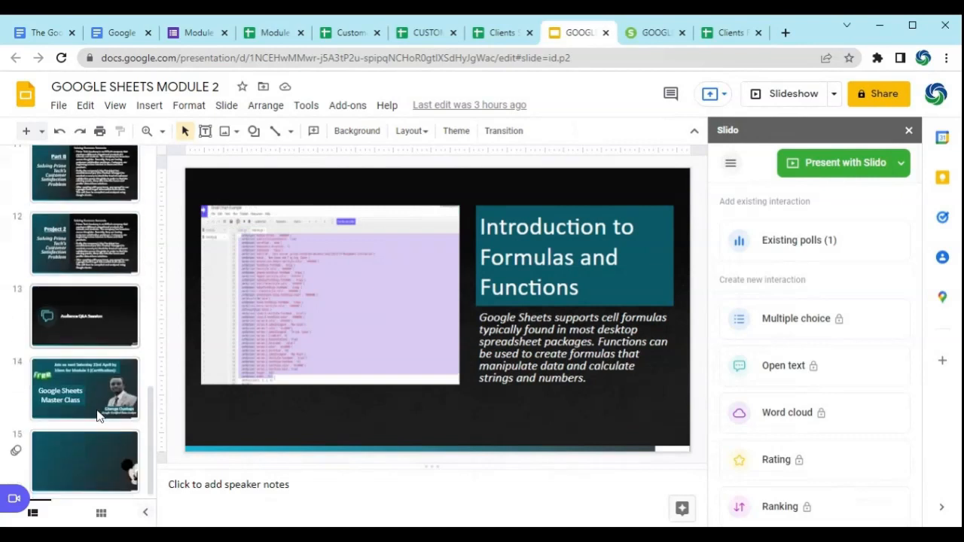
click(78, 316)
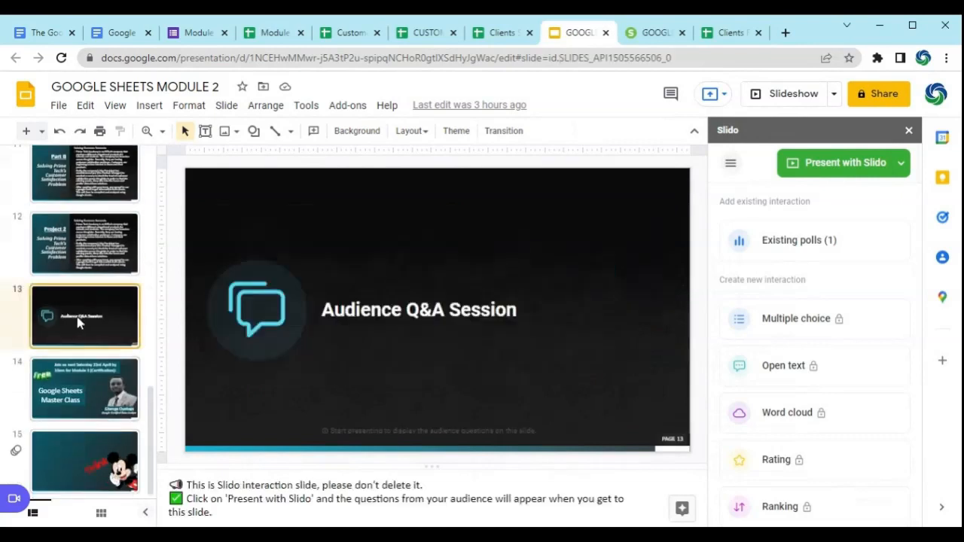
Step: Switch to the Slido presentation, advance from Part A to the closing Thank you slide, and step back through the slides
click(640, 33)
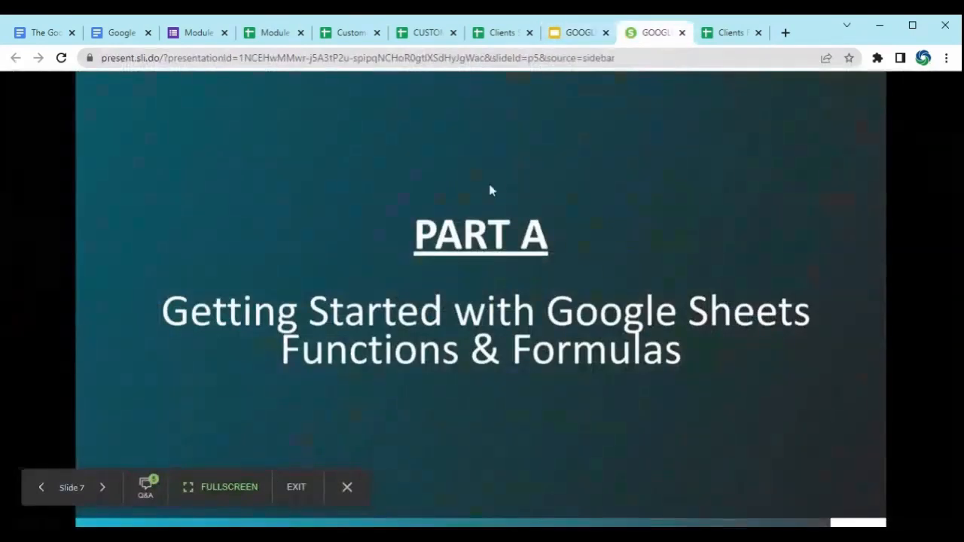
click(104, 489)
click(104, 489)
click(103, 489)
click(104, 489)
click(104, 490)
click(104, 490)
click(104, 489)
click(104, 490)
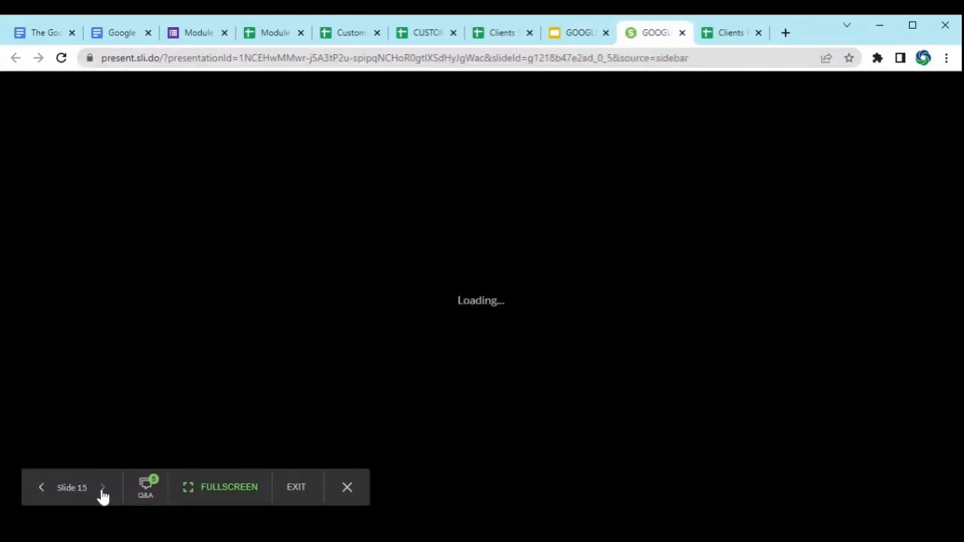
click(40, 490)
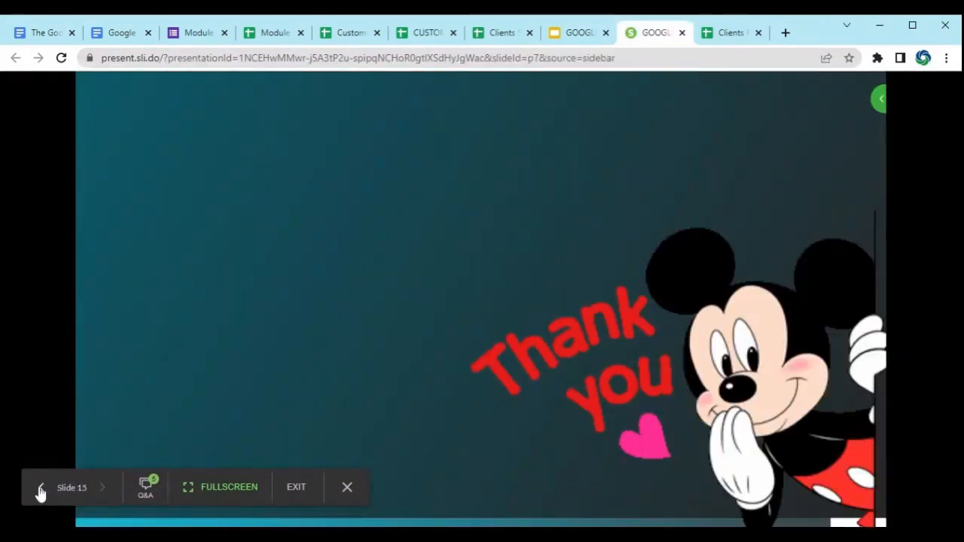
click(39, 490)
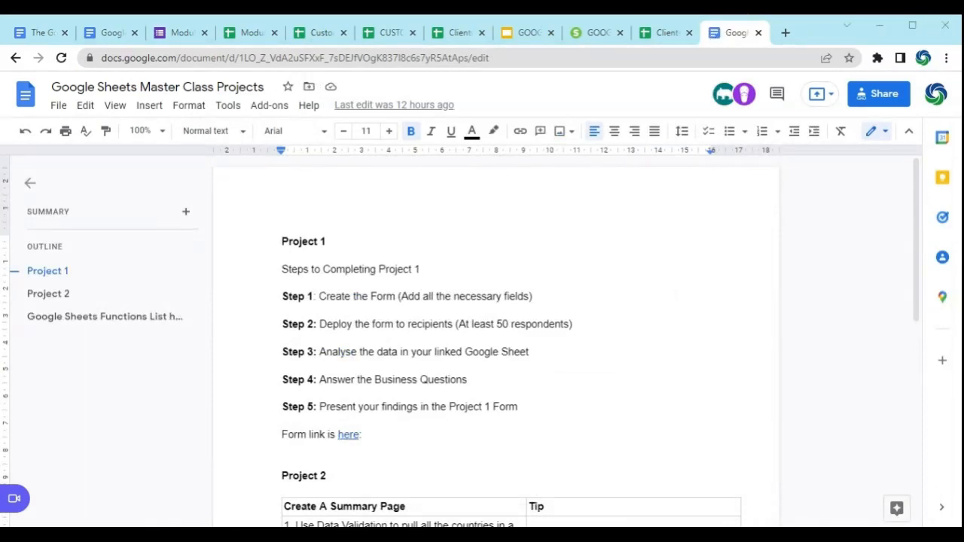
Step: Read through the Project 1 steps and the Project 2 summary-page tasks and tips in the Google Sheets Master Class Projects document
scroll(512, 324, down, 5)
scroll(513, 323, up, 2)
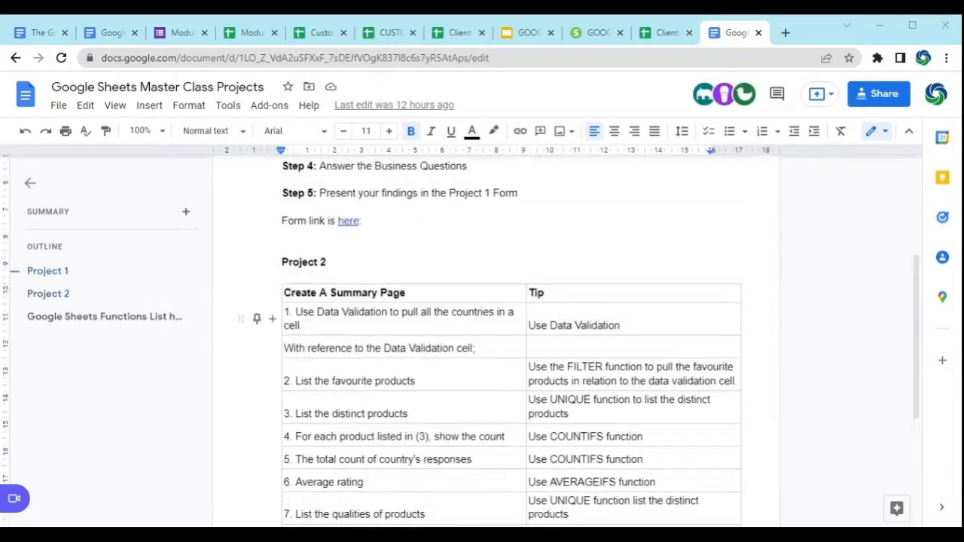
scroll(512, 324, down, 3)
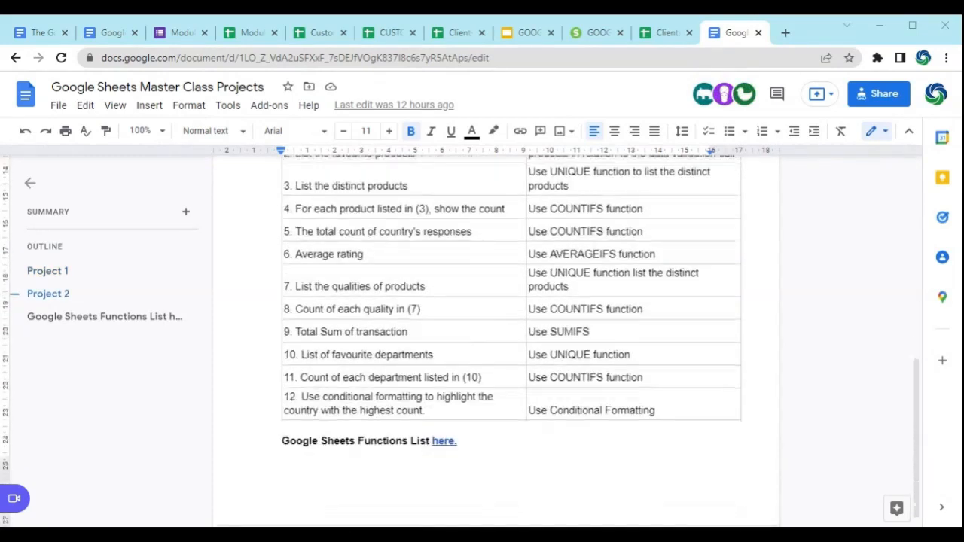
scroll(512, 324, down, 1)
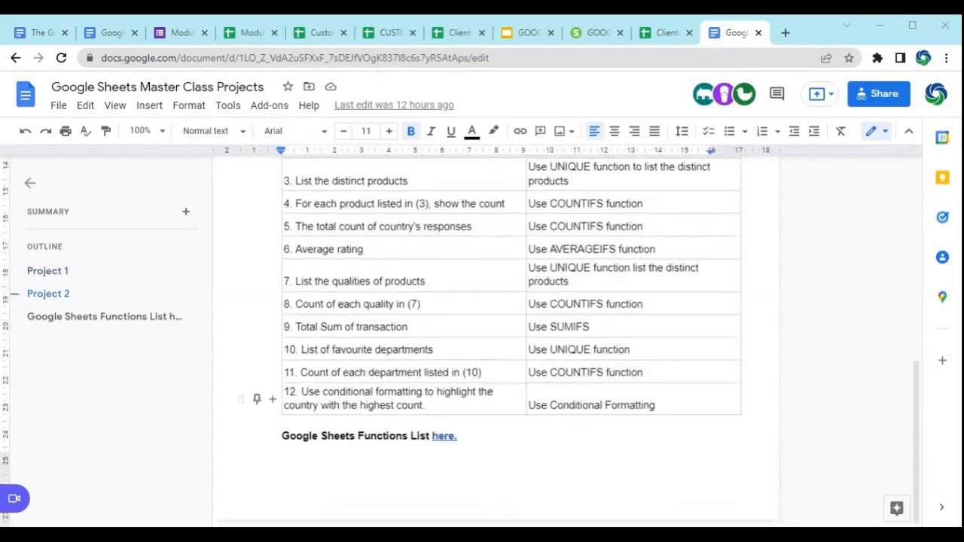
scroll(512, 338, up, 4)
scroll(512, 339, up, 1)
scroll(512, 339, down, 1)
scroll(512, 339, up, 3)
scroll(512, 339, down, 3)
scroll(256, 399, down, 2)
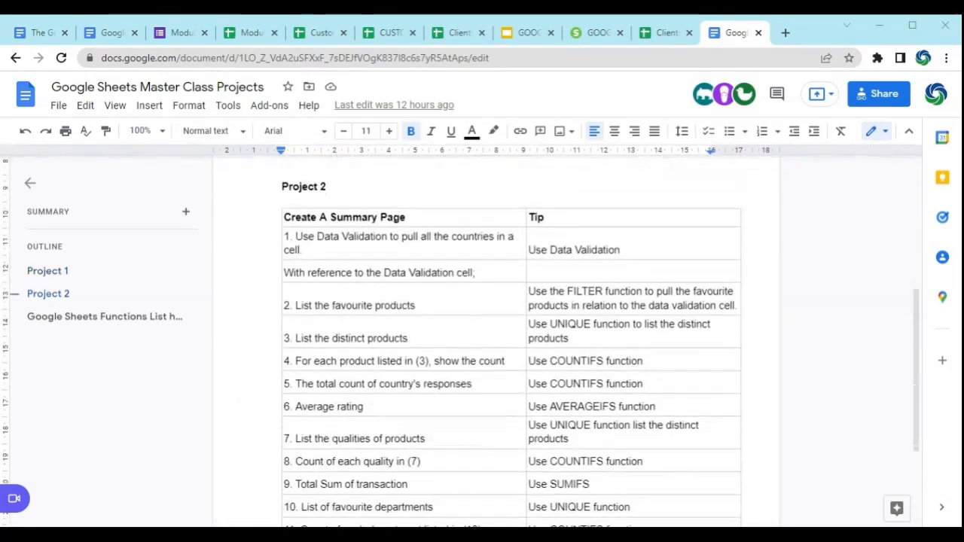
scroll(256, 399, up, 3)
scroll(256, 415, up, 1)
scroll(256, 416, down, 5)
scroll(256, 415, down, 1)
scroll(256, 416, up, 5)
scroll(256, 416, up, 1)
scroll(256, 415, up, 1)
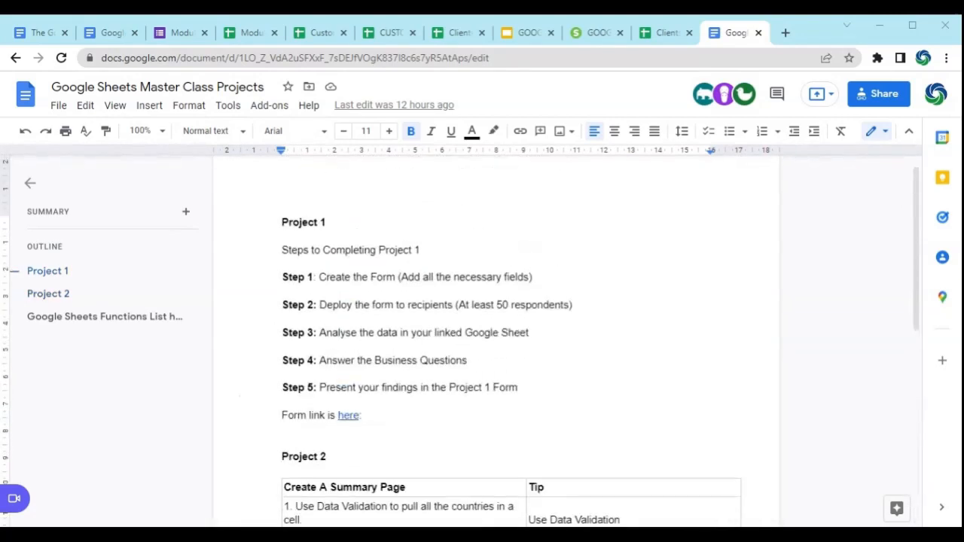
Step: Select the full web address of the Google Sheets Master Class Projects document
double_click(513, 58)
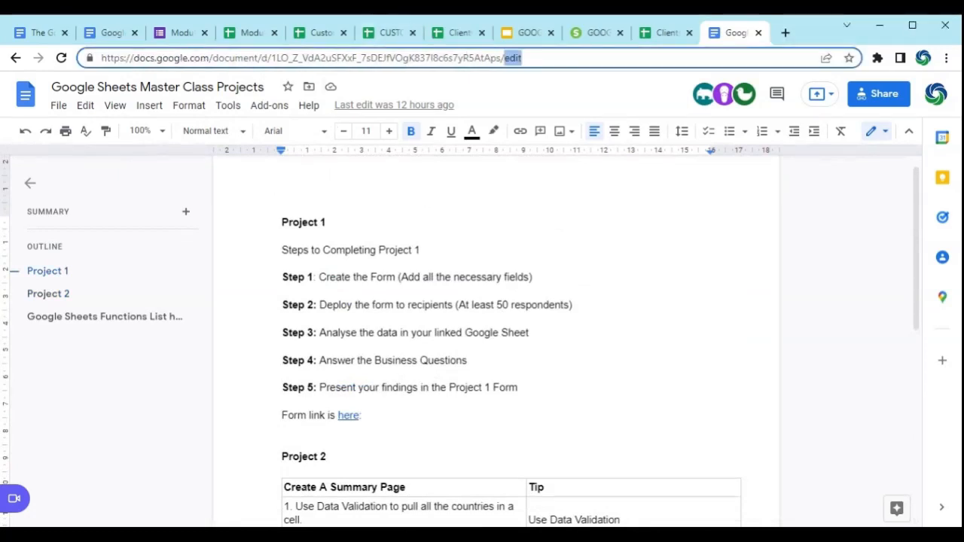
click(522, 58)
key(ctrl+a)
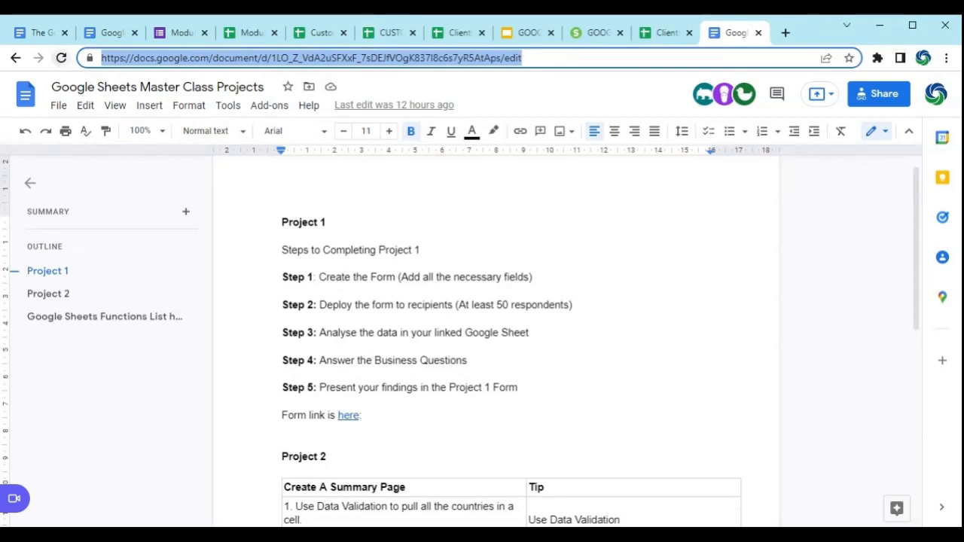
key(alt+Tab)
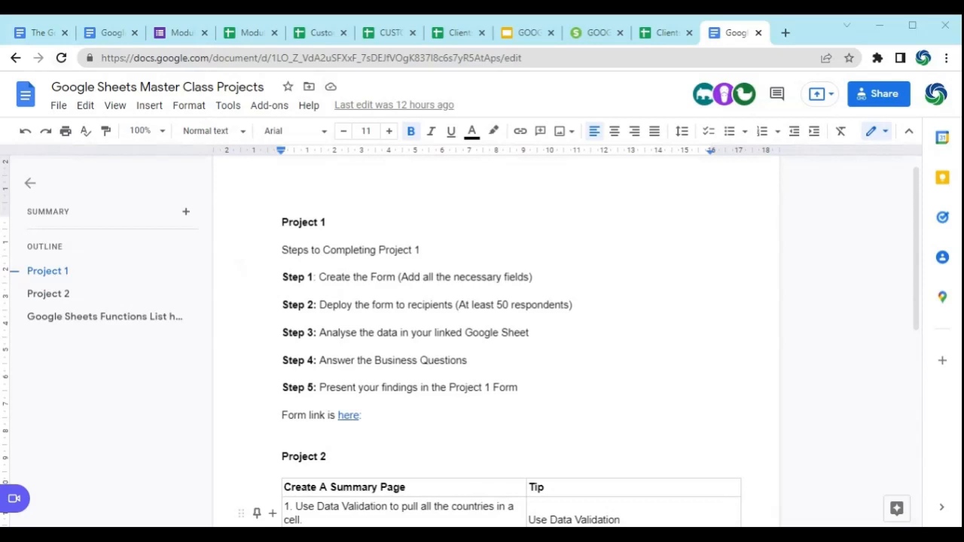
key(ctrl+l)
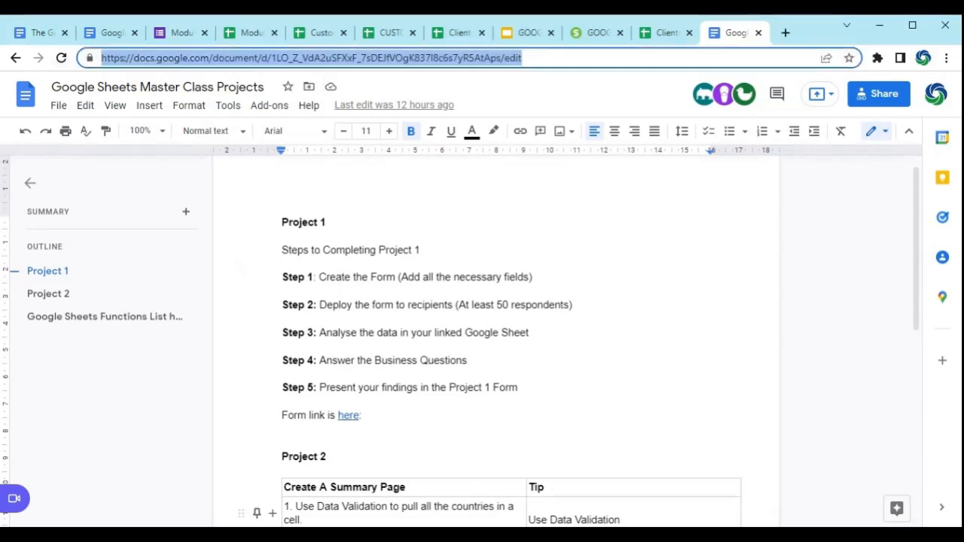
scroll(497, 338, down, 5)
scroll(497, 339, up, 5)
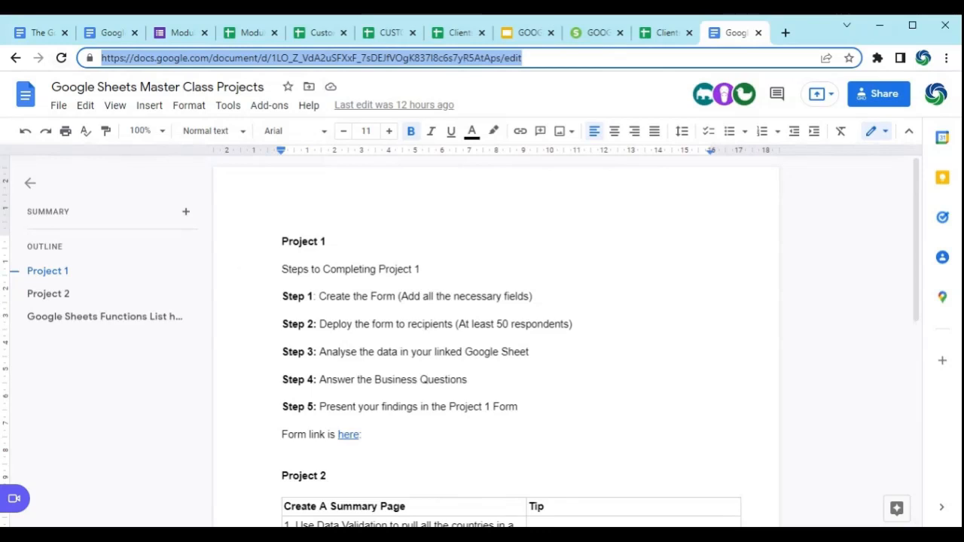
Step: Return to the Slido presentation and advance past the Q&A and Part B slides to the Module 3 certification announcement
click(596, 34)
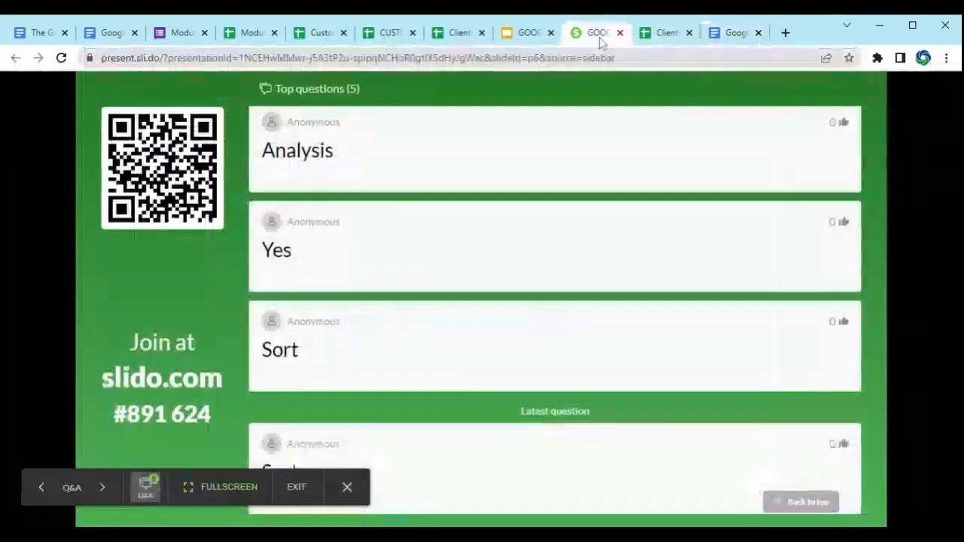
click(103, 491)
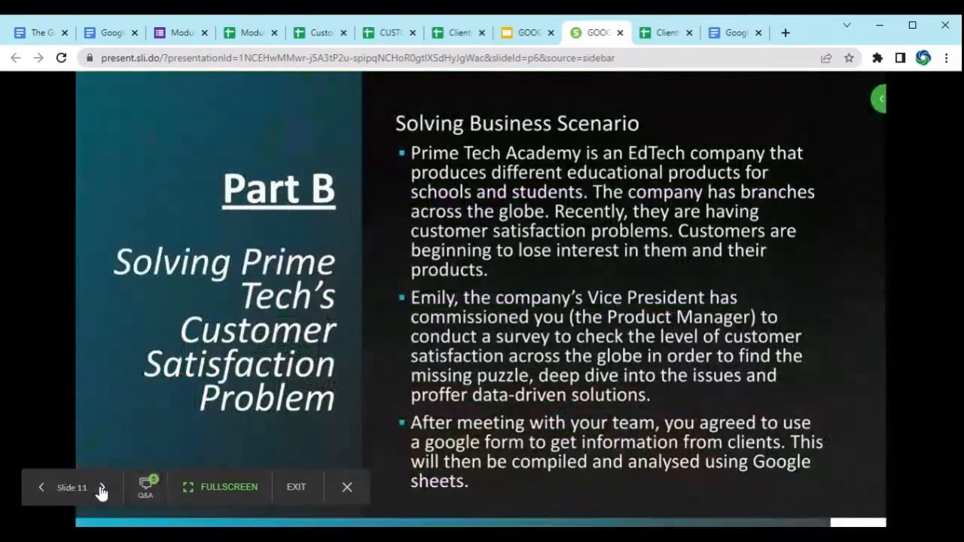
click(103, 490)
click(103, 490)
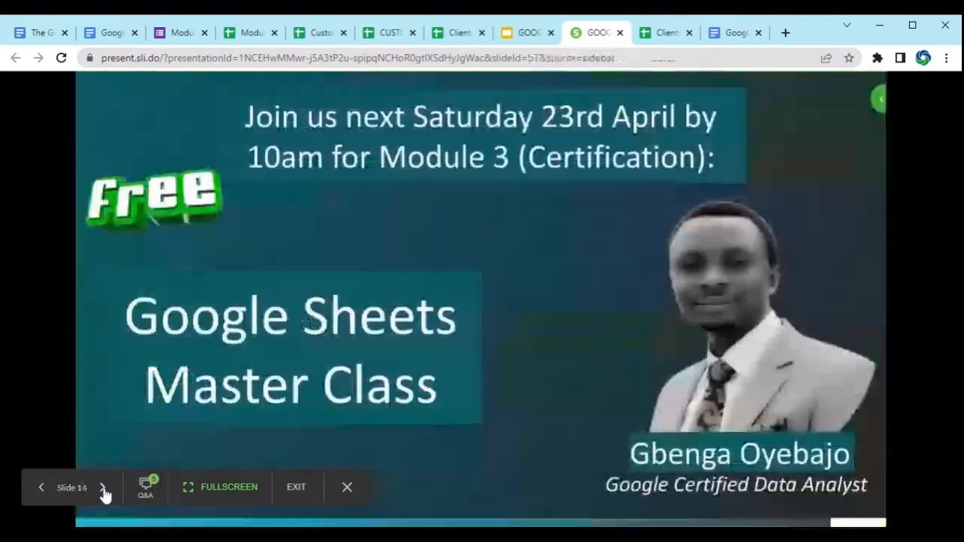